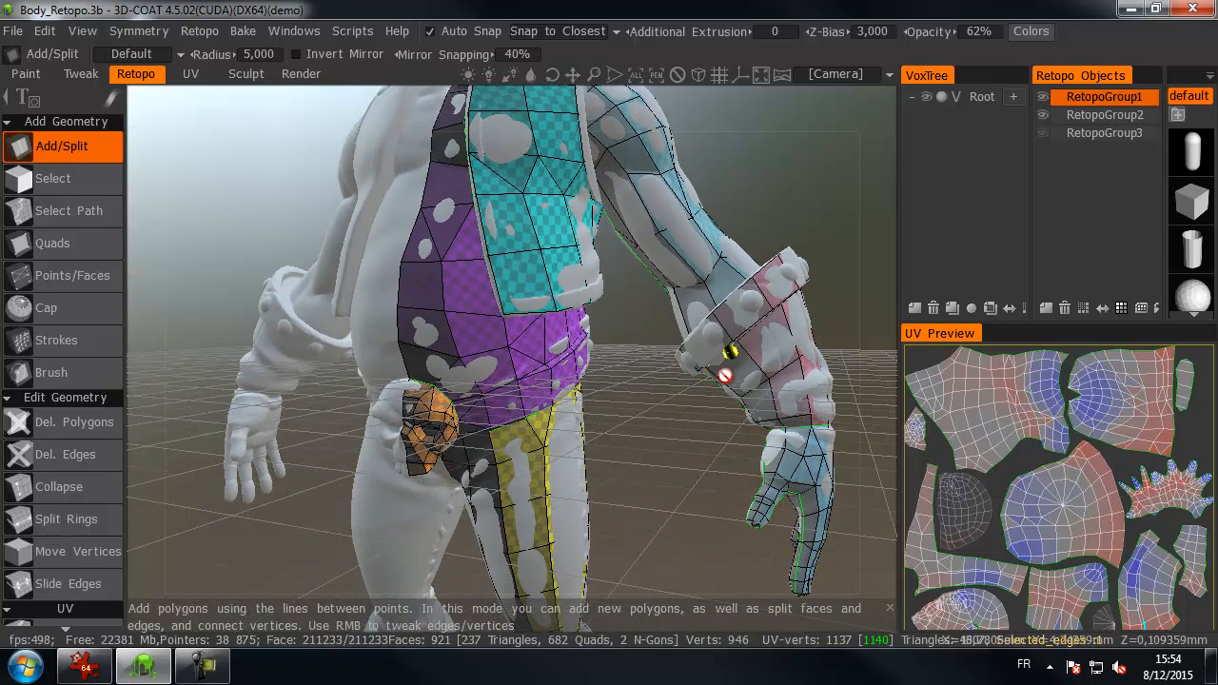
# - Set the Z-Bias to 10,000 for displaying the retopo mesh over the sculpt
pyautogui.moveTo(663, 415); pyautogui.dragTo(739, 249)
pyautogui.moveTo(741, 185); pyautogui.dragTo(699, 179)
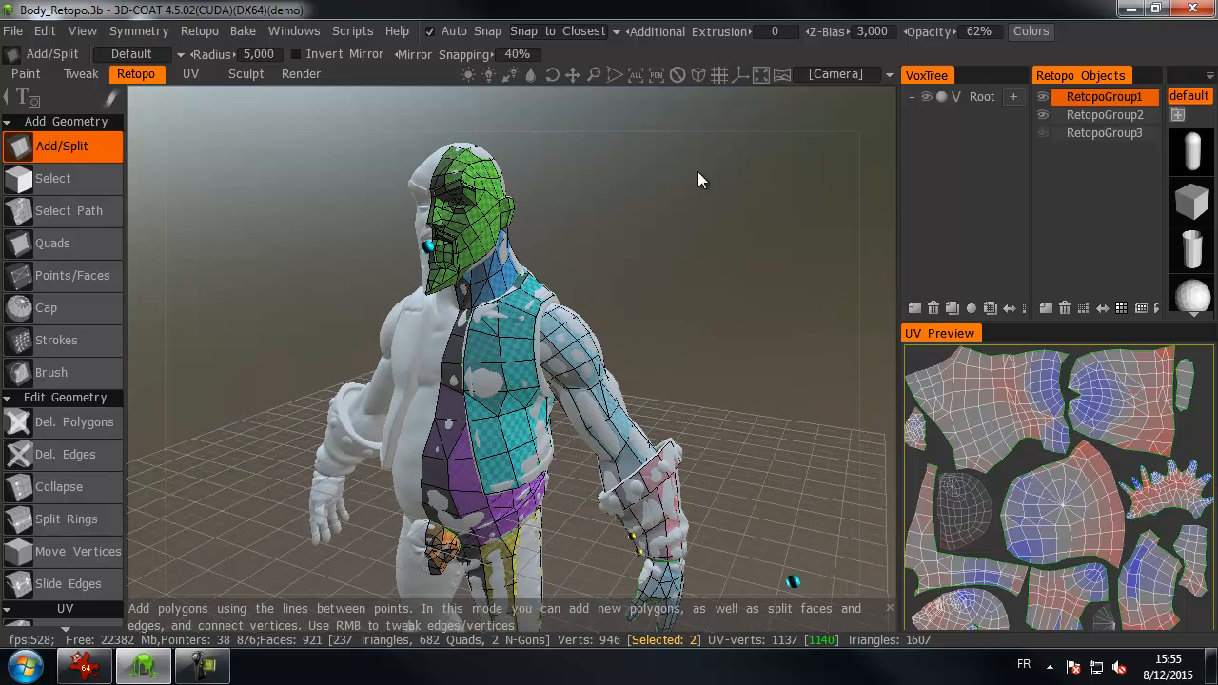
pyautogui.click(862, 34)
pyautogui.write('10000')
pyautogui.press('Return')
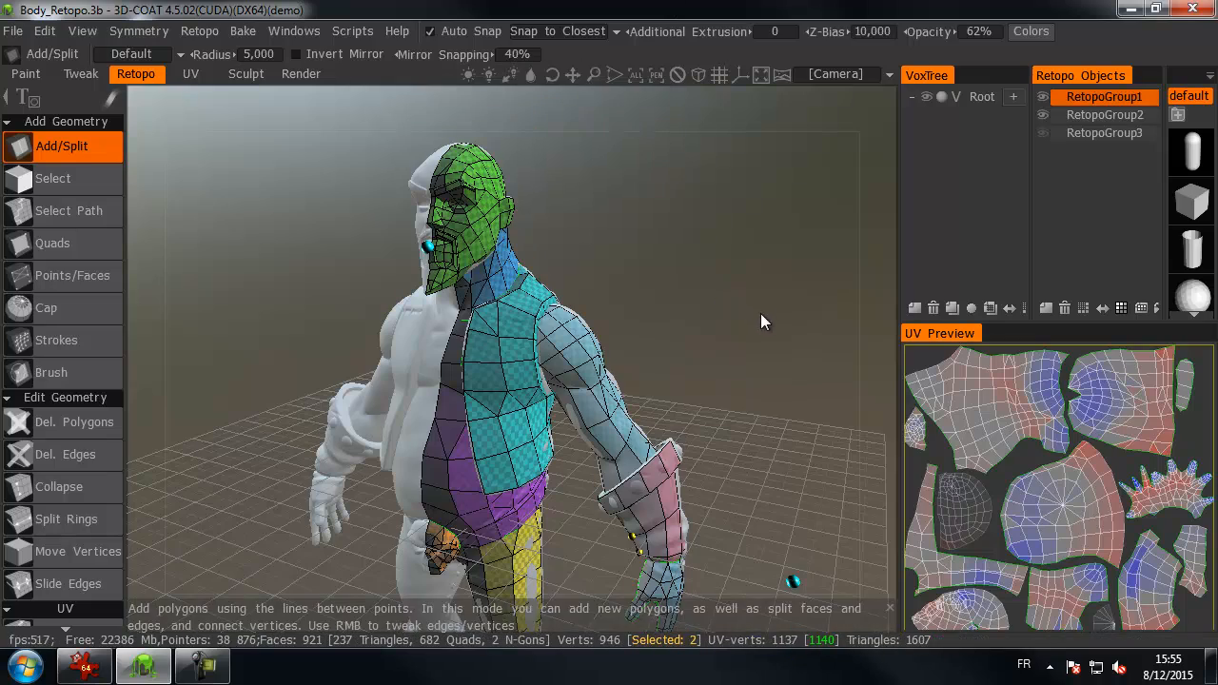
# - Activate the Points/Faces tool and undo the last mesh change
pyautogui.moveTo(753, 316)
pyautogui.mouseDown()
pyautogui.moveTo(756, 262)
pyautogui.moveTo(620, 540)
pyautogui.moveTo(638, 451)
pyautogui.moveTo(434, 437)
pyautogui.moveTo(351, 352)
pyautogui.moveTo(405, 359)
pyautogui.moveTo(413, 416)
pyautogui.moveTo(506, 416)
pyautogui.moveTo(396, 443)
pyautogui.moveTo(304, 372)
pyautogui.moveTo(643, 395)
pyautogui.moveTo(247, 370)
pyautogui.moveTo(170, 384)
pyautogui.mouseUp()
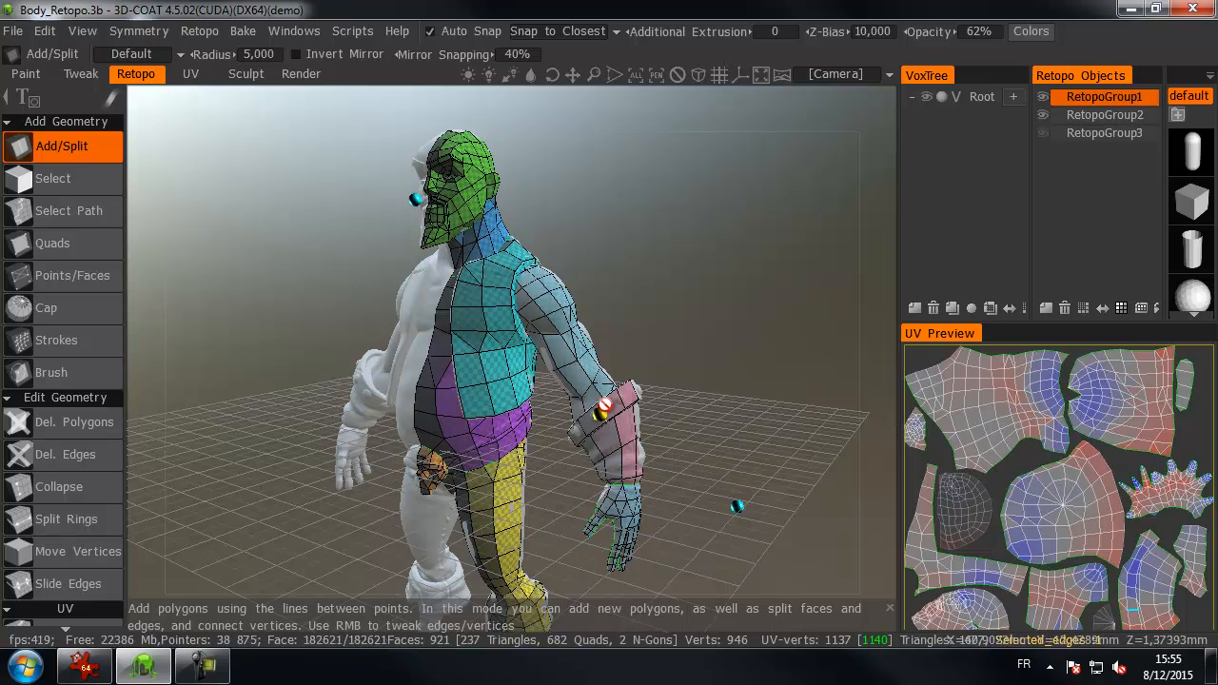
pyautogui.moveTo(693, 298); pyautogui.dragTo(692, 213, button='middle')
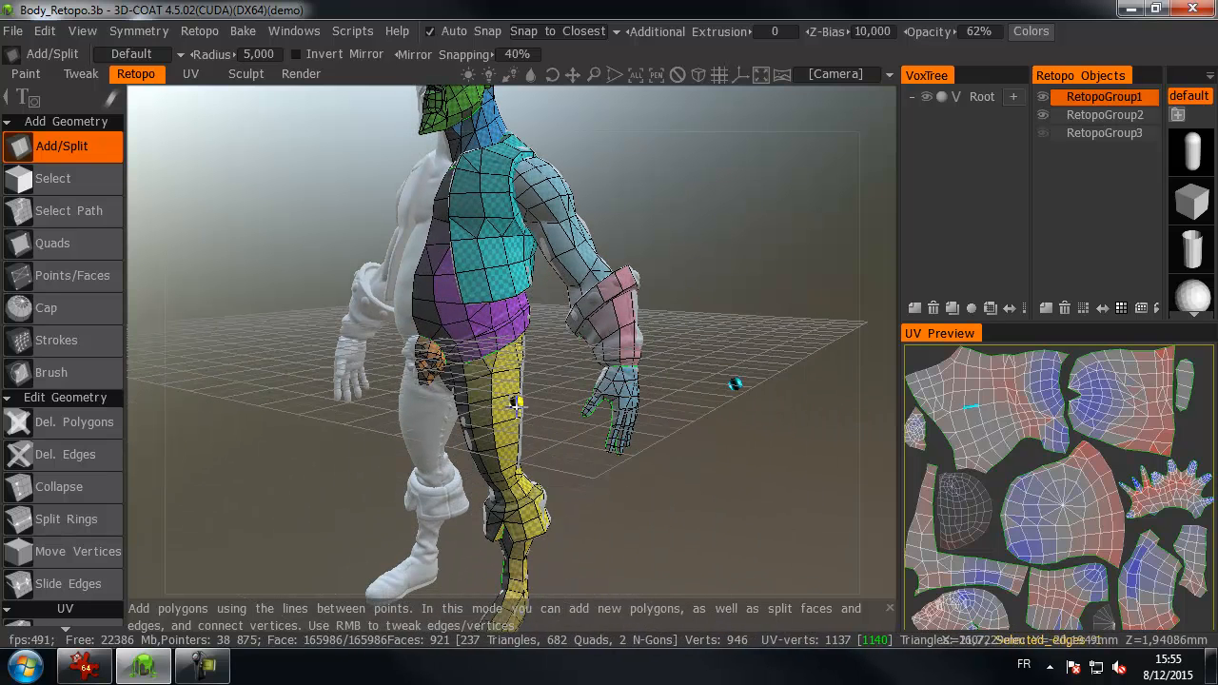
pyautogui.moveTo(572, 483); pyautogui.dragTo(733, 250)
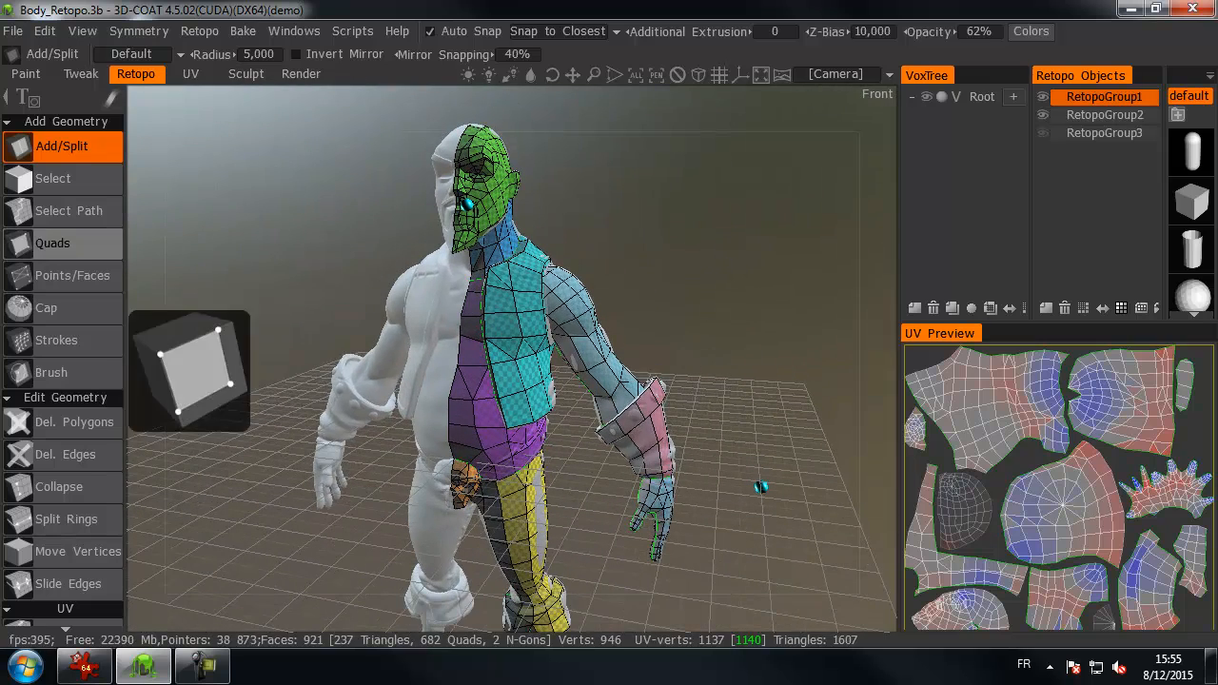
pyautogui.moveTo(739, 287); pyautogui.dragTo(715, 443)
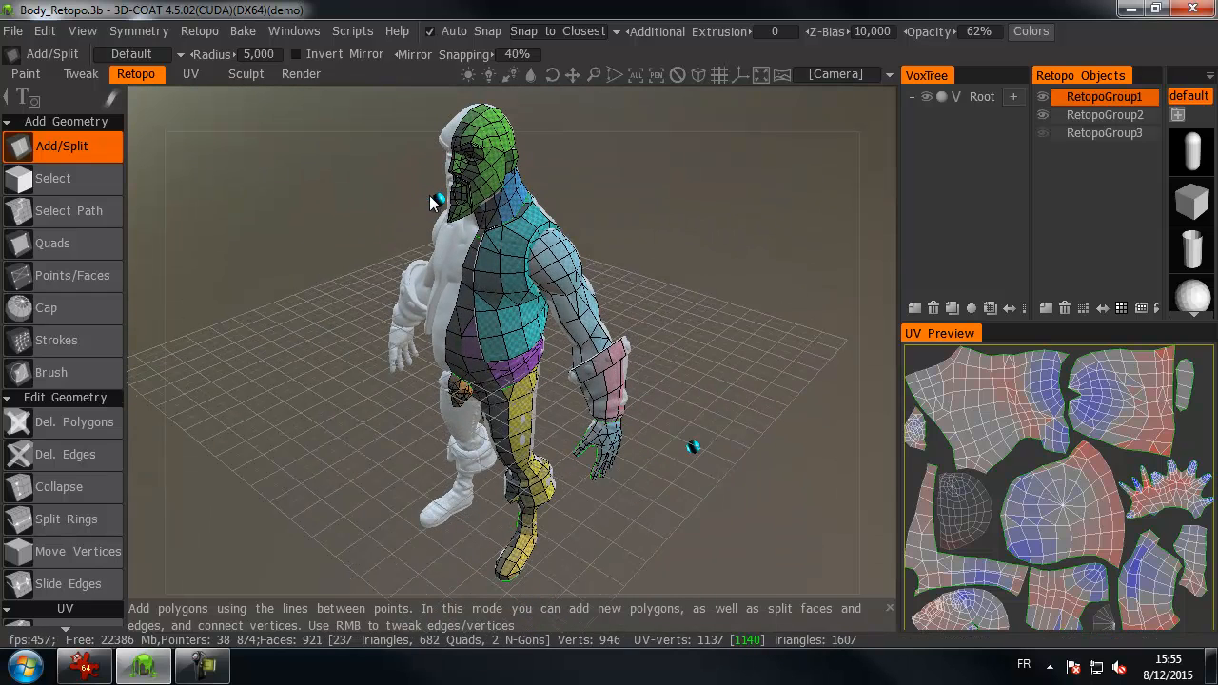
pyautogui.click(57, 277)
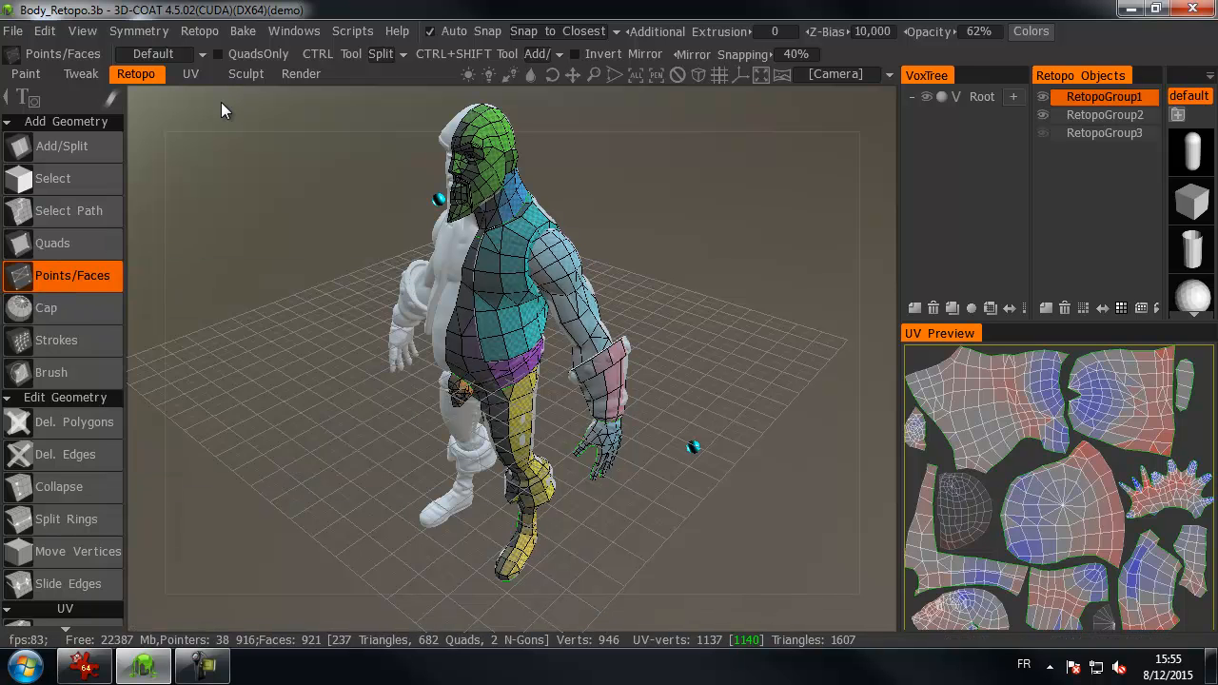
pyautogui.moveTo(740, 370); pyautogui.dragTo(709, 273)
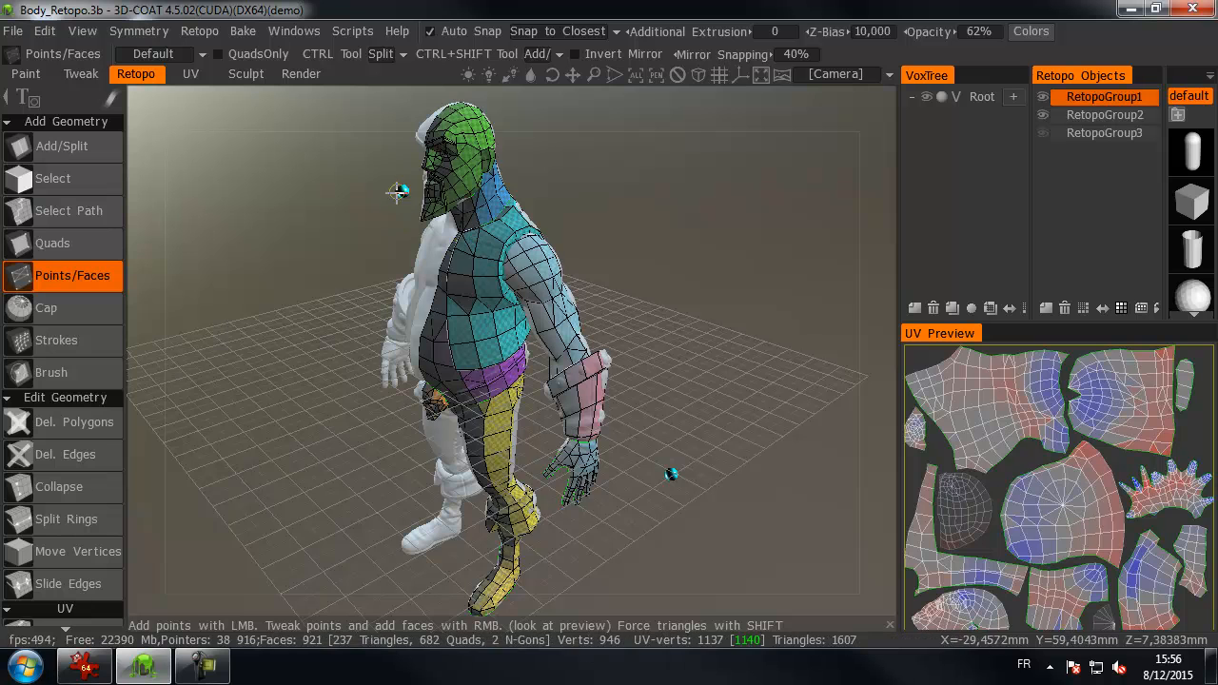
pyautogui.moveTo(253, 261); pyautogui.dragTo(286, 288)
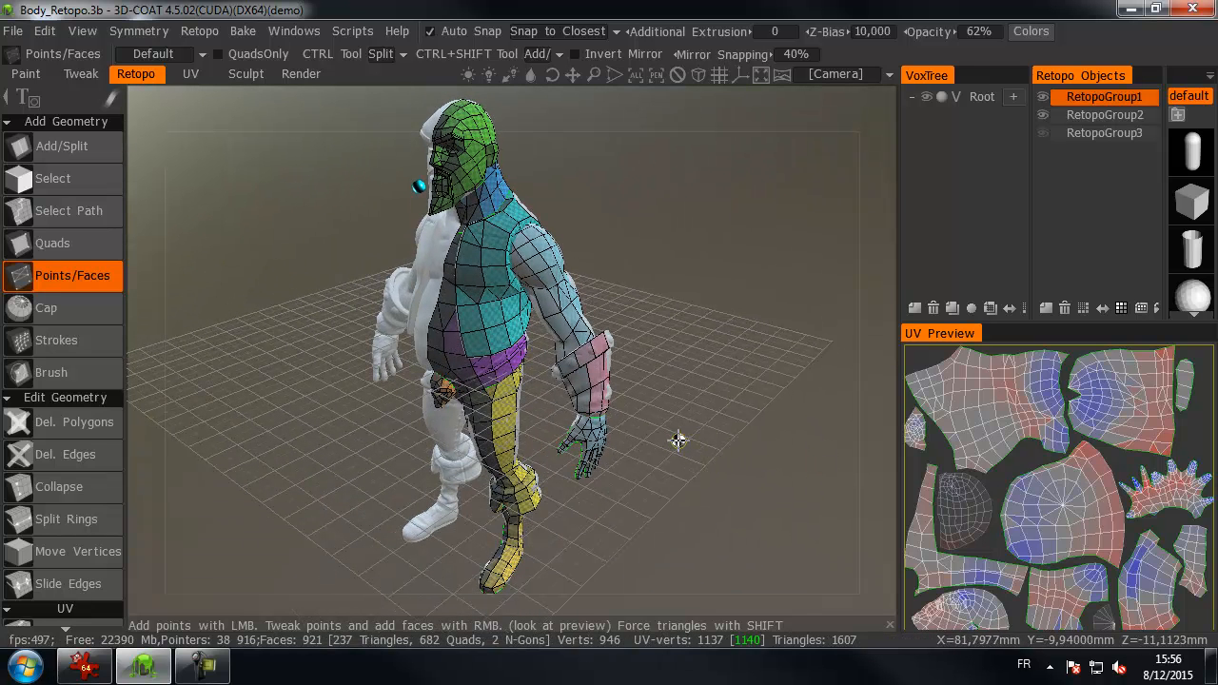
pyautogui.hotkey('ctrl', 'z')
# - Examine the half-body retopo mesh against the sculpt from the front, side and above
pyautogui.moveTo(656, 226); pyautogui.dragTo(433, 271)
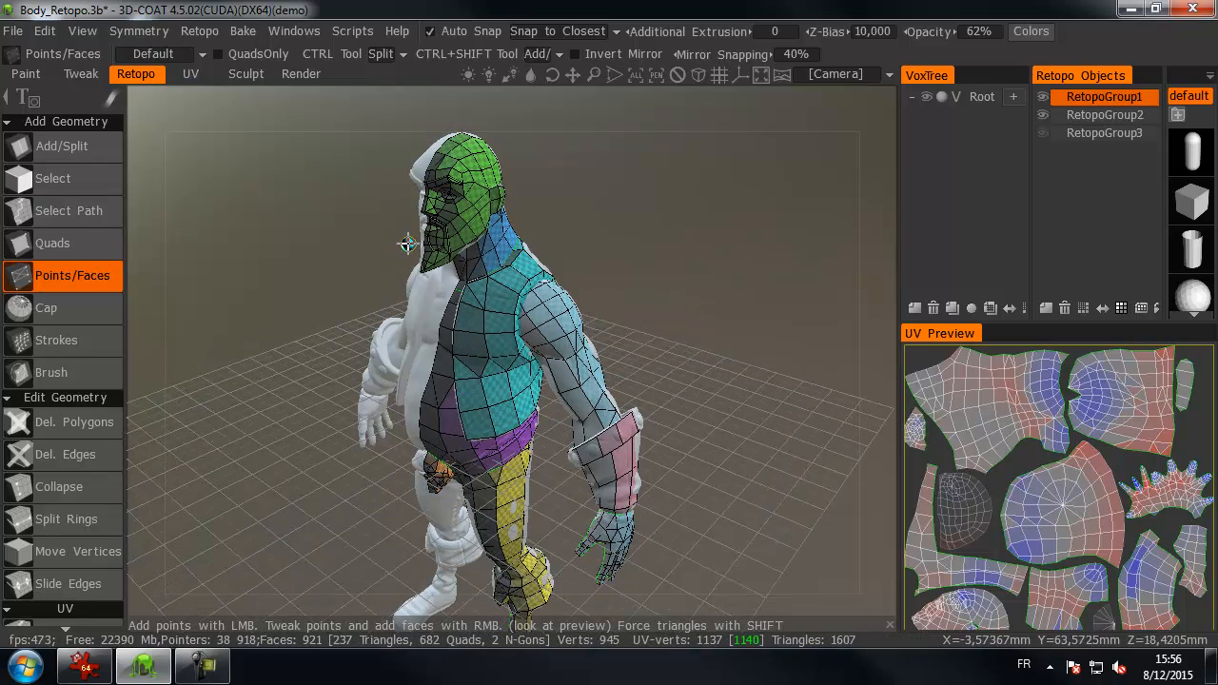
pyautogui.moveTo(398, 245); pyautogui.dragTo(631, 210)
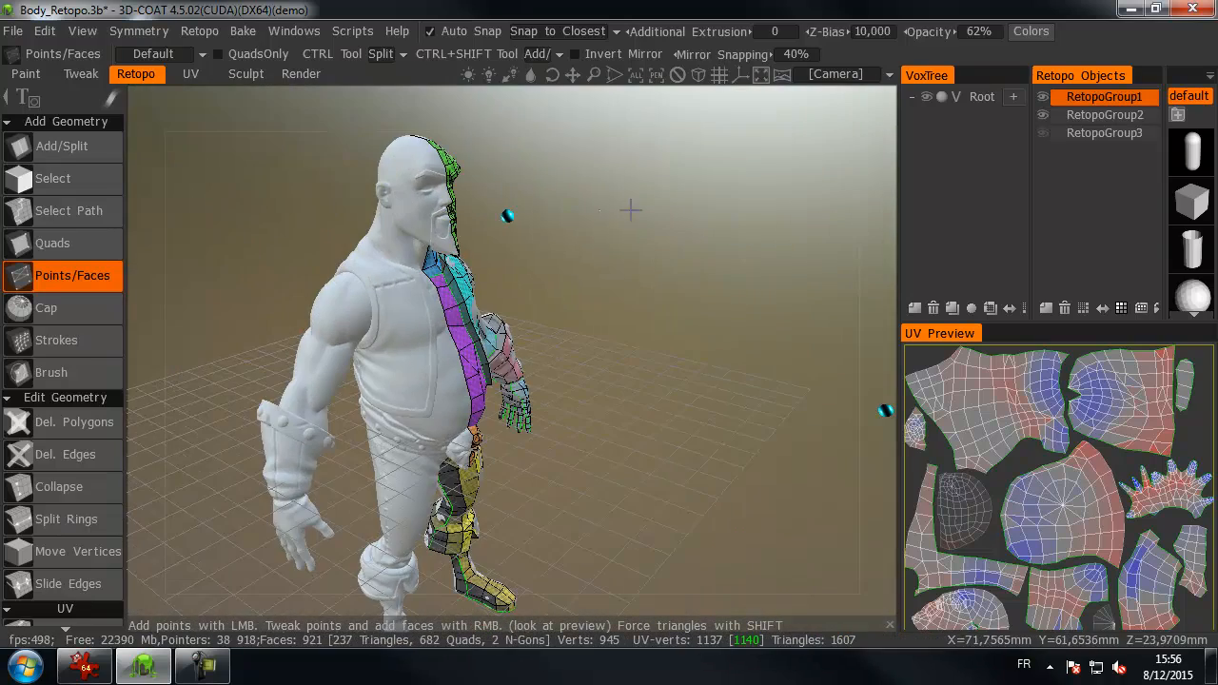
pyautogui.moveTo(507, 216); pyautogui.dragTo(506, 188, button='right')
pyautogui.moveTo(506, 188); pyautogui.dragTo(539, 275, button='middle')
pyautogui.moveTo(547, 272); pyautogui.dragTo(687, 260)
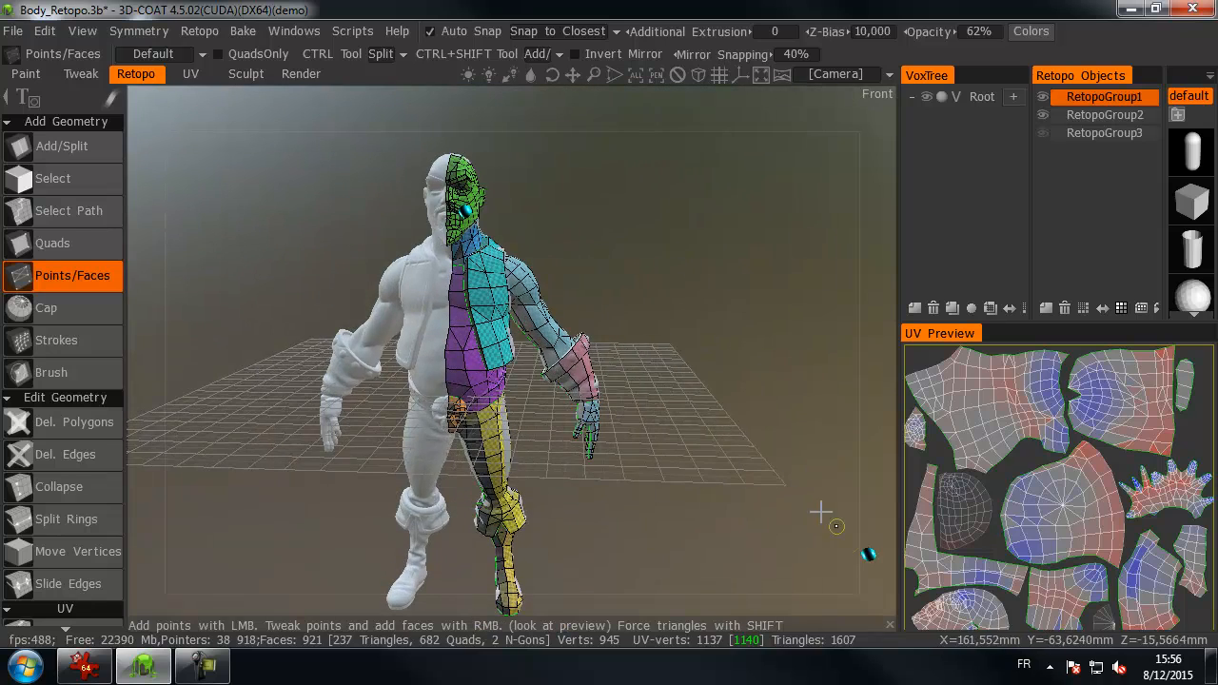
pyautogui.moveTo(866, 552); pyautogui.dragTo(742, 468, button='middle')
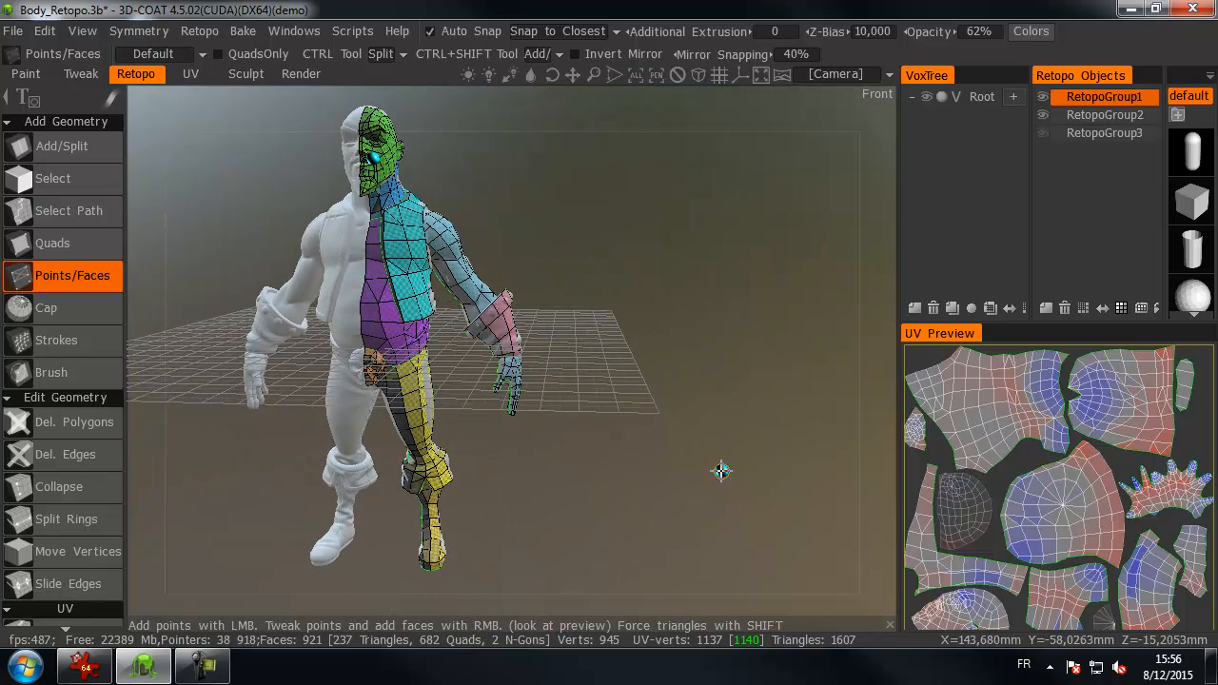
pyautogui.moveTo(723, 470); pyautogui.dragTo(459, 421)
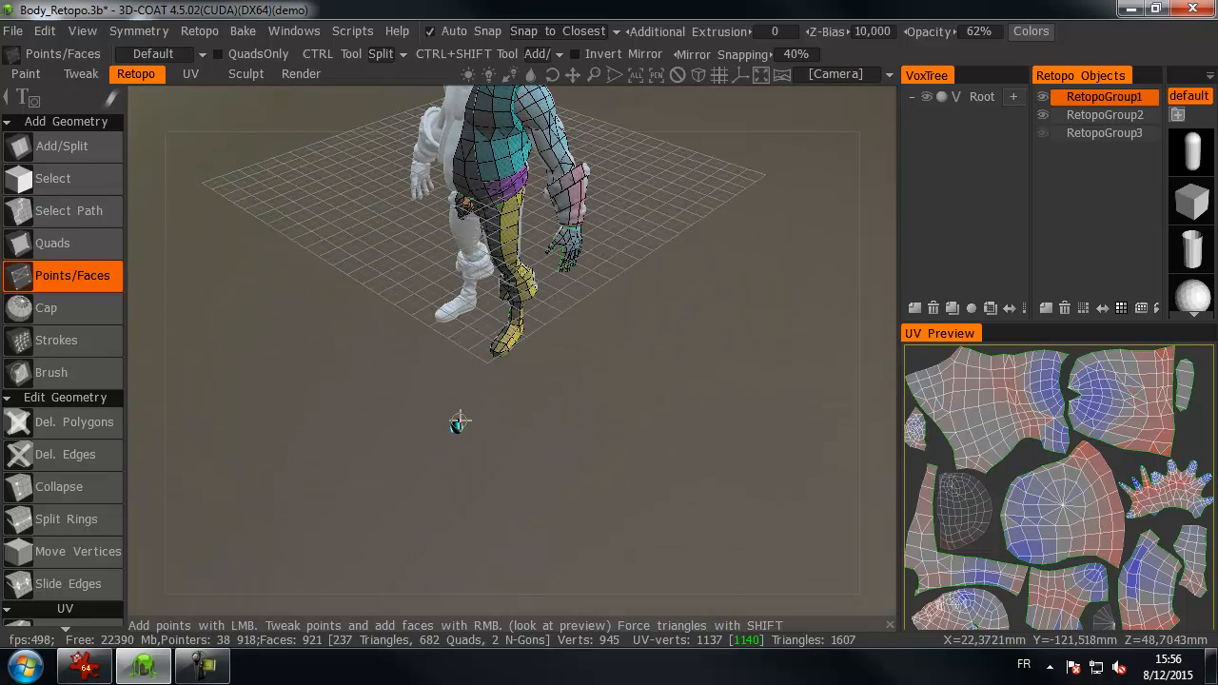
pyautogui.moveTo(542, 414); pyautogui.dragTo(717, 275)
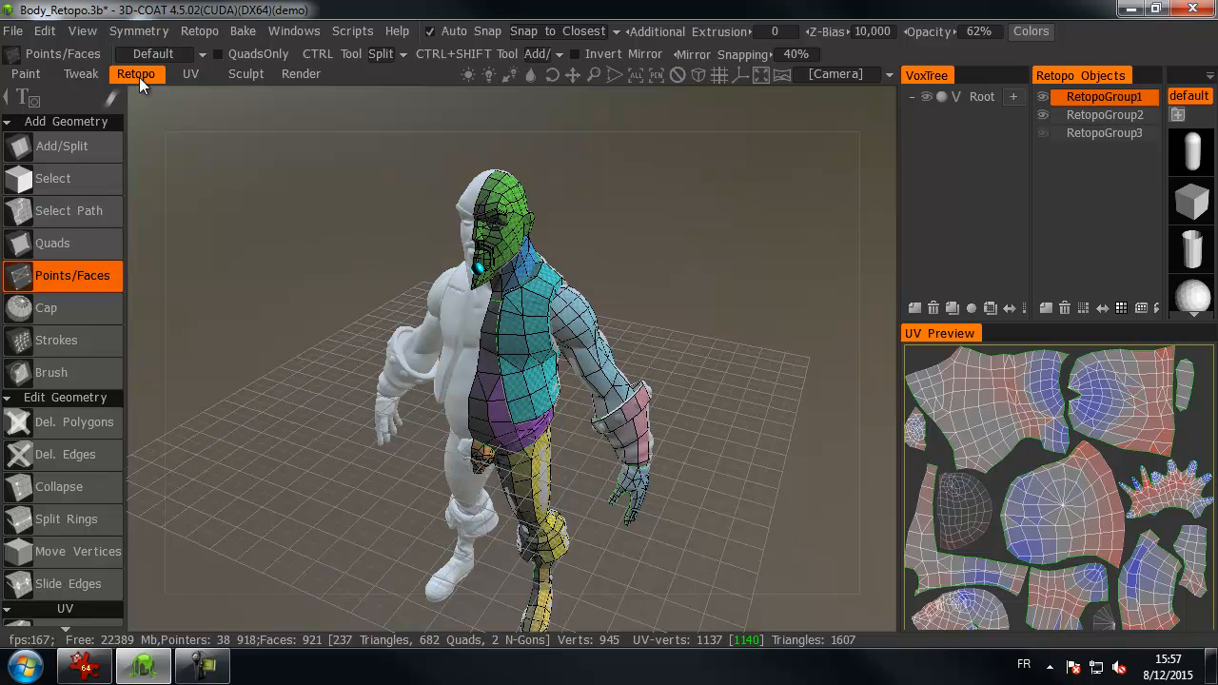
# - Collapse the Add Geometry and Edit Geometry tool groups and activate Mark Seams
pyautogui.click(62, 120)
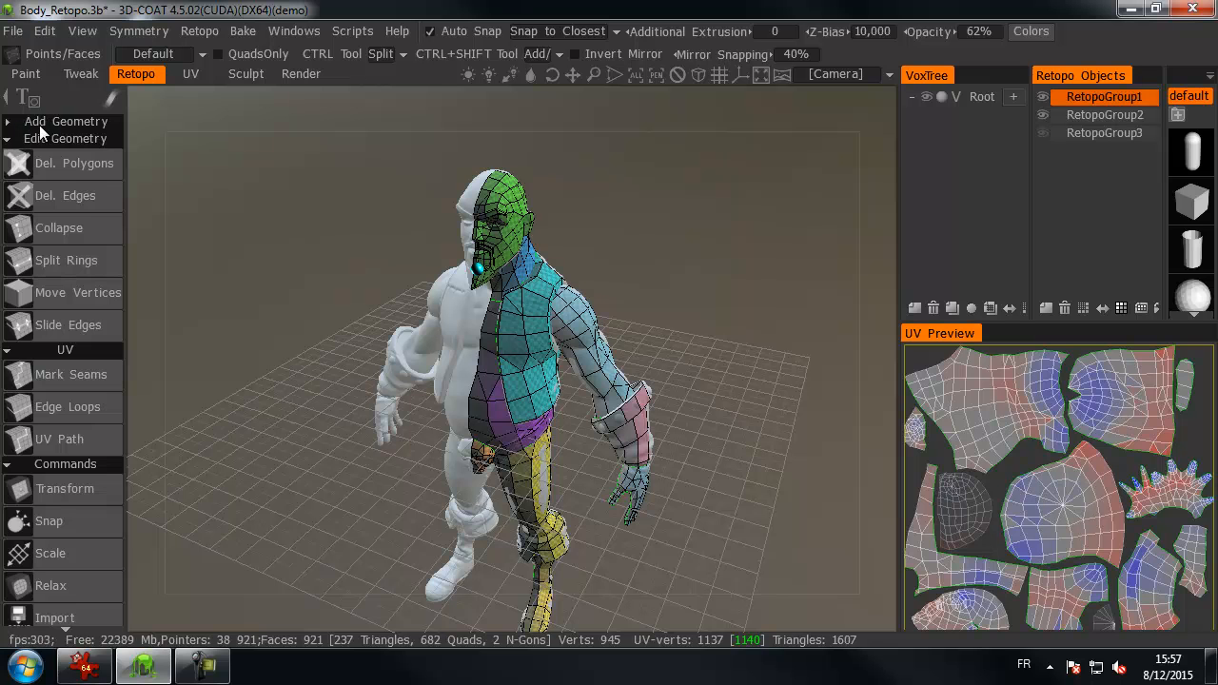
pyautogui.click(41, 137)
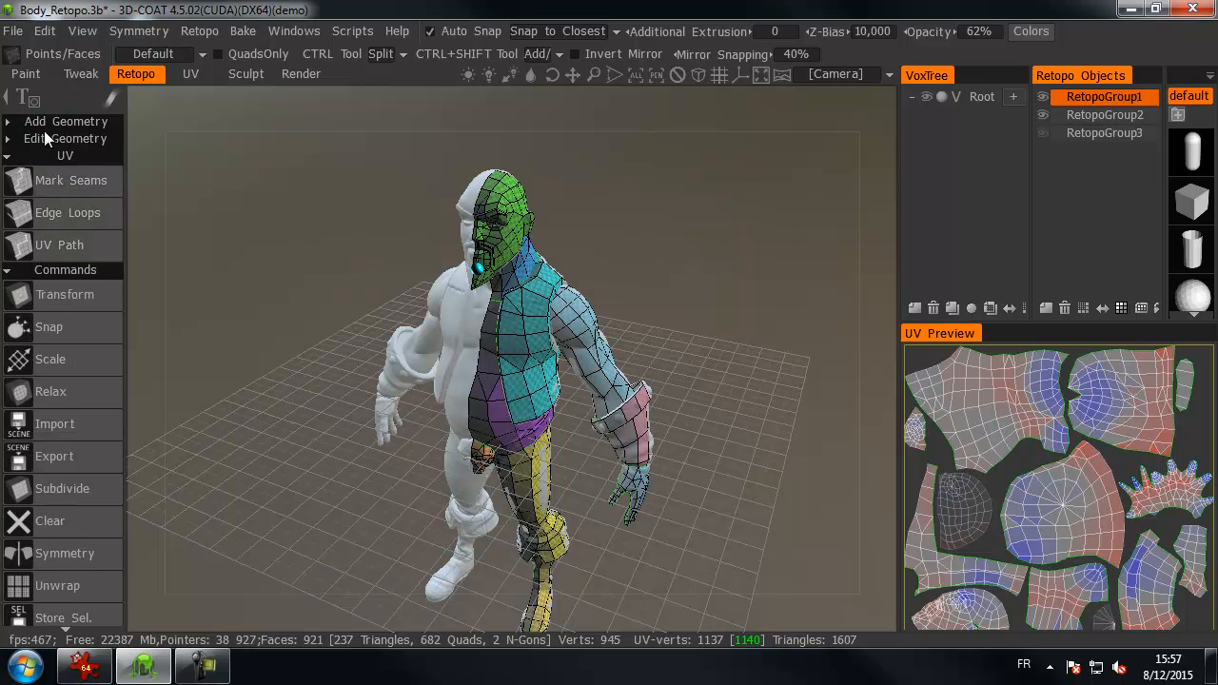
pyautogui.click(69, 179)
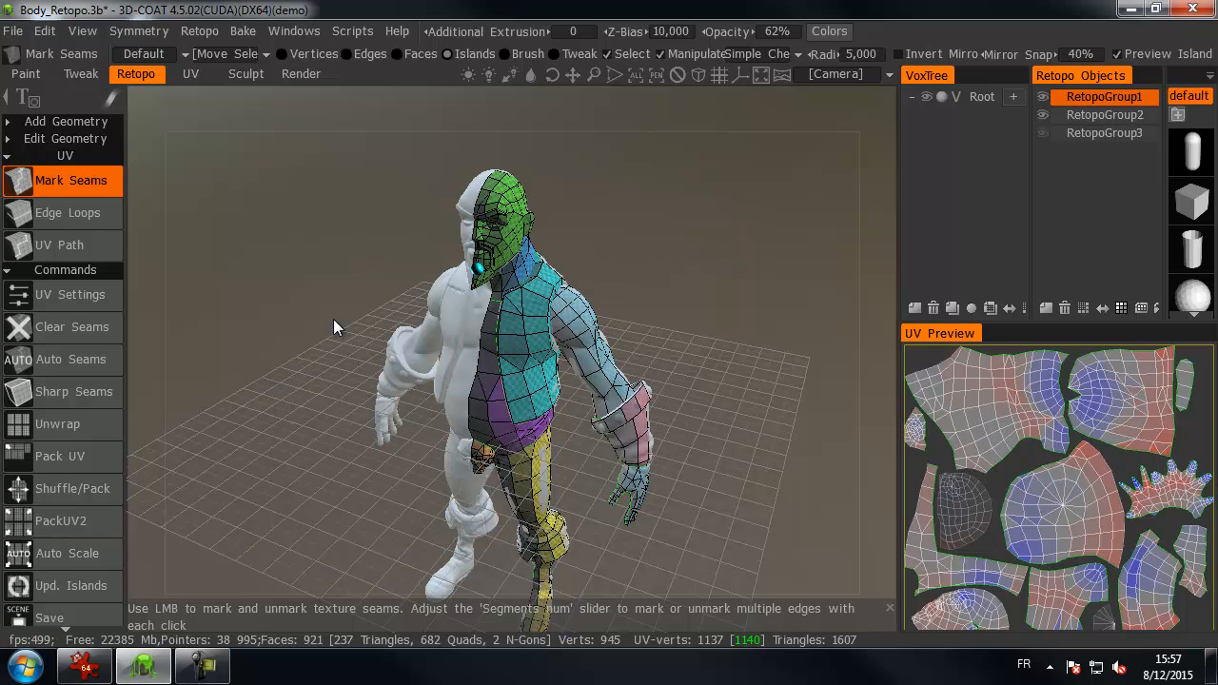
# - Undock the UV Preview into a floating window and enlarge it
pyautogui.moveTo(327, 337); pyautogui.dragTo(276, 265)
pyautogui.moveTo(937, 335); pyautogui.dragTo(548, 175)
pyautogui.moveTo(701, 495); pyautogui.dragTo(860, 540)
pyautogui.click(316, 34)
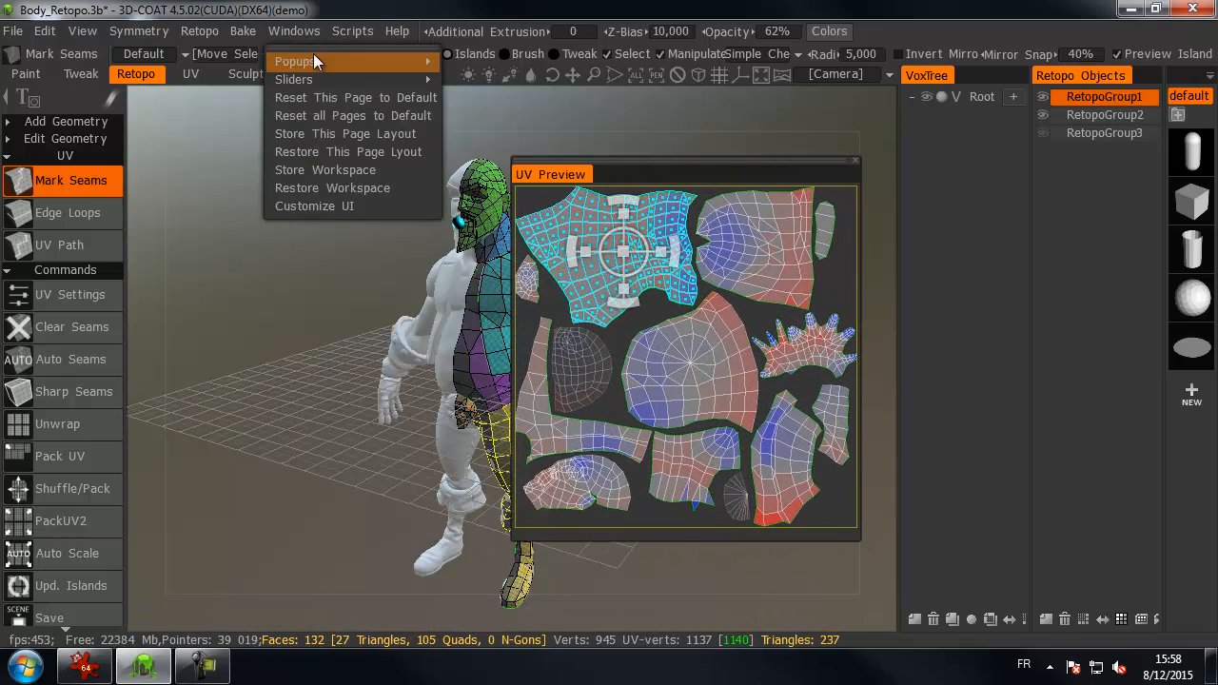
pyautogui.moveTo(315, 62)
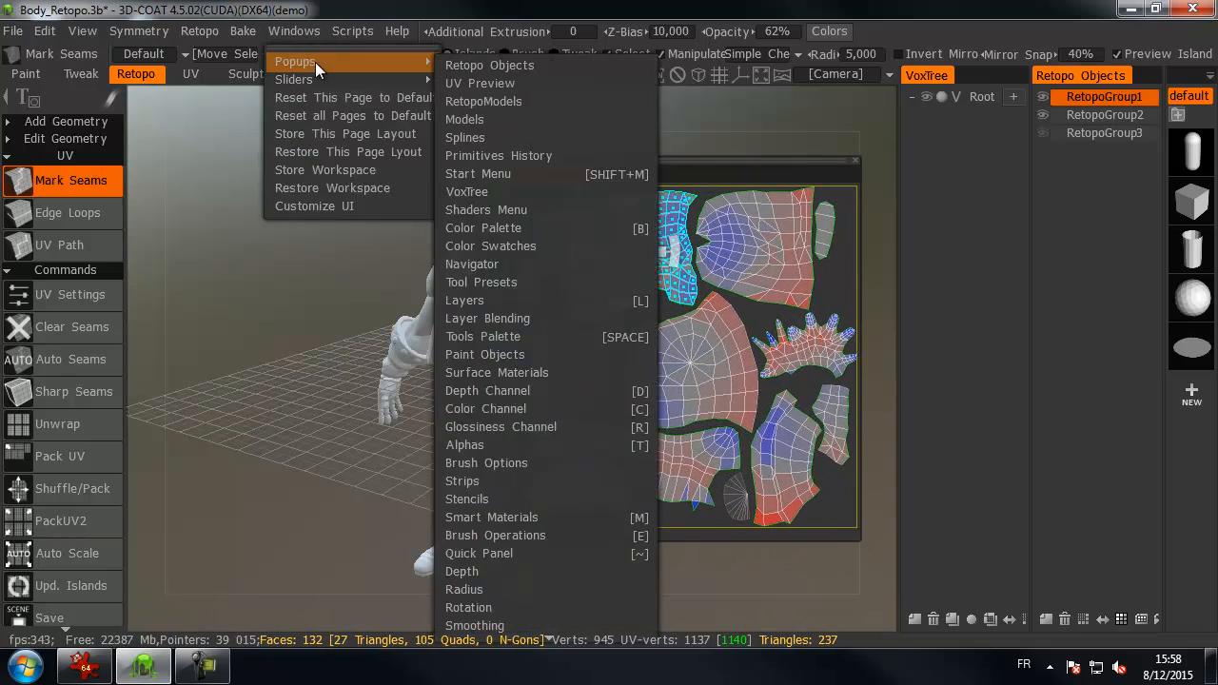
pyautogui.click(495, 84)
# - Undock and close the VoxTree, Retopo Objects and RtpModels panels, keeping only the UV Preview open
pyautogui.moveTo(933, 78); pyautogui.dragTo(854, 127)
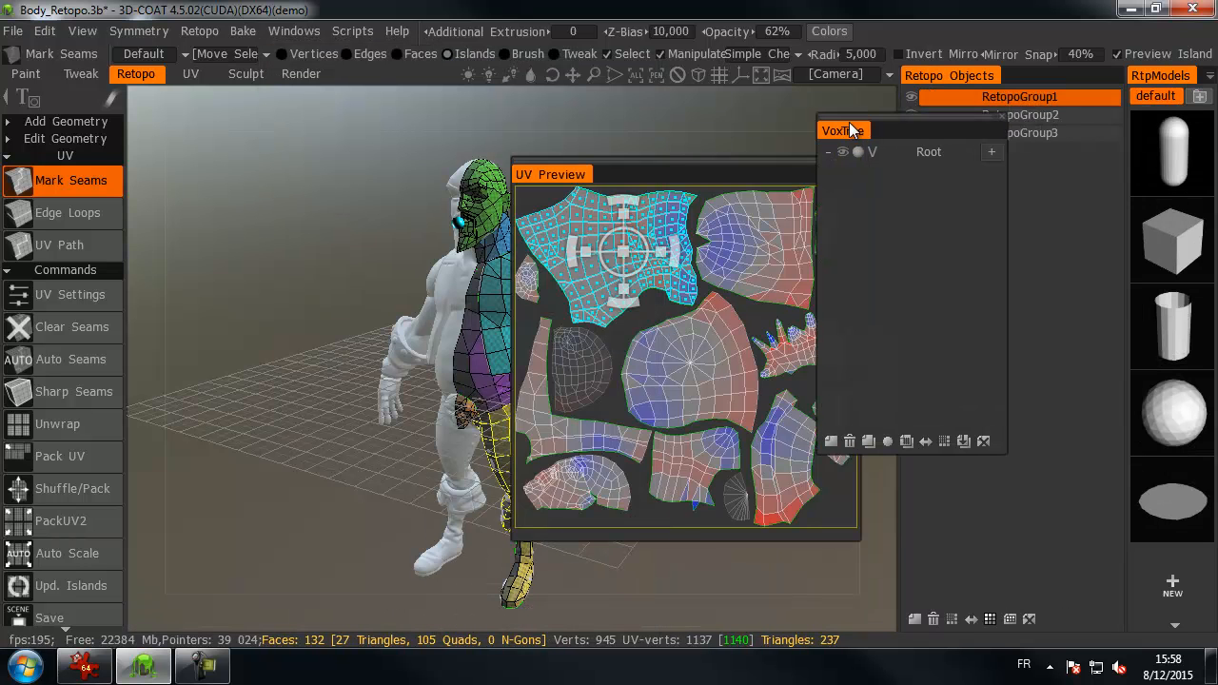
pyautogui.click(1000, 118)
pyautogui.moveTo(968, 82); pyautogui.dragTo(791, 114)
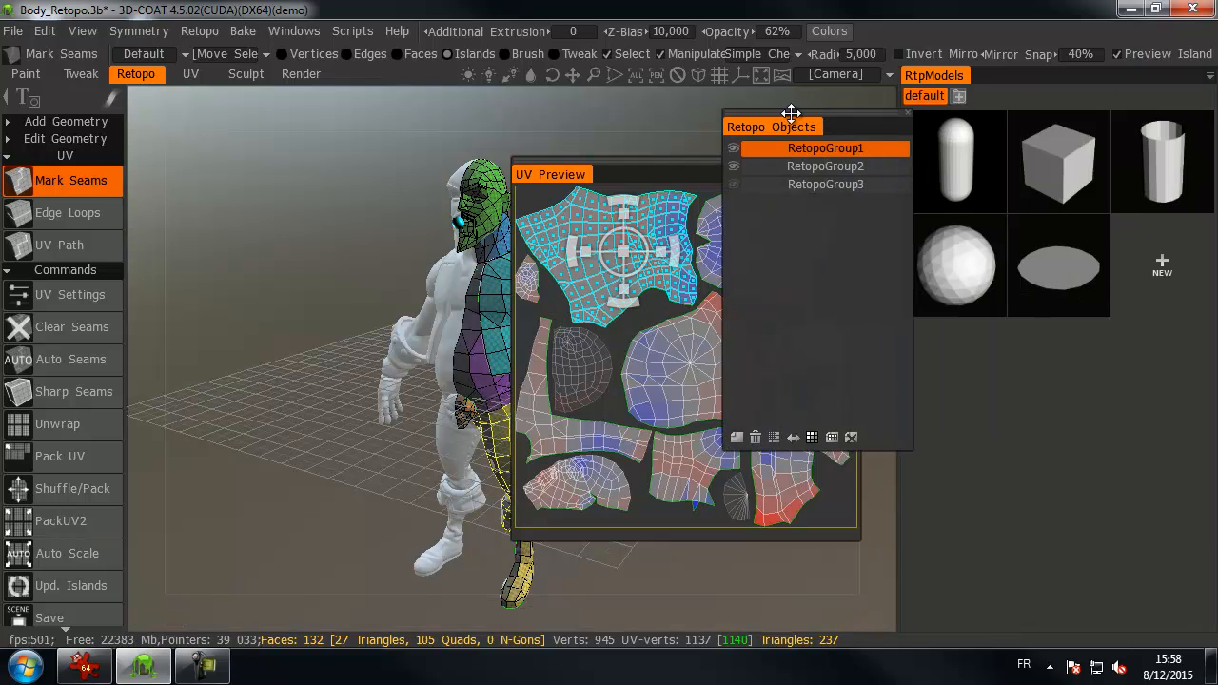
pyautogui.click(908, 115)
pyautogui.moveTo(932, 76); pyautogui.dragTo(914, 120)
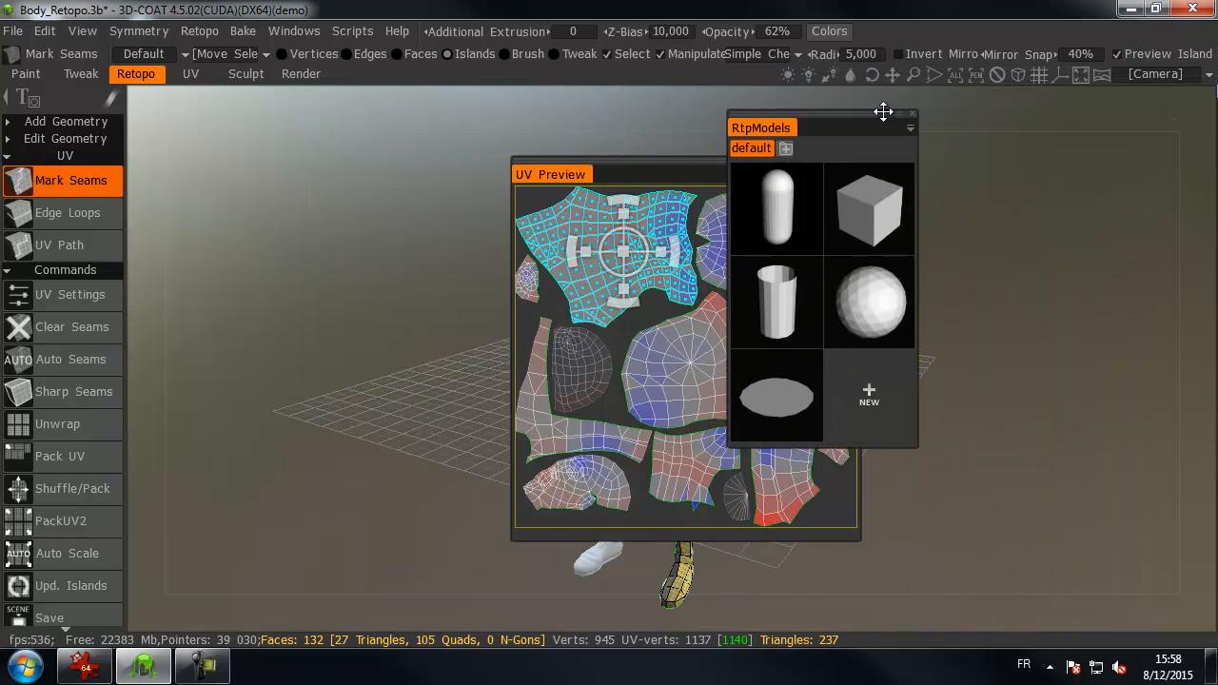
pyautogui.click(911, 120)
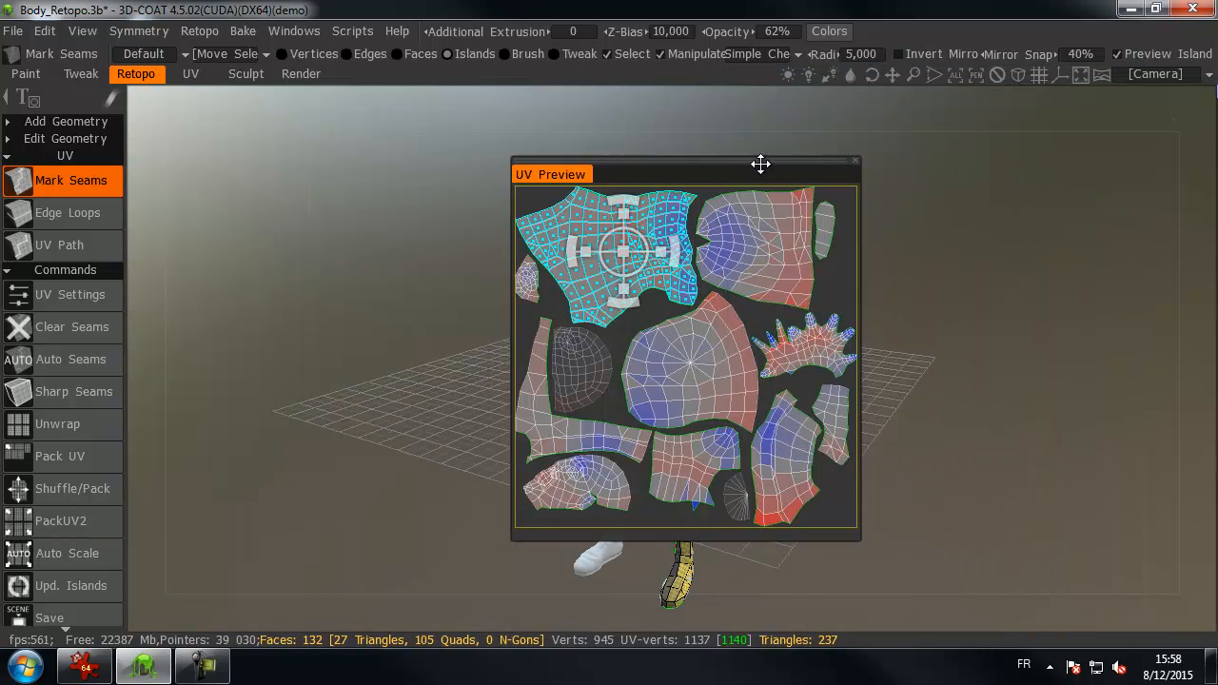
# - Place the UV Preview window beside the model and clear the UV seams of RetopoGroup1
pyautogui.moveTo(762, 162); pyautogui.dragTo(1048, 167)
pyautogui.moveTo(724, 181); pyautogui.dragTo(634, 193)
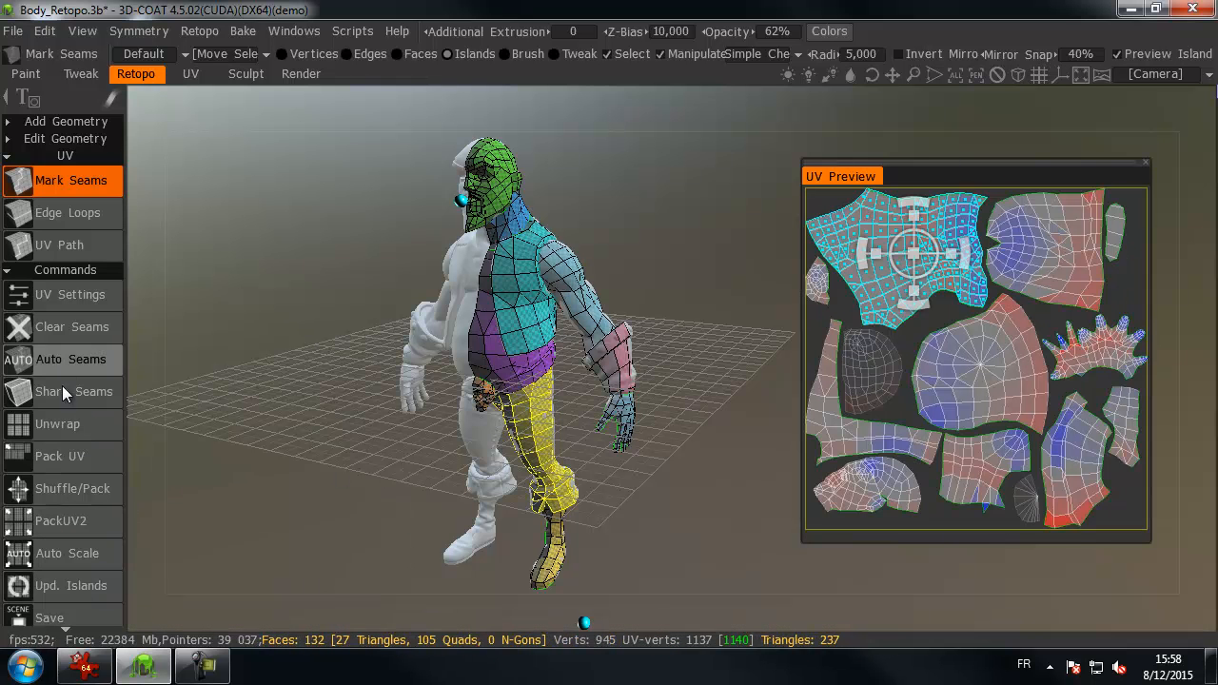
pyautogui.click(64, 333)
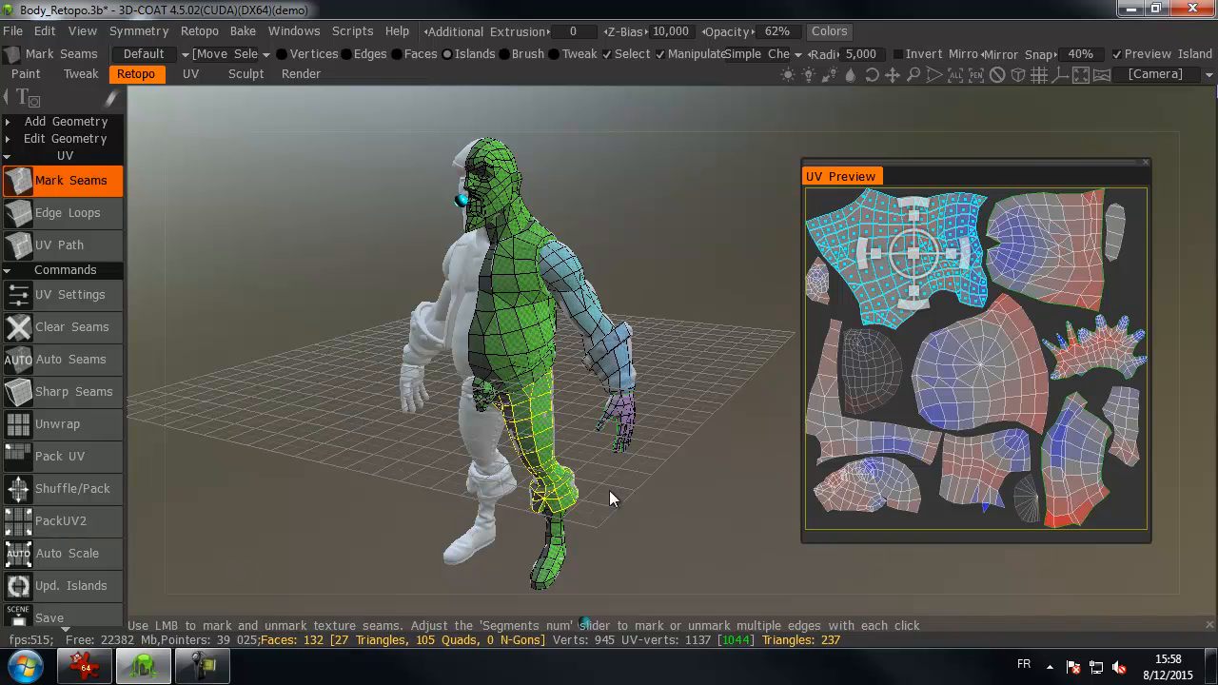
pyautogui.moveTo(974, 168); pyautogui.dragTo(836, 150)
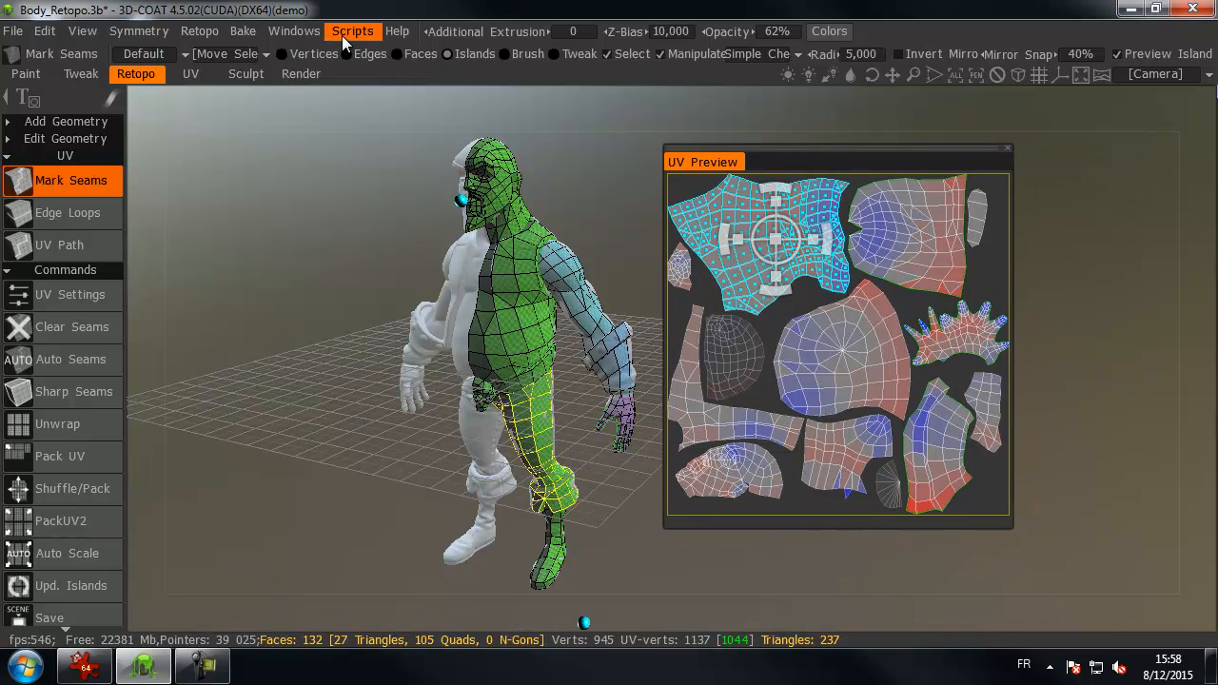
# - Show the Paint Objects and Retopo Objects panels
pyautogui.click(314, 34)
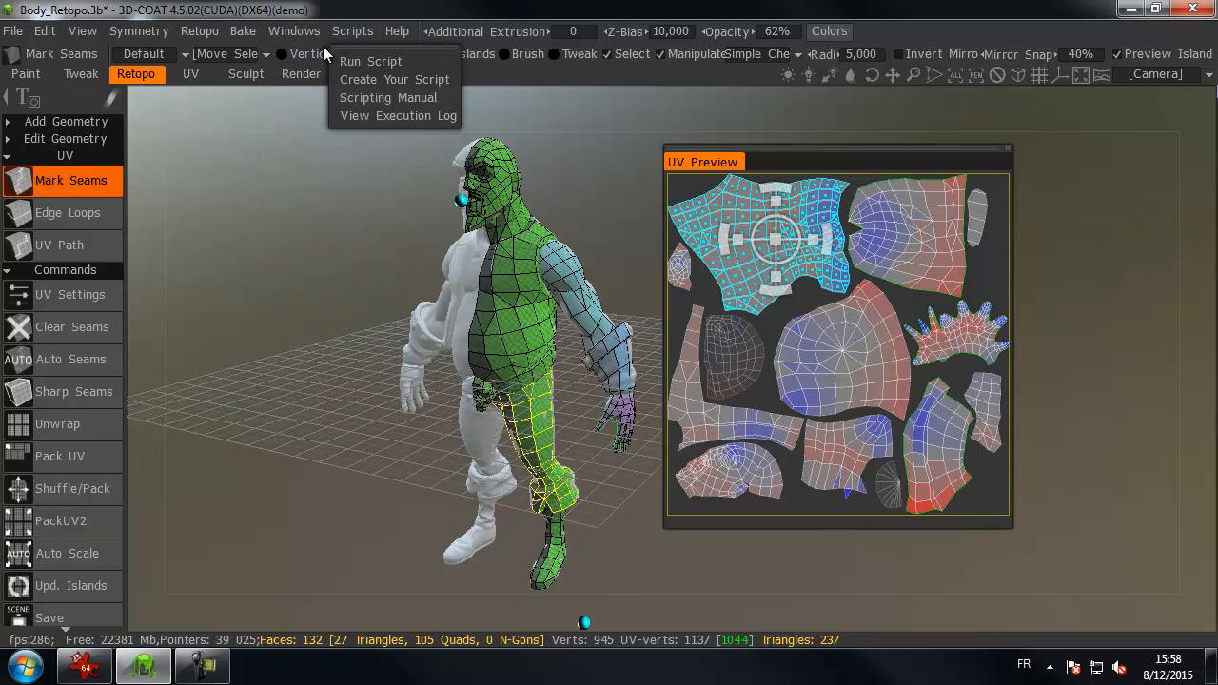
pyautogui.moveTo(310, 61)
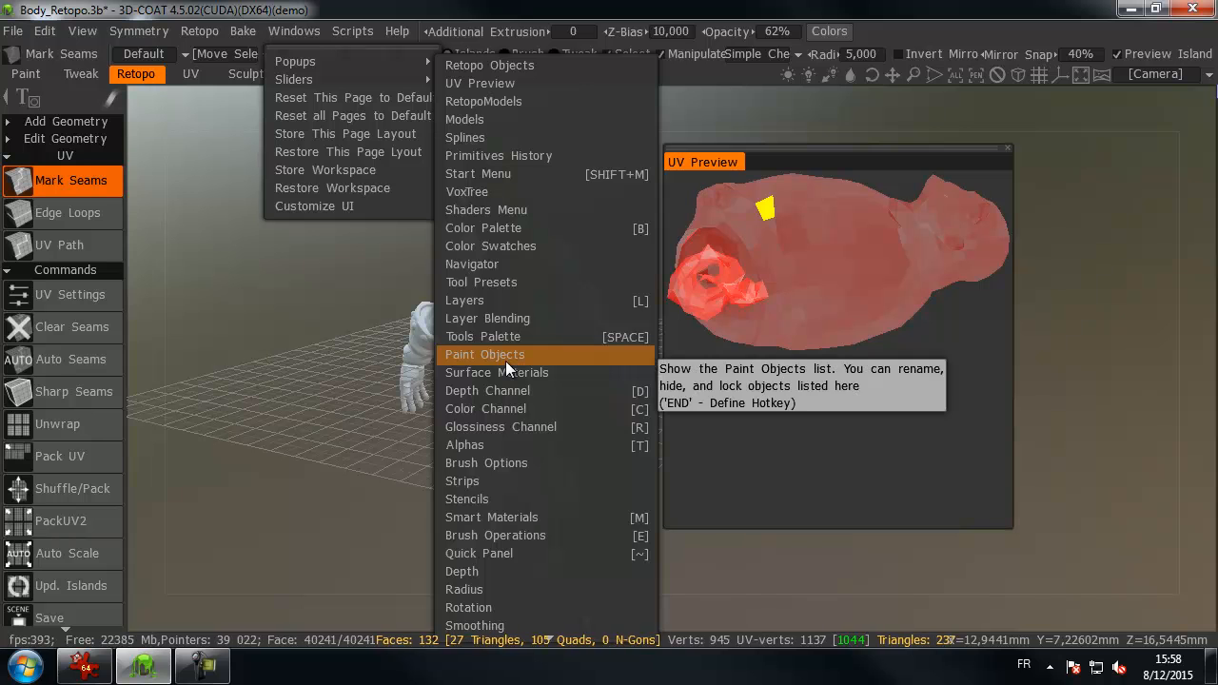
pyautogui.click(505, 361)
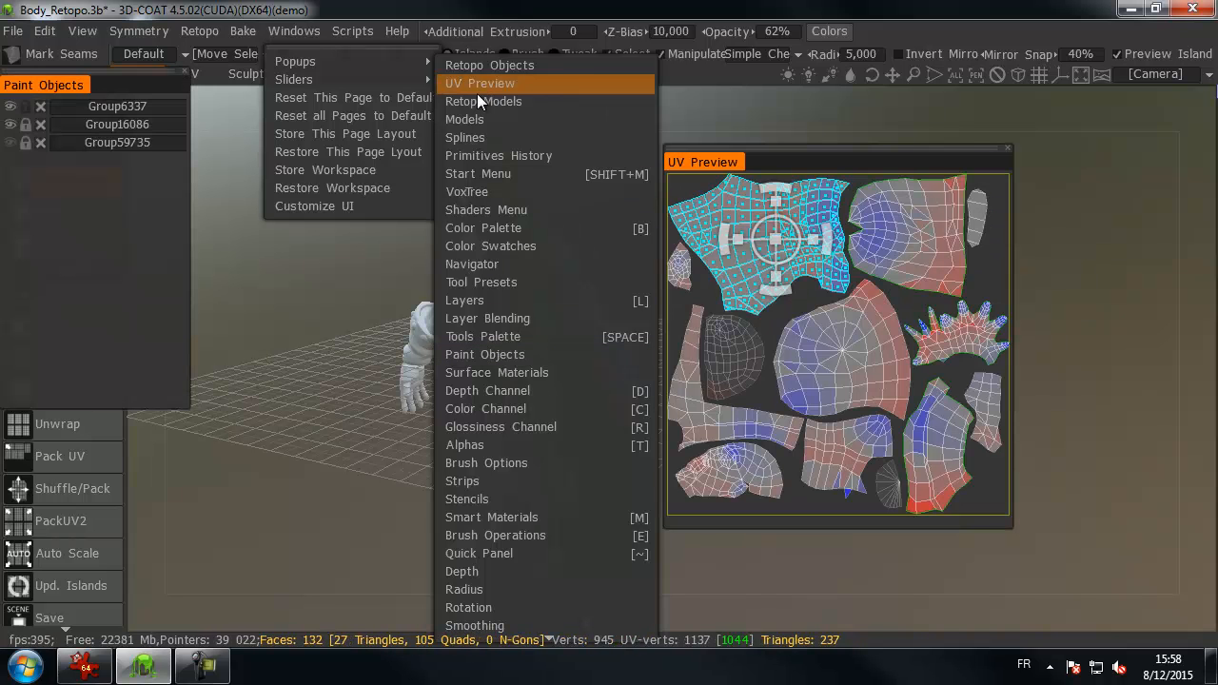
pyautogui.click(483, 65)
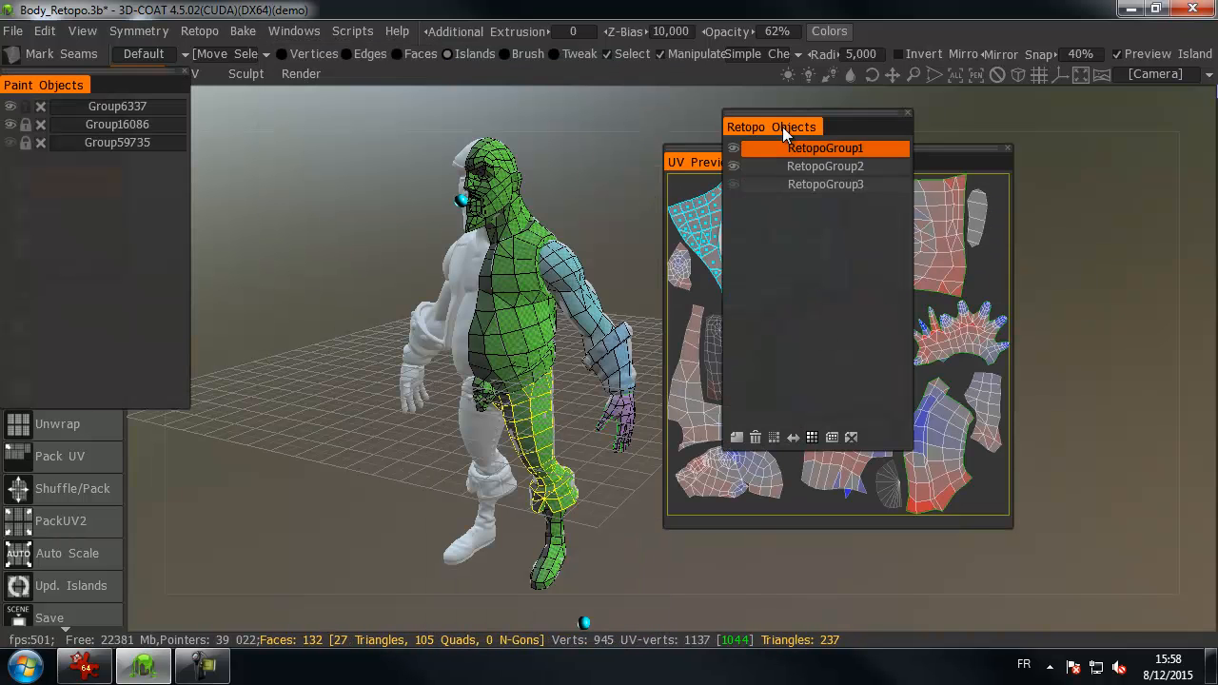
# - Dock Retopo Objects at the side of the viewport with Paint Objects beneath it, and shorten the Retopo Objects panel
pyautogui.moveTo(784, 124)
pyautogui.mouseDown()
pyautogui.moveTo(1038, 122)
pyautogui.moveTo(1175, 95)
pyautogui.mouseUp()
pyautogui.moveTo(62, 86)
pyautogui.mouseDown()
pyautogui.moveTo(754, 280)
pyautogui.moveTo(1083, 304)
pyautogui.moveTo(1048, 308)
pyautogui.mouseUp()
pyautogui.moveTo(1178, 451); pyautogui.dragTo(1189, 581)
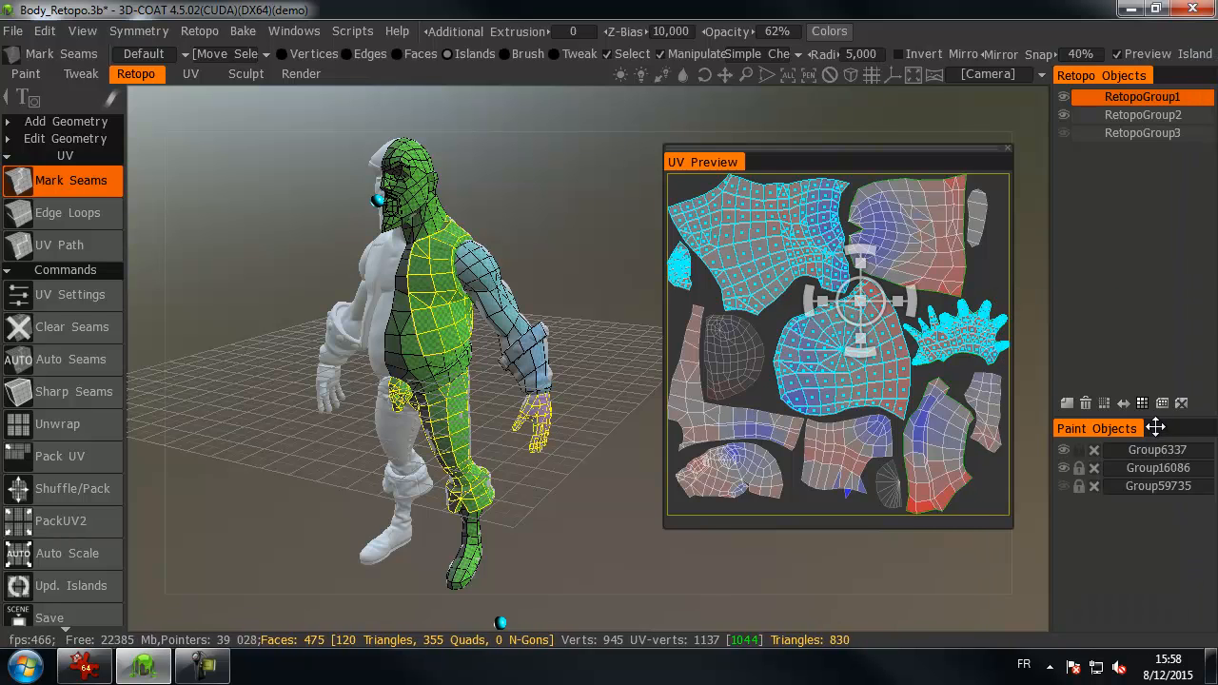
pyautogui.moveTo(1157, 415); pyautogui.dragTo(1157, 310)
# - Clear the UV seams of RetopoGroup2, then make RetopoGroup3 visible and active with no UV islands selected
pyautogui.click(1151, 115)
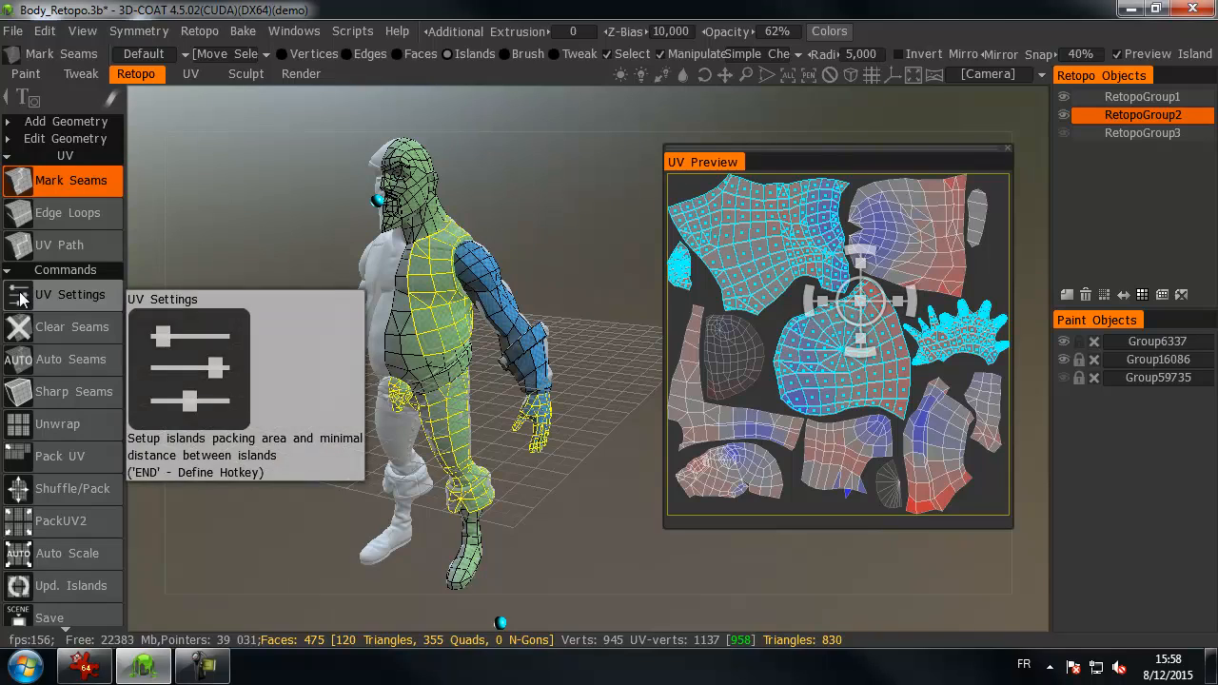
pyautogui.click(1092, 134)
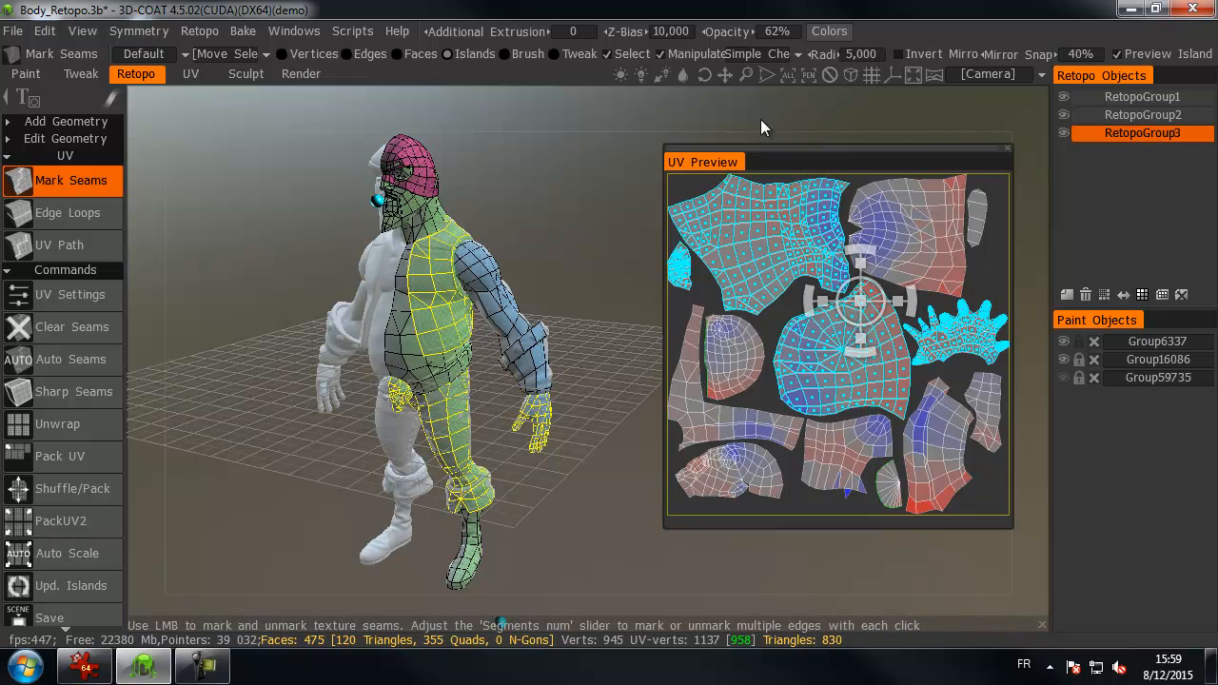
pyautogui.click(695, 130)
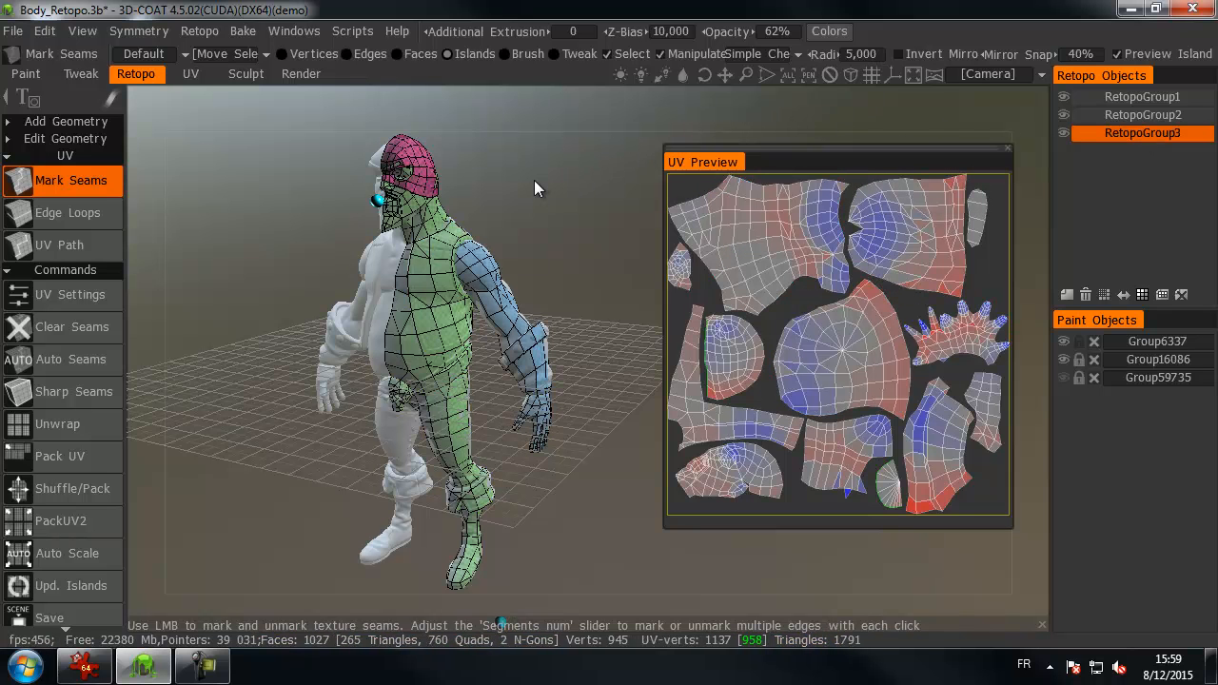
# - Unwrap the retopo groups with their old seams cleared
pyautogui.moveTo(531, 197); pyautogui.dragTo(562, 199)
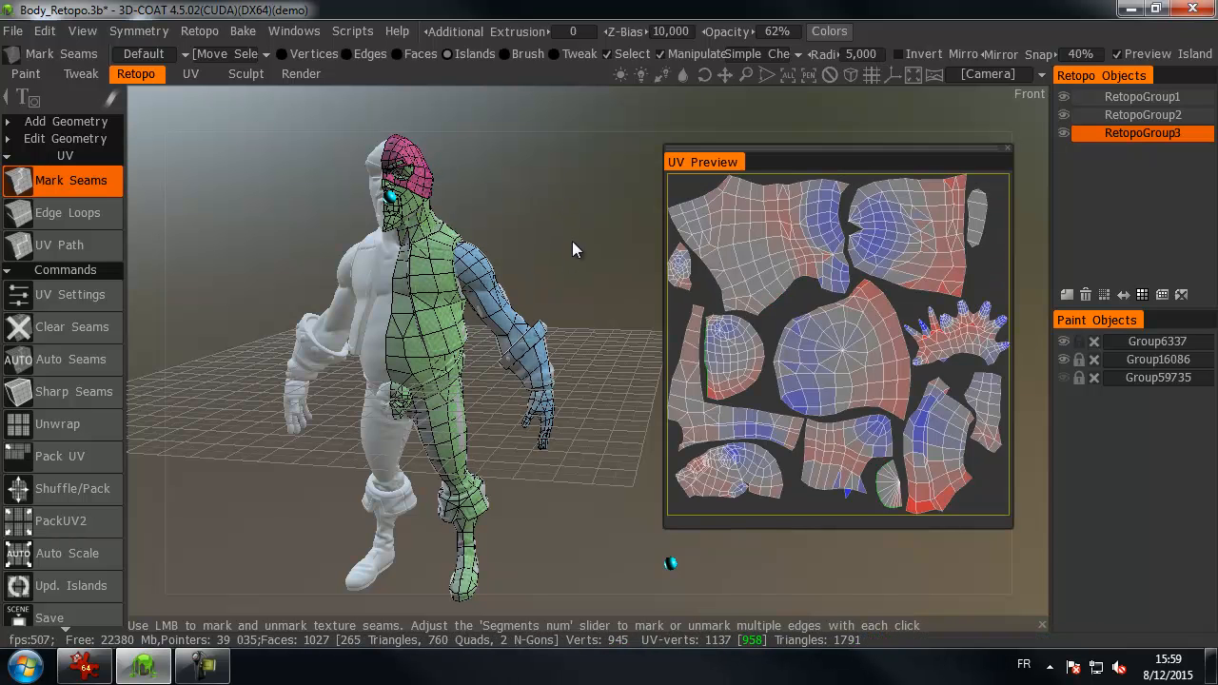
pyautogui.moveTo(584, 225); pyautogui.dragTo(568, 227)
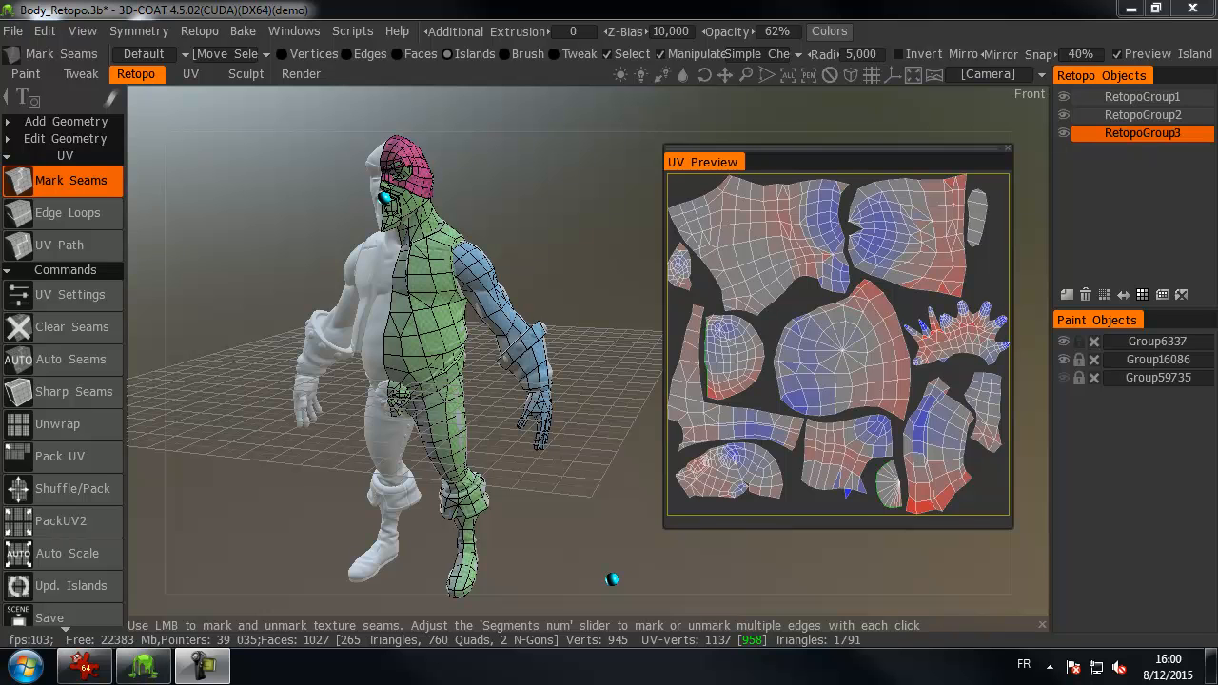
pyautogui.click(57, 423)
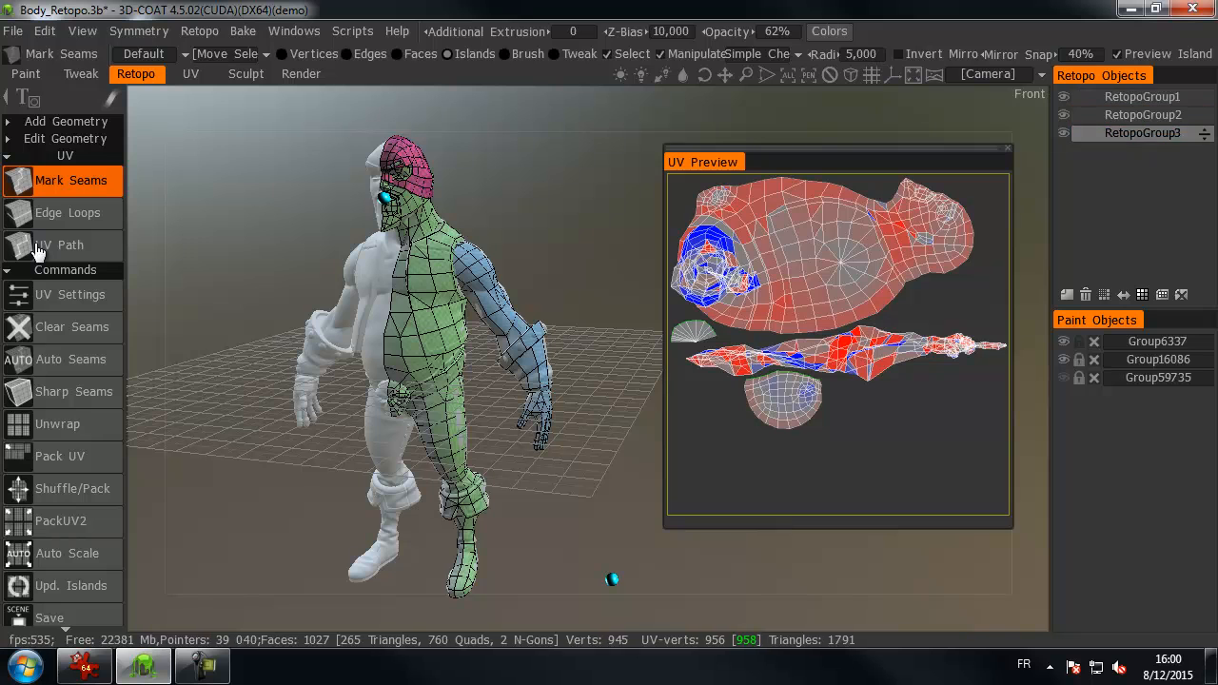
# - Isolate RetopoGroup1 as the active visible retopo group and unwrap it
pyautogui.click(1141, 96)
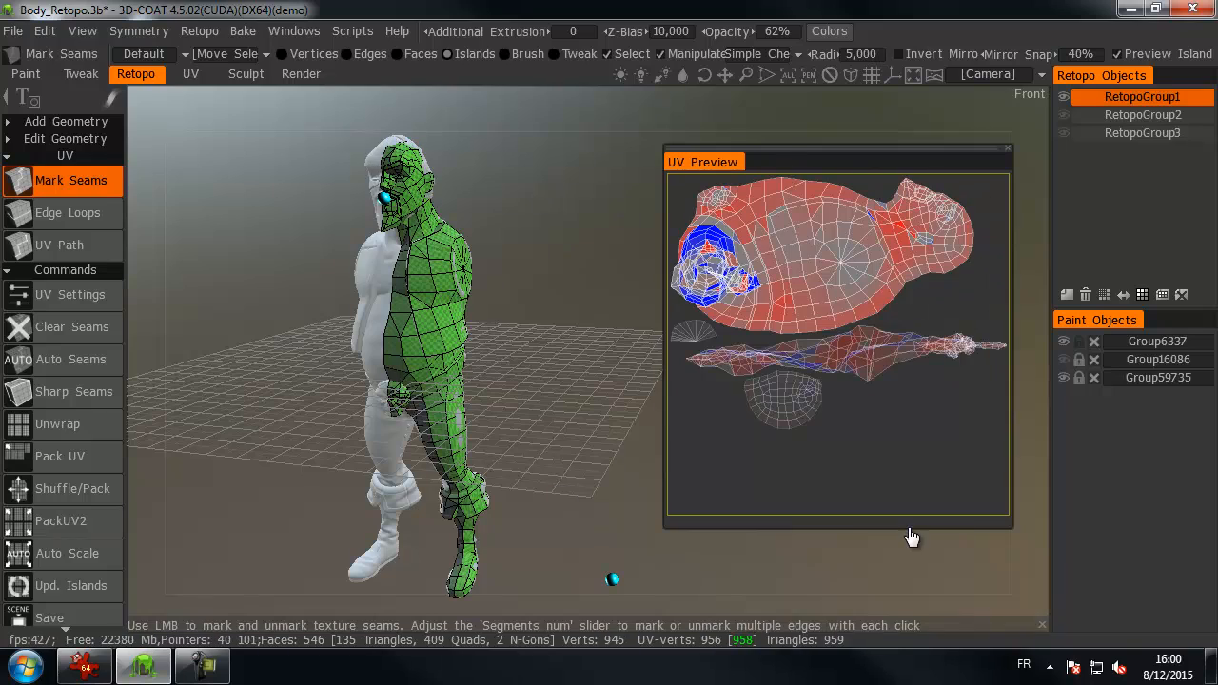
pyautogui.moveTo(839, 226); pyautogui.dragTo(575, 504)
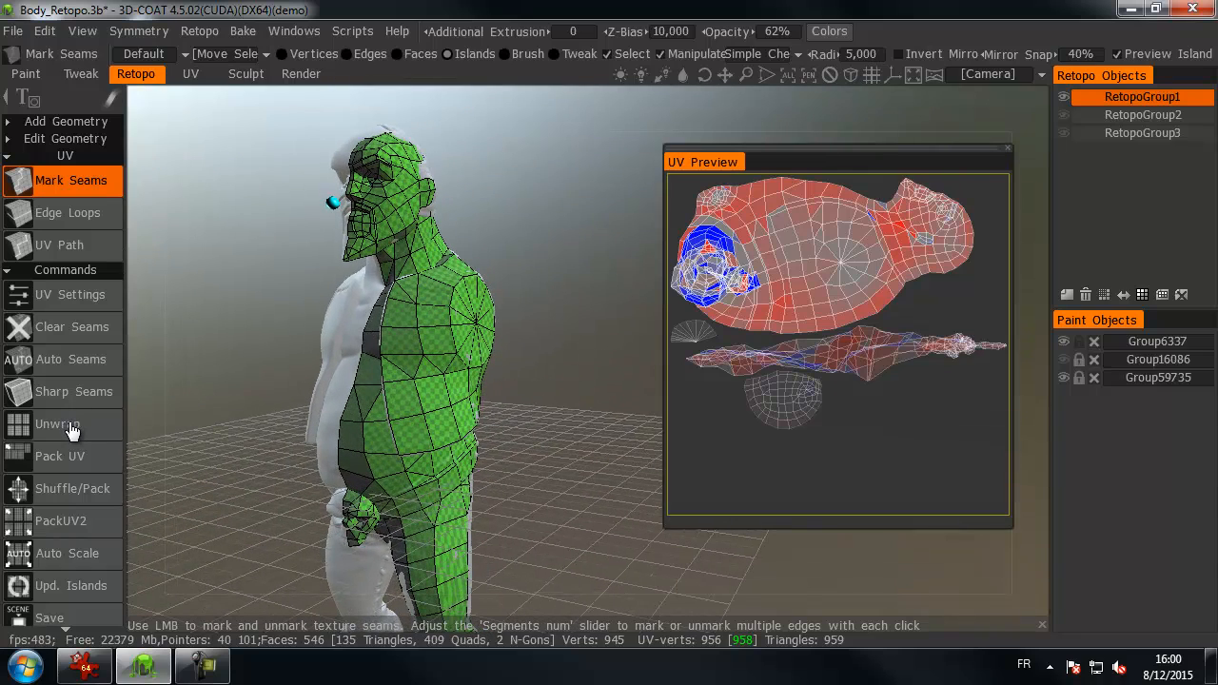
pyautogui.click(72, 431)
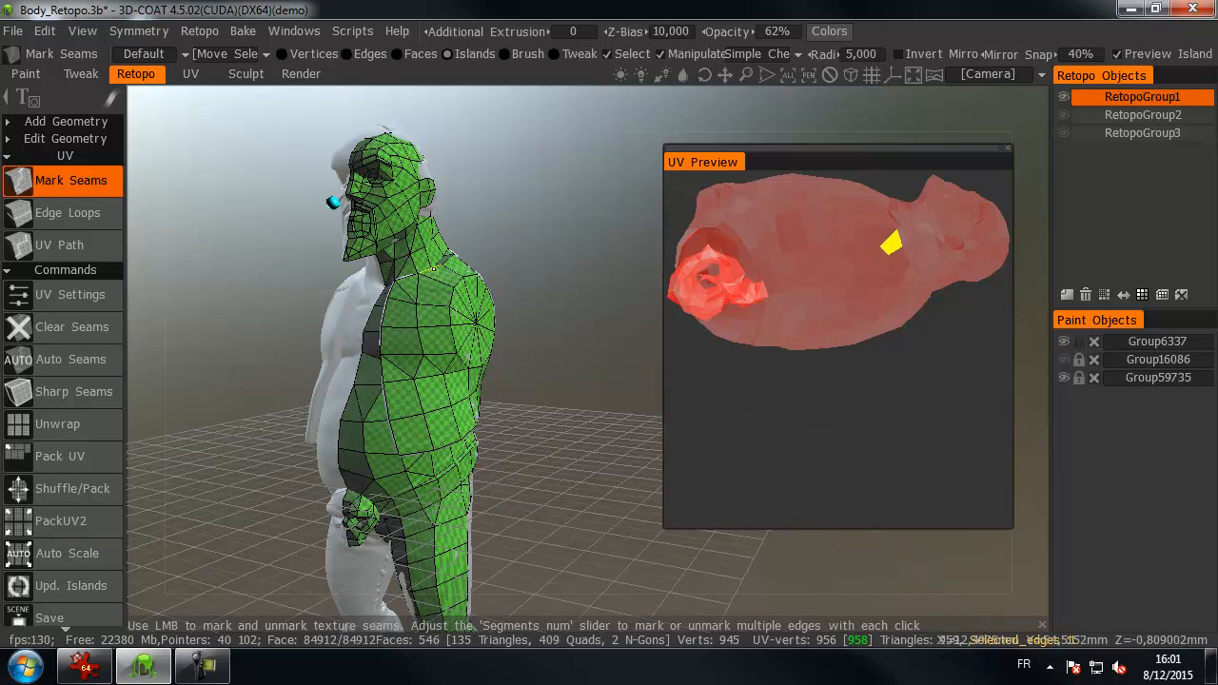
# - Mark the first stretch of a UV seam along one side of the boot sole's edge on RetopoGroup1
pyautogui.moveTo(452, 621); pyautogui.dragTo(448, 552, button='middle')
pyautogui.keyDown('alt'); pyautogui.moveTo(448, 552); pyautogui.dragTo(482, 400); pyautogui.keyUp('alt')
pyautogui.keyDown('alt'); pyautogui.moveTo(481, 399); pyautogui.dragTo(482, 343, button='right'); pyautogui.keyUp('alt')
pyautogui.moveTo(482, 399); pyautogui.dragTo(491, 307, button='middle')
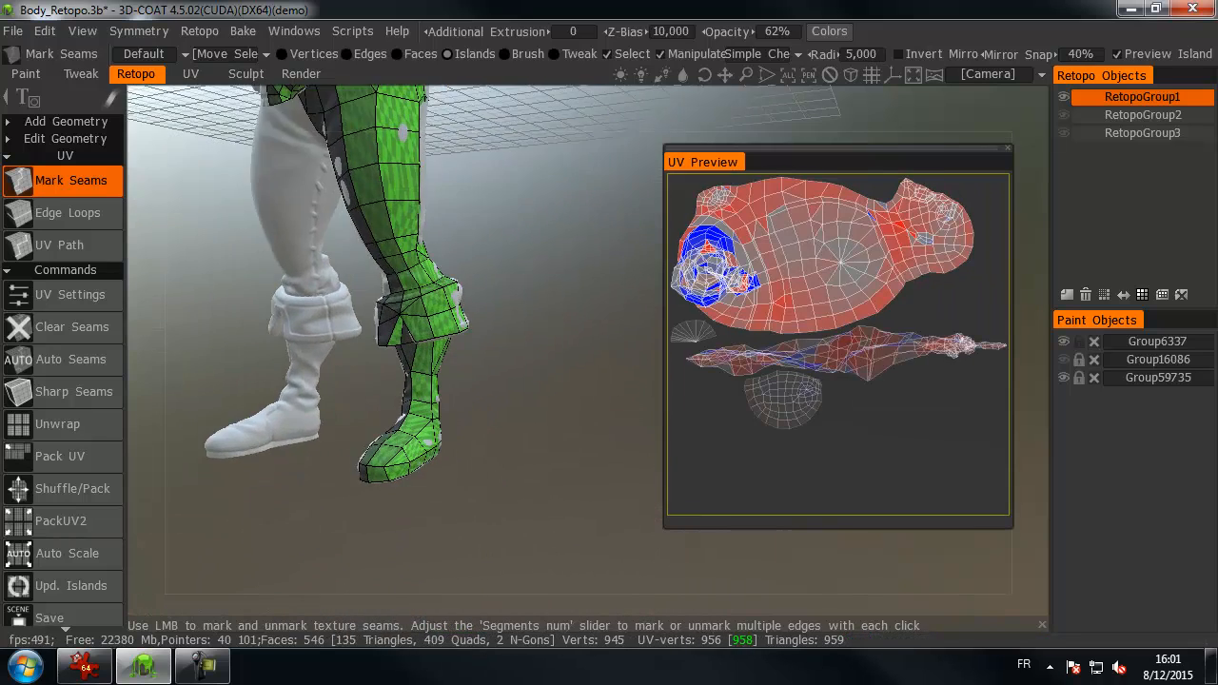
pyautogui.keyDown('alt'); pyautogui.moveTo(490, 307); pyautogui.dragTo(542, 307); pyautogui.keyUp('alt')
pyautogui.moveTo(542, 307); pyautogui.dragTo(452, 233, button='middle')
pyautogui.keyDown('alt'); pyautogui.moveTo(452, 233); pyautogui.dragTo(537, 162); pyautogui.keyUp('alt')
pyautogui.moveTo(537, 161); pyautogui.dragTo(572, 312, button='middle')
pyautogui.keyDown('alt'); pyautogui.moveTo(572, 311); pyautogui.dragTo(572, 283, button='right'); pyautogui.keyUp('alt')
pyautogui.keyDown('alt'); pyautogui.moveTo(571, 283); pyautogui.dragTo(539, 238); pyautogui.keyUp('alt')
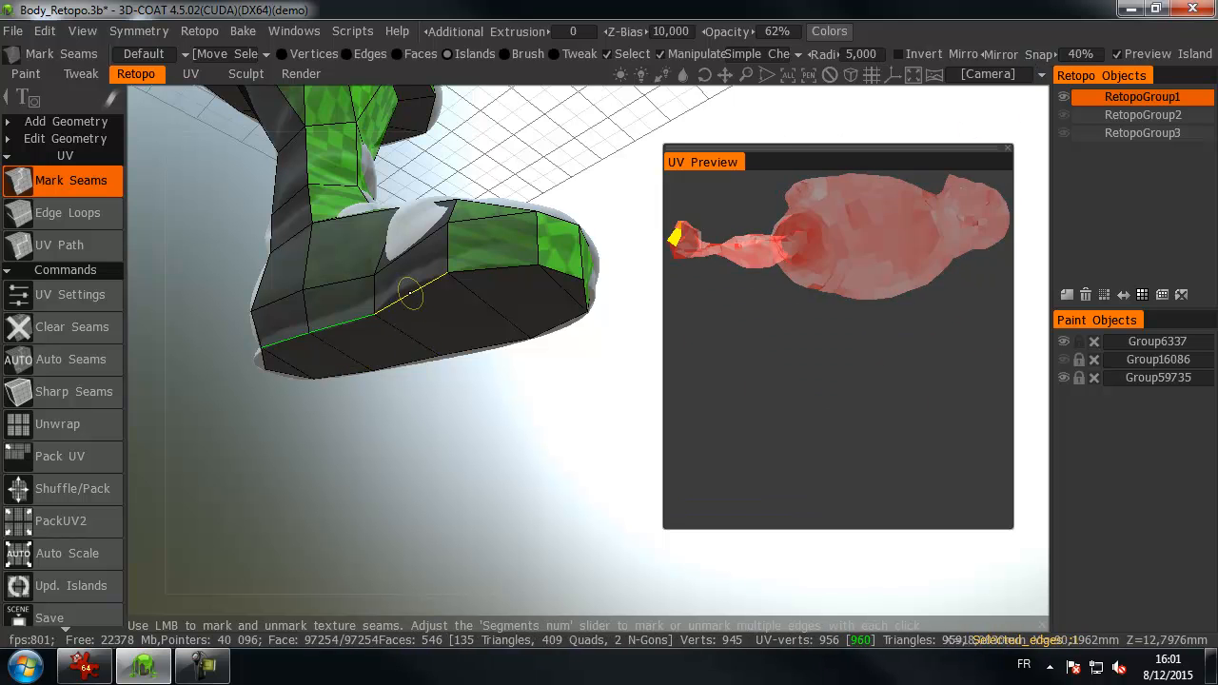
pyautogui.click(489, 266)
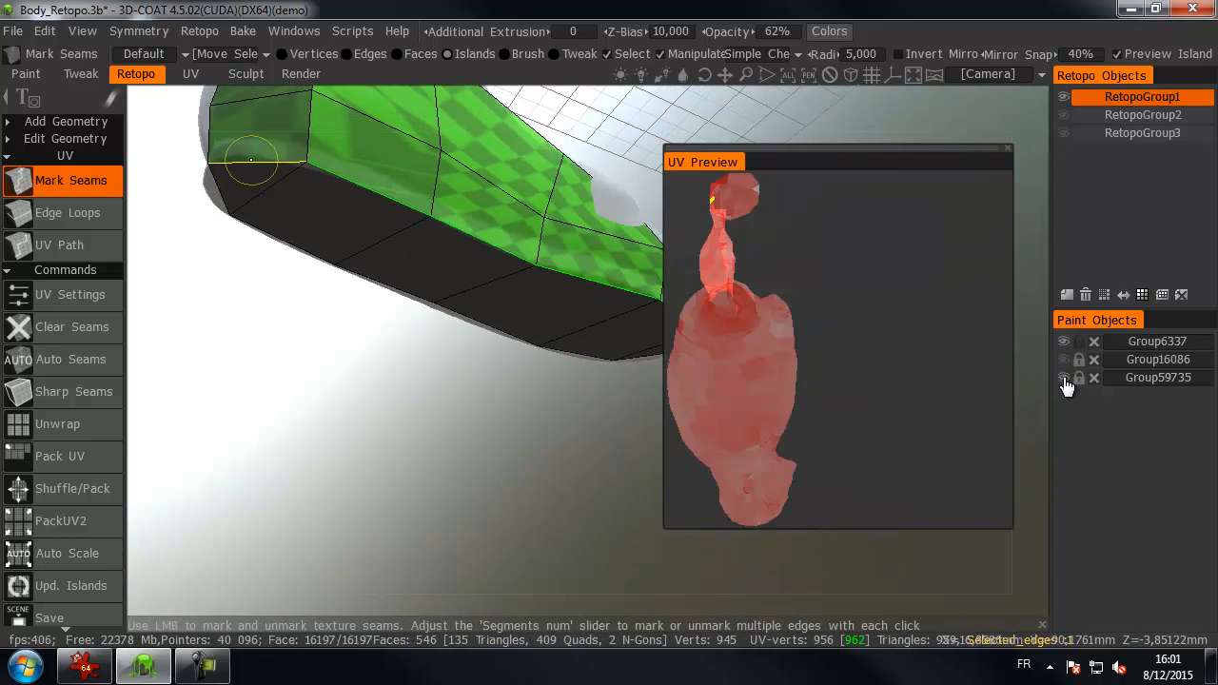
# - Extend the seam around the rest of the boot sole's outline to separate the sole as its own UV island
pyautogui.moveTo(571, 314)
pyautogui.mouseDown()
pyautogui.moveTo(437, 266)
pyautogui.moveTo(454, 218)
pyautogui.mouseUp()
pyautogui.moveTo(454, 218); pyautogui.dragTo(569, 201, button='middle')
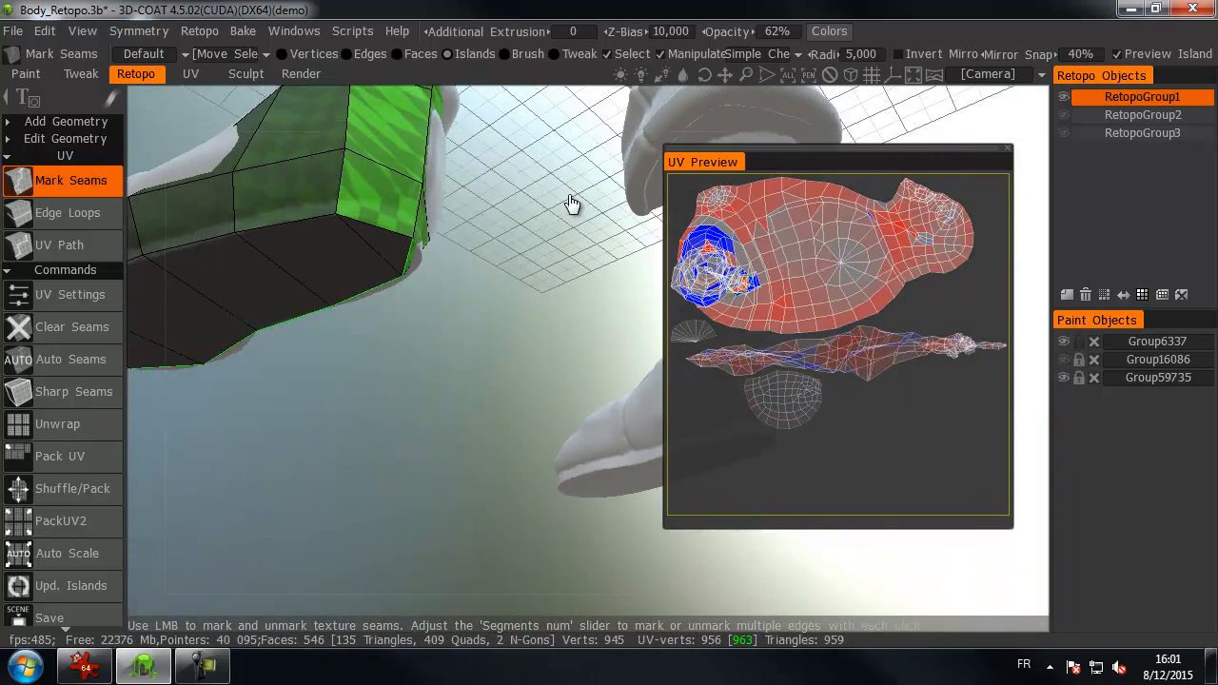
pyautogui.moveTo(570, 198); pyautogui.dragTo(448, 222)
pyautogui.moveTo(448, 222); pyautogui.dragTo(533, 264, button='middle')
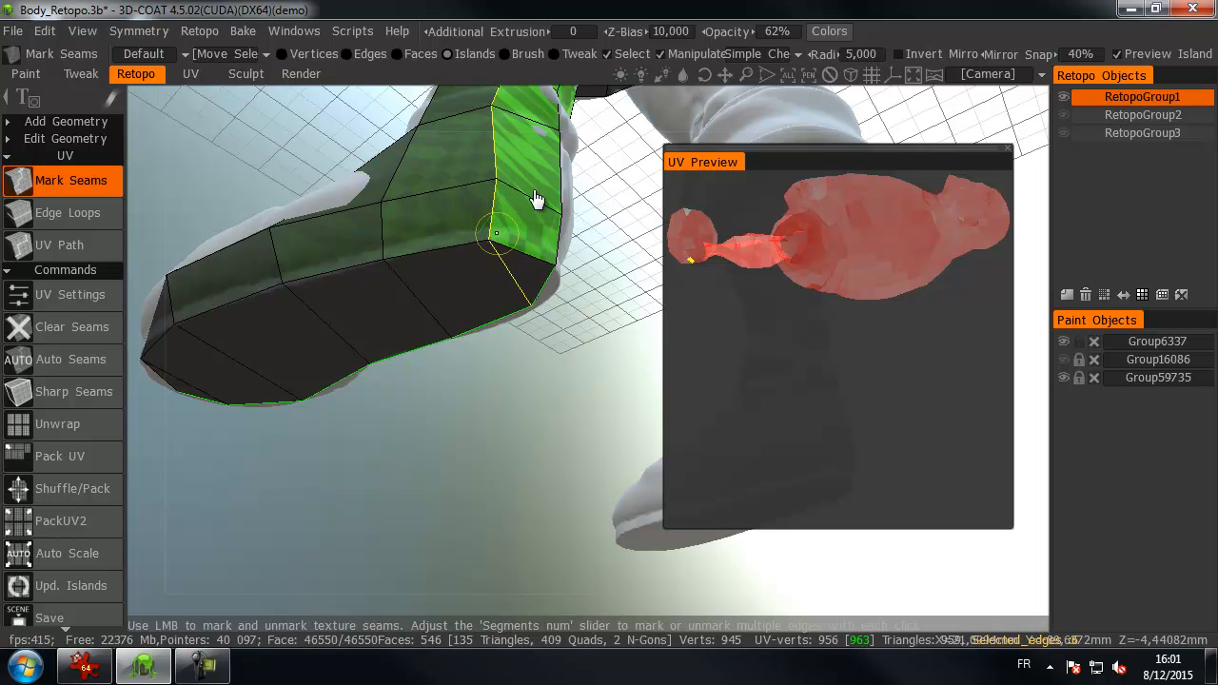
pyautogui.click(479, 301)
pyautogui.keyDown('alt'); pyautogui.moveTo(466, 296); pyautogui.dragTo(67, 188); pyautogui.keyUp('alt')
pyautogui.moveTo(561, 238)
pyautogui.keyDown('alt'); pyautogui.mouseDown()
pyautogui.moveTo(483, 288)
pyautogui.moveTo(451, 279)
pyautogui.moveTo(437, 340)
pyautogui.moveTo(530, 354)
pyautogui.moveTo(448, 358)
pyautogui.mouseUp(); pyautogui.keyUp('alt')
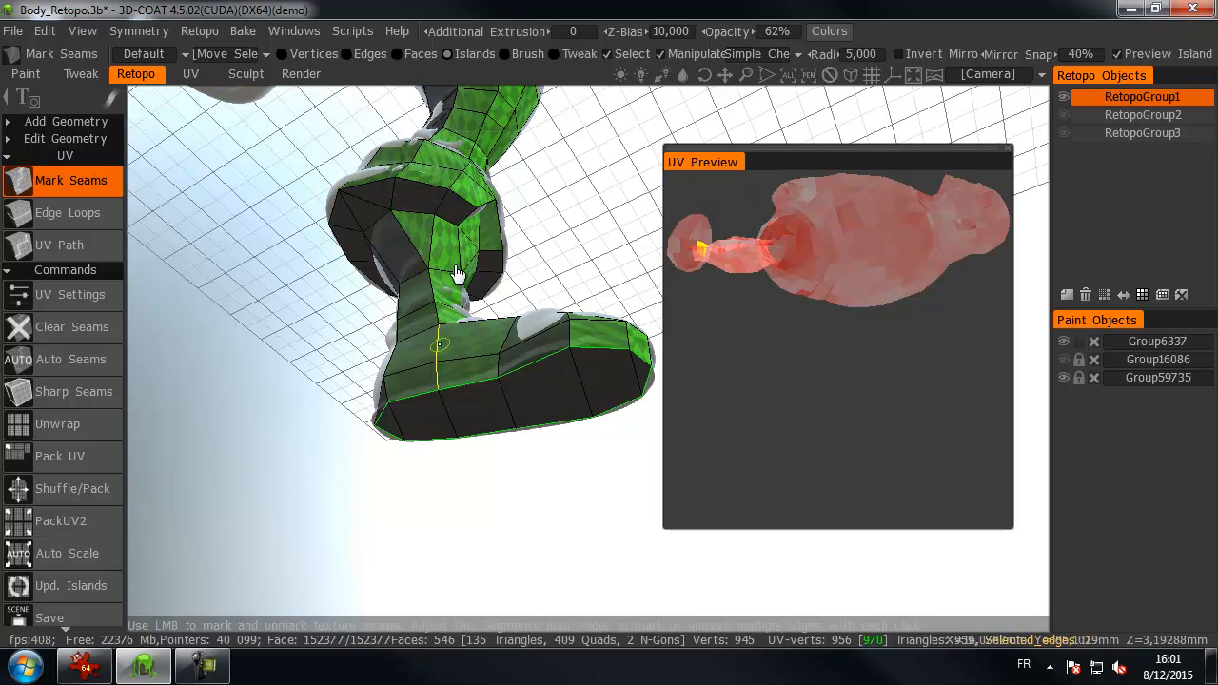
pyautogui.keyDown('alt'); pyautogui.moveTo(451, 302); pyautogui.dragTo(435, 278); pyautogui.keyUp('alt')
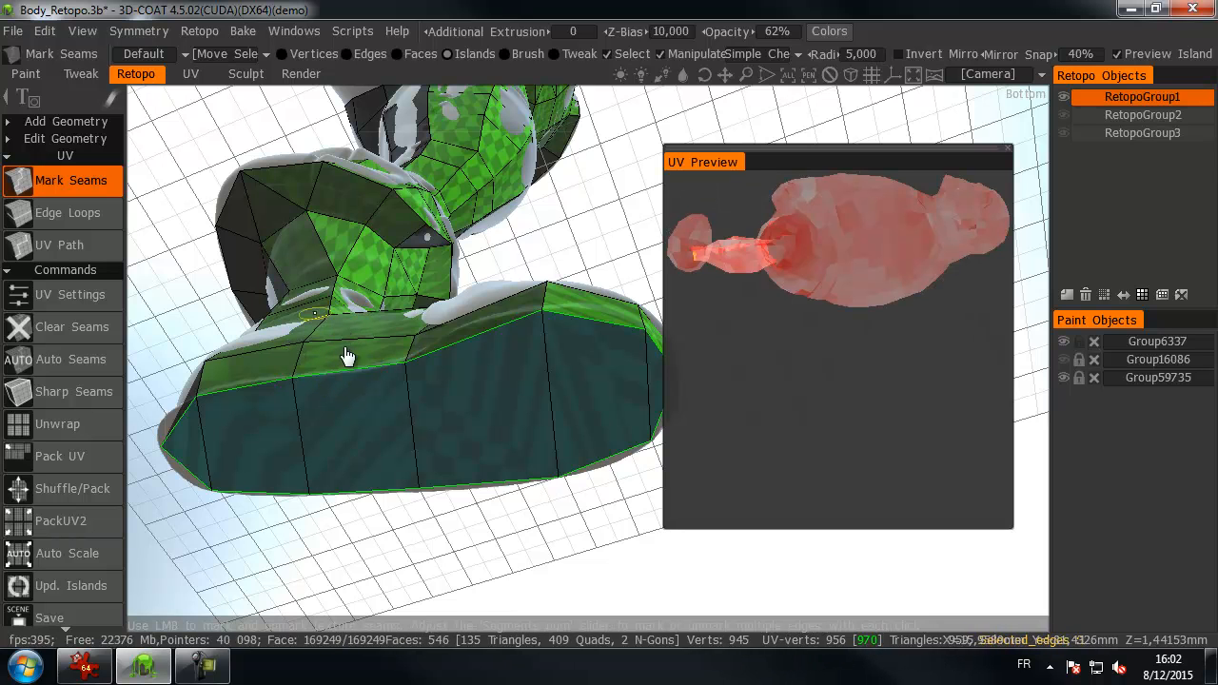
pyautogui.keyDown('alt'); pyautogui.moveTo(492, 353); pyautogui.dragTo(514, 274); pyautogui.keyUp('alt')
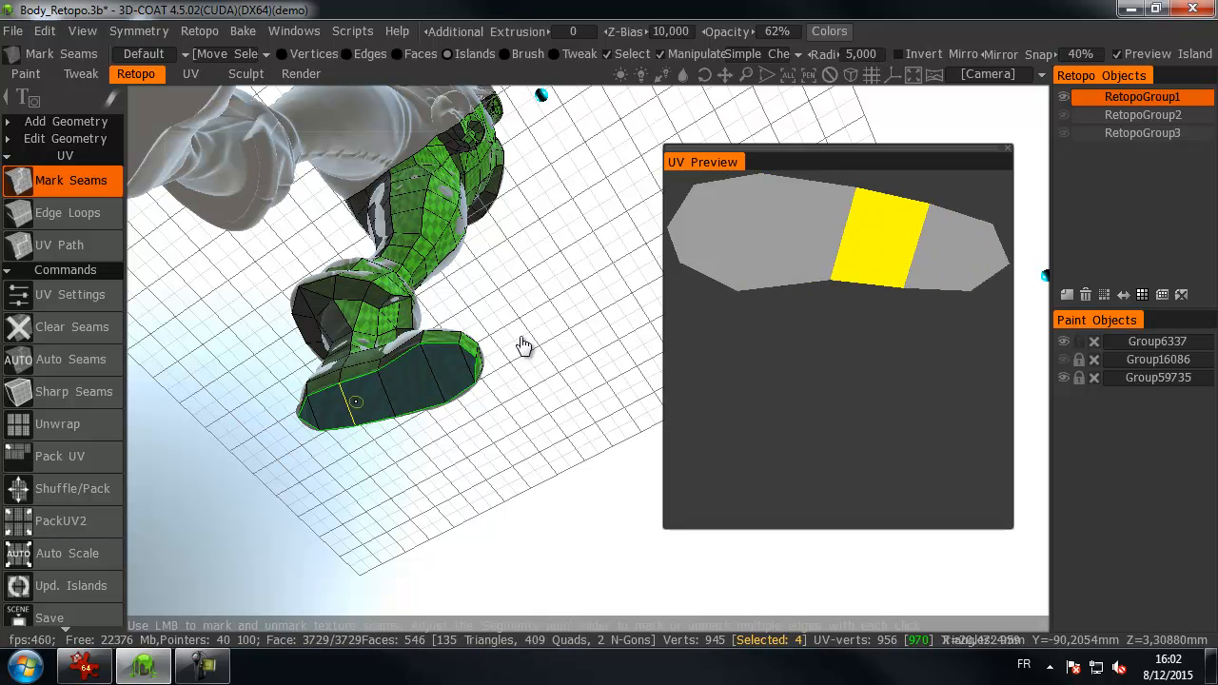
# - Mark a seam loop around the leg along the top edge of the boot's folded cuff
pyautogui.moveTo(538, 275); pyautogui.dragTo(532, 261)
pyautogui.moveTo(533, 260); pyautogui.dragTo(532, 262, button='middle')
pyautogui.moveTo(531, 262); pyautogui.dragTo(489, 225)
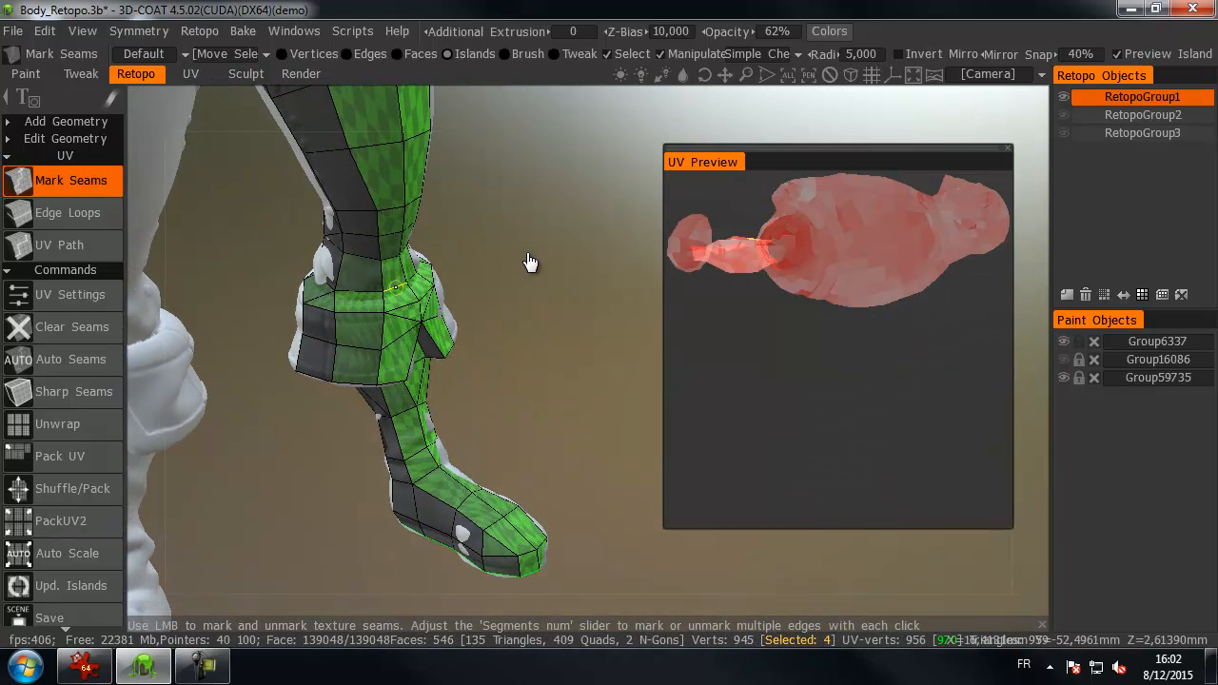
pyautogui.moveTo(525, 264)
pyautogui.mouseDown()
pyautogui.moveTo(379, 383)
pyautogui.moveTo(263, 353)
pyautogui.moveTo(313, 375)
pyautogui.moveTo(258, 390)
pyautogui.moveTo(133, 328)
pyautogui.moveTo(168, 372)
pyautogui.moveTo(353, 511)
pyautogui.mouseUp()
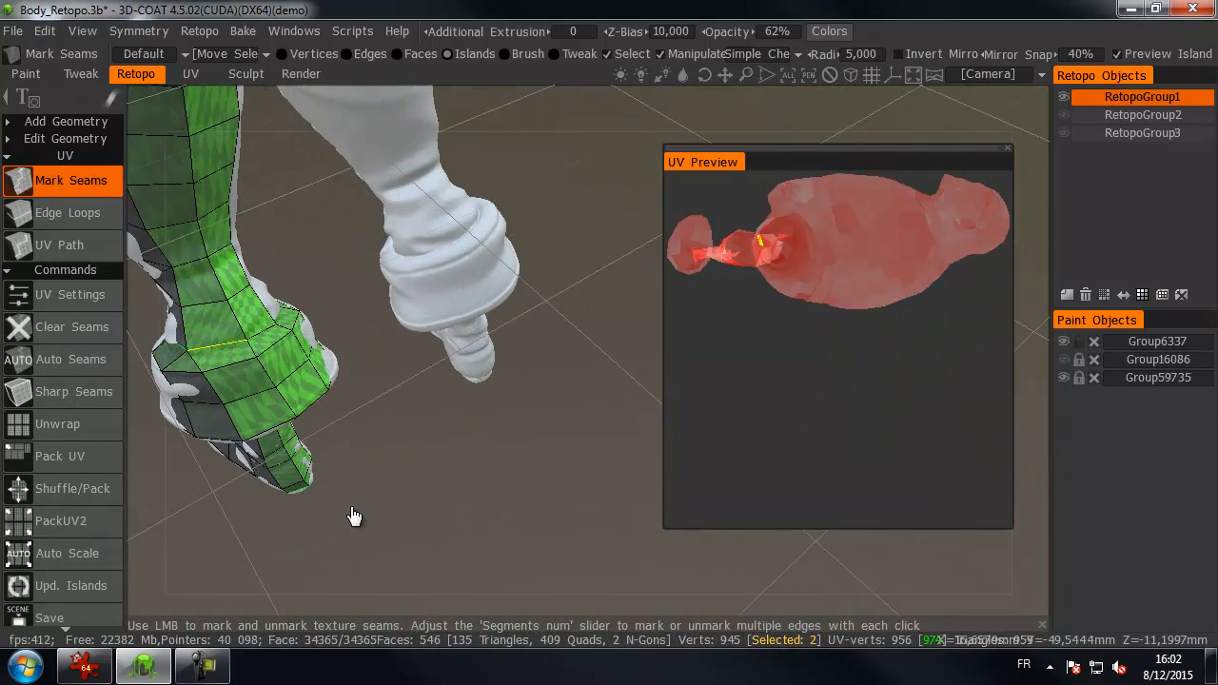
pyautogui.moveTo(505, 505); pyautogui.dragTo(345, 338)
pyautogui.moveTo(446, 352); pyautogui.dragTo(440, 383)
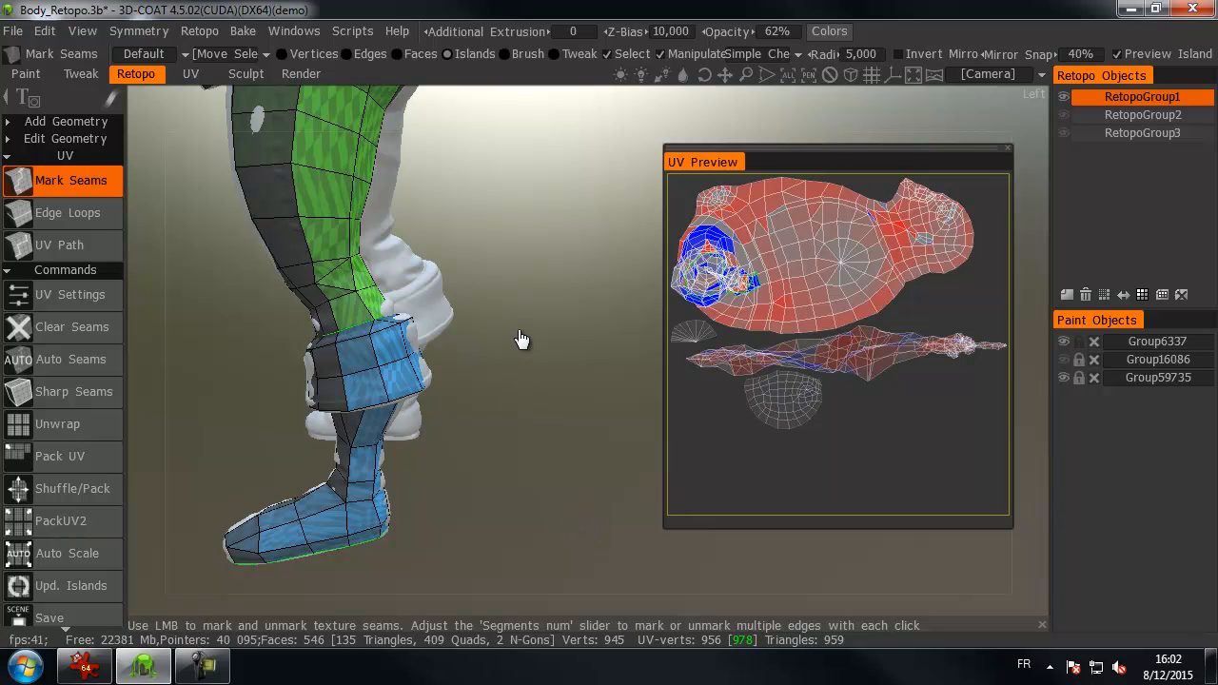
# - Mark a vertical seam down the inner side of the boot from the top of the cuff to the sole seam
pyautogui.moveTo(205, 461); pyautogui.dragTo(298, 445)
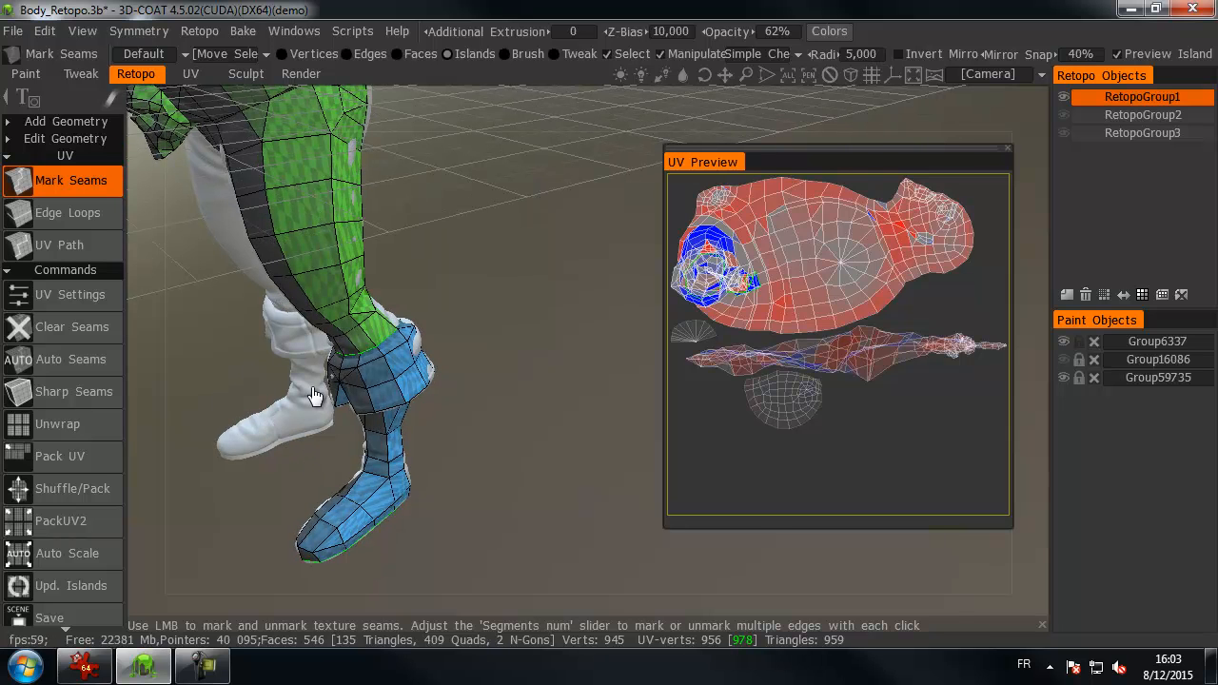
pyautogui.moveTo(314, 345)
pyautogui.mouseDown()
pyautogui.moveTo(341, 390)
pyautogui.moveTo(346, 318)
pyautogui.moveTo(294, 305)
pyautogui.moveTo(535, 278)
pyautogui.moveTo(576, 306)
pyautogui.mouseUp()
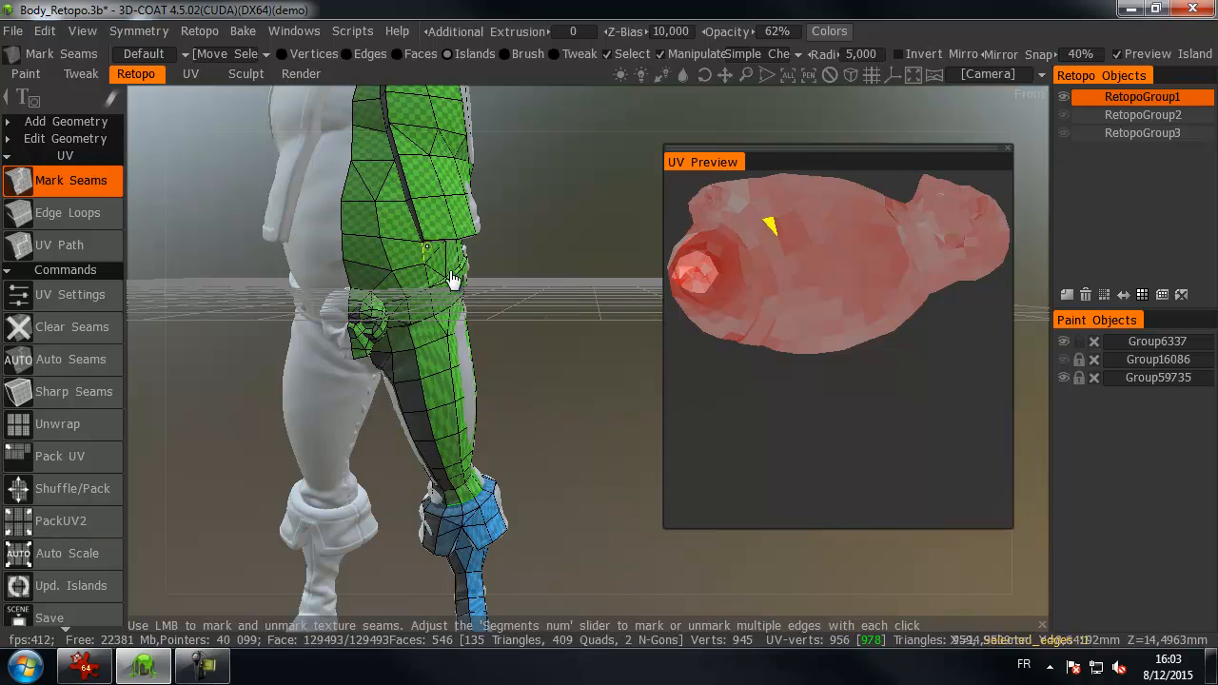
pyautogui.moveTo(497, 354); pyautogui.dragTo(436, 371)
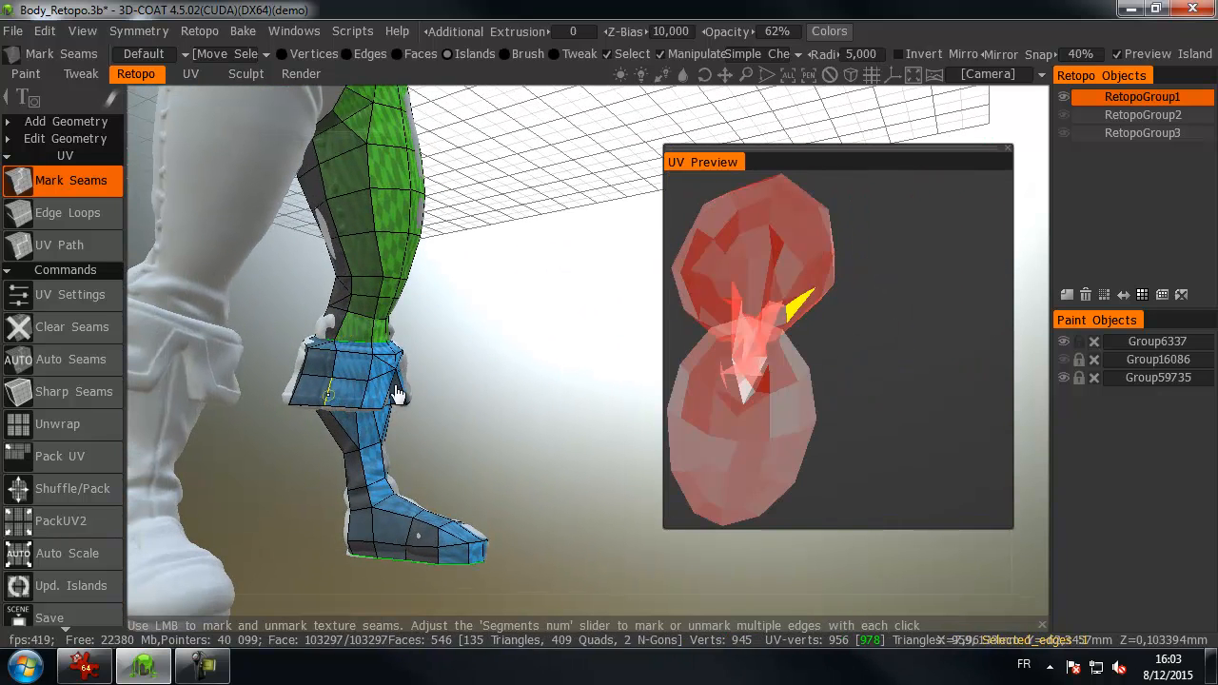
pyautogui.moveTo(360, 411); pyautogui.dragTo(433, 385)
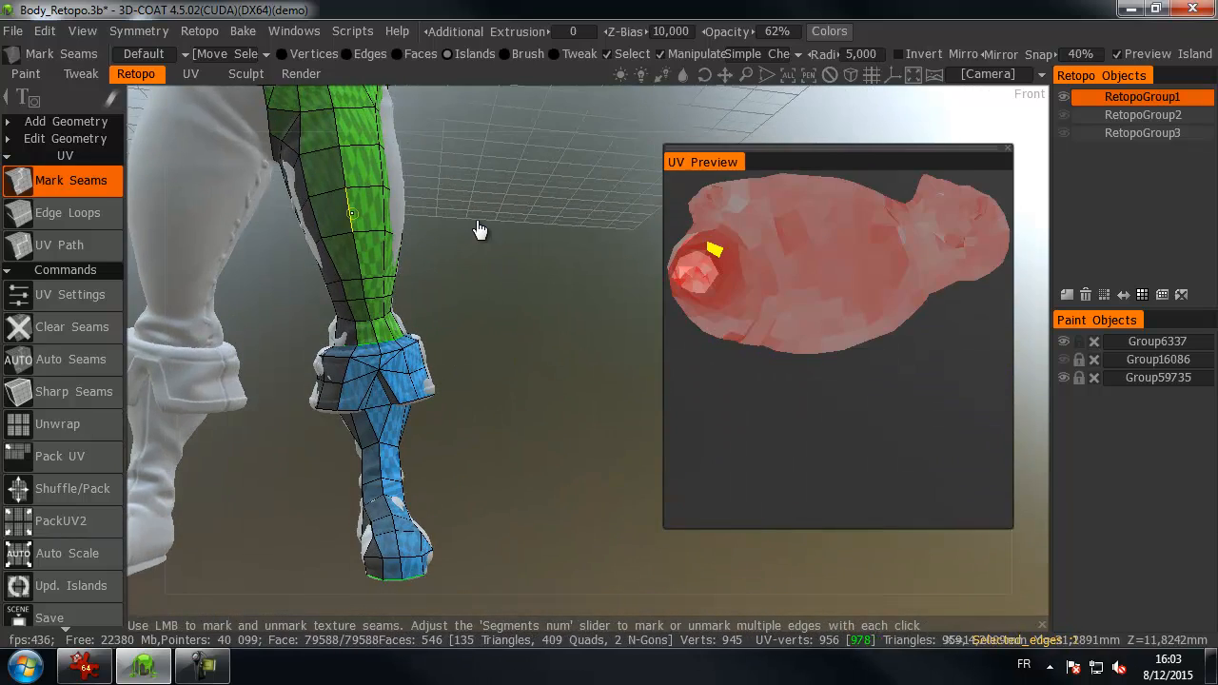
pyautogui.moveTo(512, 398)
pyautogui.mouseDown()
pyautogui.moveTo(590, 372)
pyautogui.moveTo(408, 280)
pyautogui.moveTo(394, 294)
pyautogui.moveTo(514, 264)
pyautogui.moveTo(422, 318)
pyautogui.moveTo(383, 275)
pyautogui.moveTo(438, 240)
pyautogui.moveTo(517, 235)
pyautogui.moveTo(263, 256)
pyautogui.moveTo(330, 353)
pyautogui.moveTo(264, 339)
pyautogui.moveTo(209, 348)
pyautogui.moveTo(239, 361)
pyautogui.moveTo(221, 357)
pyautogui.mouseUp()
pyautogui.moveTo(234, 467)
pyautogui.mouseDown()
pyautogui.moveTo(590, 384)
pyautogui.moveTo(570, 416)
pyautogui.moveTo(491, 400)
pyautogui.mouseUp()
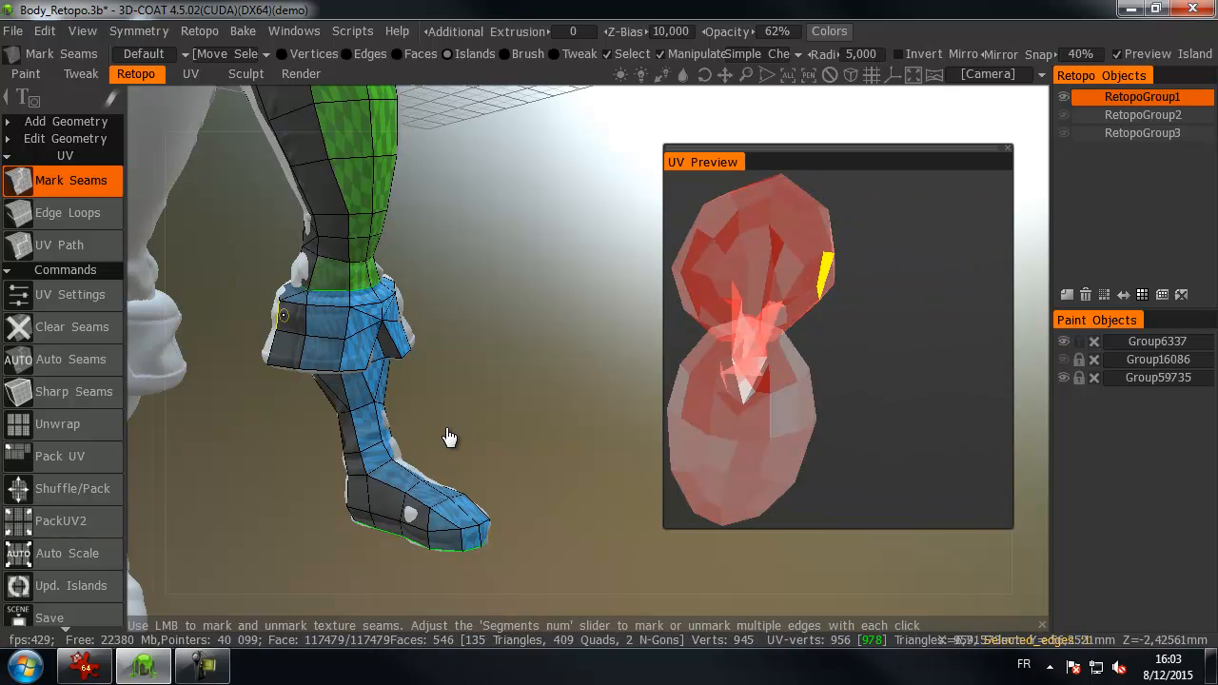
pyautogui.moveTo(449, 436); pyautogui.dragTo(454, 429)
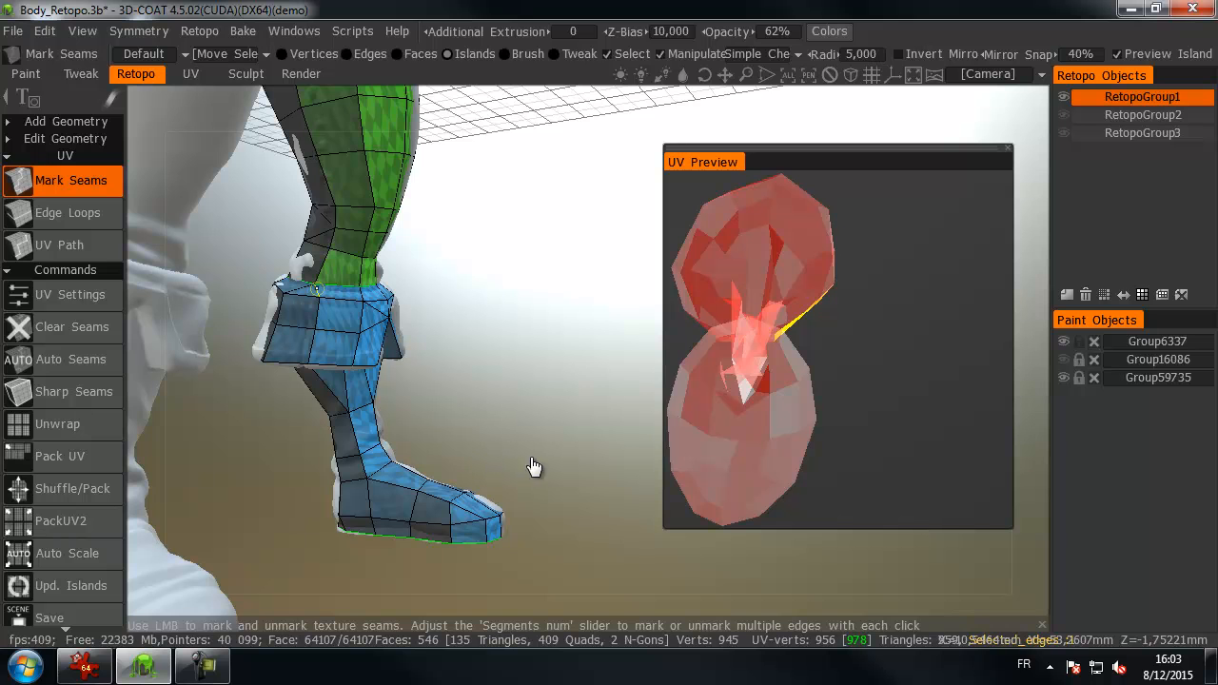
pyautogui.click(316, 290)
pyautogui.moveTo(451, 429)
pyautogui.mouseDown()
pyautogui.moveTo(480, 424)
pyautogui.moveTo(505, 443)
pyautogui.mouseUp()
pyautogui.click(344, 457)
pyautogui.click(343, 487)
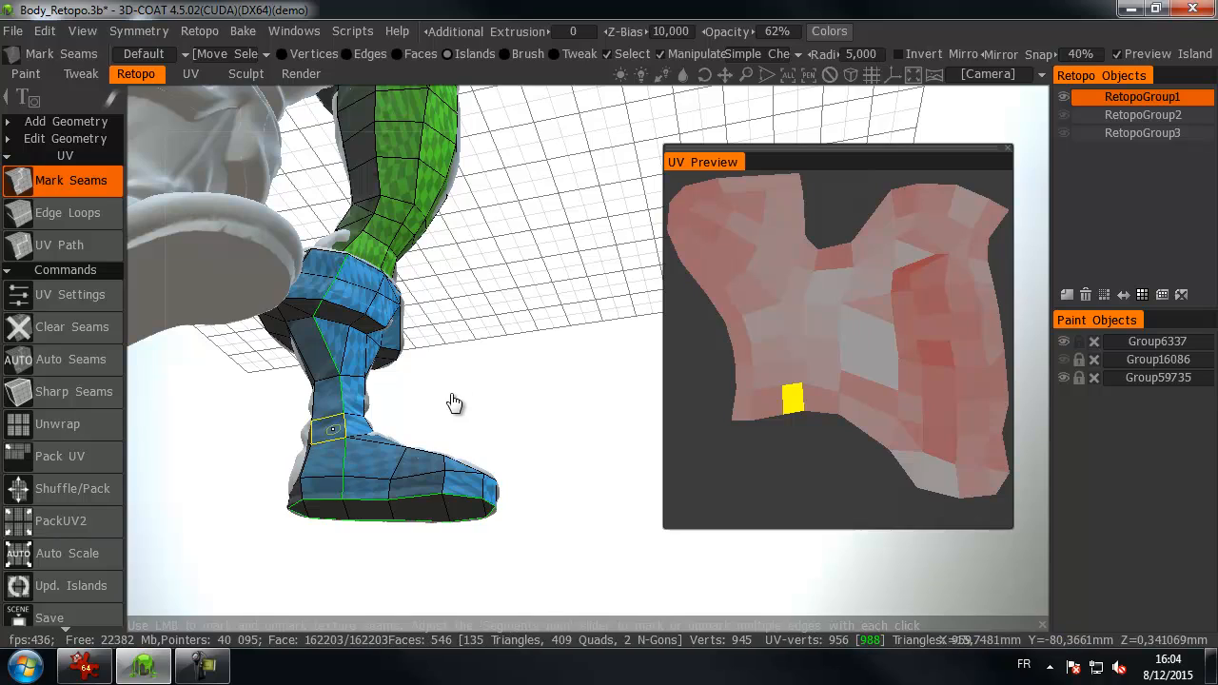
# - Mark a seam around the waist along the top edge of the belt, dividing the torso from the leg
pyautogui.moveTo(514, 388); pyautogui.dragTo(520, 378)
pyautogui.moveTo(514, 388); pyautogui.dragTo(514, 388, button='right')
pyautogui.moveTo(514, 388)
pyautogui.mouseDown()
pyautogui.moveTo(512, 274)
pyautogui.moveTo(511, 339)
pyautogui.moveTo(536, 174)
pyautogui.moveTo(518, 326)
pyautogui.moveTo(555, 174)
pyautogui.moveTo(412, 245)
pyautogui.moveTo(405, 181)
pyautogui.moveTo(408, 212)
pyautogui.moveTo(447, 257)
pyautogui.mouseUp()
pyautogui.moveTo(477, 330)
pyautogui.mouseDown()
pyautogui.moveTo(552, 337)
pyautogui.moveTo(546, 349)
pyautogui.moveTo(526, 316)
pyautogui.moveTo(485, 310)
pyautogui.moveTo(539, 372)
pyautogui.moveTo(331, 155)
pyautogui.moveTo(356, 340)
pyautogui.mouseUp()
pyautogui.moveTo(354, 310)
pyautogui.mouseDown(button='right')
pyautogui.moveTo(329, 353)
pyautogui.moveTo(354, 419)
pyautogui.mouseUp(button='right')
pyautogui.click(380, 286)
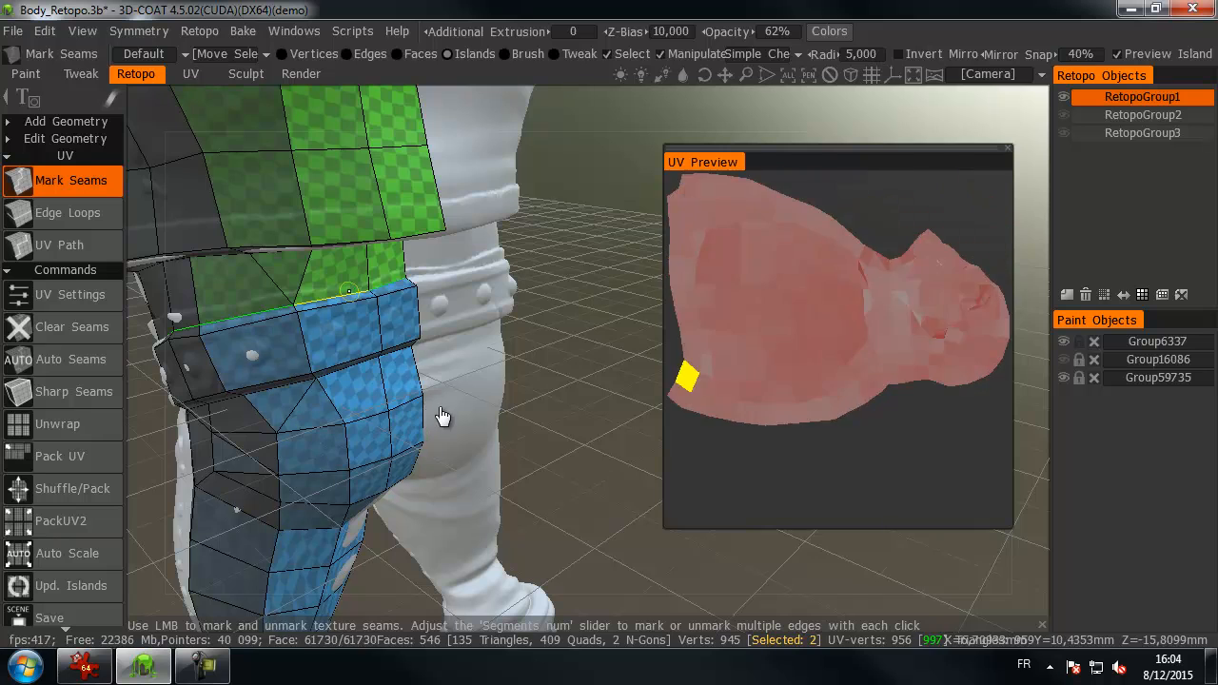
pyautogui.moveTo(511, 347); pyautogui.dragTo(371, 281)
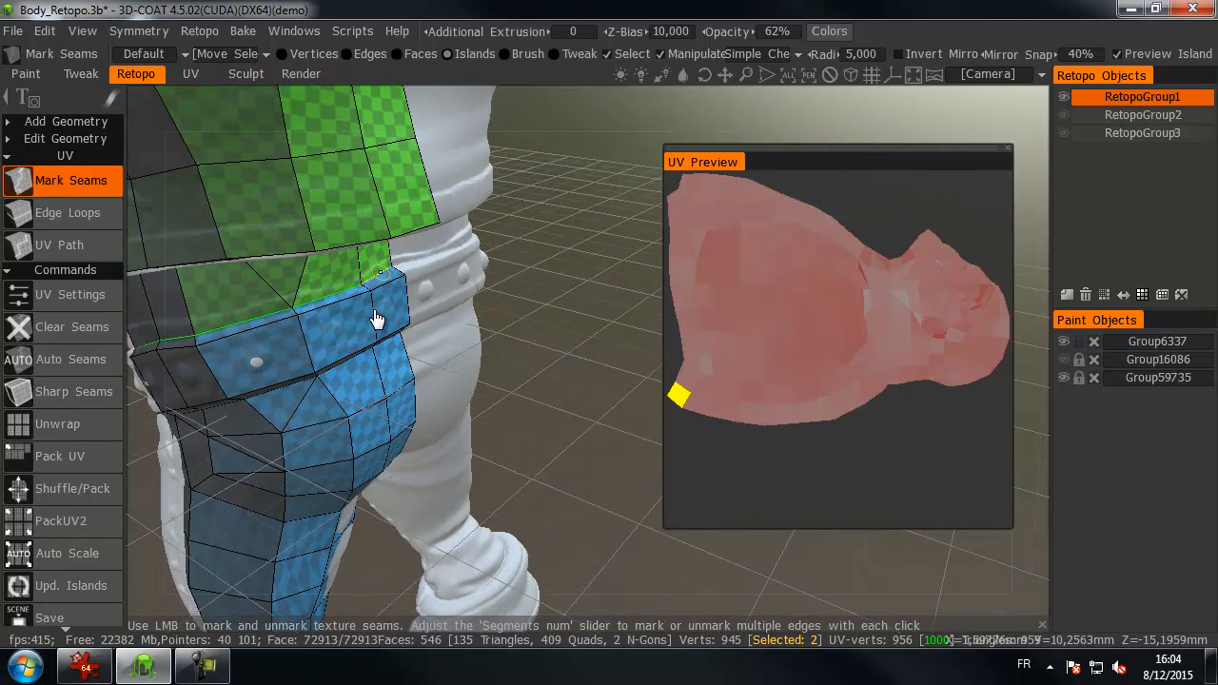
pyautogui.click(354, 223)
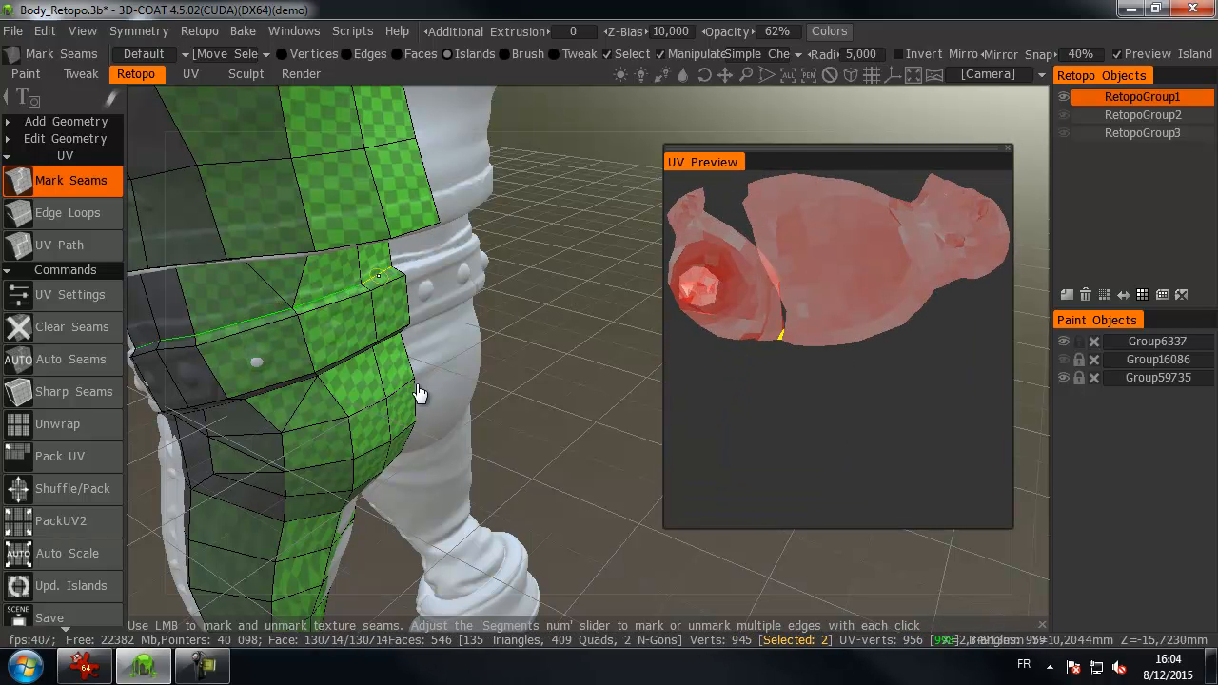
# - Mark a seam loop around the rounded piece at the front of the belt and a seam down the inner leg to the boot cuff
pyautogui.moveTo(428, 375); pyautogui.dragTo(378, 330)
pyautogui.moveTo(379, 331); pyautogui.dragTo(222, 405, button='right')
pyautogui.moveTo(222, 405); pyautogui.dragTo(504, 345)
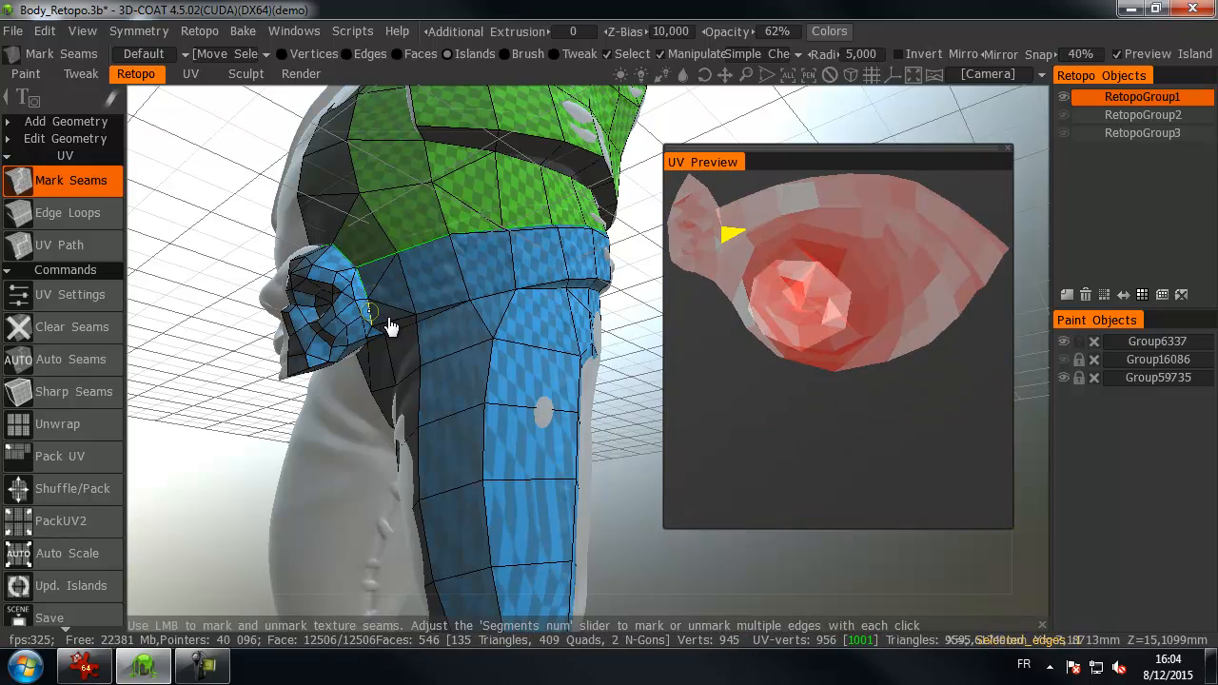
pyautogui.keyDown('alt'); pyautogui.moveTo(389, 326); pyautogui.dragTo(434, 368); pyautogui.keyUp('alt')
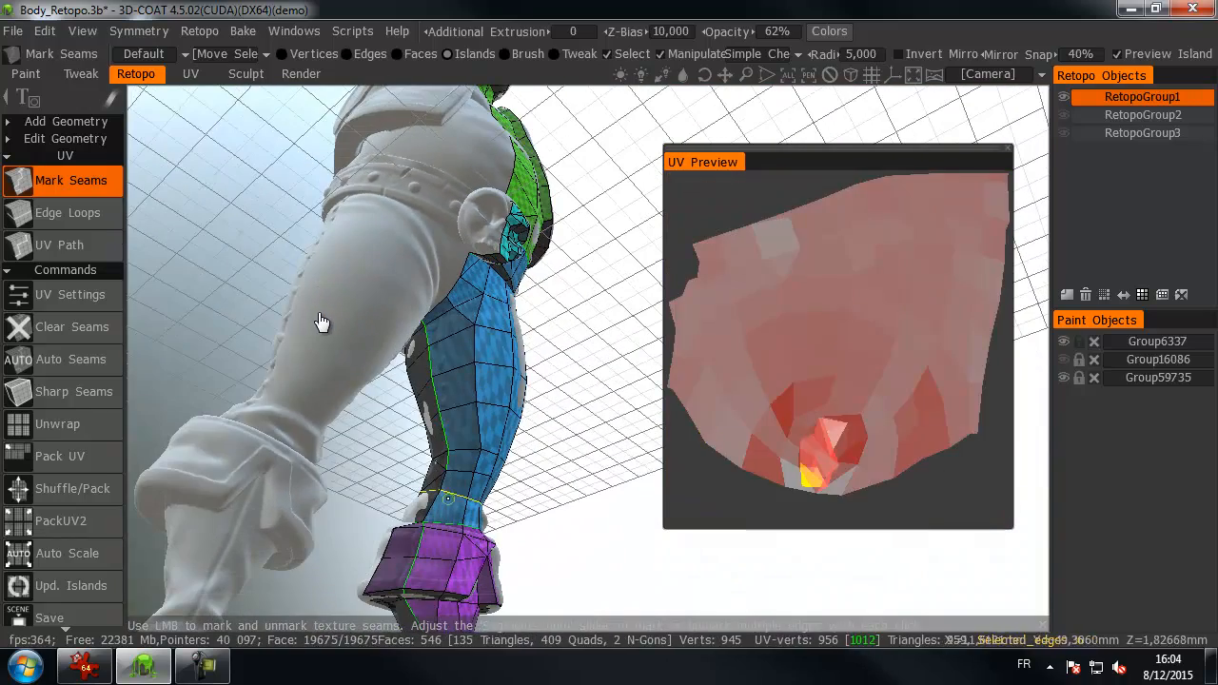
pyautogui.keyDown('alt'); pyautogui.moveTo(324, 324); pyautogui.dragTo(347, 416); pyautogui.keyUp('alt')
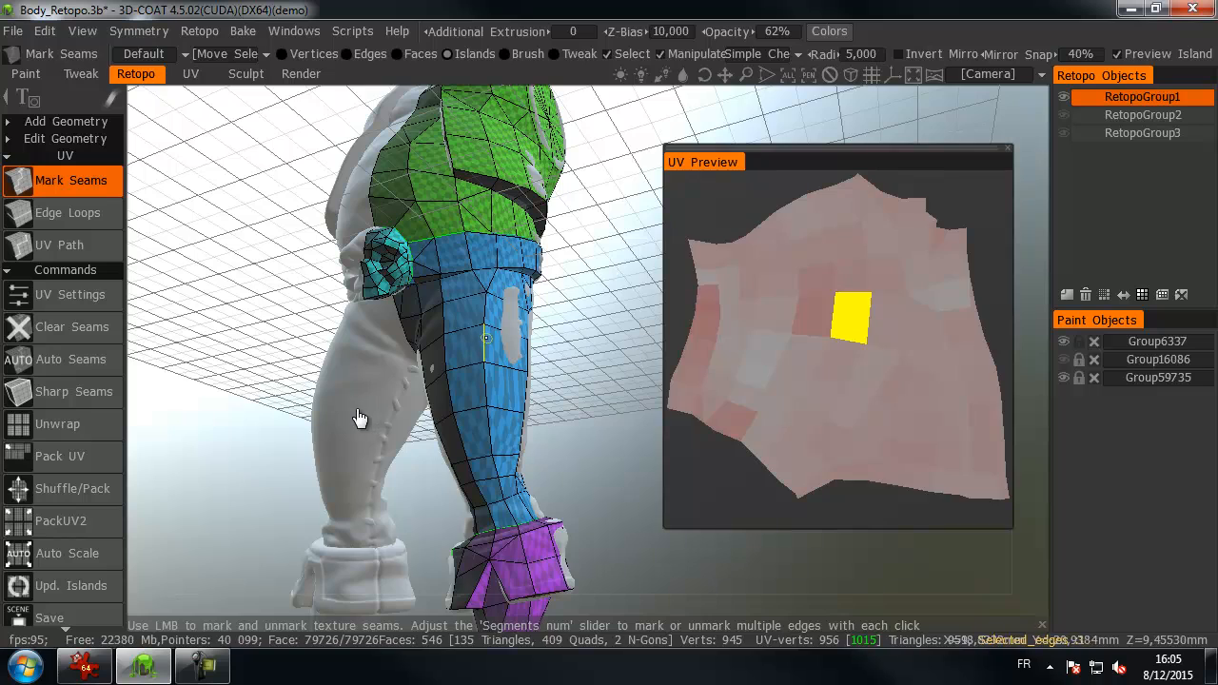
pyautogui.keyDown('alt'); pyautogui.moveTo(353, 412); pyautogui.dragTo(260, 397); pyautogui.keyUp('alt')
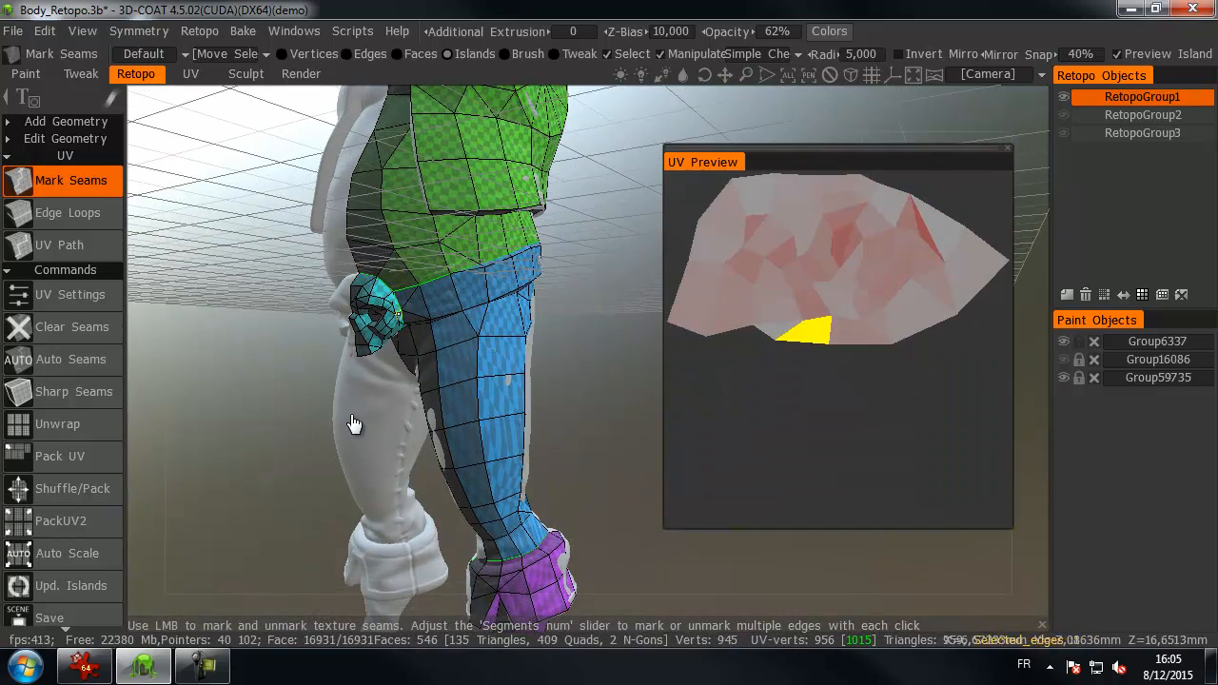
# - Mark a seam down the front edge of the vest, between the open front strip of the torso and the chest panel
pyautogui.keyDown('alt'); pyautogui.moveTo(504, 310); pyautogui.dragTo(441, 291); pyautogui.keyUp('alt')
pyautogui.keyDown('alt'); pyautogui.moveTo(558, 221); pyautogui.dragTo(505, 301, button='right'); pyautogui.keyUp('alt')
pyautogui.keyDown('alt'); pyautogui.moveTo(505, 301); pyautogui.dragTo(483, 338, button='middle'); pyautogui.keyUp('alt')
pyautogui.keyDown('alt'); pyautogui.moveTo(483, 338); pyautogui.dragTo(337, 249); pyautogui.keyUp('alt')
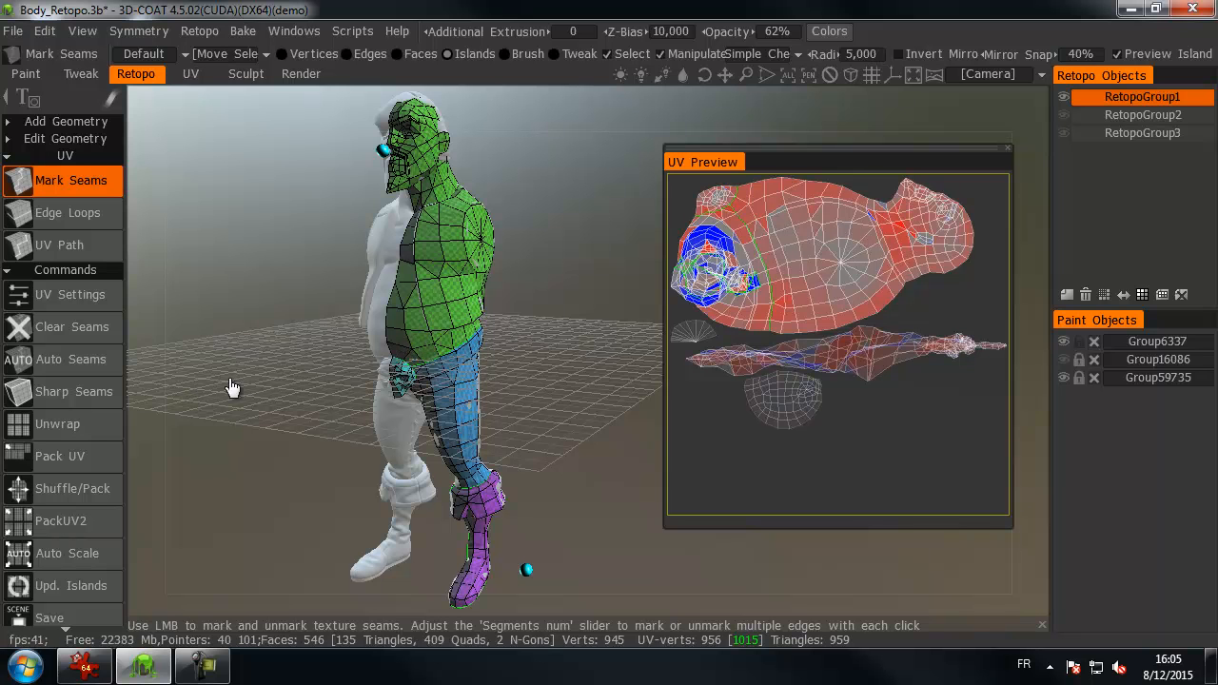
pyautogui.moveTo(352, 305); pyautogui.dragTo(380, 273)
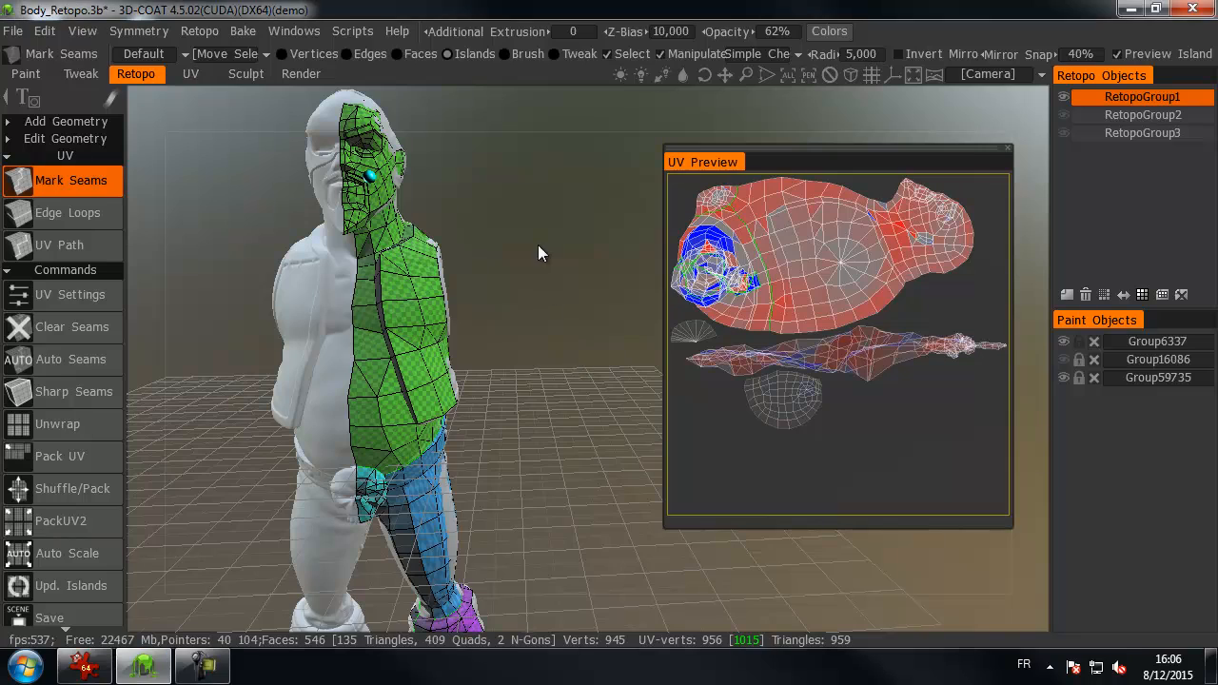
pyautogui.moveTo(533, 264); pyautogui.dragTo(536, 289)
pyautogui.moveTo(536, 280); pyautogui.dragTo(563, 272, button='right')
pyautogui.moveTo(562, 272); pyautogui.dragTo(483, 263)
pyautogui.moveTo(483, 263); pyautogui.dragTo(539, 267, button='right')
pyautogui.moveTo(539, 267); pyautogui.dragTo(525, 271)
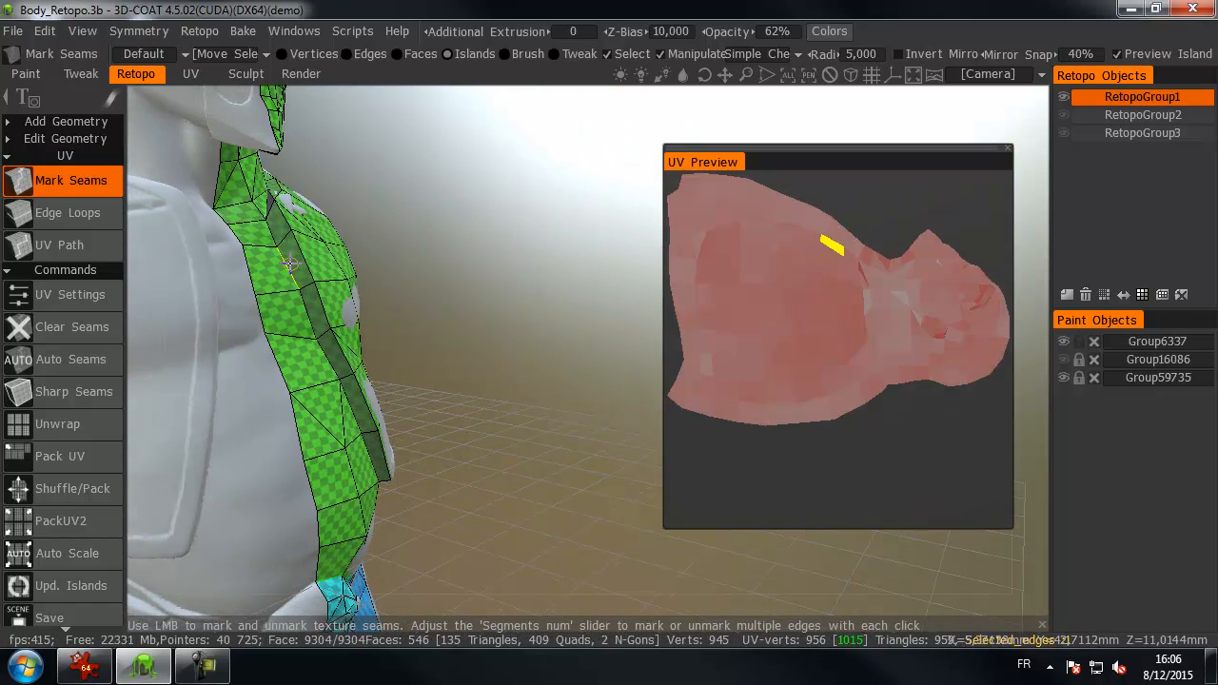
pyautogui.click(289, 267)
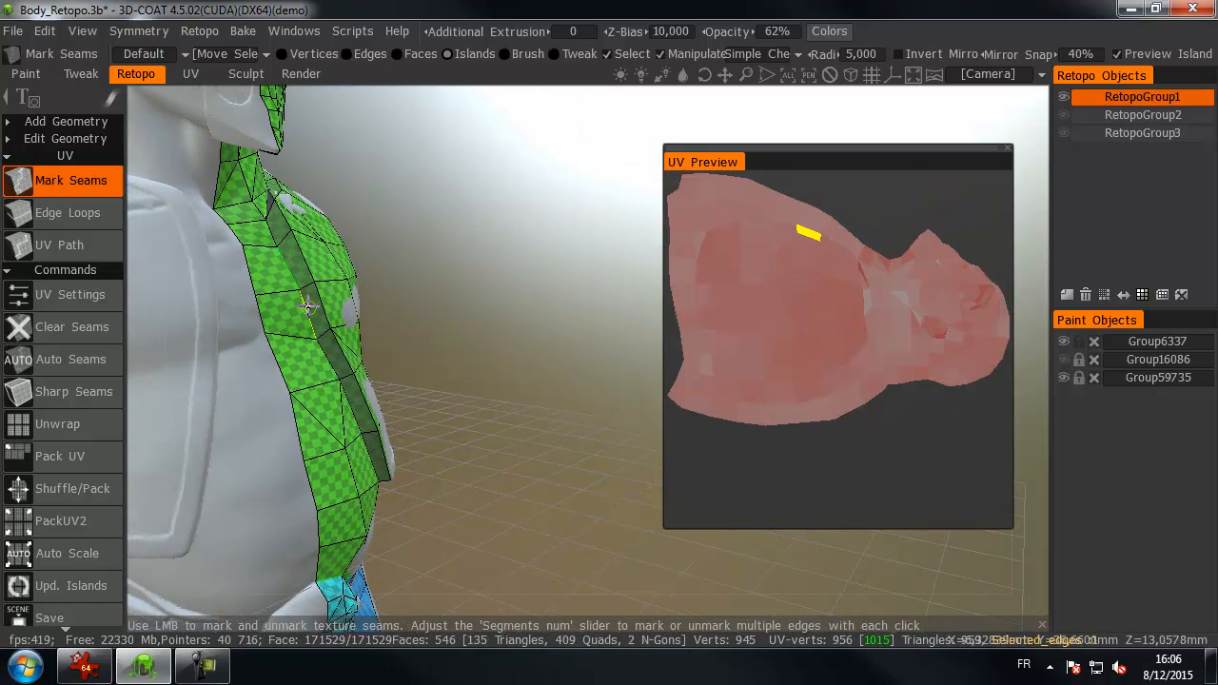
pyautogui.click(308, 313)
pyautogui.keyDown('alt'); pyautogui.moveTo(328, 363); pyautogui.dragTo(332, 342); pyautogui.keyUp('alt')
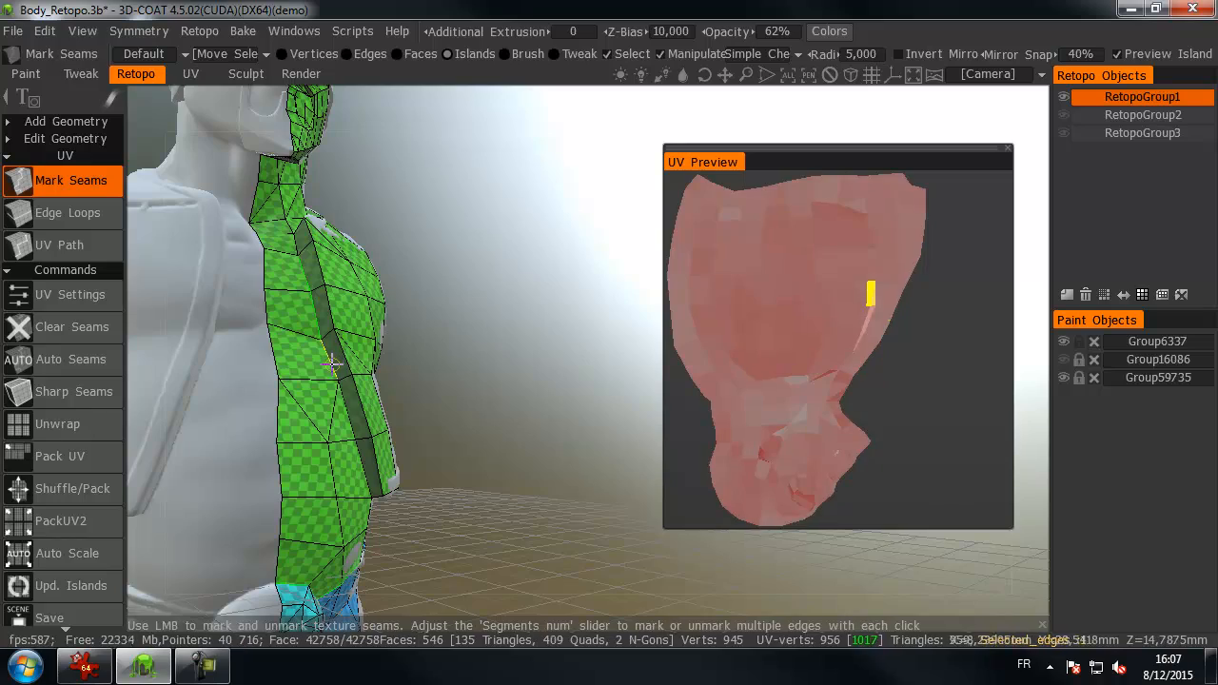
pyautogui.click(342, 400)
# - Continue the seam along the vest's lower edge, around the side to the middle of the back
pyautogui.keyDown('alt'); pyautogui.moveTo(354, 428); pyautogui.dragTo(301, 371); pyautogui.keyUp('alt')
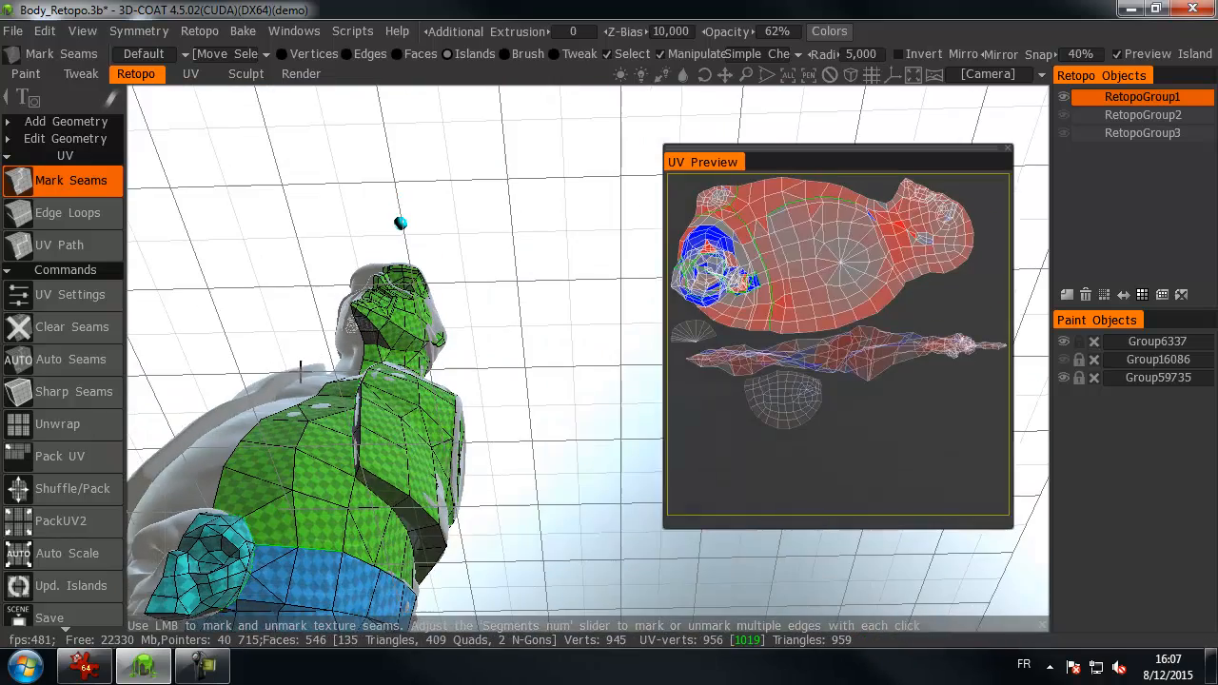
pyautogui.click(372, 489)
pyautogui.moveTo(504, 487); pyautogui.dragTo(261, 498)
pyautogui.keyDown('shift'); pyautogui.click(355, 588); pyautogui.keyUp('shift')
pyautogui.moveTo(249, 561); pyautogui.dragTo(543, 483)
pyautogui.moveTo(543, 483); pyautogui.dragTo(510, 409, button='middle')
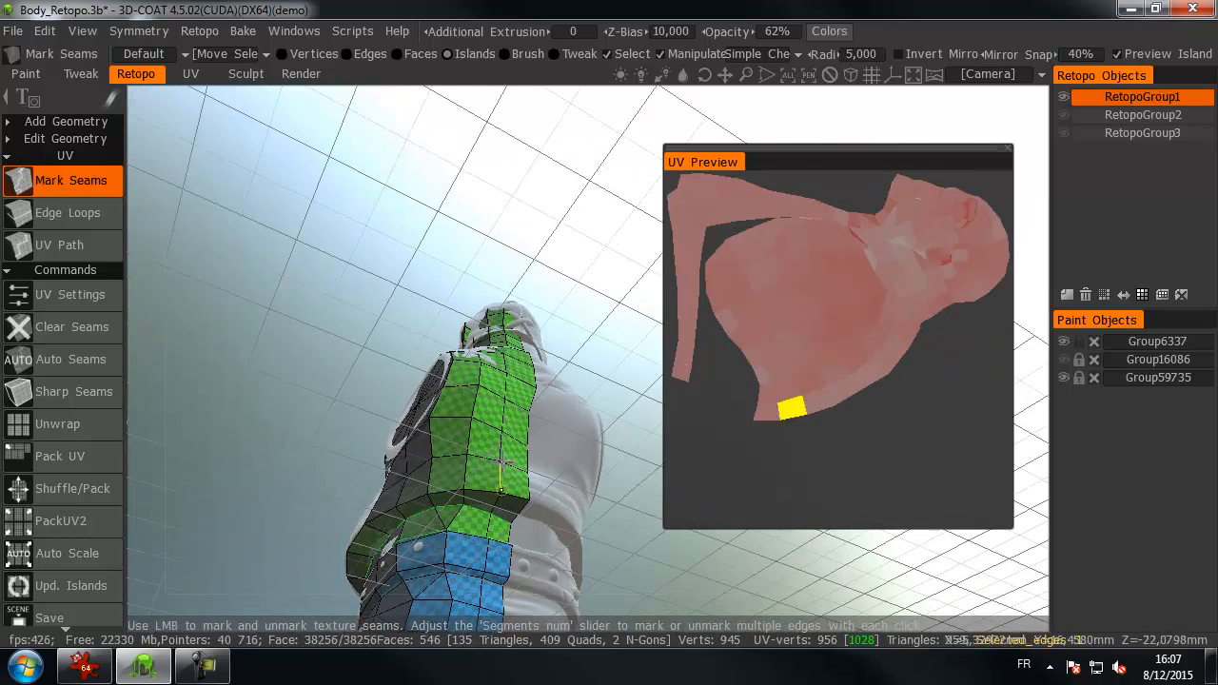
pyautogui.click(503, 516)
# - Mark a seam around the base of the neck along the vest's collar, closing the vest off as its own island
pyautogui.moveTo(475, 288); pyautogui.dragTo(577, 422)
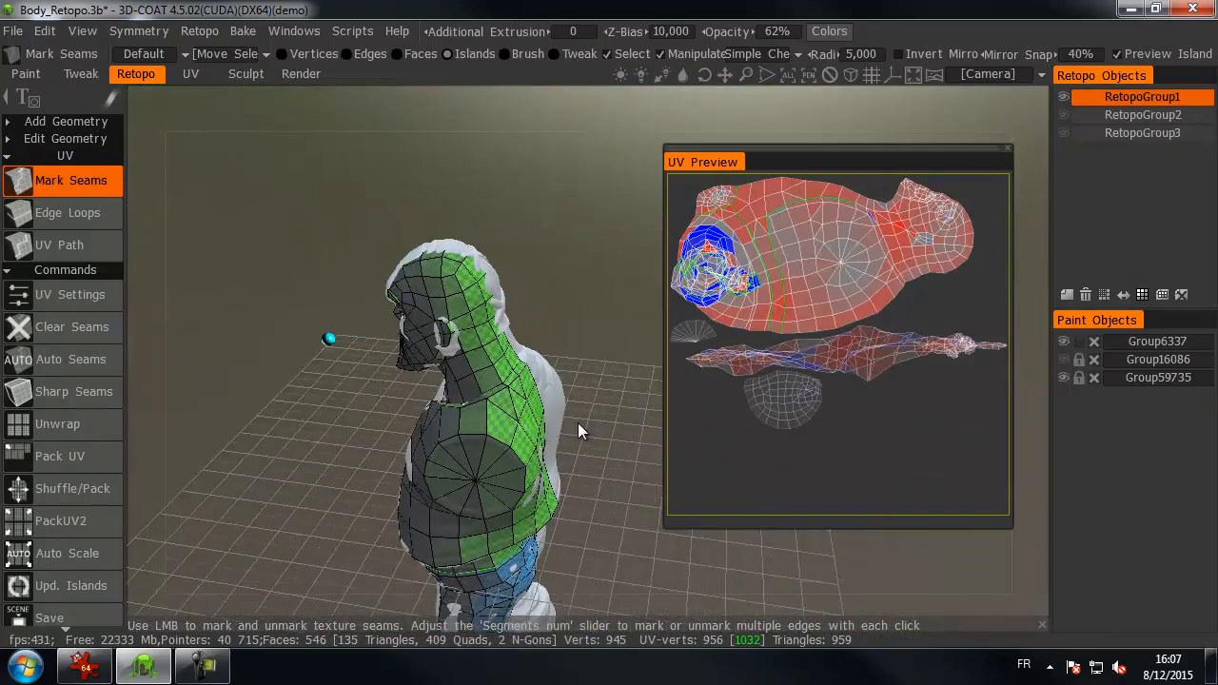
pyautogui.click(516, 365)
pyautogui.moveTo(354, 411); pyautogui.dragTo(569, 396)
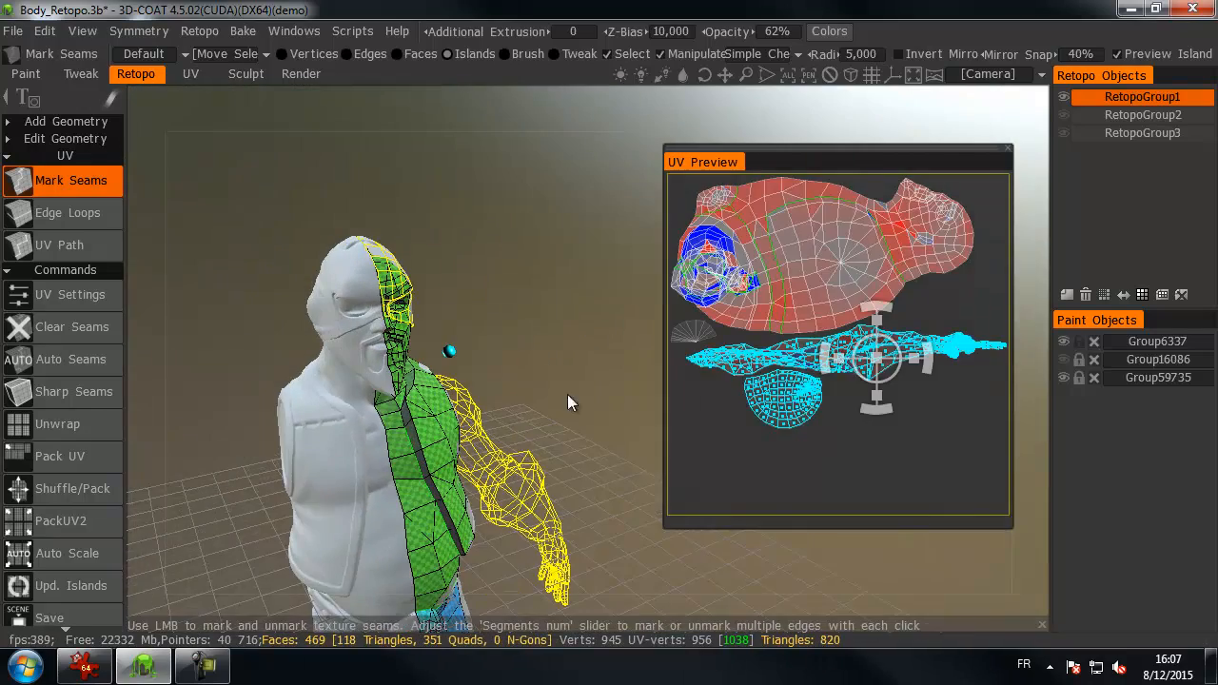
pyautogui.scroll(3, 416, 420)
pyautogui.moveTo(486, 395); pyautogui.dragTo(411, 385)
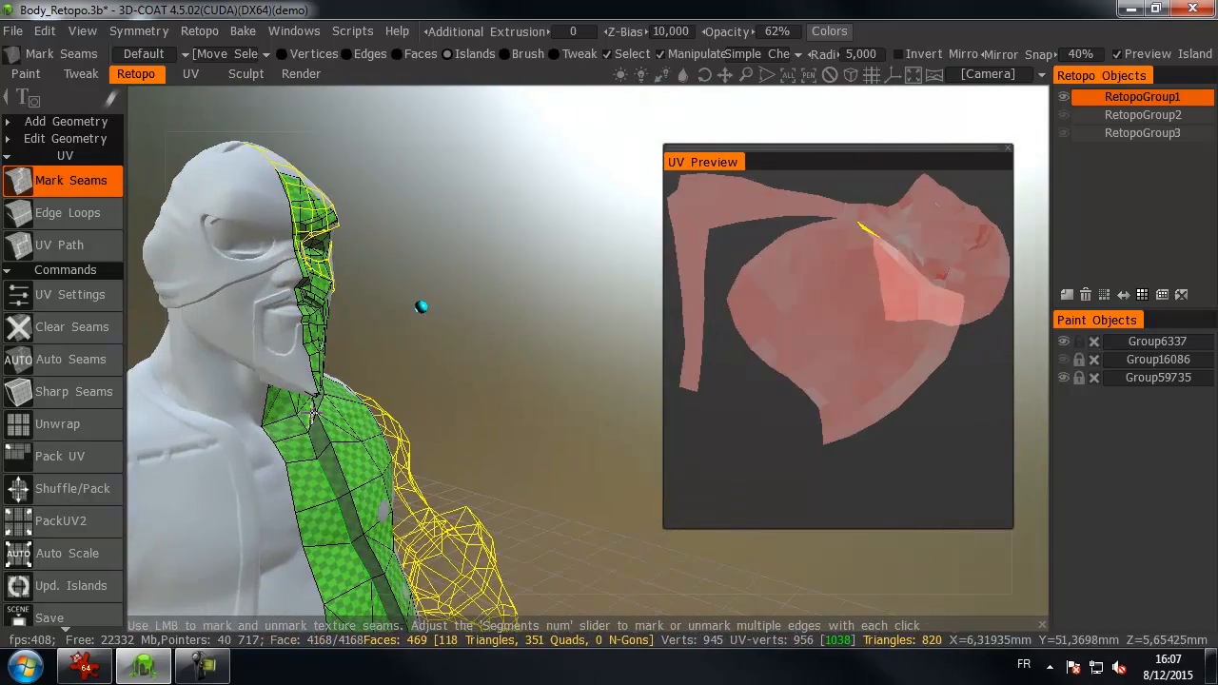
pyautogui.click(310, 440)
pyautogui.moveTo(588, 426); pyautogui.dragTo(394, 429)
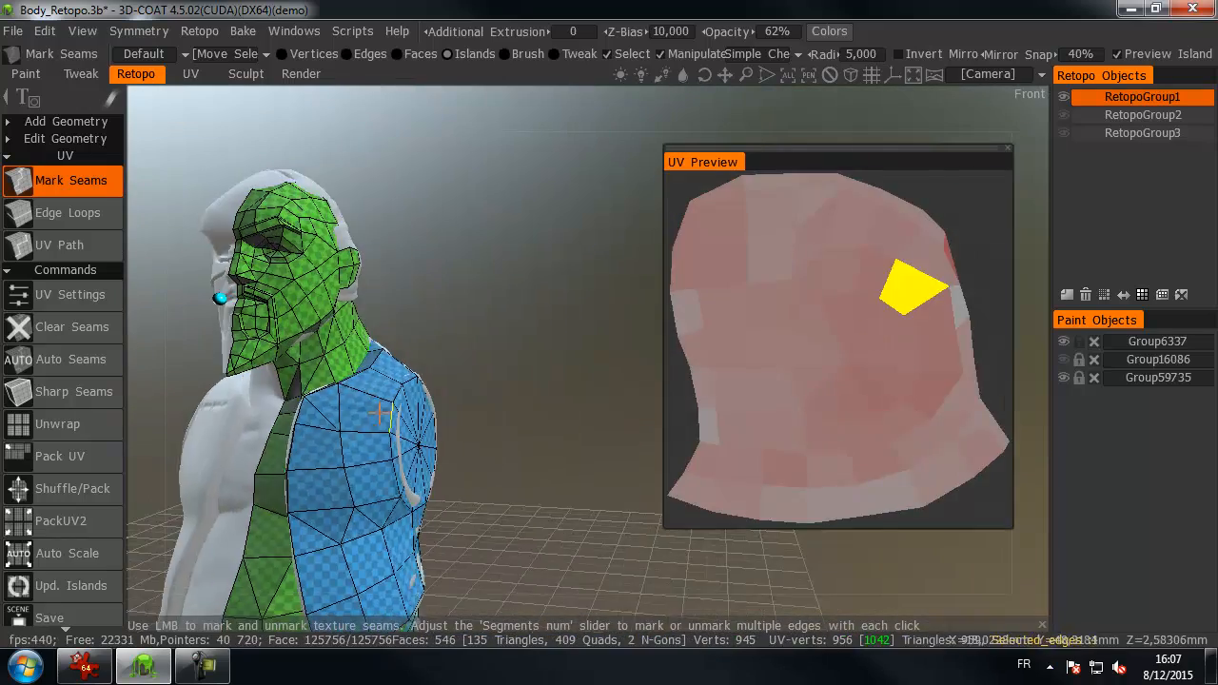
# - Examine the vest island's front, side and lower edges from several angles
pyautogui.scroll(-3, 394, 430)
pyautogui.moveTo(394, 429); pyautogui.dragTo(389, 371, button='middle')
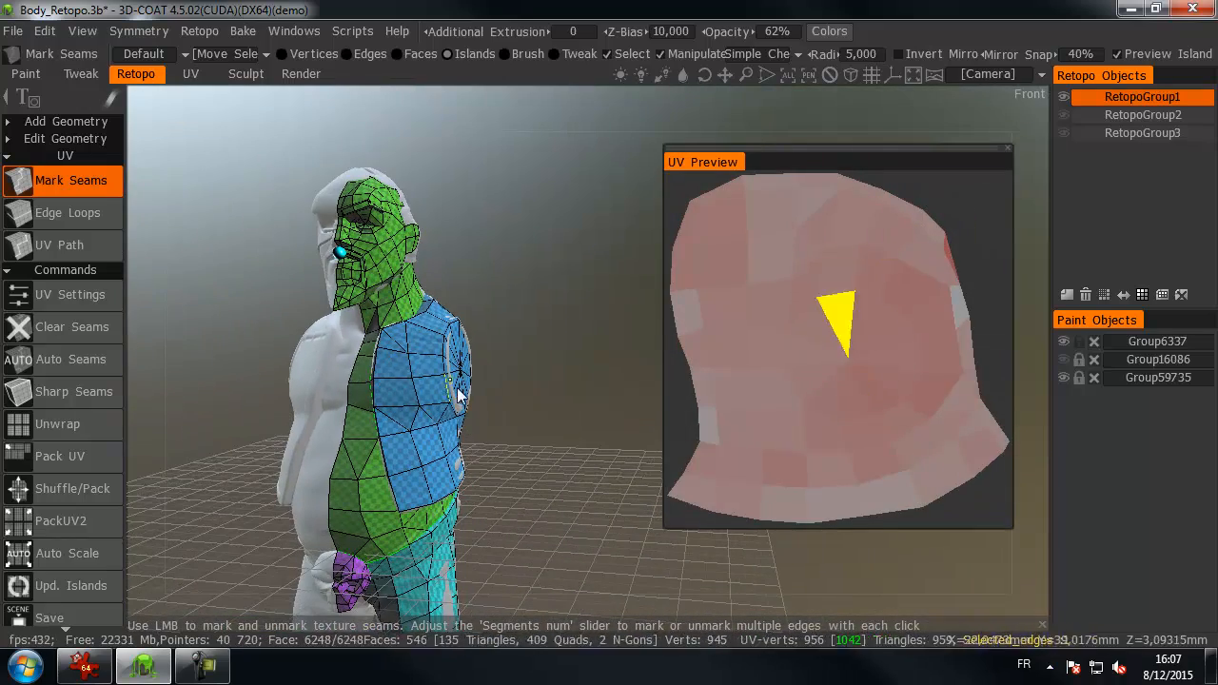
pyautogui.moveTo(502, 421); pyautogui.dragTo(489, 333)
pyautogui.scroll(2, 416, 386)
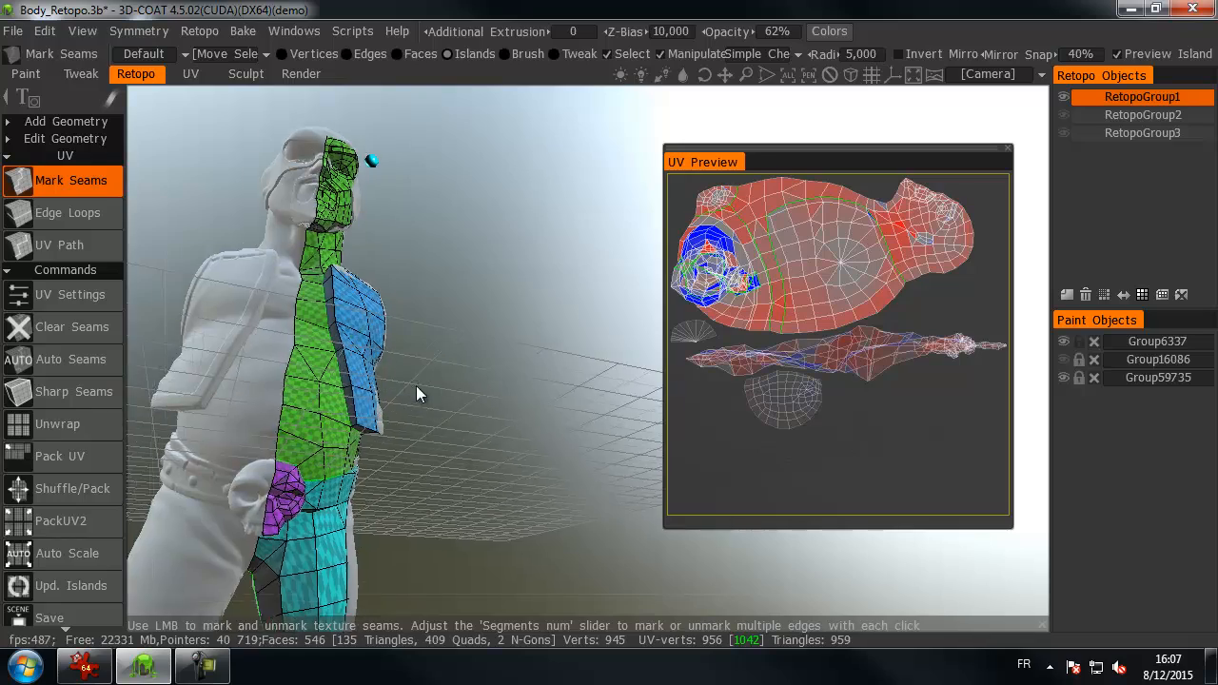
pyautogui.moveTo(437, 399); pyautogui.dragTo(459, 404)
pyautogui.scroll(3, 459, 404)
pyautogui.moveTo(398, 428); pyautogui.dragTo(317, 421)
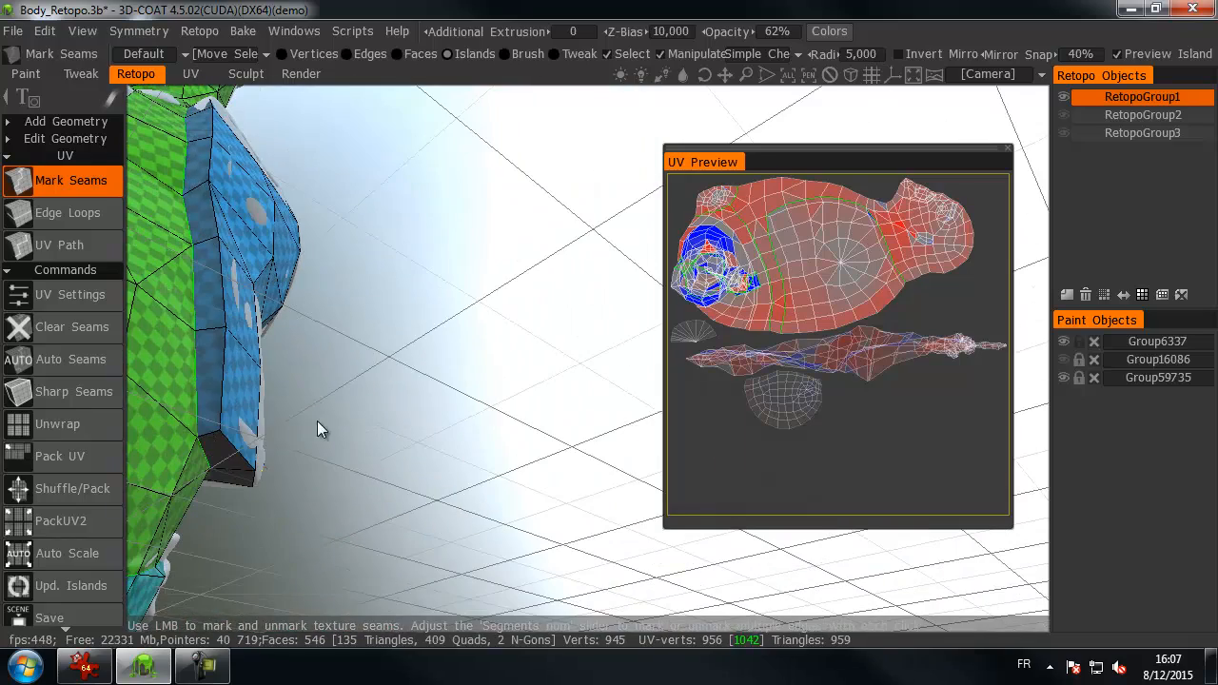
pyautogui.moveTo(418, 326); pyautogui.dragTo(256, 347, button='right')
pyautogui.moveTo(279, 287); pyautogui.dragTo(276, 362, button='middle')
pyautogui.moveTo(514, 294); pyautogui.dragTo(219, 364)
# - Mark a seam along the underside of the jaw and up to the bottom of the ear
pyautogui.moveTo(221, 310); pyautogui.dragTo(211, 437, button='middle')
pyautogui.moveTo(212, 437); pyautogui.dragTo(388, 436, button='right')
pyautogui.moveTo(387, 436); pyautogui.dragTo(489, 394, button='middle')
pyautogui.moveTo(489, 395); pyautogui.dragTo(458, 335)
pyautogui.moveTo(458, 336); pyautogui.dragTo(485, 338, button='middle')
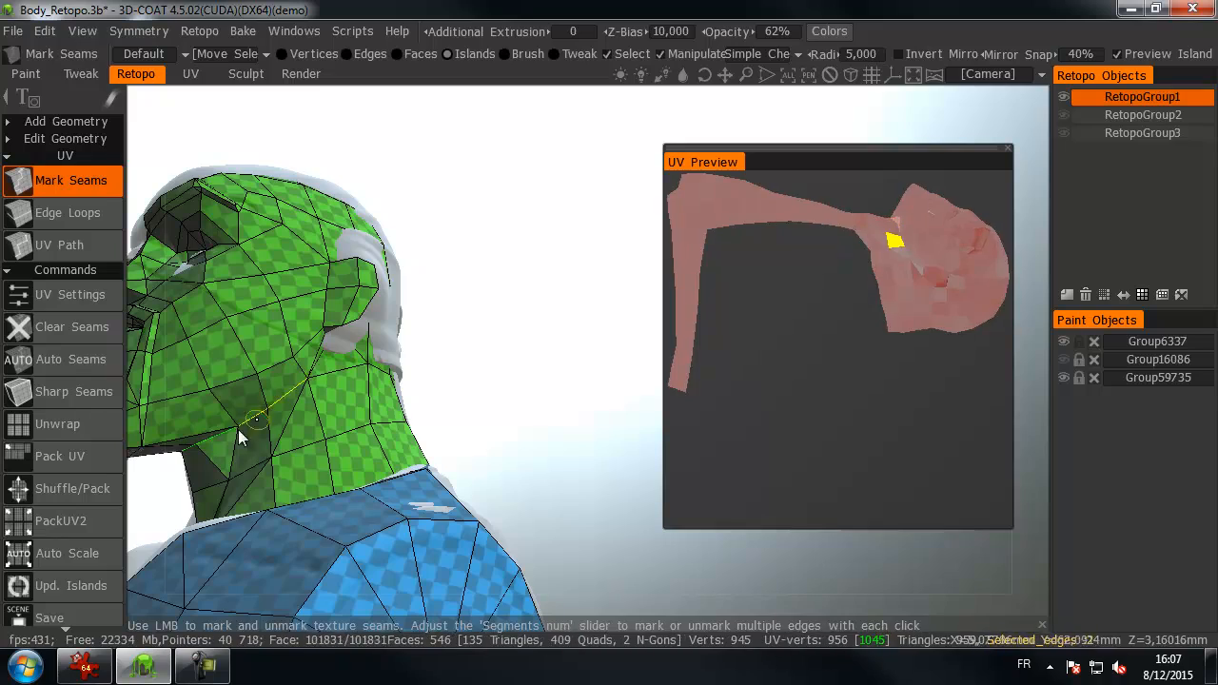
pyautogui.click(261, 414)
pyautogui.keyDown('alt'); pyautogui.moveTo(356, 356); pyautogui.dragTo(326, 360); pyautogui.keyUp('alt')
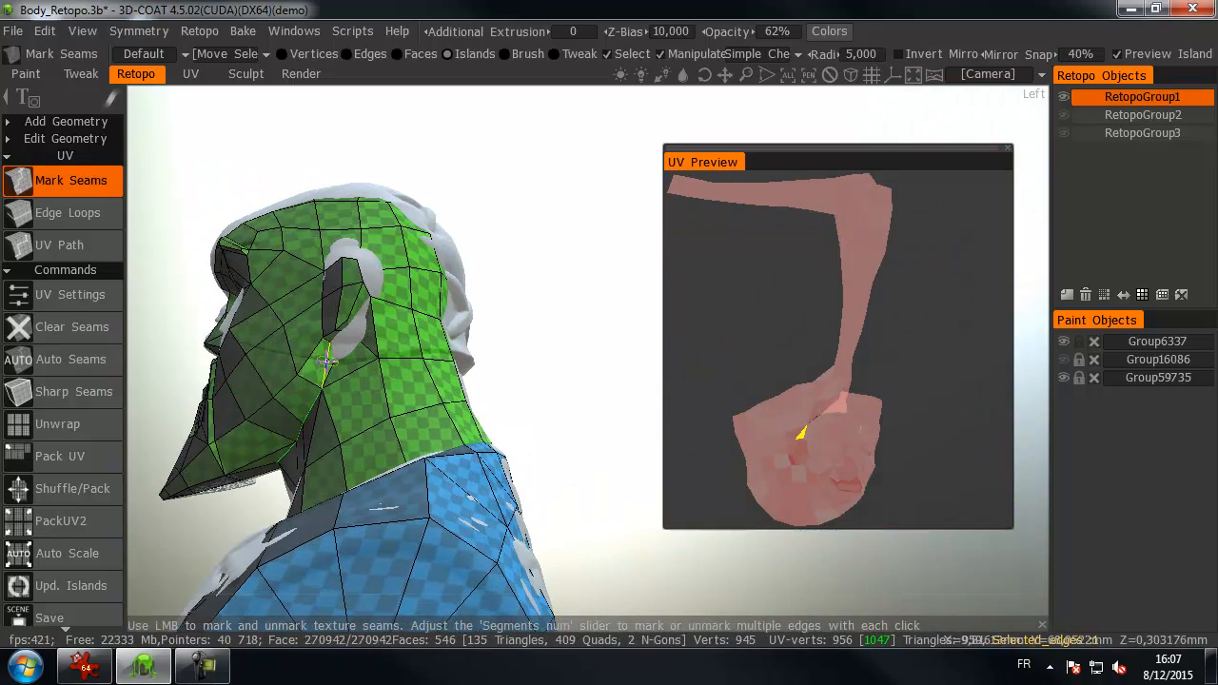
pyautogui.click(338, 356)
pyautogui.keyDown('alt'); pyautogui.moveTo(393, 325); pyautogui.dragTo(515, 276); pyautogui.keyUp('alt')
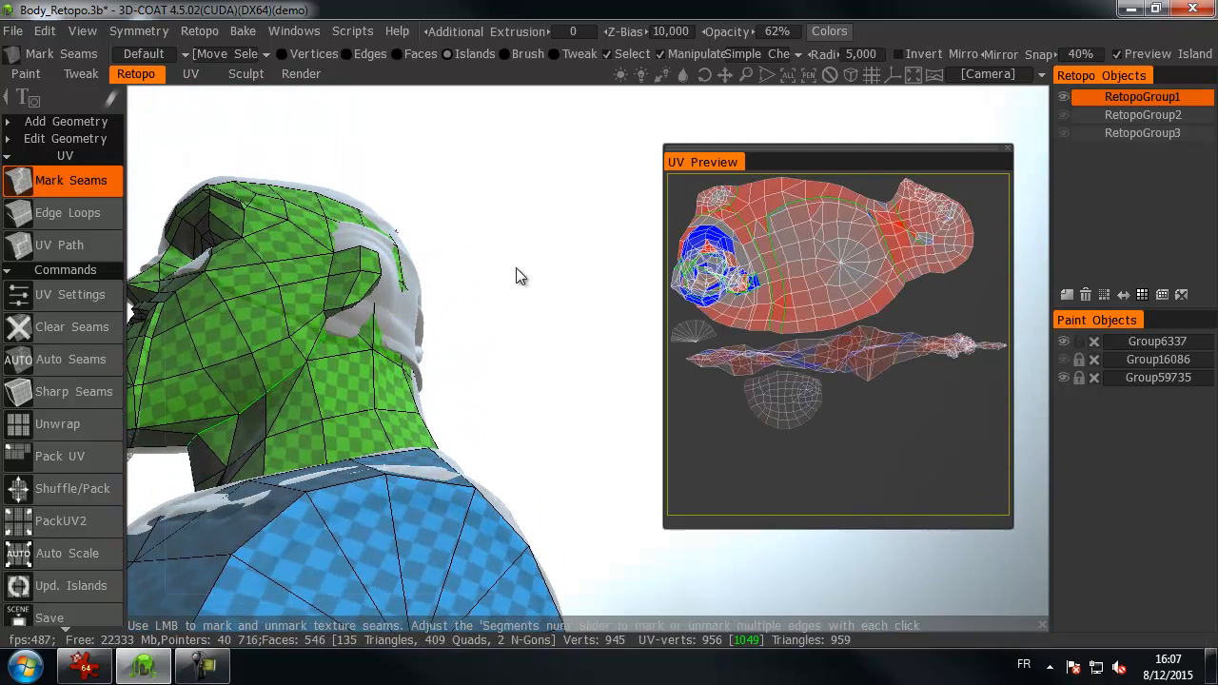
# - Hide the Group59735 paint object and mark a seam from behind the ear across the nape, separating the head from the neck
pyautogui.click(1063, 341)
pyautogui.click(1063, 340)
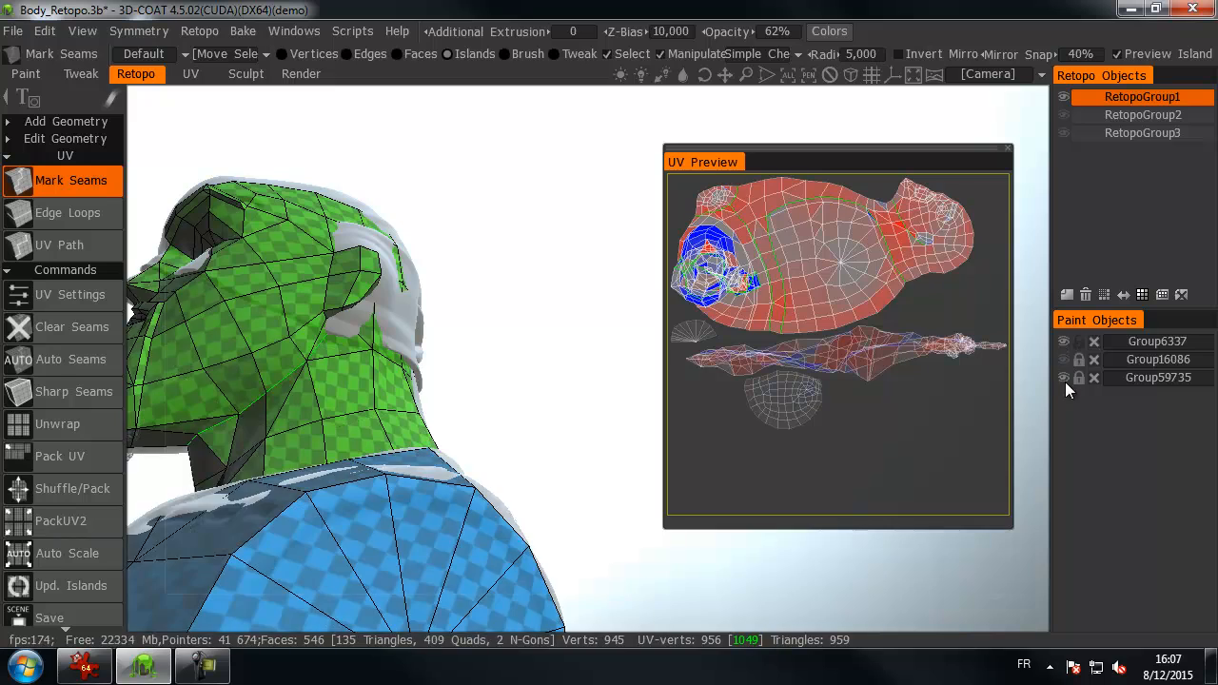
pyautogui.click(1063, 378)
pyautogui.keyDown('alt'); pyautogui.moveTo(533, 371); pyautogui.dragTo(379, 381); pyautogui.keyUp('alt')
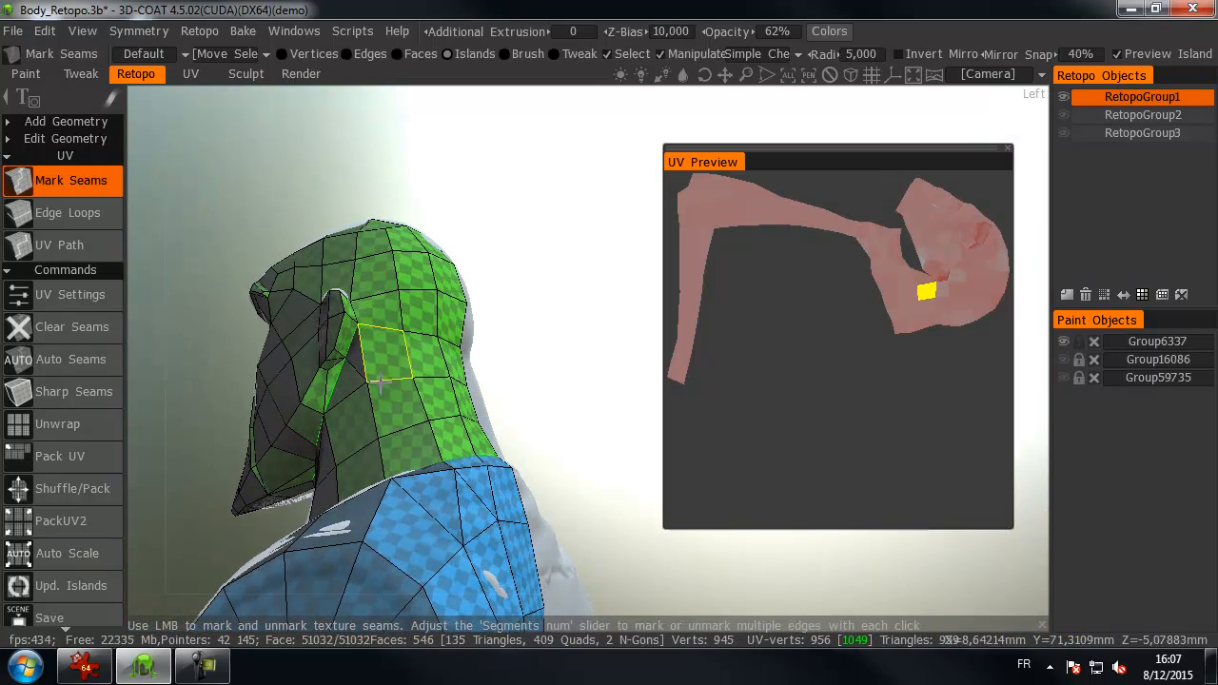
pyautogui.moveTo(381, 329); pyautogui.dragTo(476, 304)
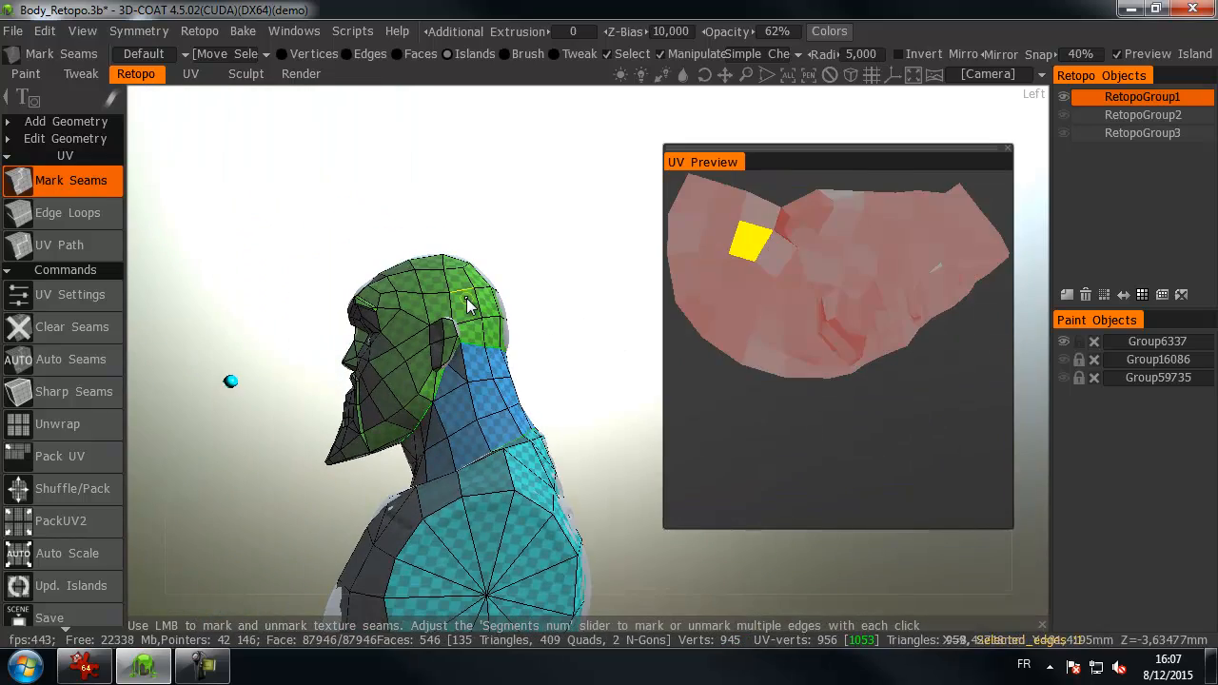
# - Mark a seam across the front of the neck's base, splitting the neck from the front strip of the torso
pyautogui.keyDown('alt'); pyautogui.moveTo(544, 326); pyautogui.dragTo(390, 349); pyautogui.keyUp('alt')
pyautogui.keyDown('alt'); pyautogui.moveTo(533, 327); pyautogui.dragTo(460, 360); pyautogui.keyUp('alt')
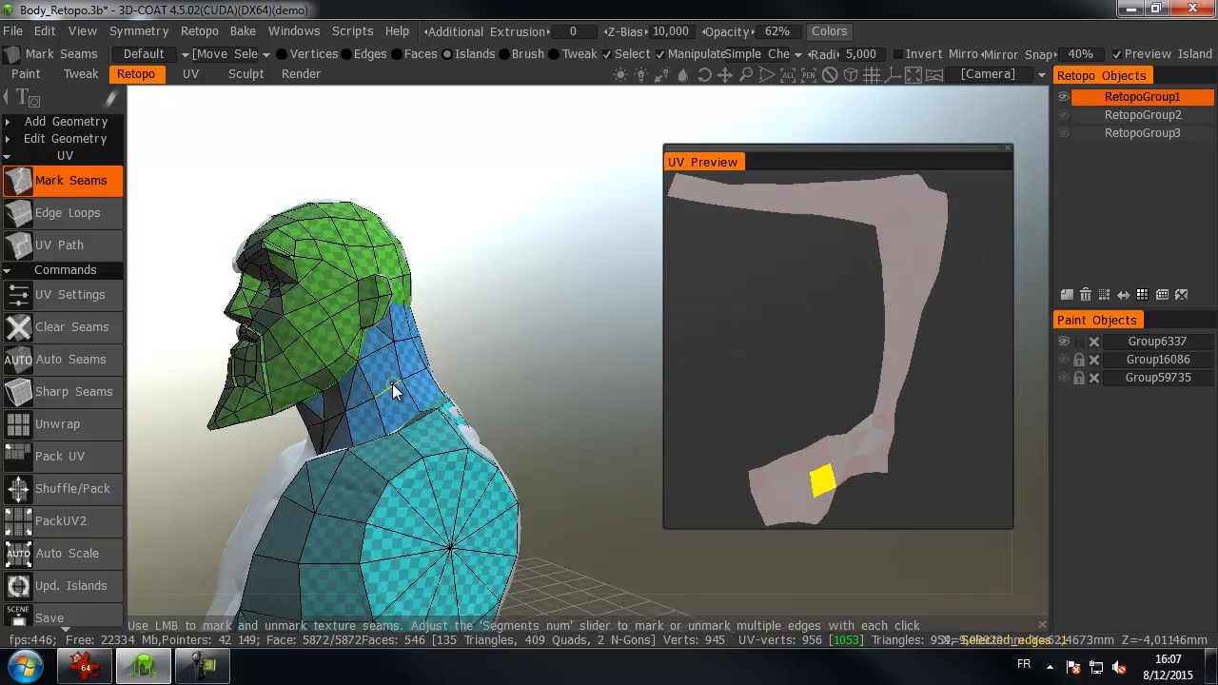
pyautogui.keyDown('alt'); pyautogui.moveTo(467, 389); pyautogui.dragTo(328, 345, button='right'); pyautogui.keyUp('alt')
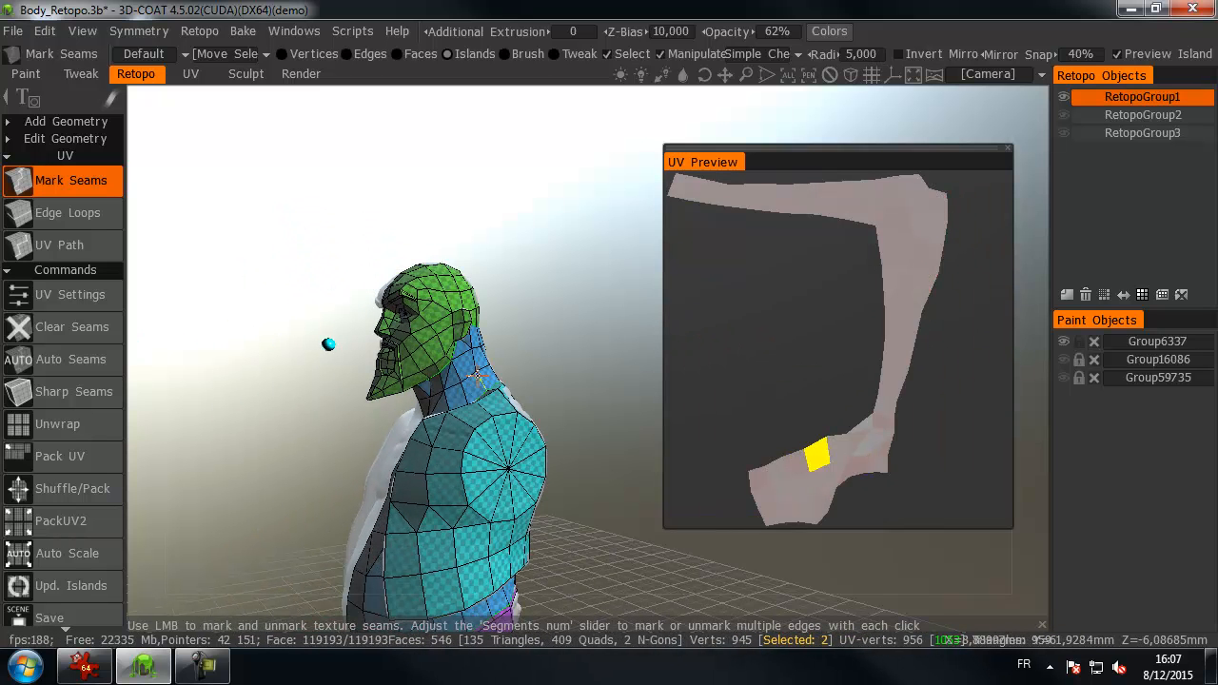
pyautogui.keyDown('alt'); pyautogui.moveTo(563, 332); pyautogui.dragTo(534, 328); pyautogui.keyUp('alt')
pyautogui.keyDown('alt'); pyautogui.moveTo(533, 319); pyautogui.dragTo(572, 310, button='right'); pyautogui.keyUp('alt')
pyautogui.keyDown('alt'); pyautogui.moveTo(572, 310); pyautogui.dragTo(479, 240); pyautogui.keyUp('alt')
pyautogui.click(401, 442)
pyautogui.moveTo(480, 241); pyautogui.dragTo(364, 258, button='right')
pyautogui.moveTo(364, 249); pyautogui.dragTo(144, 333)
pyautogui.moveTo(210, 371); pyautogui.dragTo(554, 328)
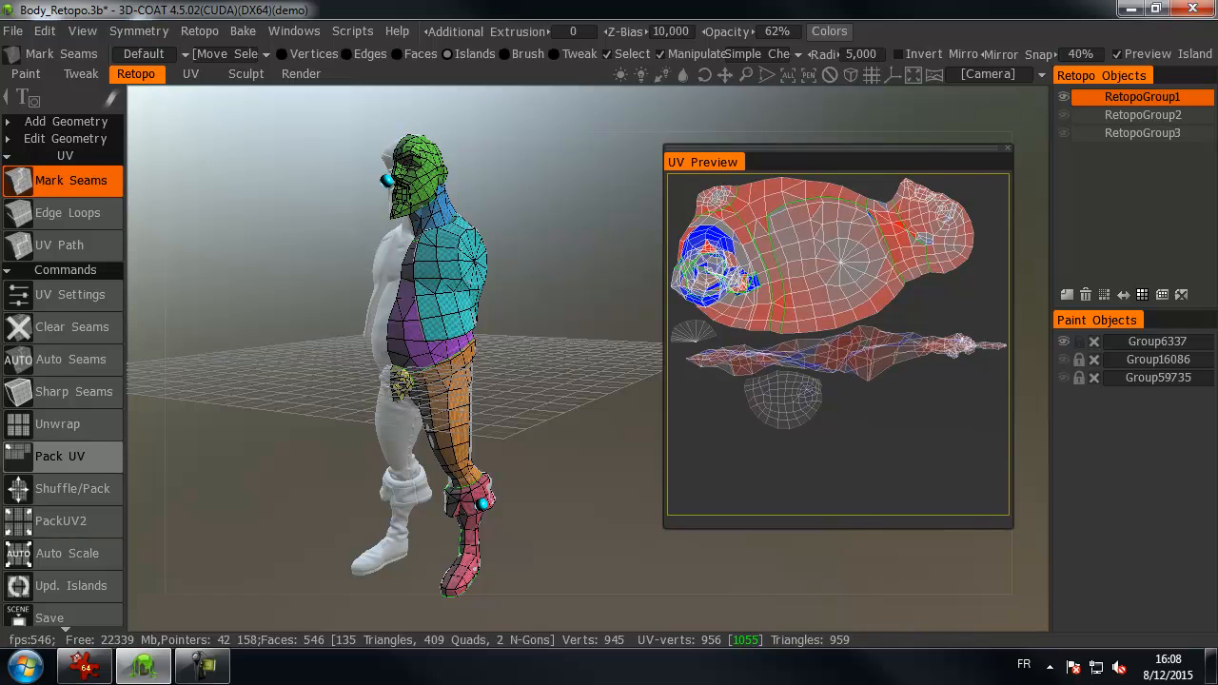
pyautogui.hotkey('alt', 'Tab')
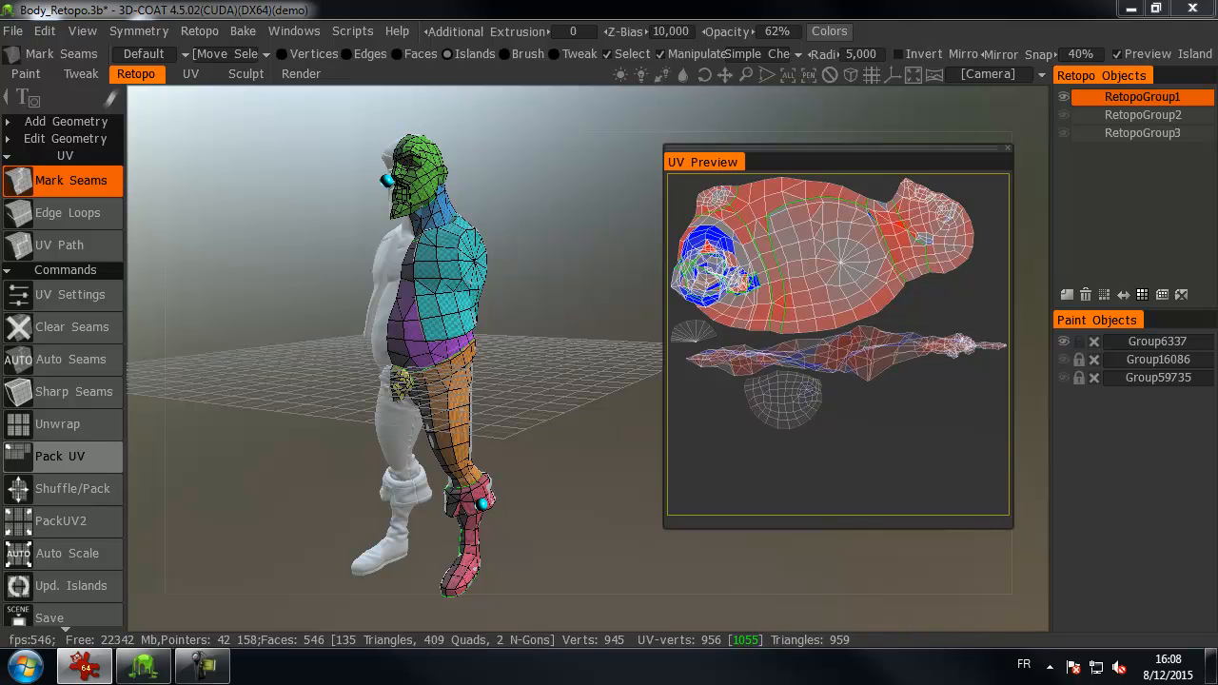
pyautogui.click(554, 478)
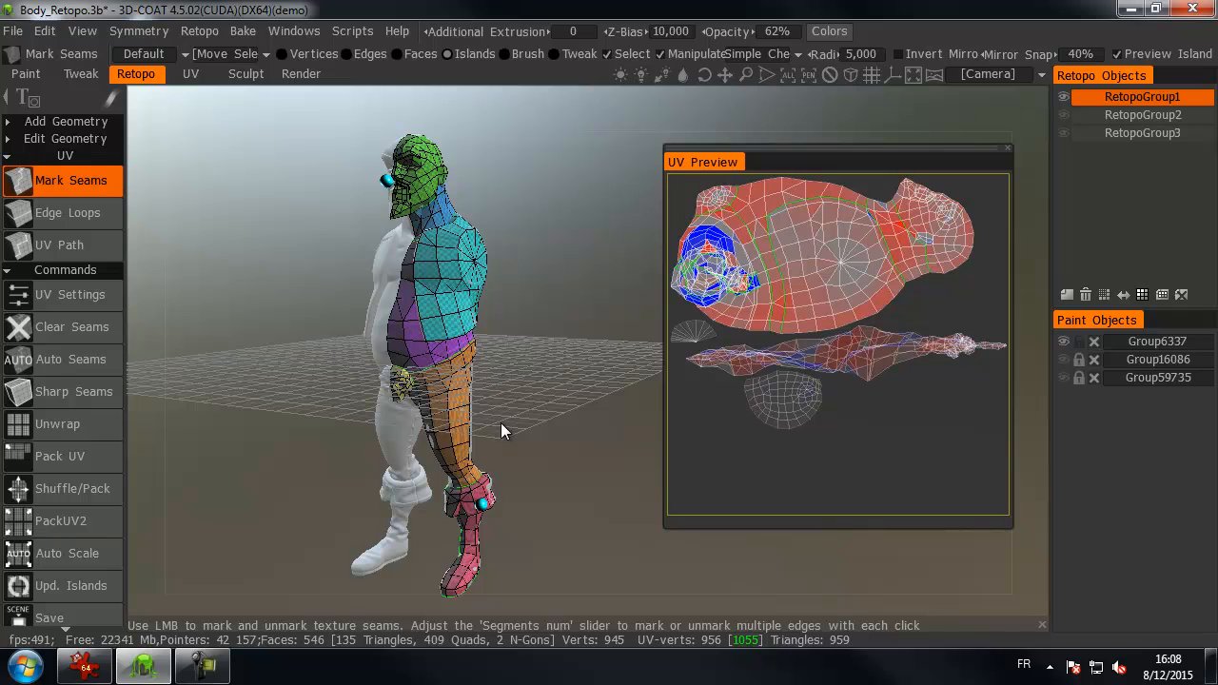
# - Clear the seam loop around the top of the boot's cuff to join the leg and boot into one island
pyautogui.moveTo(501, 422); pyautogui.dragTo(423, 392, button='middle')
pyautogui.moveTo(476, 419); pyautogui.dragTo(521, 356)
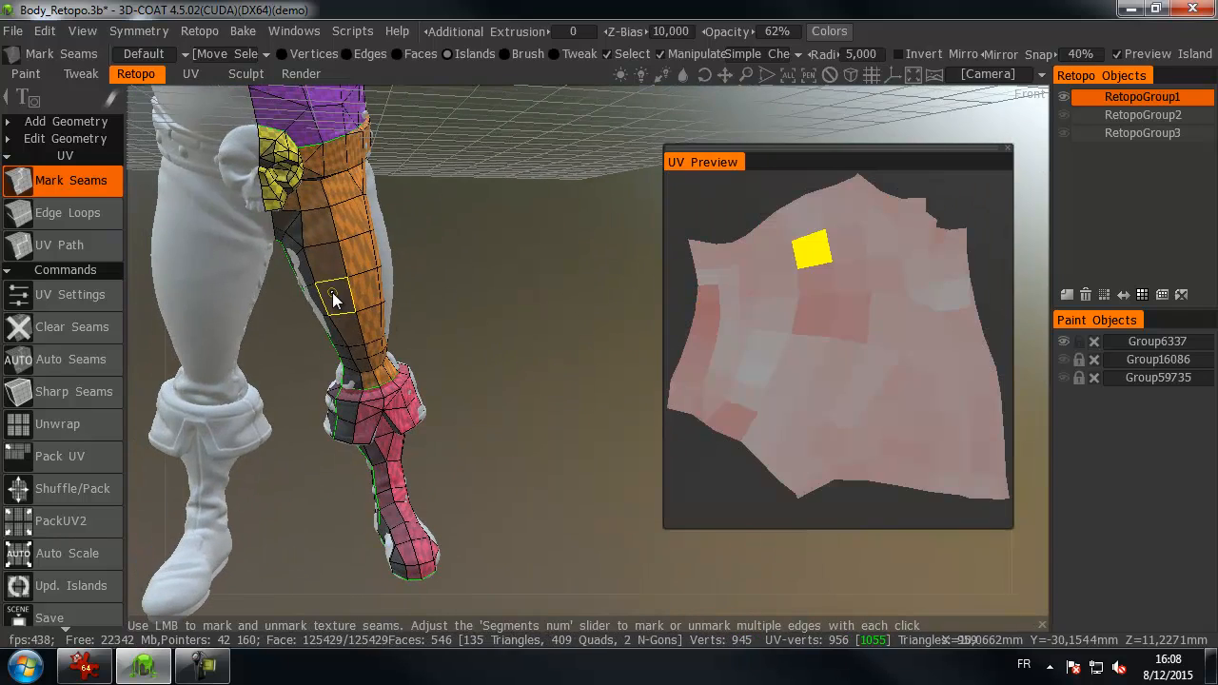
pyautogui.moveTo(443, 371); pyautogui.dragTo(74, 417)
pyautogui.click(354, 393)
pyautogui.moveTo(395, 456); pyautogui.dragTo(366, 446)
pyautogui.click(418, 415)
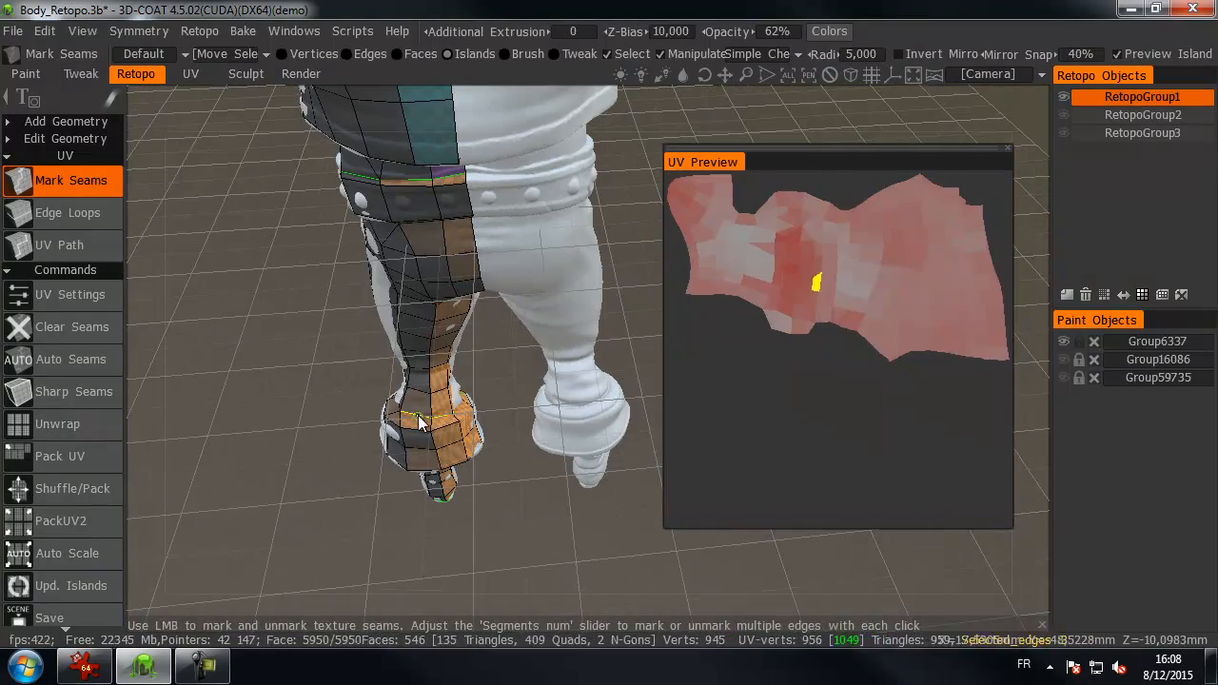
pyautogui.moveTo(495, 504); pyautogui.dragTo(528, 396)
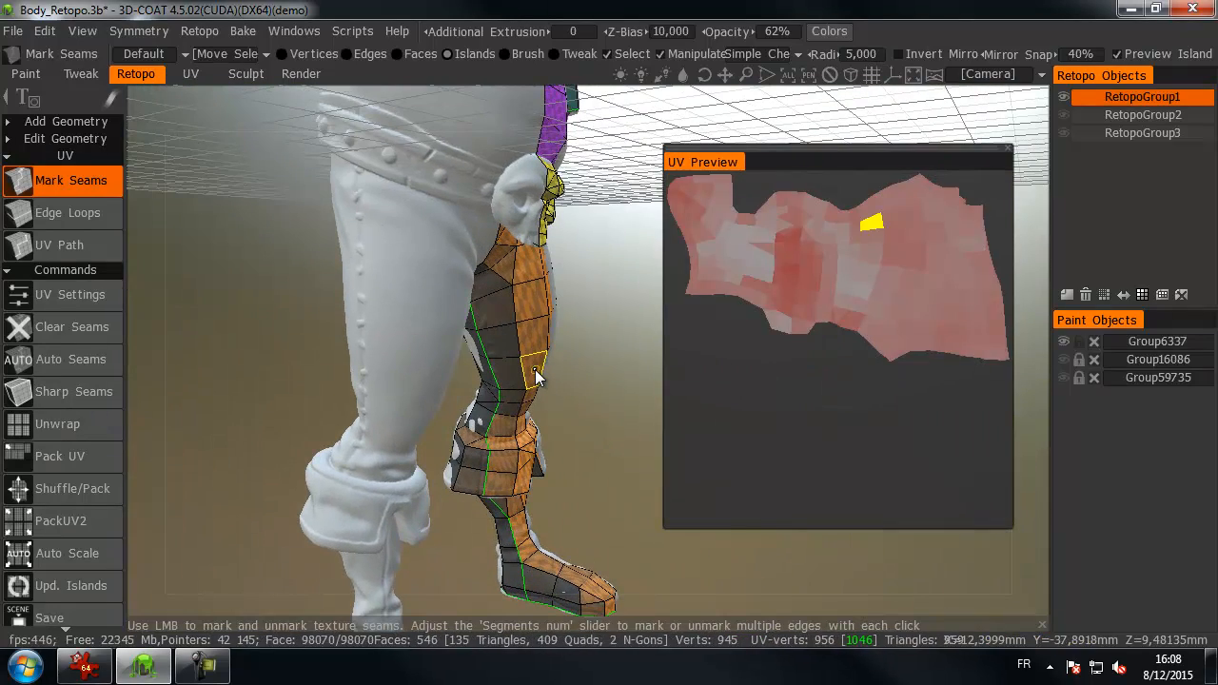
# - Examine the colored islands of the leg, torso and head from several sides of the character
pyautogui.moveTo(560, 399)
pyautogui.mouseDown()
pyautogui.moveTo(574, 434)
pyautogui.moveTo(552, 420)
pyautogui.moveTo(565, 399)
pyautogui.mouseUp()
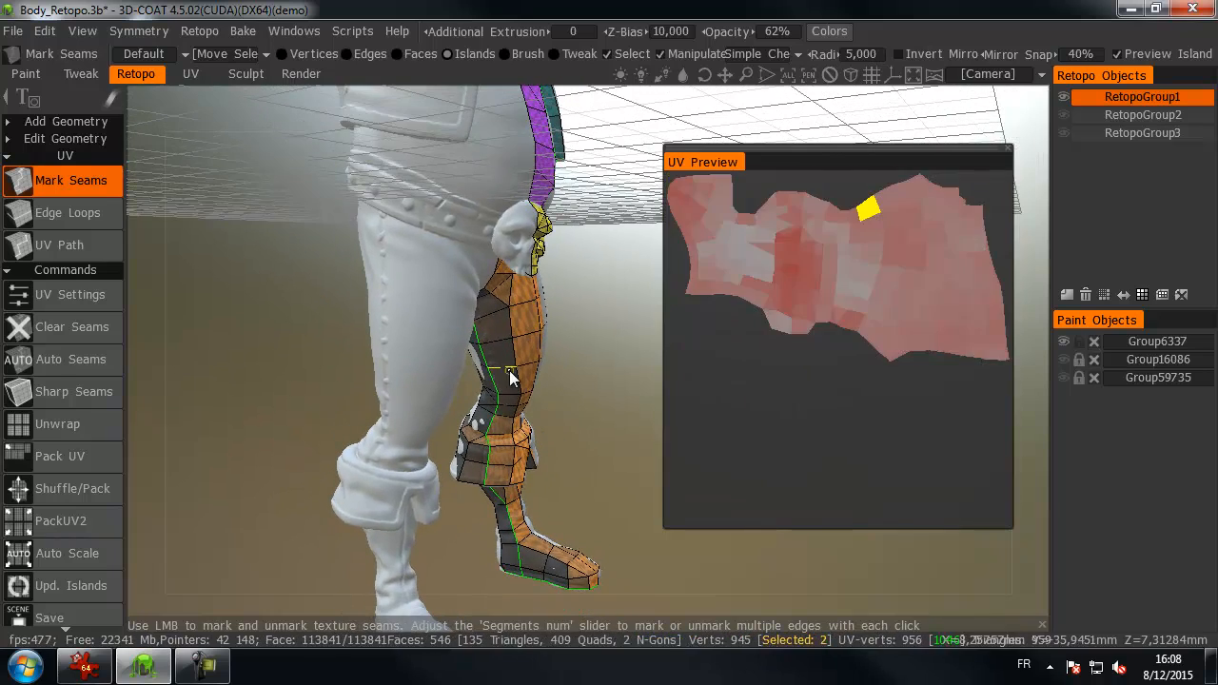
pyautogui.moveTo(591, 359); pyautogui.dragTo(249, 343)
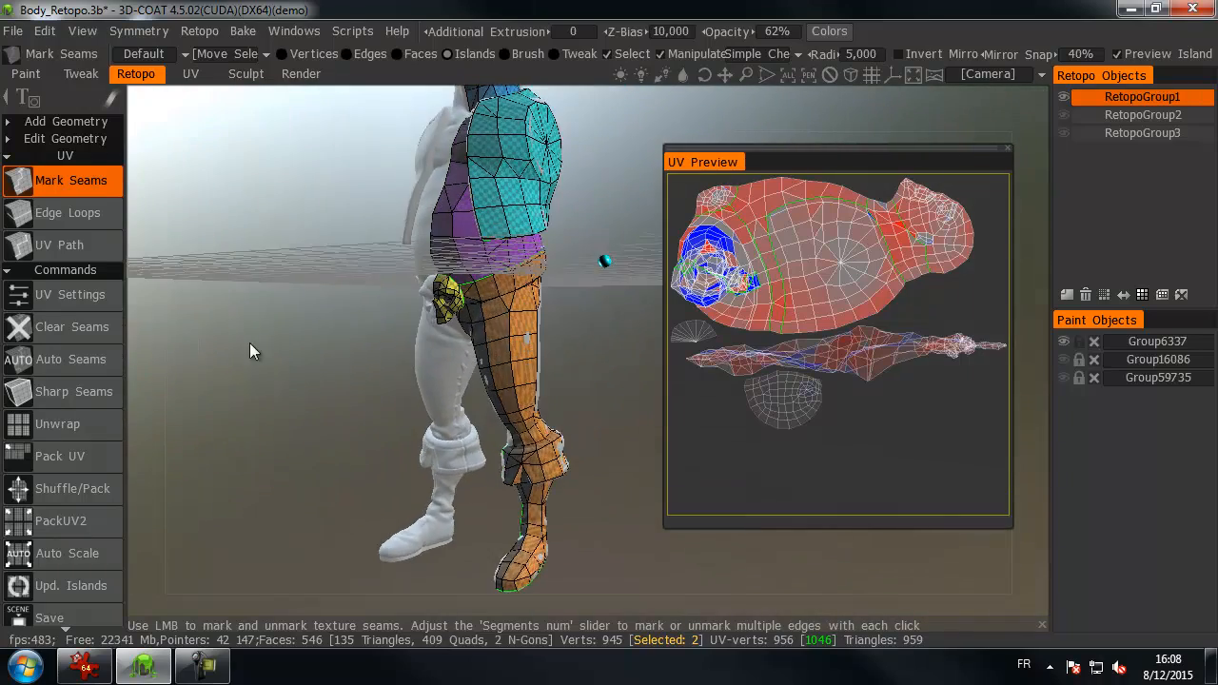
pyautogui.moveTo(249, 342); pyautogui.dragTo(243, 414, button='middle')
pyautogui.moveTo(243, 414); pyautogui.dragTo(542, 381, button='right')
pyautogui.moveTo(543, 380); pyautogui.dragTo(544, 363, button='middle')
pyautogui.moveTo(544, 362); pyautogui.dragTo(490, 413, button='right')
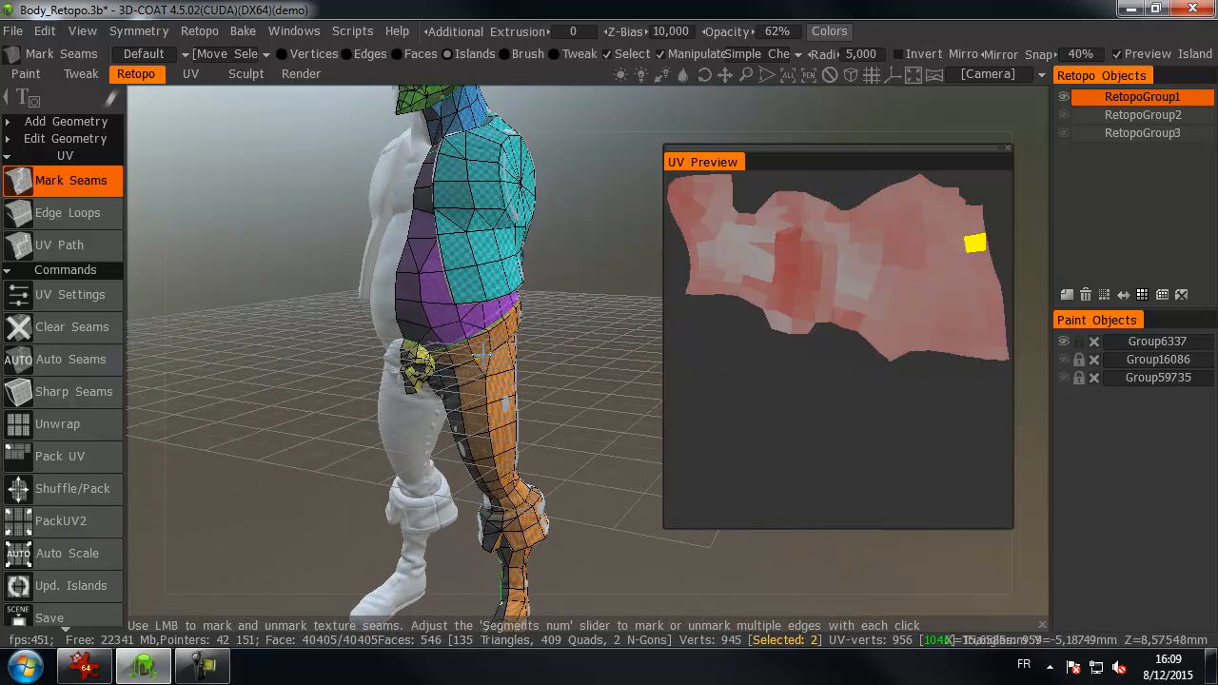
pyautogui.moveTo(611, 389); pyautogui.dragTo(589, 372, button='middle')
pyautogui.moveTo(590, 372); pyautogui.dragTo(567, 375, button='right')
pyautogui.moveTo(567, 375); pyautogui.dragTo(568, 341)
pyautogui.moveTo(574, 415); pyautogui.dragTo(614, 427)
pyautogui.moveTo(589, 480); pyautogui.dragTo(561, 360)
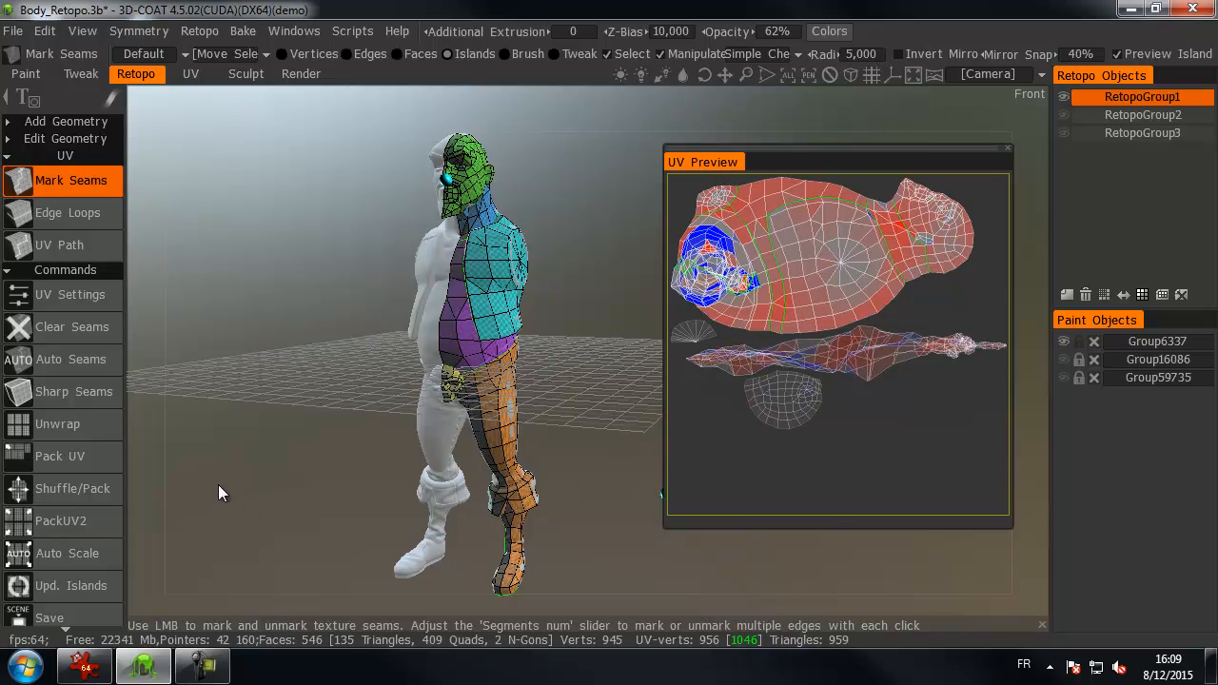
# - Unwrap all islands onto the UV map and select the vest island and the arm island in the UV preview
pyautogui.click(52, 422)
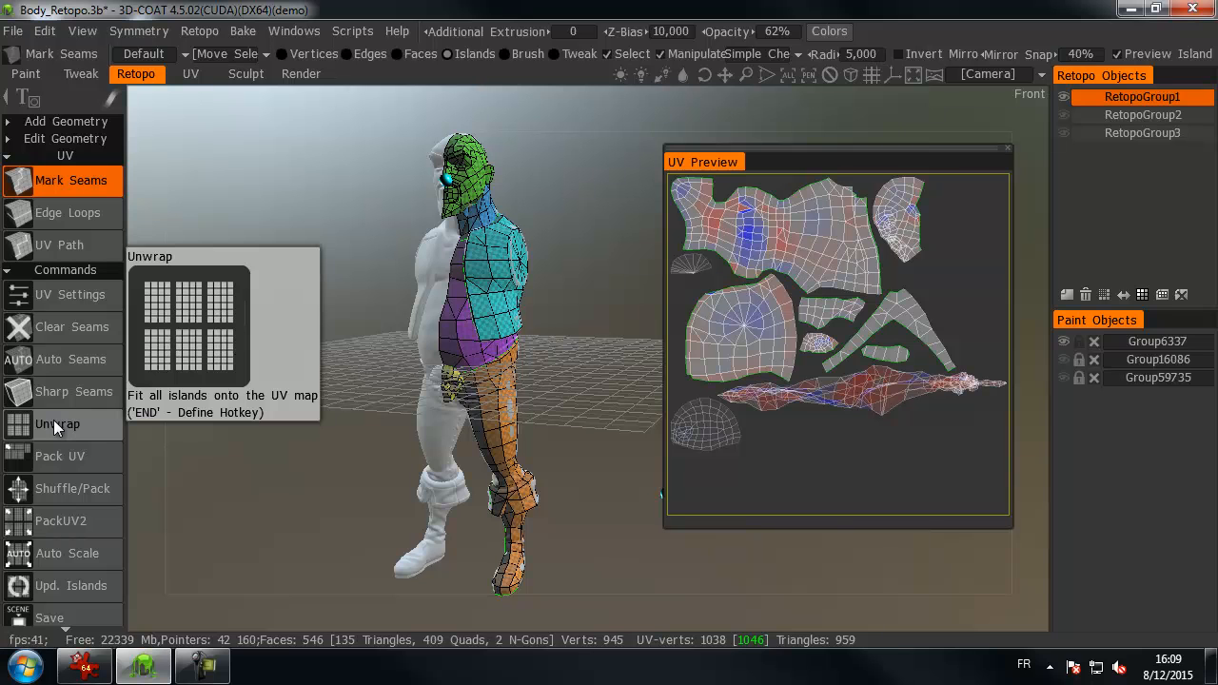
pyautogui.click(790, 241)
pyautogui.click(769, 345)
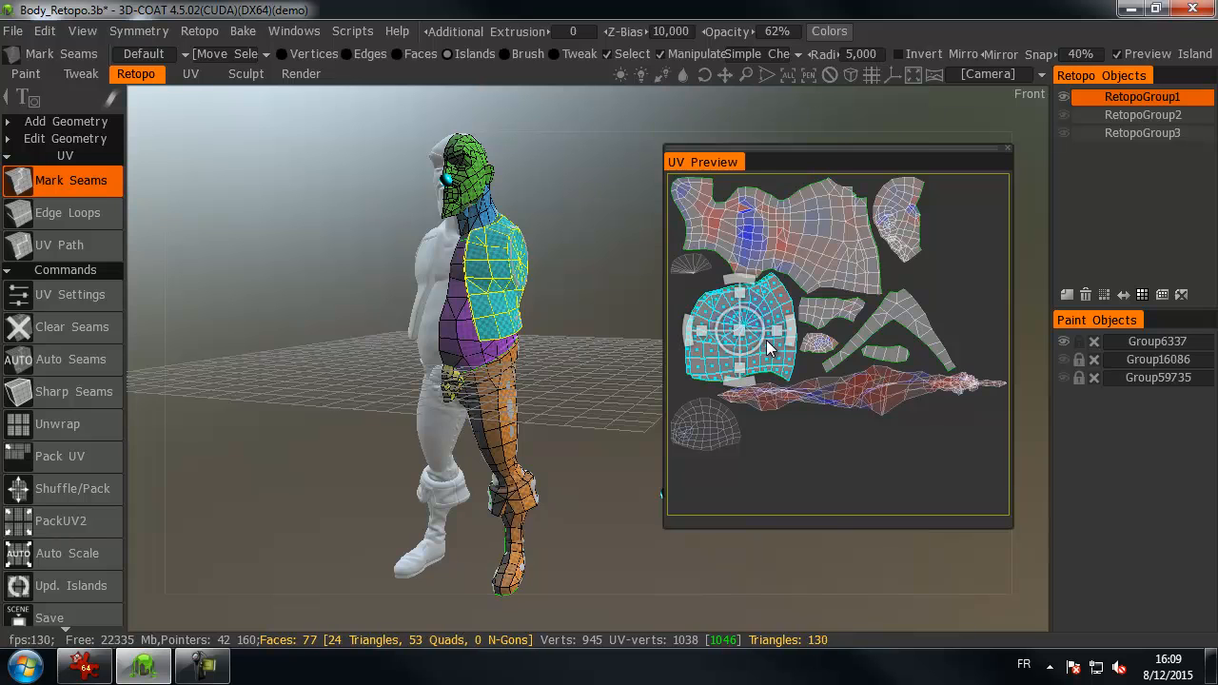
pyautogui.click(847, 394)
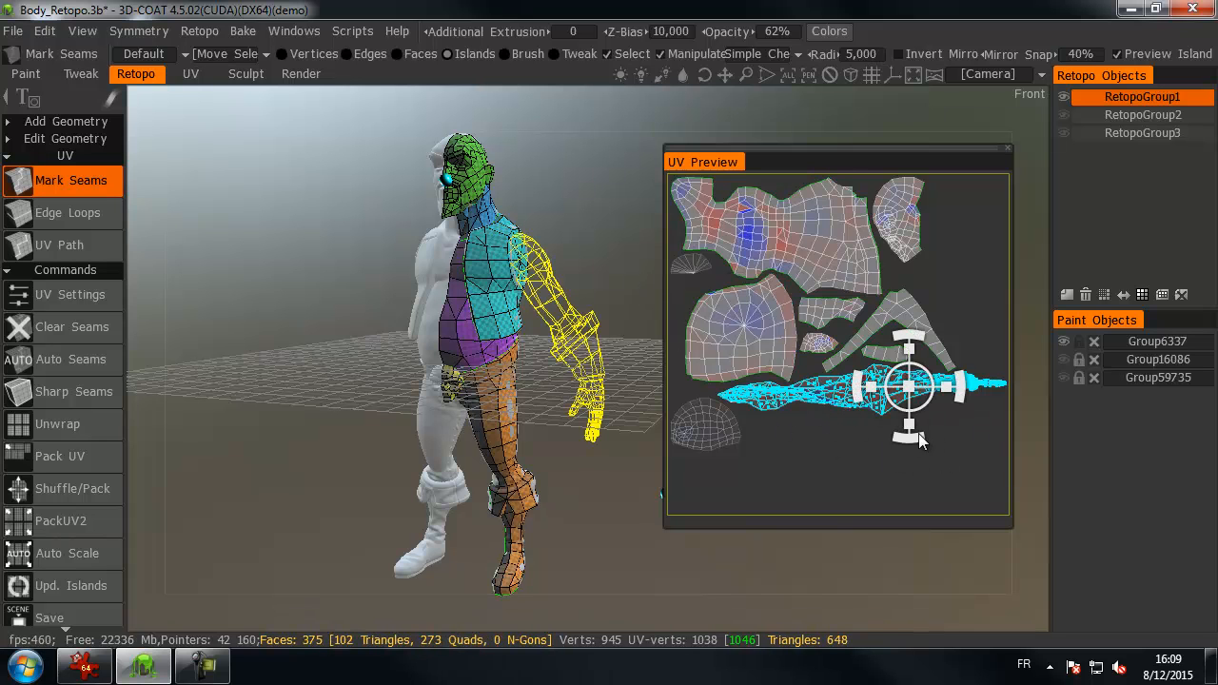
# - Isolate the arm by showing and activating RetopoGroup2, switching the paint object from Group6337 to Group16086, and hiding RetopoGroup1
pyautogui.click(712, 550)
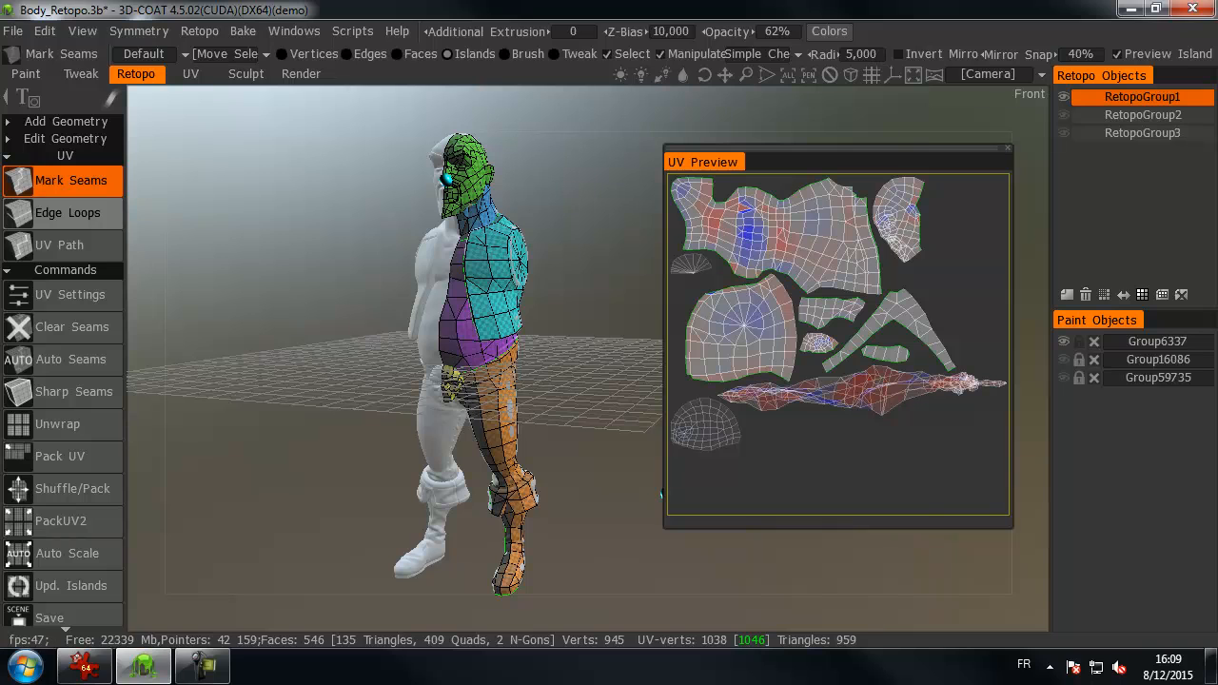
pyautogui.hotkey('alt', 'Tab')
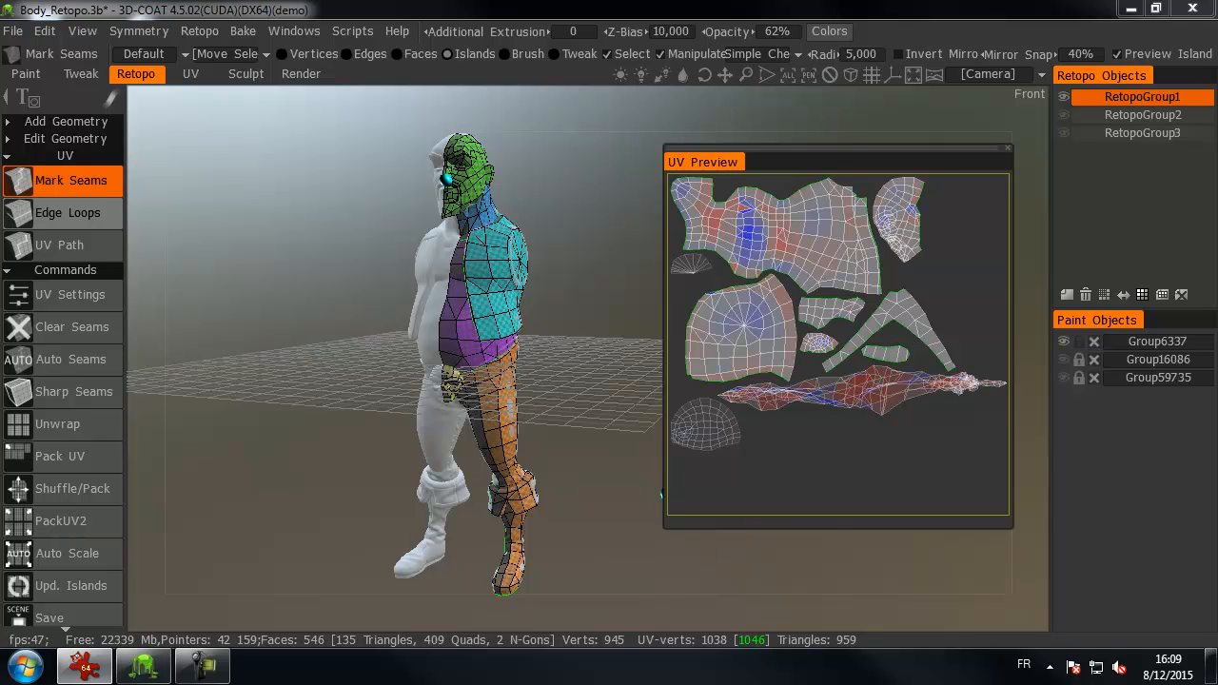
pyautogui.click(1062, 114)
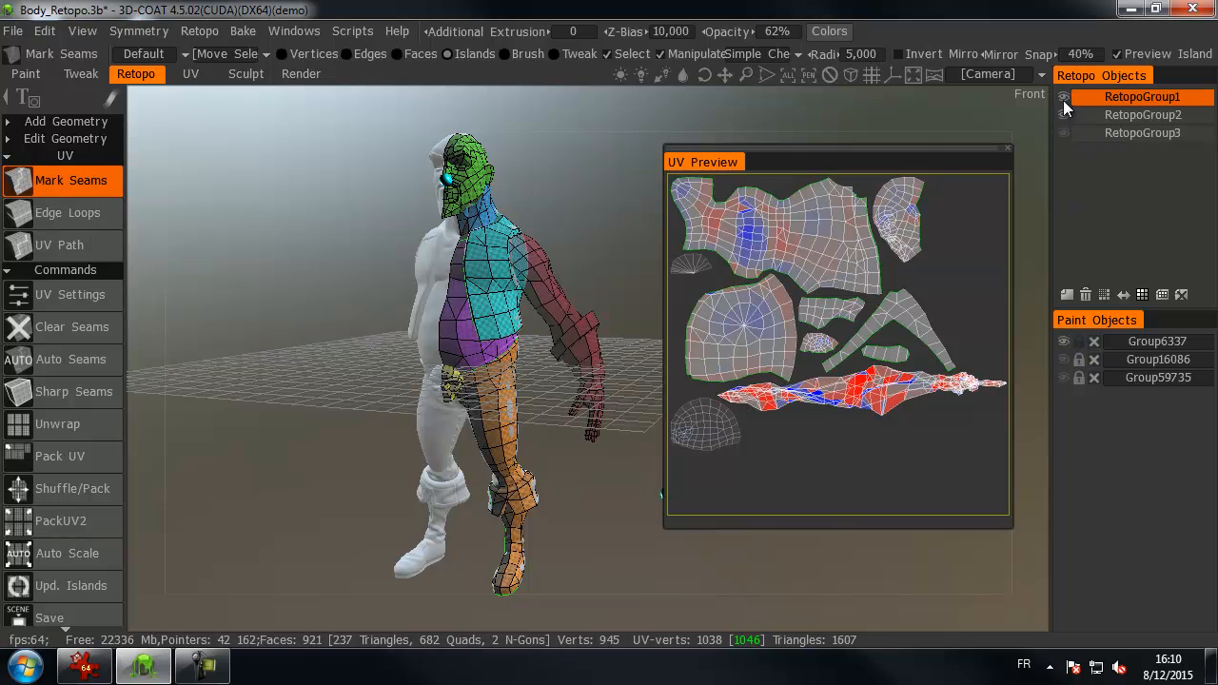
pyautogui.click(1111, 114)
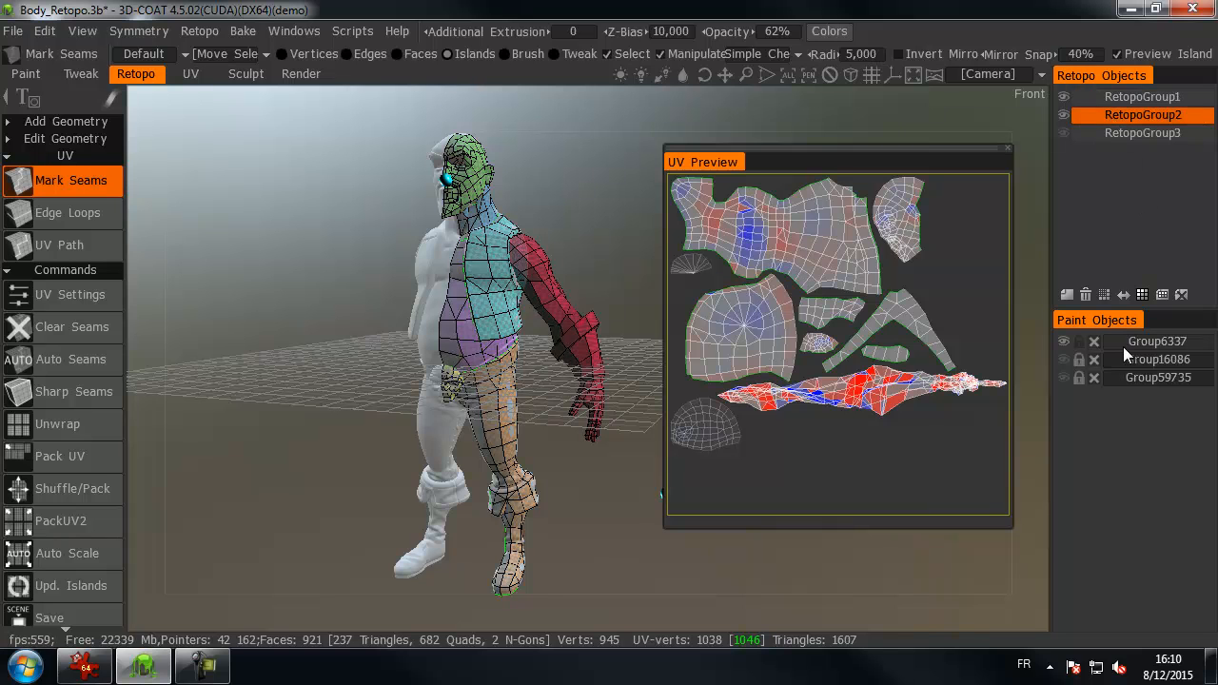
pyautogui.click(1064, 340)
pyautogui.click(1064, 359)
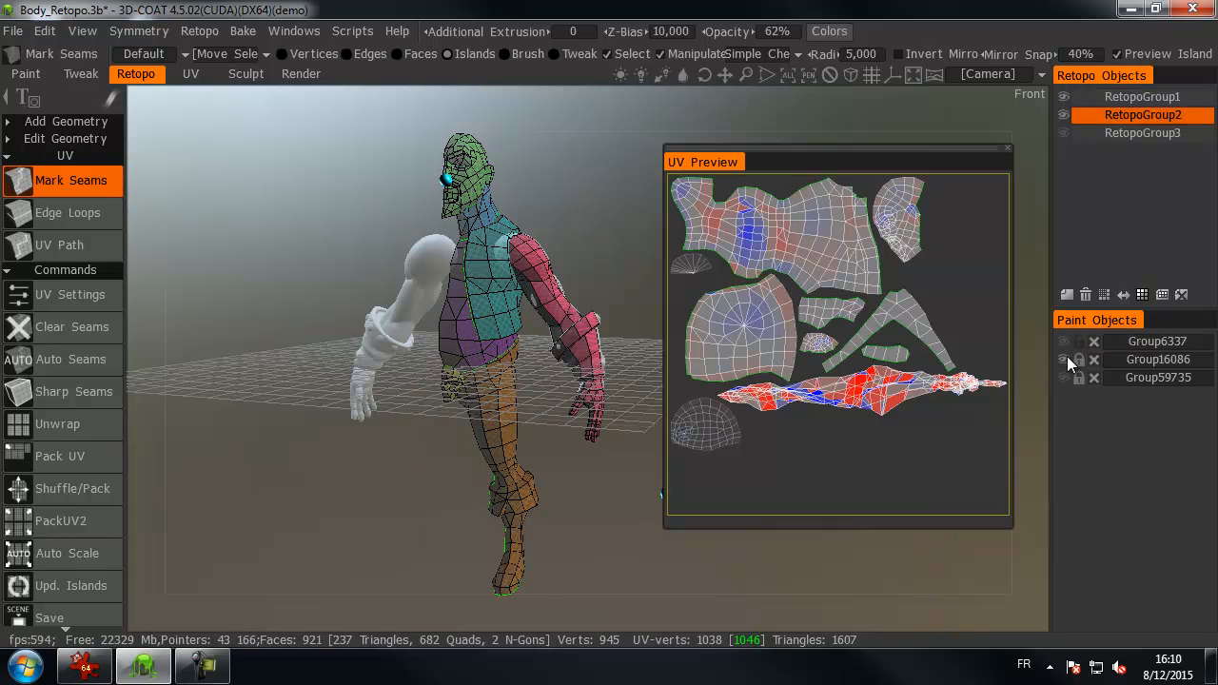
pyautogui.click(1063, 97)
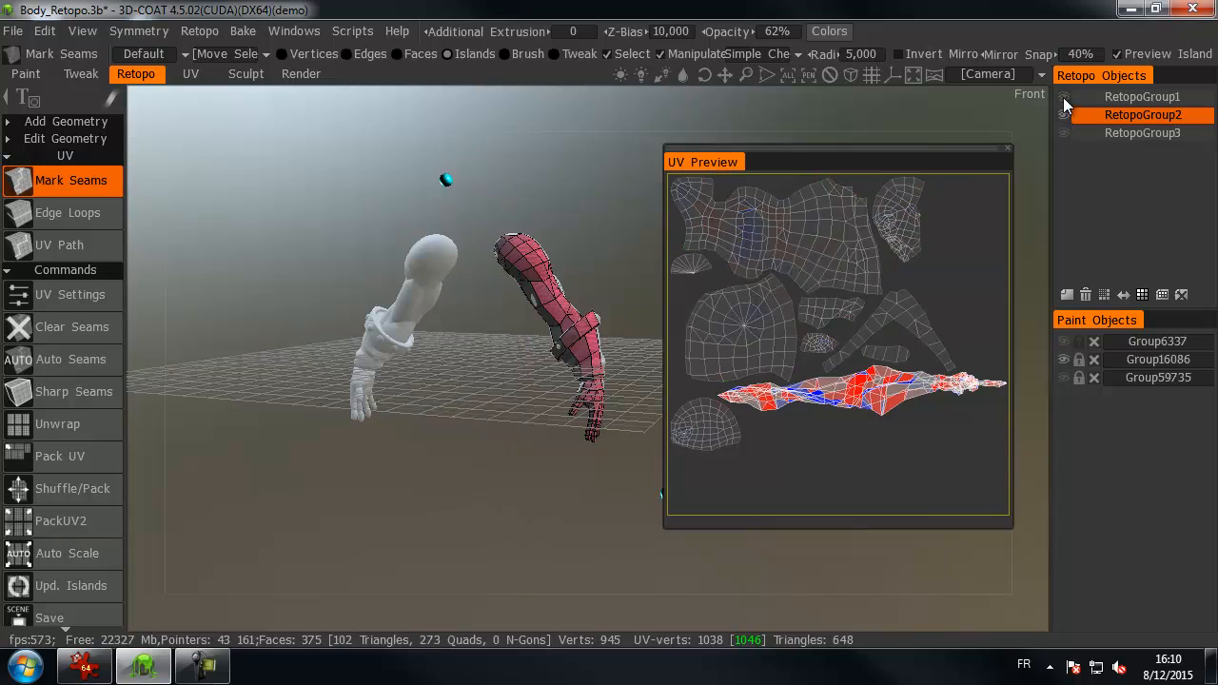
# - Mark a seam loop around the top of the forearm cuff to split the upper arm from the cuff and hand
pyautogui.moveTo(539, 238); pyautogui.dragTo(441, 239)
pyautogui.scroll(4, 553, 234)
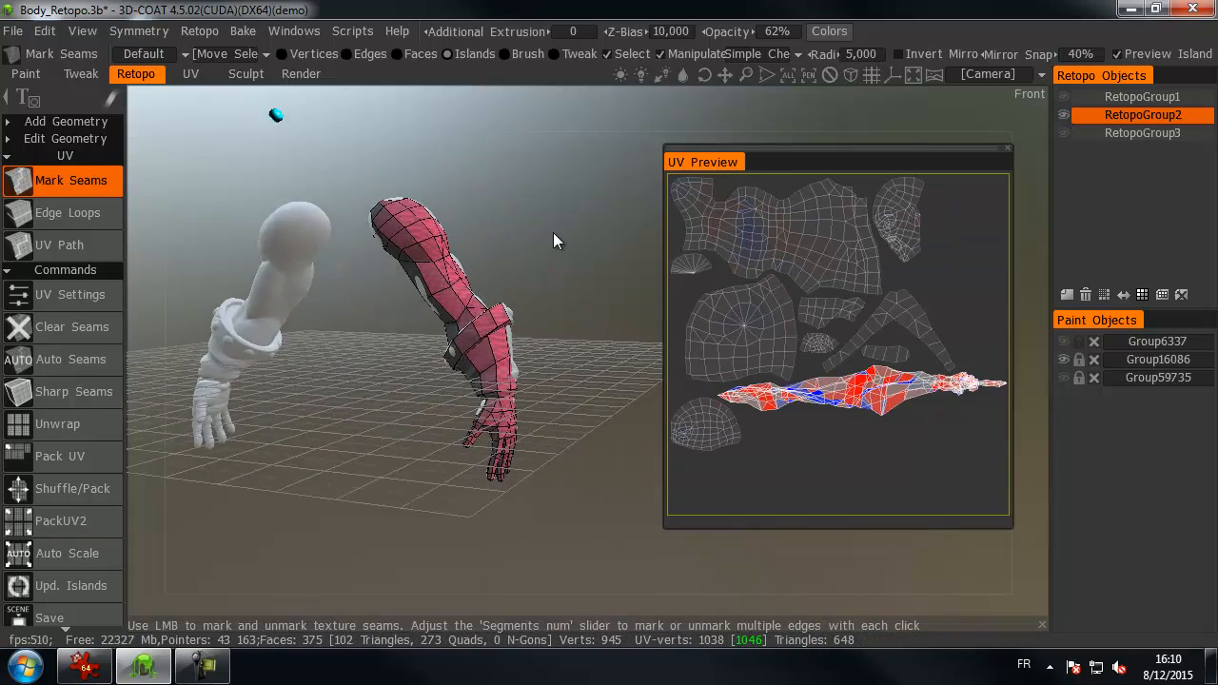
pyautogui.moveTo(543, 232); pyautogui.dragTo(510, 260)
pyautogui.scroll(3, 598, 260)
pyautogui.moveTo(598, 260); pyautogui.dragTo(638, 285)
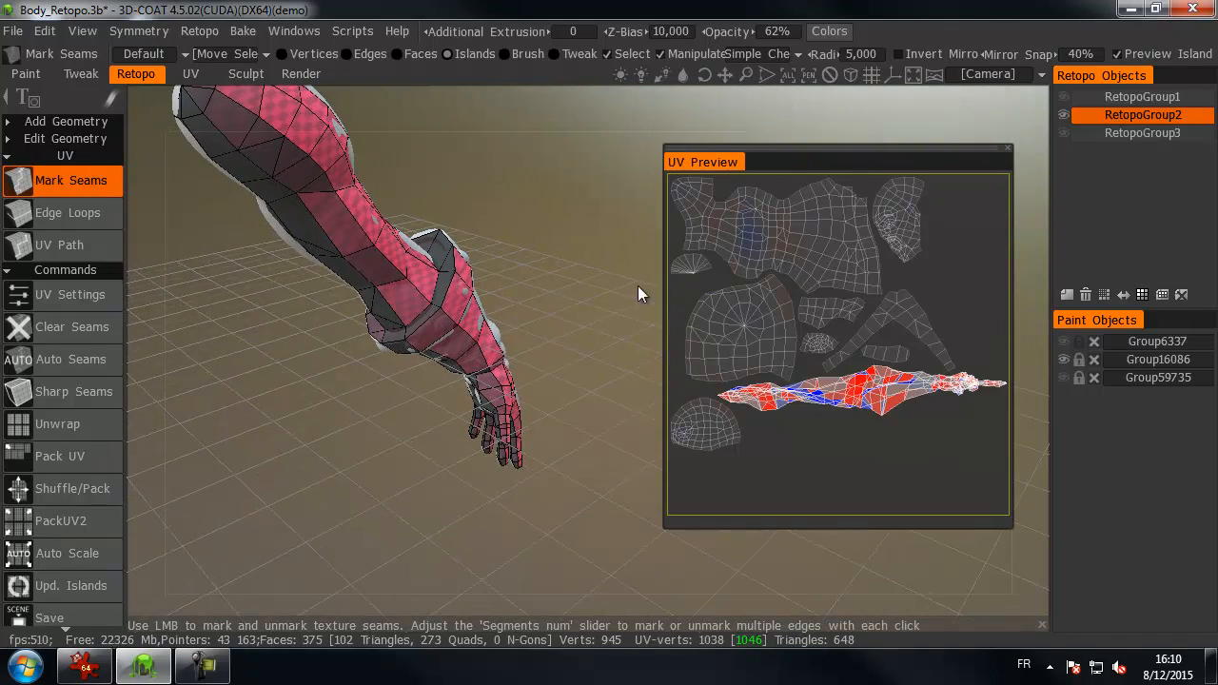
pyautogui.click(431, 285)
pyautogui.moveTo(519, 238); pyautogui.dragTo(538, 253)
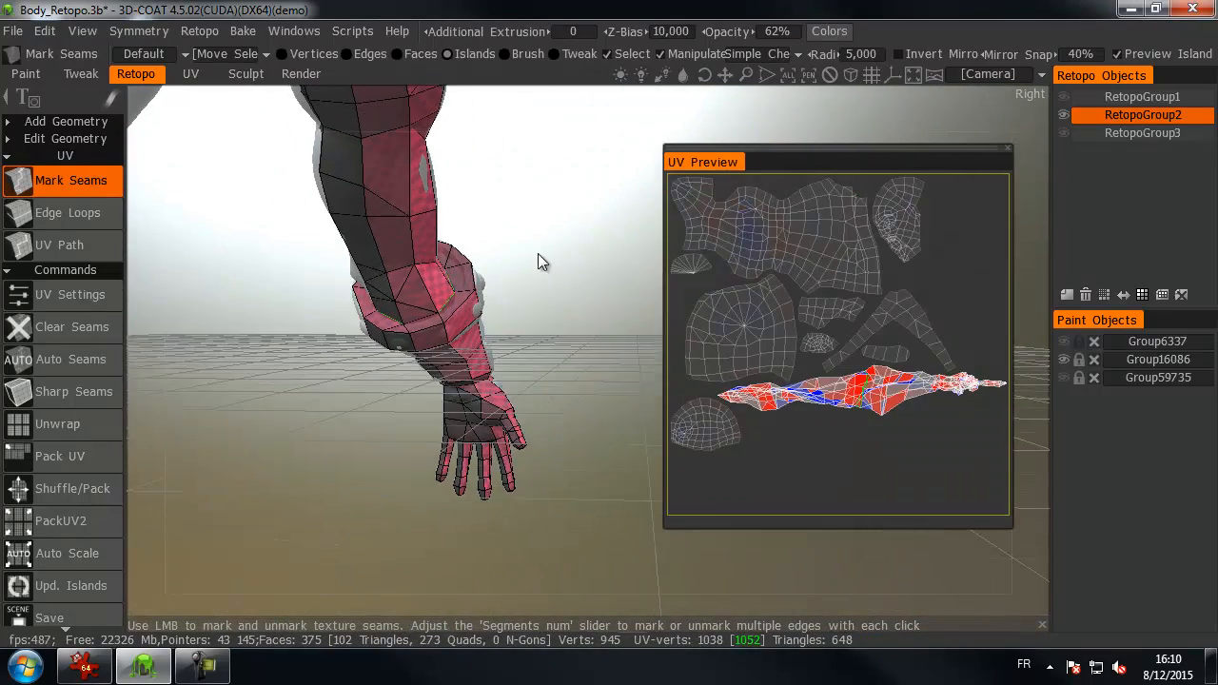
pyautogui.click(423, 317)
pyautogui.moveTo(519, 323); pyautogui.dragTo(556, 387)
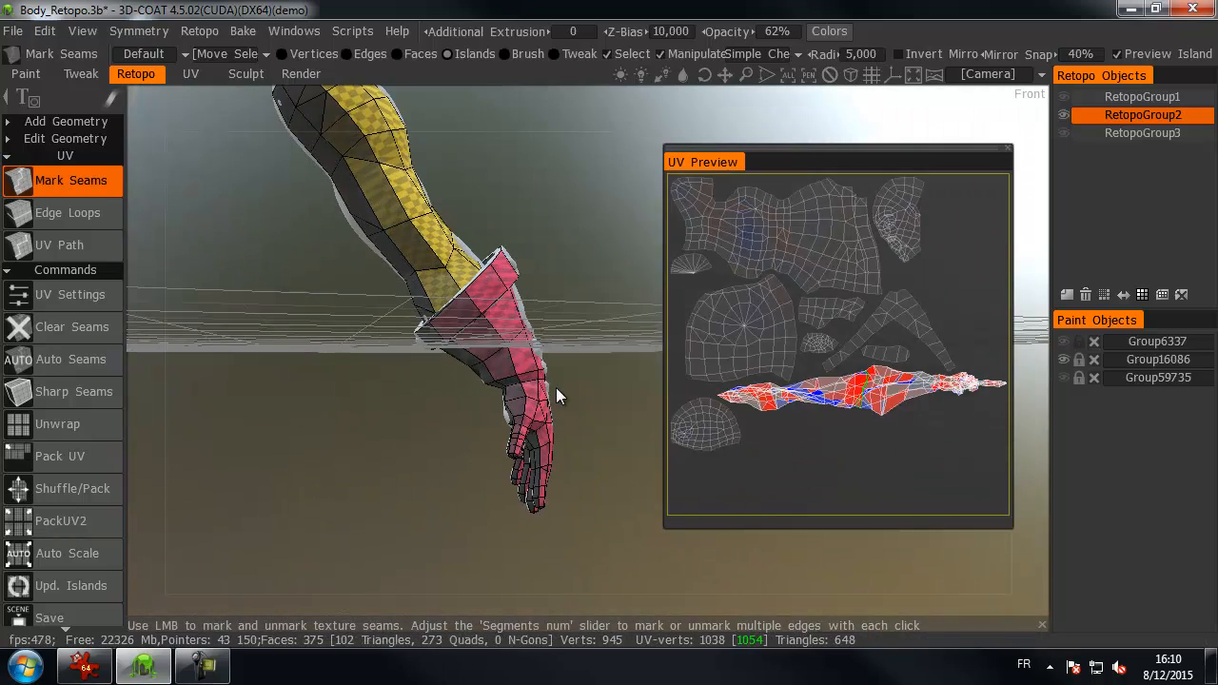
# - Mark a seam loop around the wrist to separate the hand from the cuff
pyautogui.click(529, 383)
pyautogui.moveTo(375, 435); pyautogui.dragTo(875, 418)
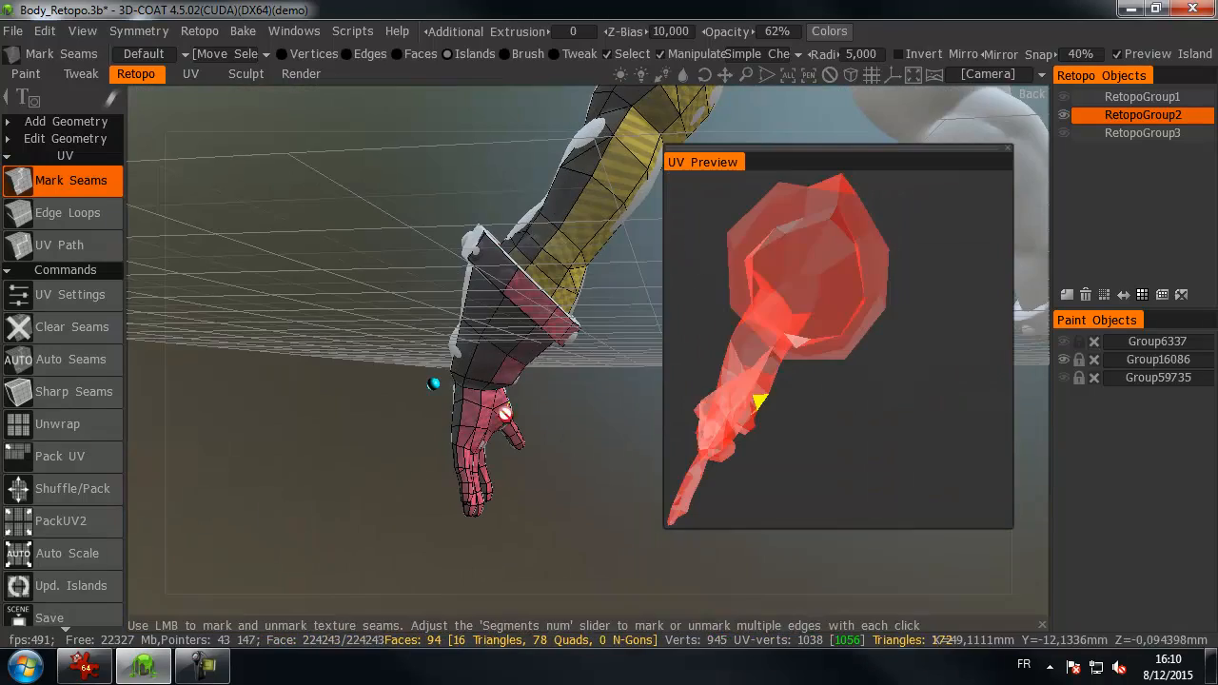
pyautogui.moveTo(403, 406); pyautogui.dragTo(599, 381)
pyautogui.moveTo(523, 367); pyautogui.dragTo(626, 344)
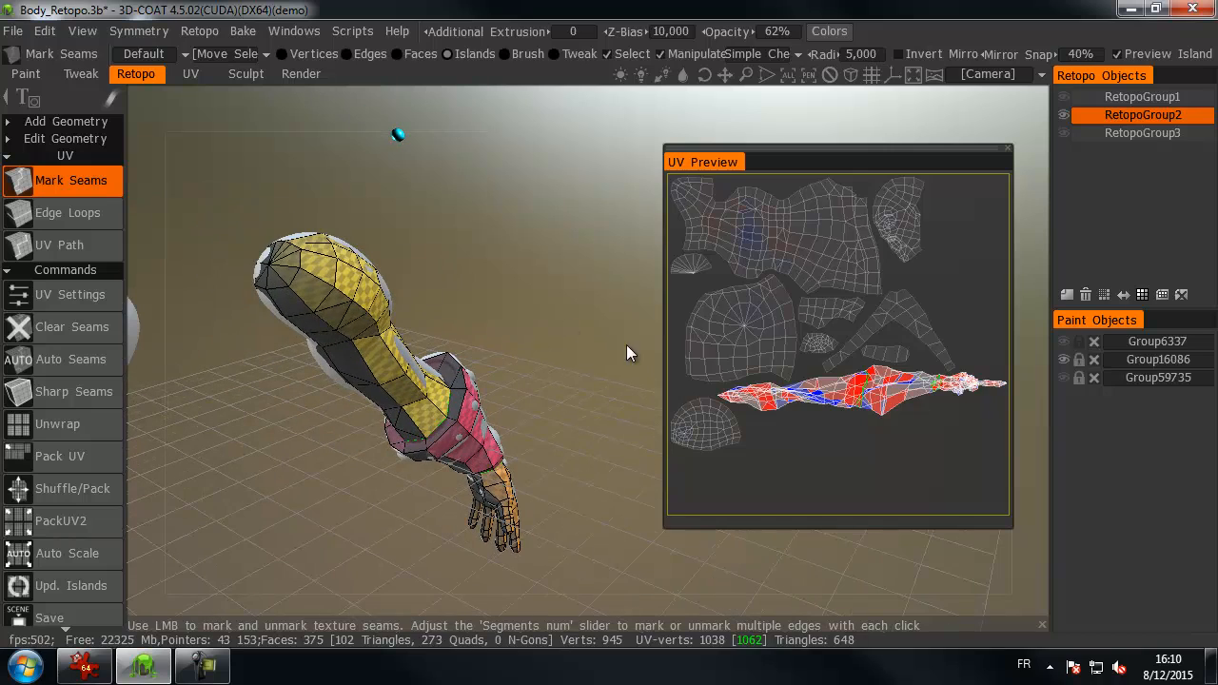
# - Mark a lengthwise seam along the inner side of the arm, from the shoulder down to the cuff
pyautogui.click(267, 285)
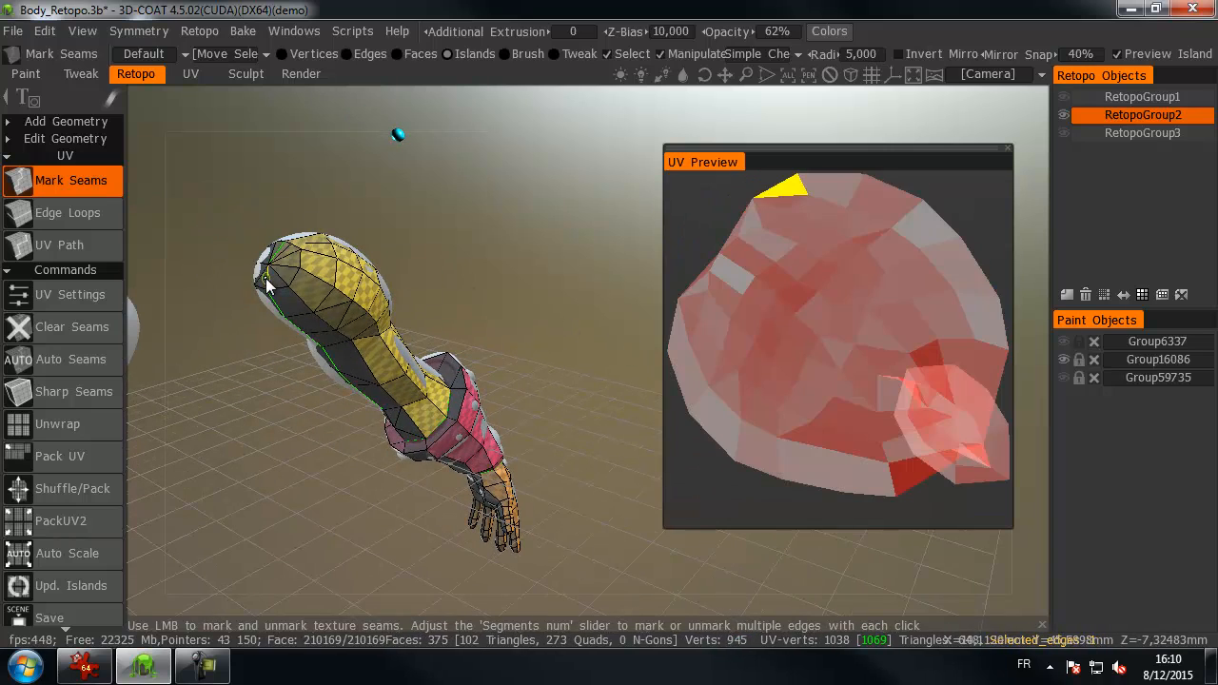
pyautogui.moveTo(301, 407); pyautogui.dragTo(394, 315)
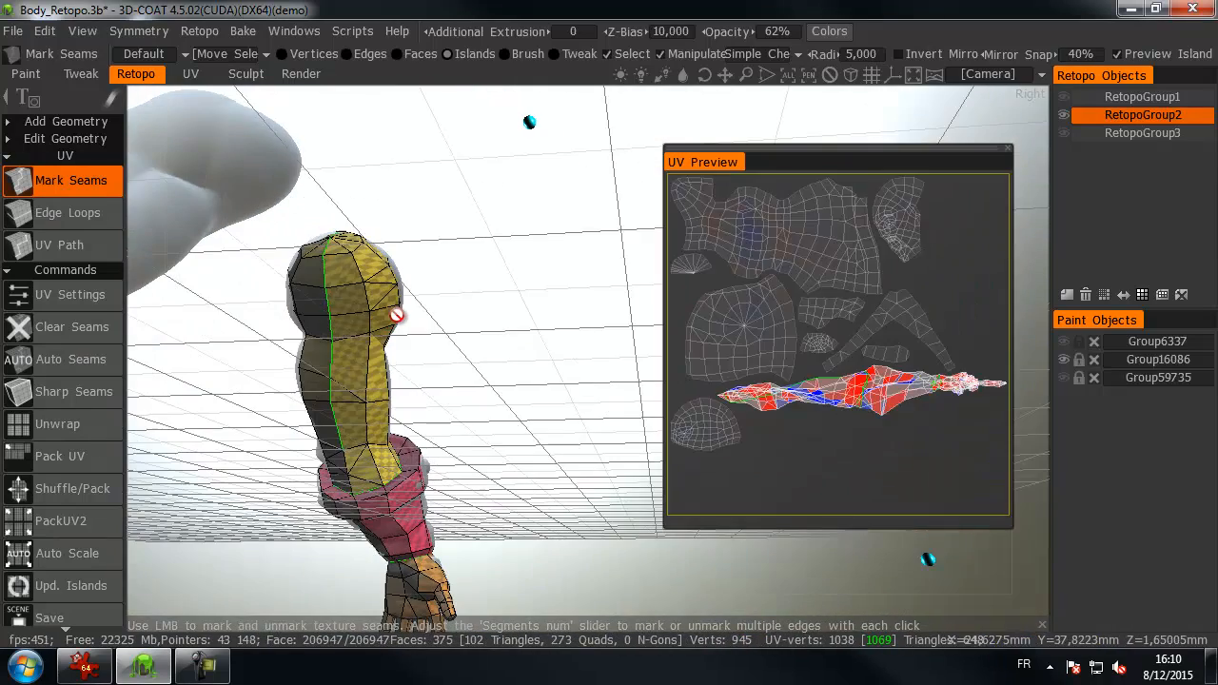
pyautogui.click(343, 443)
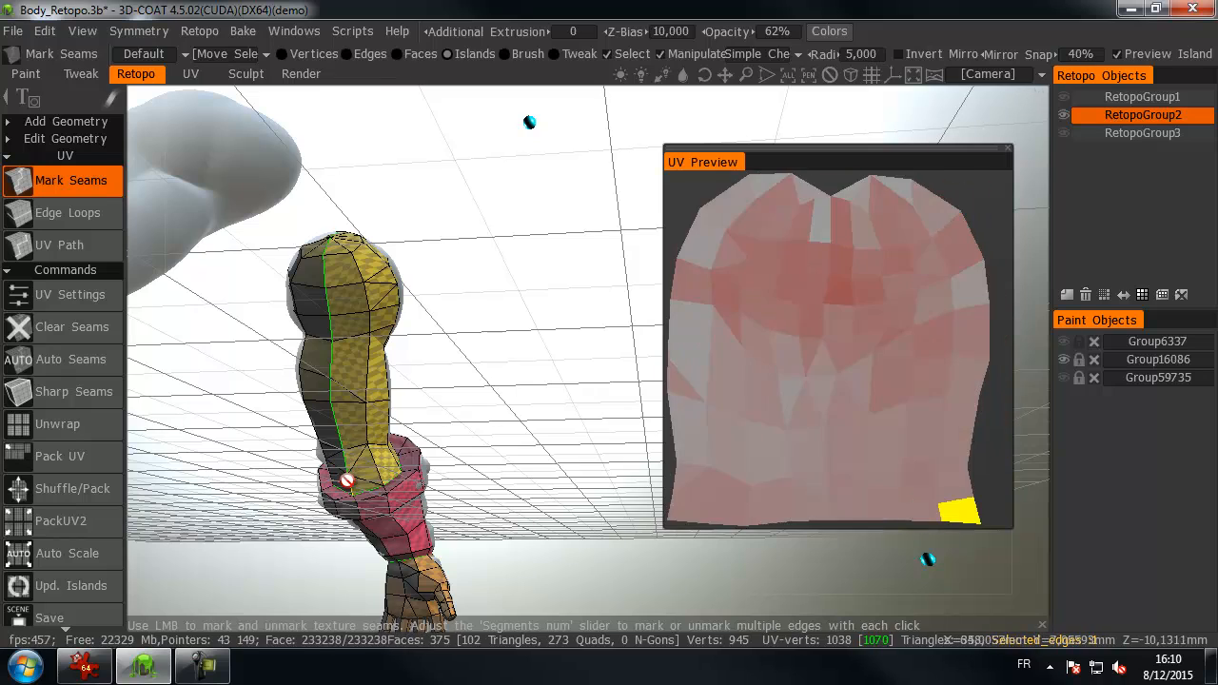
pyautogui.moveTo(486, 397); pyautogui.dragTo(343, 382)
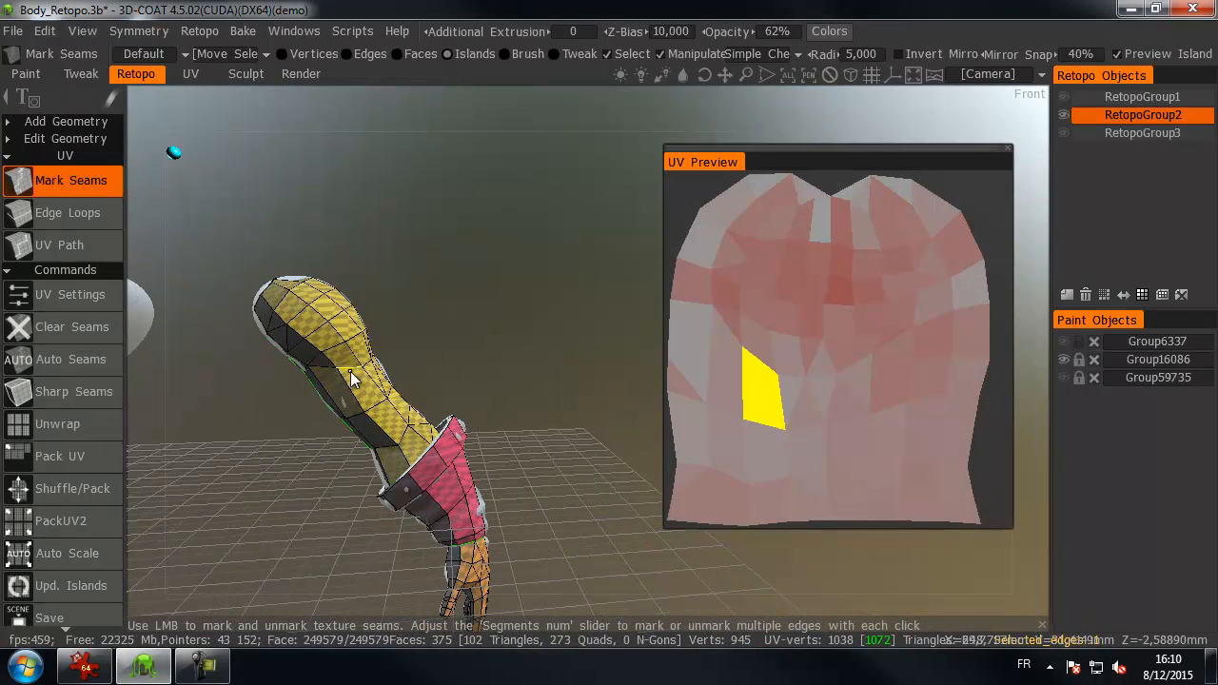
pyautogui.moveTo(296, 432); pyautogui.dragTo(319, 354)
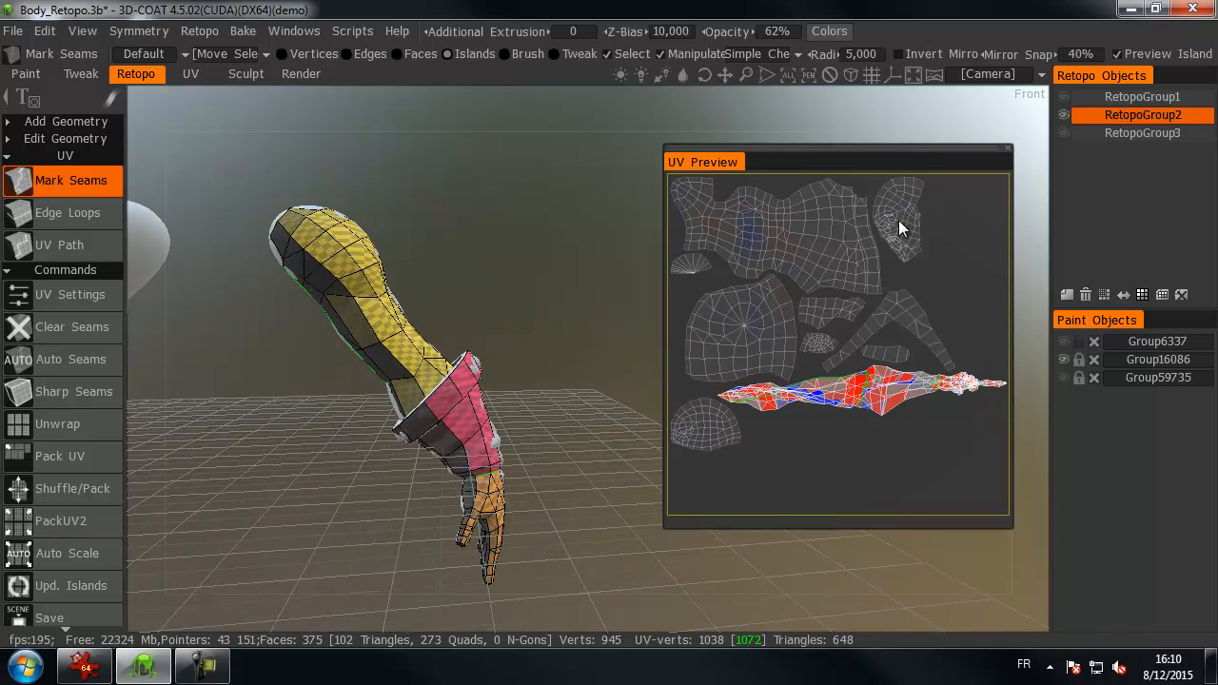
# - Examine the head and torso islands closely in the UV preview, along with the overall island layout
pyautogui.scroll(5, 917, 215)
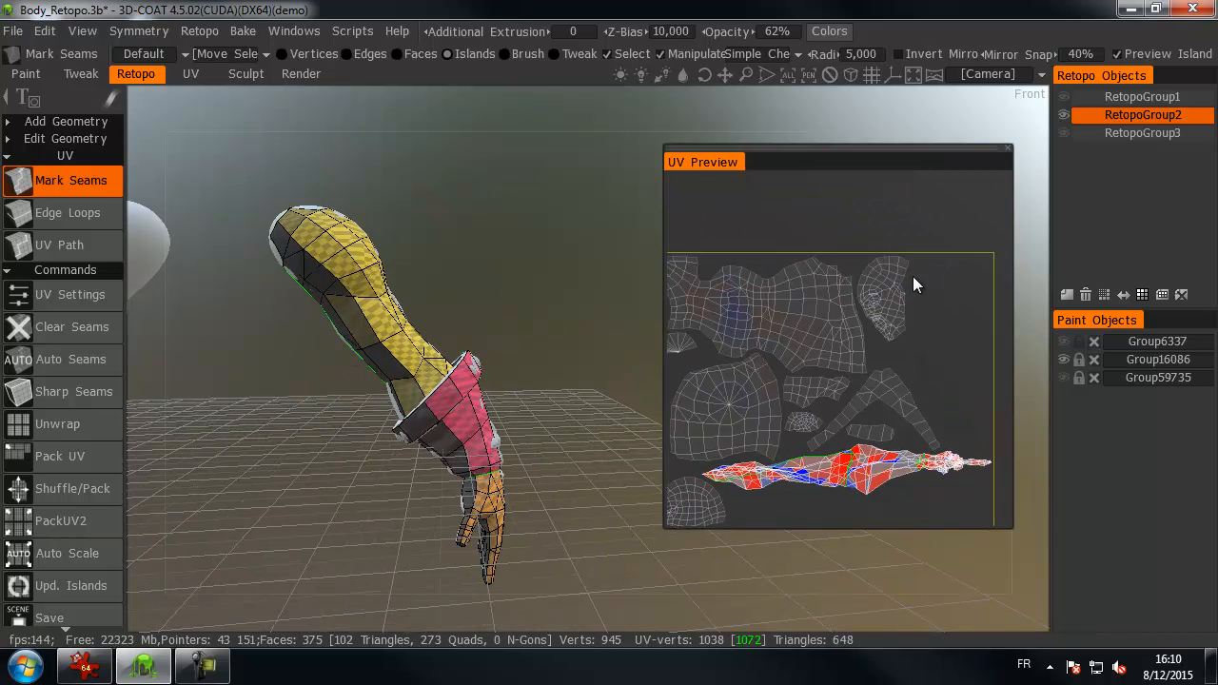
pyautogui.scroll(2, 881, 352)
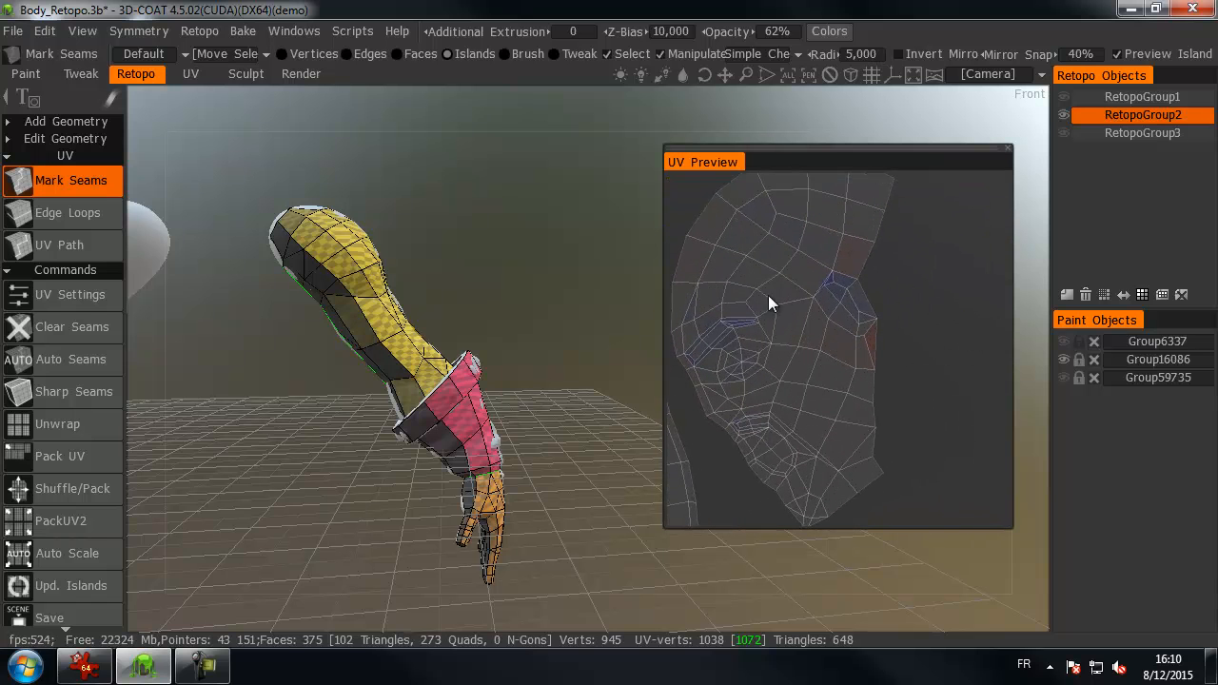
pyautogui.scroll(-3, 788, 319)
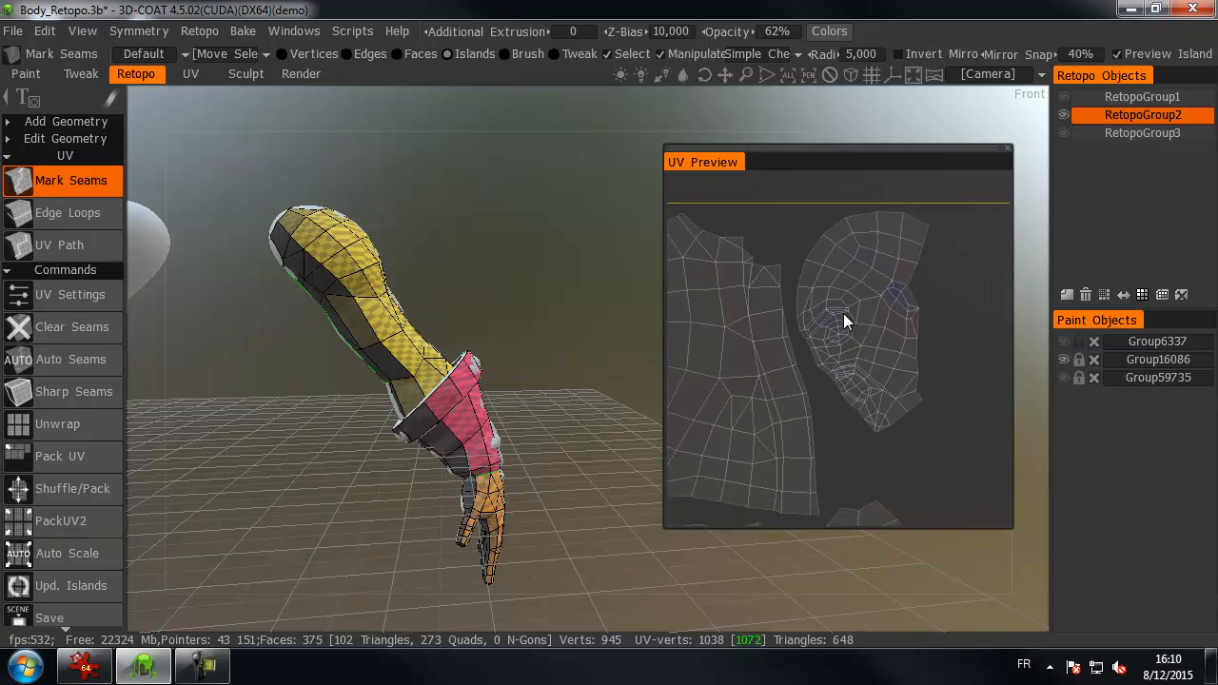
pyautogui.scroll(-4, 824, 331)
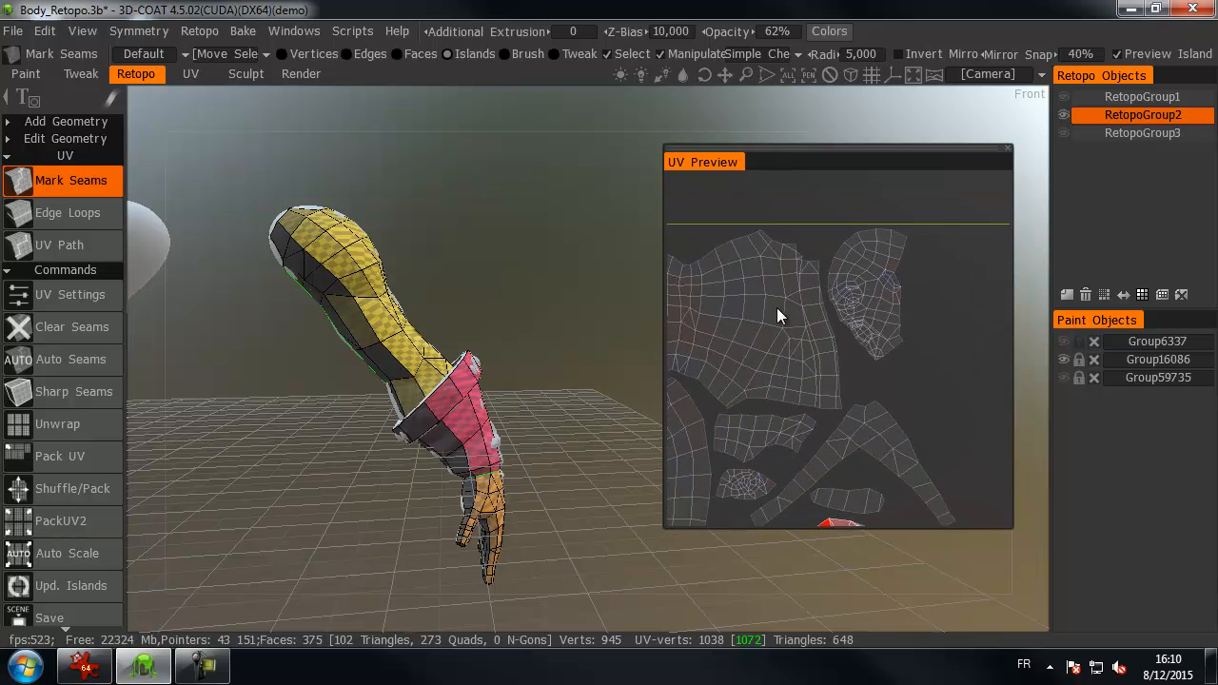
pyautogui.scroll(-4, 849, 300)
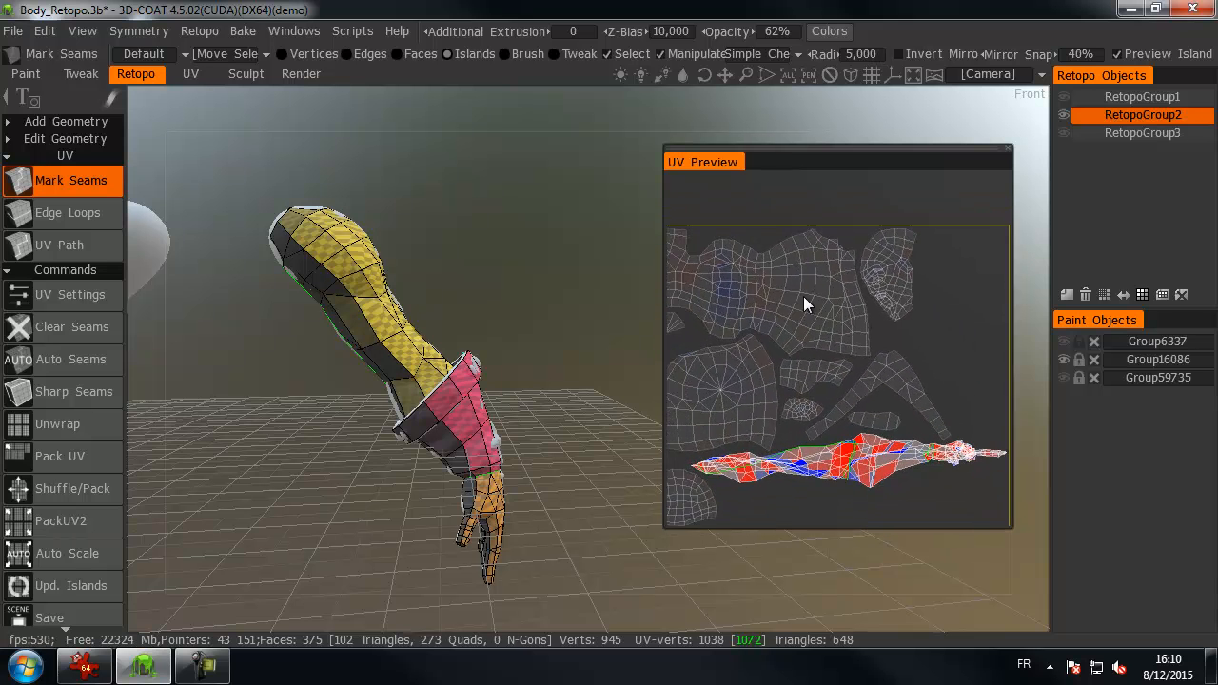
pyautogui.moveTo(822, 318); pyautogui.dragTo(864, 312, button='middle')
pyautogui.scroll(-1, 864, 312)
# - Continue the lengthwise arm seam over the cuff's rim and down its inner side to the wrist
pyautogui.moveTo(531, 366); pyautogui.dragTo(650, 304)
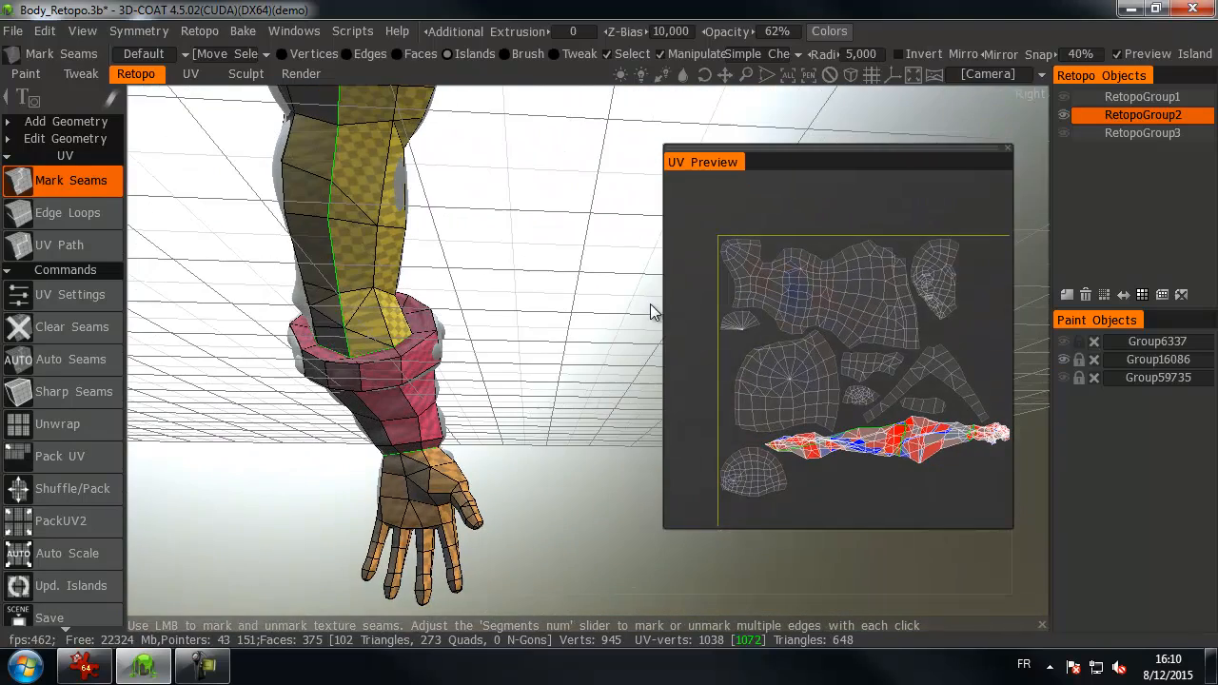
pyautogui.click(355, 361)
pyautogui.moveTo(361, 378)
pyautogui.keyDown('alt'); pyautogui.mouseDown()
pyautogui.moveTo(377, 378)
pyautogui.moveTo(378, 355)
pyautogui.moveTo(380, 373)
pyautogui.mouseUp(); pyautogui.keyUp('alt')
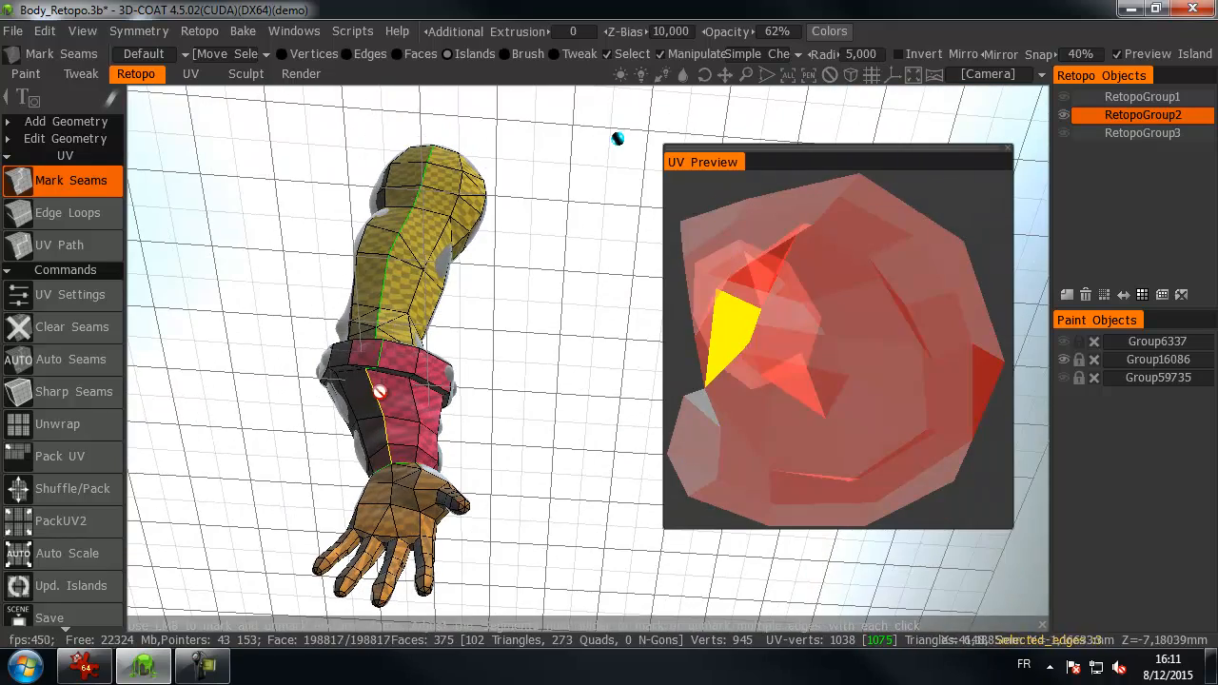
pyautogui.keyDown('alt'); pyautogui.moveTo(498, 413); pyautogui.dragTo(341, 516); pyautogui.keyUp('alt')
pyautogui.keyDown('alt'); pyautogui.moveTo(340, 517); pyautogui.dragTo(339, 386, button='middle'); pyautogui.keyUp('alt')
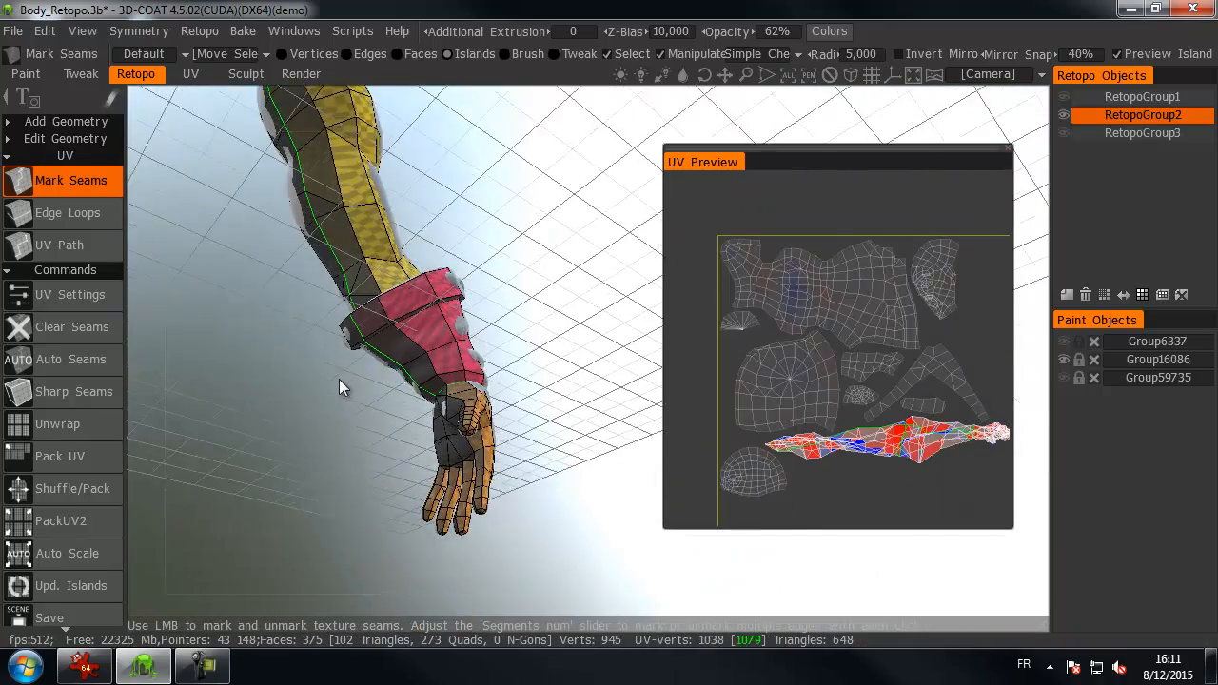
# - Mark short seams across the tips of the index, middle, ring and little fingers
pyautogui.keyDown('alt'); pyautogui.moveTo(339, 387); pyautogui.dragTo(394, 370, button='right'); pyautogui.keyUp('alt')
pyautogui.keyDown('alt'); pyautogui.moveTo(394, 370); pyautogui.dragTo(461, 372); pyautogui.keyUp('alt')
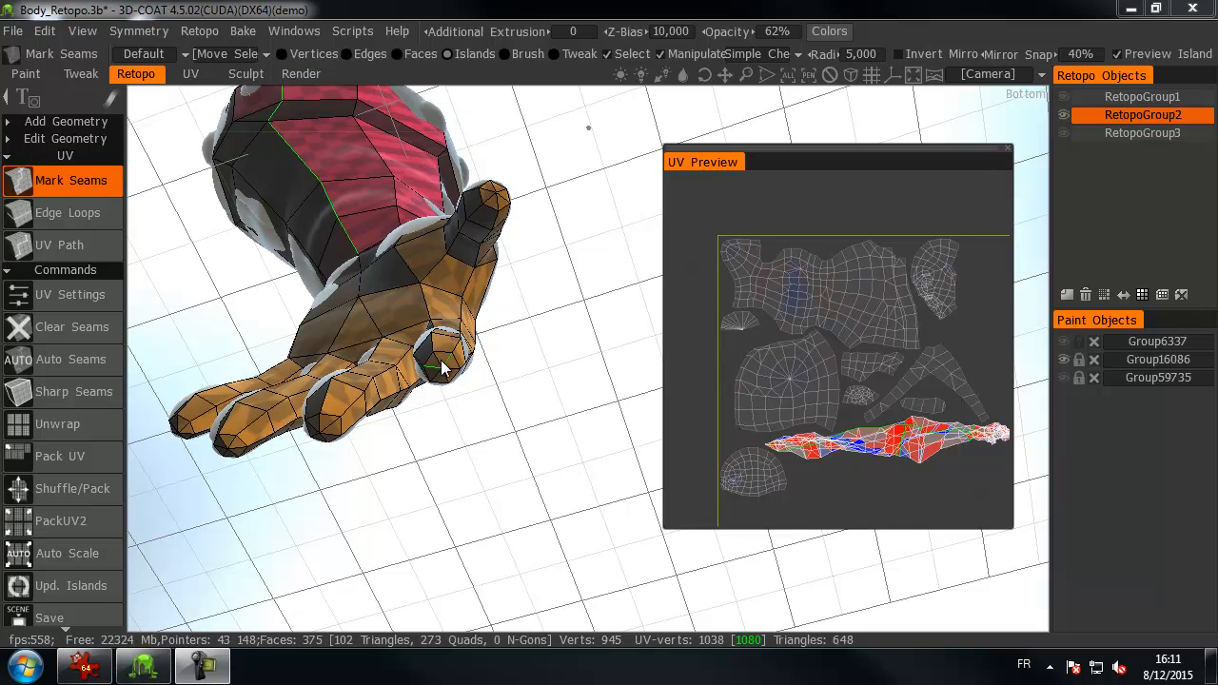
pyautogui.moveTo(468, 489); pyautogui.dragTo(524, 467)
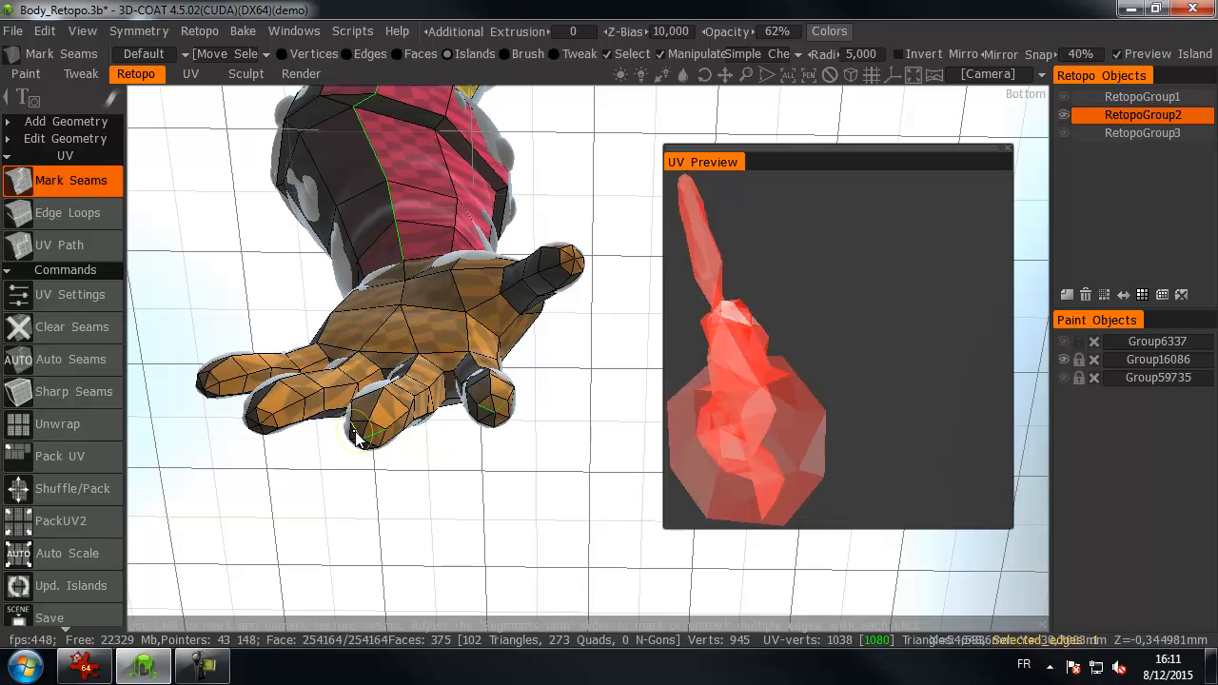
pyautogui.moveTo(289, 503); pyautogui.dragTo(552, 440)
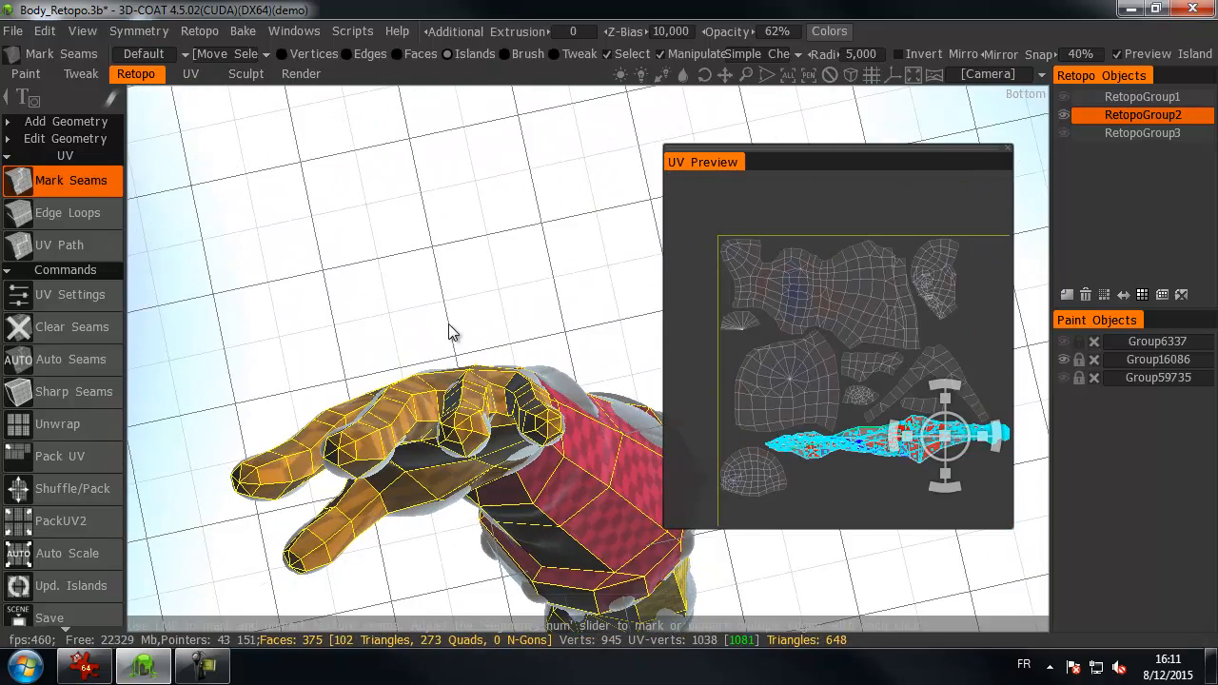
pyautogui.click(465, 433)
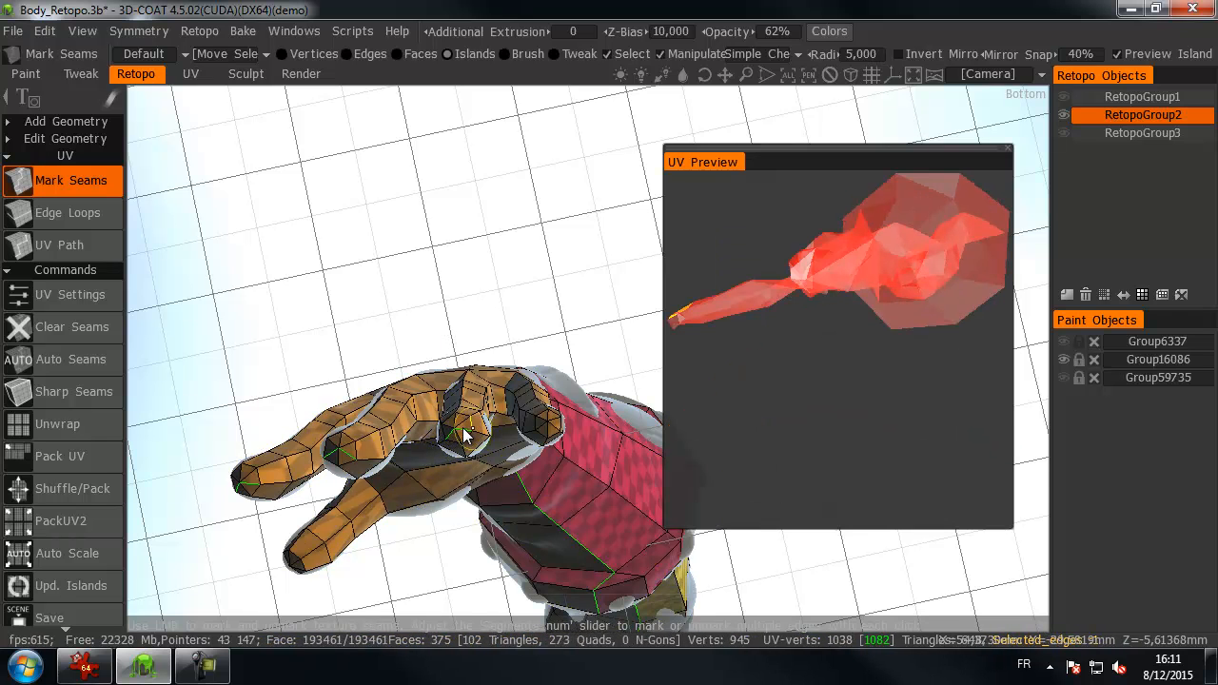
pyautogui.click(554, 425)
pyautogui.keyDown('alt'); pyautogui.moveTo(550, 425); pyautogui.dragTo(582, 411); pyautogui.keyUp('alt')
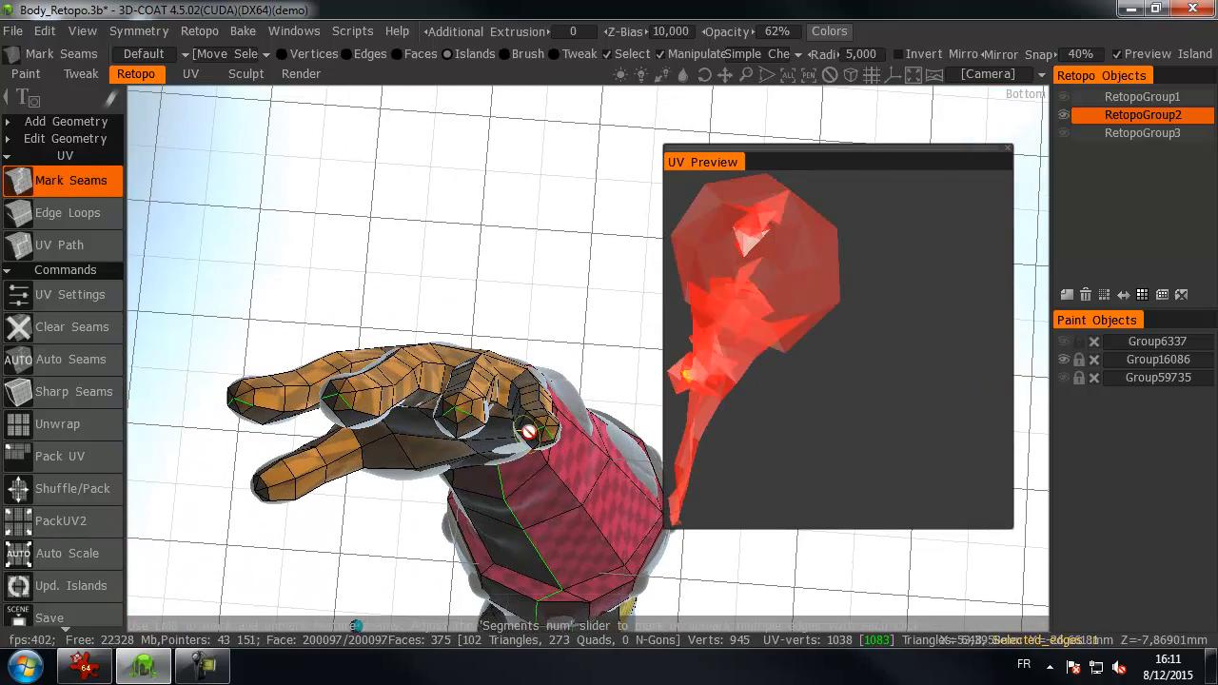
# - Mark seams along the sides of the little and ring fingers, joining them in the gap between the two fingers
pyautogui.click(502, 405)
pyautogui.keyDown('alt'); pyautogui.moveTo(501, 405); pyautogui.dragTo(316, 482); pyautogui.keyUp('alt')
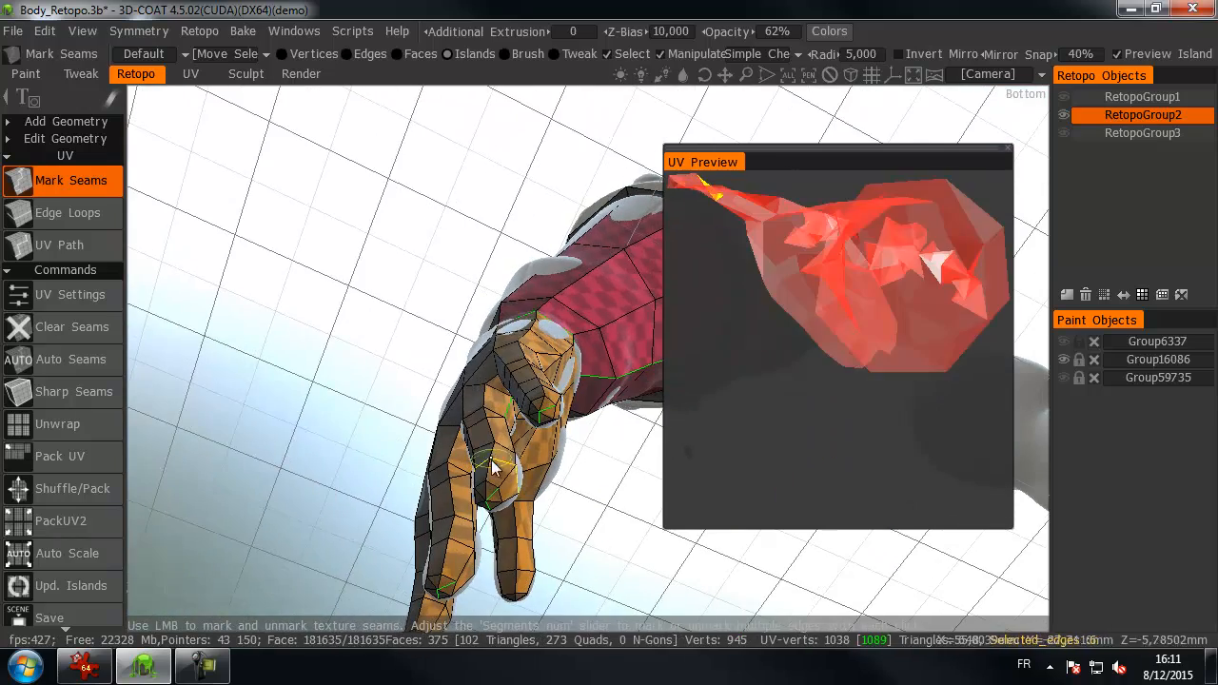
pyautogui.click(504, 472)
pyautogui.keyDown('alt'); pyautogui.moveTo(504, 473); pyautogui.dragTo(552, 485); pyautogui.keyUp('alt')
pyautogui.click(479, 400)
pyautogui.click(498, 356)
pyautogui.click(485, 344)
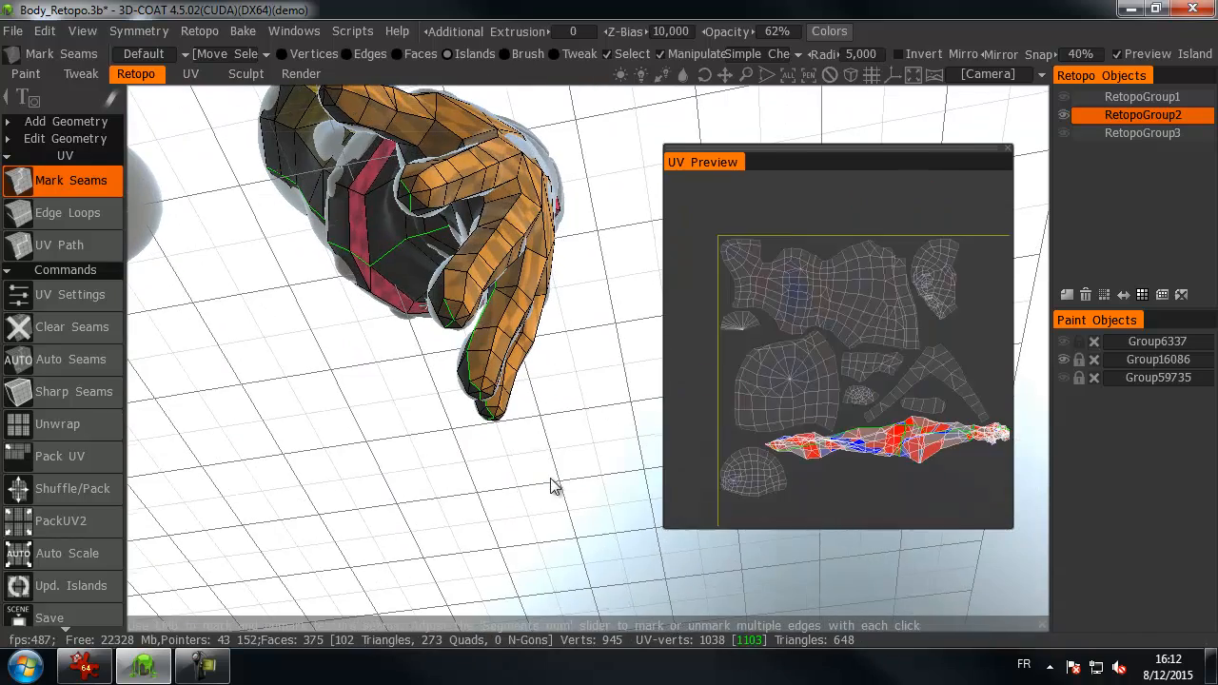
# - Extend the hand seam along the sides of the middle and index fingers and through the gaps between them
pyautogui.click(443, 286)
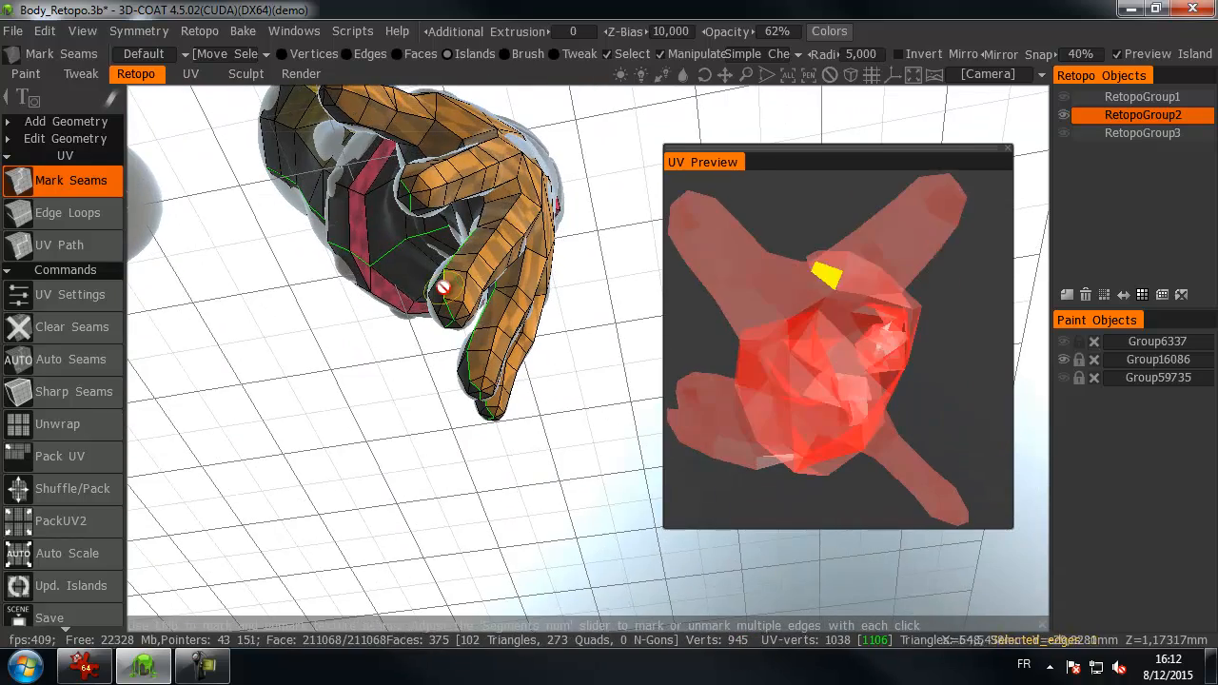
pyautogui.click(486, 211)
pyautogui.keyDown('alt'); pyautogui.moveTo(486, 211); pyautogui.dragTo(513, 430); pyautogui.keyUp('alt')
pyautogui.click(469, 198)
pyautogui.click(474, 286)
# - Continue the hand seam from the index finger along the thumb and up to the wrist
pyautogui.keyDown('alt'); pyautogui.moveTo(409, 305); pyautogui.dragTo(361, 330); pyautogui.keyUp('alt')
pyautogui.click(459, 275)
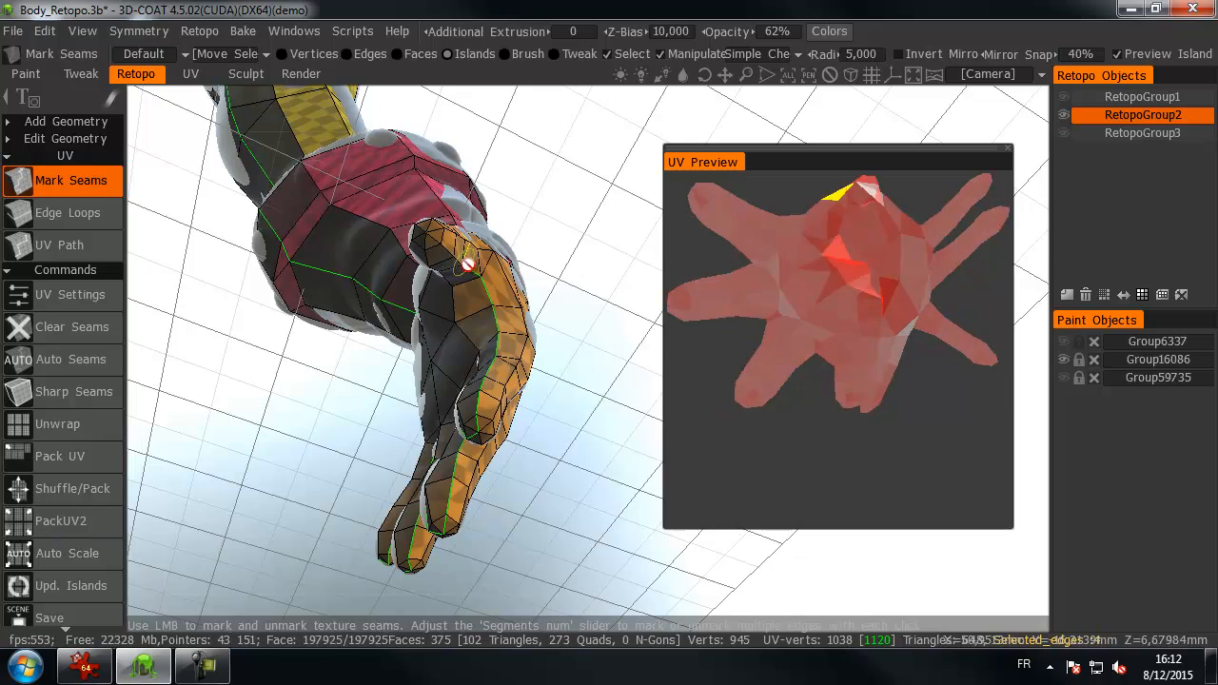
pyautogui.click(454, 258)
pyautogui.keyDown('alt'); pyautogui.moveTo(429, 264); pyautogui.dragTo(575, 380); pyautogui.keyUp('alt')
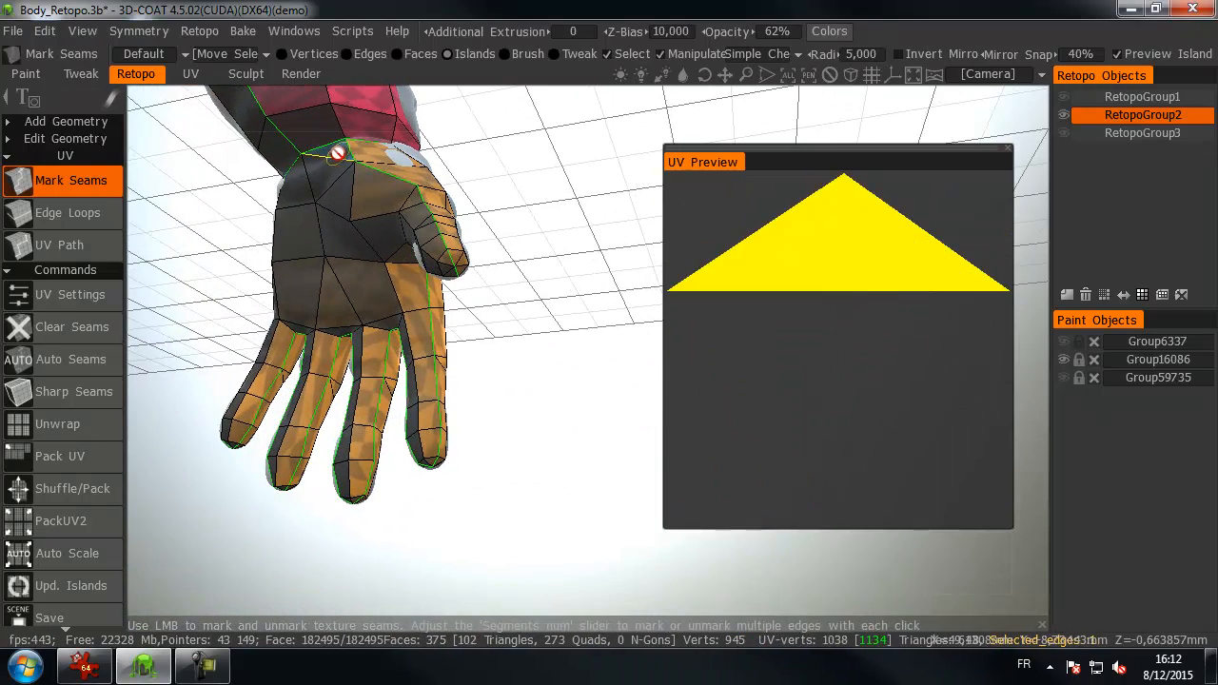
# - Check the hand seams from several sides, and unwrap RetopoGroup2's upper arm, cuff and hand islands
pyautogui.keyDown('alt'); pyautogui.moveTo(525, 340); pyautogui.dragTo(365, 372); pyautogui.keyUp('alt')
pyautogui.keyDown('alt'); pyautogui.moveTo(365, 373); pyautogui.dragTo(290, 390, button='middle'); pyautogui.keyUp('alt')
pyautogui.keyDown('alt'); pyautogui.moveTo(476, 398); pyautogui.dragTo(189, 397); pyautogui.keyUp('alt')
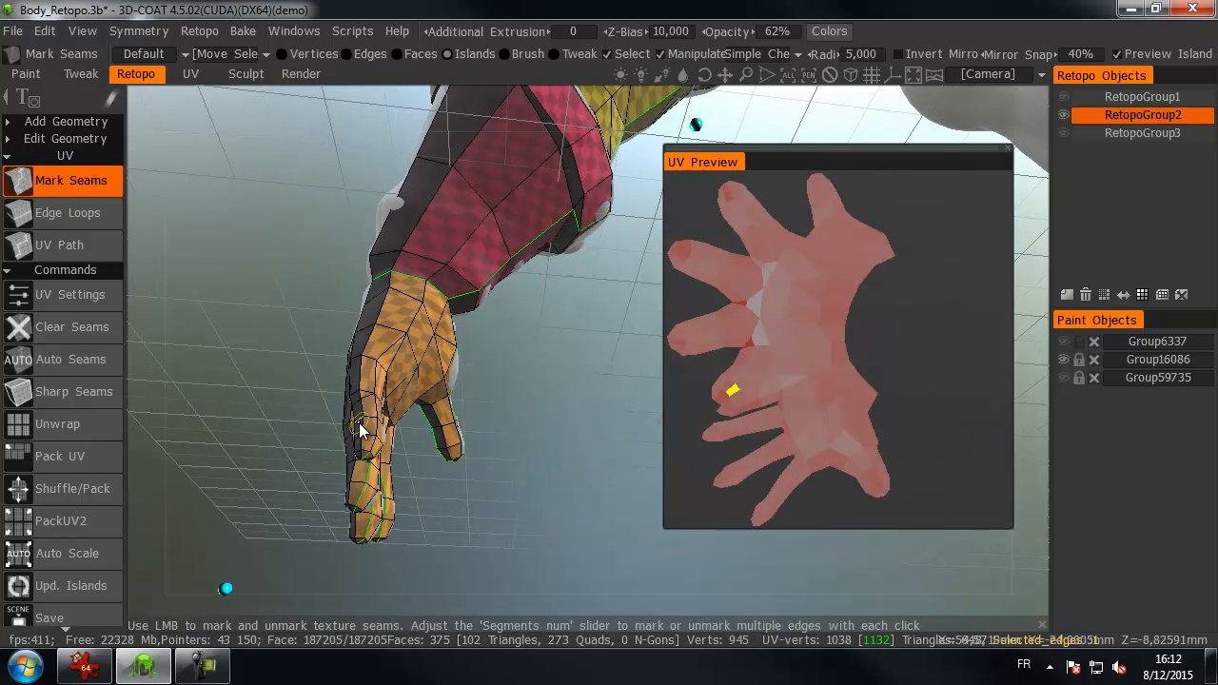
pyautogui.keyDown('alt'); pyautogui.moveTo(364, 418); pyautogui.dragTo(378, 384, button='middle'); pyautogui.keyUp('alt')
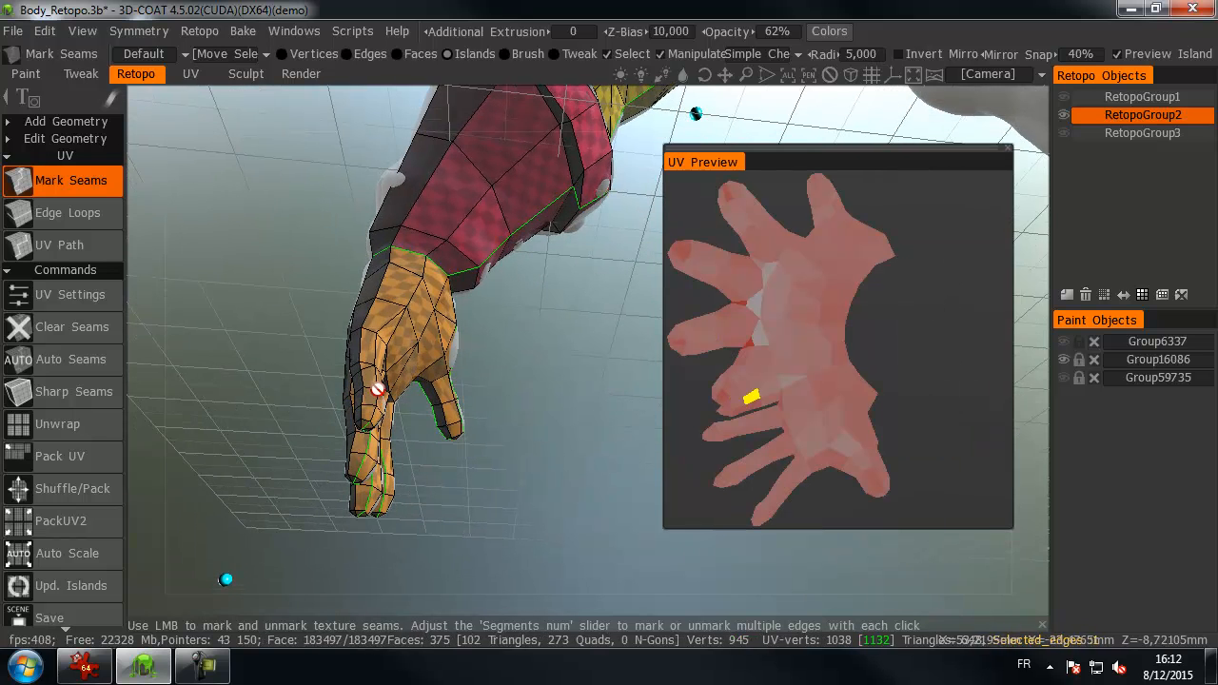
pyautogui.scroll(1, 398, 388)
pyautogui.scroll(-1, 402, 389)
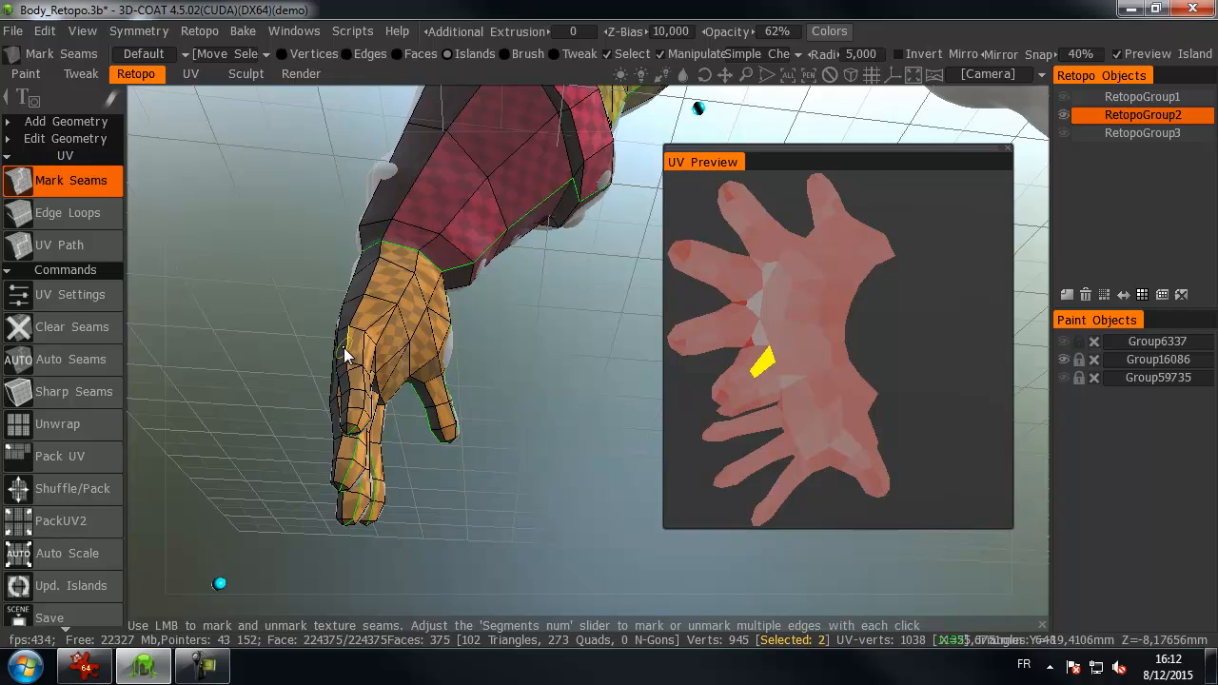
pyautogui.moveTo(302, 289); pyautogui.dragTo(490, 358)
pyautogui.moveTo(490, 358); pyautogui.dragTo(335, 350, button='right')
pyautogui.moveTo(335, 357); pyautogui.dragTo(582, 462)
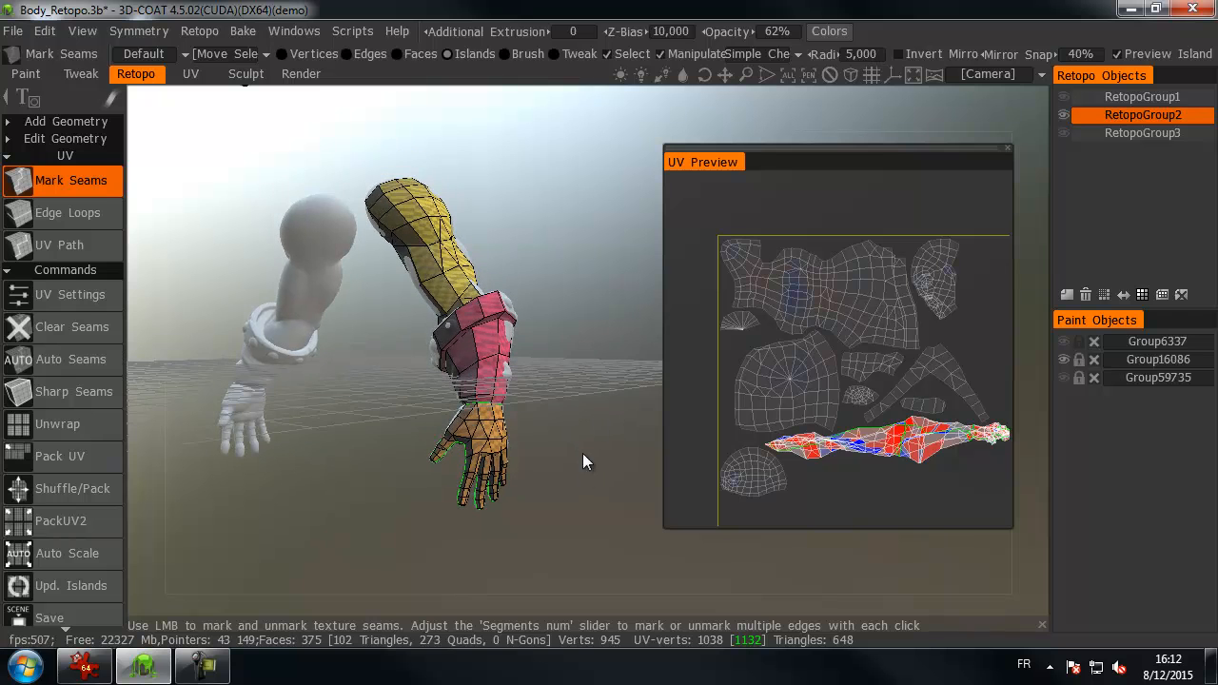
pyautogui.click(78, 424)
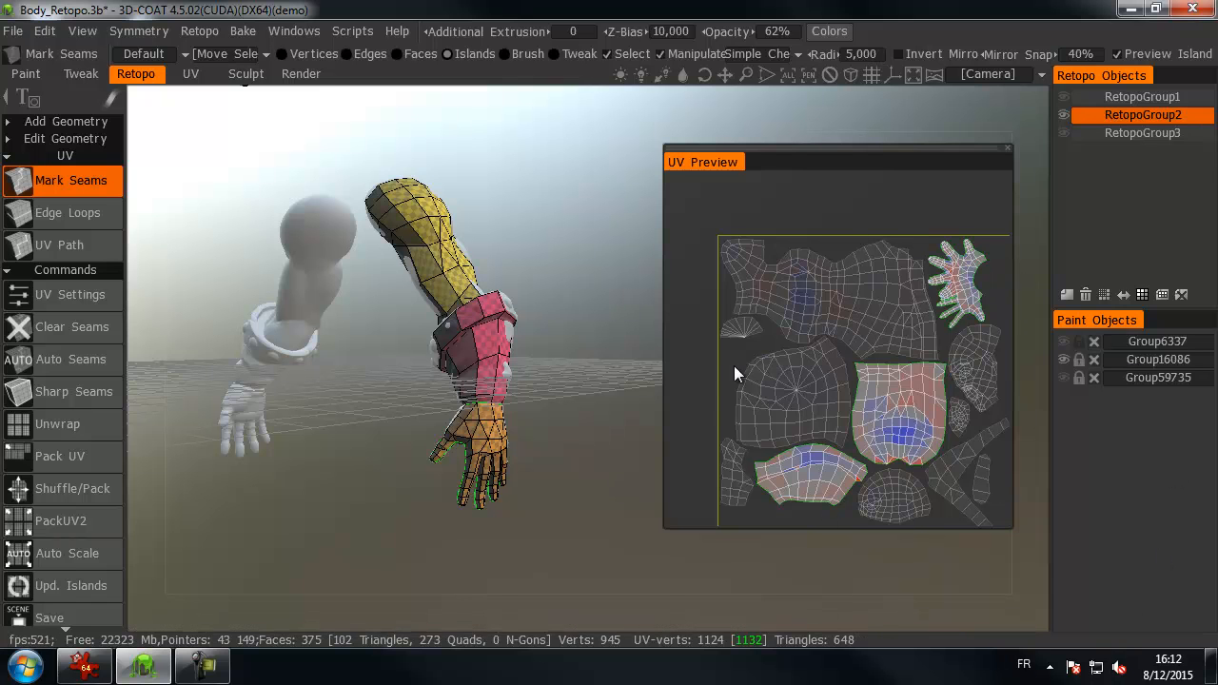
# - Show RetopoGroup1 and RetopoGroup3 again, together with the Group6337 paint object
pyautogui.click(1064, 96)
pyautogui.click(1064, 133)
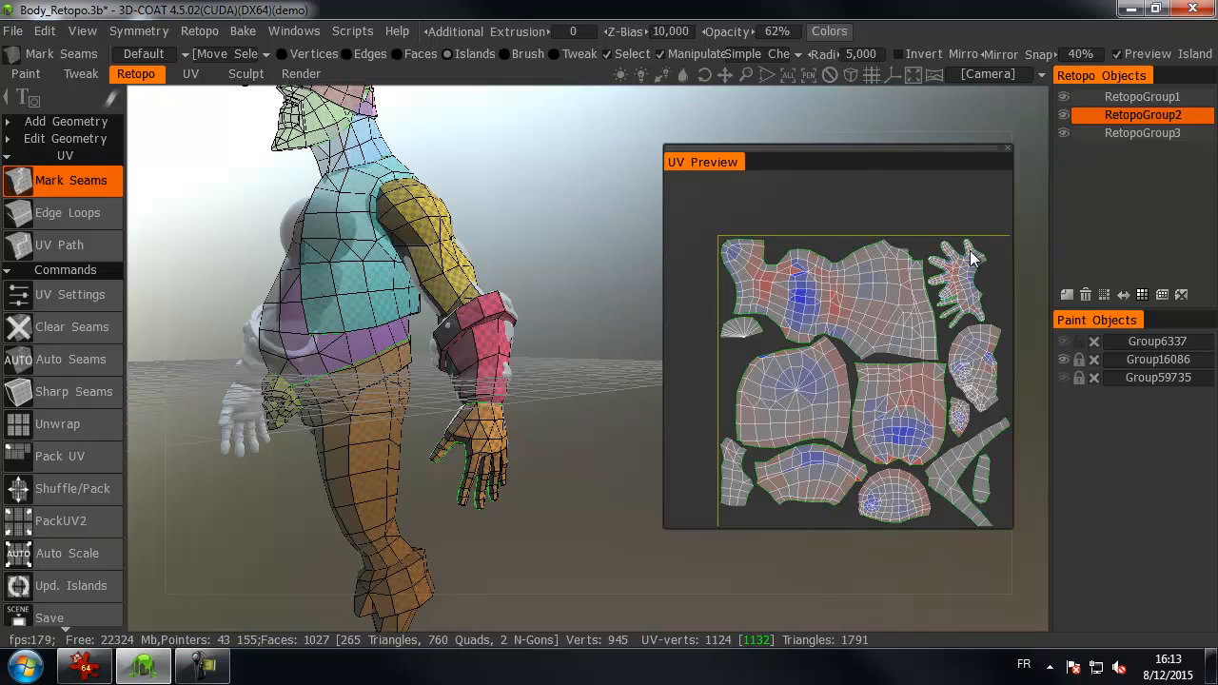
pyautogui.moveTo(581, 247); pyautogui.dragTo(559, 224)
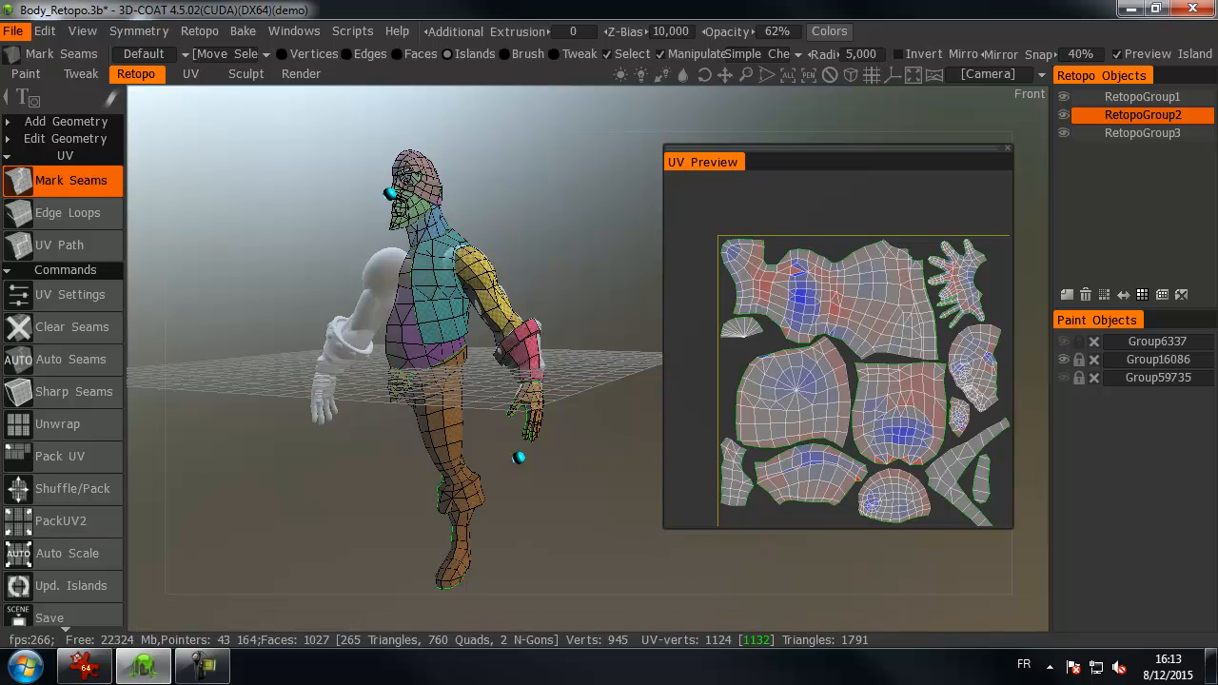
pyautogui.moveTo(462, 198); pyautogui.dragTo(514, 314)
pyautogui.scroll(3, 574, 289)
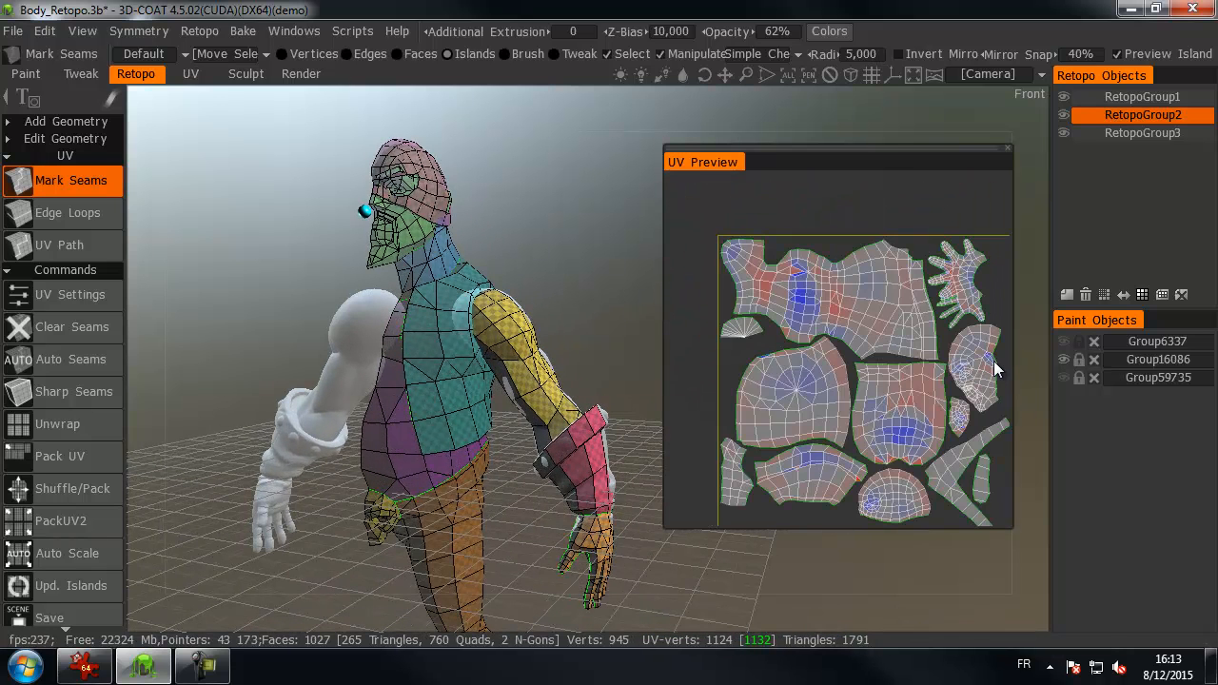
pyautogui.click(1064, 342)
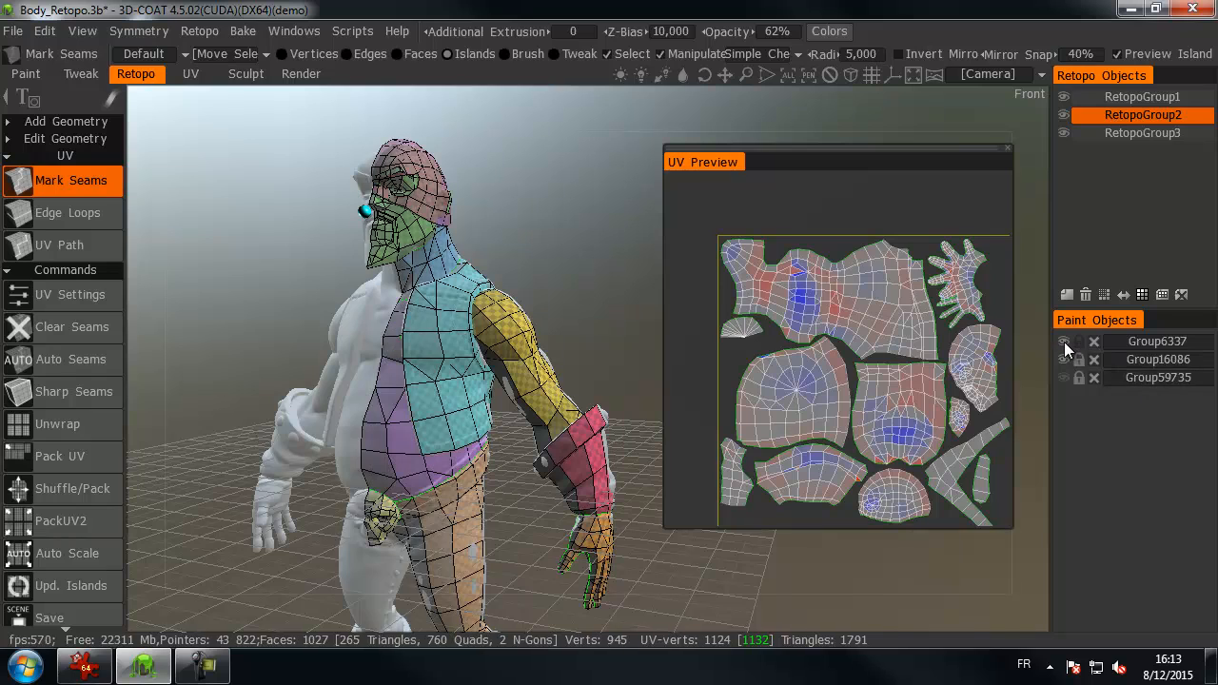
pyautogui.moveTo(609, 250)
pyautogui.mouseDown()
pyautogui.moveTo(527, 284)
pyautogui.moveTo(560, 298)
pyautogui.moveTo(546, 242)
pyautogui.moveTo(559, 222)
pyautogui.moveTo(539, 223)
pyautogui.moveTo(536, 196)
pyautogui.mouseUp()
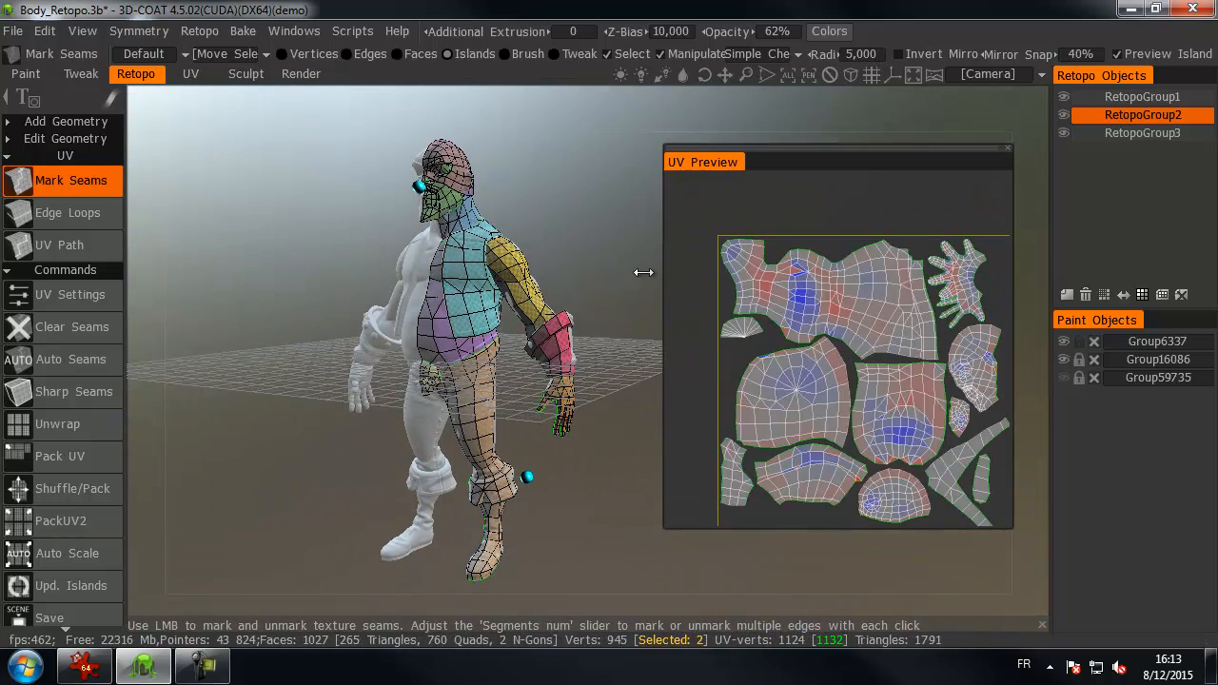
# - Make RetopoGroup1 the active group and enable X-axis mirror symmetry in global space
pyautogui.click(1125, 98)
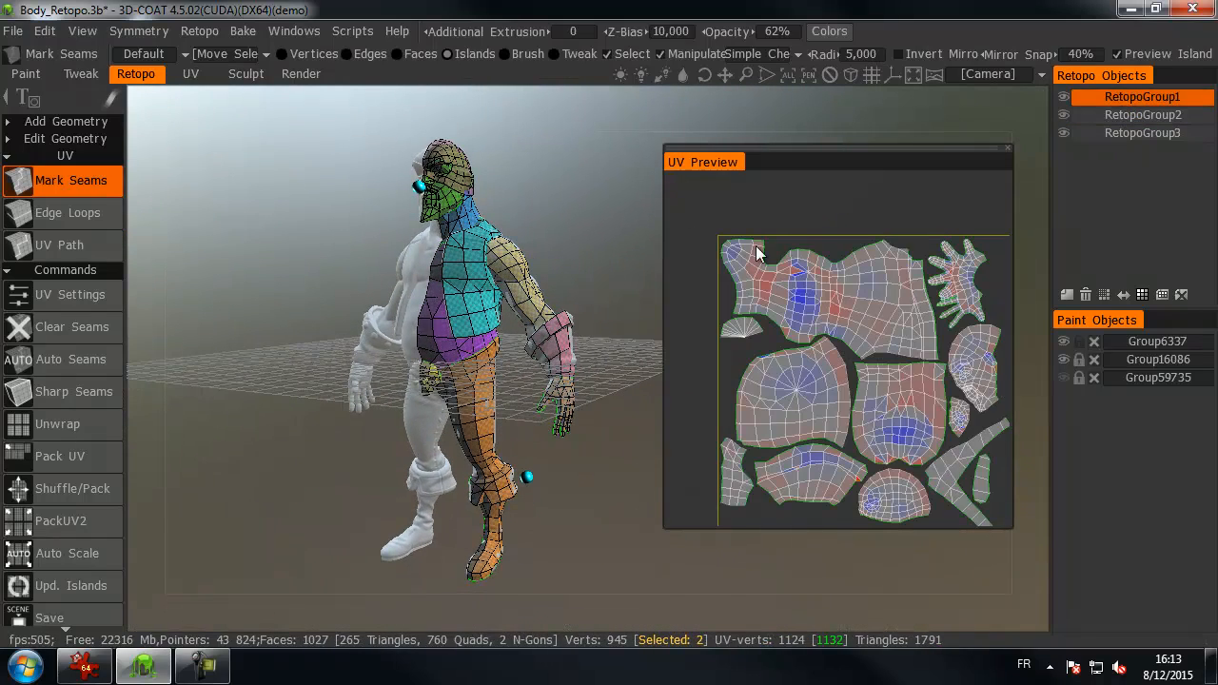
pyautogui.moveTo(607, 193); pyautogui.dragTo(590, 186, button='middle')
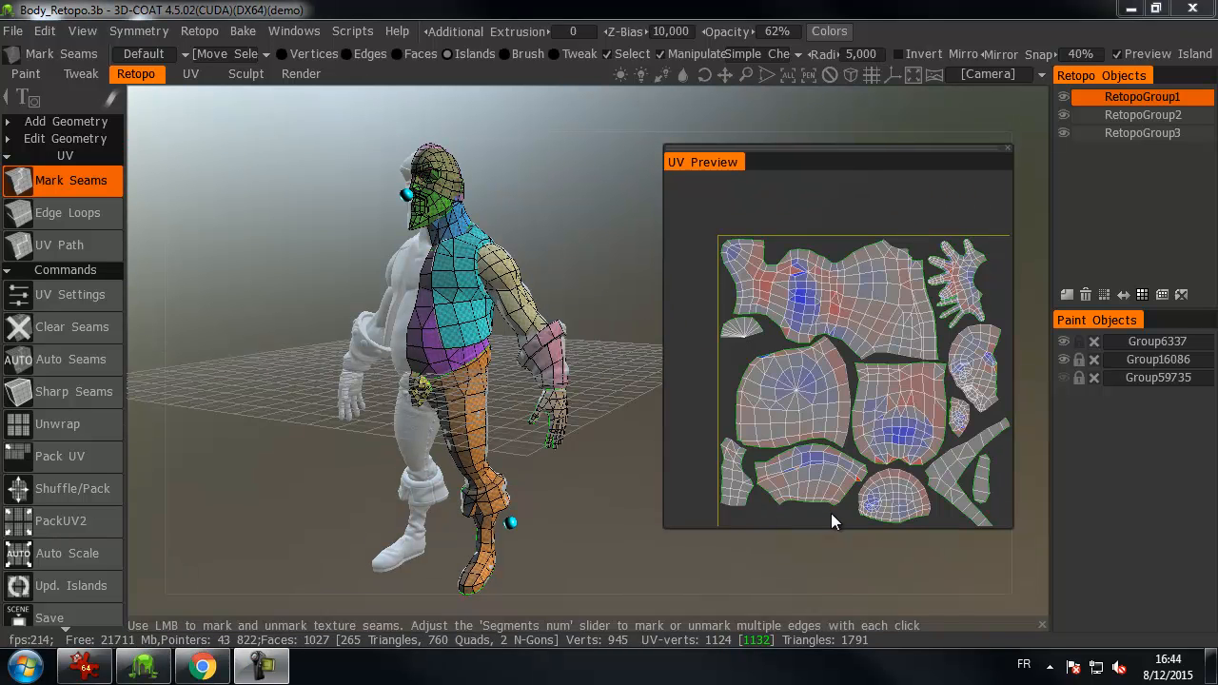
pyautogui.scroll(-3, 815, 329)
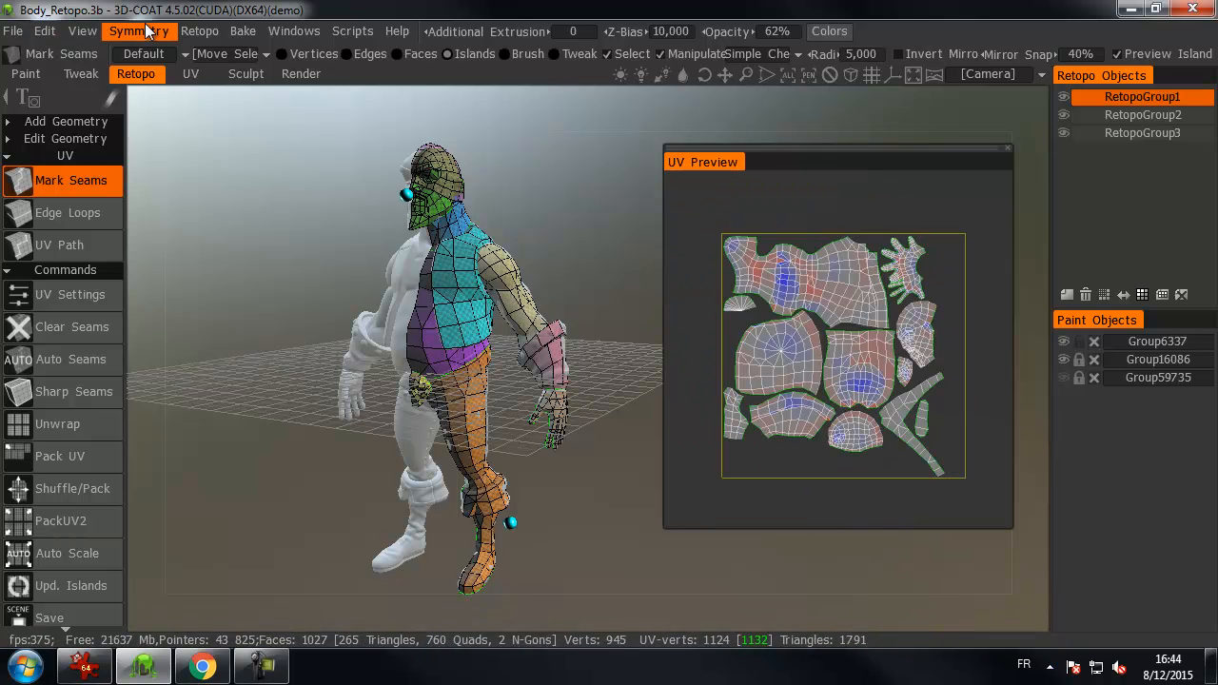
pyautogui.click(146, 31)
pyautogui.click(155, 96)
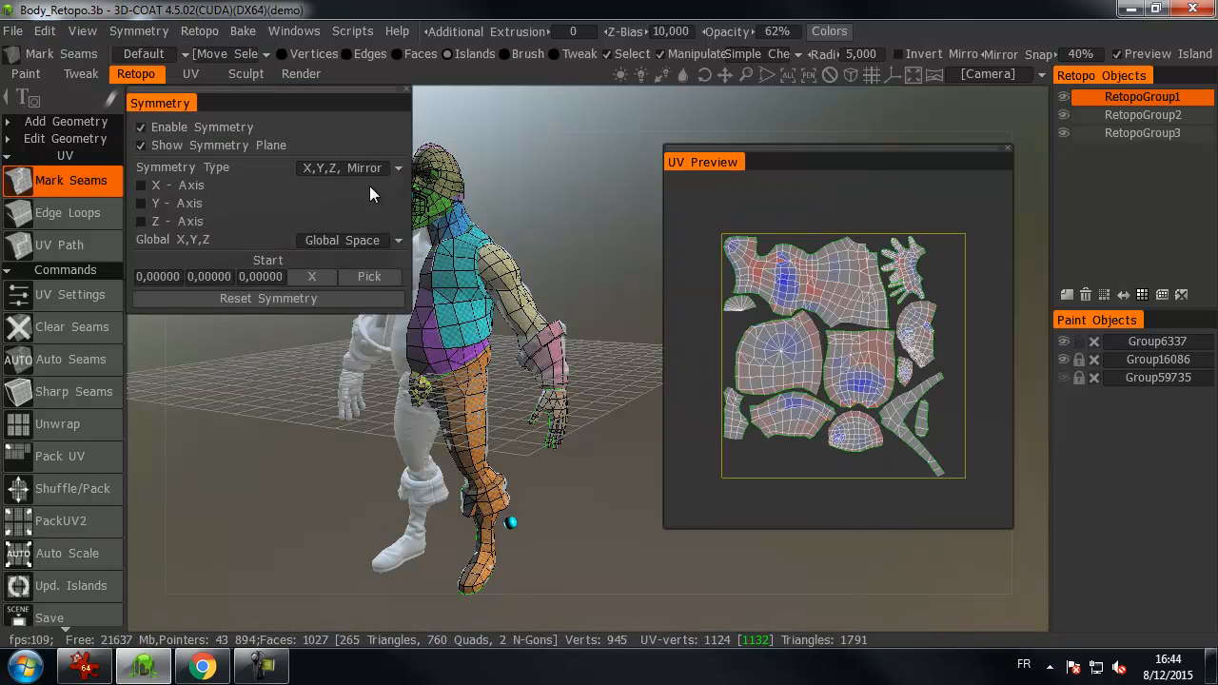
pyautogui.click(155, 187)
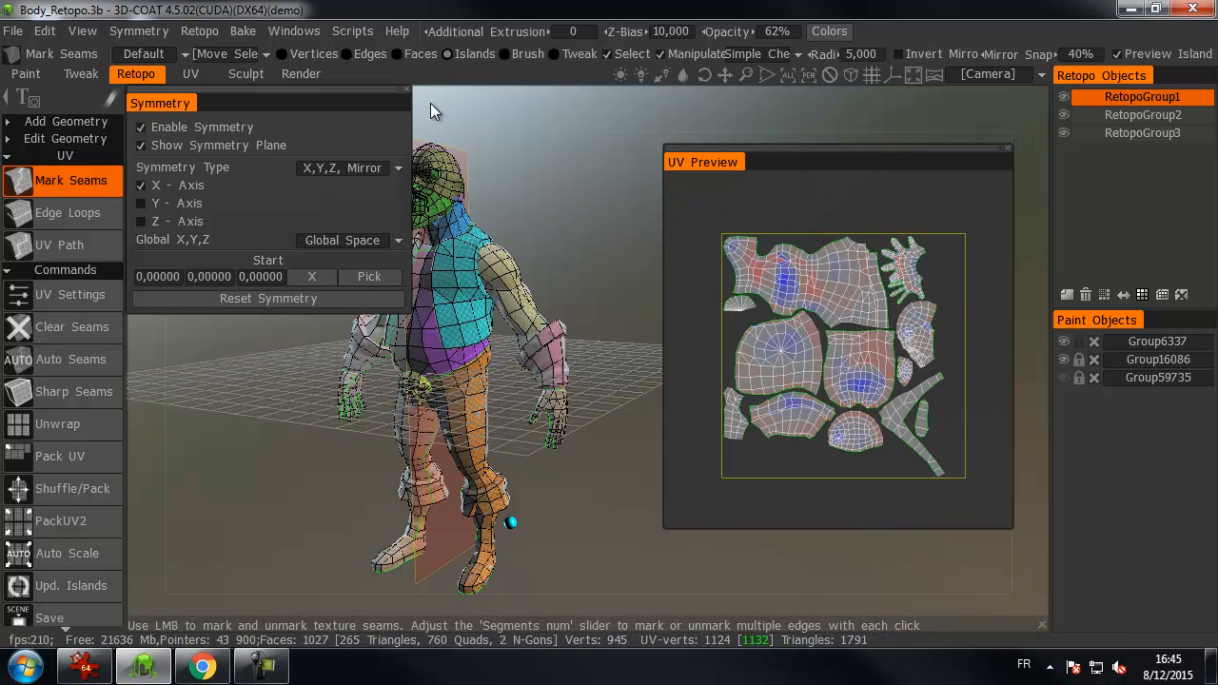
pyautogui.click(407, 88)
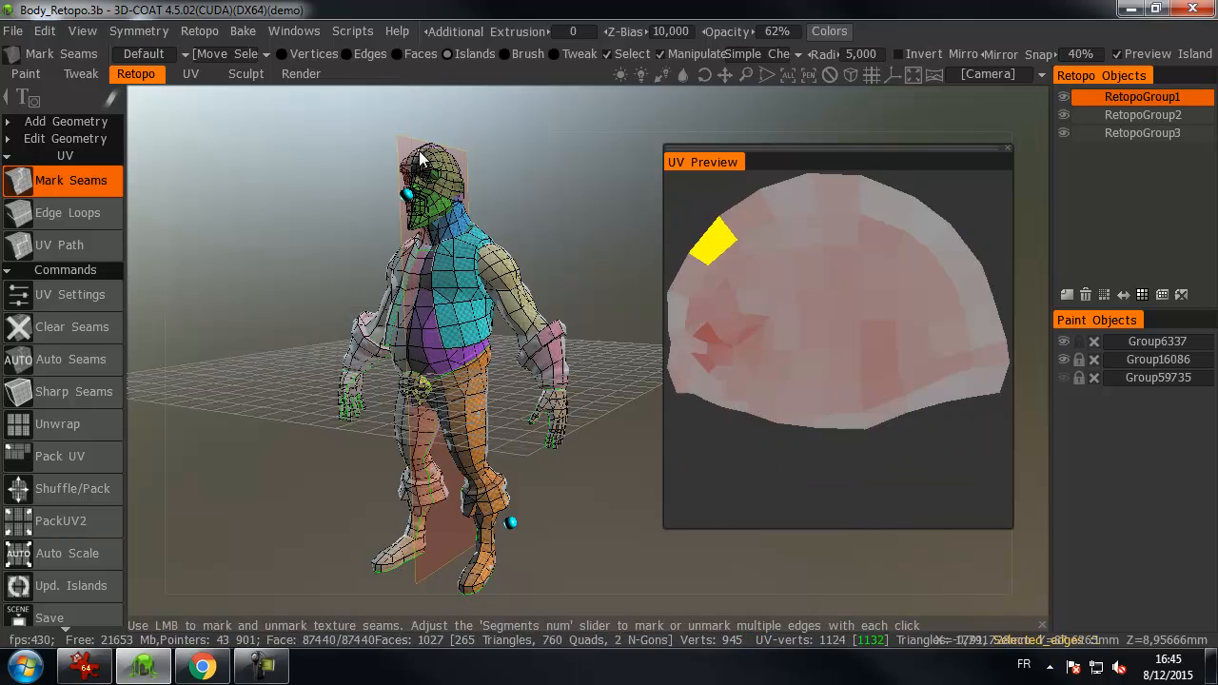
# - Examine the front of the torso along the symmetry plane, briefly hiding RetopoGroup1 for comparison
pyautogui.scroll(5, 327, 225)
pyautogui.keyDown('alt'); pyautogui.moveTo(419, 242); pyautogui.dragTo(476, 239); pyautogui.keyUp('alt')
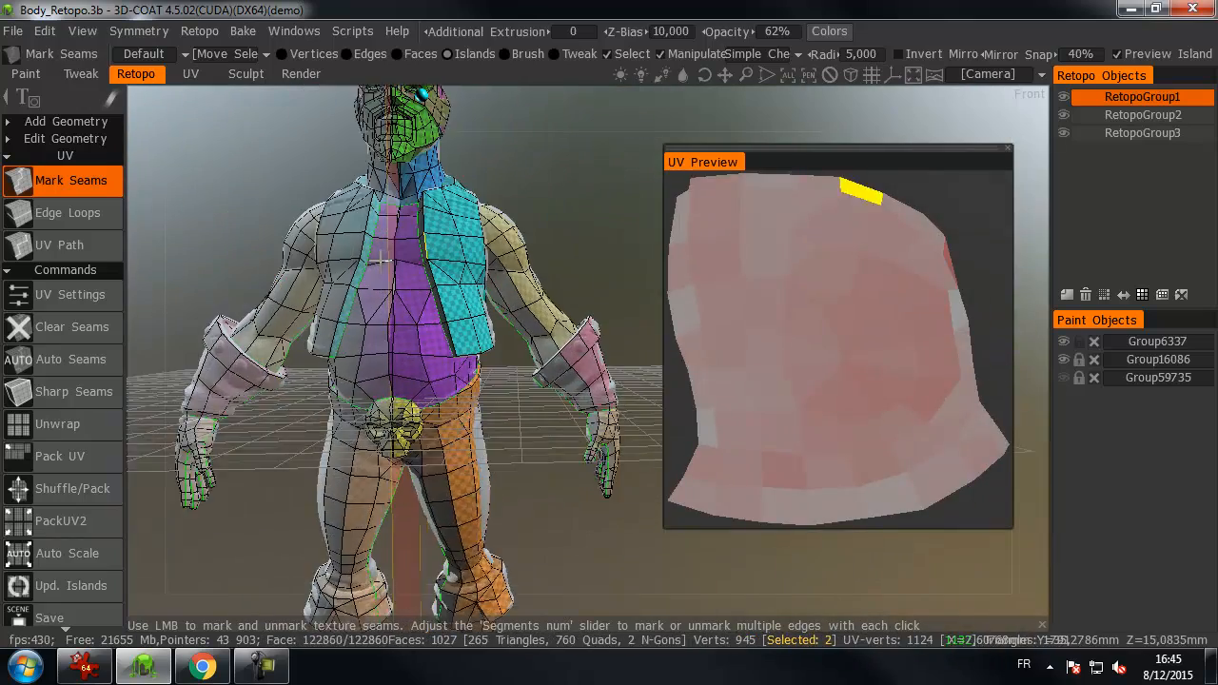
pyautogui.scroll(3, 483, 238)
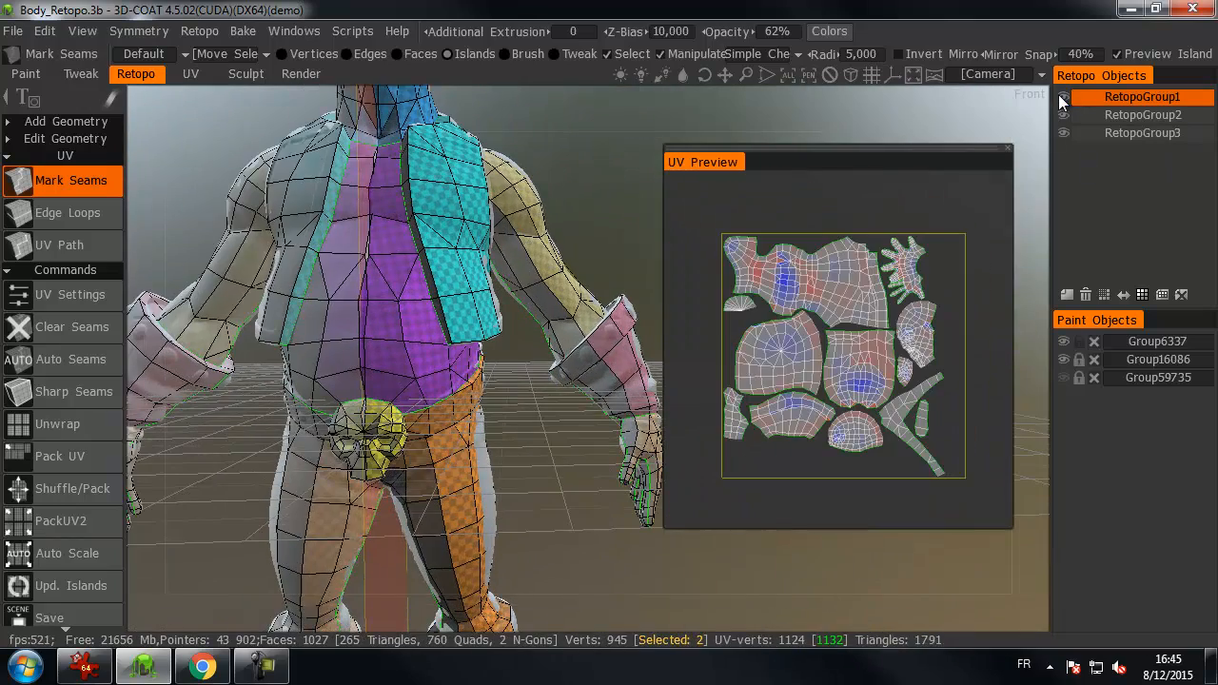
pyautogui.click(1061, 96)
pyautogui.click(1061, 96)
pyautogui.moveTo(533, 263); pyautogui.dragTo(609, 271, button='middle')
pyautogui.scroll(3, 549, 272)
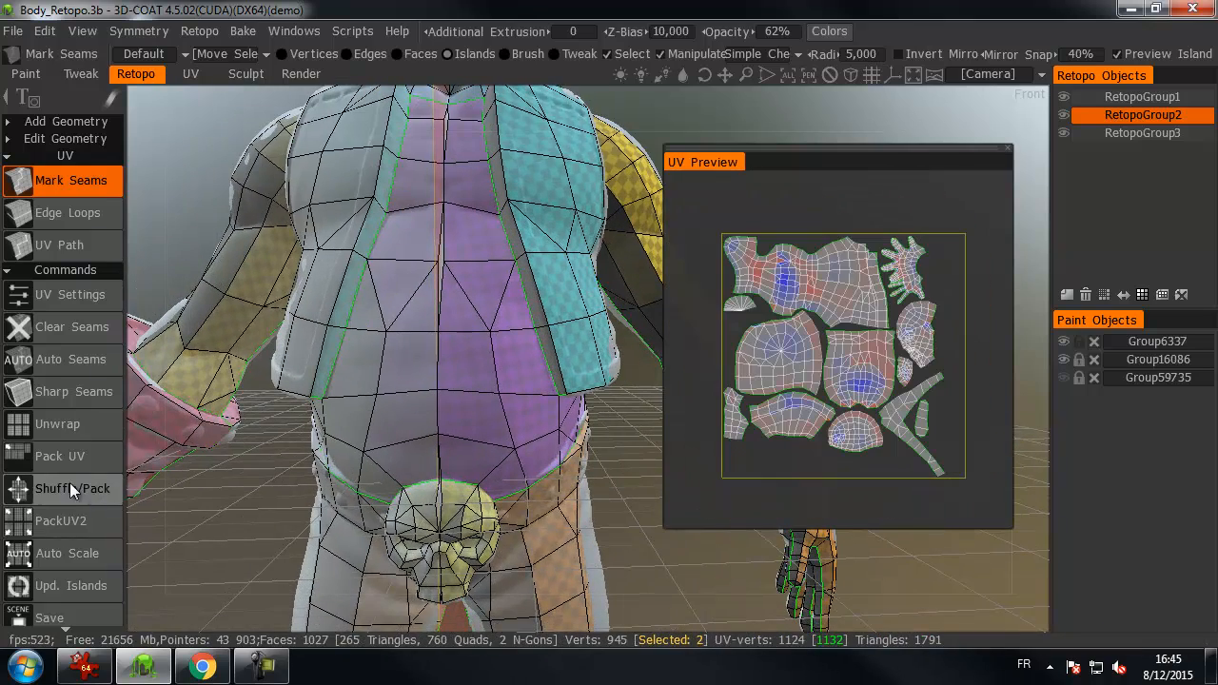
# - Switch to the retopo Brush with a radius of 17,102 and make RetopoGroup1 the active group
pyautogui.click(75, 121)
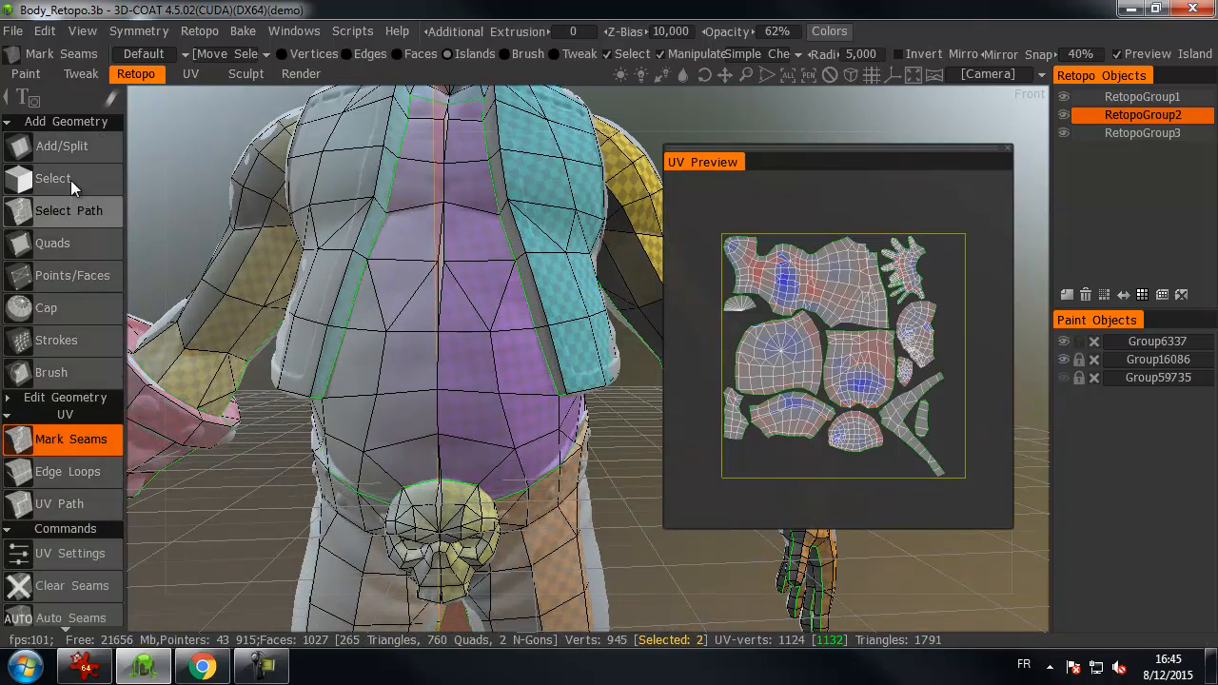
pyautogui.click(61, 373)
pyautogui.moveTo(474, 260); pyautogui.dragTo(479, 262, button='right')
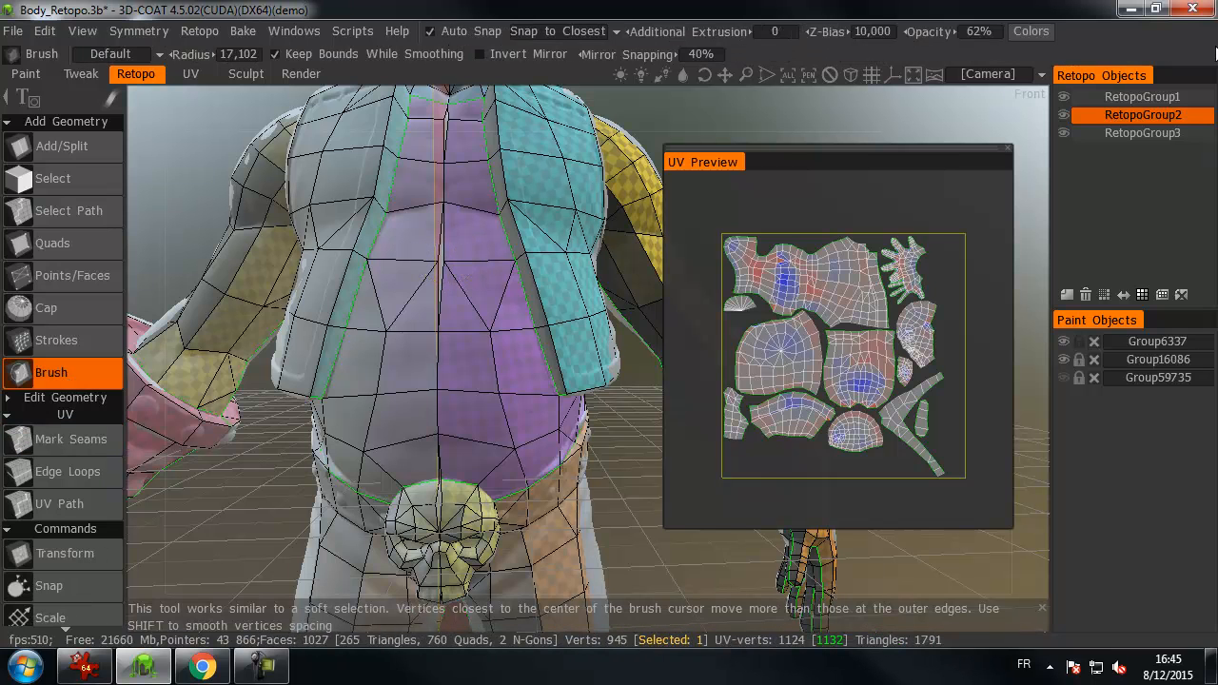
pyautogui.click(1146, 97)
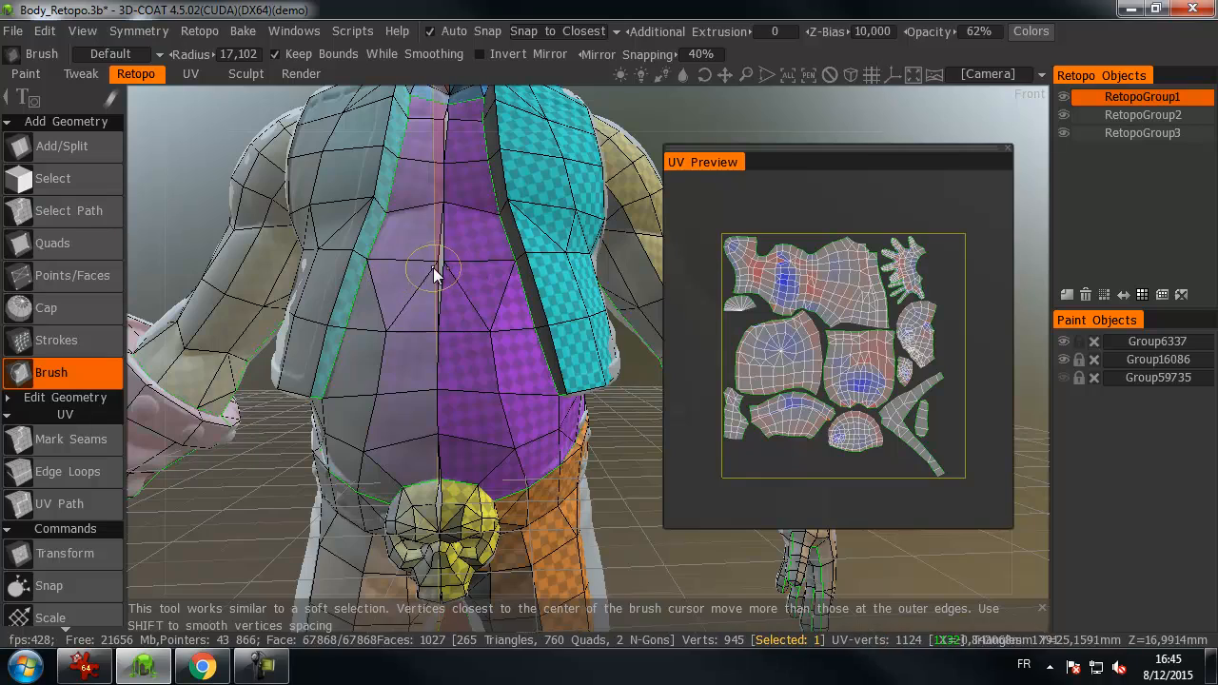
# - Follow RetopoGroup1's centre line from the chest up to the chin, reducing the Brush radius to 5,453
pyautogui.keyDown('alt'); pyautogui.moveTo(460, 194); pyautogui.dragTo(467, 247, button='middle'); pyautogui.keyUp('alt')
pyautogui.keyDown('alt'); pyautogui.moveTo(467, 247); pyautogui.dragTo(472, 215, button='right'); pyautogui.keyUp('alt')
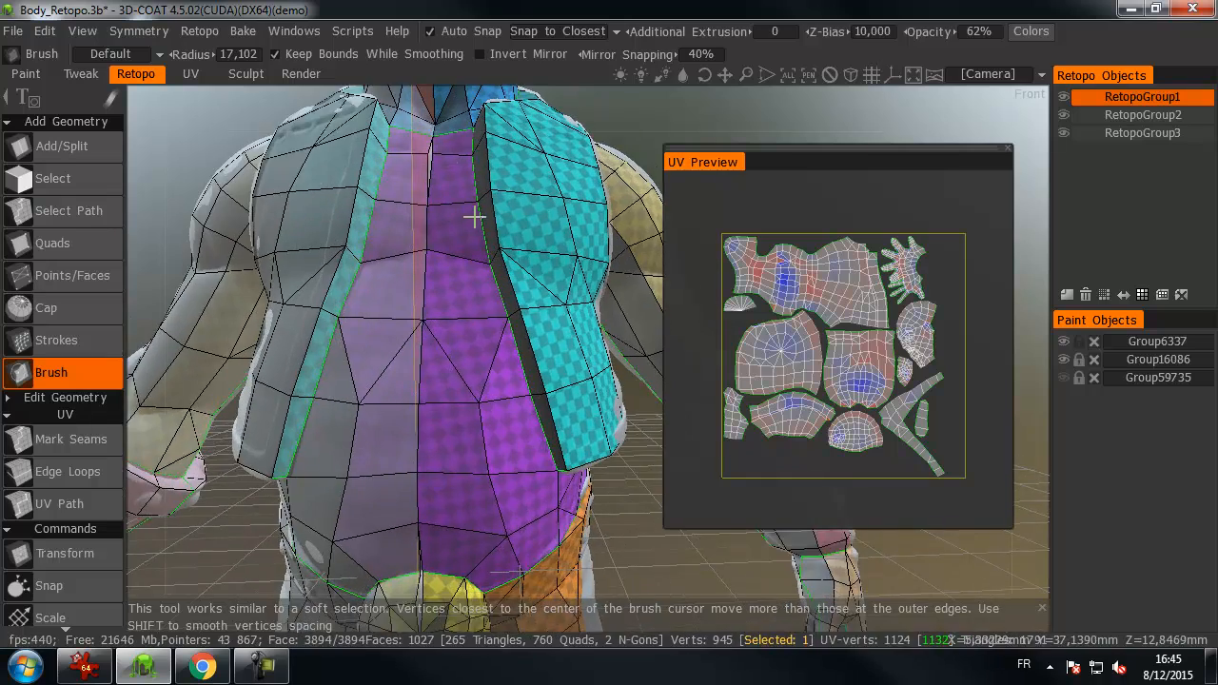
pyautogui.keyDown('alt'); pyautogui.moveTo(473, 215); pyautogui.dragTo(508, 294, button='middle'); pyautogui.keyUp('alt')
pyautogui.keyDown('alt'); pyautogui.moveTo(508, 294); pyautogui.dragTo(501, 248, button='right'); pyautogui.keyUp('alt')
pyautogui.keyDown('alt'); pyautogui.moveTo(478, 177); pyautogui.dragTo(509, 409, button='middle'); pyautogui.keyUp('alt')
pyautogui.keyDown('alt'); pyautogui.moveTo(509, 410); pyautogui.dragTo(495, 215); pyautogui.keyUp('alt')
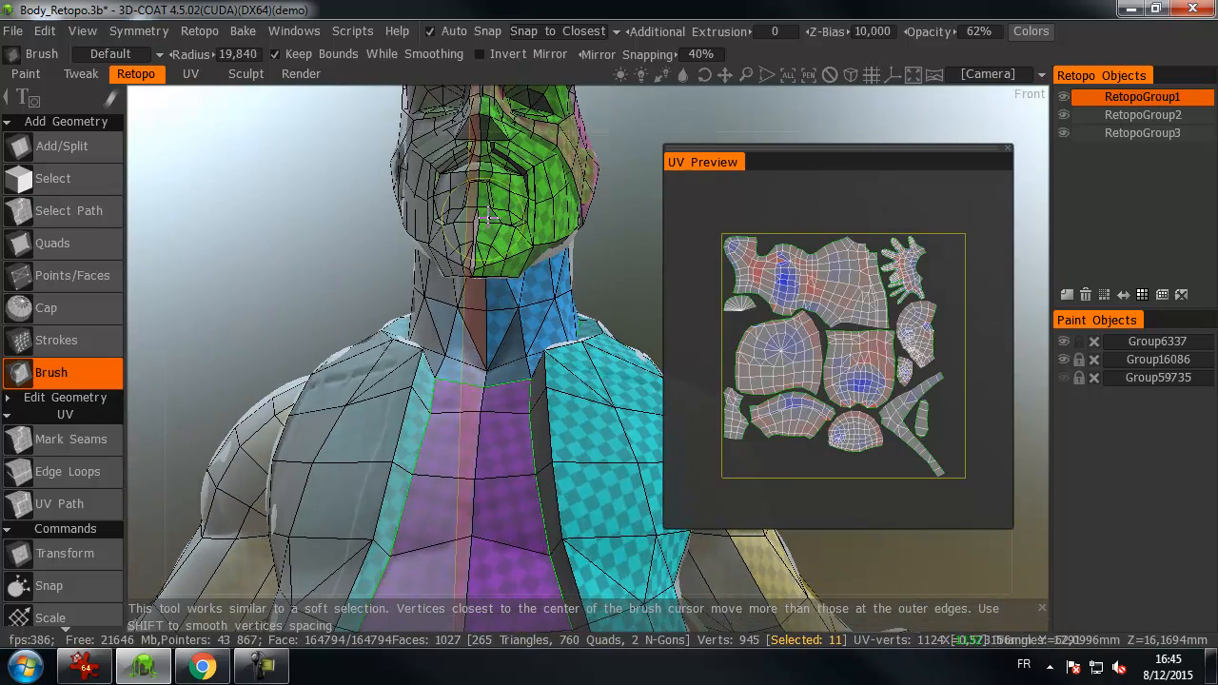
pyautogui.moveTo(451, 203)
pyautogui.keyDown('alt'); pyautogui.mouseDown(button='right')
pyautogui.moveTo(475, 243)
pyautogui.moveTo(459, 242)
pyautogui.mouseUp(button='right'); pyautogui.keyUp('alt')
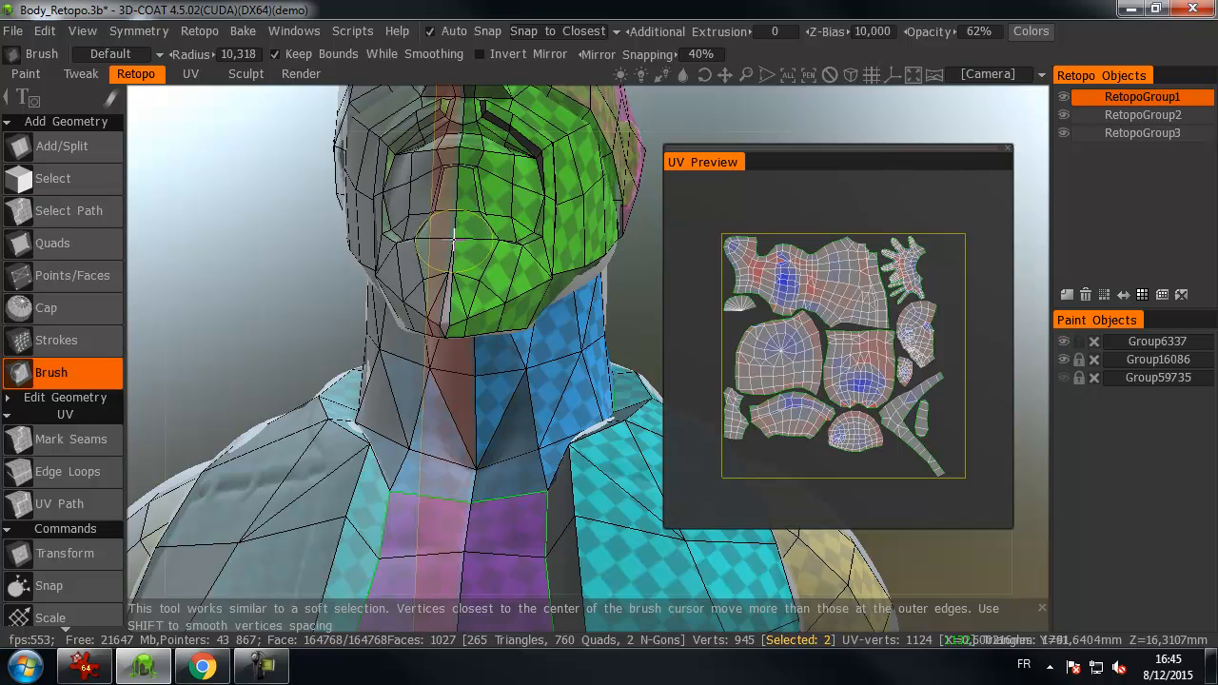
pyautogui.moveTo(470, 277); pyautogui.dragTo(477, 276, button='right')
pyautogui.keyDown('alt'); pyautogui.moveTo(457, 275); pyautogui.dragTo(478, 278); pyautogui.keyUp('alt')
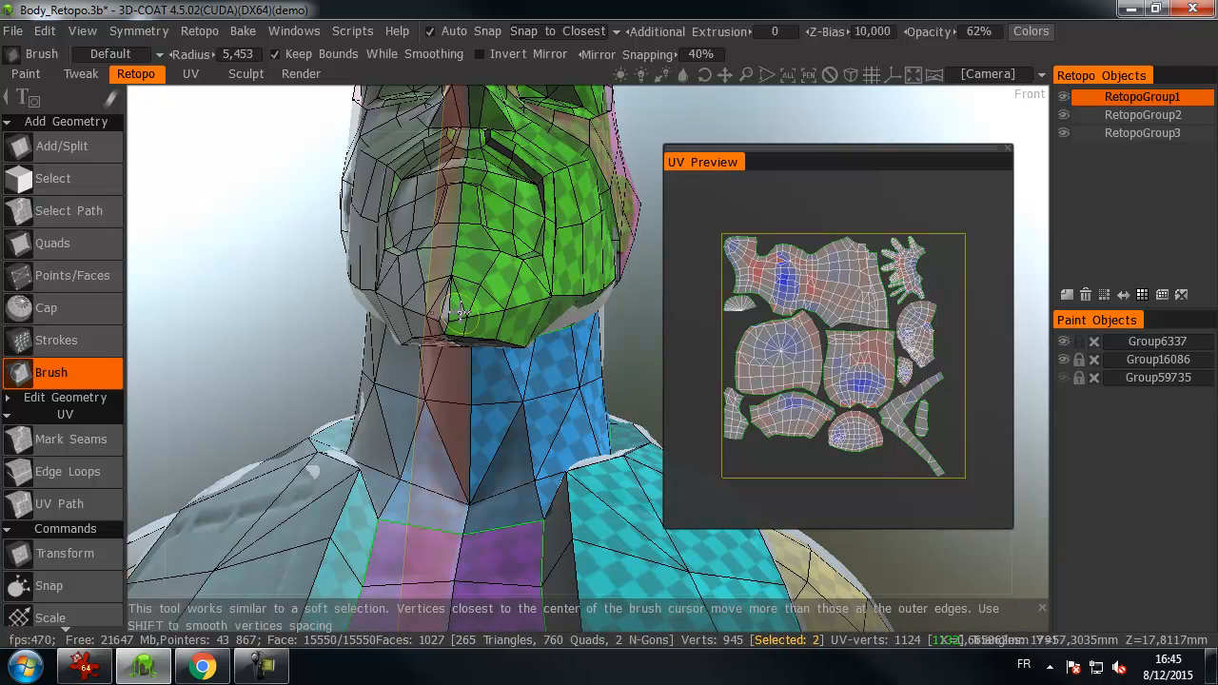
# - Check under the chin and across the face, and hide RetopoGroup2 and RetopoGroup3 to isolate RetopoGroup1
pyautogui.keyDown('alt'); pyautogui.moveTo(454, 333); pyautogui.dragTo(470, 361); pyautogui.keyUp('alt')
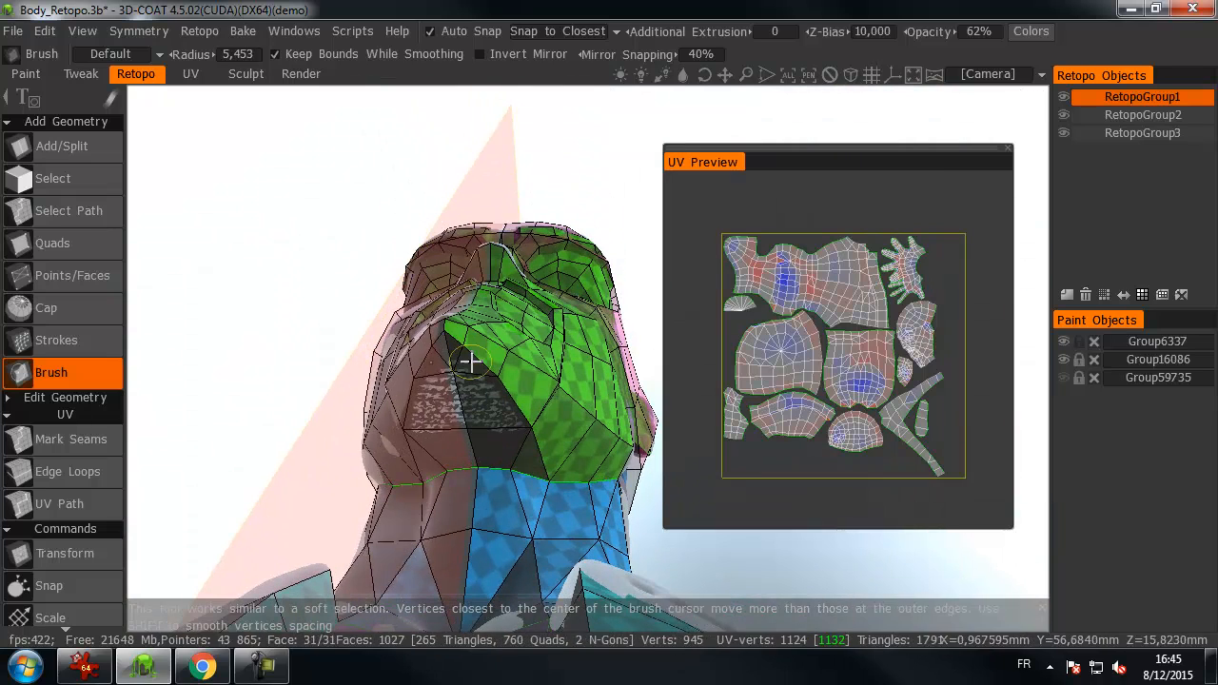
pyautogui.keyDown('alt'); pyautogui.moveTo(568, 335); pyautogui.dragTo(552, 307); pyautogui.keyUp('alt')
pyautogui.keyDown('alt'); pyautogui.moveTo(552, 307); pyautogui.dragTo(546, 388, button='middle'); pyautogui.keyUp('alt')
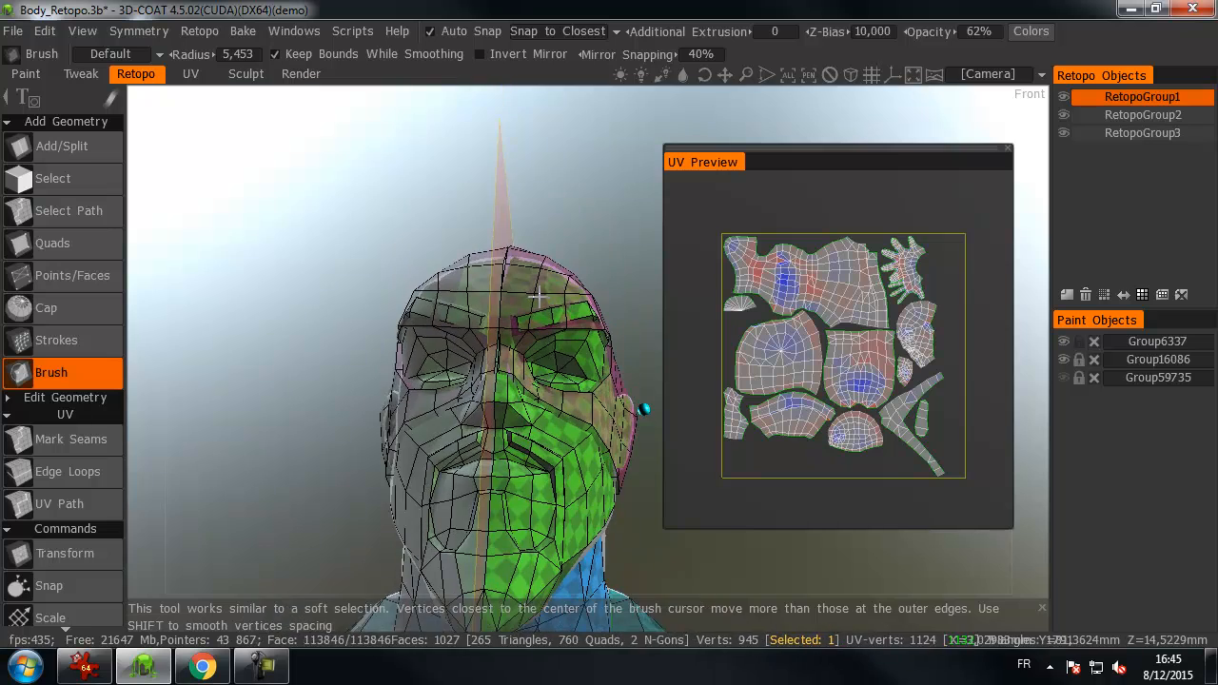
pyautogui.keyDown('alt'); pyautogui.moveTo(537, 297); pyautogui.dragTo(541, 388); pyautogui.keyUp('alt')
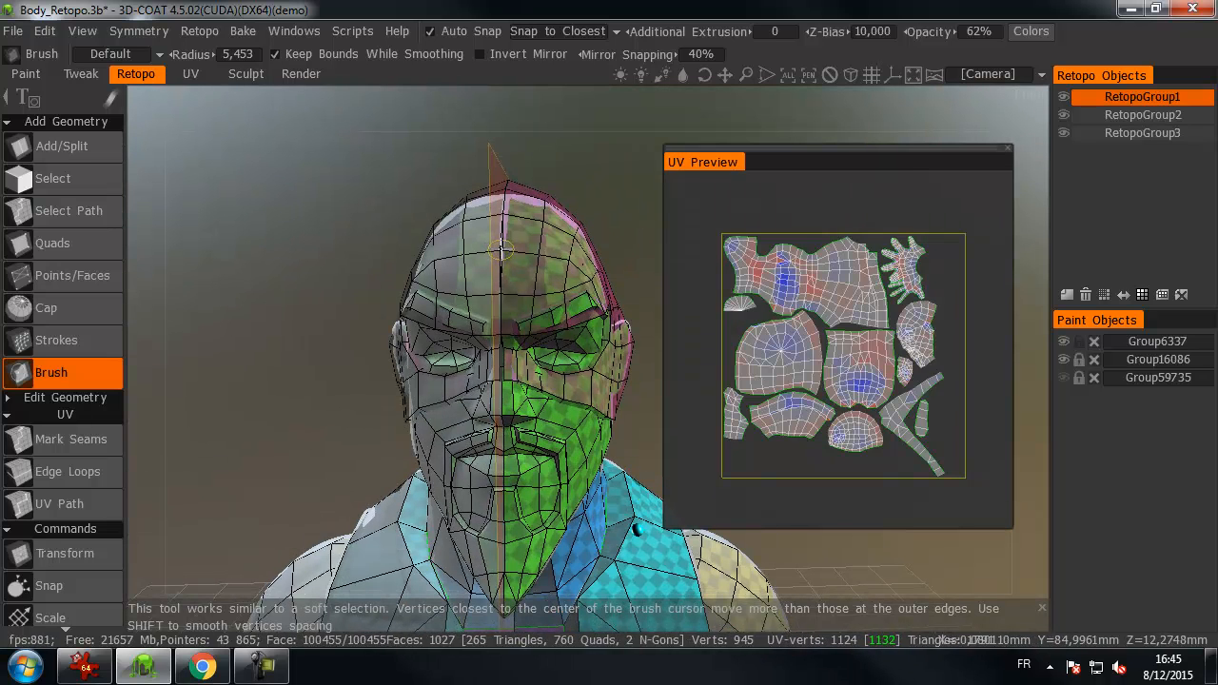
pyautogui.keyDown('alt'); pyautogui.moveTo(501, 249); pyautogui.dragTo(501, 281, button='middle'); pyautogui.keyUp('alt')
pyautogui.click(1063, 114)
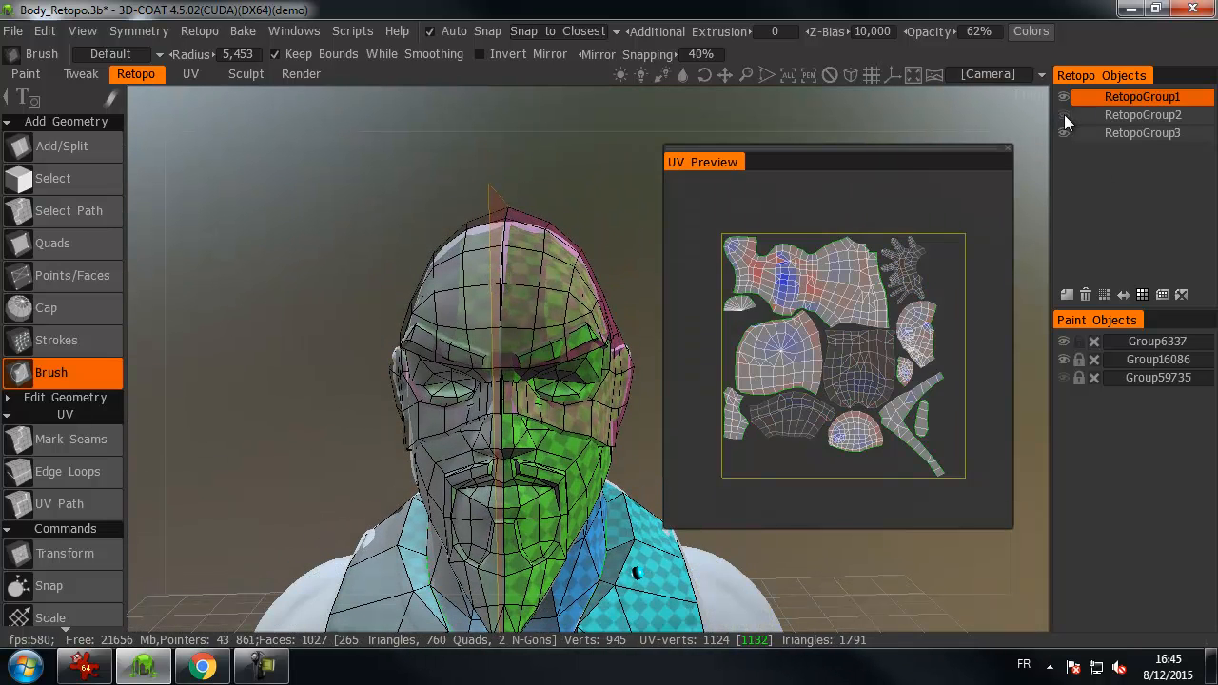
pyautogui.click(1063, 132)
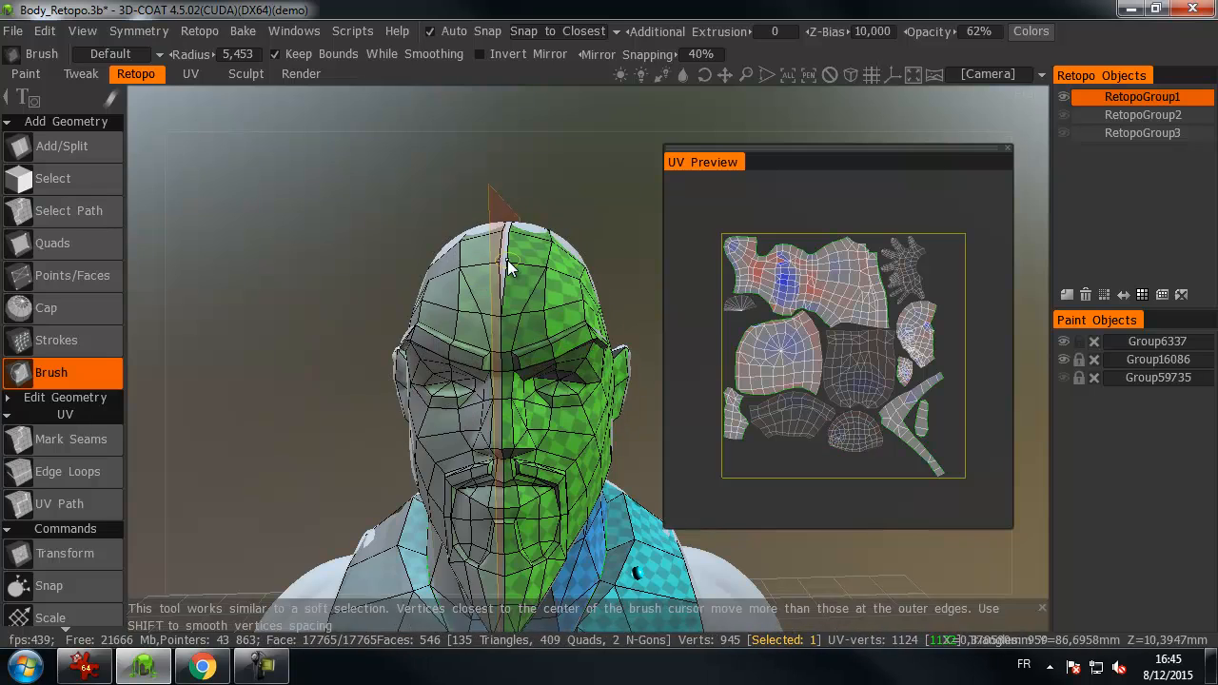
# - Examine RetopoGroup1's centre line over the forehead, down the neck and back, and underneath the crotch for gaps at the symmetry plane
pyautogui.keyDown('alt'); pyautogui.moveTo(508, 261); pyautogui.dragTo(414, 290); pyautogui.keyUp('alt')
pyautogui.keyDown('alt'); pyautogui.moveTo(512, 223); pyautogui.dragTo(440, 346); pyautogui.keyUp('alt')
pyautogui.keyDown('alt'); pyautogui.moveTo(516, 377); pyautogui.dragTo(457, 316); pyautogui.keyUp('alt')
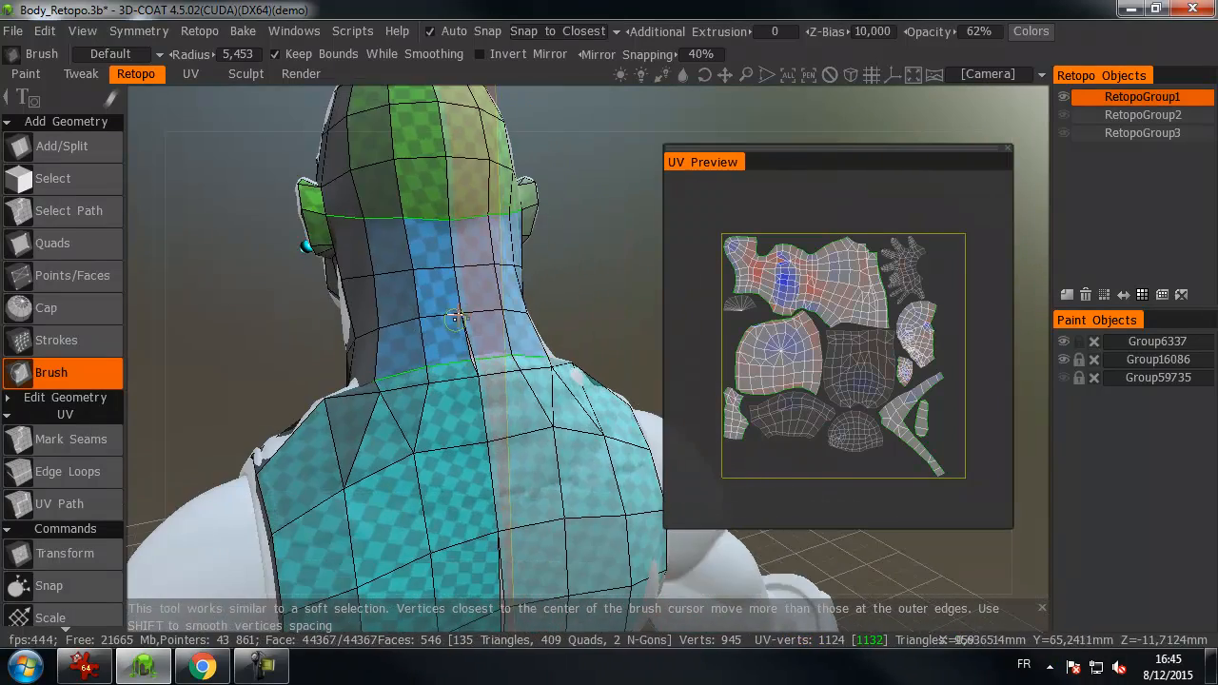
pyautogui.keyDown('alt'); pyautogui.moveTo(491, 413); pyautogui.dragTo(475, 447, button='right'); pyautogui.keyUp('alt')
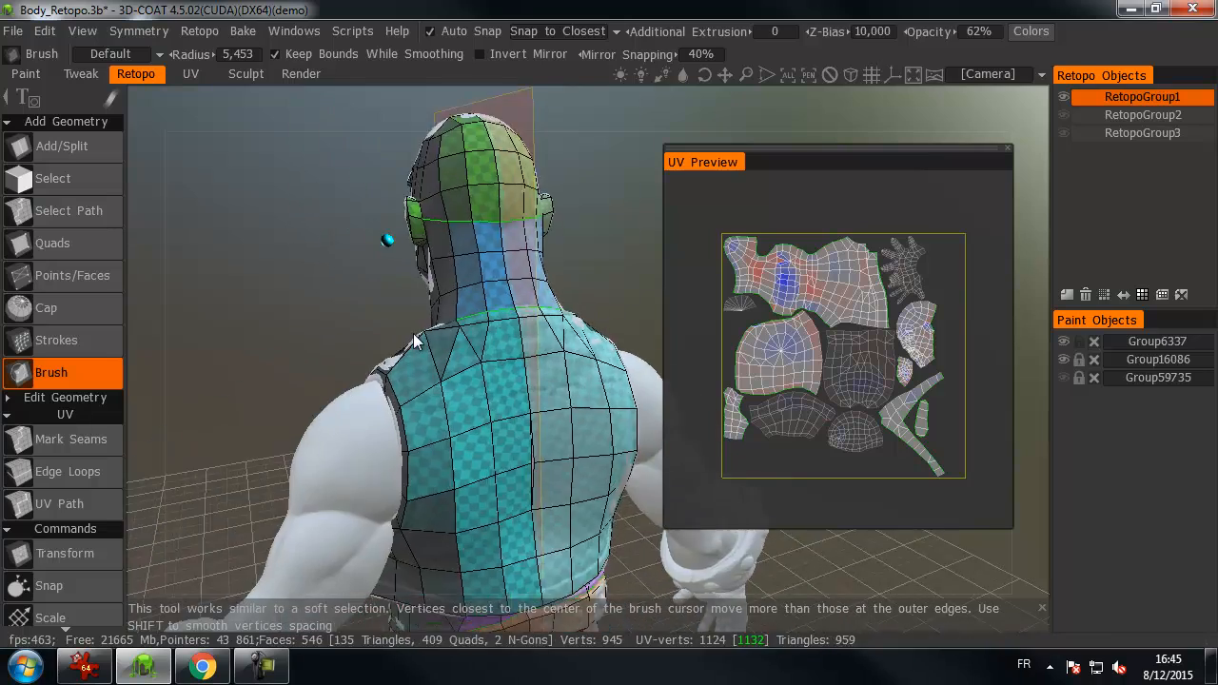
pyautogui.keyDown('alt'); pyautogui.moveTo(476, 447); pyautogui.dragTo(476, 394, button='middle'); pyautogui.keyUp('alt')
pyautogui.keyDown('alt'); pyautogui.moveTo(475, 393); pyautogui.dragTo(532, 369, button='right'); pyautogui.keyUp('alt')
pyautogui.moveTo(404, 416)
pyautogui.keyDown('alt'); pyautogui.mouseDown()
pyautogui.moveTo(435, 259)
pyautogui.moveTo(408, 339)
pyautogui.moveTo(446, 398)
pyautogui.moveTo(400, 275)
pyautogui.moveTo(374, 308)
pyautogui.moveTo(376, 419)
pyautogui.moveTo(385, 390)
pyautogui.moveTo(403, 402)
pyautogui.moveTo(630, 273)
pyautogui.moveTo(837, 320)
pyautogui.moveTo(469, 338)
pyautogui.mouseUp(); pyautogui.keyUp('alt')
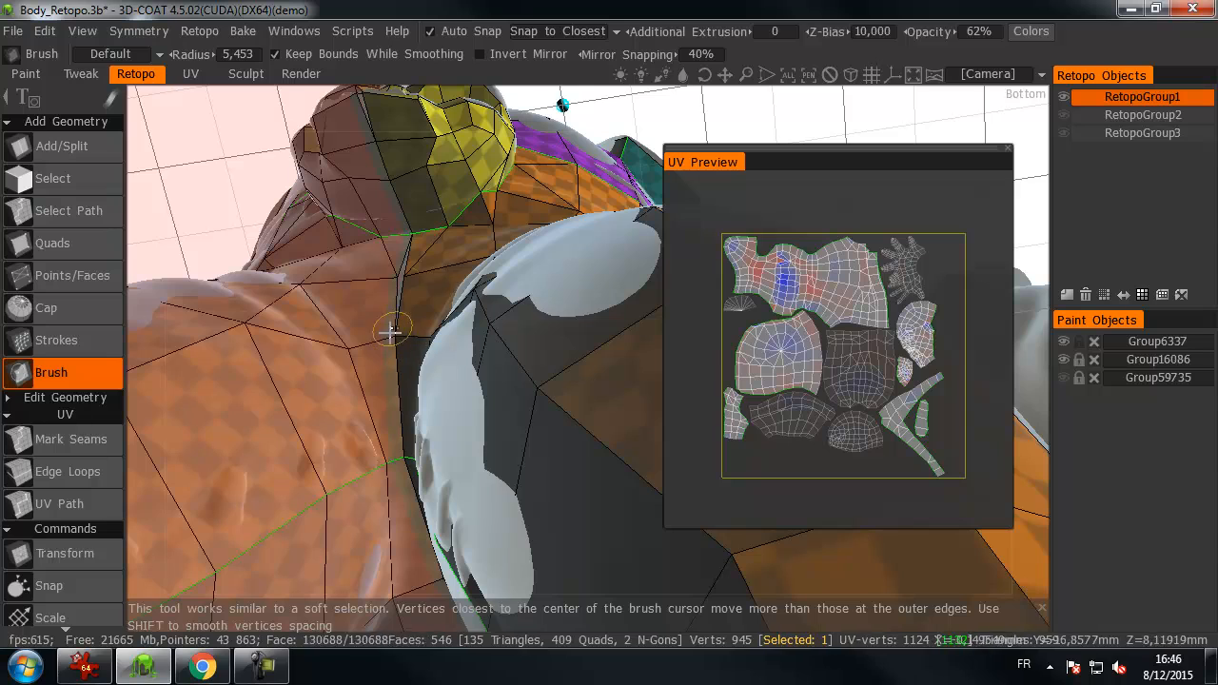
pyautogui.keyDown('alt'); pyautogui.moveTo(409, 252); pyautogui.dragTo(494, 367); pyautogui.keyUp('alt')
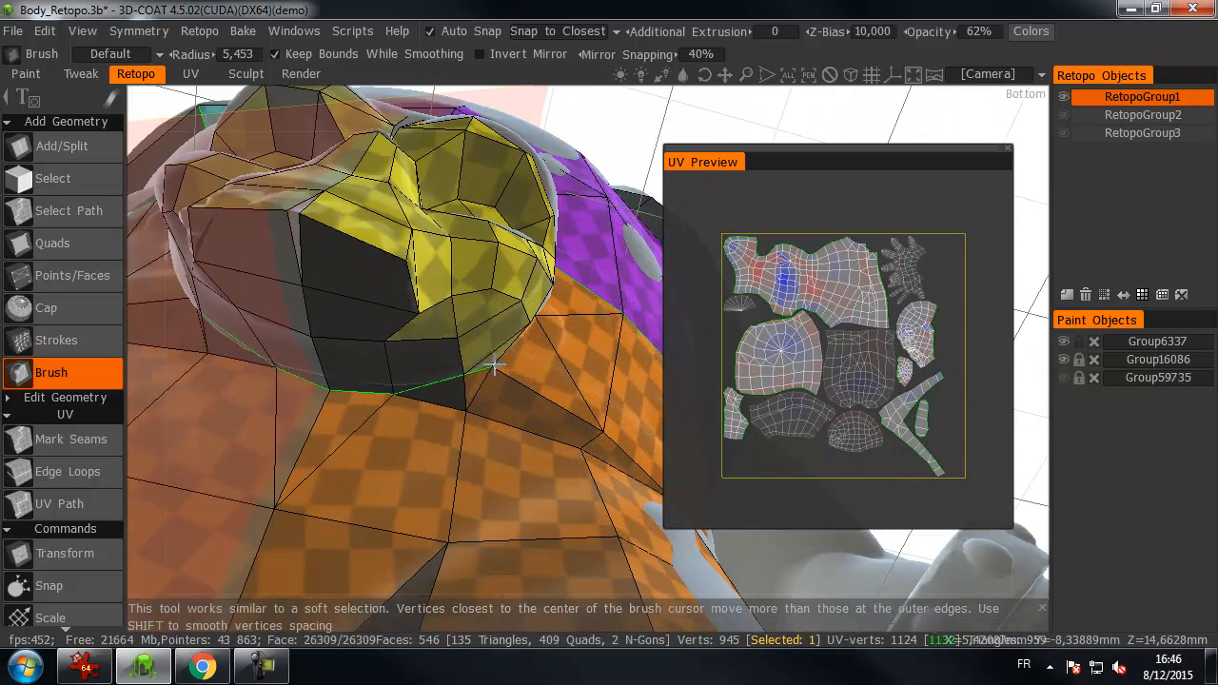
# - Apply symmetry to the current layer, RetopoGroup1, and switch symmetry off
pyautogui.keyDown('alt'); pyautogui.moveTo(300, 218); pyautogui.dragTo(395, 493); pyautogui.keyUp('alt')
pyautogui.keyDown('alt'); pyautogui.moveTo(395, 493); pyautogui.dragTo(479, 286, button='right'); pyautogui.keyUp('alt')
pyautogui.keyDown('alt'); pyautogui.moveTo(479, 285); pyautogui.dragTo(506, 224); pyautogui.keyUp('alt')
pyautogui.keyDown('alt'); pyautogui.moveTo(494, 181); pyautogui.dragTo(530, 387, button='right'); pyautogui.keyUp('alt')
pyautogui.keyDown('alt'); pyautogui.moveTo(532, 287); pyautogui.dragTo(585, 258, button='right'); pyautogui.keyUp('alt')
pyautogui.keyDown('alt'); pyautogui.moveTo(584, 258); pyautogui.dragTo(564, 258); pyautogui.keyUp('alt')
pyautogui.keyDown('alt'); pyautogui.moveTo(516, 408); pyautogui.dragTo(384, 332, button='middle'); pyautogui.keyUp('alt')
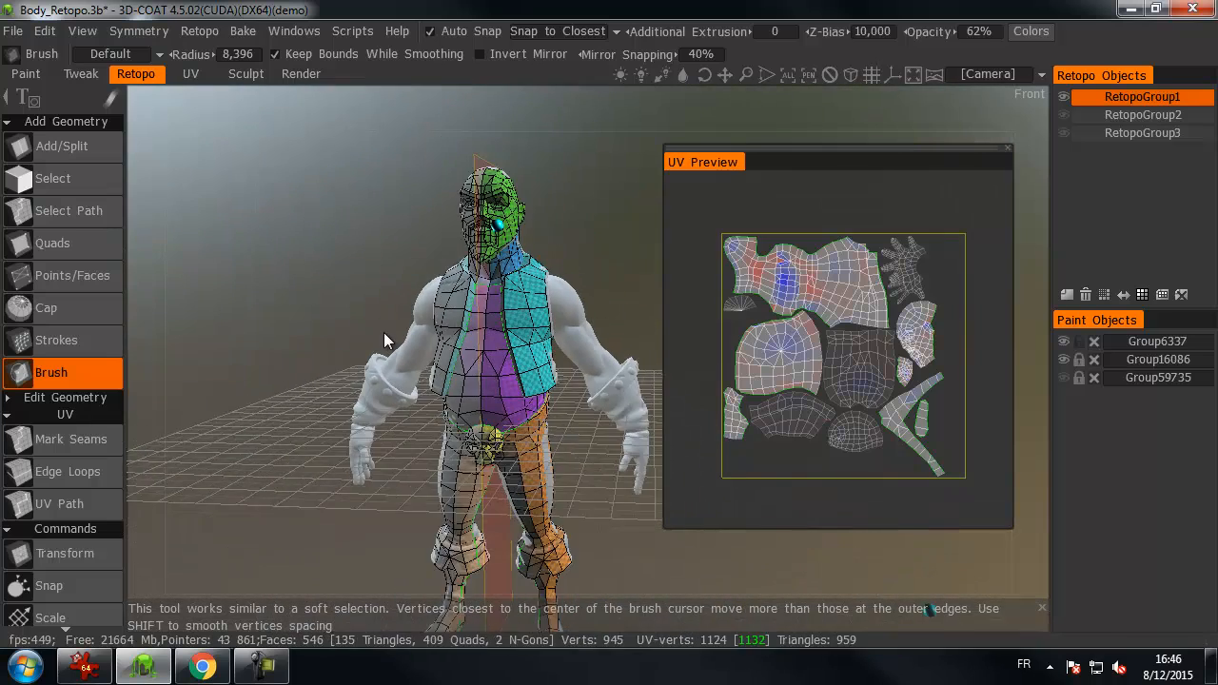
pyautogui.keyDown('alt'); pyautogui.moveTo(383, 332); pyautogui.dragTo(379, 295); pyautogui.keyUp('alt')
pyautogui.click(139, 31)
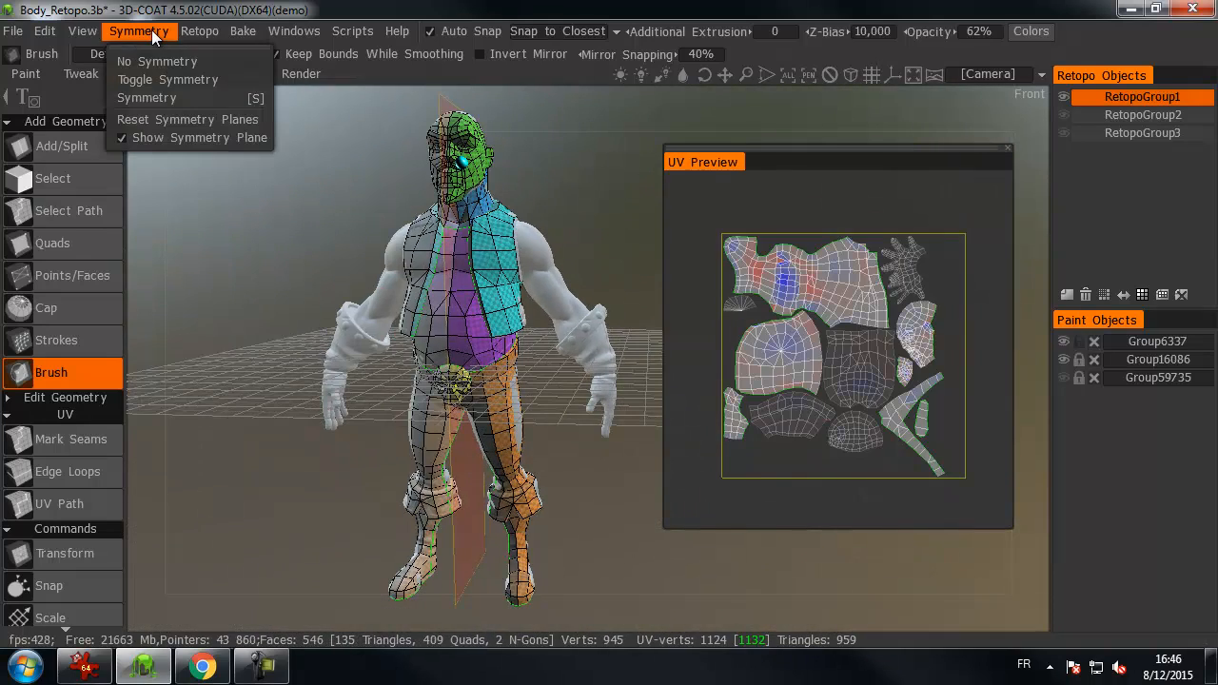
pyautogui.moveTo(190, 33)
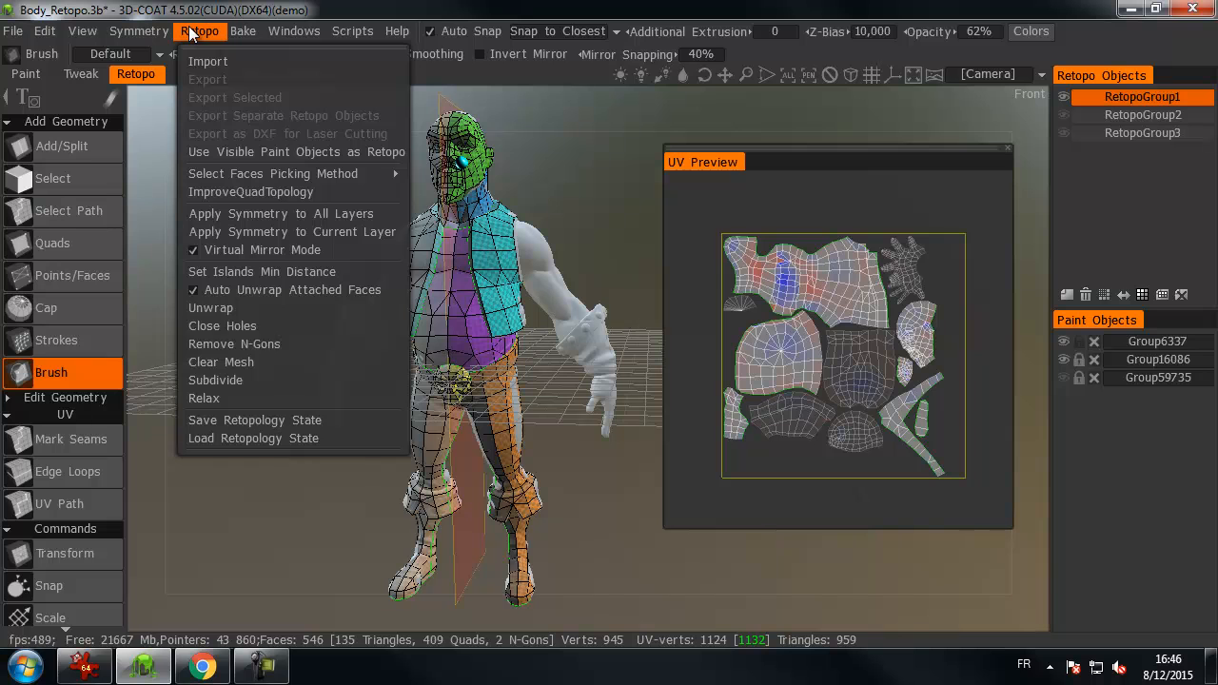
pyautogui.click(276, 232)
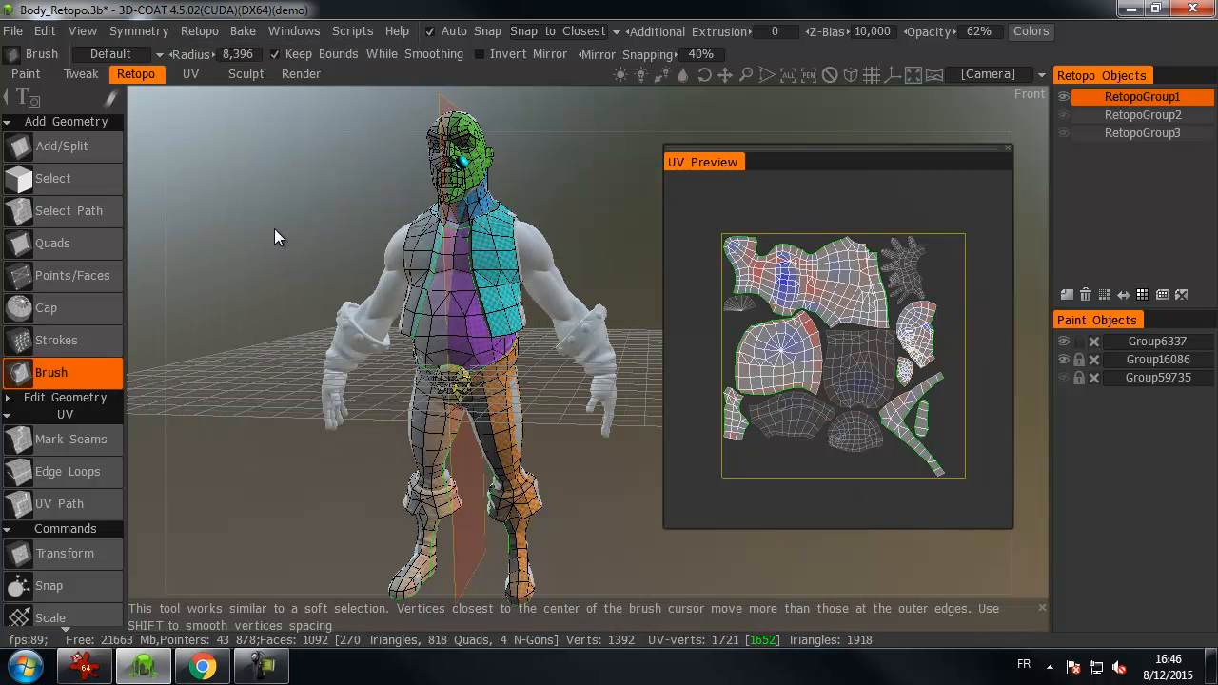
pyautogui.click(138, 31)
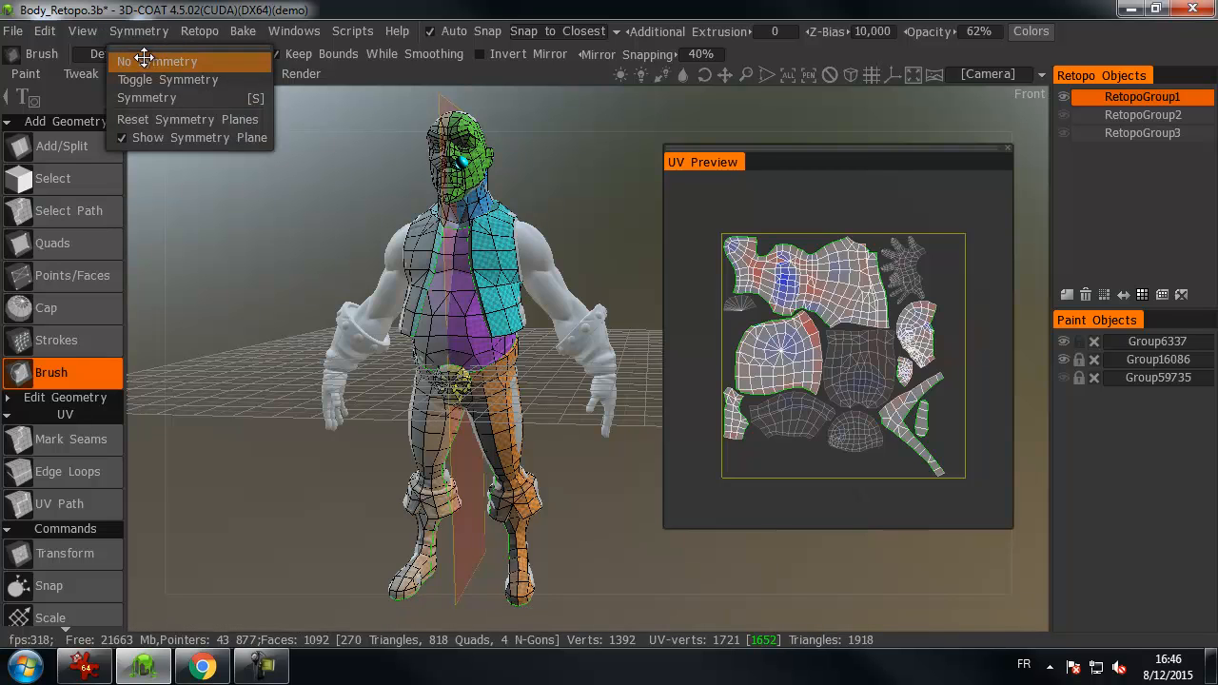
pyautogui.click(1173, 101)
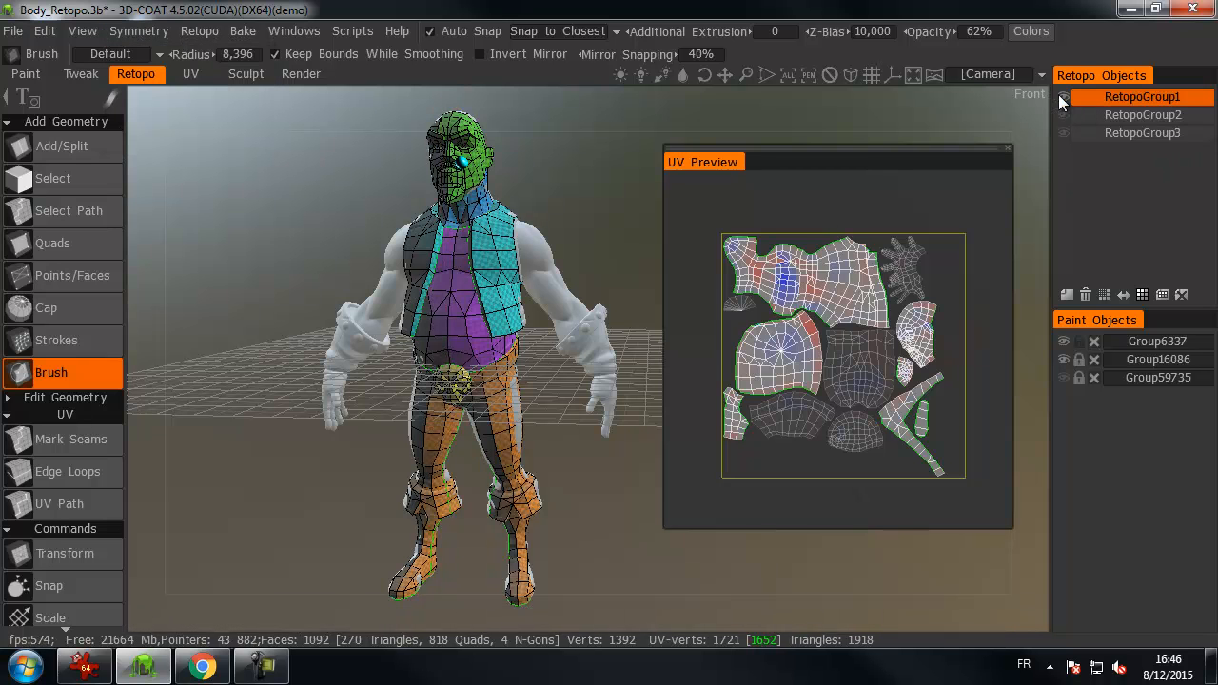
# - Examine the mirrored RetopoGroup1 mesh around the character's head, torso and legs
pyautogui.moveTo(612, 205); pyautogui.dragTo(688, 195)
pyautogui.scroll(3, 618, 209)
pyautogui.moveTo(618, 208); pyautogui.dragTo(681, 208)
pyautogui.moveTo(603, 175); pyautogui.dragTo(609, 234, button='middle')
pyautogui.moveTo(611, 235); pyautogui.dragTo(209, 234)
pyautogui.scroll(3, 209, 234)
pyautogui.moveTo(245, 181); pyautogui.dragTo(644, 294)
pyautogui.moveTo(590, 297); pyautogui.dragTo(588, 410, button='middle')
pyautogui.moveTo(585, 119); pyautogui.dragTo(586, 151, button='middle')
pyautogui.moveTo(586, 150); pyautogui.dragTo(640, 149)
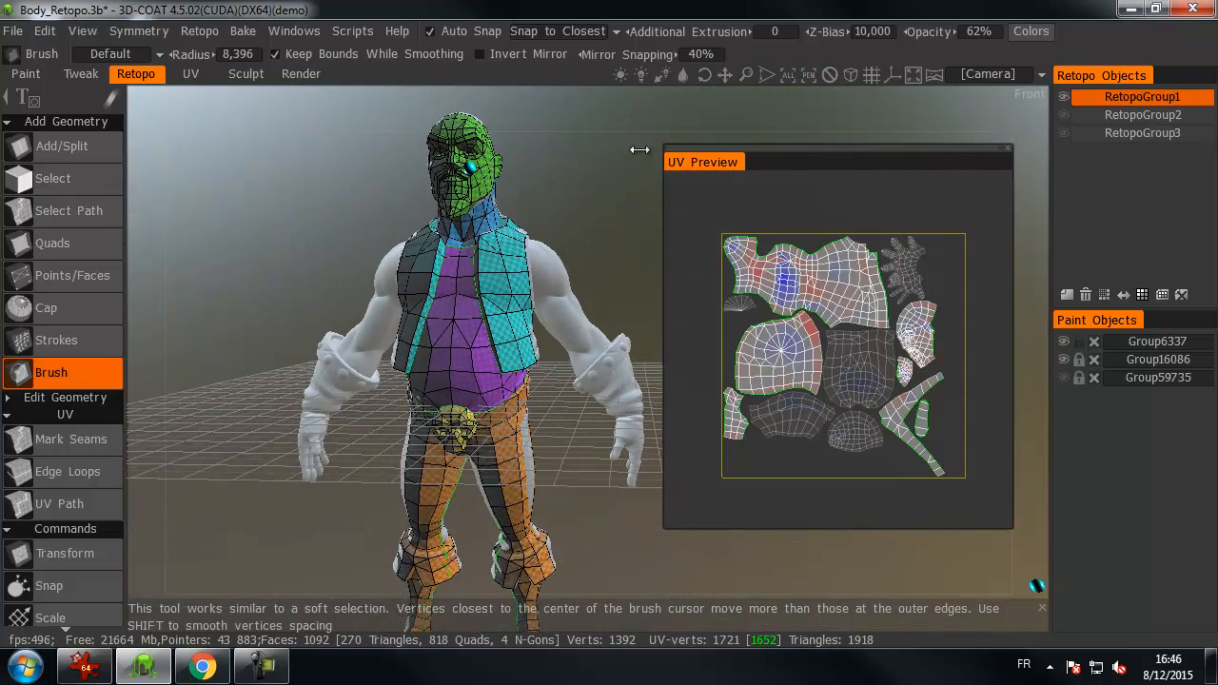
# - Isolate RetopoGroup3 on the head by showing it and hiding RetopoGroup1
pyautogui.click(1064, 134)
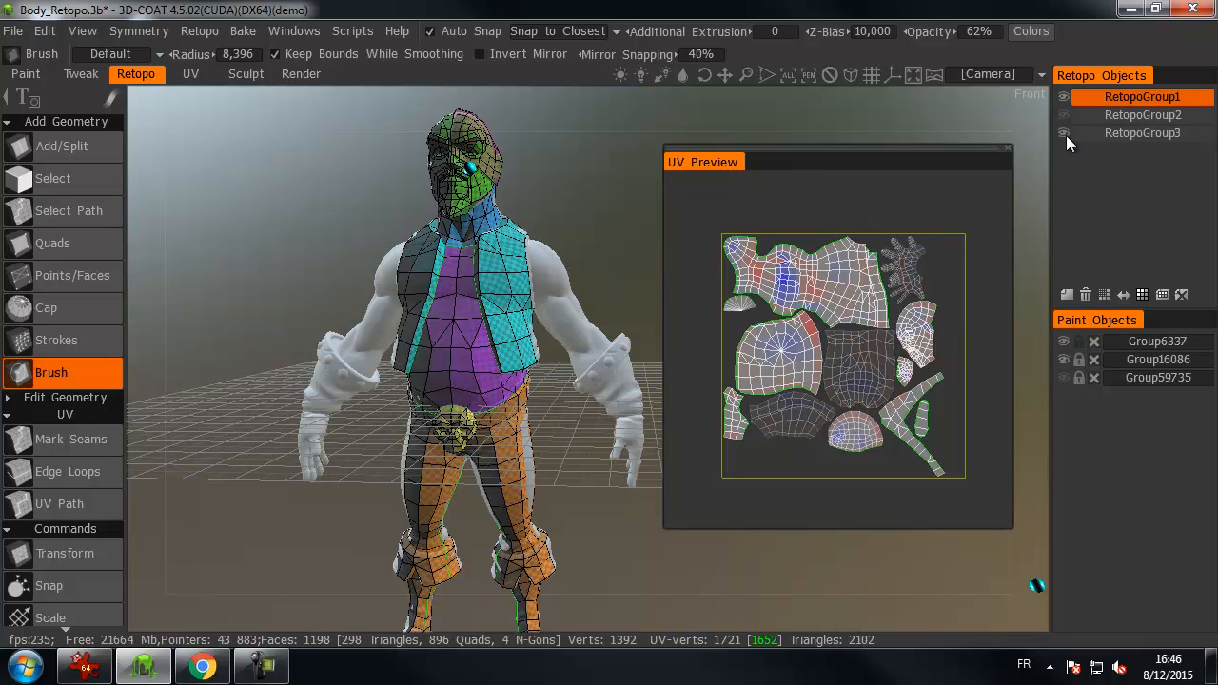
pyautogui.click(1062, 97)
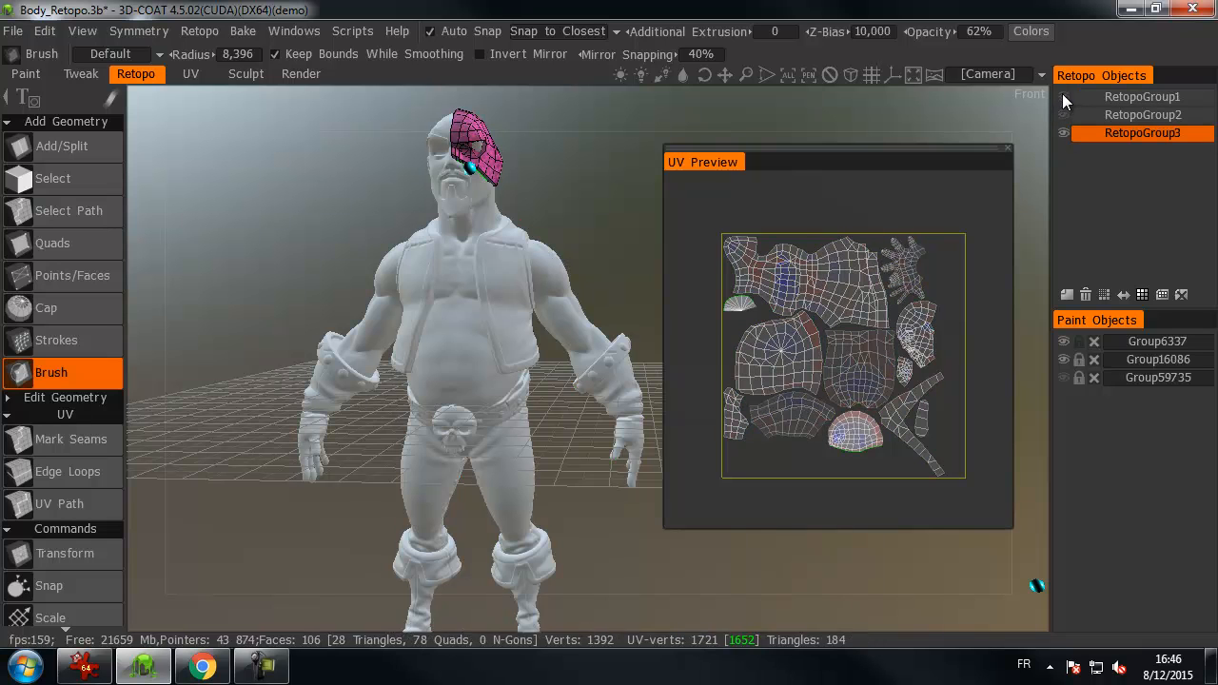
pyautogui.moveTo(542, 174); pyautogui.dragTo(537, 307, button='middle')
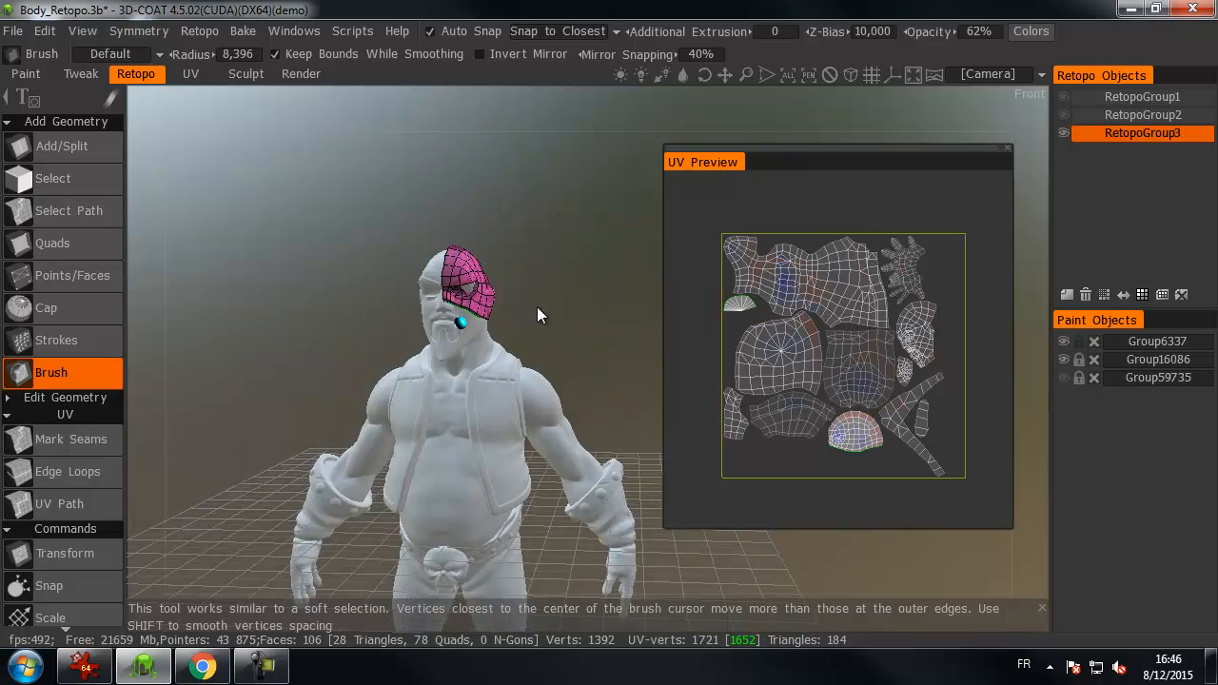
pyautogui.moveTo(537, 307); pyautogui.dragTo(699, 280, button='right')
pyautogui.moveTo(593, 286); pyautogui.dragTo(633, 295, button='middle')
pyautogui.moveTo(633, 295); pyautogui.dragTo(399, 152)
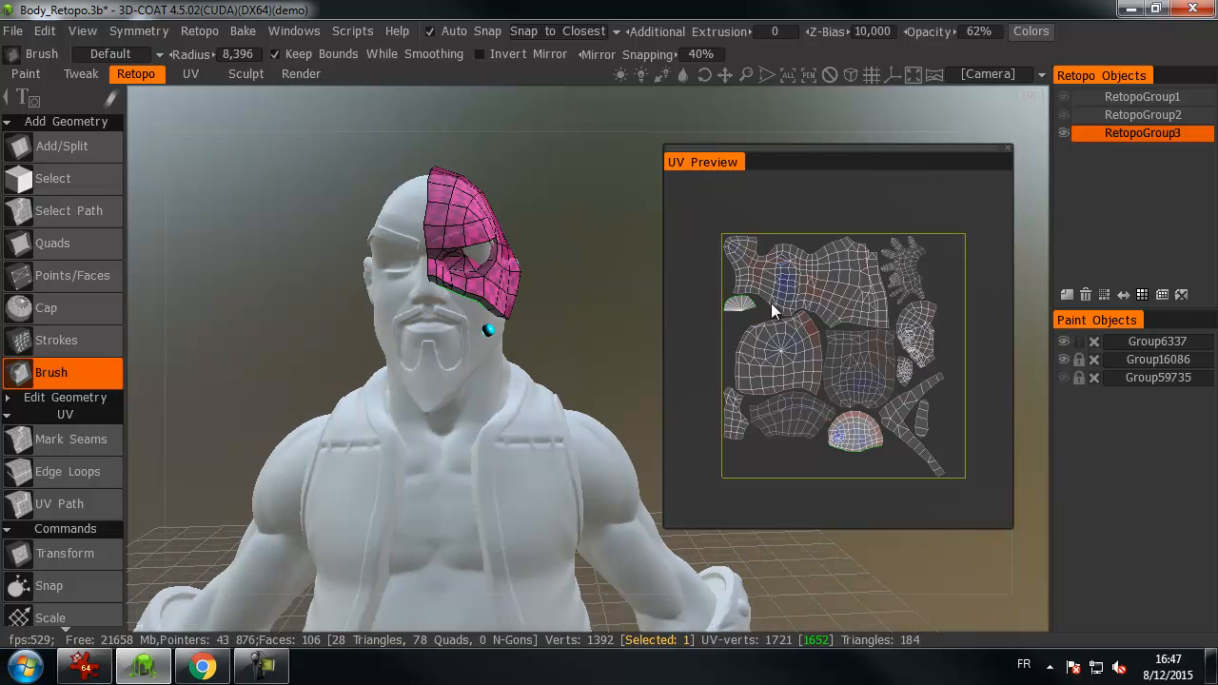
# - Enable X-axis mirror symmetry with RetopoGroup3 as the active group
pyautogui.click(135, 28)
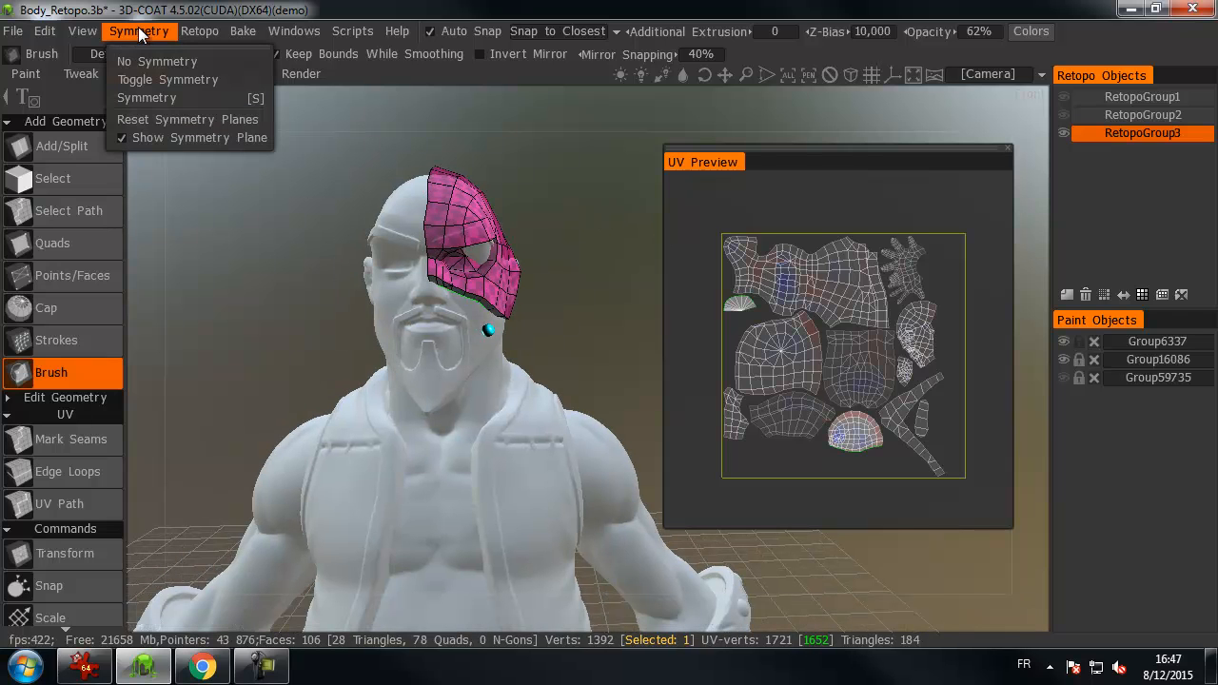
pyautogui.click(147, 98)
pyautogui.click(160, 129)
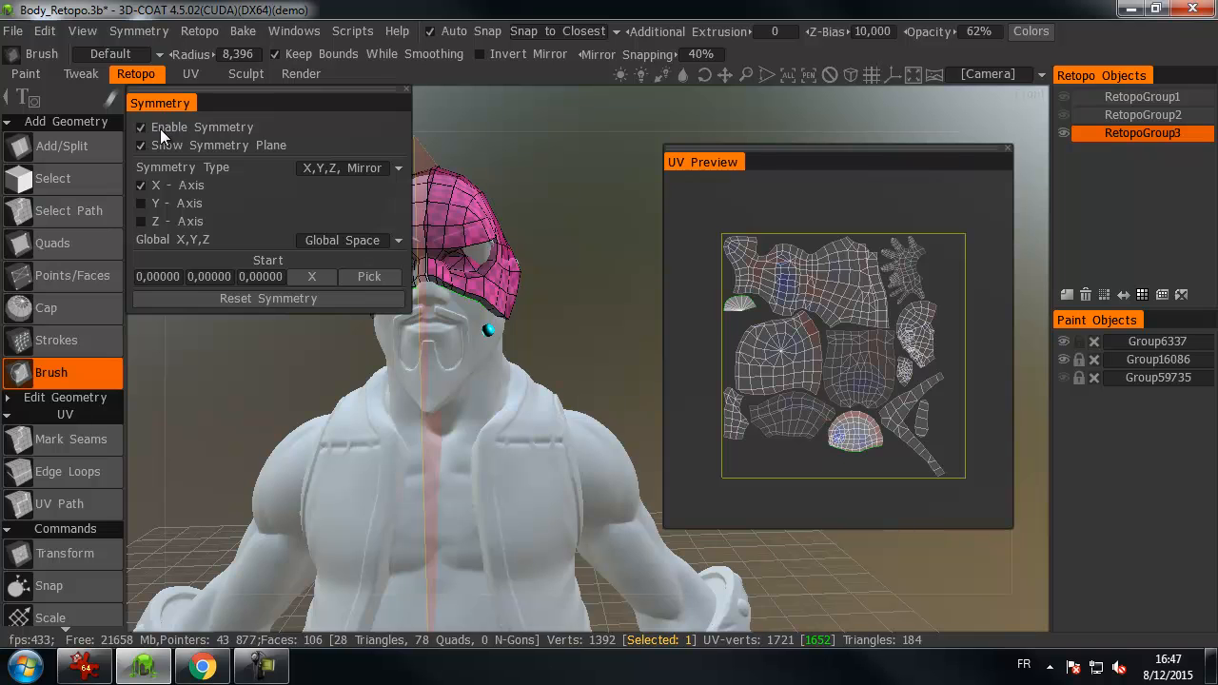
pyautogui.click(1060, 131)
pyautogui.click(1060, 132)
pyautogui.click(406, 90)
# - Hide the paint objects Group6337 and Group16086 and show Group59735 behind the mask's retopo mesh
pyautogui.moveTo(336, 193); pyautogui.dragTo(557, 309, button='right')
pyautogui.click(1102, 138)
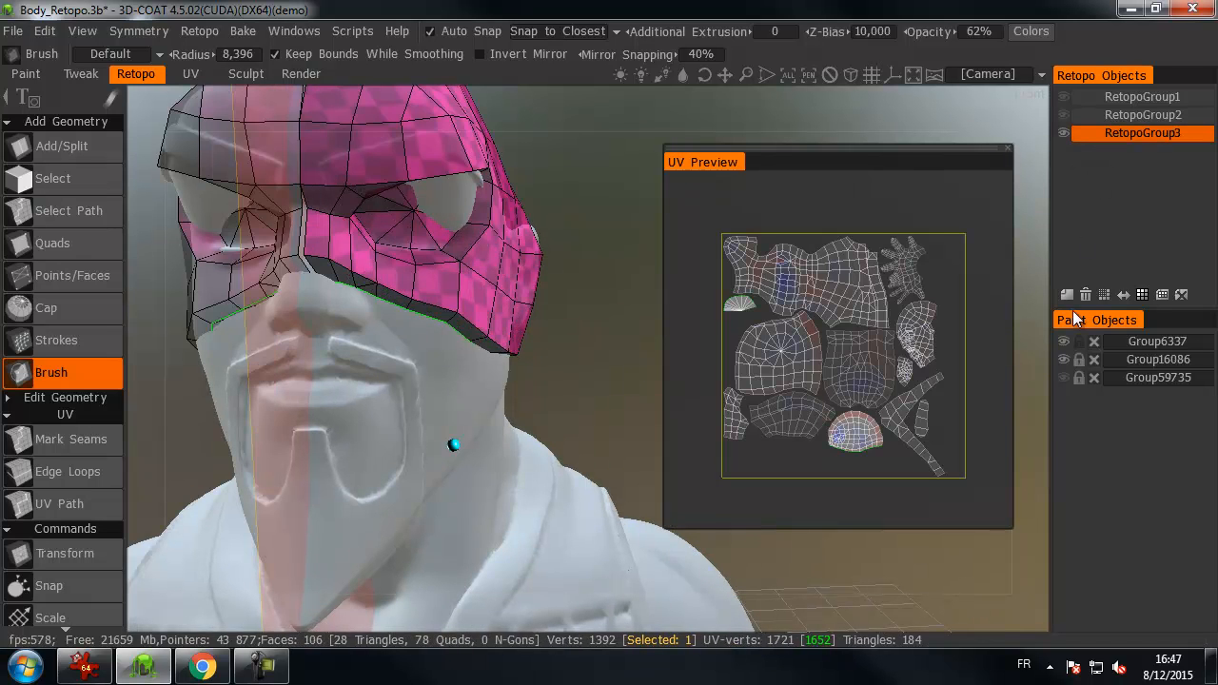
pyautogui.click(1063, 342)
pyautogui.click(1063, 377)
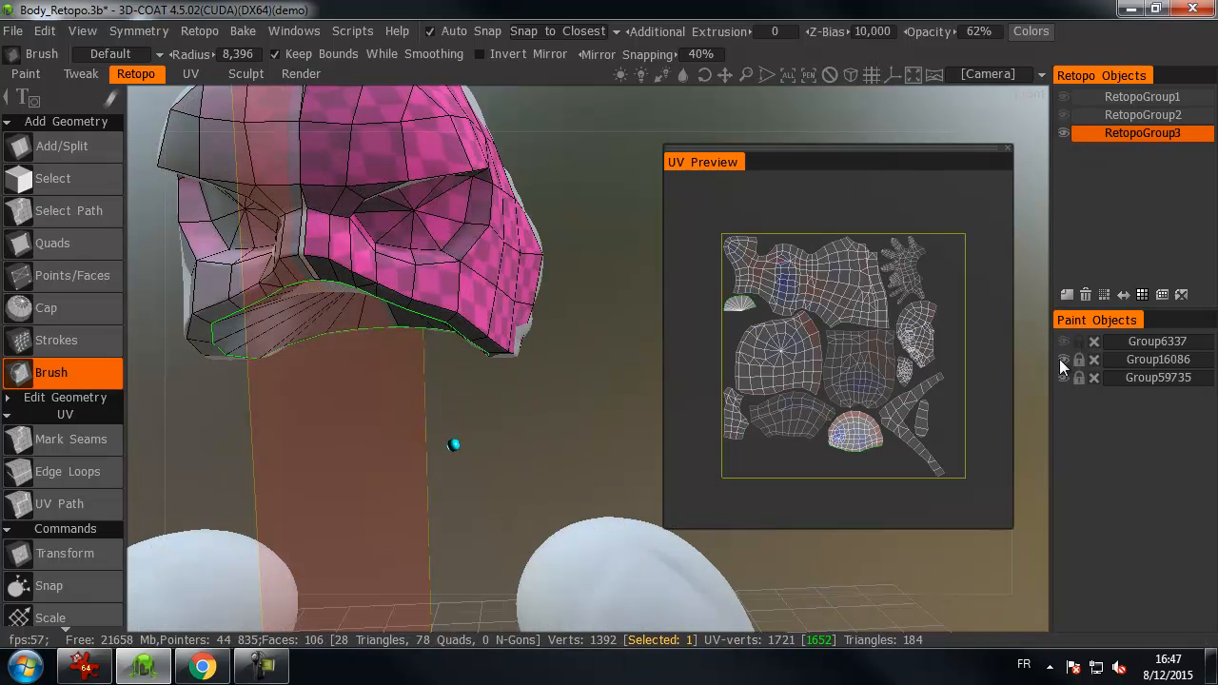
pyautogui.click(1060, 358)
pyautogui.moveTo(451, 211); pyautogui.dragTo(584, 285, button='middle')
pyautogui.moveTo(585, 286); pyautogui.dragTo(476, 281, button='right')
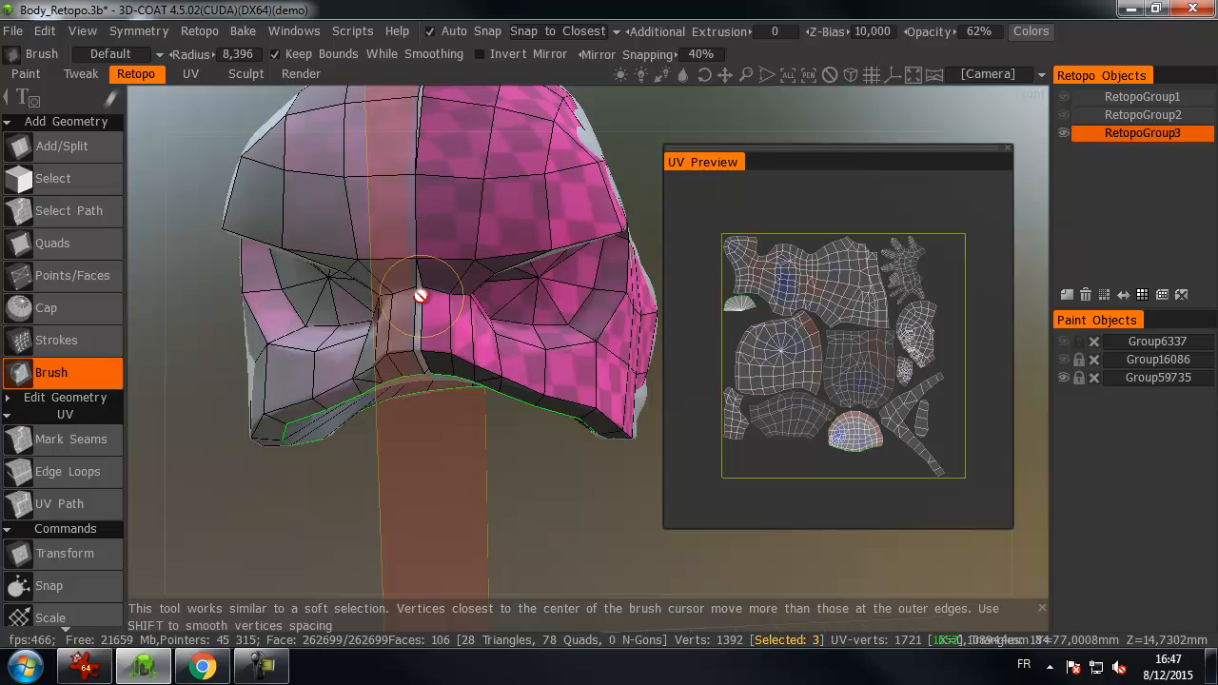
# - Inspect RetopoGroup3's centre line from the nose to the underside and the side for gaps at the symmetry plane
pyautogui.keyDown('alt'); pyautogui.moveTo(418, 283); pyautogui.dragTo(413, 336); pyautogui.keyUp('alt')
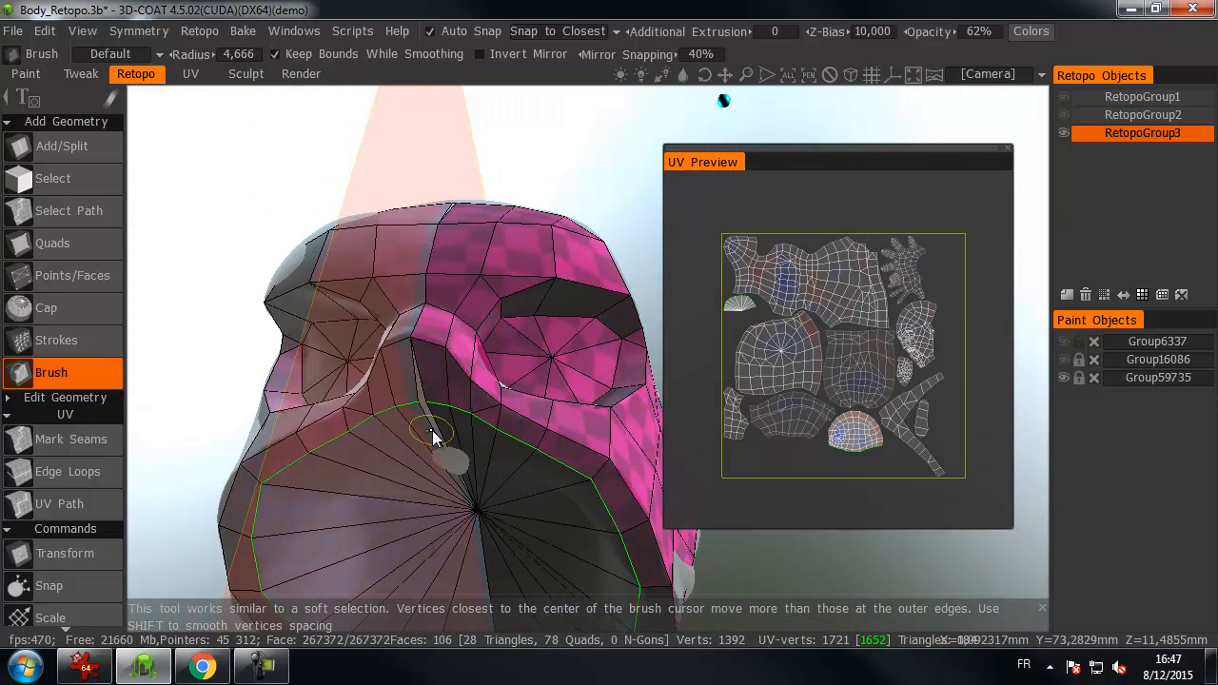
pyautogui.keyDown('alt'); pyautogui.moveTo(453, 449); pyautogui.dragTo(491, 219); pyautogui.keyUp('alt')
pyautogui.scroll(-4, 546, 210)
pyautogui.keyDown('alt'); pyautogui.moveTo(491, 218); pyautogui.dragTo(571, 229, button='right'); pyautogui.keyUp('alt')
pyautogui.keyDown('alt'); pyautogui.moveTo(571, 229); pyautogui.dragTo(571, 151); pyautogui.keyUp('alt')
pyautogui.keyDown('alt'); pyautogui.moveTo(571, 151); pyautogui.dragTo(548, 148, button='right'); pyautogui.keyUp('alt')
pyautogui.keyDown('alt'); pyautogui.moveTo(548, 149); pyautogui.dragTo(568, 155, button='middle'); pyautogui.keyUp('alt')
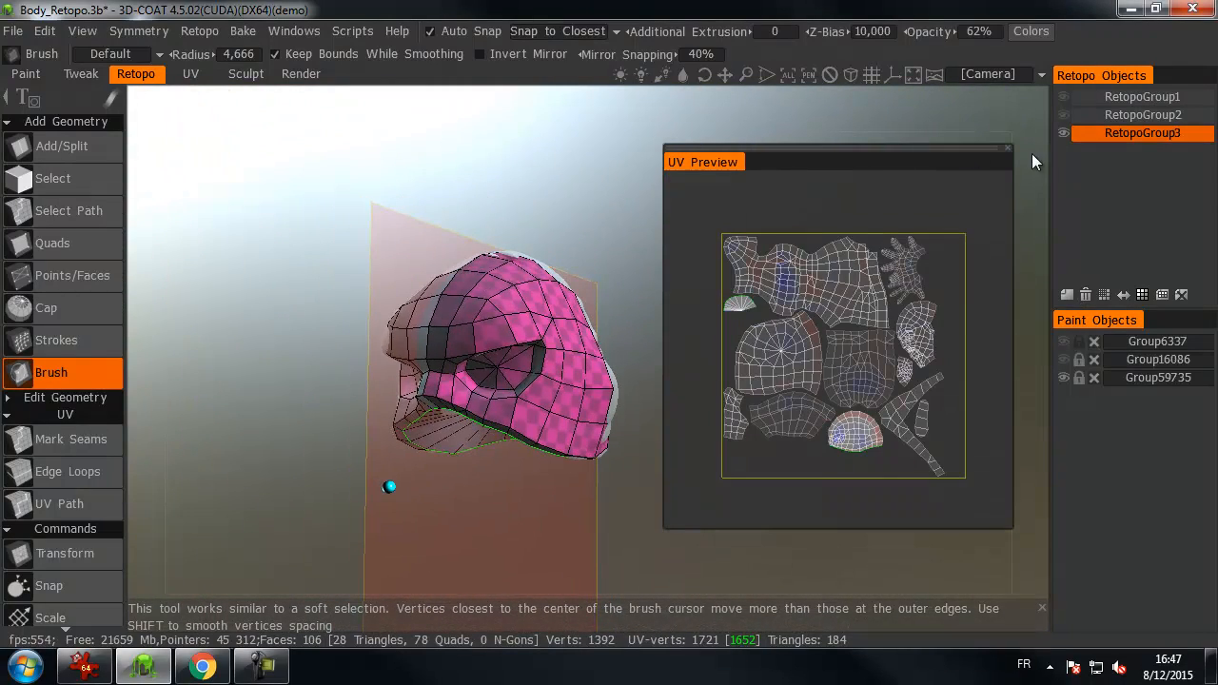
# - Show RetopoGroup1 and RetopoGroup2 to view them together with the mask, and hide both again
pyautogui.click(1065, 115)
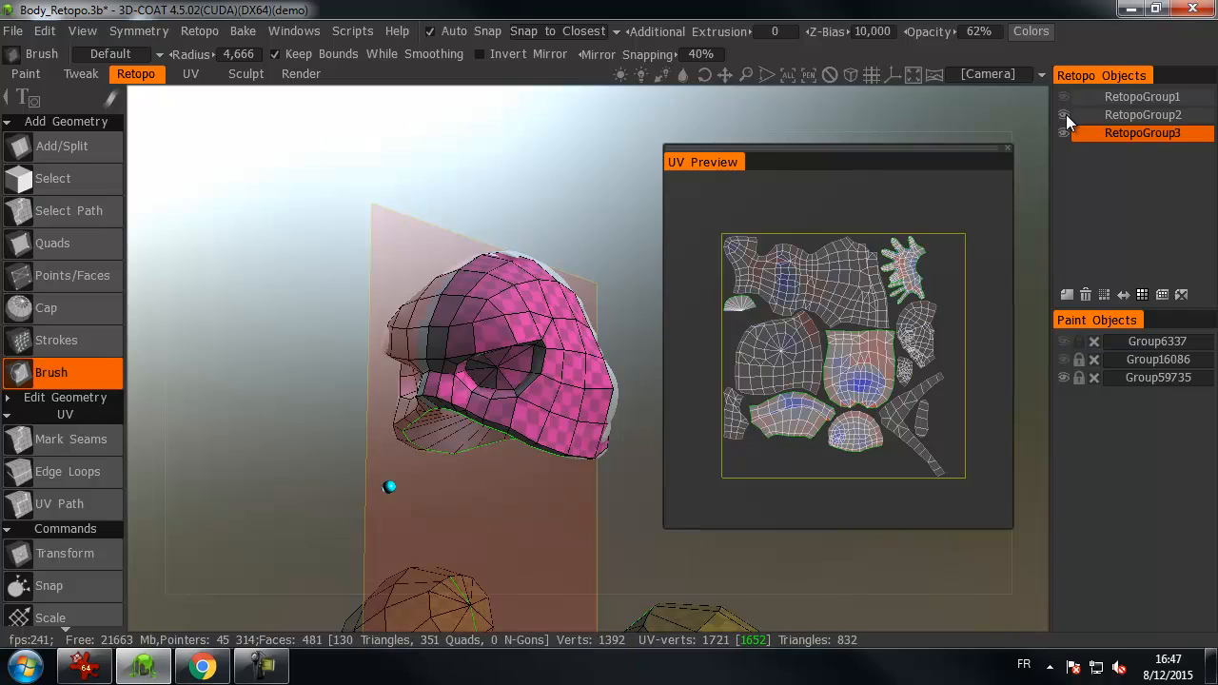
pyautogui.click(1062, 96)
pyautogui.keyDown('alt'); pyautogui.moveTo(593, 156); pyautogui.dragTo(632, 158); pyautogui.keyUp('alt')
pyautogui.keyDown('alt'); pyautogui.moveTo(632, 158); pyautogui.dragTo(568, 160, button='right'); pyautogui.keyUp('alt')
pyautogui.keyDown('alt'); pyautogui.moveTo(568, 160); pyautogui.dragTo(570, 195); pyautogui.keyUp('alt')
pyautogui.keyDown('alt'); pyautogui.moveTo(570, 195); pyautogui.dragTo(486, 122, button='middle'); pyautogui.keyUp('alt')
pyautogui.keyDown('alt'); pyautogui.moveTo(485, 122); pyautogui.dragTo(474, 125); pyautogui.keyUp('alt')
pyautogui.moveTo(148, 39)
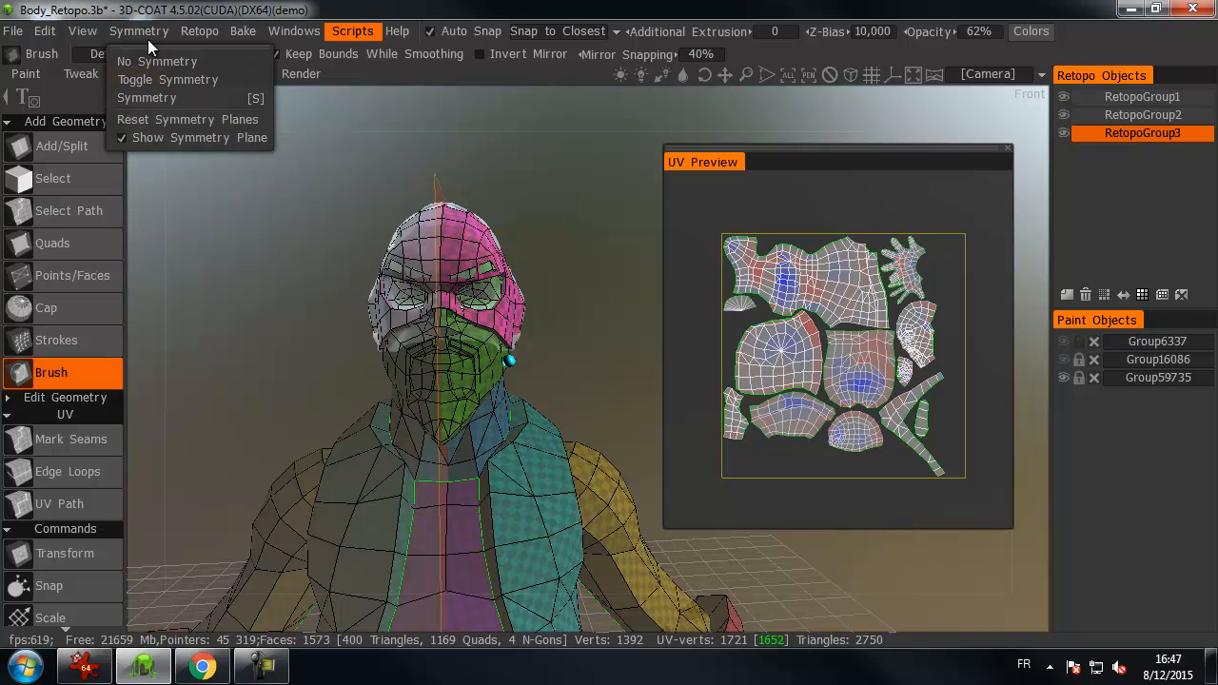
pyautogui.click(1062, 96)
pyautogui.click(1063, 114)
# - Apply symmetry to the current layer, RetopoGroup3, and switch symmetry off
pyautogui.moveTo(141, 32)
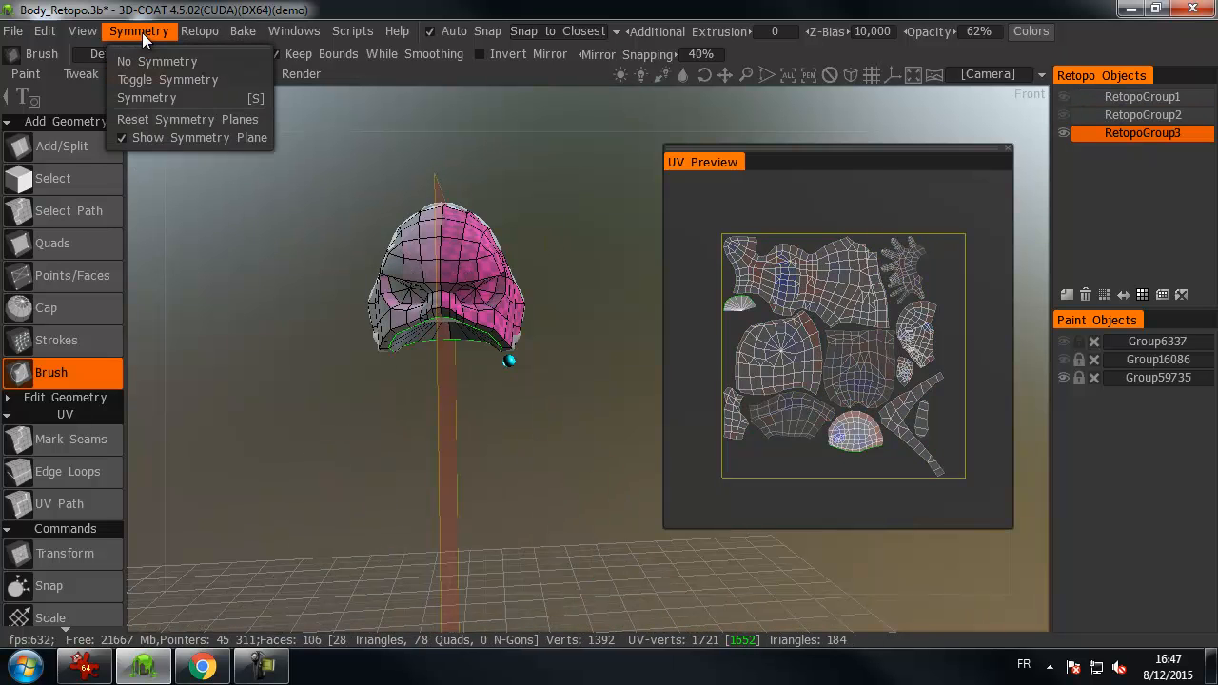
pyautogui.moveTo(211, 31)
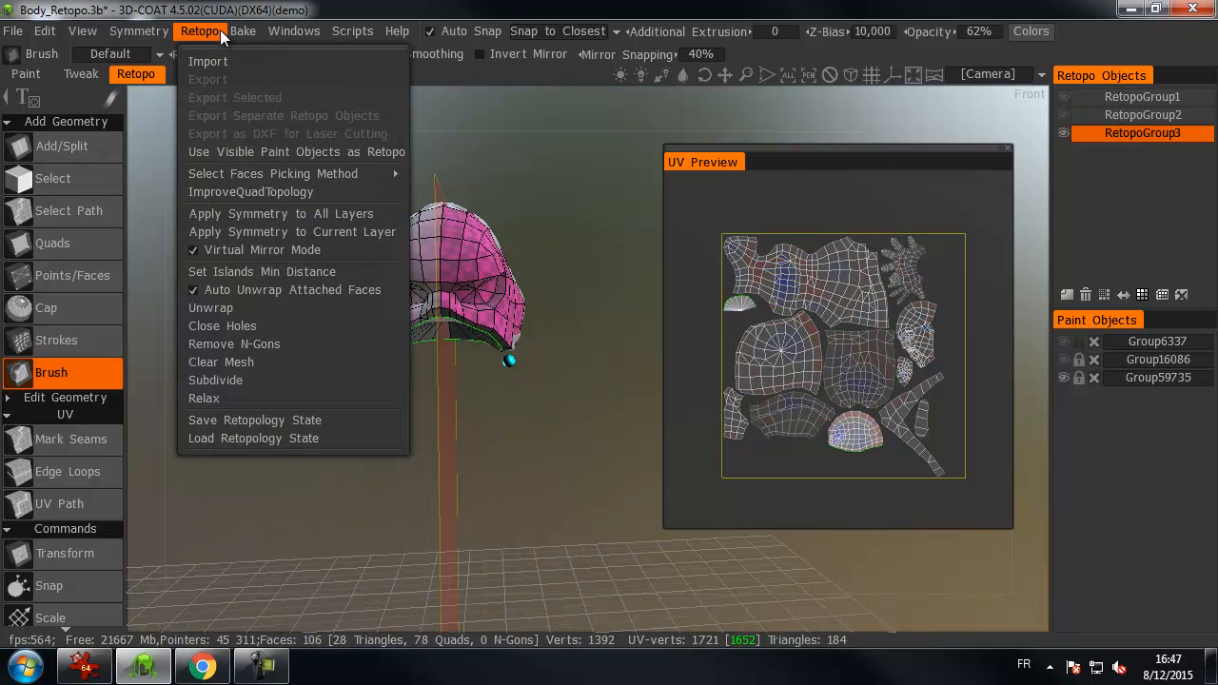
pyautogui.click(269, 234)
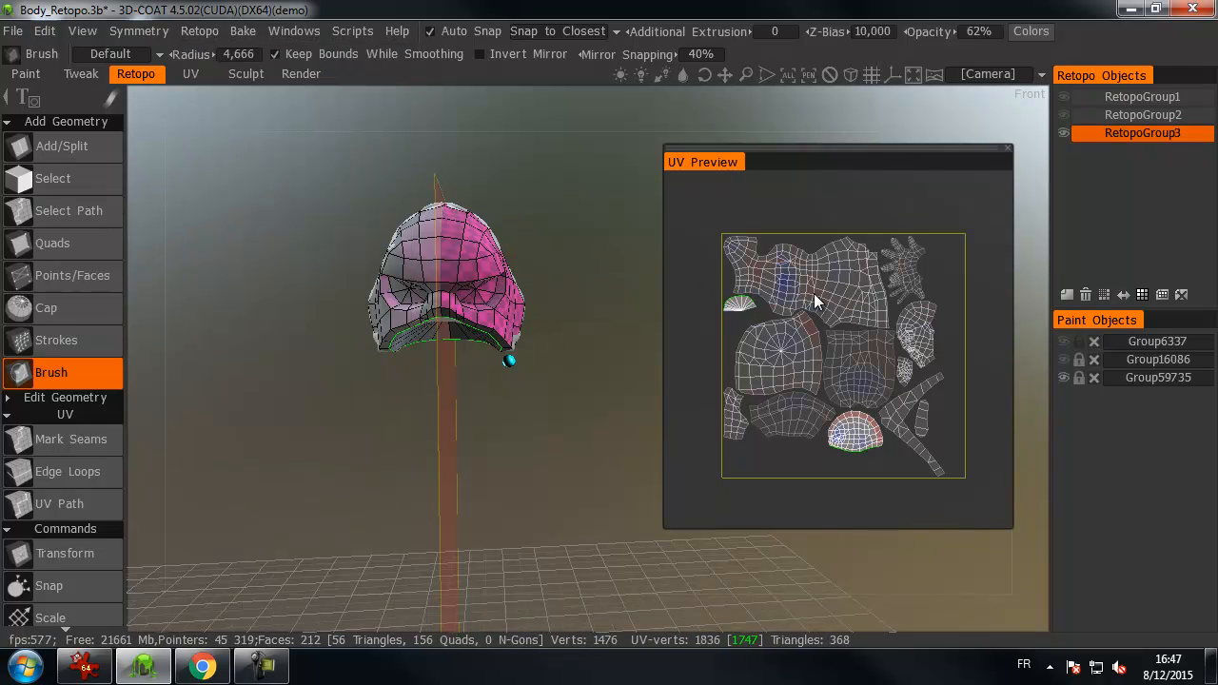
pyautogui.moveTo(135, 31)
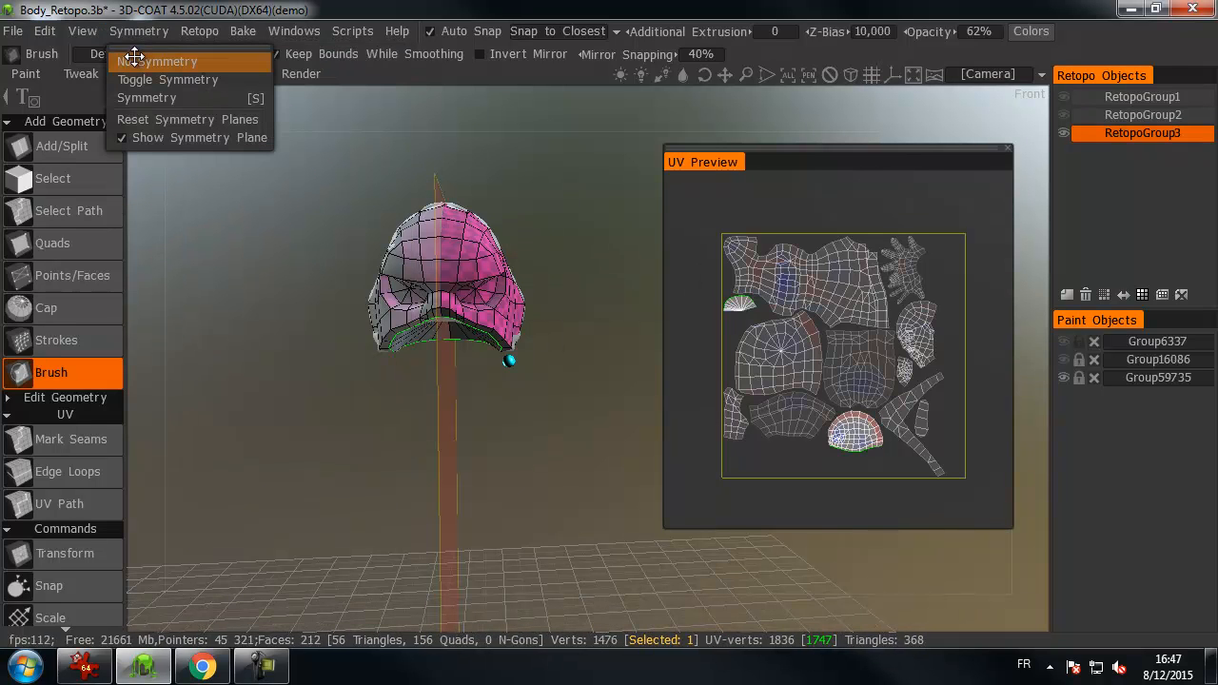
pyautogui.moveTo(705, 199); pyautogui.dragTo(155, 272)
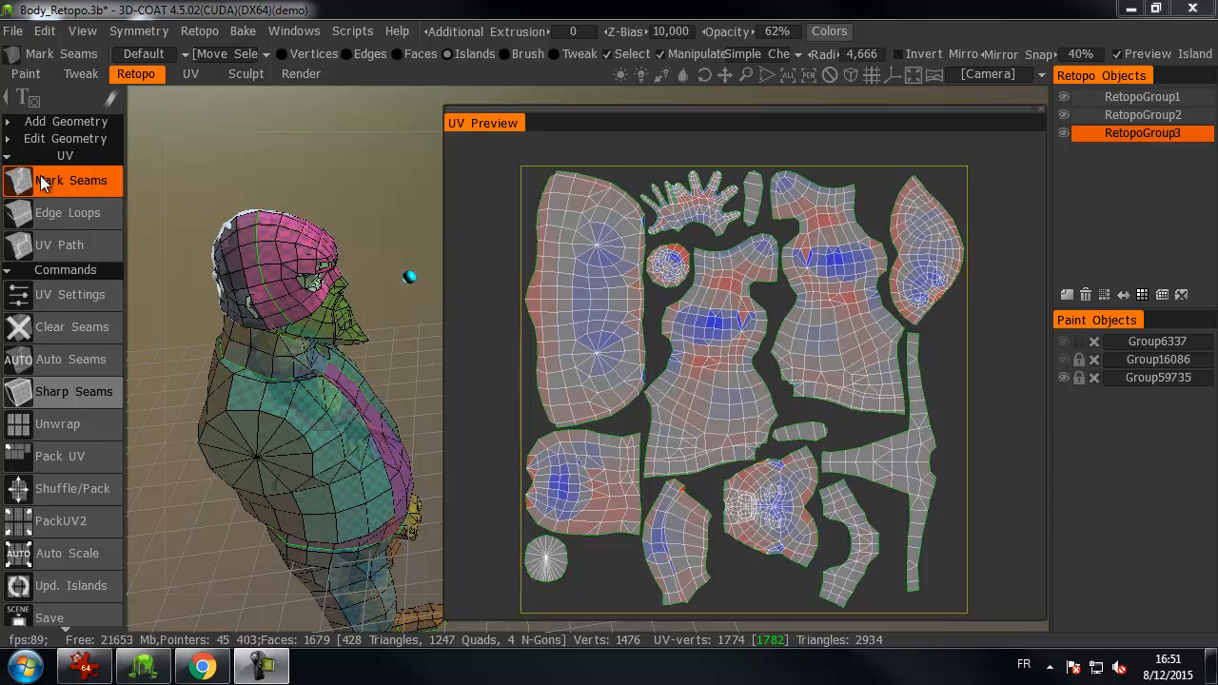
# - Switch the UV editing mode to Brush with a radius of 8,156 and smooth the overlapping finger area of the hand island
pyautogui.click(509, 57)
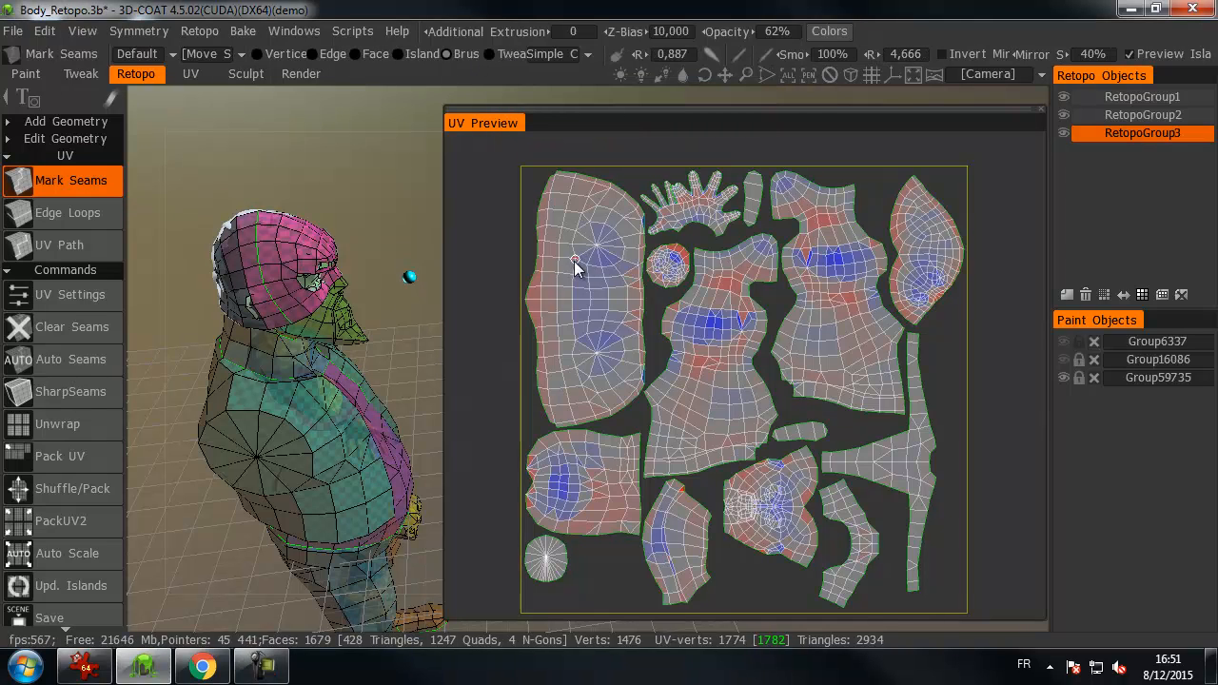
pyautogui.moveTo(655, 57); pyautogui.dragTo(787, 62)
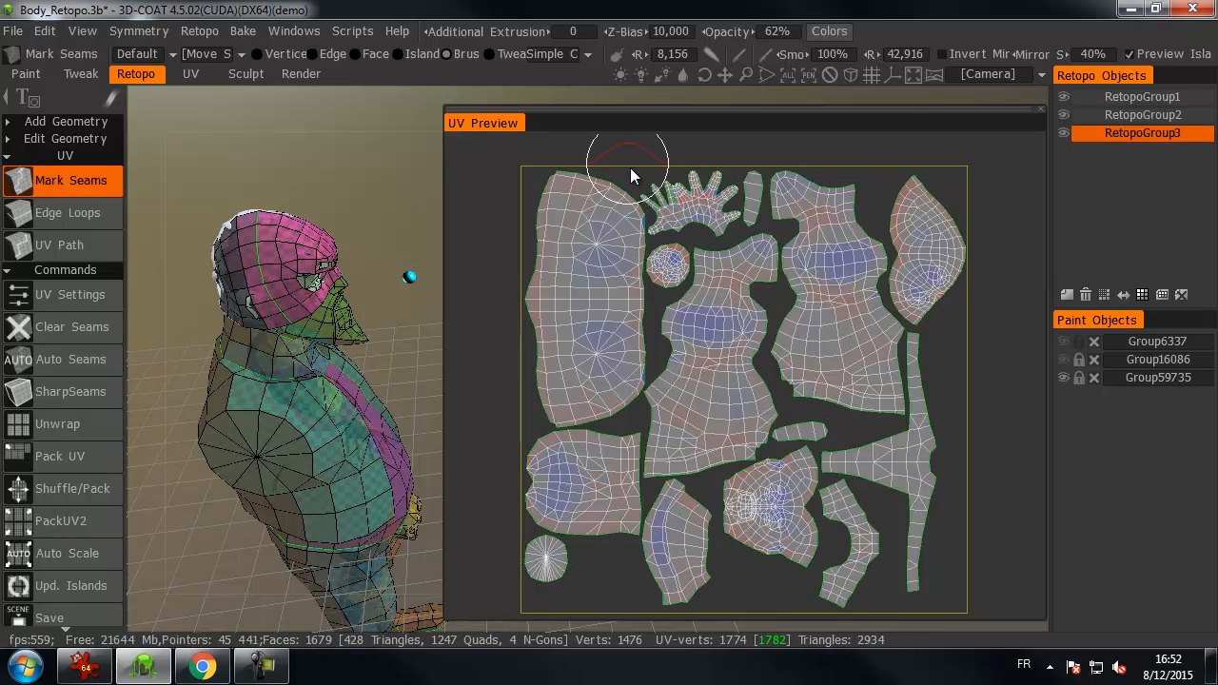
pyautogui.moveTo(624, 151); pyautogui.dragTo(625, 234, button='middle')
pyautogui.scroll(5, 632, 236)
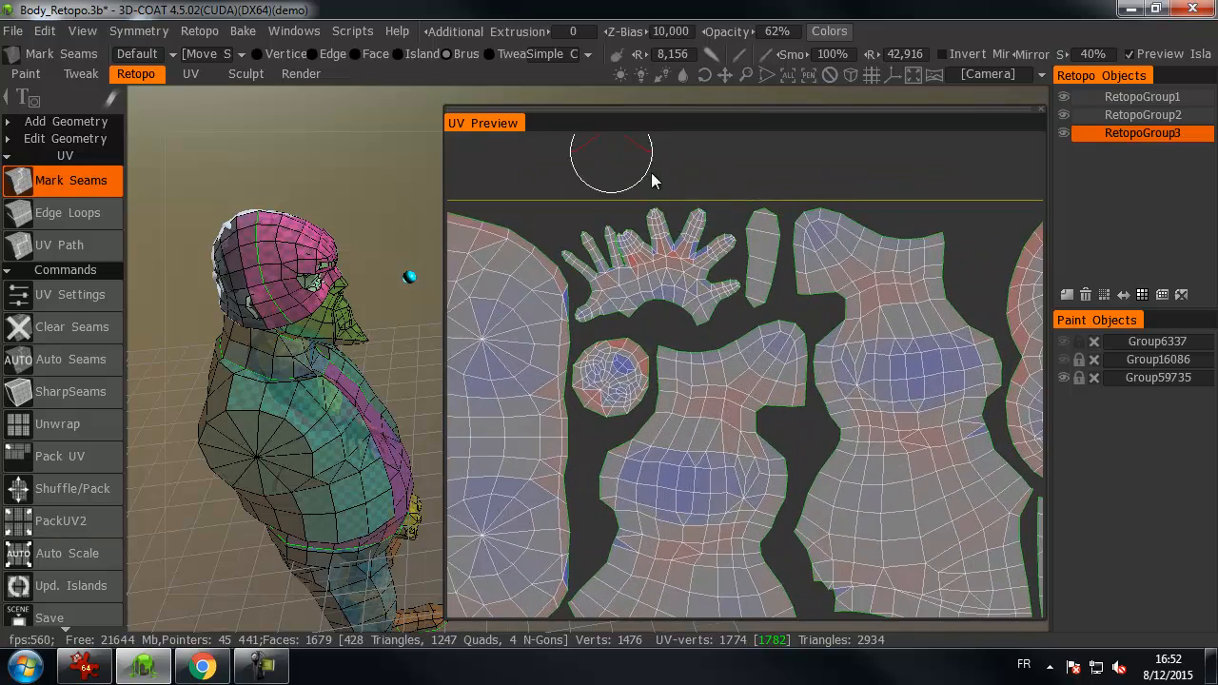
pyautogui.scroll(4, 614, 220)
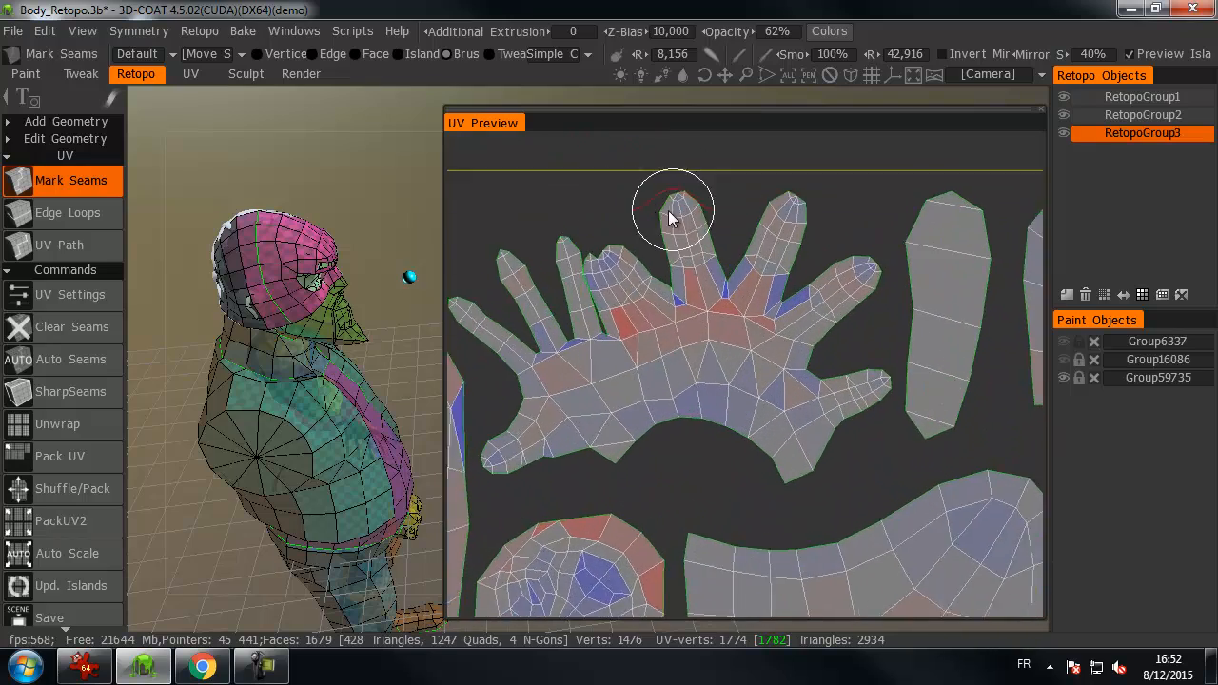
pyautogui.scroll(4, 613, 233)
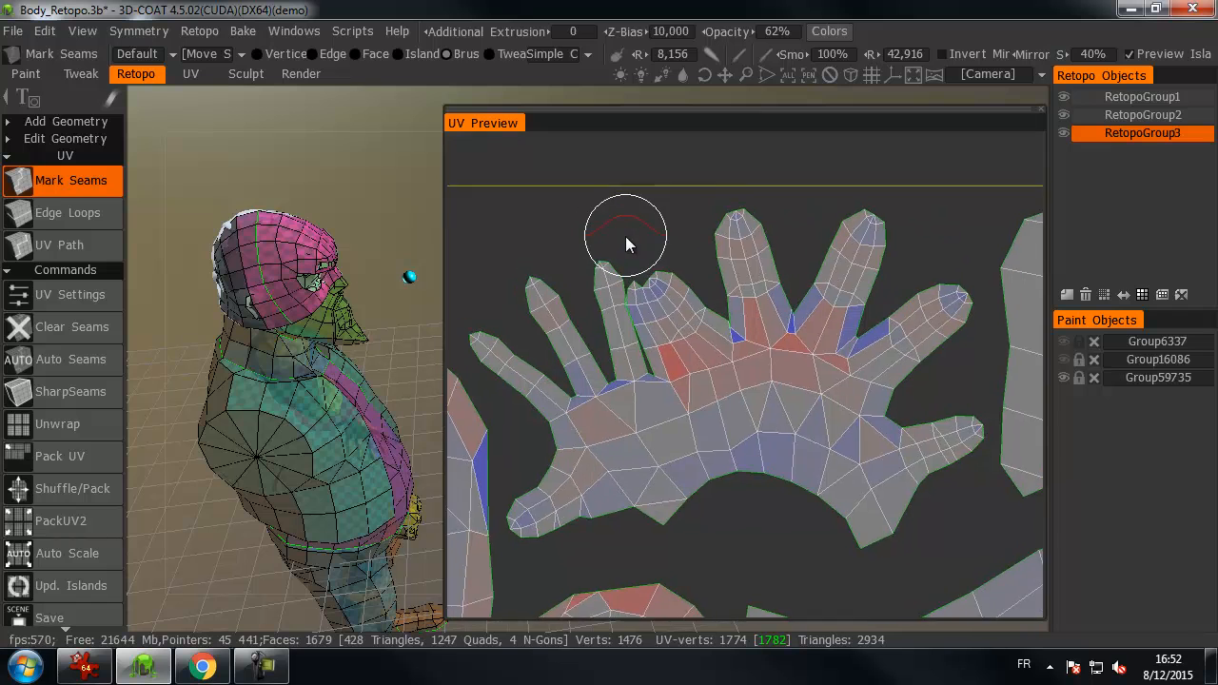
pyautogui.moveTo(609, 259)
pyautogui.mouseDown(button='middle')
pyautogui.moveTo(758, 285)
pyautogui.moveTo(742, 266)
pyautogui.mouseUp(button='middle')
pyautogui.moveTo(720, 296)
pyautogui.keyDown('shift'); pyautogui.mouseDown()
pyautogui.moveTo(742, 383)
pyautogui.moveTo(889, 379)
pyautogui.moveTo(919, 402)
pyautogui.moveTo(847, 438)
pyautogui.moveTo(813, 283)
pyautogui.moveTo(697, 281)
pyautogui.mouseUp(); pyautogui.keyUp('shift')
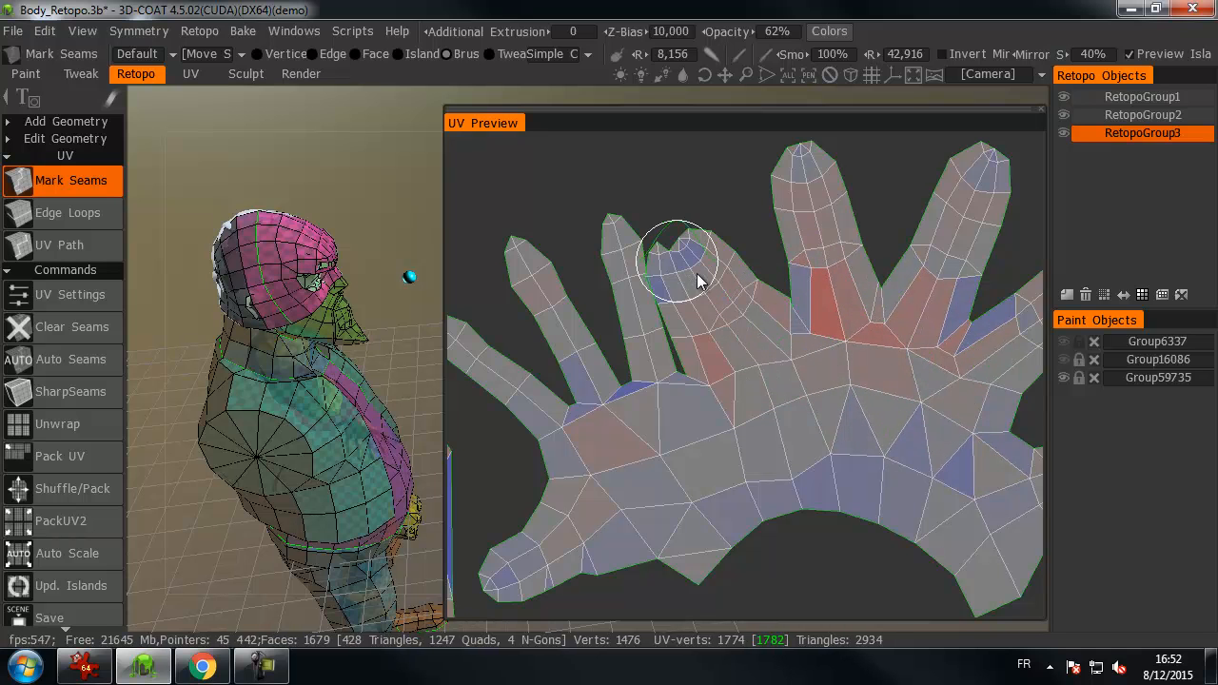
# - Reduce the UV brush radius to 1,678 and pull the narrow finger away from the wide finger beside it on the hand island
pyautogui.moveTo(621, 175); pyautogui.dragTo(646, 231, button='middle')
pyautogui.moveTo(646, 231); pyautogui.dragTo(721, 223, button='right')
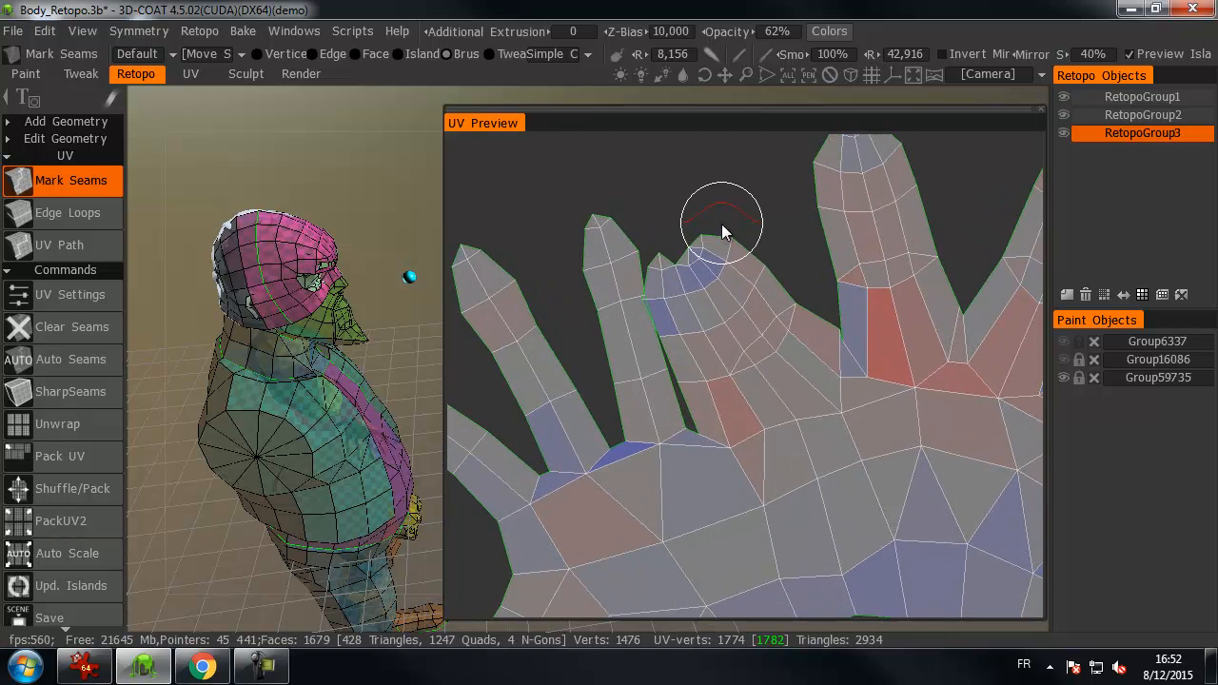
pyautogui.moveTo(663, 302); pyautogui.dragTo(645, 305, button='right')
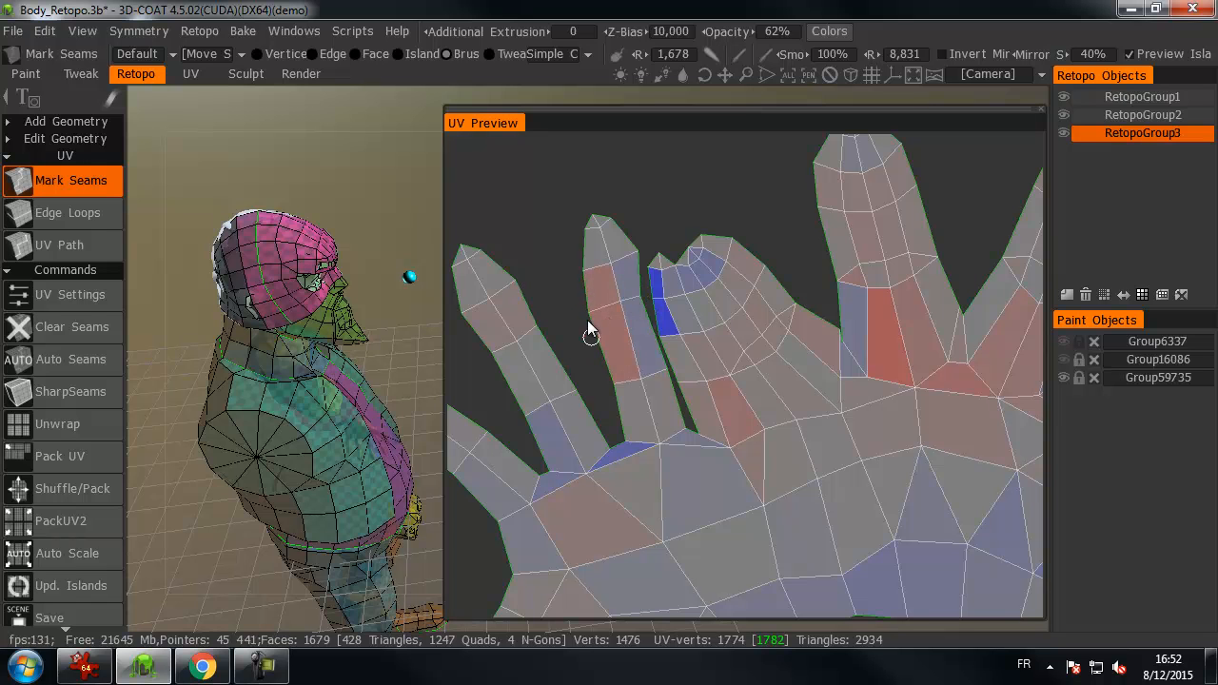
pyautogui.click(666, 369)
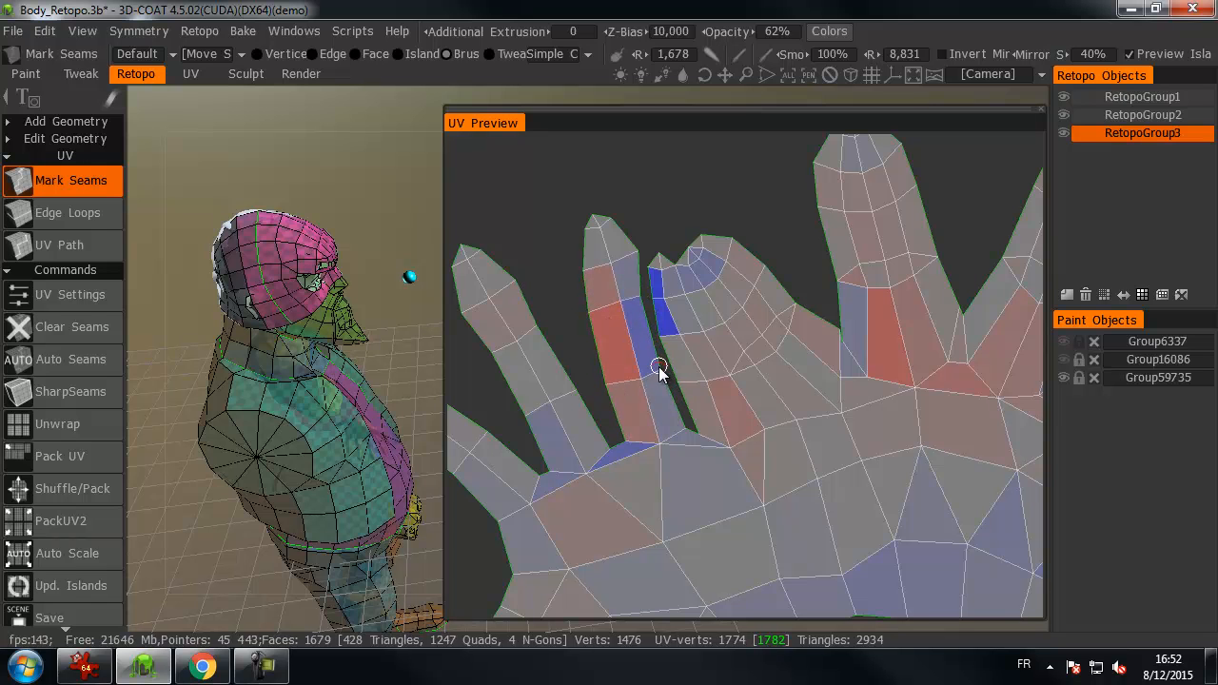
pyautogui.click(586, 271)
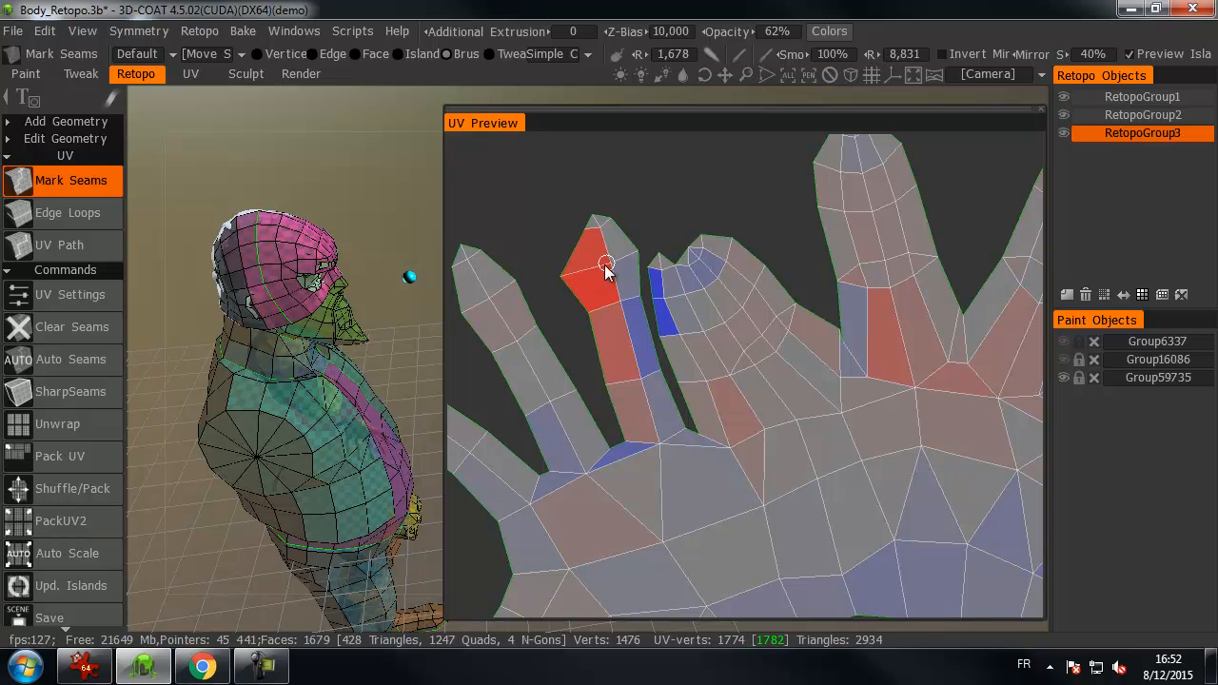
pyautogui.click(594, 269)
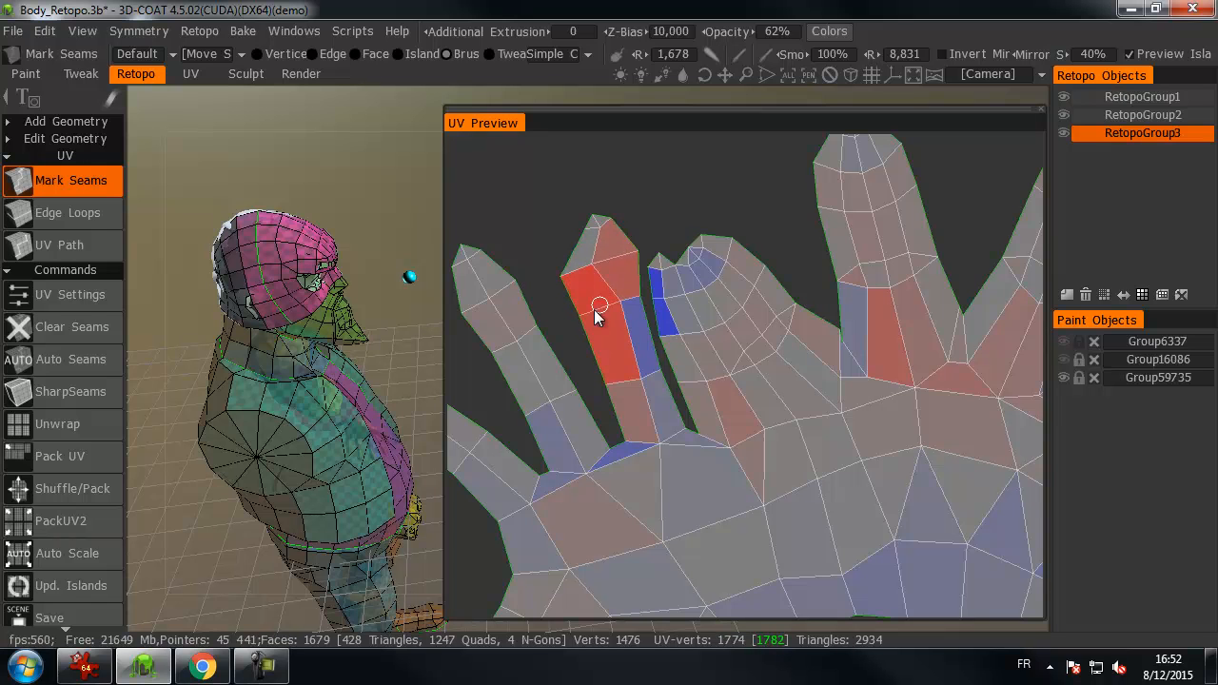
pyautogui.moveTo(620, 297)
pyautogui.mouseDown()
pyautogui.moveTo(603, 304)
pyautogui.moveTo(624, 287)
pyautogui.moveTo(609, 257)
pyautogui.moveTo(562, 232)
pyautogui.moveTo(559, 241)
pyautogui.moveTo(581, 231)
pyautogui.mouseUp()
# - Smooth the narrow finger and the adjacent wide finger on the hand island, varying the brush radius between 3,837, 5,037 and 8,875
pyautogui.moveTo(605, 202); pyautogui.dragTo(628, 203, button='right')
pyautogui.moveTo(681, 290); pyautogui.dragTo(709, 293, button='right')
pyautogui.moveTo(709, 293)
pyautogui.keyDown('shift'); pyautogui.mouseDown()
pyautogui.moveTo(684, 339)
pyautogui.moveTo(726, 358)
pyautogui.moveTo(569, 228)
pyautogui.moveTo(591, 365)
pyautogui.moveTo(578, 248)
pyautogui.moveTo(568, 510)
pyautogui.moveTo(693, 273)
pyautogui.moveTo(669, 326)
pyautogui.mouseUp(); pyautogui.keyUp('shift')
pyautogui.scroll(-2, 664, 327)
pyautogui.moveTo(685, 323); pyautogui.dragTo(661, 321, button='right')
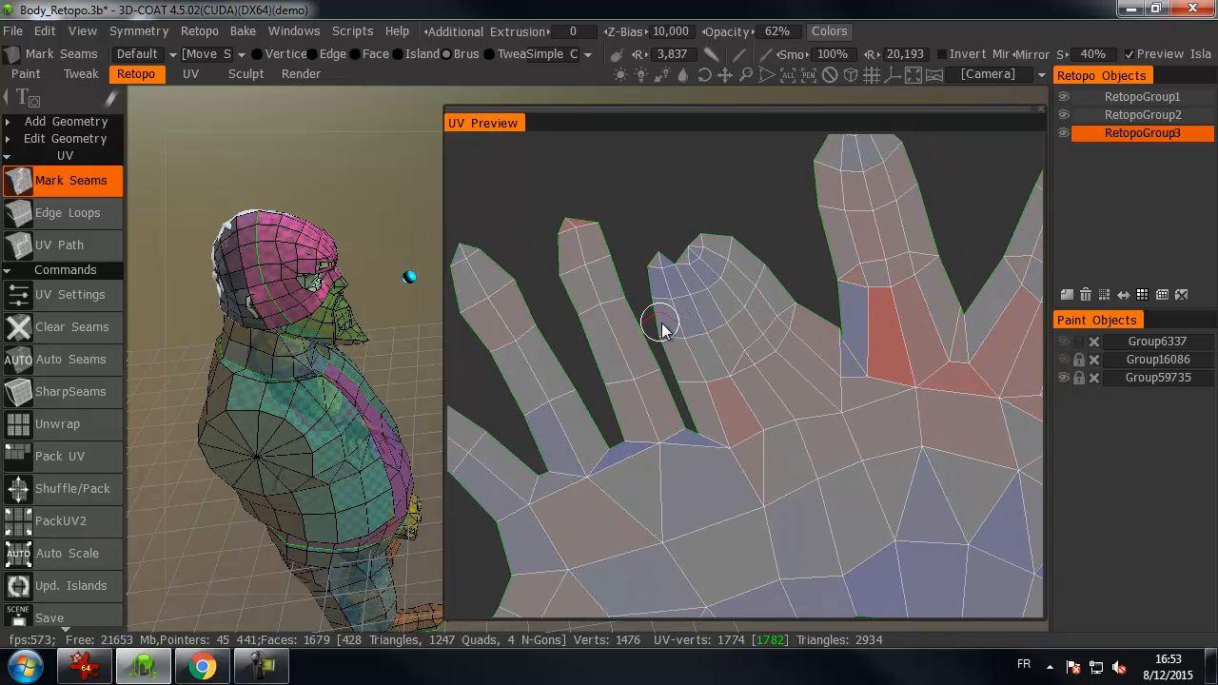
pyautogui.moveTo(664, 327); pyautogui.dragTo(672, 334)
pyautogui.moveTo(672, 334); pyautogui.dragTo(720, 333, button='right')
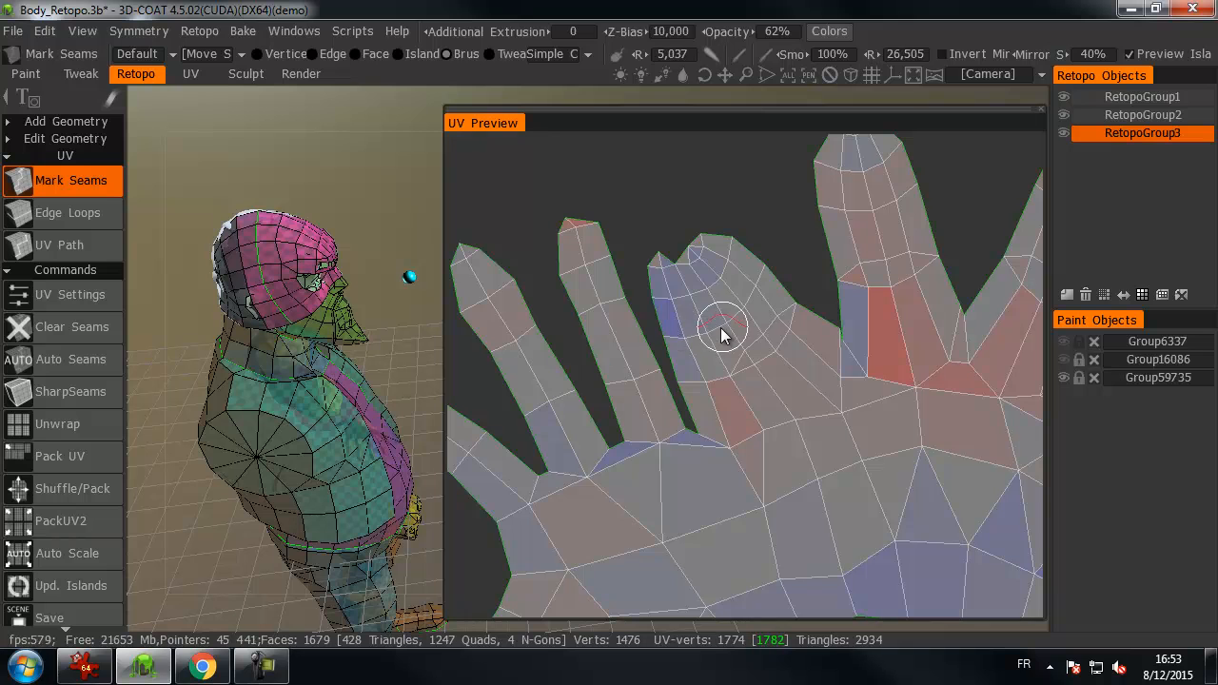
pyautogui.keyDown('shift'); pyautogui.moveTo(728, 324); pyautogui.dragTo(709, 317); pyautogui.keyUp('shift')
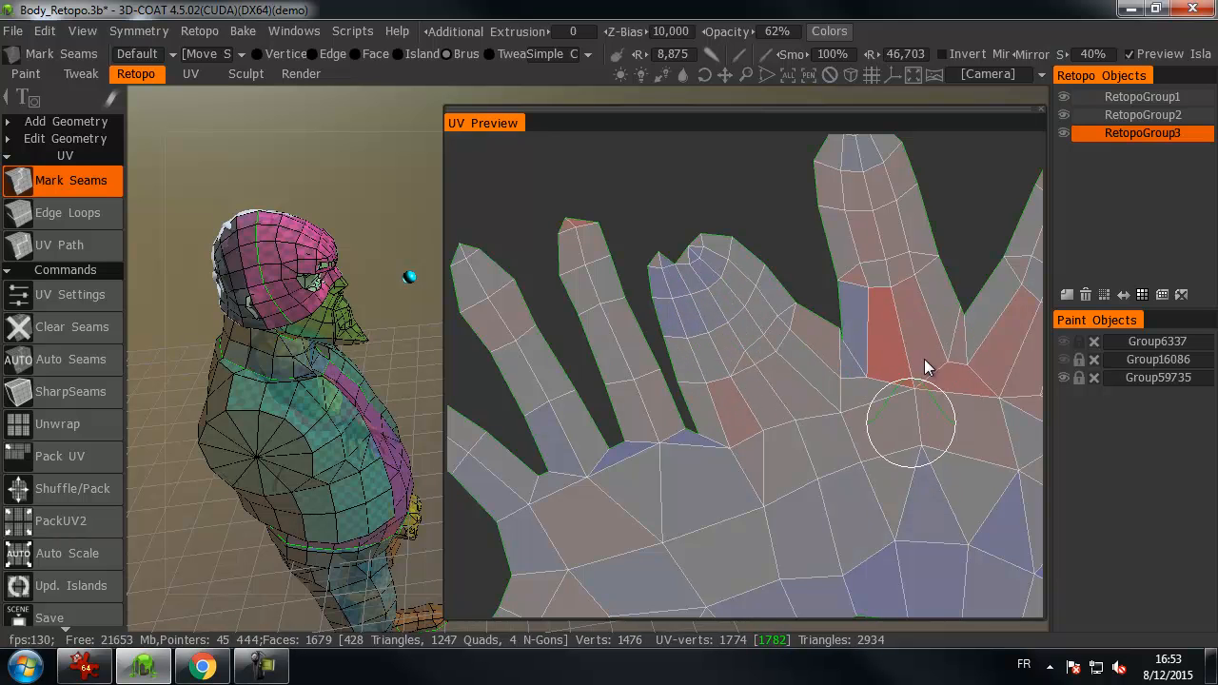
# - Examine the complete UV layout and the whole character from the front
pyautogui.moveTo(672, 190); pyautogui.dragTo(733, 285, button='middle')
pyautogui.scroll(-2, 667, 310)
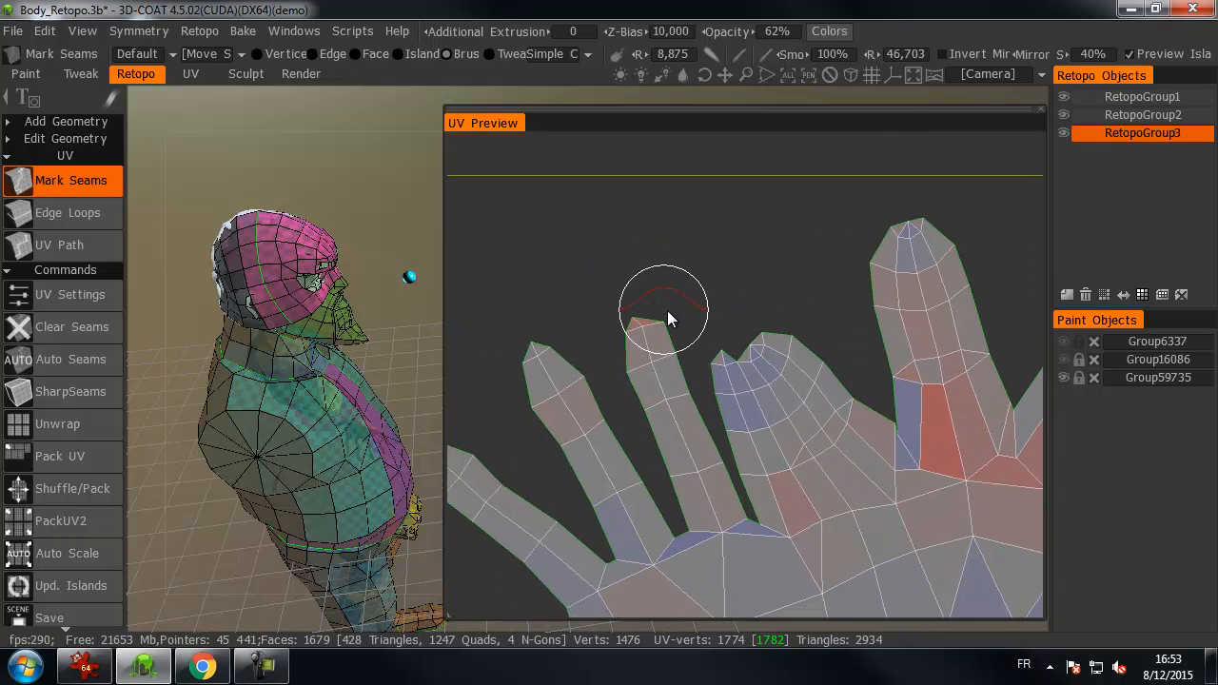
pyautogui.scroll(-2, 676, 307)
pyautogui.scroll(-4, 767, 307)
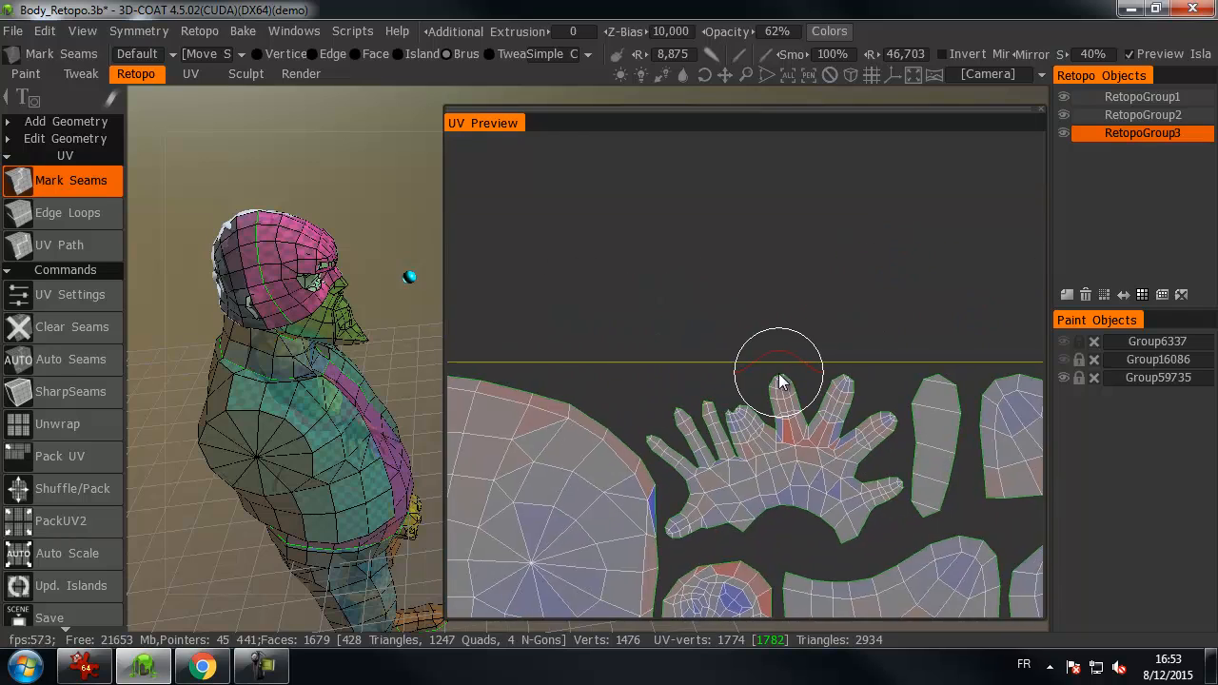
pyautogui.moveTo(872, 463); pyautogui.dragTo(781, 281, button='middle')
pyautogui.scroll(-2, 780, 282)
pyautogui.moveTo(695, 297)
pyautogui.mouseDown(button='middle')
pyautogui.moveTo(679, 283)
pyautogui.moveTo(690, 288)
pyautogui.mouseUp(button='middle')
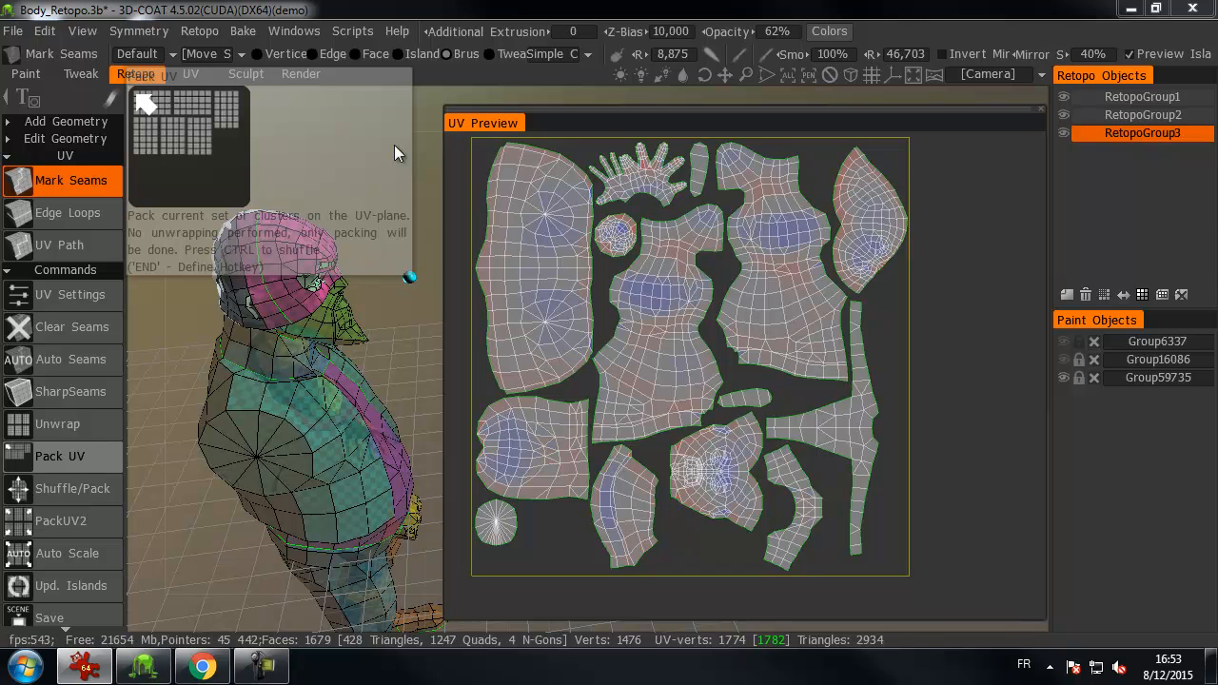
pyautogui.moveTo(361, 229); pyautogui.dragTo(363, 162)
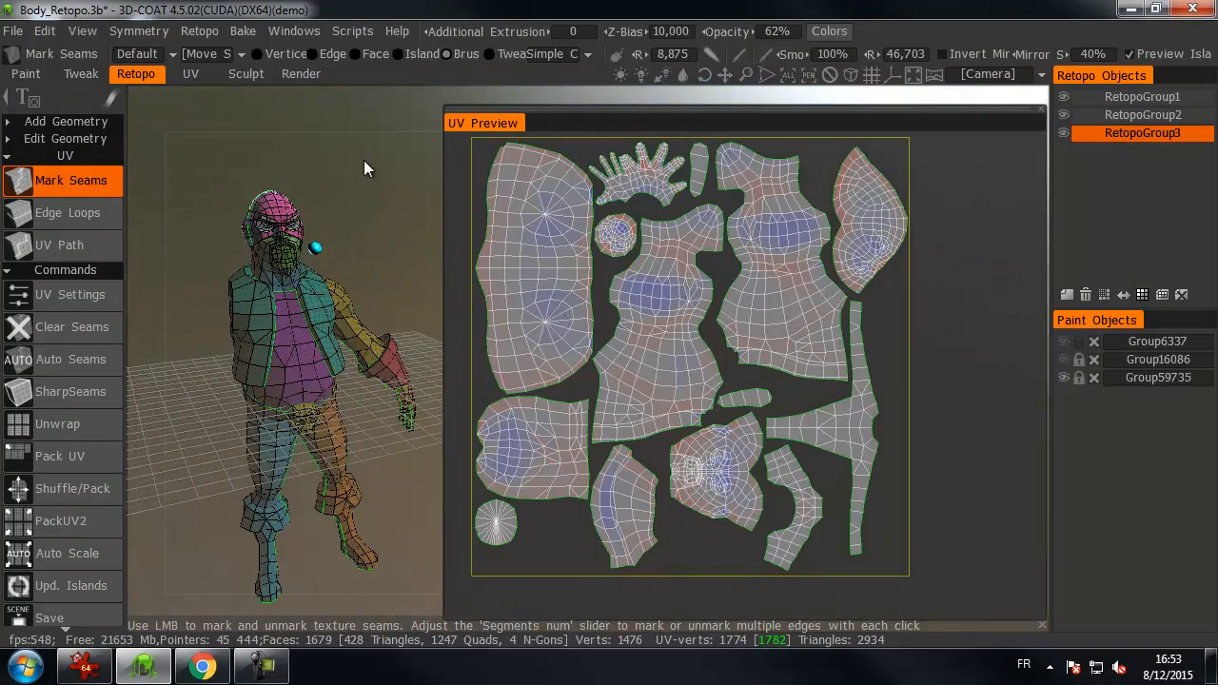
# - Expand the Add Geometry tools, activate Add/Split and check the availability of the retopo export commands
pyautogui.click(201, 35)
pyautogui.click(88, 129)
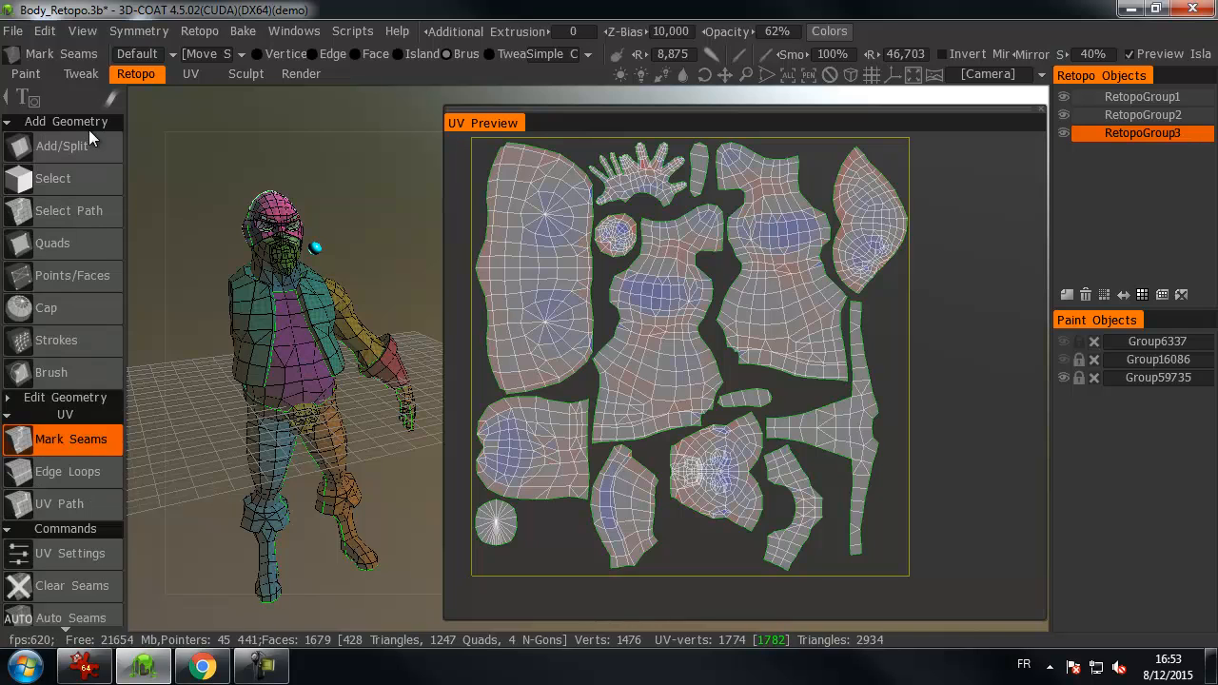
pyautogui.click(195, 31)
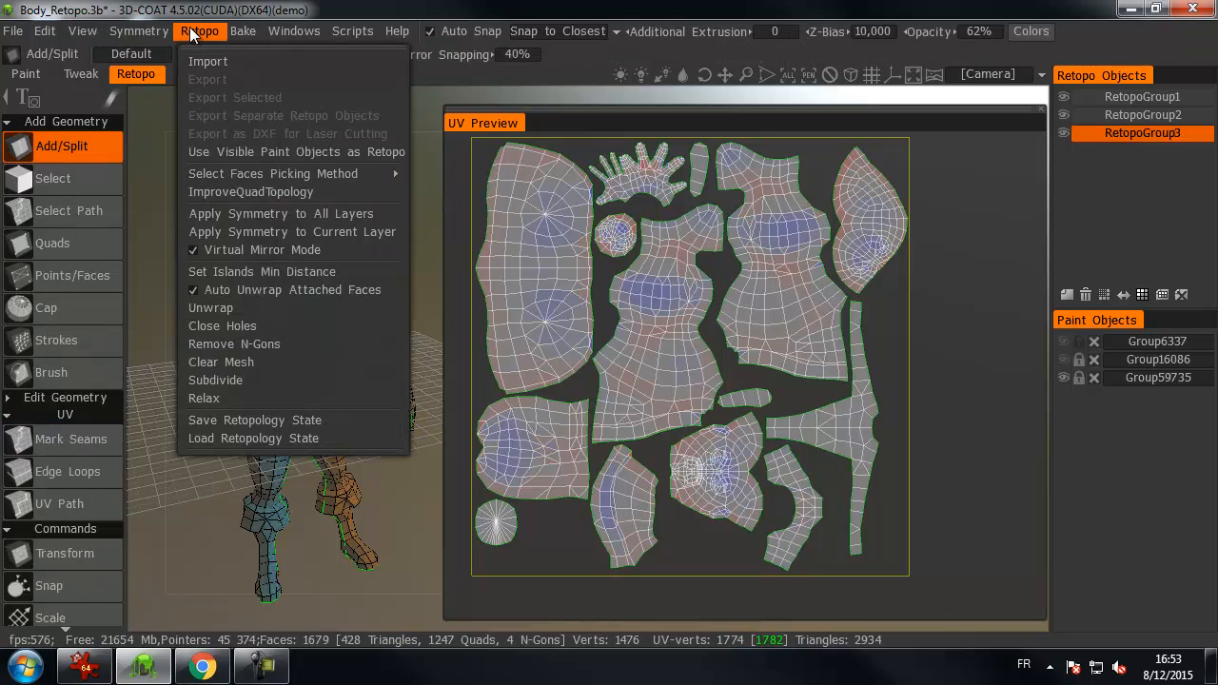
pyautogui.moveTo(365, 194); pyautogui.dragTo(345, 161)
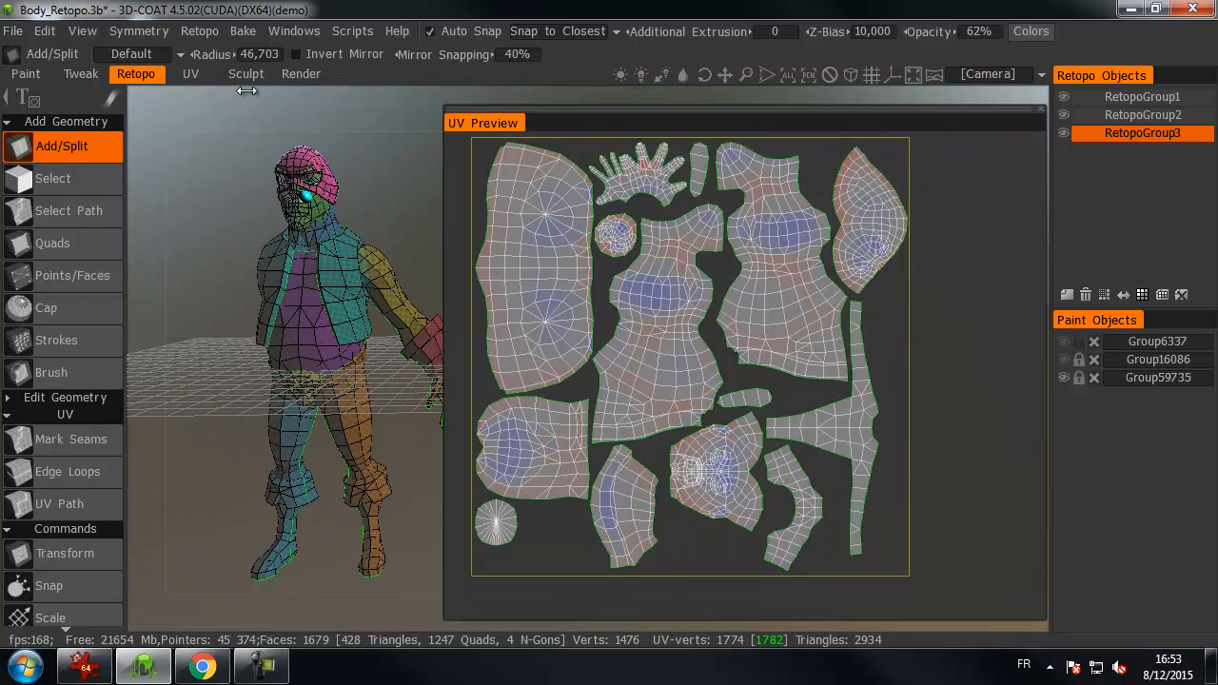
pyautogui.click(208, 36)
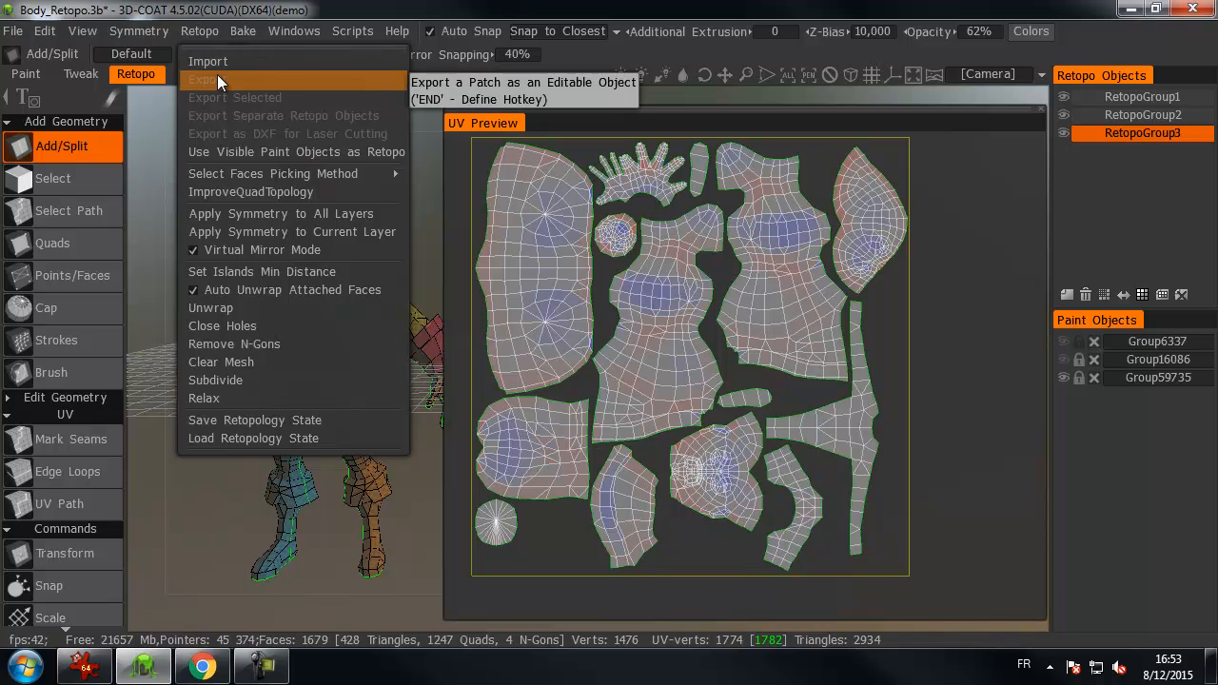
# - Make RetopoGroup1 the active retopo object and show the paint object Group6337
pyautogui.click(1126, 98)
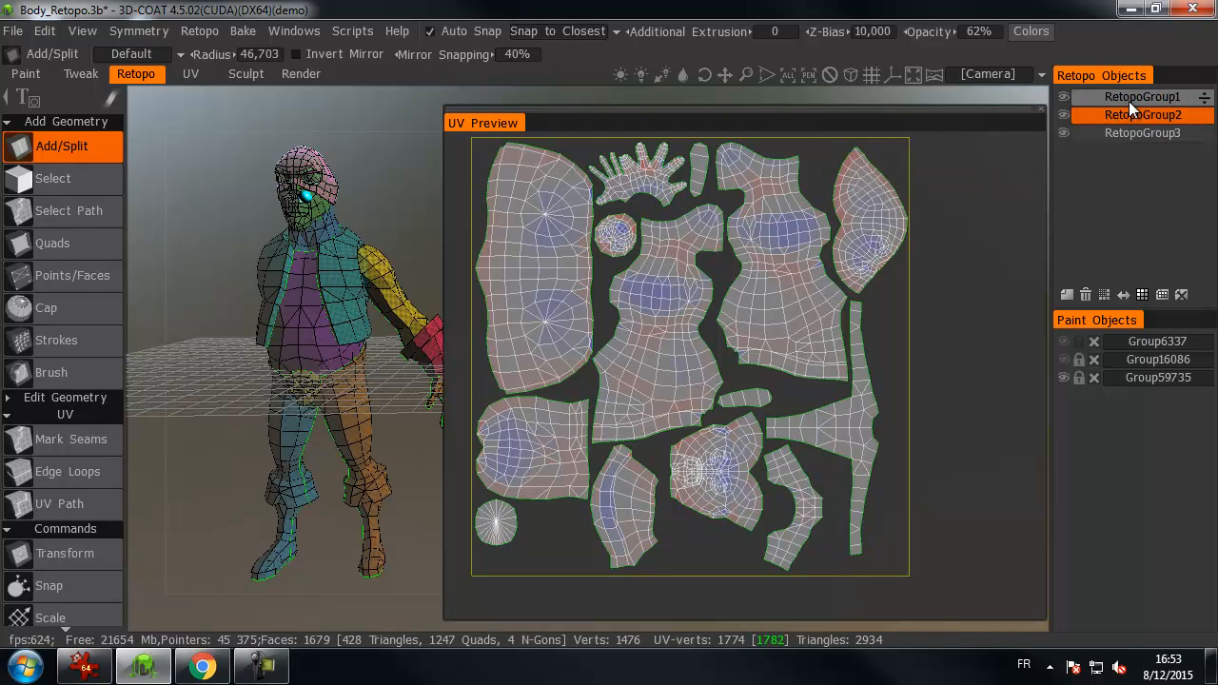
pyautogui.click(208, 30)
pyautogui.moveTo(242, 31)
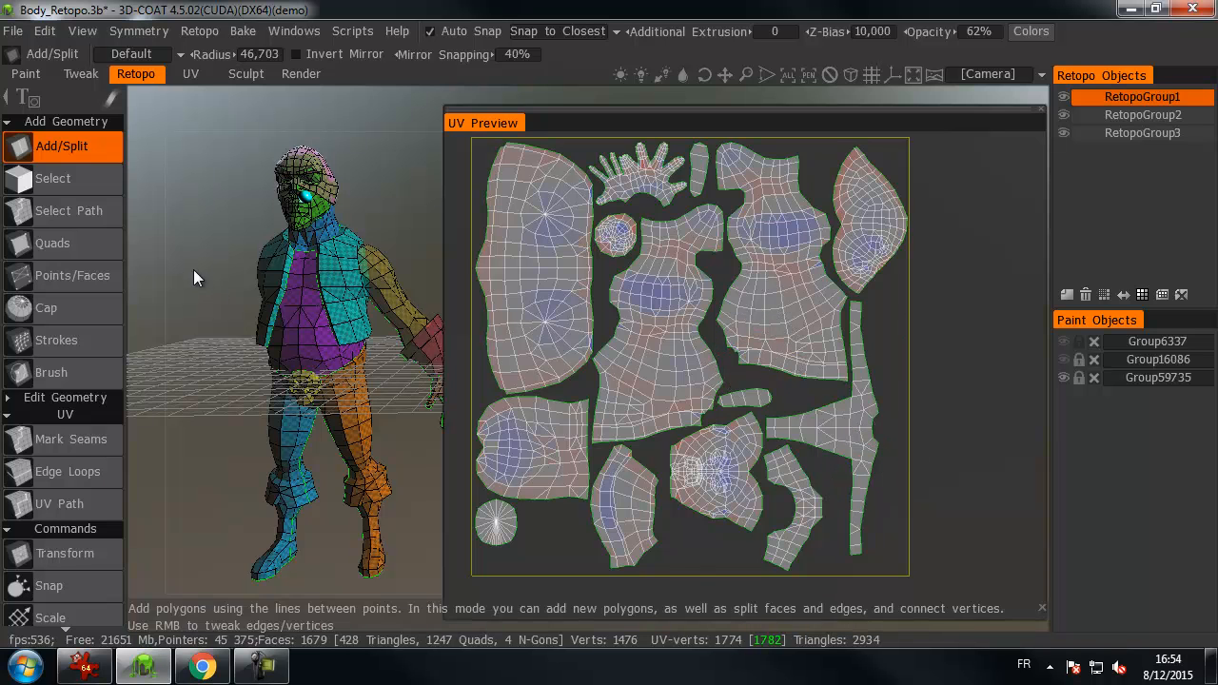
pyautogui.click(1063, 342)
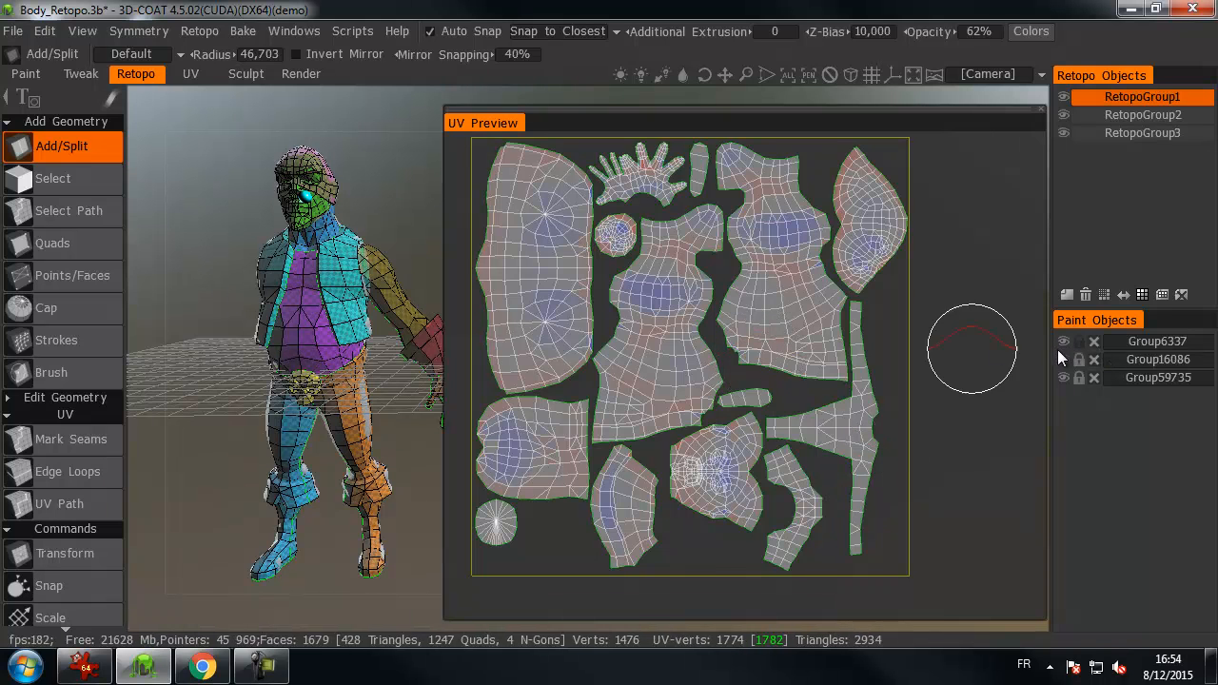
# - Save the scene under the new name 03.3b in the Chara Design folder's Retopo_B2C12 subfolder
pyautogui.click(11, 34)
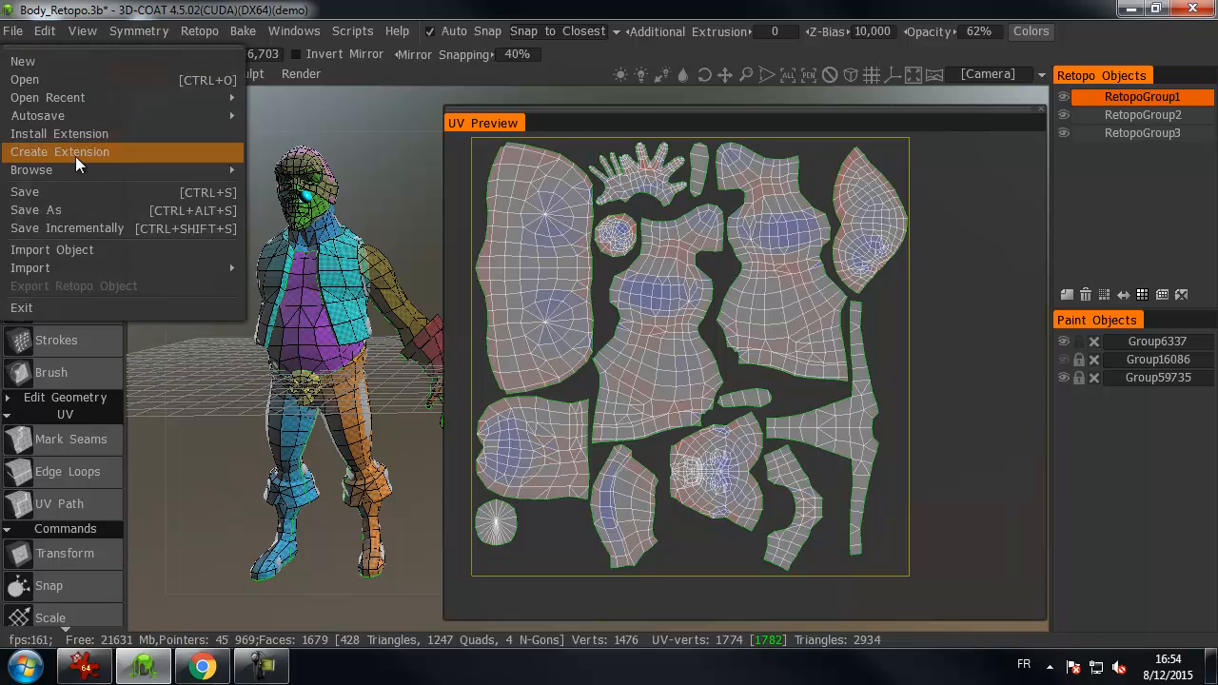
pyautogui.click(75, 210)
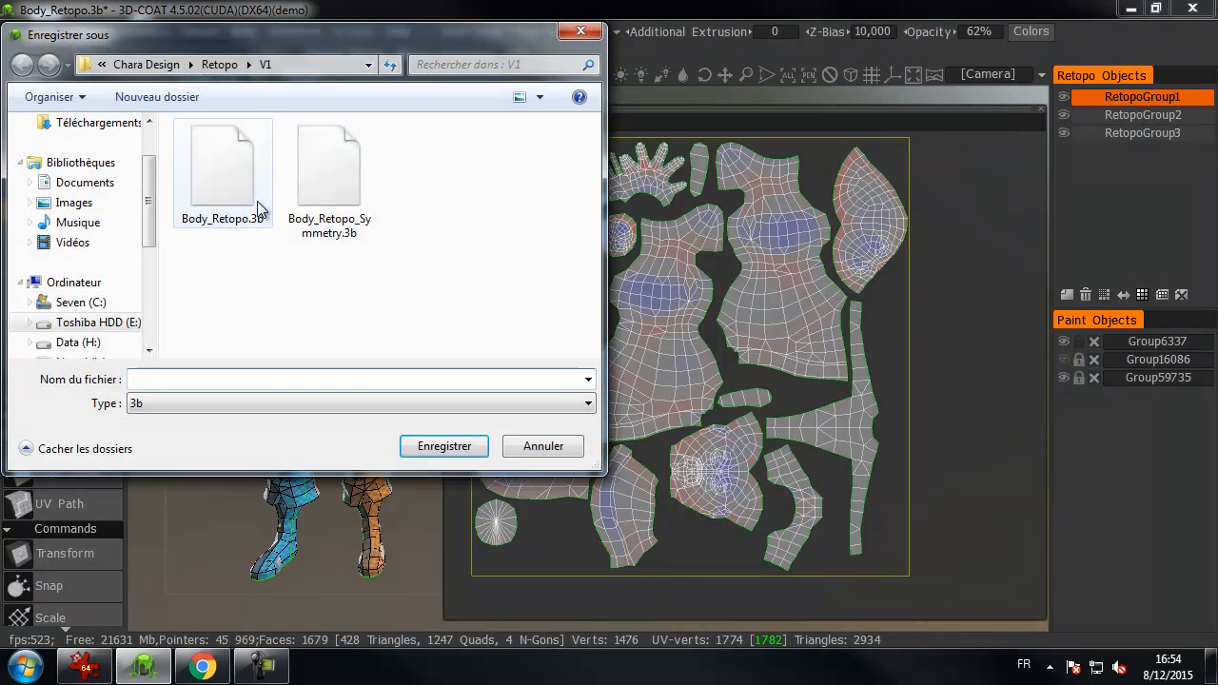
pyautogui.click(219, 65)
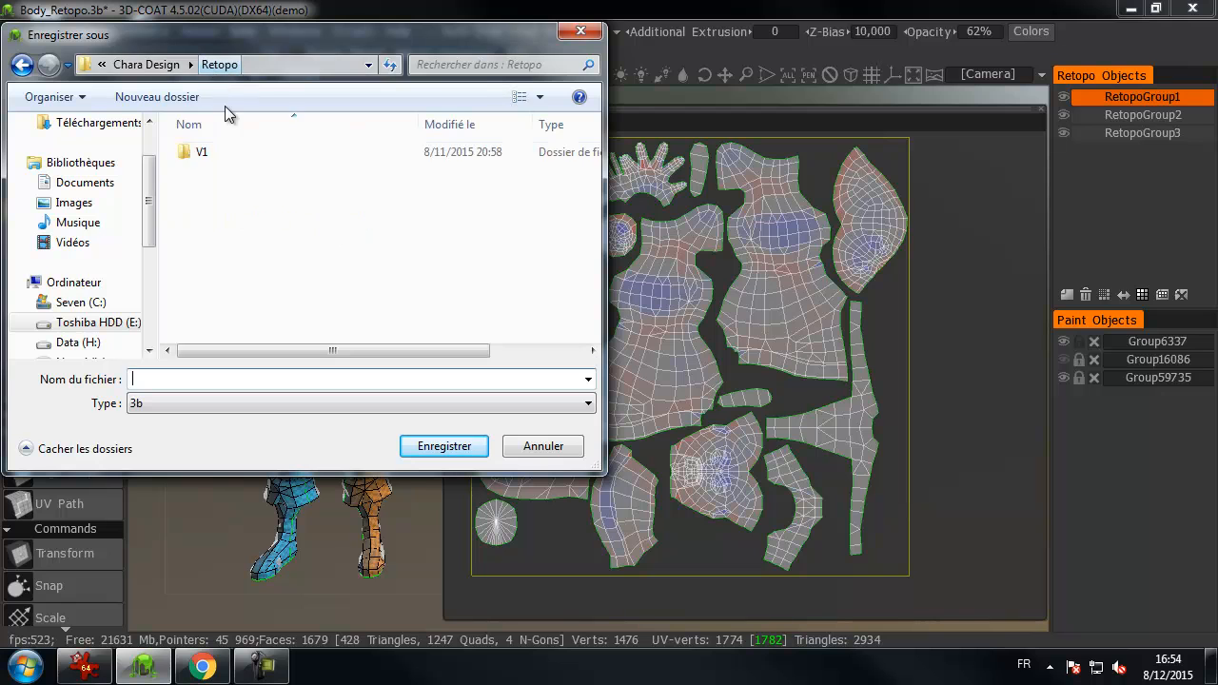
pyautogui.click(186, 67)
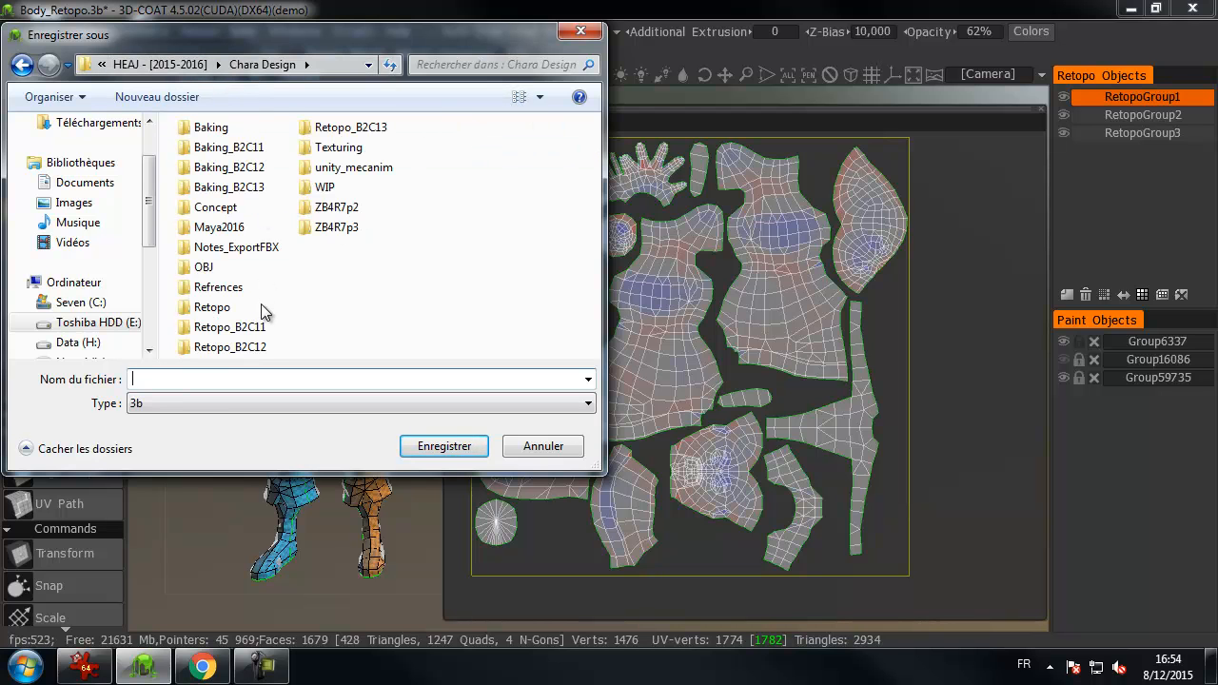
pyautogui.click(257, 348)
pyautogui.doubleClick(257, 348)
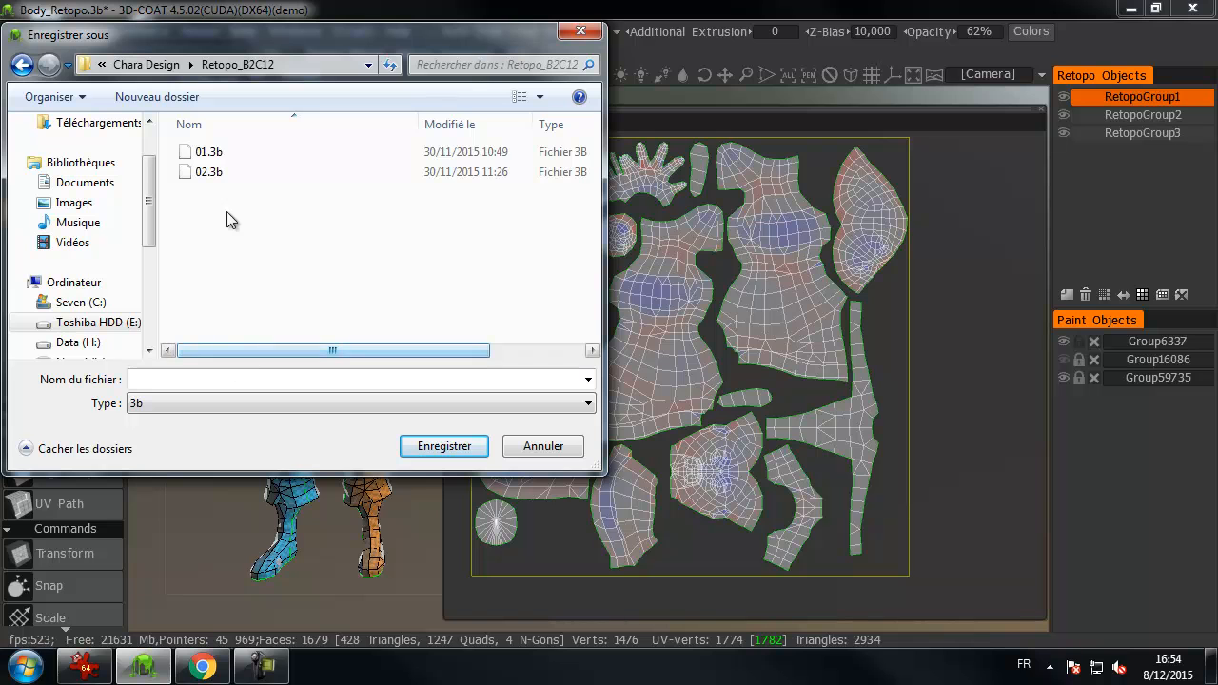
pyautogui.click(209, 172)
pyautogui.click(141, 382)
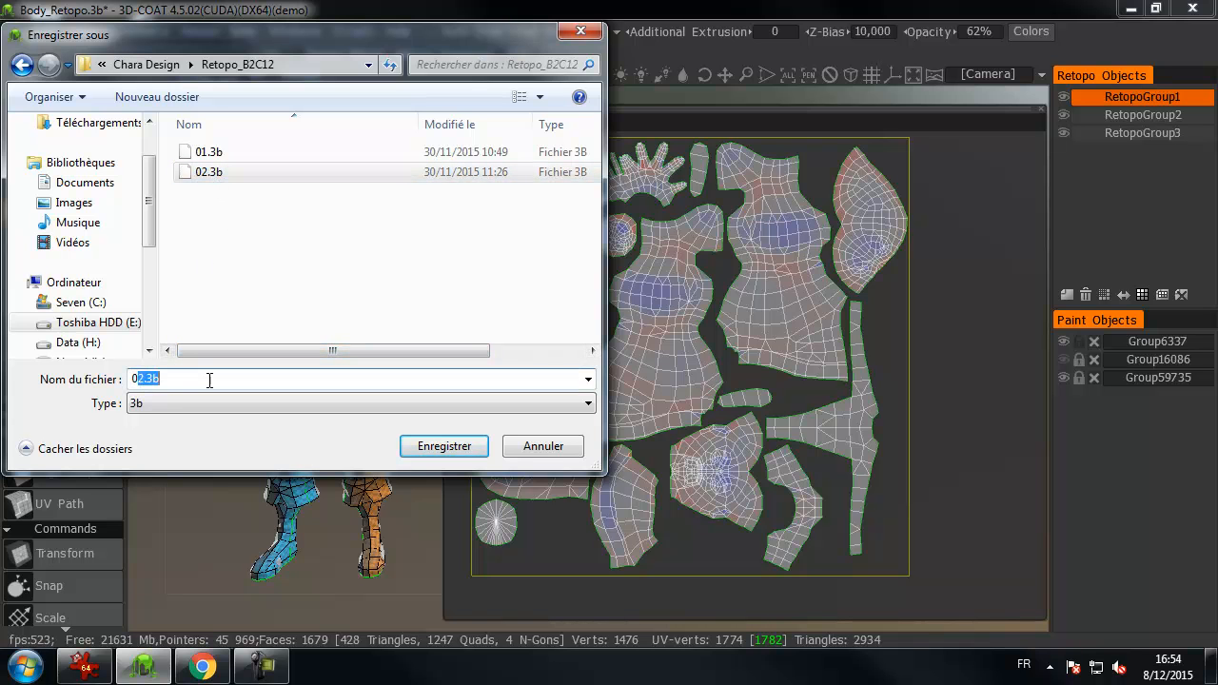
pyautogui.write('3')
pyautogui.press('Return')
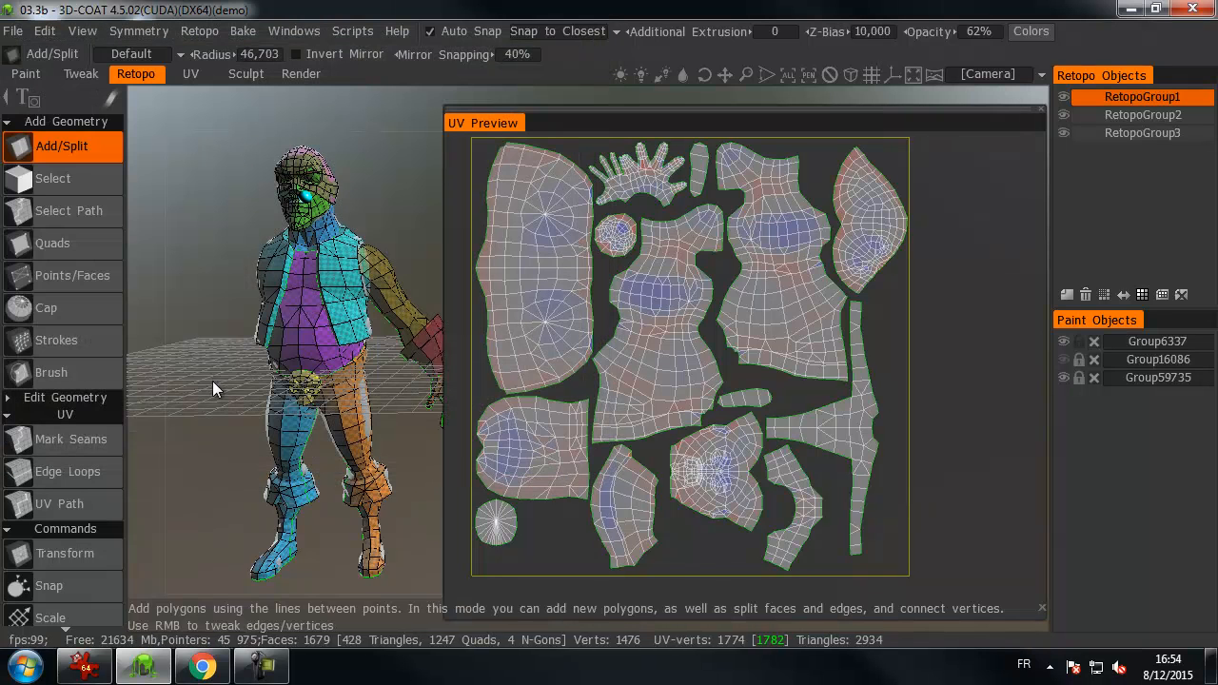
# - Try to export the retopo mesh as an editable object and dismiss the limitations notice
pyautogui.click(201, 32)
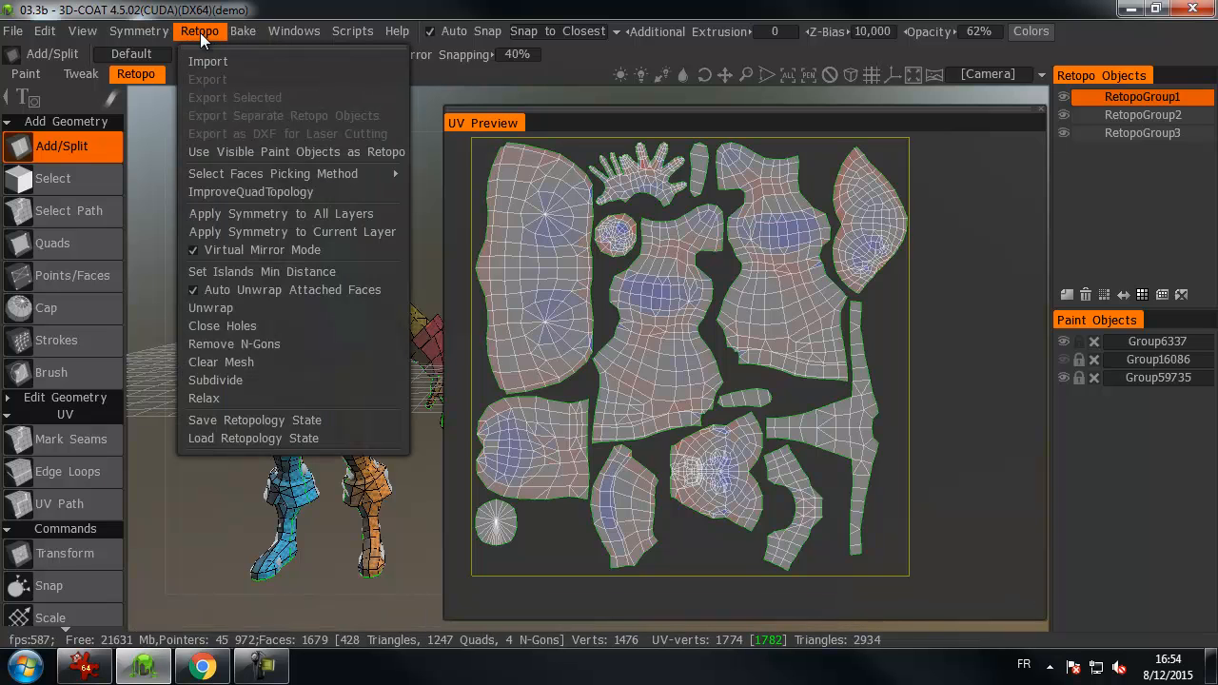
pyautogui.click(211, 80)
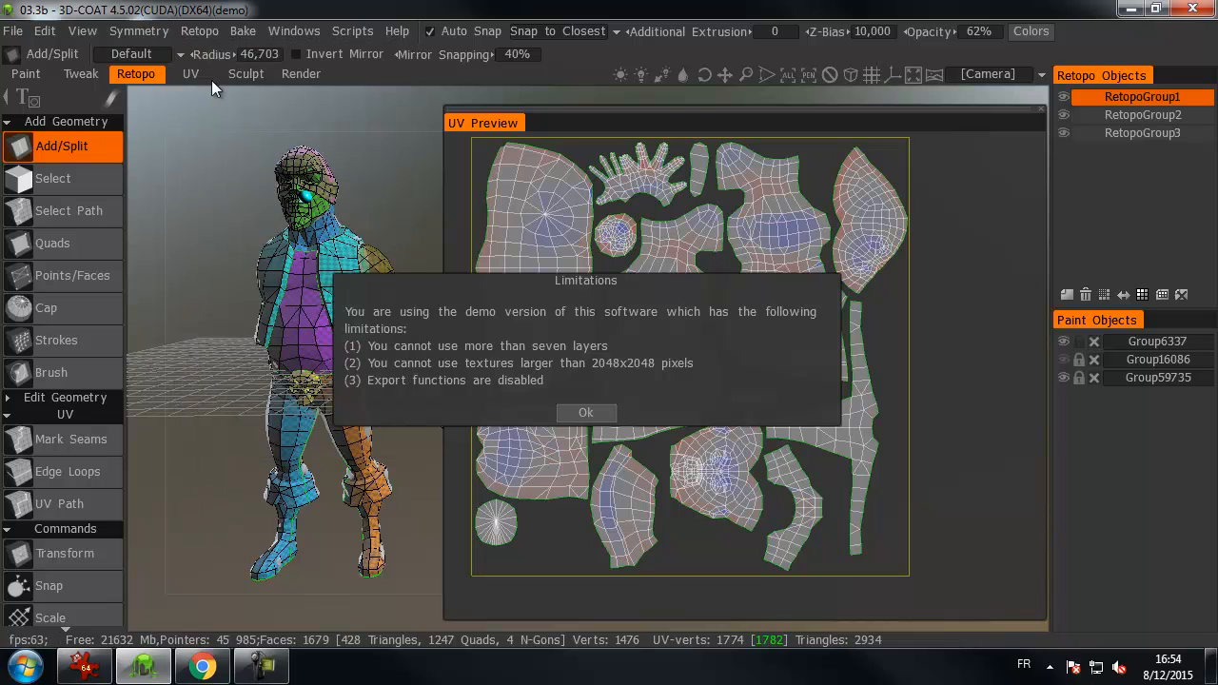
pyautogui.click(588, 411)
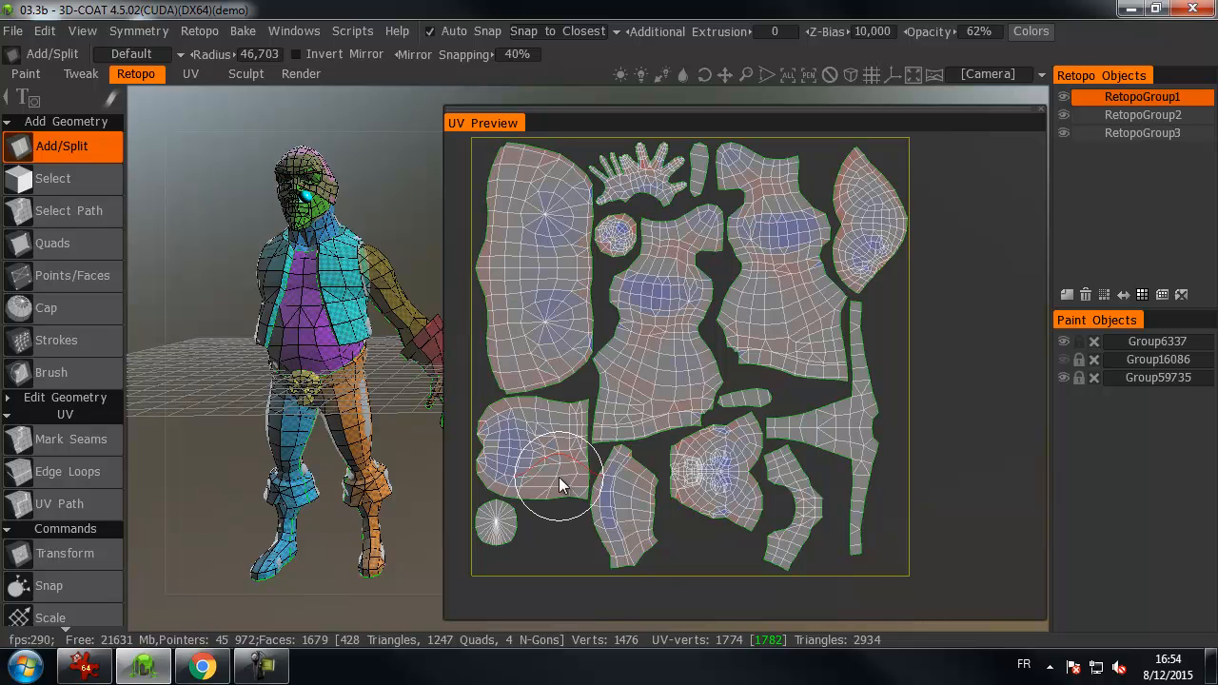
# - Close 3D-Coat
pyautogui.click(12, 32)
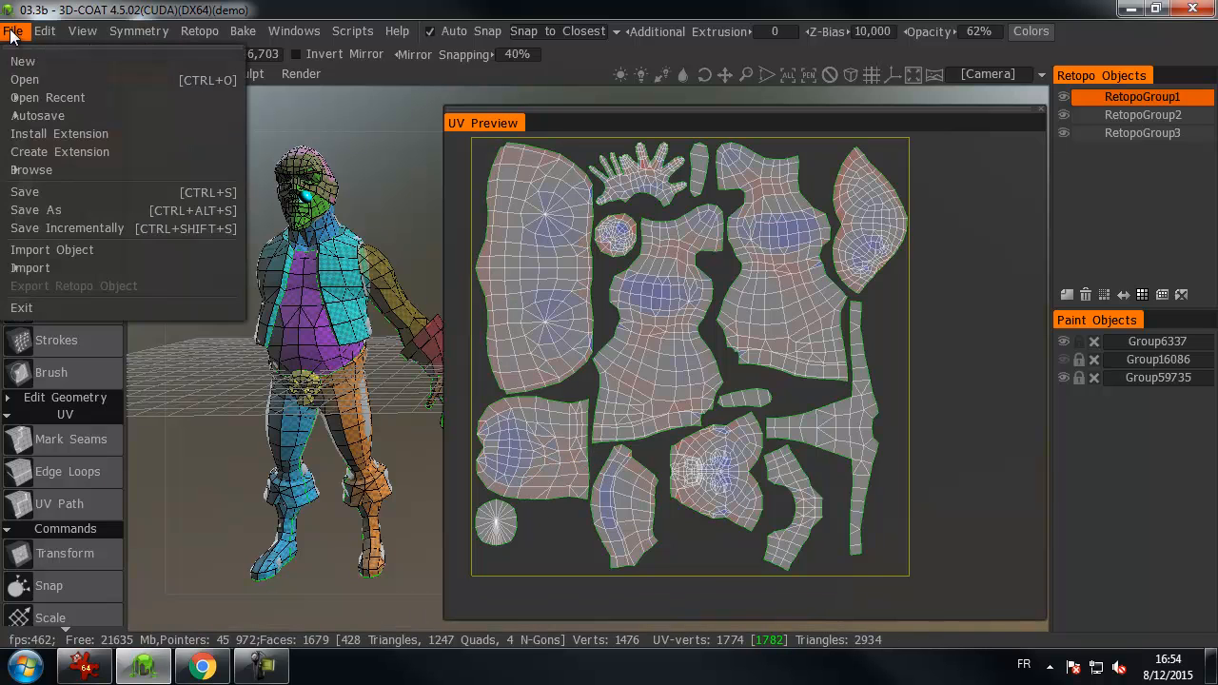
pyautogui.click(1192, 7)
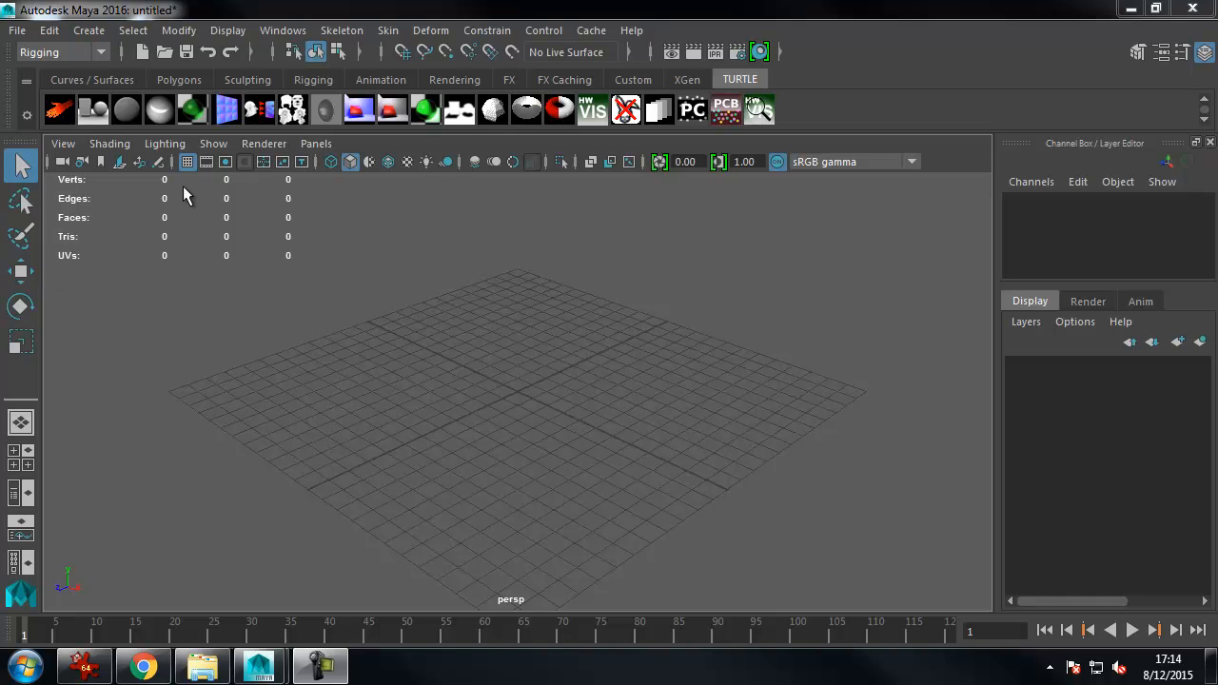
# - Start opening a scene and browse to the CharacterDesign\Ressources folder on the O: drive
pyautogui.click(17, 29)
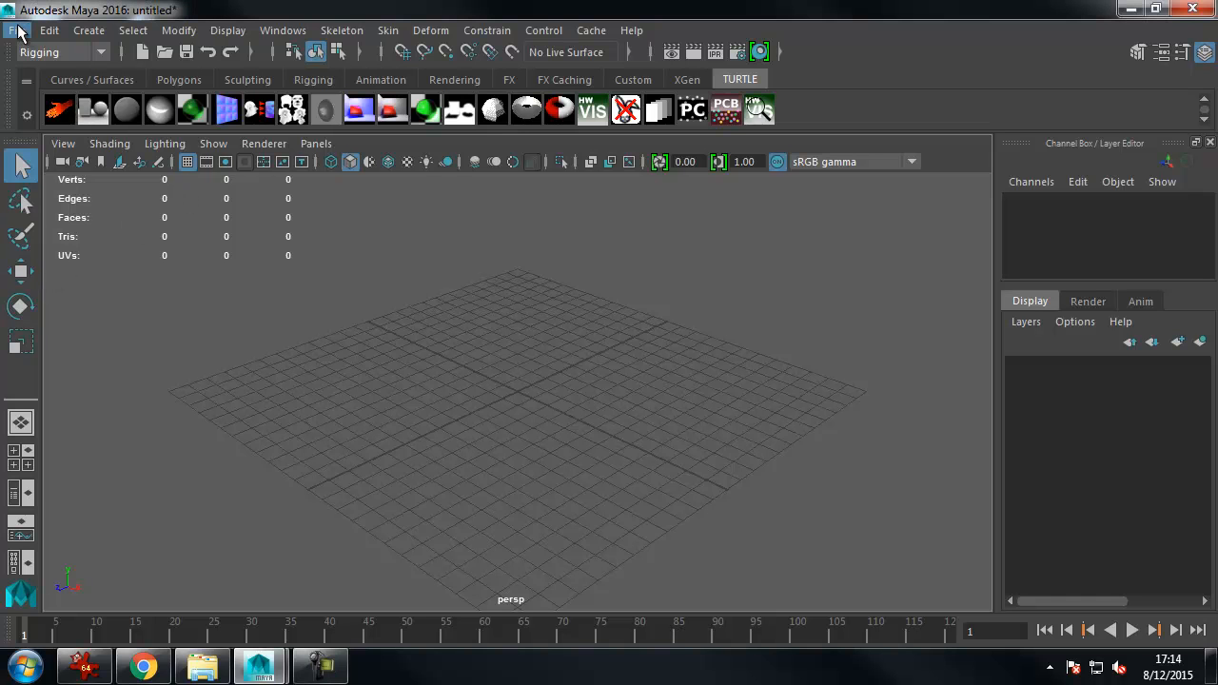
pyautogui.click(60, 74)
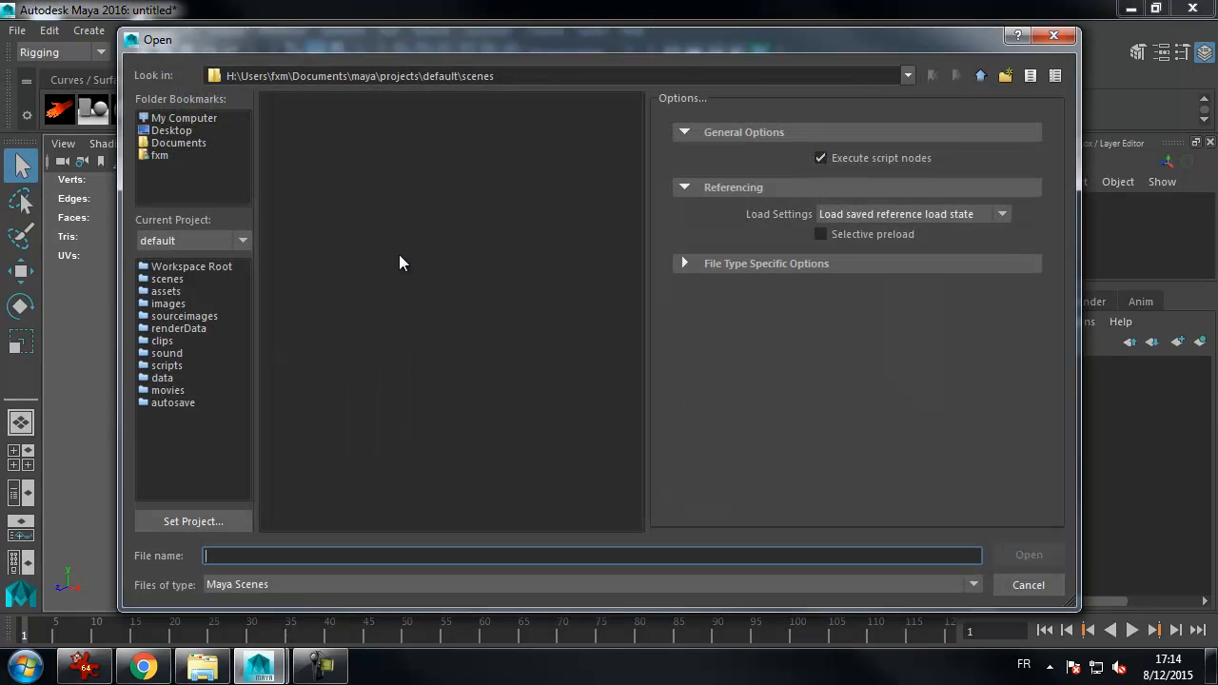
pyautogui.click(177, 117)
pyautogui.click(179, 130)
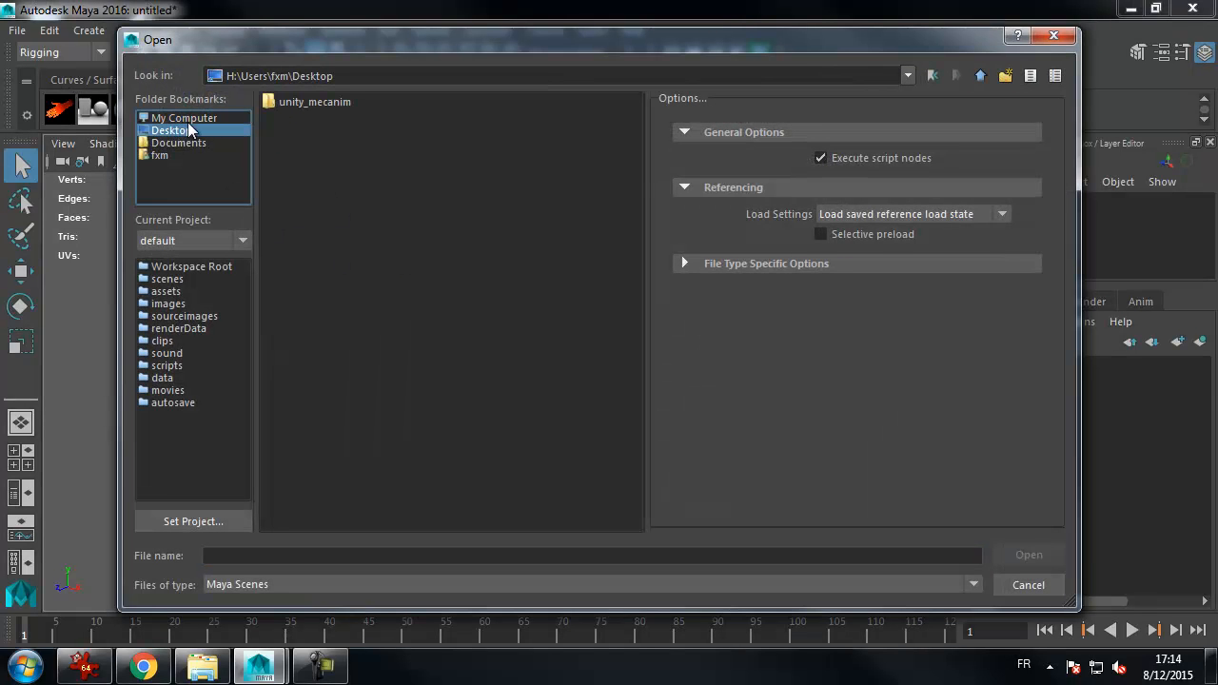
pyautogui.click(185, 118)
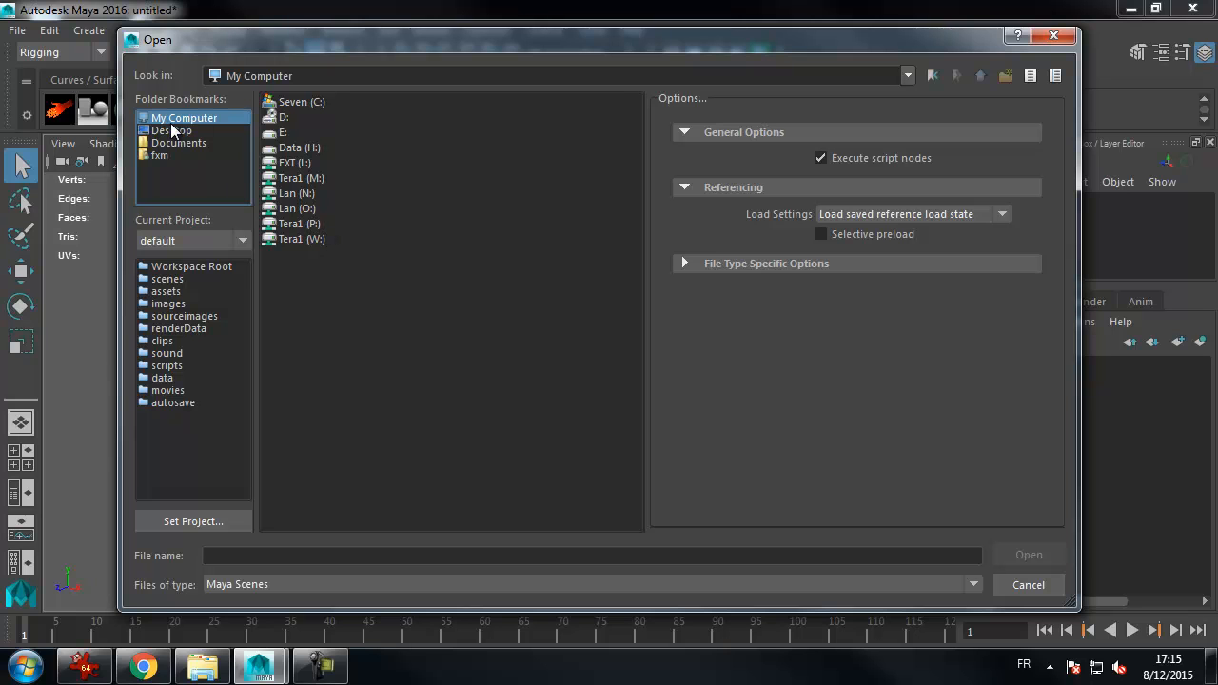
pyautogui.click(174, 131)
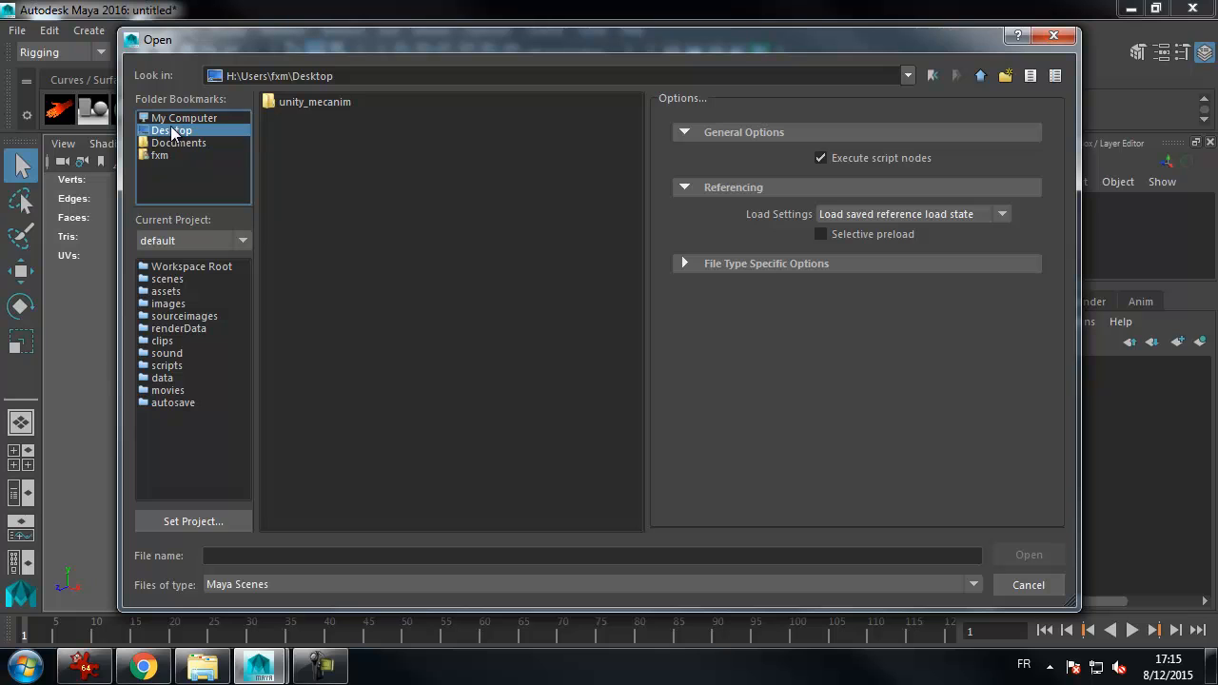
pyautogui.click(175, 119)
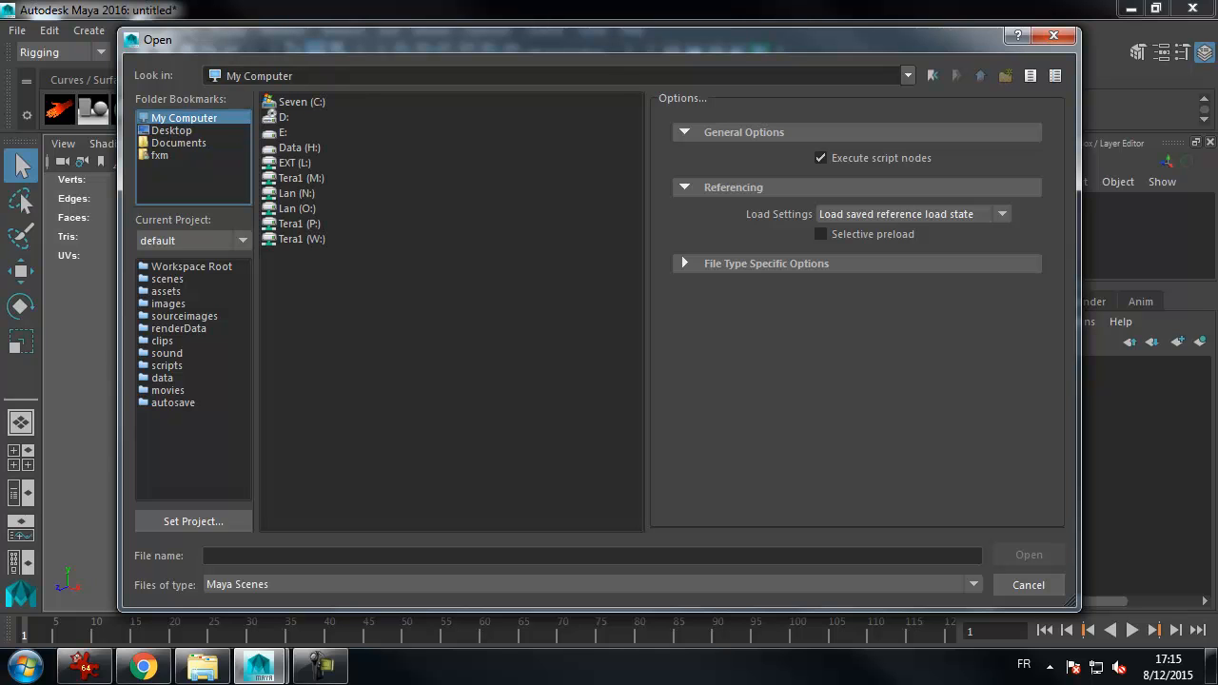
pyautogui.click(243, 561)
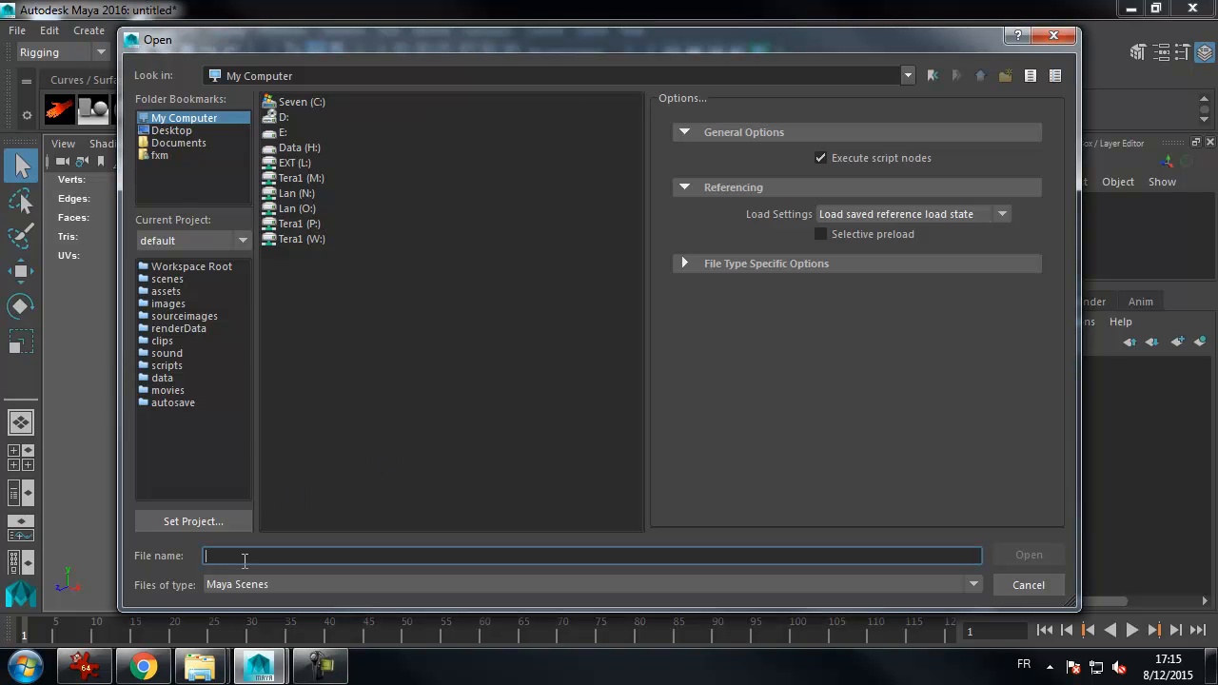
pyautogui.write('O:\\Prof\\MelardFX\\[2015-2016]\\CharacterDesign\\Ressources')
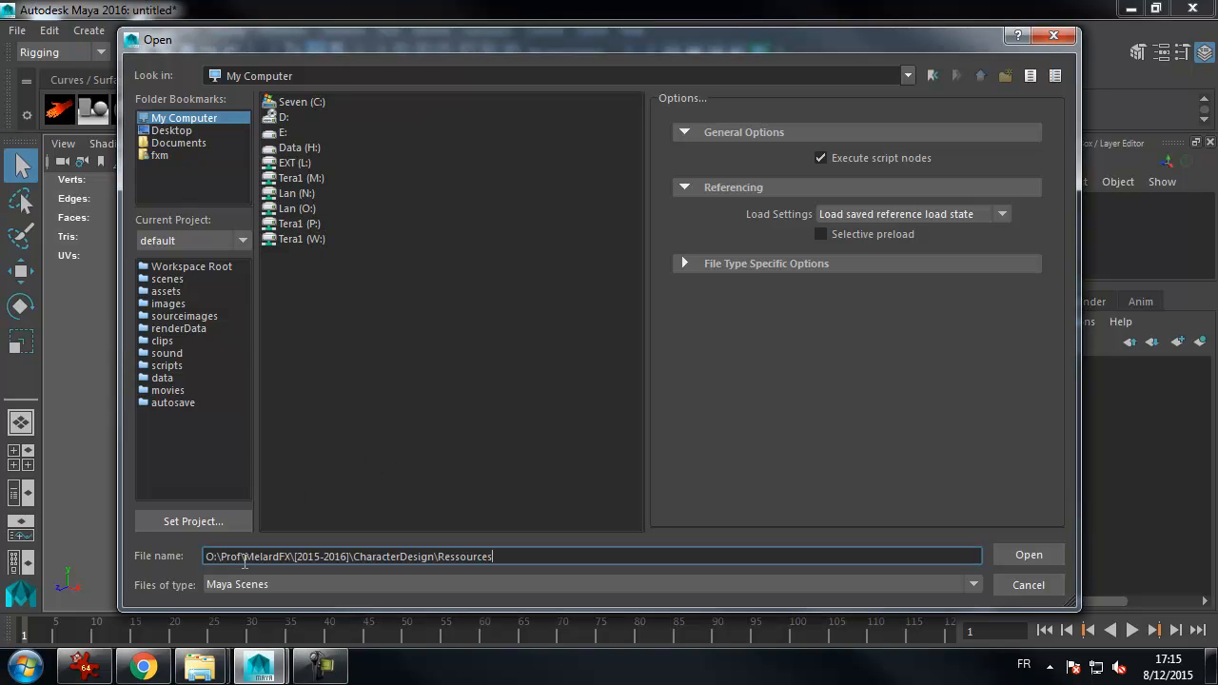
pyautogui.press('Return')
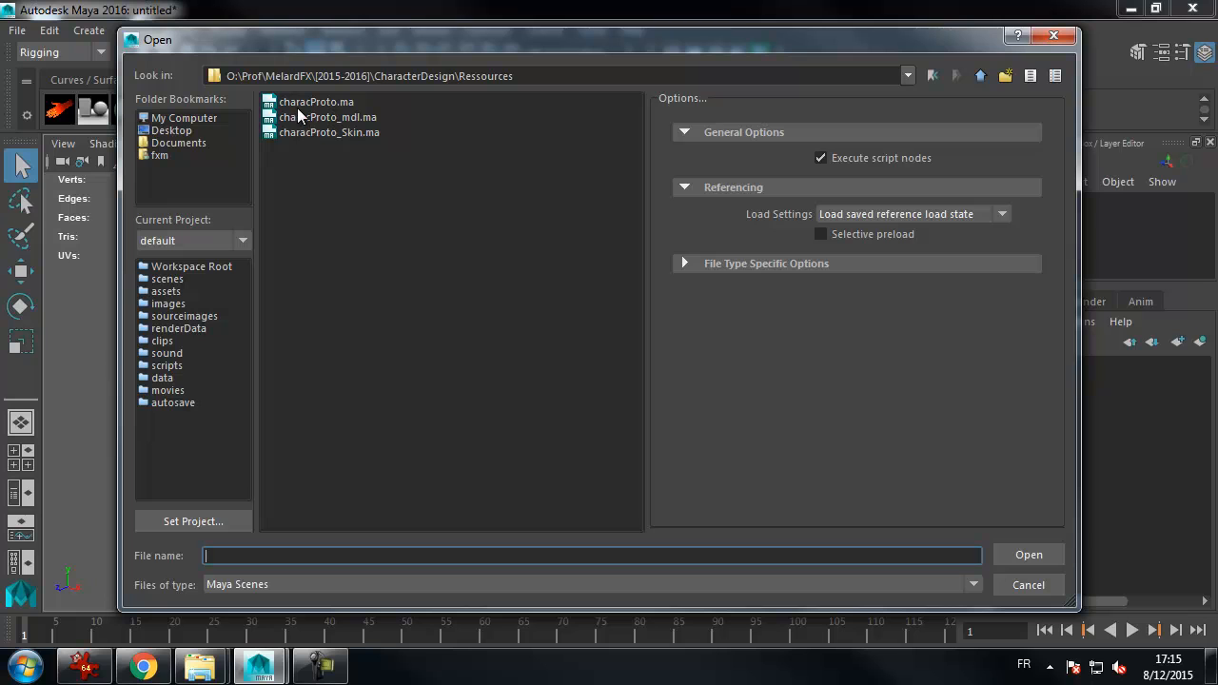
# - Open the characProto_Skin.ma scene without saving the untitled scene
pyautogui.click(317, 133)
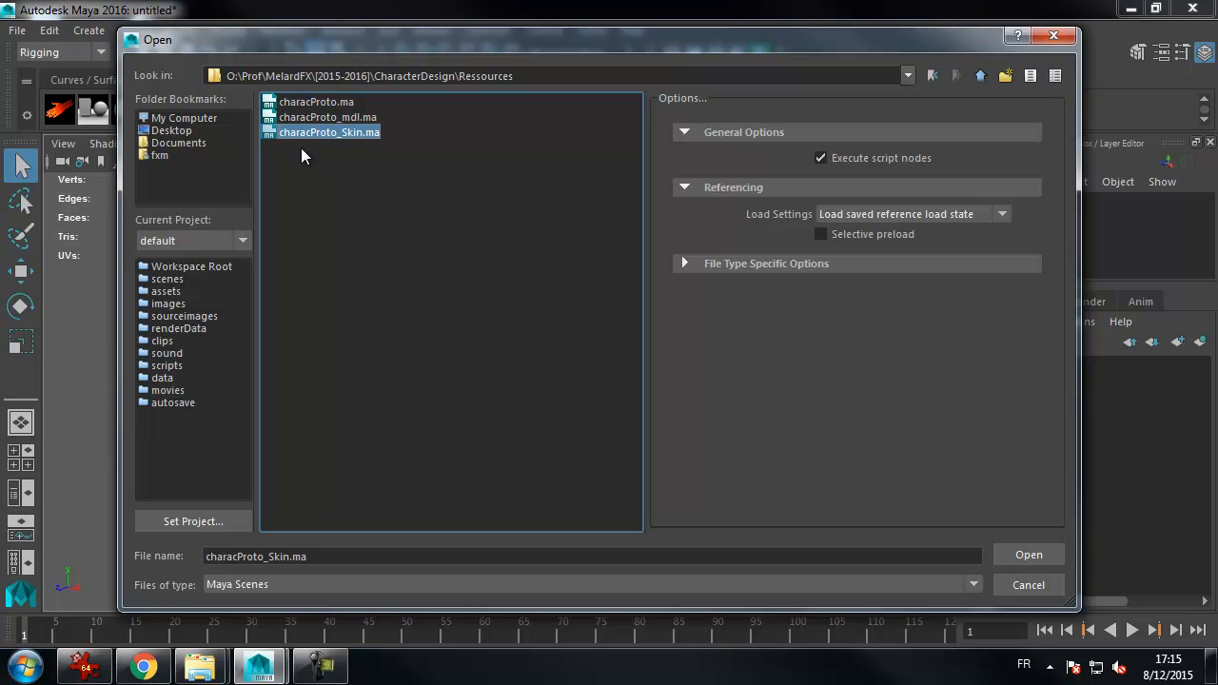
pyautogui.click(318, 103)
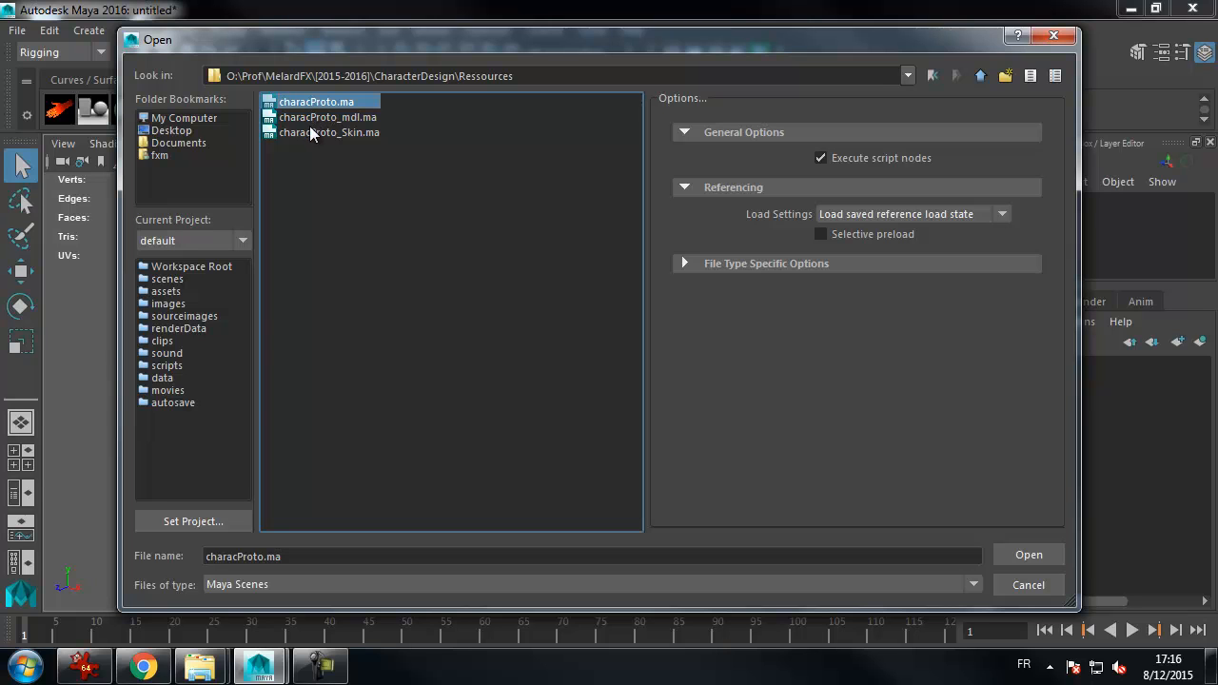
pyautogui.click(317, 134)
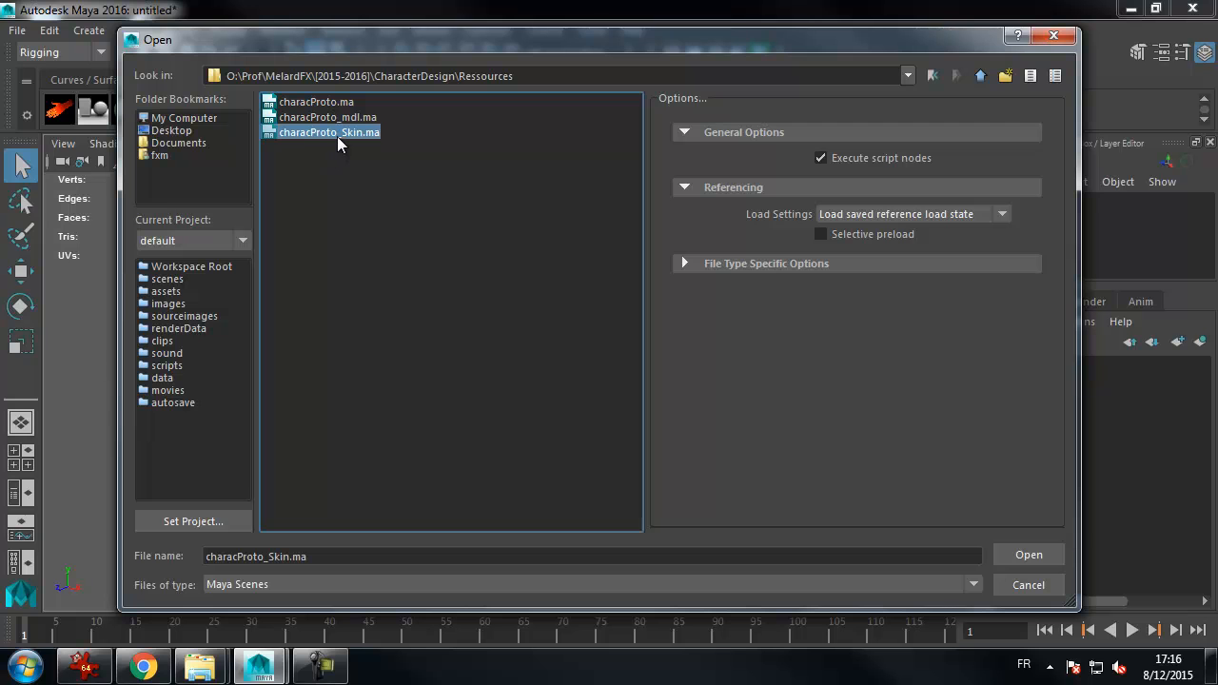
pyautogui.doubleClick(342, 132)
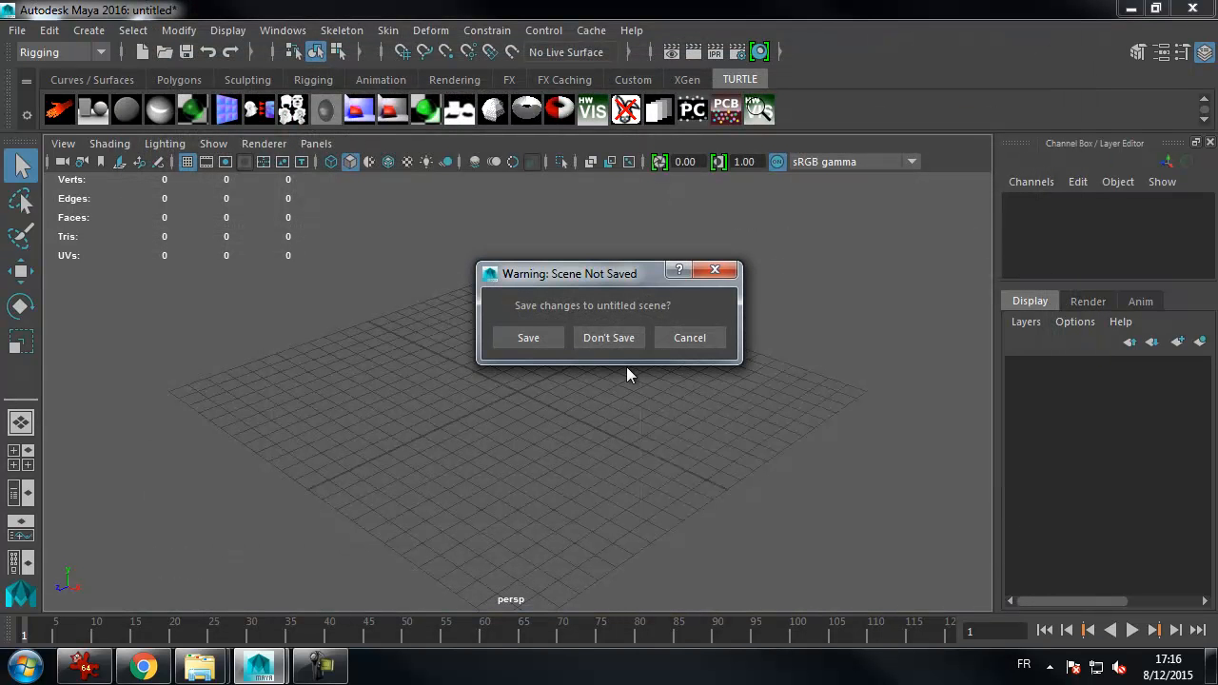
pyautogui.click(643, 342)
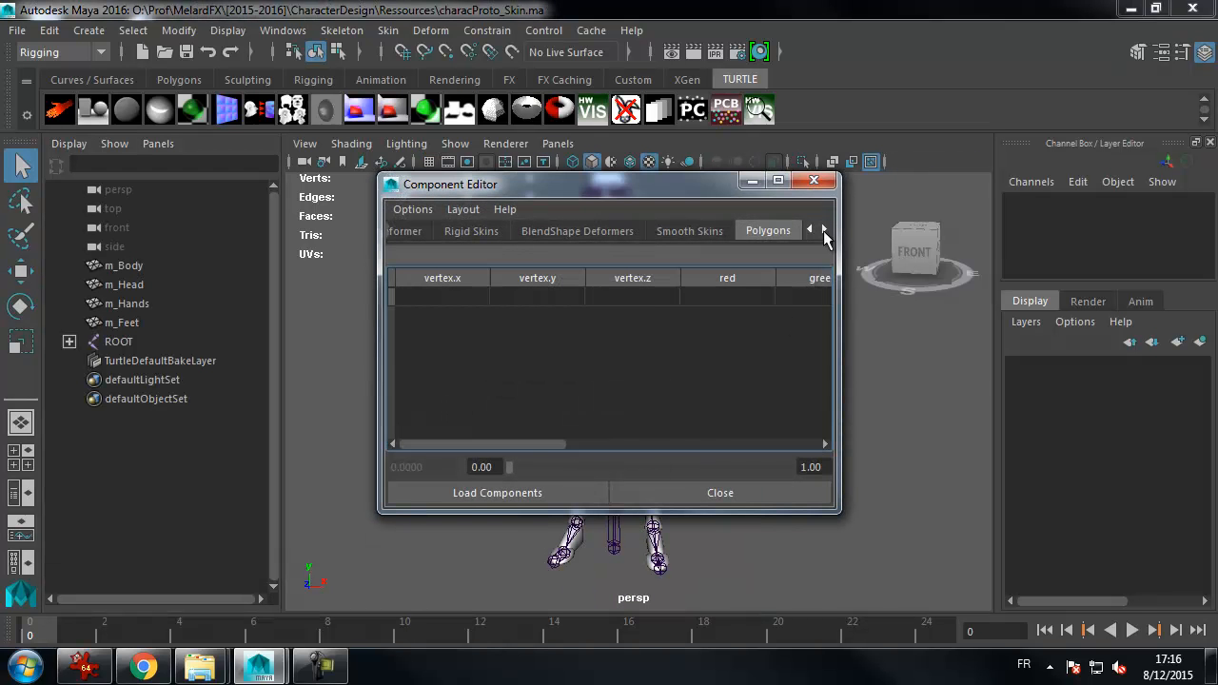
# - Close the Component Editor and frame the whole rigged character in the perspective view
pyautogui.click(816, 183)
pyautogui.keyDown('alt'); pyautogui.moveTo(819, 347); pyautogui.dragTo(809, 406, button='middle'); pyautogui.keyUp('alt')
pyautogui.keyDown('alt'); pyautogui.moveTo(809, 406); pyautogui.dragTo(739, 410, button='right'); pyautogui.keyUp('alt')
pyautogui.keyDown('alt'); pyautogui.moveTo(739, 410); pyautogui.dragTo(727, 365, button='middle'); pyautogui.keyUp('alt')
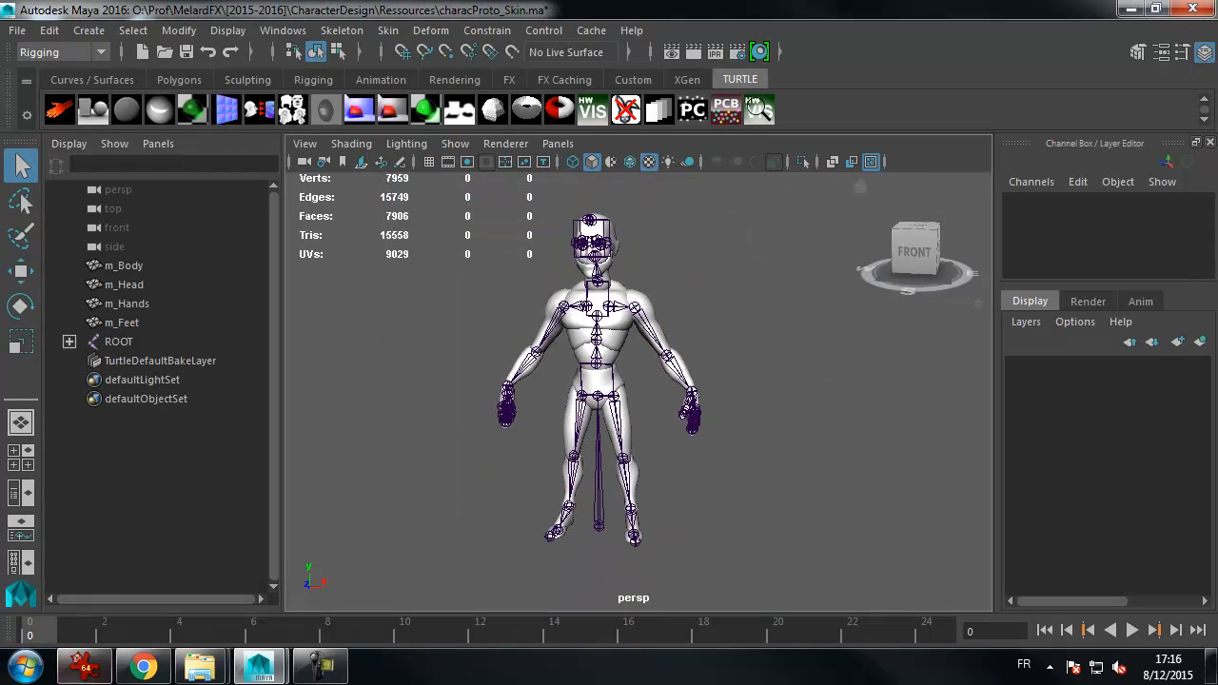
pyautogui.hotkey('alt', 'v')
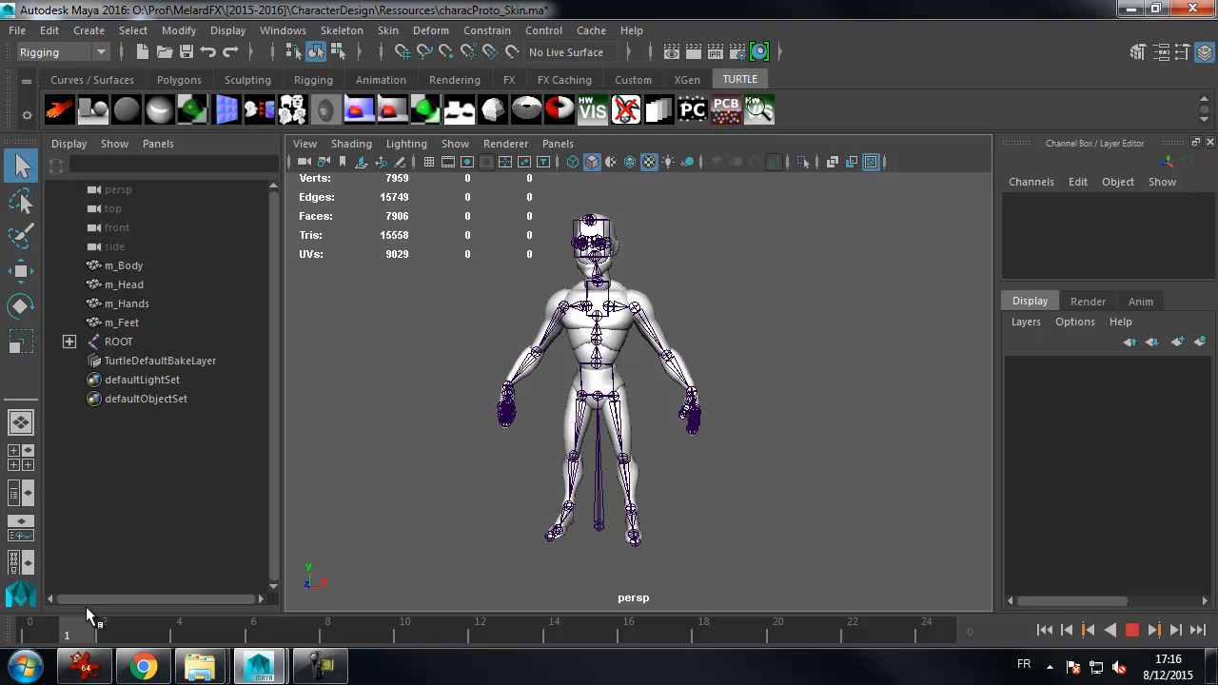
pyautogui.hotkey('alt', 'v')
pyautogui.keyDown('alt'); pyautogui.moveTo(908, 438); pyautogui.dragTo(830, 418); pyautogui.keyUp('alt')
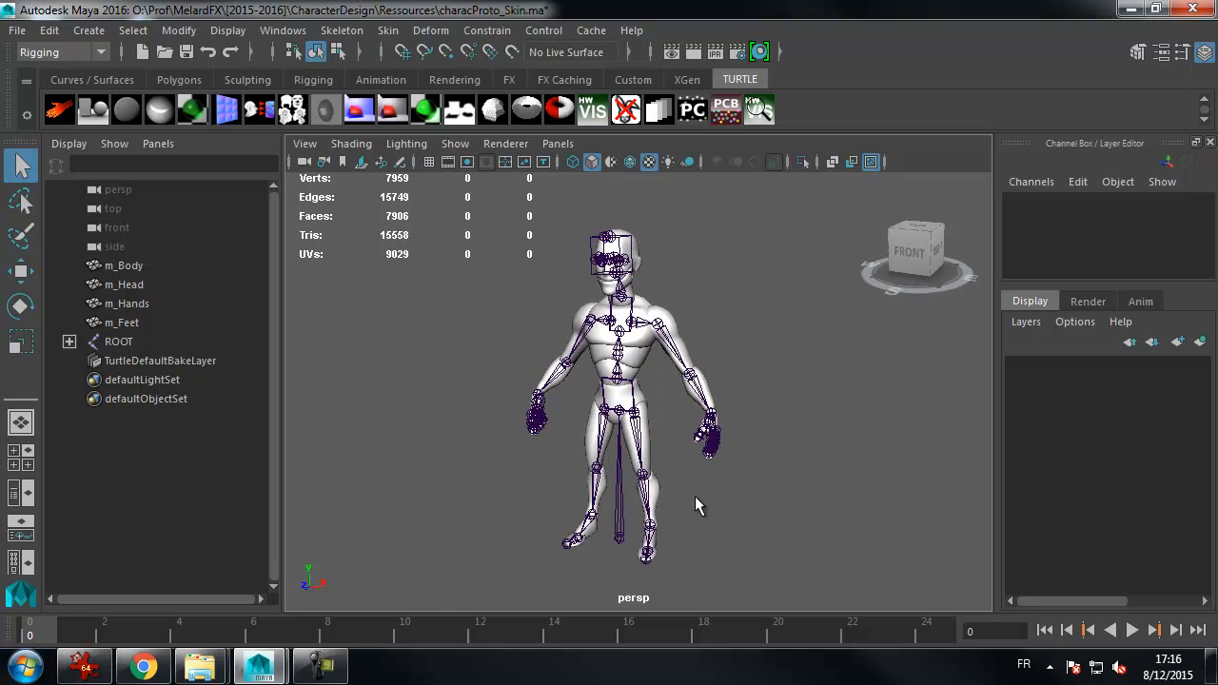
pyautogui.keyDown('alt'); pyautogui.moveTo(779, 365); pyautogui.dragTo(701, 272); pyautogui.keyUp('alt')
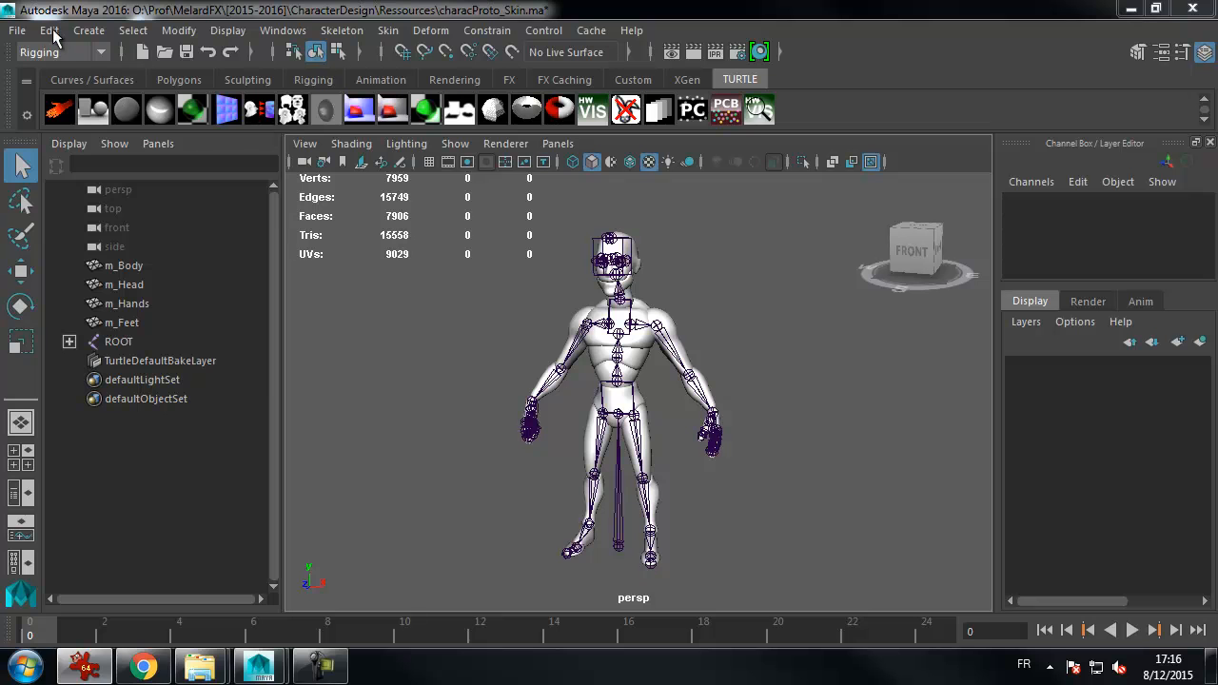
# - Import Low_Retopo.obj from the Chara Design folder's Retopo_B2C12 subfolder into the rig scene
pyautogui.click(17, 34)
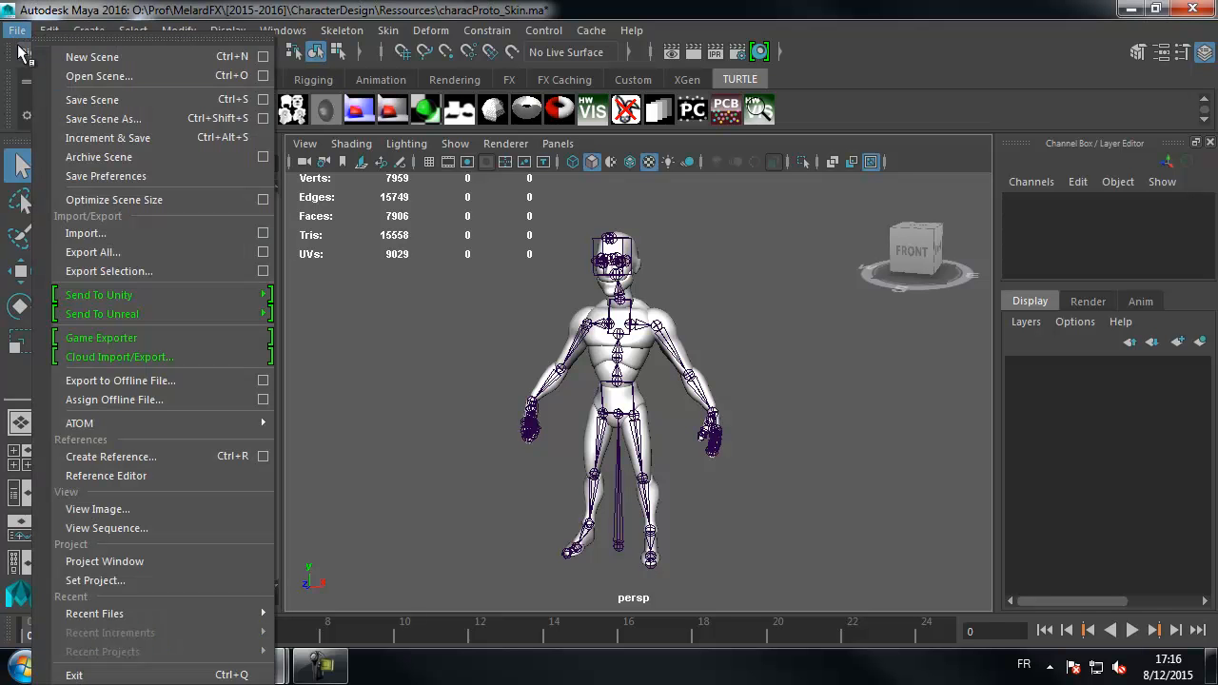
pyautogui.click(83, 232)
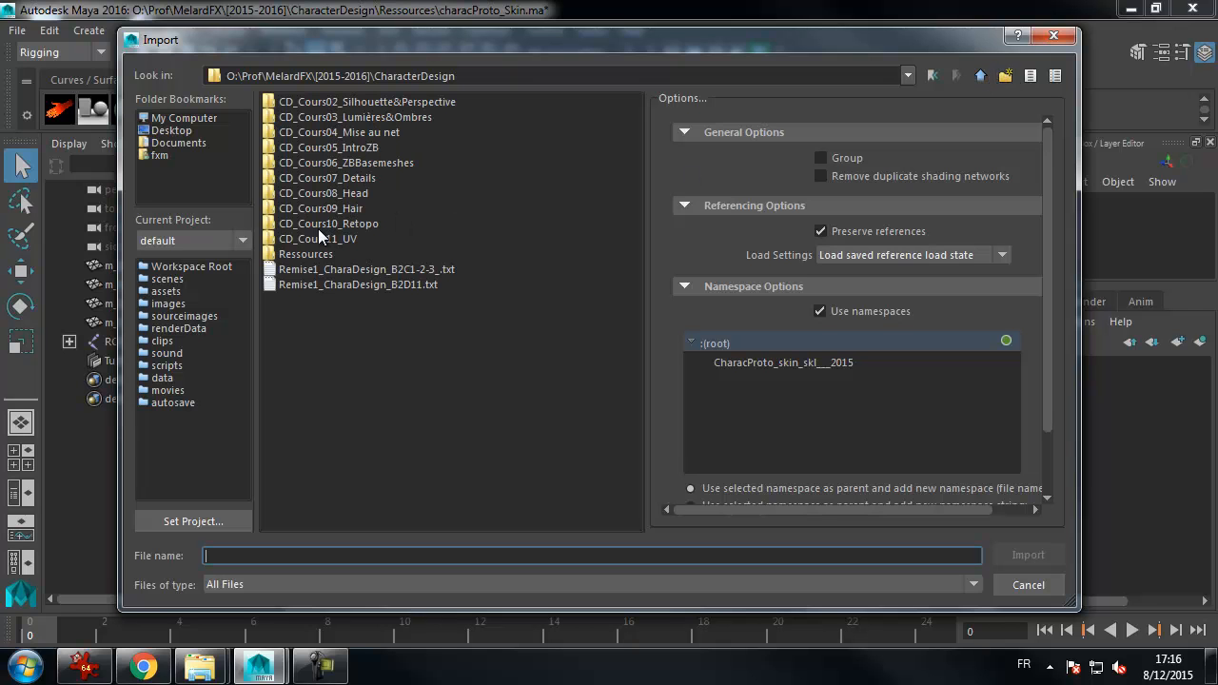
pyautogui.click(164, 119)
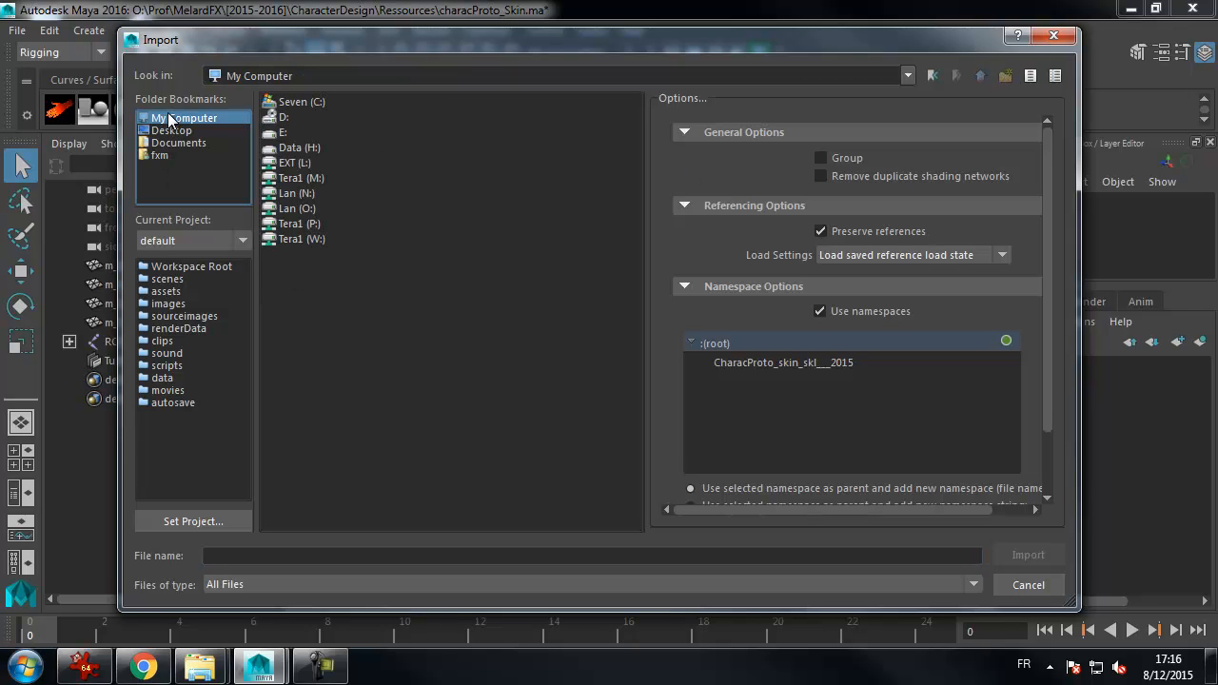
pyautogui.doubleClick(282, 129)
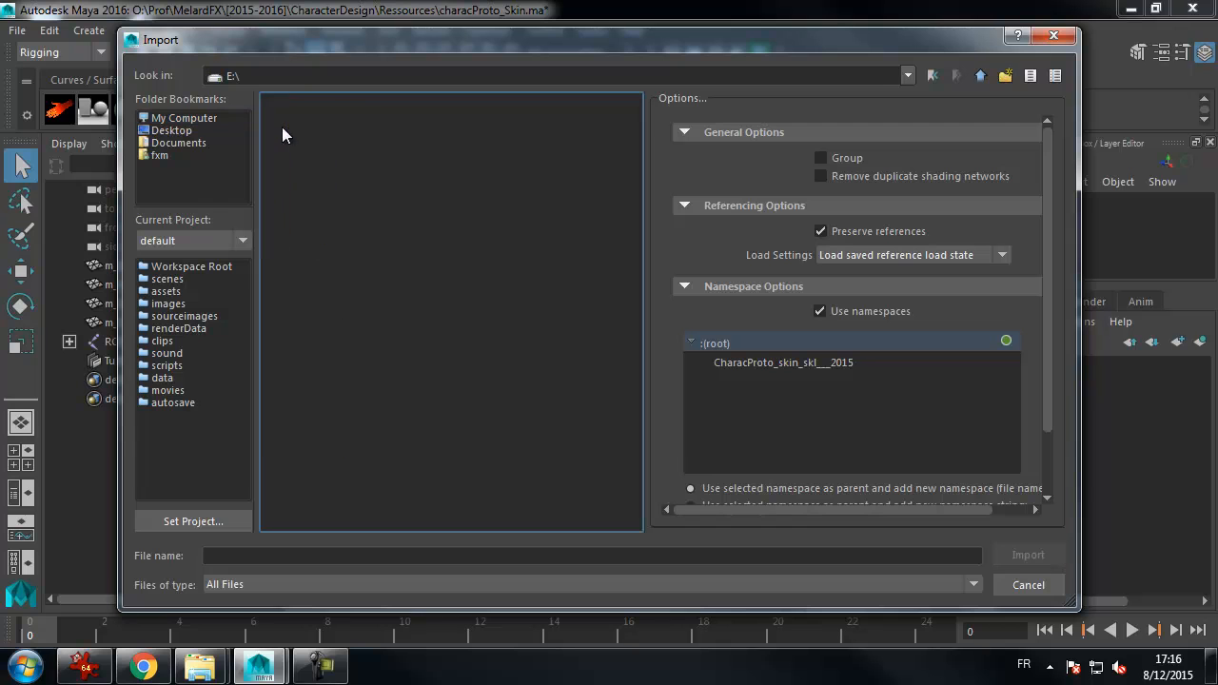
pyautogui.doubleClick(314, 268)
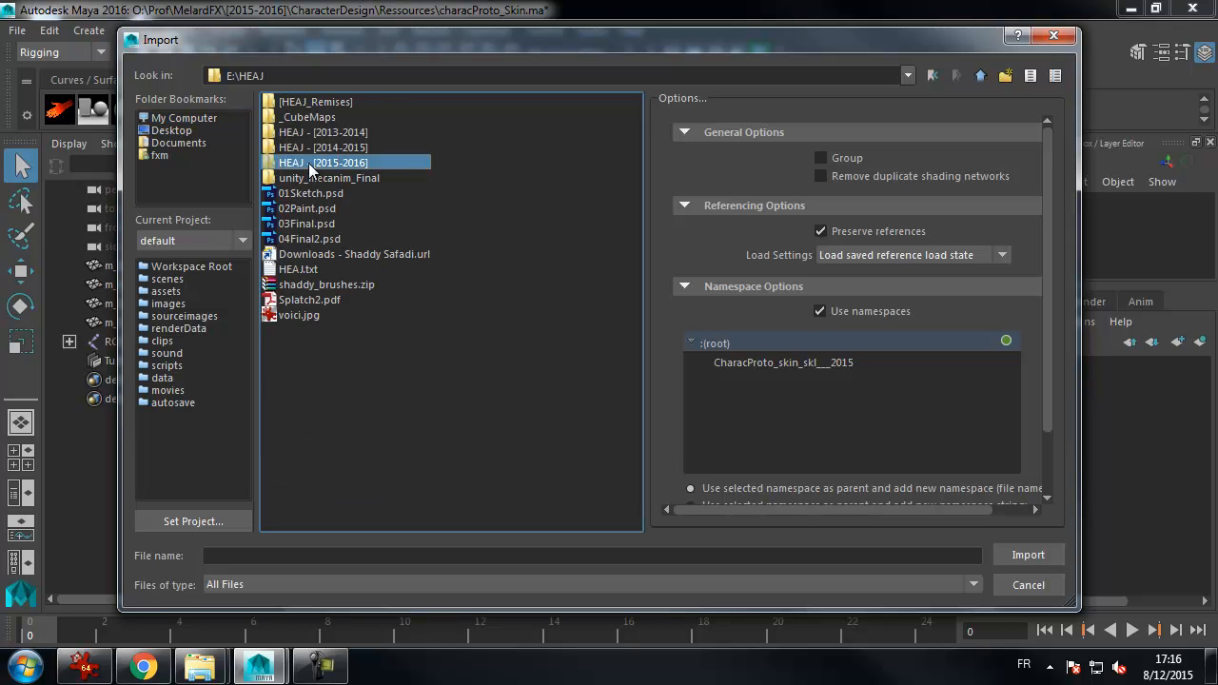
pyautogui.doubleClick(309, 163)
pyautogui.doubleClick(305, 117)
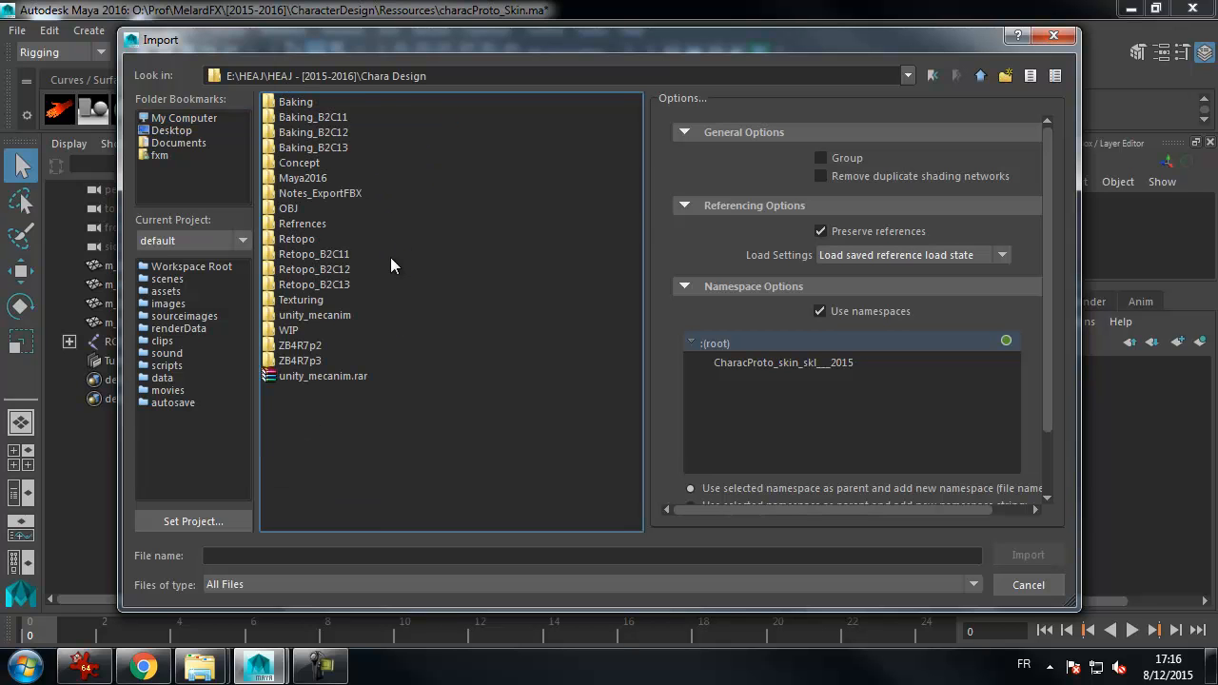
pyautogui.doubleClick(334, 268)
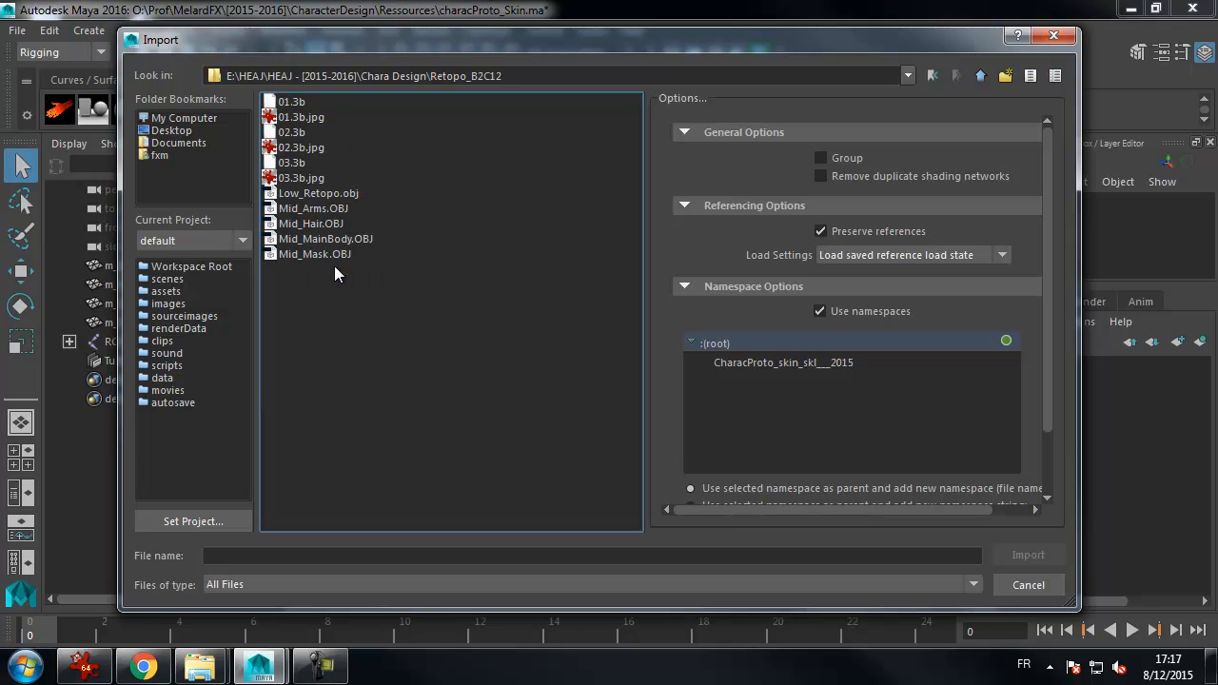
pyautogui.click(343, 193)
pyautogui.doubleClick(342, 194)
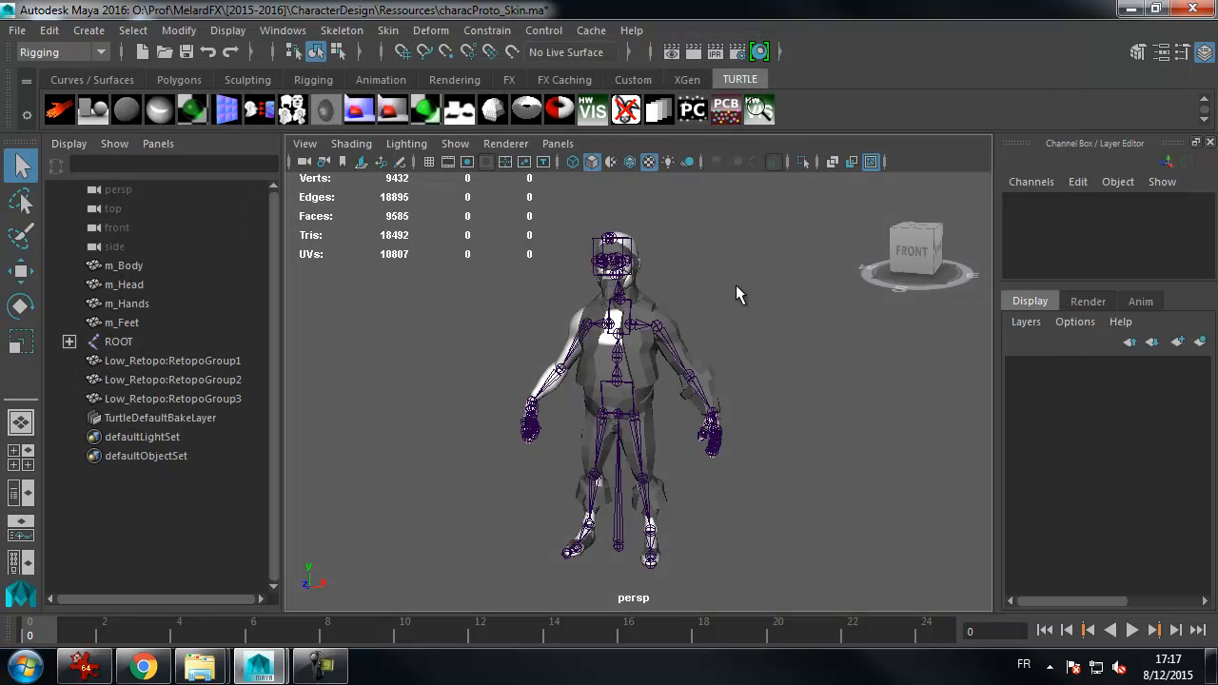
# - Switch the viewport to wireframe display and select the ROOT skeleton
pyautogui.moveTo(731, 315)
pyautogui.keyDown('alt'); pyautogui.mouseDown()
pyautogui.moveTo(733, 337)
pyautogui.moveTo(714, 349)
pyautogui.moveTo(704, 299)
pyautogui.moveTo(736, 297)
pyautogui.mouseUp(); pyautogui.keyUp('alt')
pyautogui.press('4')
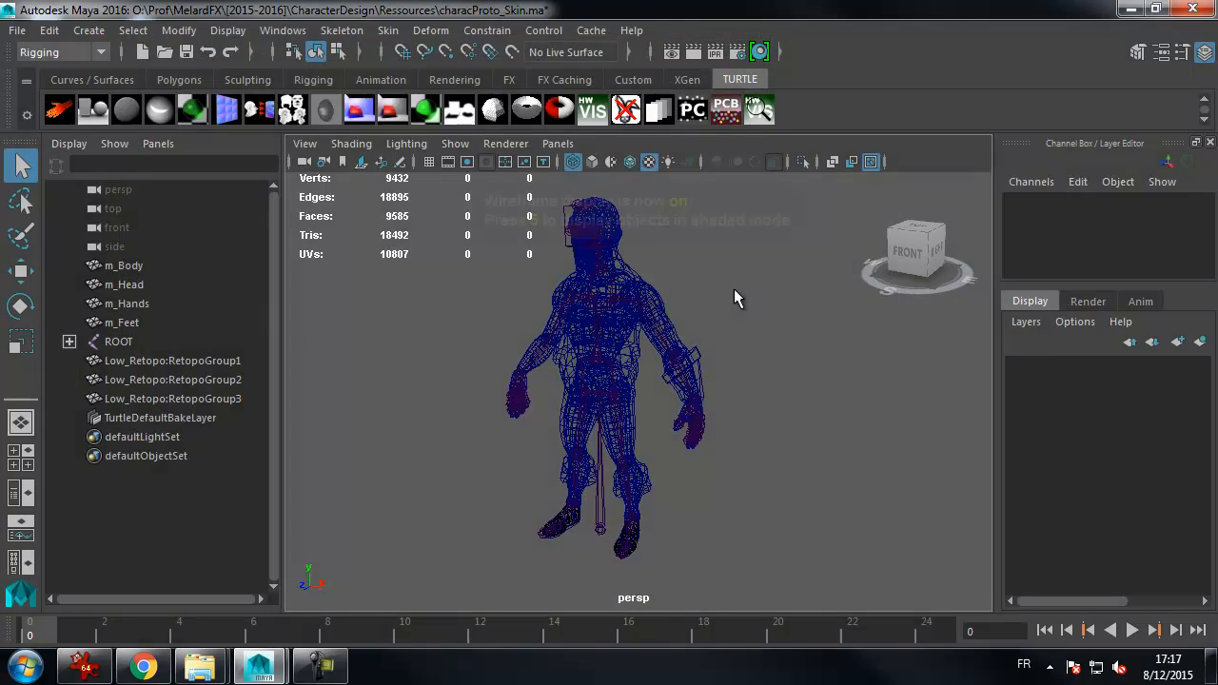
pyautogui.click(119, 342)
# - Examine how the skeleton and prototype body line up with the imported retopo mesh from feet to head
pyautogui.moveTo(464, 383)
pyautogui.keyDown('alt'); pyautogui.mouseDown()
pyautogui.moveTo(510, 385)
pyautogui.moveTo(466, 384)
pyautogui.moveTo(483, 397)
pyautogui.moveTo(460, 405)
pyautogui.mouseUp(); pyautogui.keyUp('alt')
pyautogui.keyDown('alt'); pyautogui.moveTo(461, 404); pyautogui.dragTo(453, 362, button='middle'); pyautogui.keyUp('alt')
pyautogui.keyDown('alt'); pyautogui.moveTo(453, 371); pyautogui.dragTo(557, 390, button='right'); pyautogui.keyUp('alt')
pyautogui.keyDown('alt'); pyautogui.moveTo(533, 461); pyautogui.dragTo(541, 380, button='middle'); pyautogui.keyUp('alt')
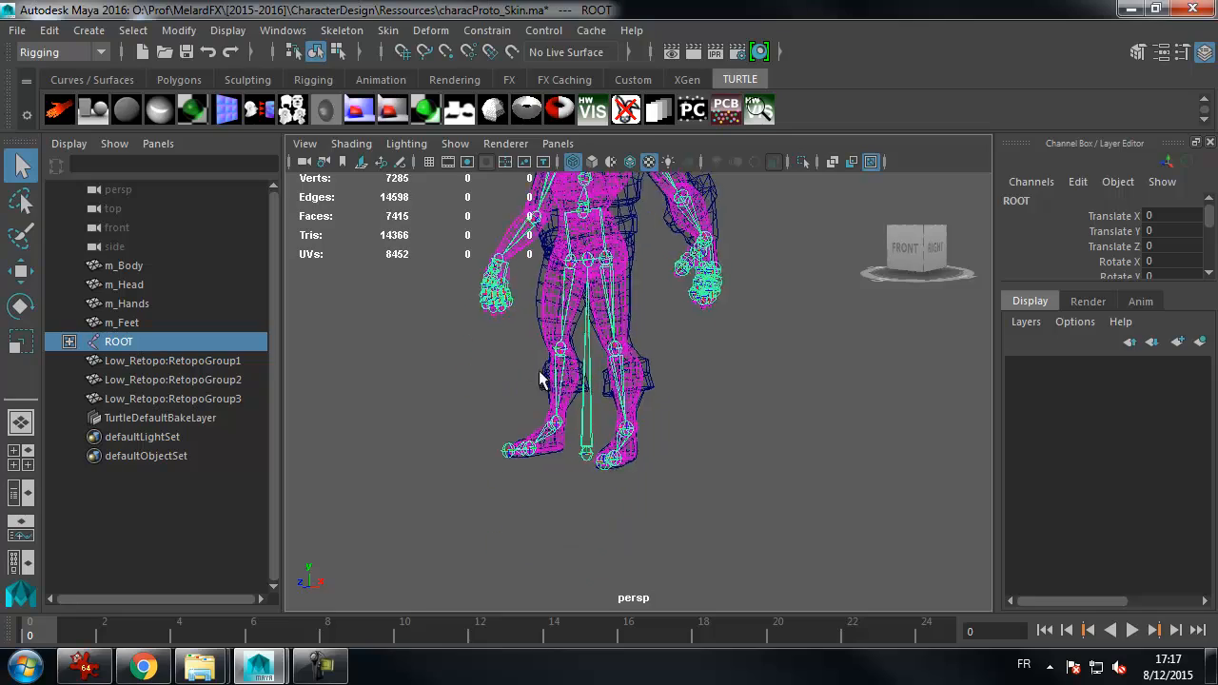
pyautogui.keyDown('alt'); pyautogui.moveTo(541, 381); pyautogui.dragTo(483, 393); pyautogui.keyUp('alt')
pyautogui.keyDown('alt'); pyautogui.moveTo(483, 392); pyautogui.dragTo(643, 408, button='right'); pyautogui.keyUp('alt')
pyautogui.keyDown('alt'); pyautogui.moveTo(643, 407); pyautogui.dragTo(704, 406); pyautogui.keyUp('alt')
pyautogui.keyDown('alt'); pyautogui.moveTo(702, 332); pyautogui.dragTo(682, 482, button='middle'); pyautogui.keyUp('alt')
pyautogui.keyDown('alt'); pyautogui.moveTo(675, 419); pyautogui.dragTo(737, 426); pyautogui.keyUp('alt')
pyautogui.keyDown('alt'); pyautogui.moveTo(738, 426); pyautogui.dragTo(565, 462, button='right'); pyautogui.keyUp('alt')
pyautogui.keyDown('alt'); pyautogui.moveTo(565, 462); pyautogui.dragTo(557, 445); pyautogui.keyUp('alt')
pyautogui.keyDown('alt'); pyautogui.moveTo(556, 444); pyautogui.dragTo(448, 449, button='right'); pyautogui.keyUp('alt')
pyautogui.keyDown('alt'); pyautogui.moveTo(448, 449); pyautogui.dragTo(492, 440); pyautogui.keyUp('alt')
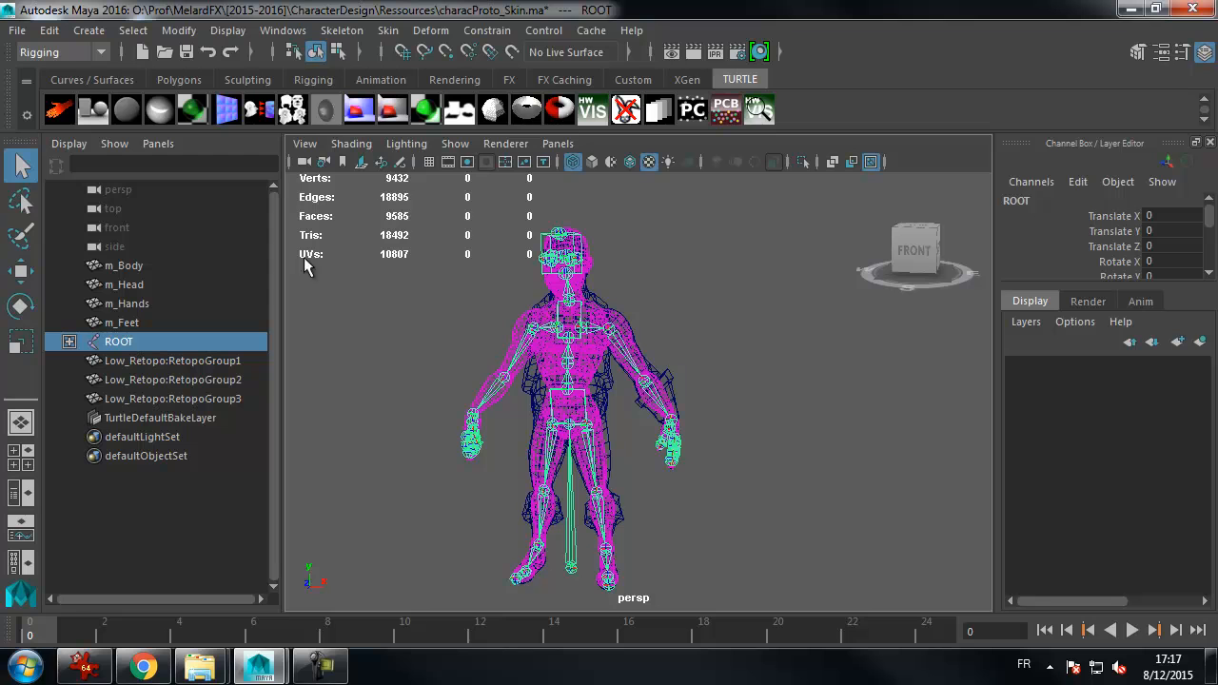
# - Delete the prototype meshes m_Body, m_Head, m_Hands and m_Feet
pyautogui.moveTo(124, 266); pyautogui.dragTo(132, 324)
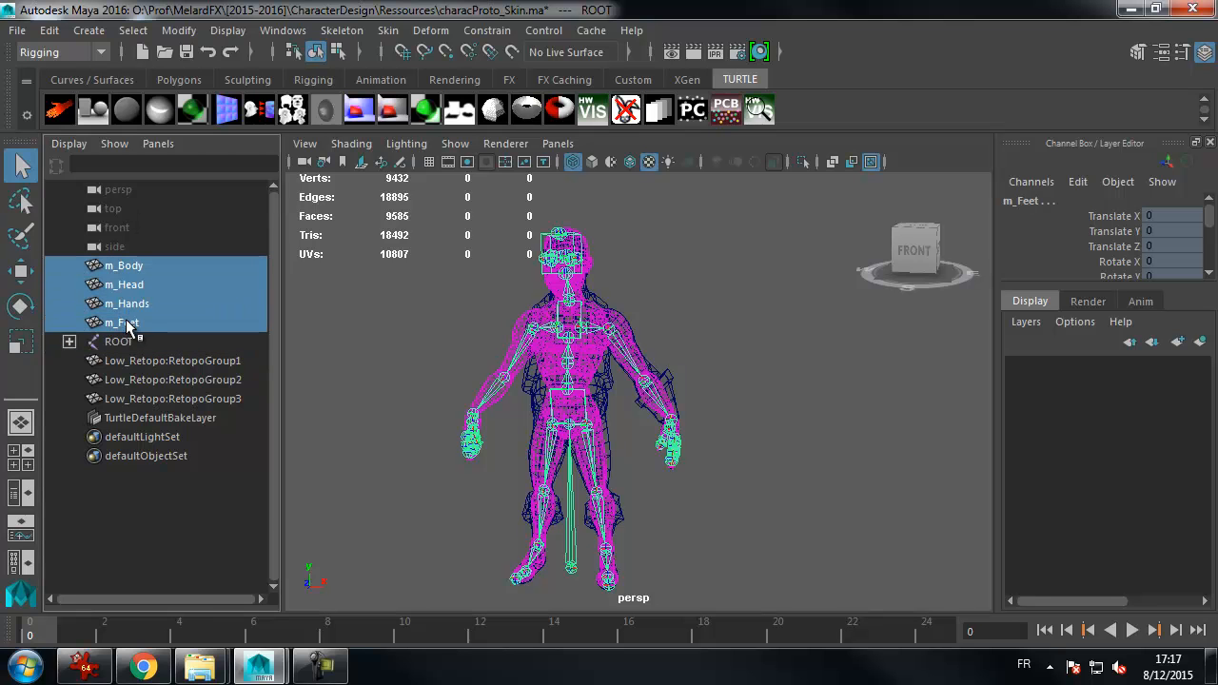
pyautogui.press('Delete')
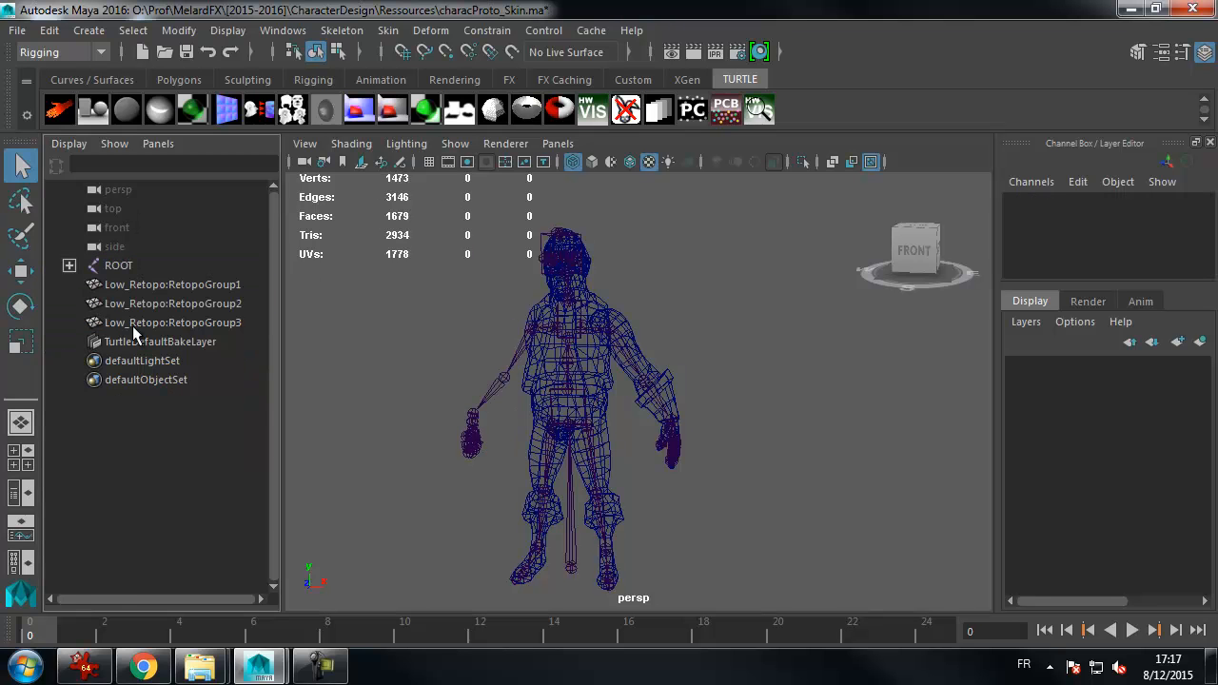
# - Select the arm mesh Low_Retopo:RetopoGroup2 and examine how it fits the skeleton from several angles
pyautogui.click(621, 406)
pyautogui.keyDown('alt'); pyautogui.moveTo(675, 465); pyautogui.dragTo(682, 434); pyautogui.keyUp('alt')
pyautogui.keyDown('alt'); pyautogui.moveTo(682, 434); pyautogui.dragTo(780, 436, button='right'); pyautogui.keyUp('alt')
pyautogui.keyDown('alt'); pyautogui.moveTo(708, 437); pyautogui.dragTo(723, 376, button='middle'); pyautogui.keyUp('alt')
pyautogui.keyDown('alt'); pyautogui.moveTo(723, 376); pyautogui.dragTo(703, 354); pyautogui.keyUp('alt')
pyautogui.keyDown('alt'); pyautogui.moveTo(702, 354); pyautogui.dragTo(837, 360, button='right'); pyautogui.keyUp('alt')
pyautogui.click(640, 303)
pyautogui.keyDown('alt'); pyautogui.moveTo(694, 352); pyautogui.dragTo(807, 381); pyautogui.keyUp('alt')
pyautogui.keyDown('alt'); pyautogui.moveTo(807, 381); pyautogui.dragTo(712, 455, button='right'); pyautogui.keyUp('alt')
pyautogui.keyDown('alt'); pyautogui.moveTo(712, 454); pyautogui.dragTo(530, 426); pyautogui.keyUp('alt')
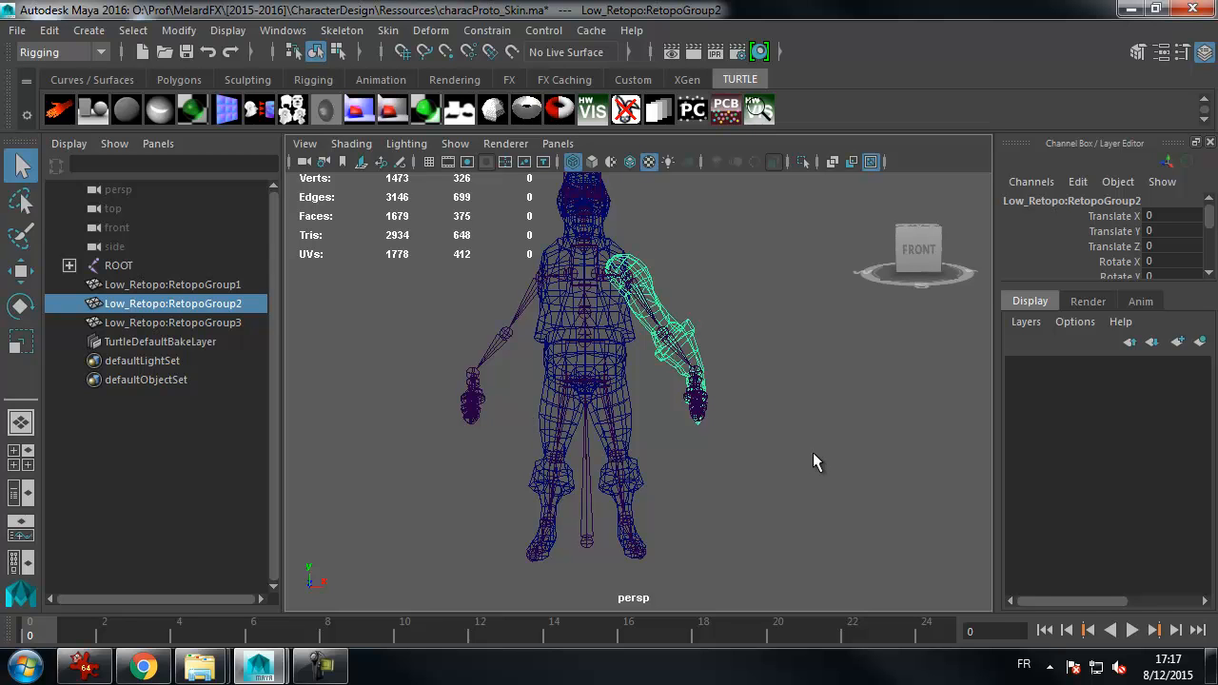
pyautogui.keyDown('alt'); pyautogui.moveTo(783, 425); pyautogui.dragTo(740, 338); pyautogui.keyUp('alt')
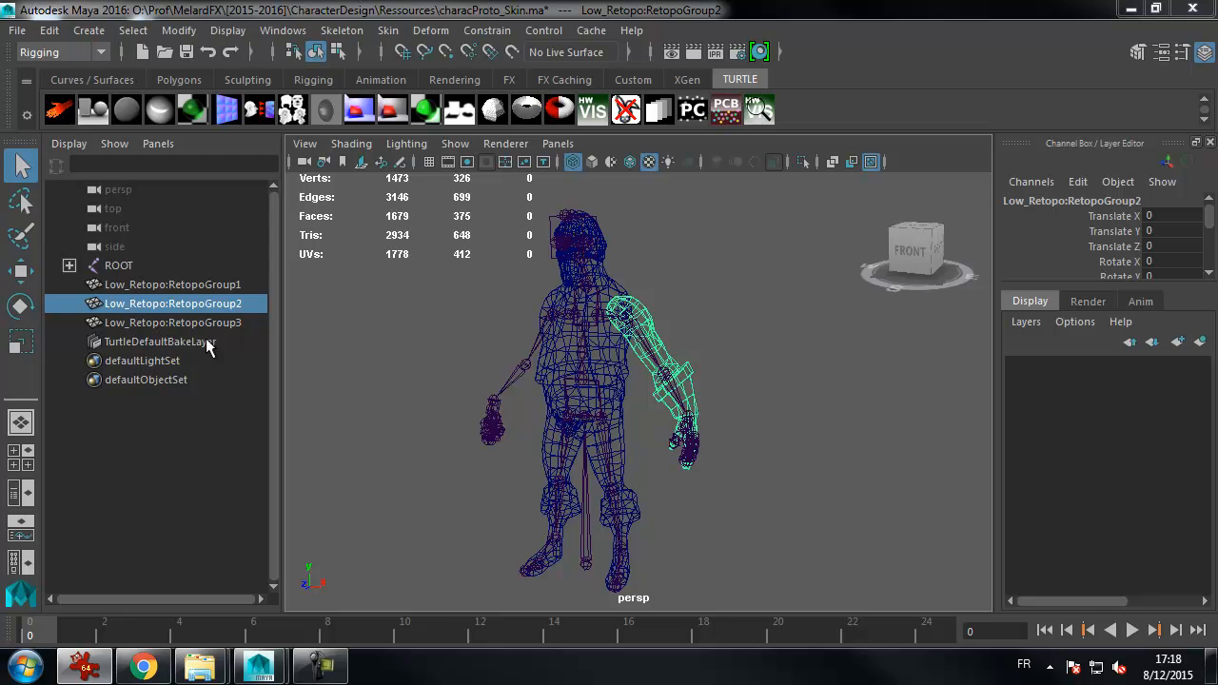
pyautogui.keyDown('alt'); pyautogui.moveTo(444, 303); pyautogui.dragTo(533, 288, button='middle'); pyautogui.keyUp('alt')
pyautogui.keyDown('alt'); pyautogui.moveTo(532, 280); pyautogui.dragTo(544, 277); pyautogui.keyUp('alt')
pyautogui.scroll(-2, 482, 283)
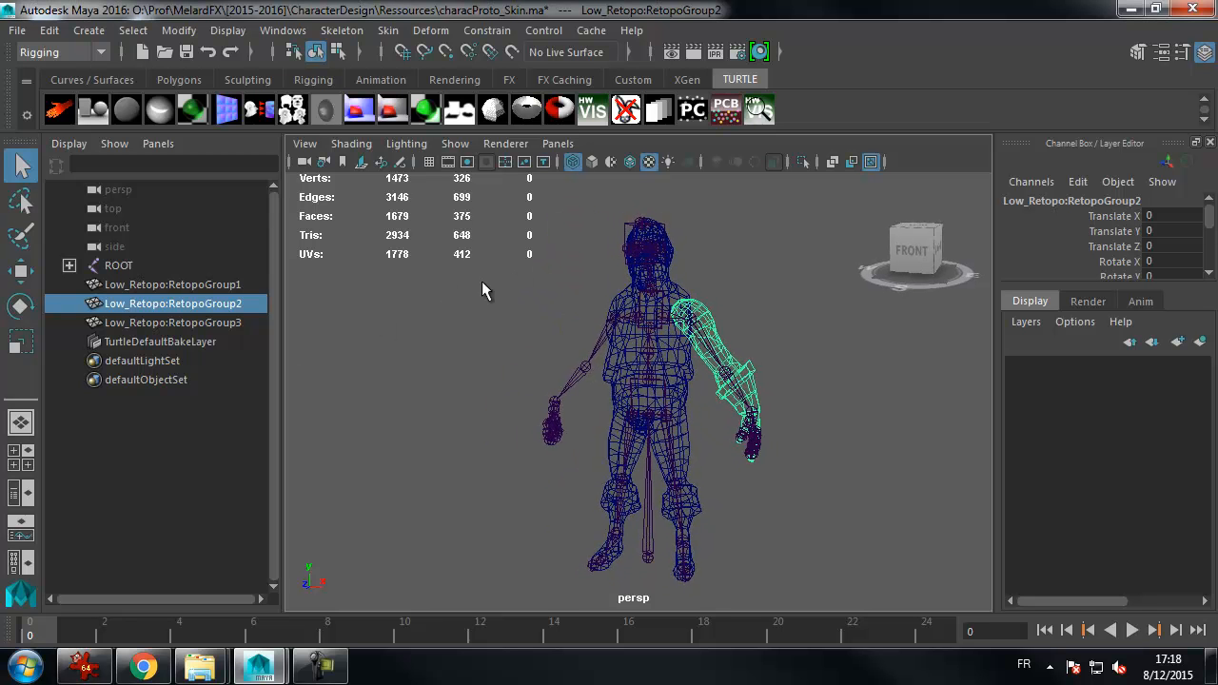
# - Select the three Low_Retopo meshes to read their polygon count and view the available heads-up display options
pyautogui.moveTo(144, 284); pyautogui.dragTo(155, 322)
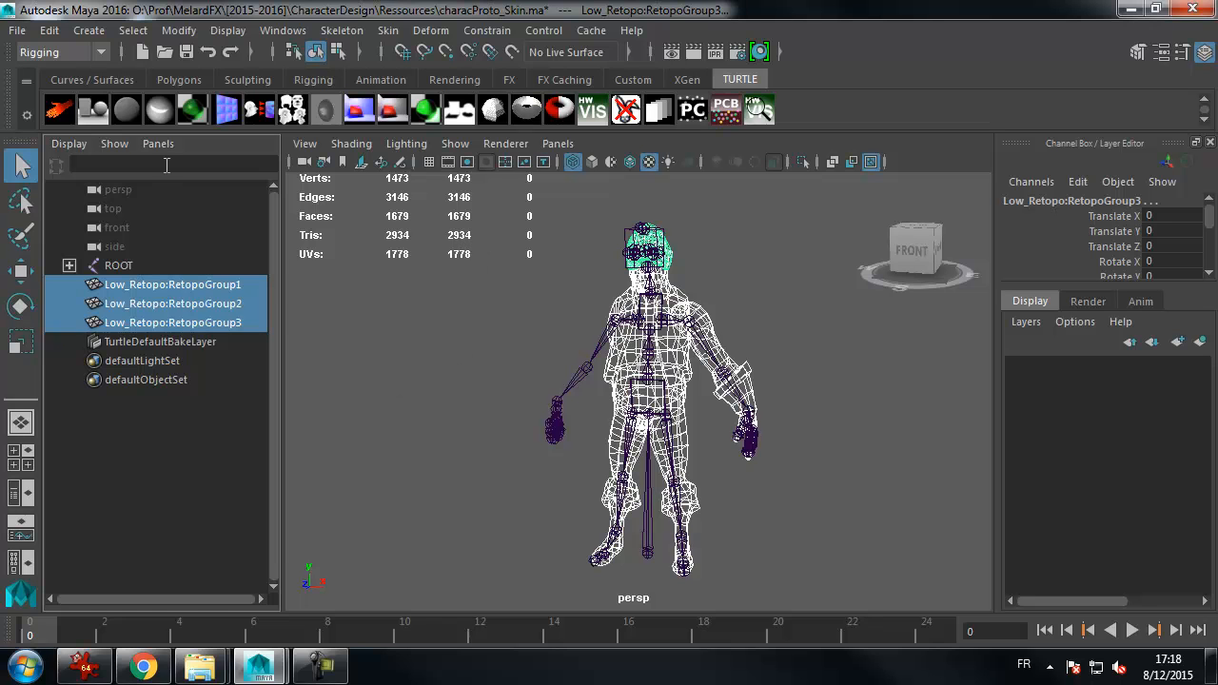
pyautogui.click(221, 31)
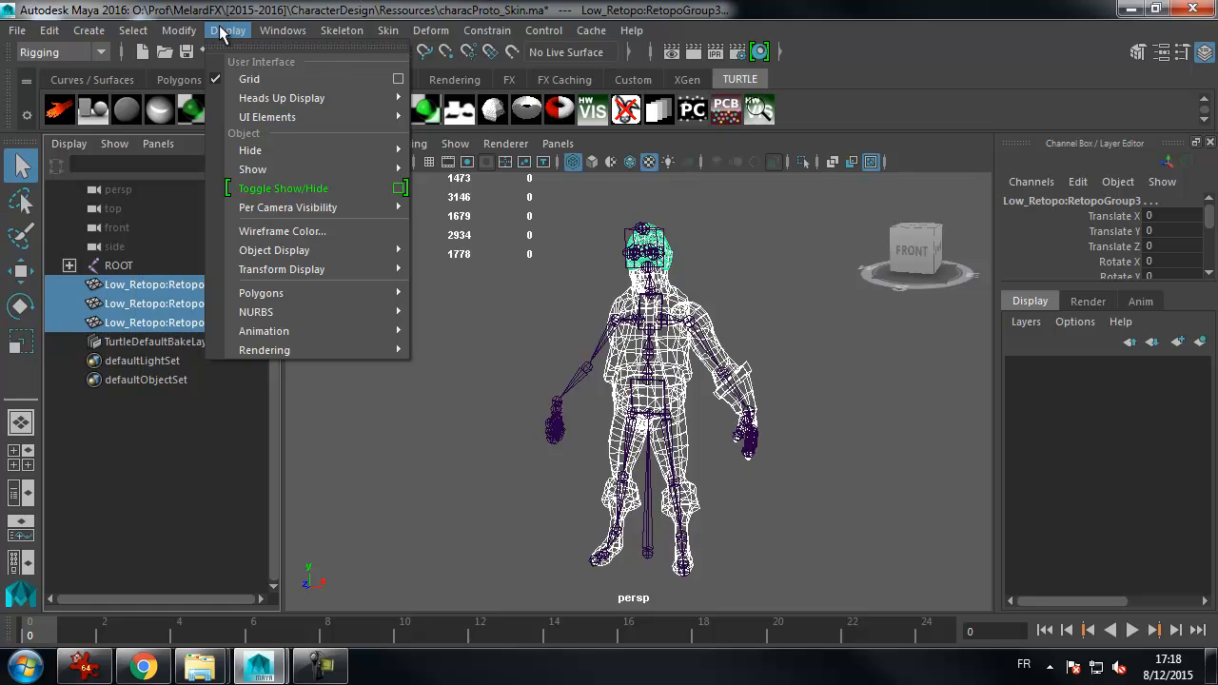
pyautogui.moveTo(298, 98)
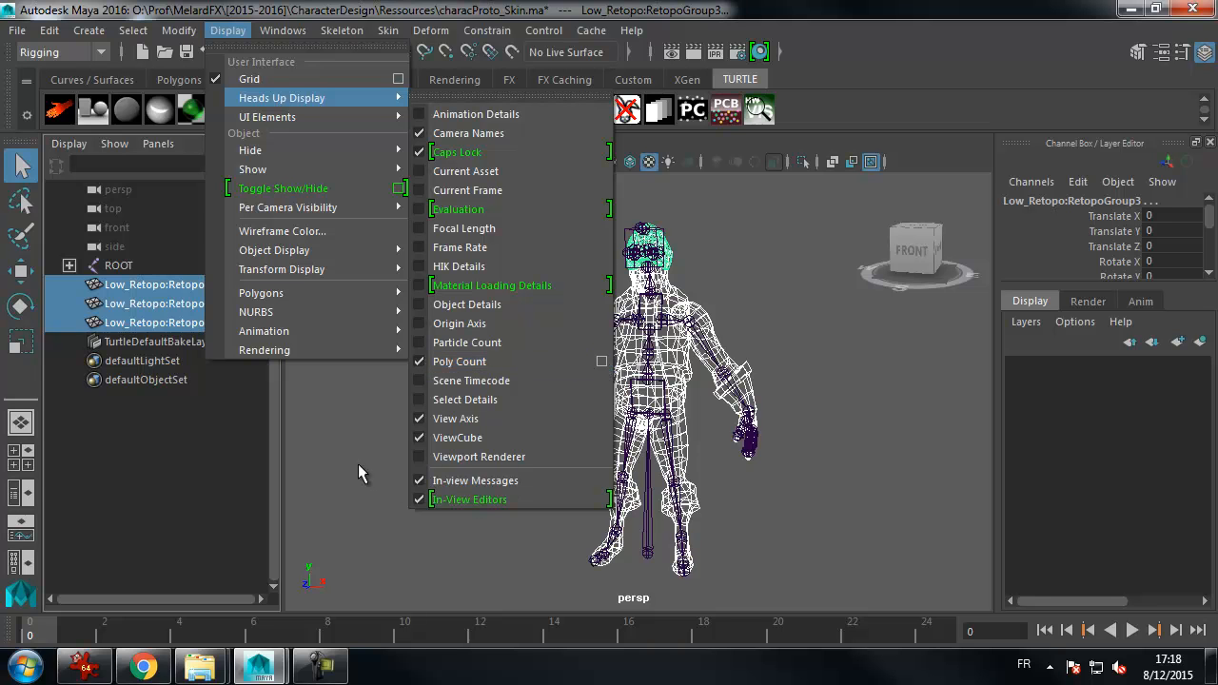
pyautogui.click(510, 344)
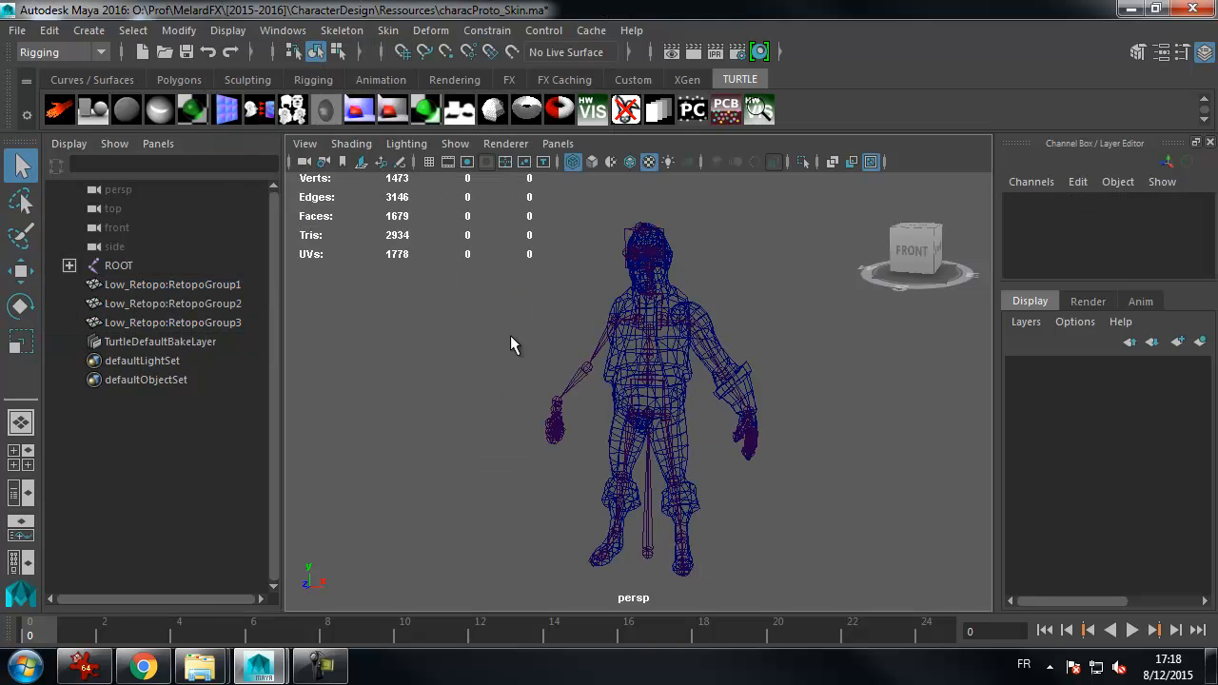
# - Select the arm and body retopo meshes together to read their combined polygon count
pyautogui.click(749, 379)
pyautogui.keyDown('shift'); pyautogui.click(686, 368); pyautogui.keyUp('shift')
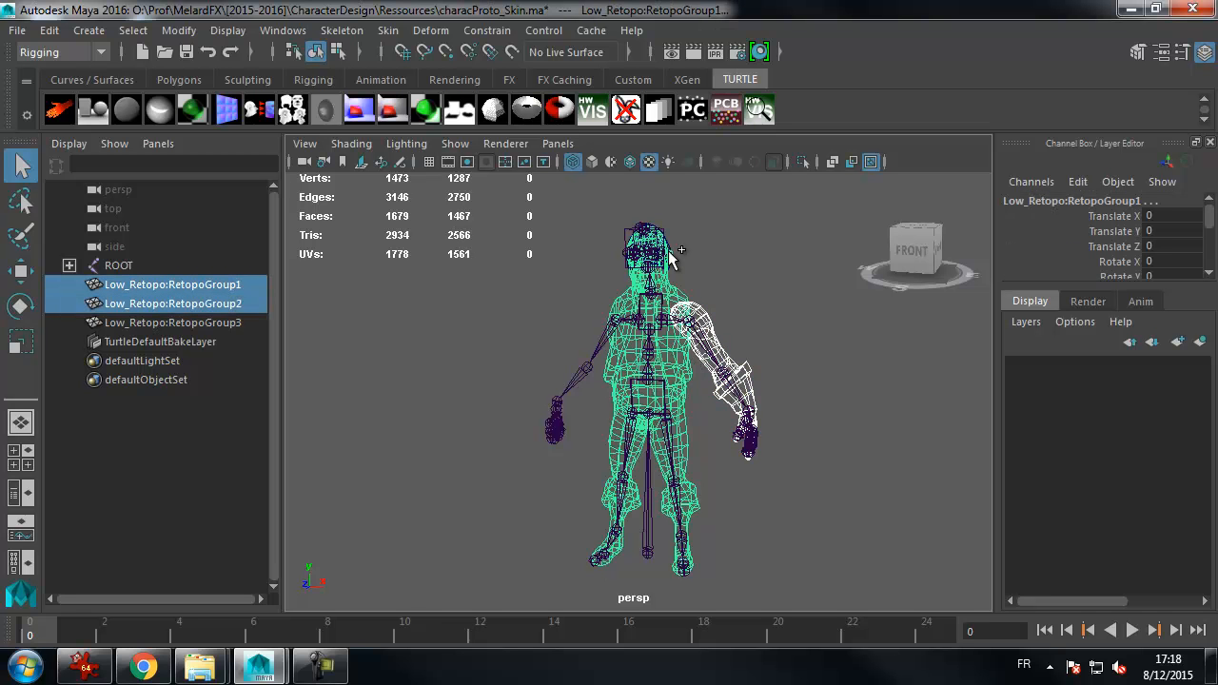
pyautogui.keyDown('alt'); pyautogui.moveTo(693, 229); pyautogui.dragTo(666, 259, button='middle'); pyautogui.keyUp('alt')
pyautogui.keyDown('alt'); pyautogui.moveTo(678, 259); pyautogui.dragTo(730, 262, button='right'); pyautogui.keyUp('alt')
pyautogui.keyDown('alt'); pyautogui.moveTo(729, 261); pyautogui.dragTo(742, 306); pyautogui.keyUp('alt')
pyautogui.click(743, 308)
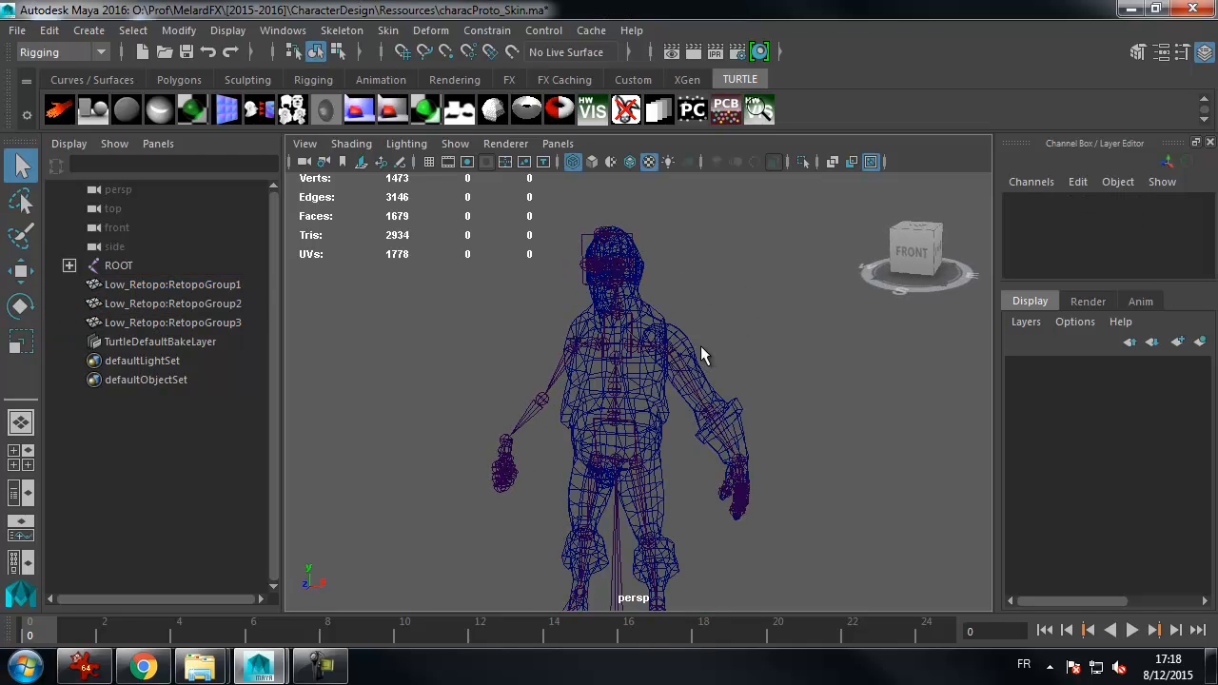
# - Duplicate the arm mesh Low_Retopo:RetopoGroup2 and mirror the copy by setting its Scale X to -1
pyautogui.click(691, 360)
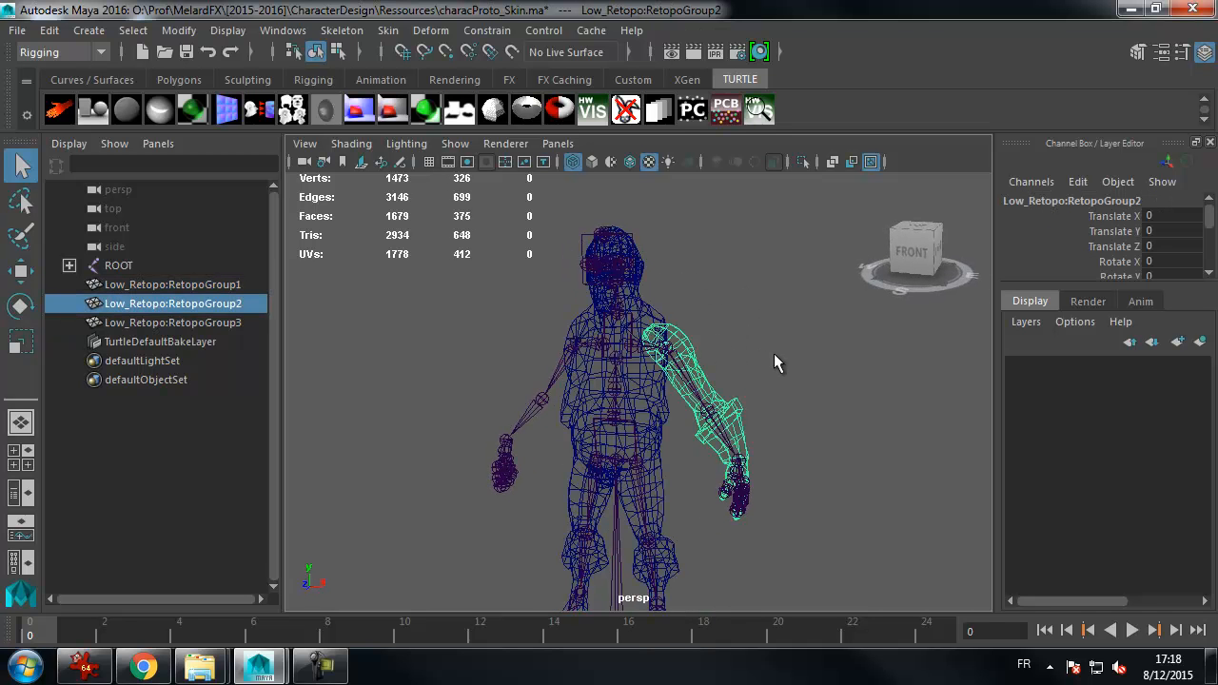
pyautogui.moveTo(1123, 284); pyautogui.dragTo(1123, 416)
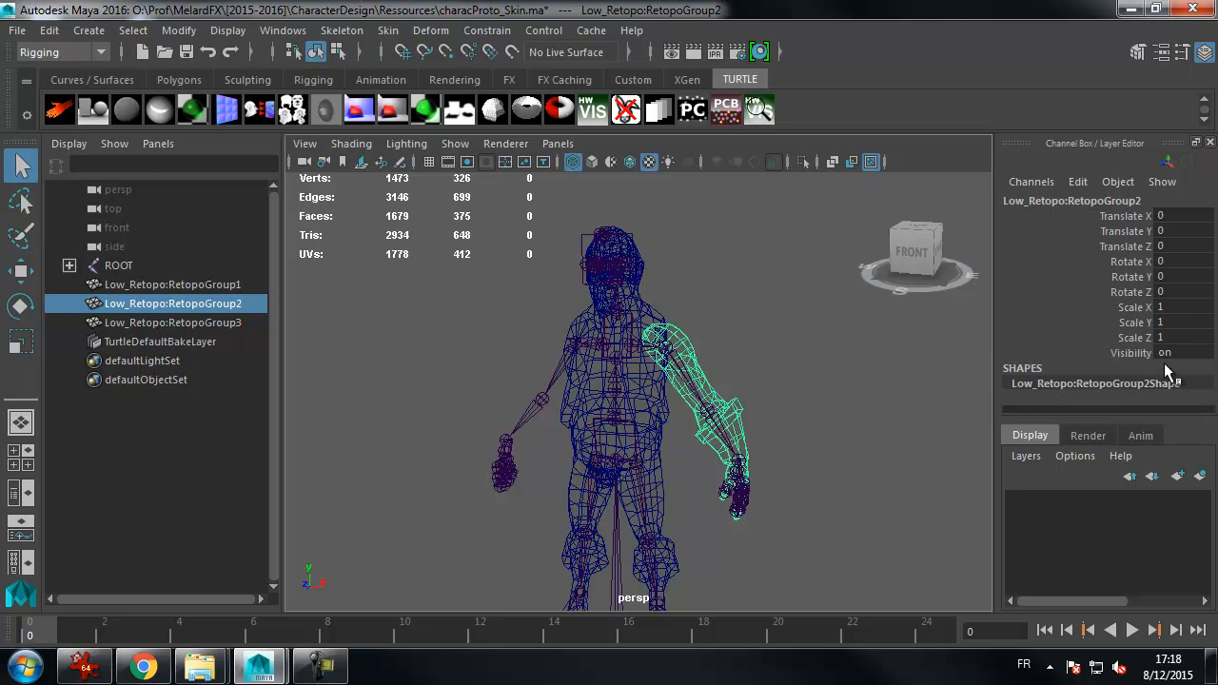
pyautogui.hotkey('ctrl', 'r')
pyautogui.click(1052, 36)
pyautogui.hotkey('ctrl', 'd')
pyautogui.click(1170, 307)
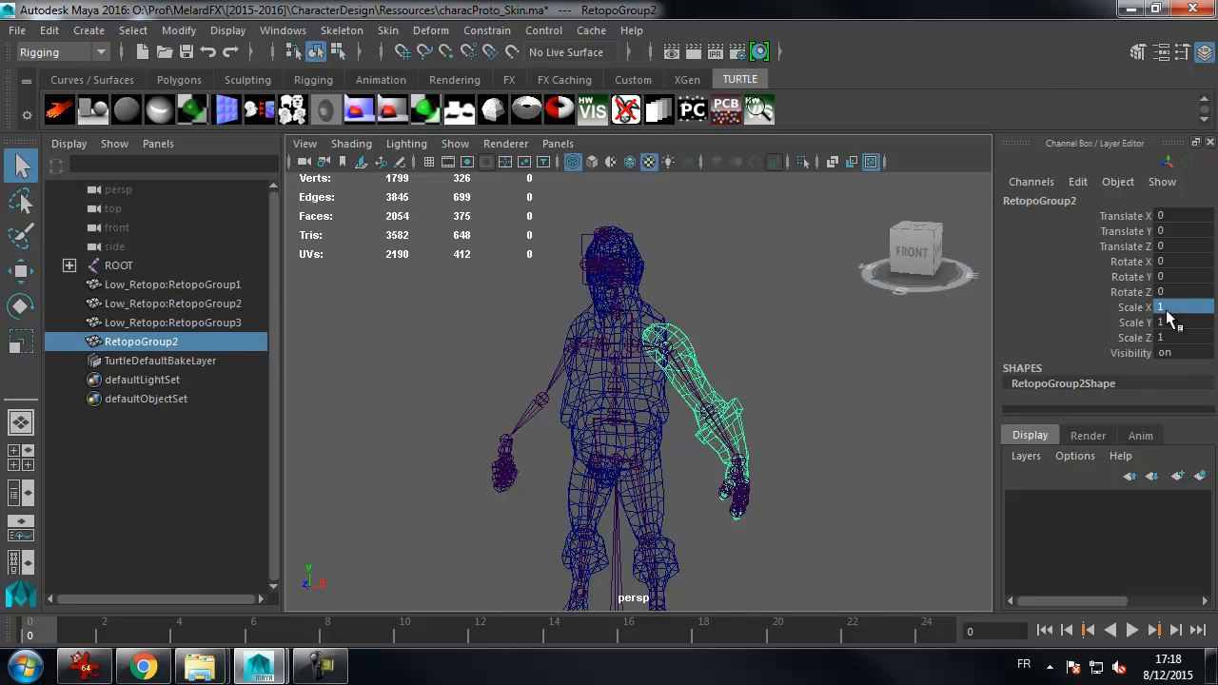
pyautogui.write('-1')
pyautogui.press('Return')
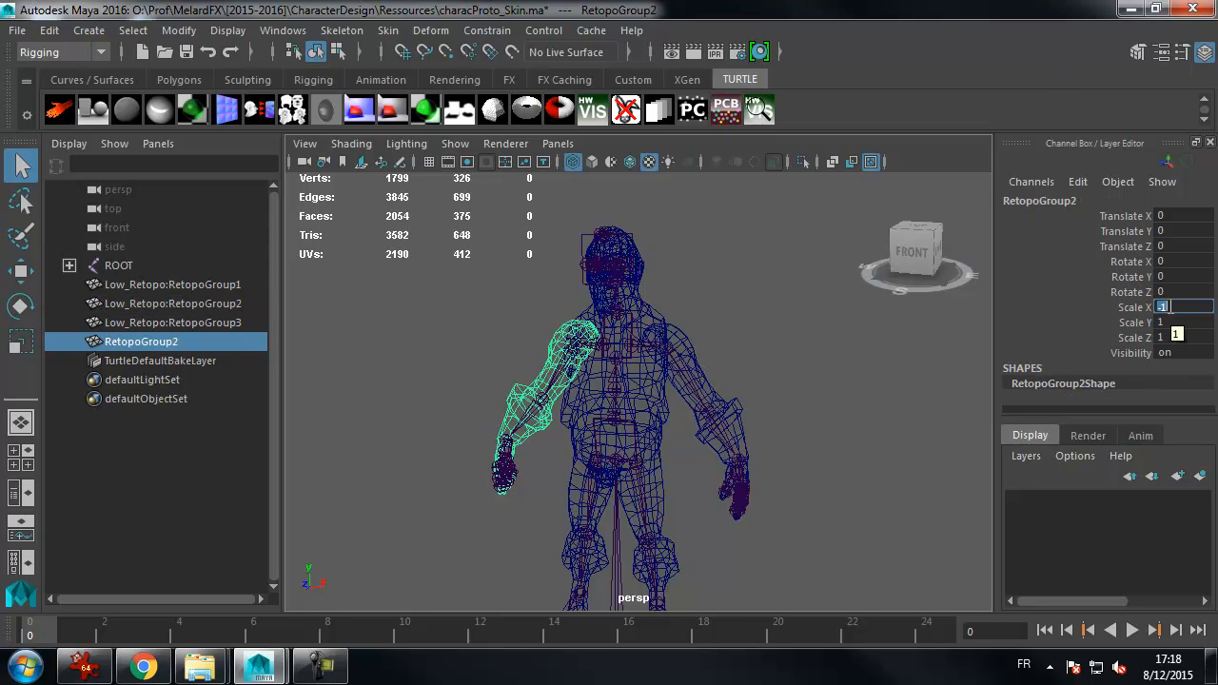
# - Select both arms and the body to read the polygon count of the character with two arms
pyautogui.keyDown('shift'); pyautogui.click(682, 350); pyautogui.keyUp('shift')
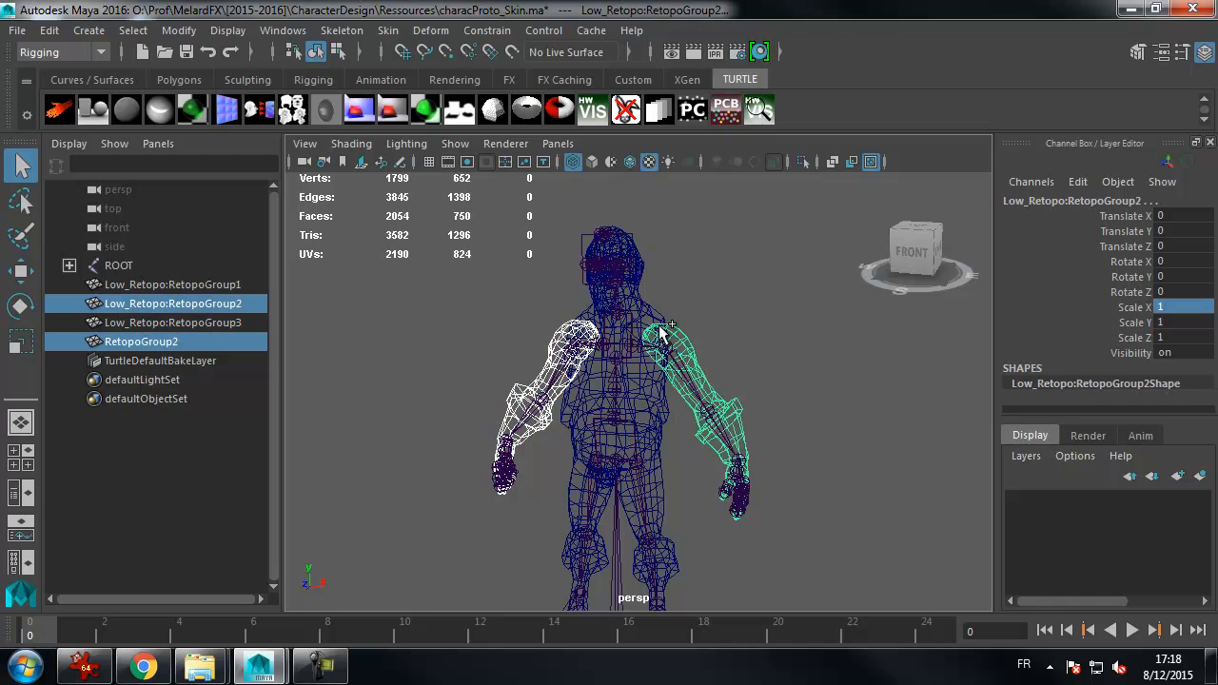
pyautogui.keyDown('shift'); pyautogui.click(659, 323); pyautogui.keyUp('shift')
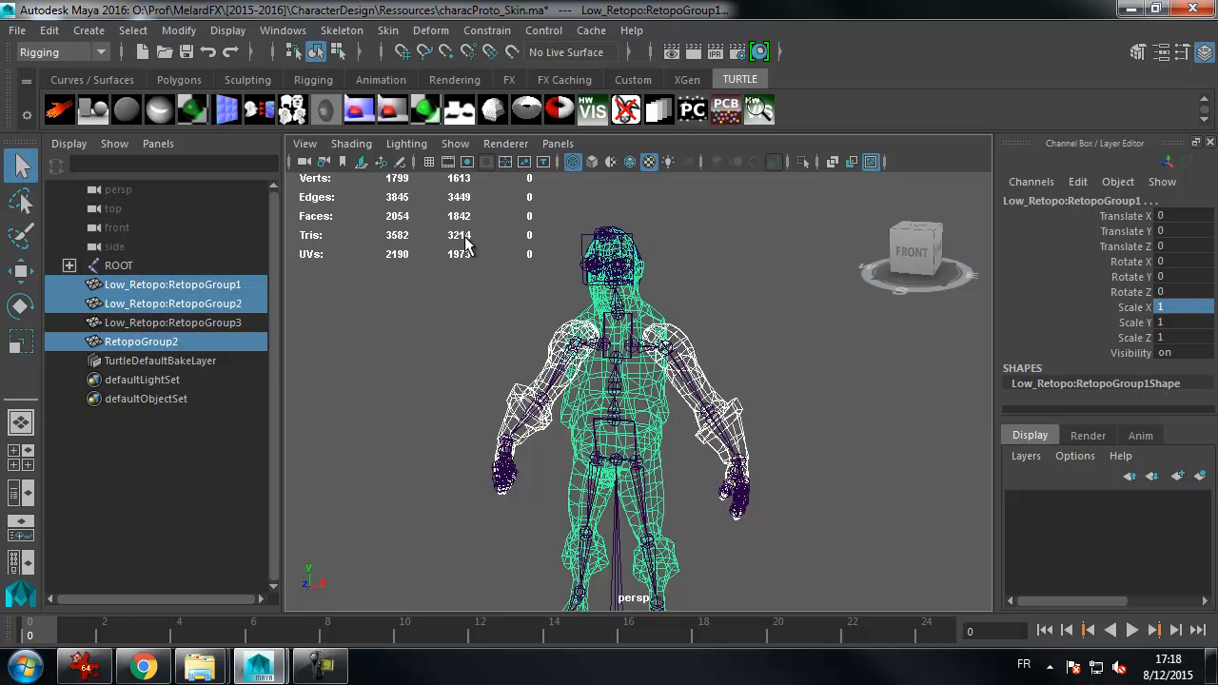
pyautogui.keyDown('alt'); pyautogui.moveTo(531, 334); pyautogui.dragTo(486, 284); pyautogui.keyUp('alt')
pyautogui.keyDown('alt'); pyautogui.moveTo(485, 283); pyautogui.dragTo(471, 274, button='right'); pyautogui.keyUp('alt')
pyautogui.click(787, 288)
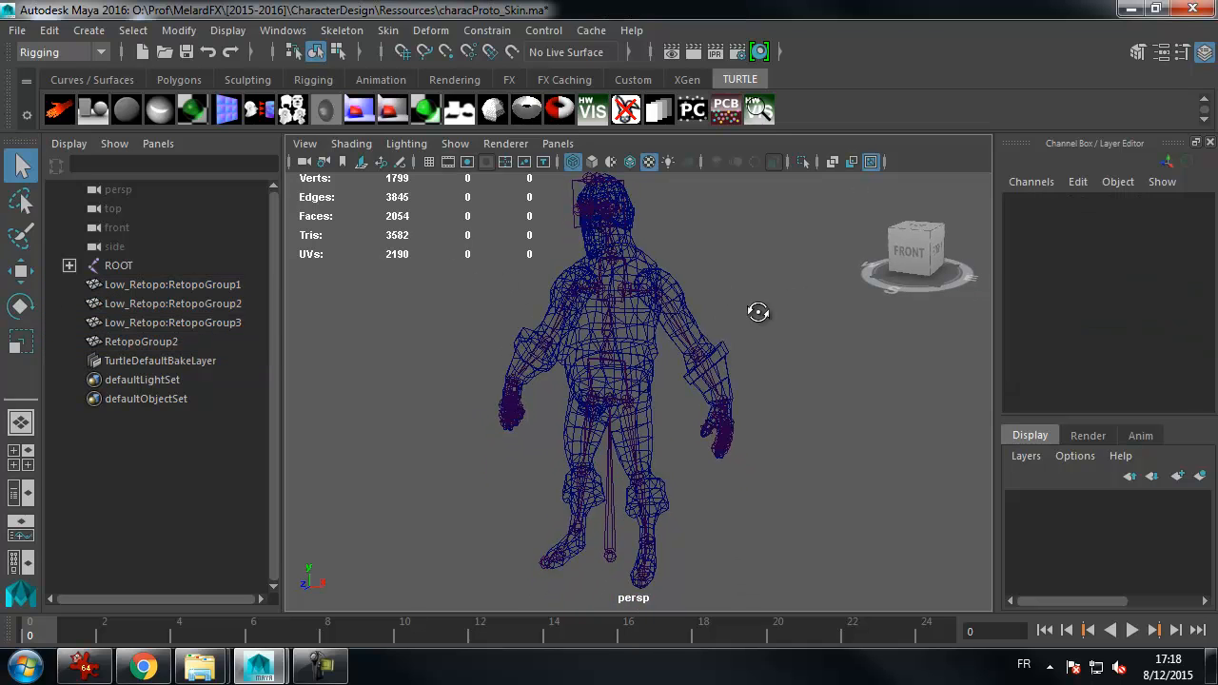
pyautogui.keyDown('alt'); pyautogui.moveTo(758, 310); pyautogui.dragTo(799, 314); pyautogui.keyUp('alt')
# - Delete the mirrored arm copy RetopoGroup2
pyautogui.click(540, 367)
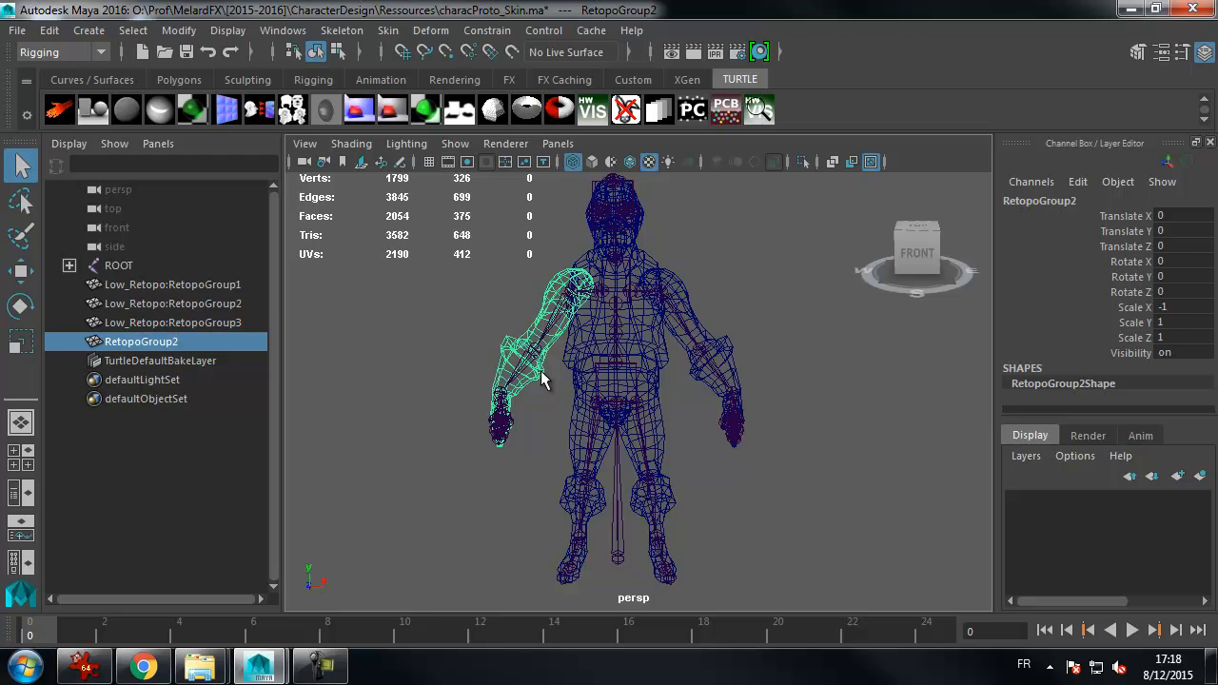
pyautogui.press('Delete')
pyautogui.hotkey('alt', 'Tab')
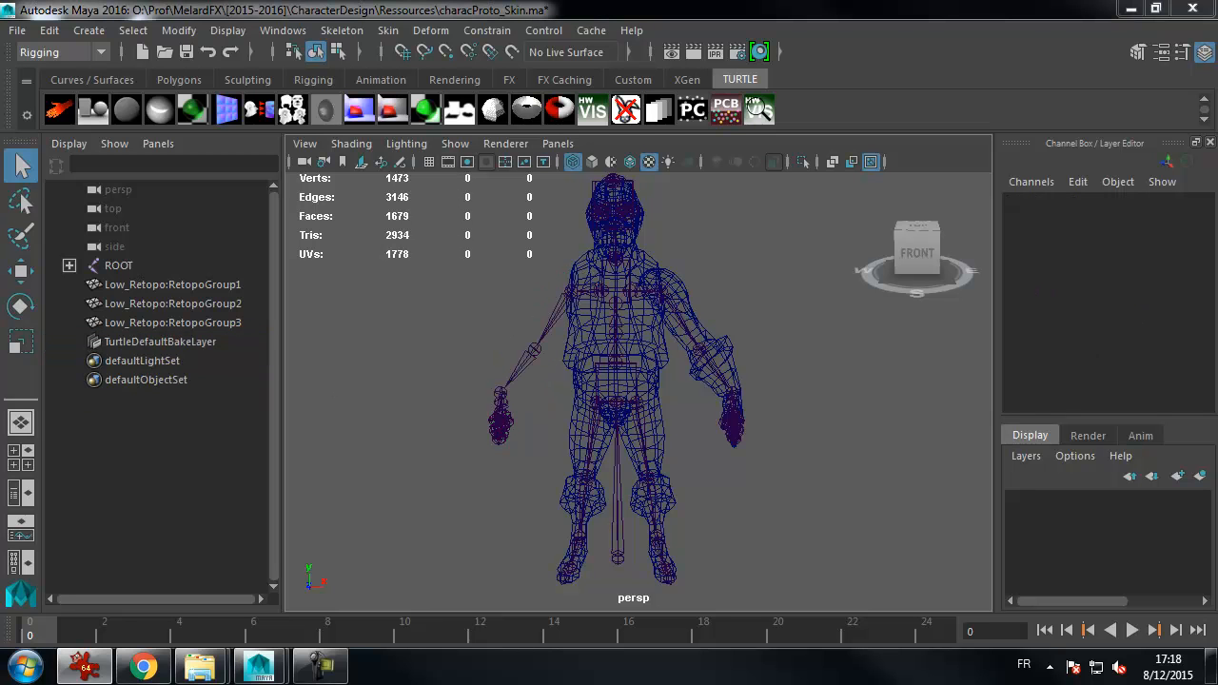
pyautogui.keyDown('alt'); pyautogui.moveTo(525, 517); pyautogui.dragTo(683, 243); pyautogui.keyUp('alt')
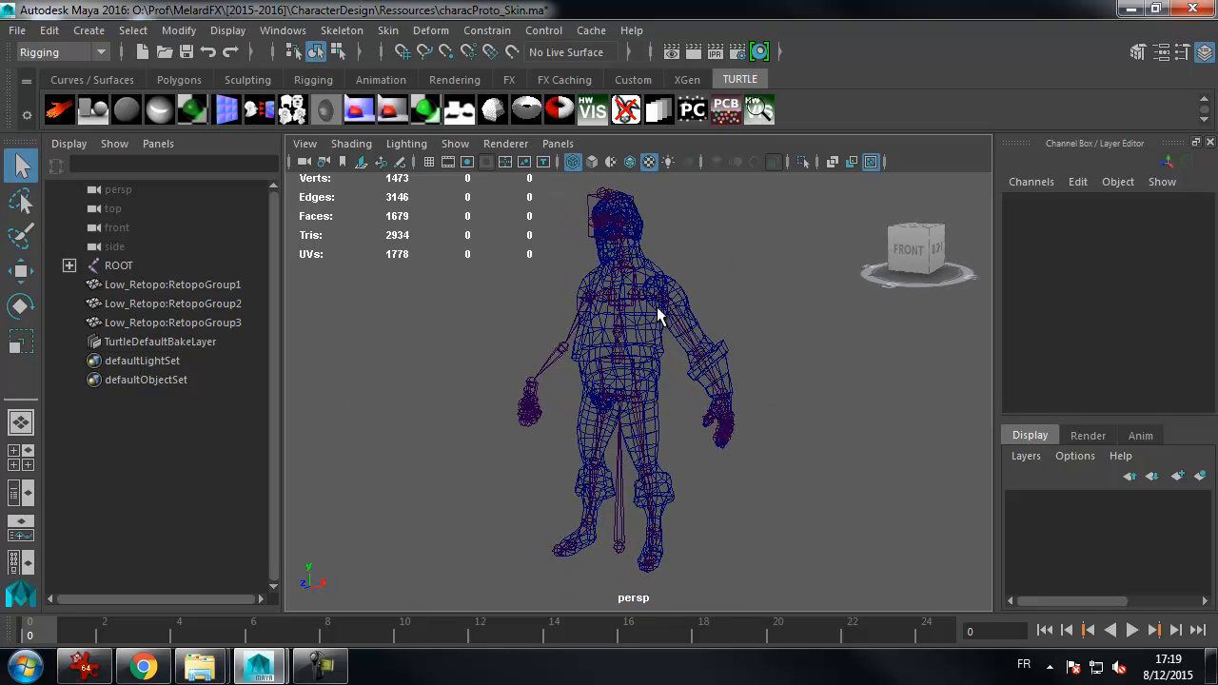
pyautogui.keyDown('alt'); pyautogui.moveTo(672, 198); pyautogui.dragTo(605, 213); pyautogui.keyUp('alt')
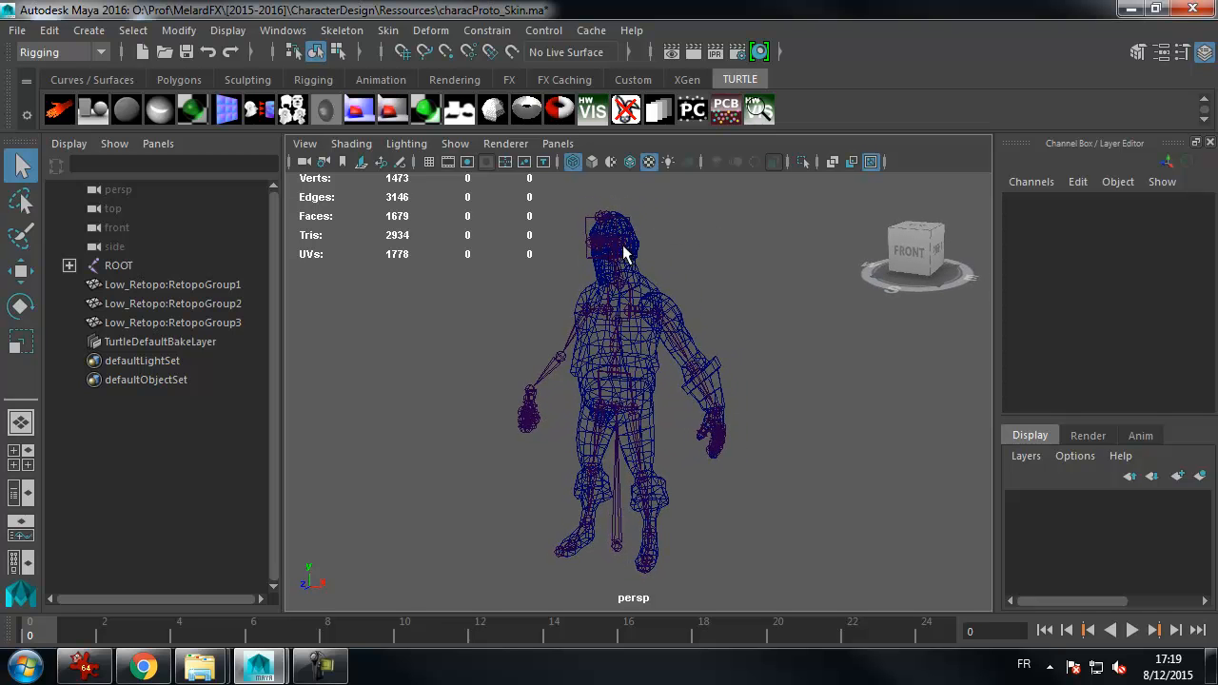
pyautogui.keyDown('alt'); pyautogui.moveTo(645, 255); pyautogui.dragTo(704, 271); pyautogui.keyUp('alt')
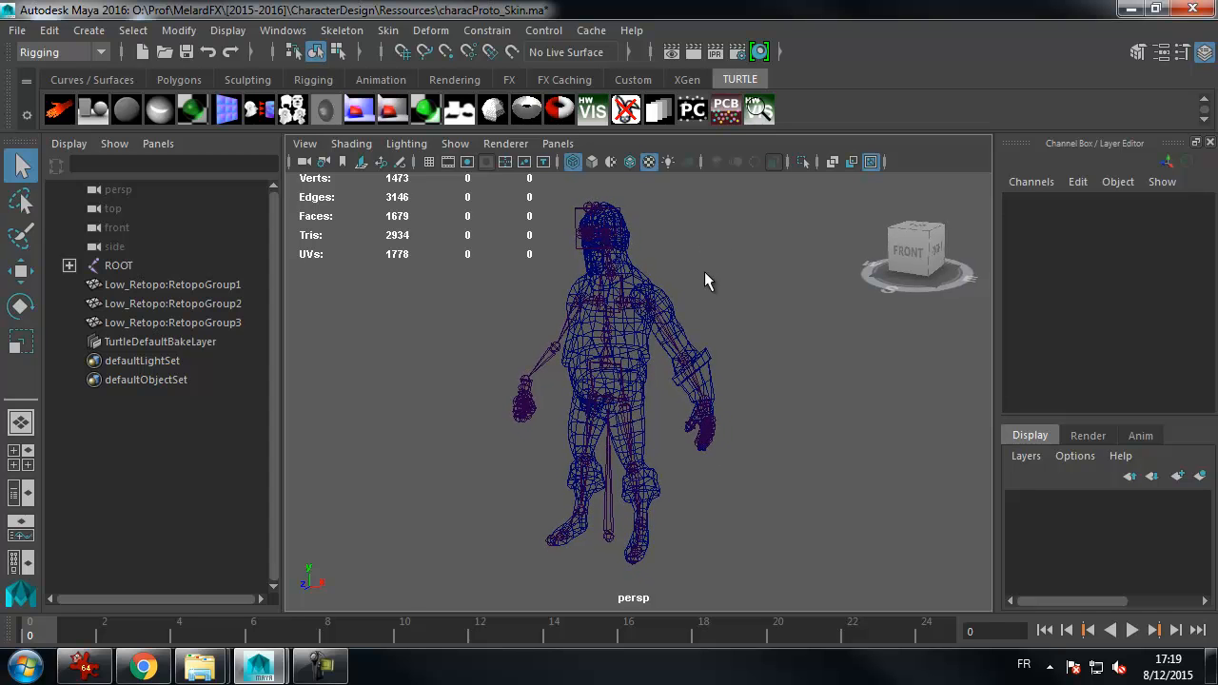
# - Select the entire ROOT joint hierarchy, add it to a new display layer and test the layer's visibility
pyautogui.click(116, 265)
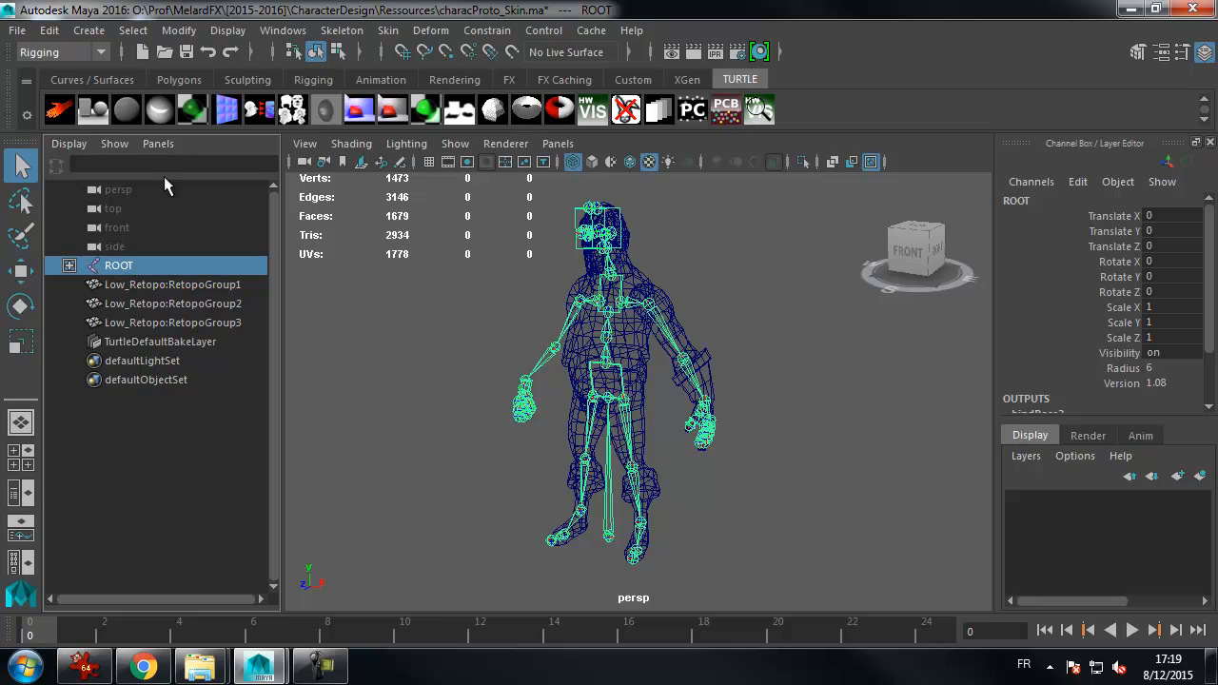
pyautogui.click(134, 29)
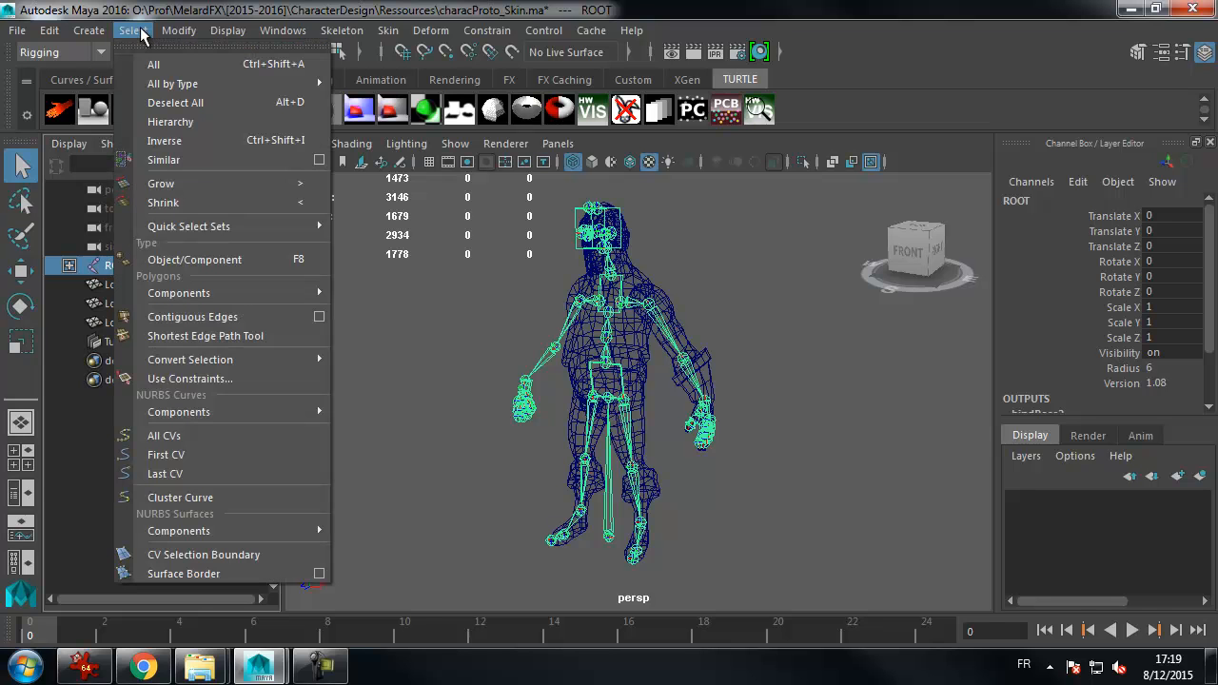
pyautogui.click(171, 124)
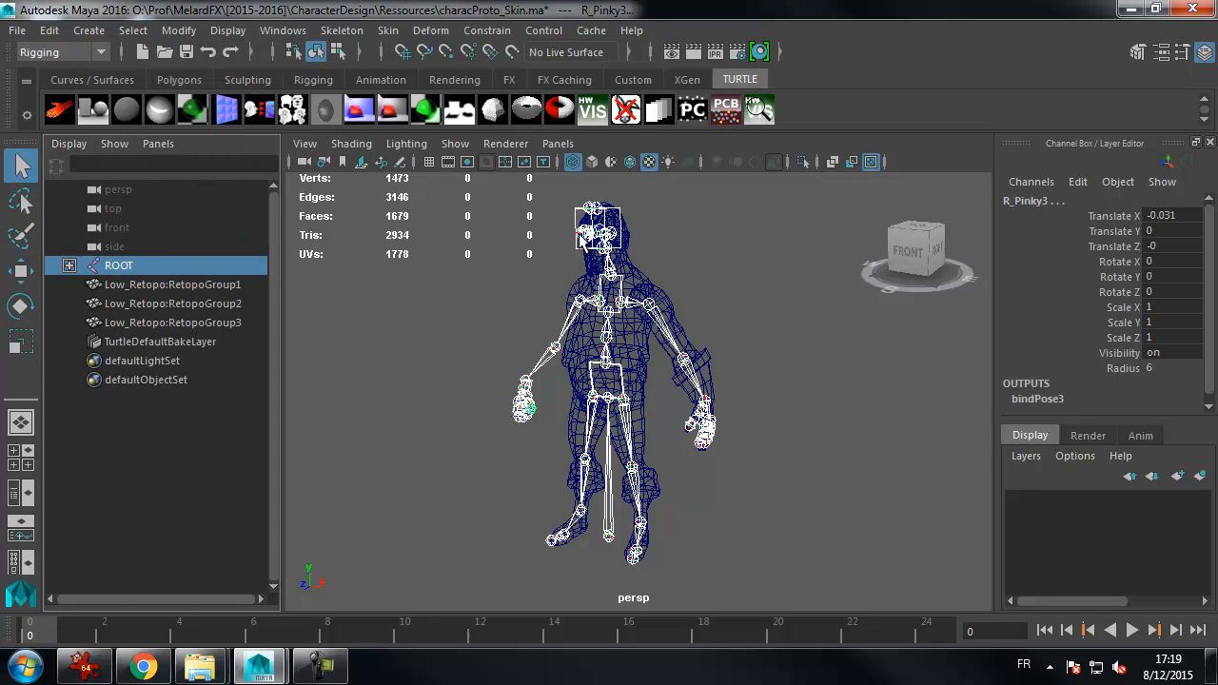
pyautogui.click(1199, 476)
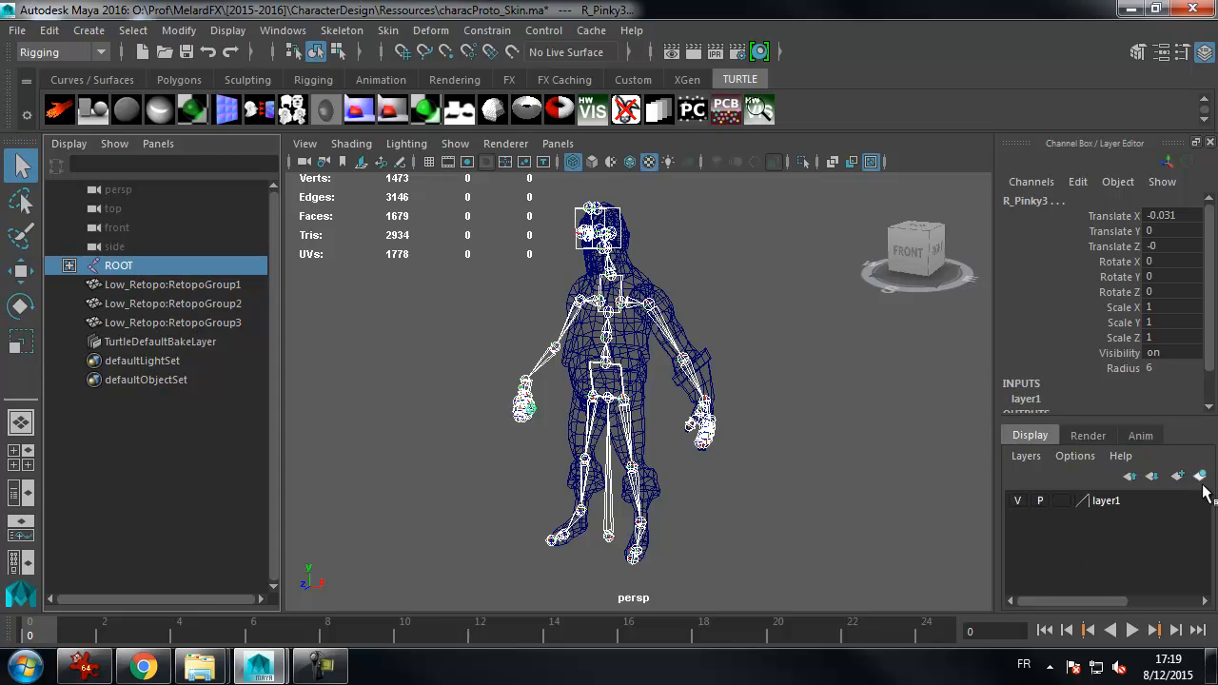
pyautogui.click(1015, 500)
pyautogui.click(1016, 500)
# - Rename the skeleton's display layer as Skeleton_lyr and hide it
pyautogui.doubleClick(1102, 497)
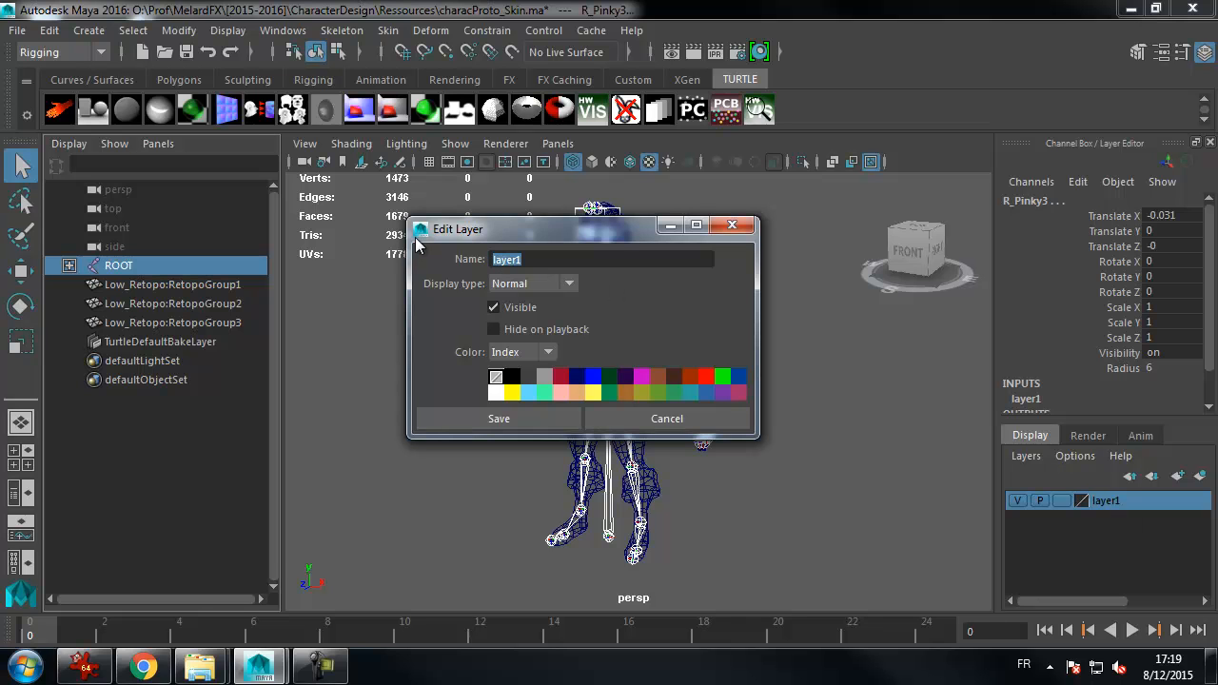
pyautogui.write('Skeleton_l')
pyautogui.click(490, 416)
pyautogui.click(1017, 501)
pyautogui.keyDown('alt'); pyautogui.moveTo(914, 447); pyautogui.dragTo(666, 361); pyautogui.keyUp('alt')
# - Add the three Low_Retopo meshes to another new display layer and test its visibility
pyautogui.moveTo(141, 284); pyautogui.dragTo(145, 324)
pyautogui.keyDown('alt'); pyautogui.moveTo(810, 385); pyautogui.dragTo(825, 387); pyautogui.keyUp('alt')
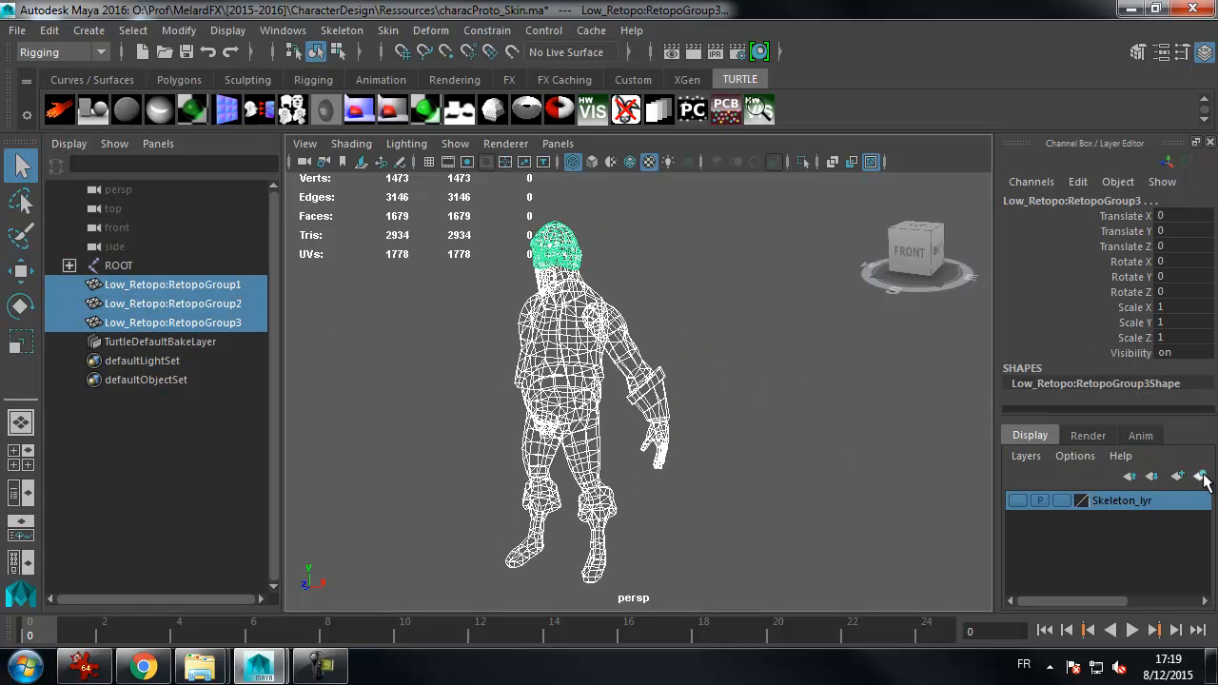
pyautogui.click(1198, 474)
pyautogui.click(1017, 501)
pyautogui.click(1017, 500)
# - Rename the retopo meshes' display layer as Retopo_lyr
pyautogui.doubleClick(1104, 500)
pyautogui.moveTo(557, 259); pyautogui.dragTo(296, 260)
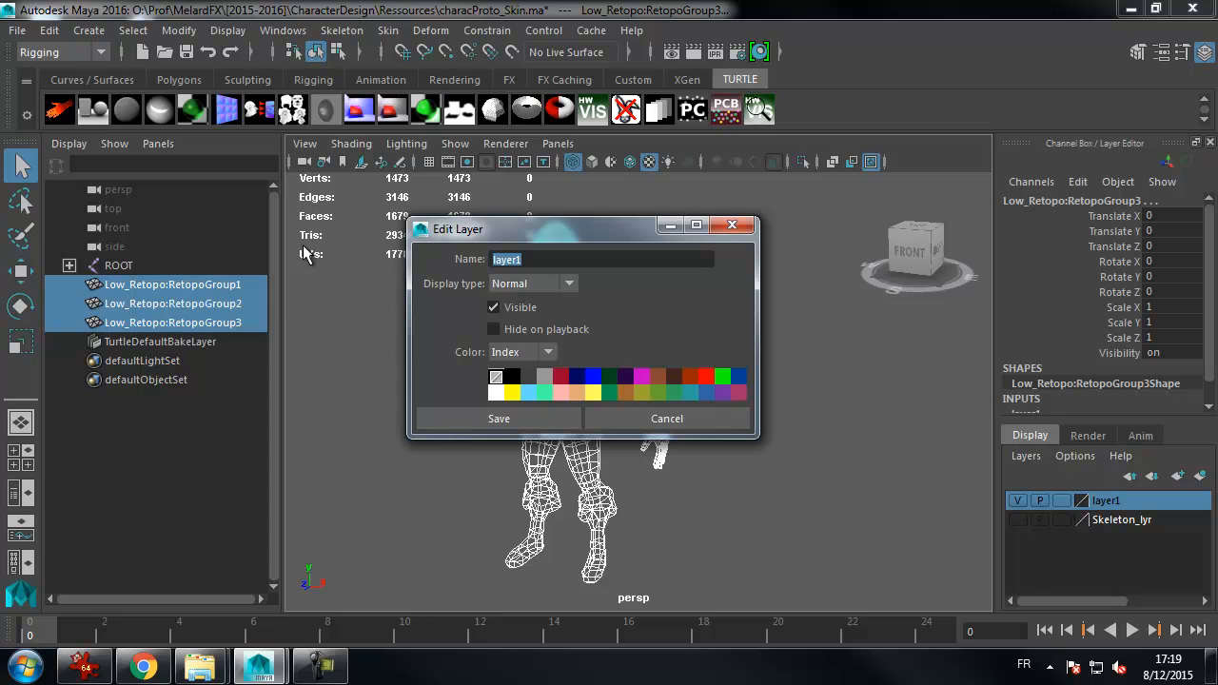
pyautogui.write('Retopo_')
pyautogui.click(483, 419)
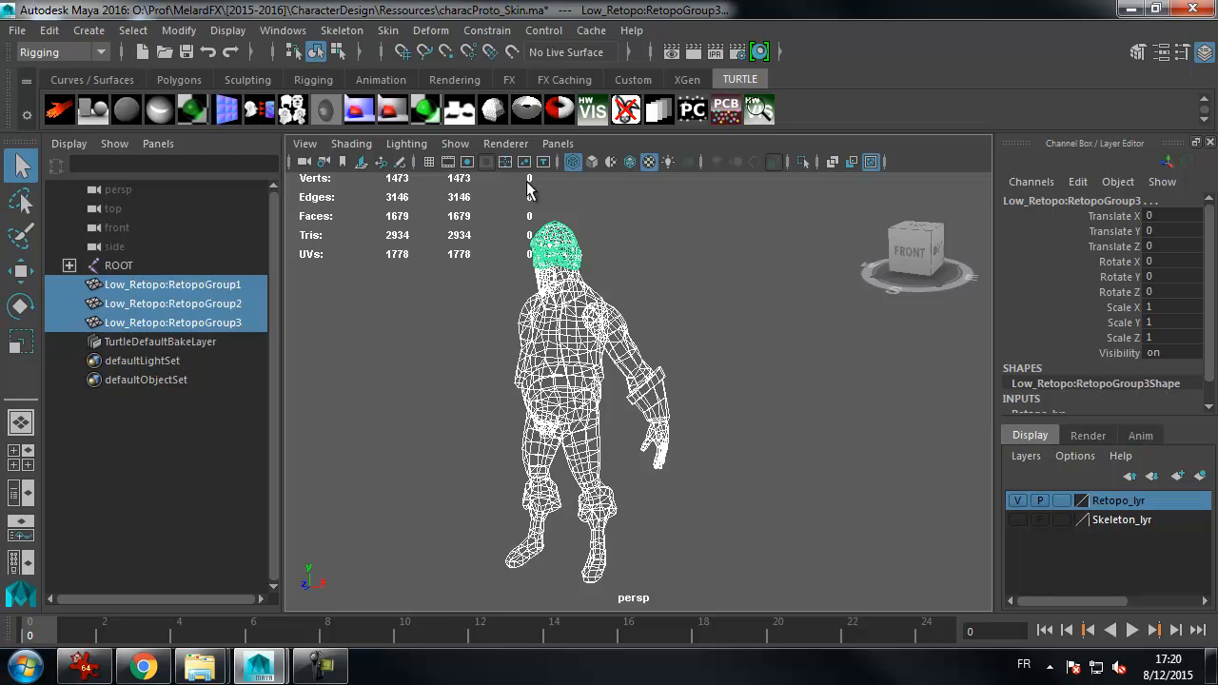
# - Examine the retopo character in shaded display and return to wireframe display
pyautogui.click(696, 322)
pyautogui.keyDown('alt'); pyautogui.moveTo(696, 323); pyautogui.dragTo(734, 255); pyautogui.keyUp('alt')
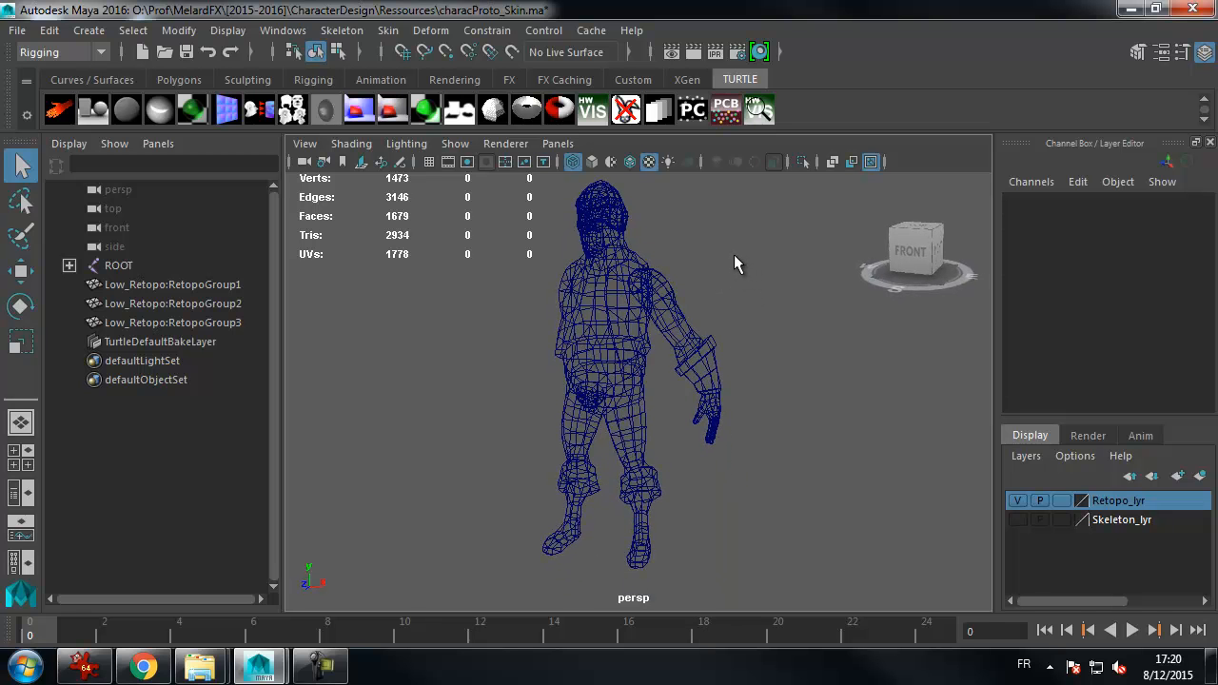
pyautogui.press('5')
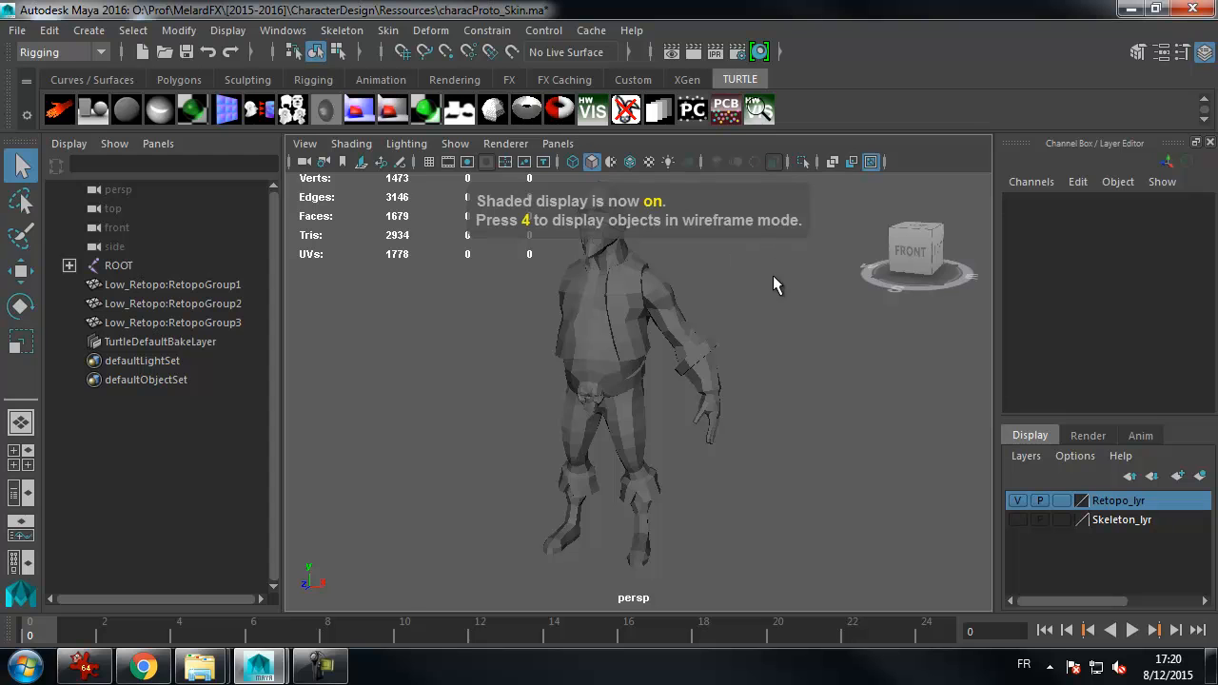
pyautogui.click(560, 317)
pyautogui.keyDown('alt'); pyautogui.moveTo(743, 299); pyautogui.dragTo(753, 288); pyautogui.keyUp('alt')
pyautogui.click(763, 310)
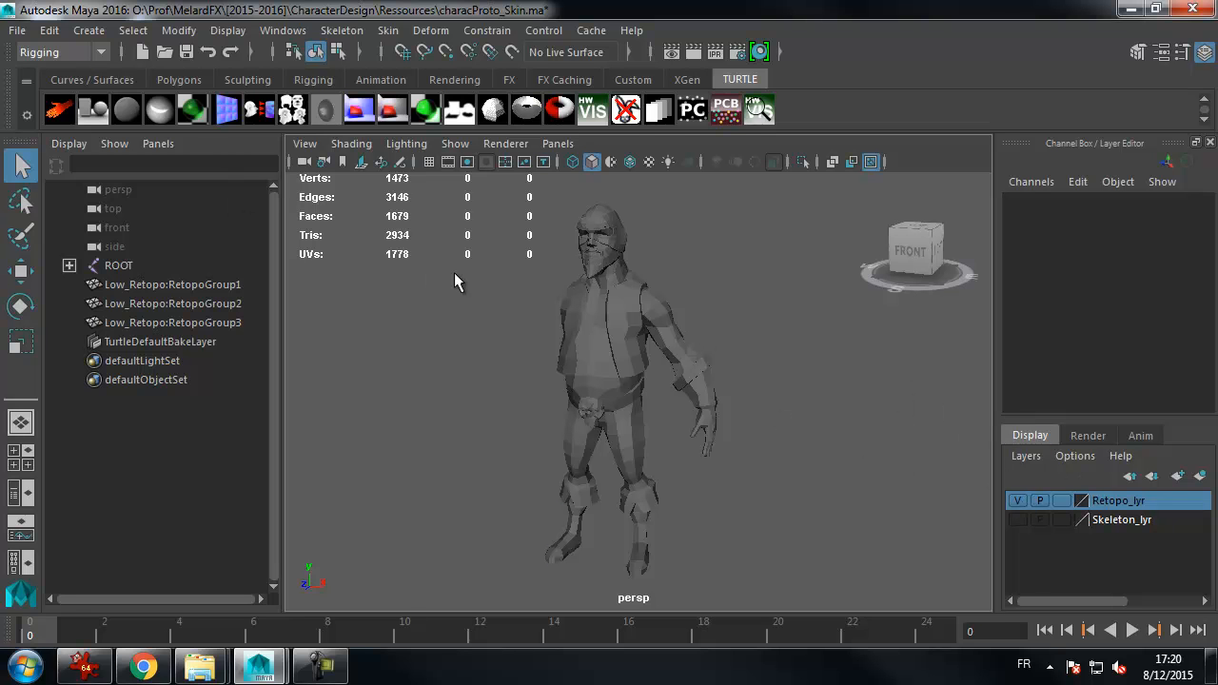
pyautogui.press('4')
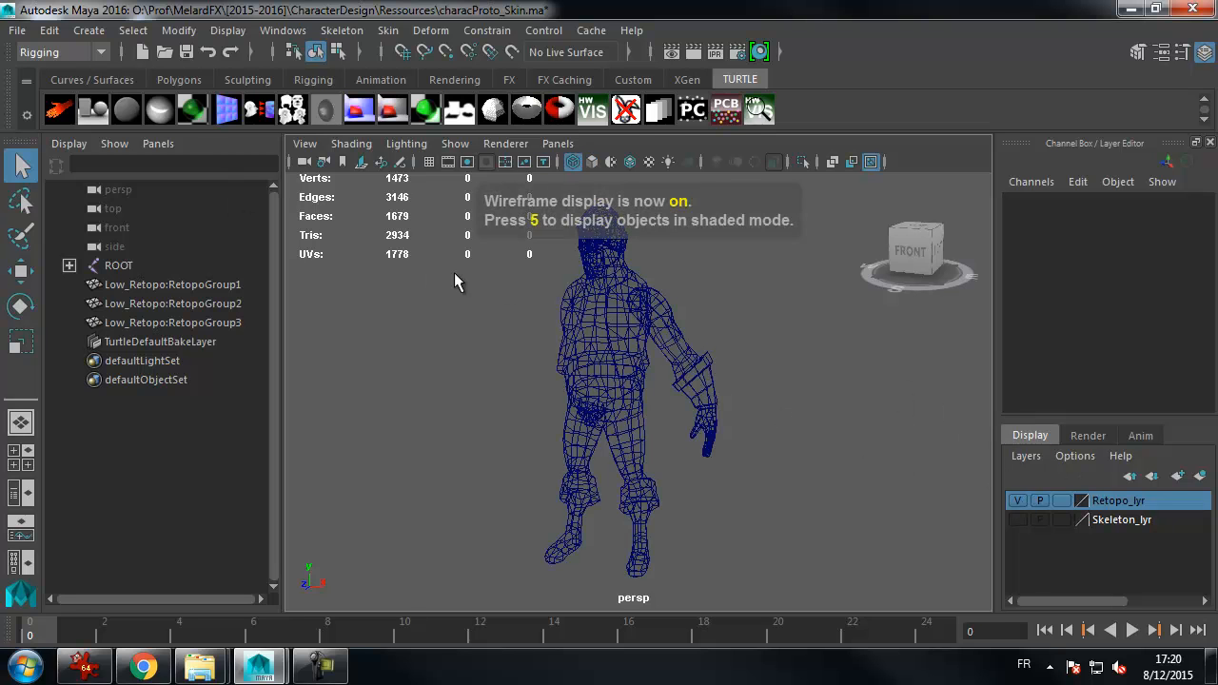
# - Show Skeleton_lyr again and import High_Eyes.OBJ from the Baking_B2C11 folder
pyautogui.click(1018, 520)
pyautogui.click(17, 31)
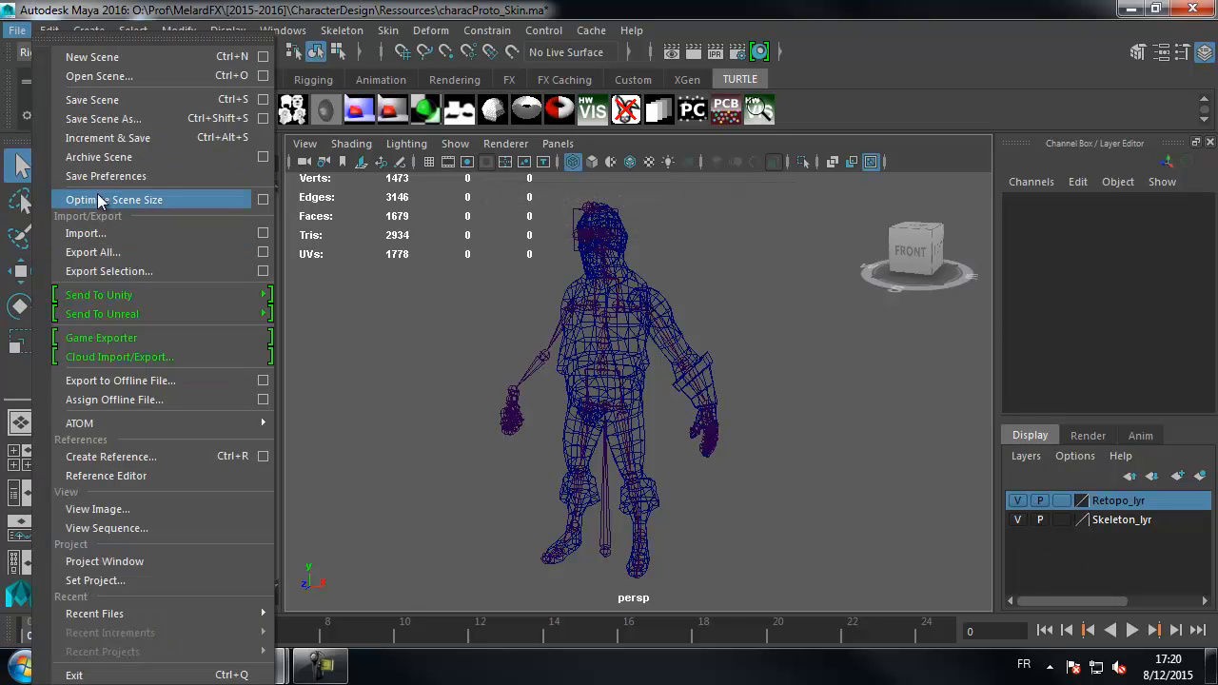
pyautogui.click(92, 234)
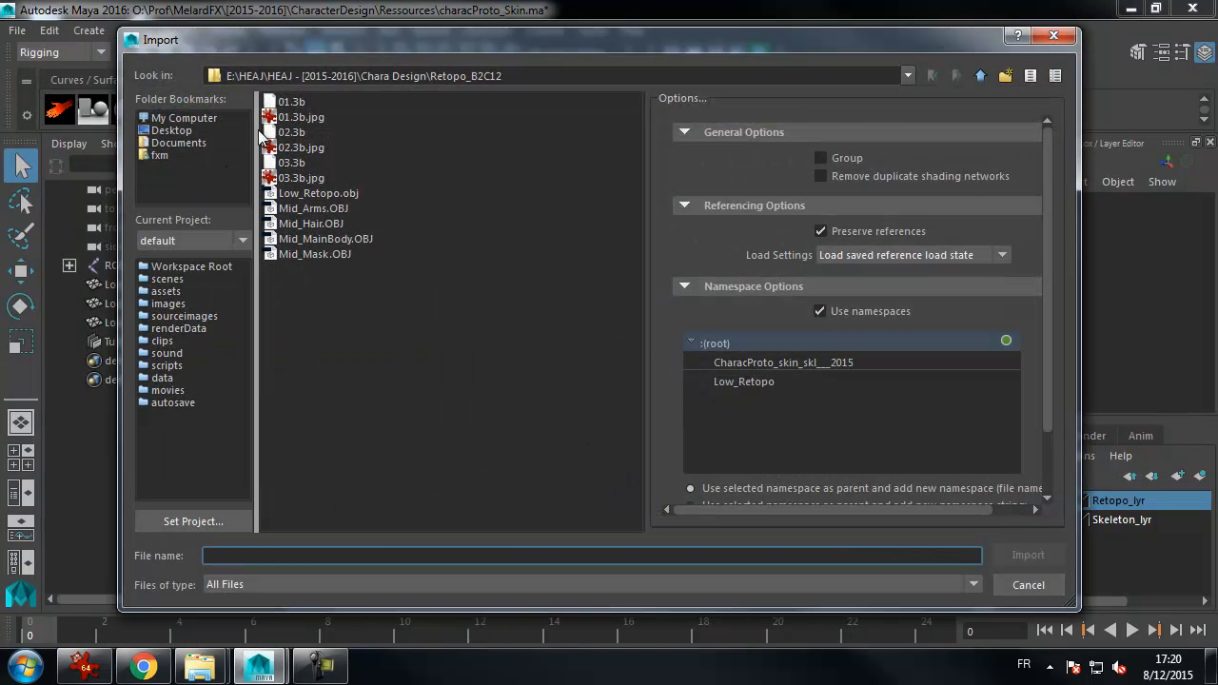
pyautogui.click(980, 77)
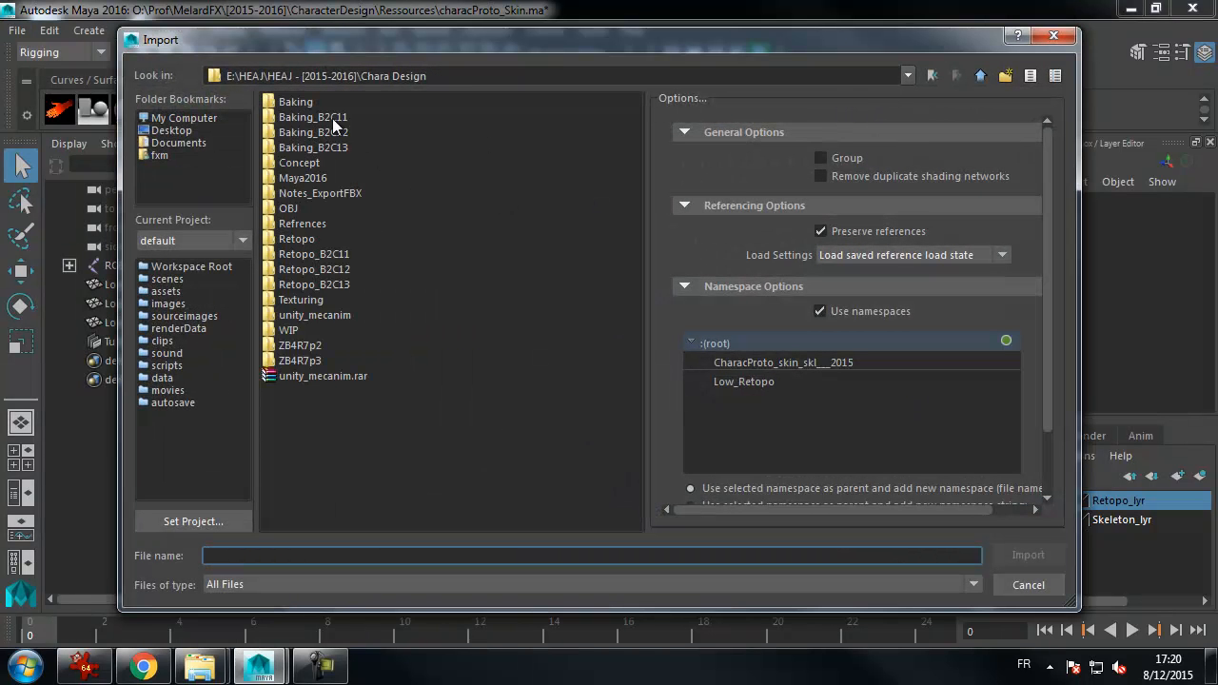
pyautogui.doubleClick(303, 114)
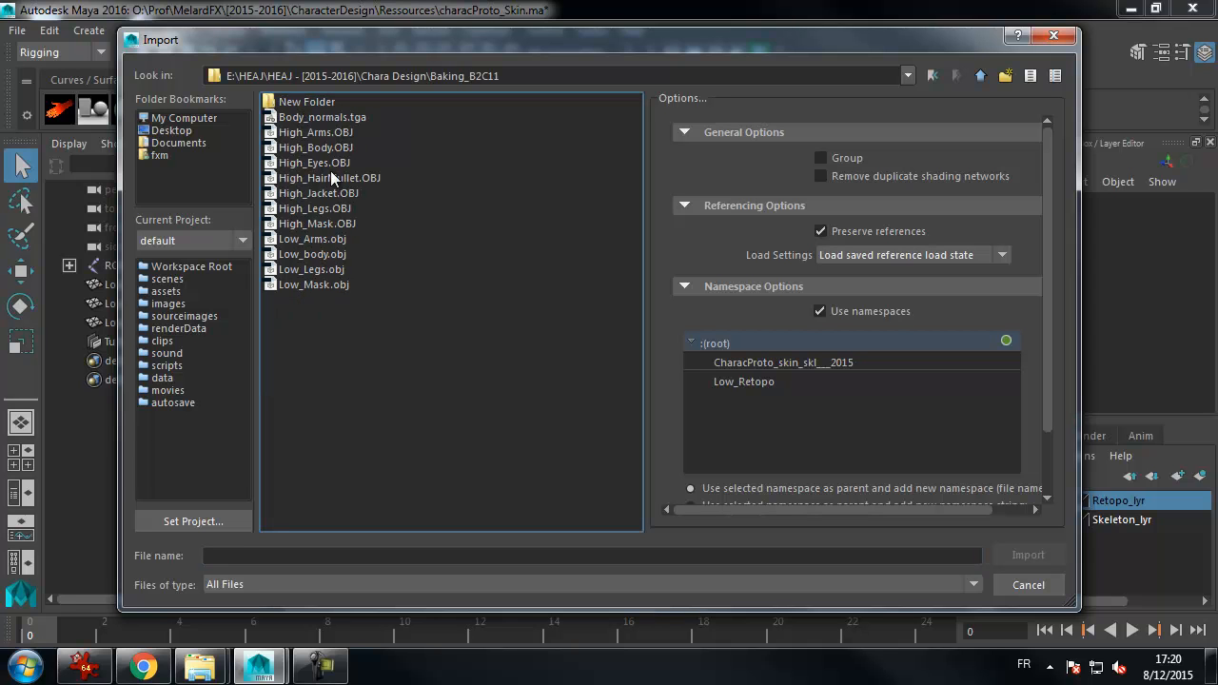
pyautogui.doubleClick(324, 163)
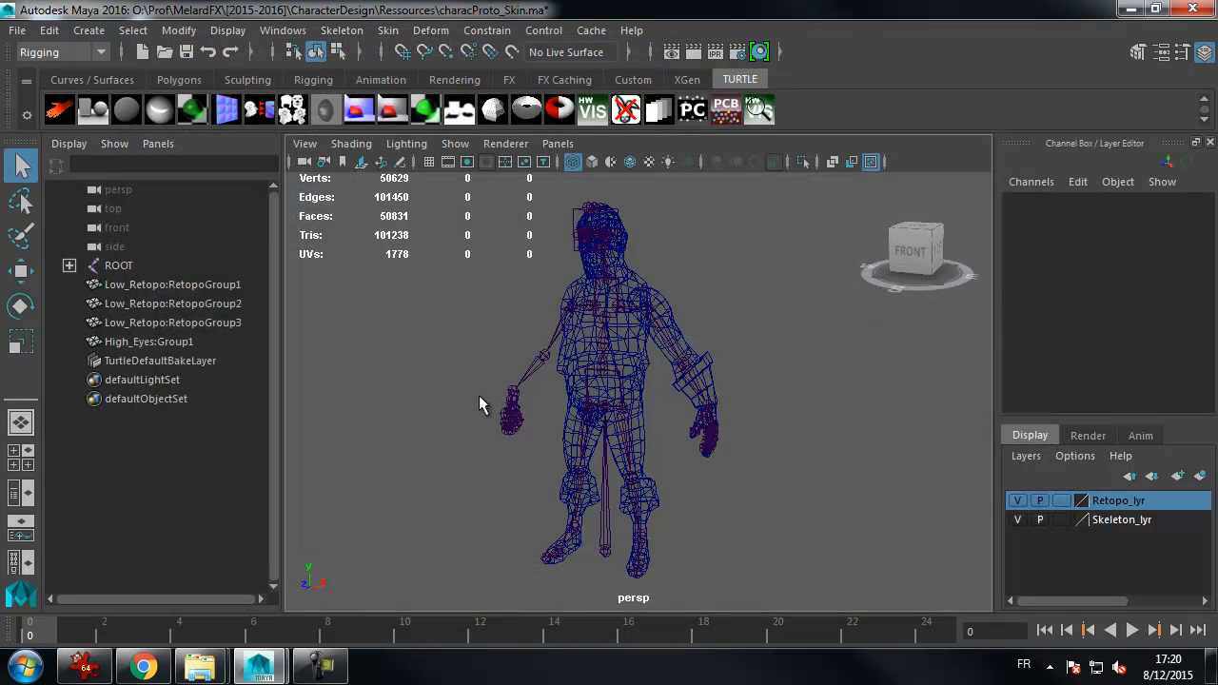
# - Select High_Eyes:Group1 and hide the Retopo_lyr and Skeleton_lyr layers so that only the eyes remain displayed
pyautogui.click(167, 340)
pyautogui.keyDown('alt'); pyautogui.moveTo(682, 236); pyautogui.dragTo(703, 350, button='middle'); pyautogui.keyUp('alt')
pyautogui.keyDown('alt'); pyautogui.moveTo(630, 349); pyautogui.dragTo(883, 362, button='right'); pyautogui.keyUp('alt')
pyautogui.keyDown('alt'); pyautogui.moveTo(883, 362); pyautogui.dragTo(626, 325); pyautogui.keyUp('alt')
pyautogui.keyDown('alt'); pyautogui.moveTo(626, 325); pyautogui.dragTo(663, 378, button='middle'); pyautogui.keyUp('alt')
pyautogui.keyDown('alt'); pyautogui.moveTo(663, 379); pyautogui.dragTo(814, 414, button='right'); pyautogui.keyUp('alt')
pyautogui.keyDown('alt'); pyautogui.moveTo(751, 373); pyautogui.dragTo(666, 357); pyautogui.keyUp('alt')
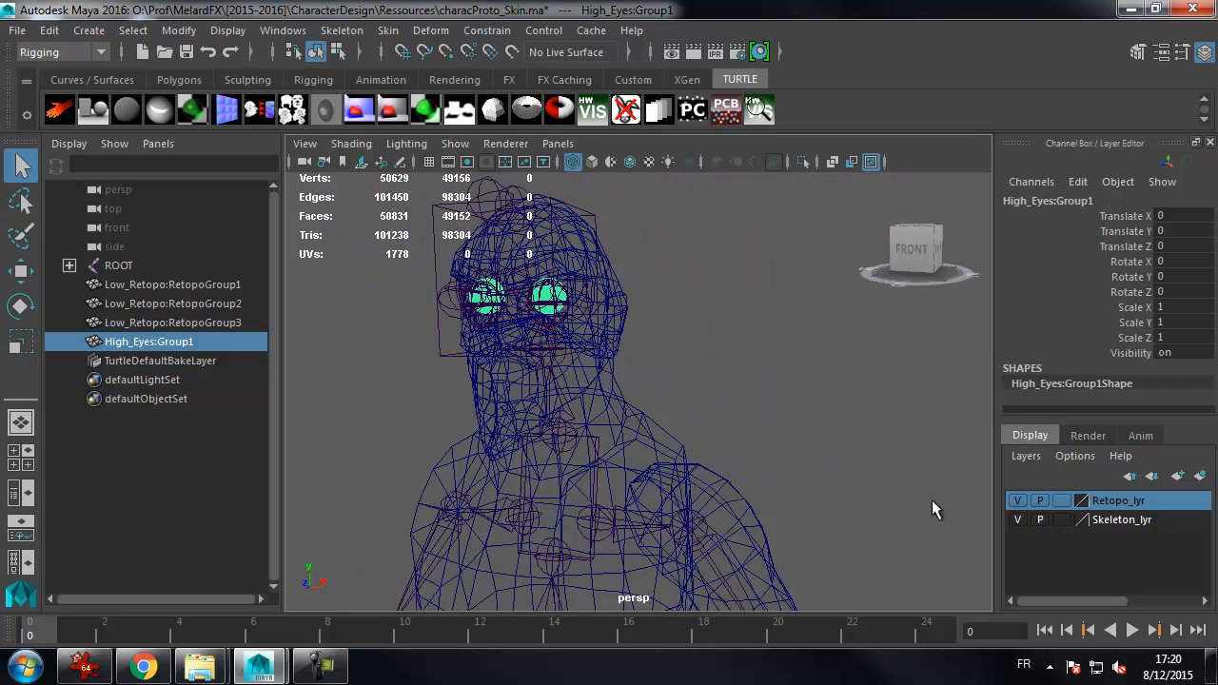
pyautogui.click(1017, 500)
pyautogui.click(1017, 519)
pyautogui.keyDown('alt'); pyautogui.moveTo(704, 375); pyautogui.dragTo(640, 401); pyautogui.keyUp('alt')
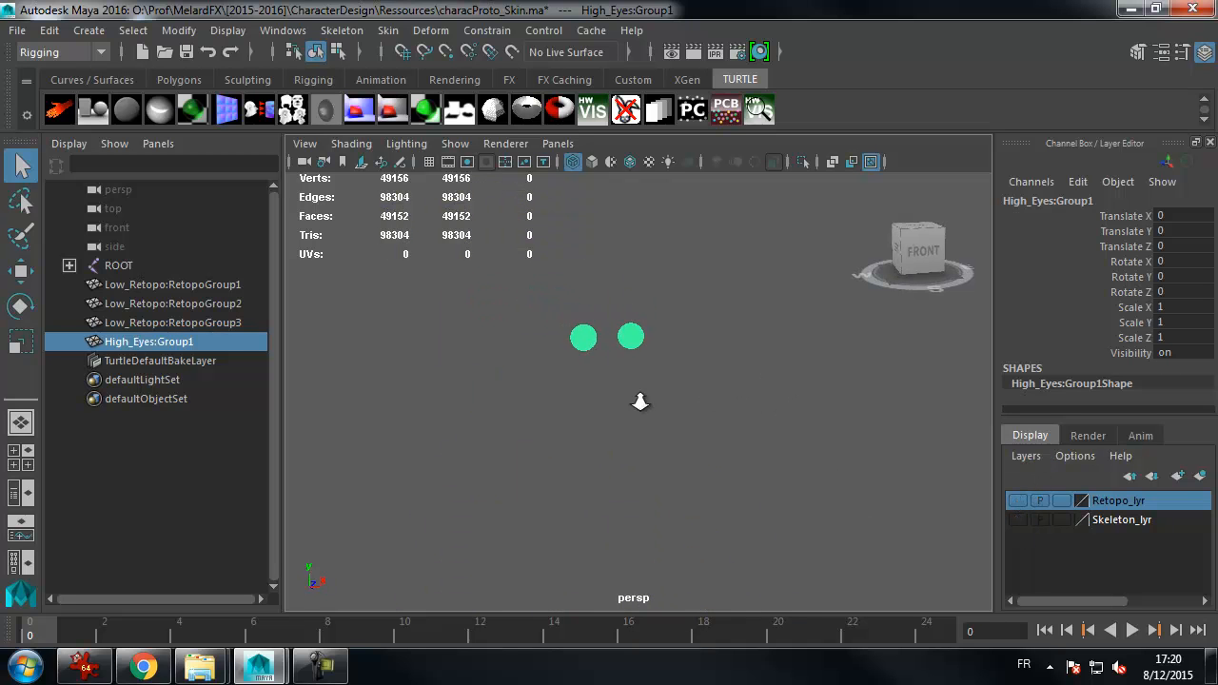
# - Frame the eyes in the front view and enable Interactive Creation for polygon primitives
pyautogui.press('space')
pyautogui.moveTo(697, 340); pyautogui.dragTo(702, 380)
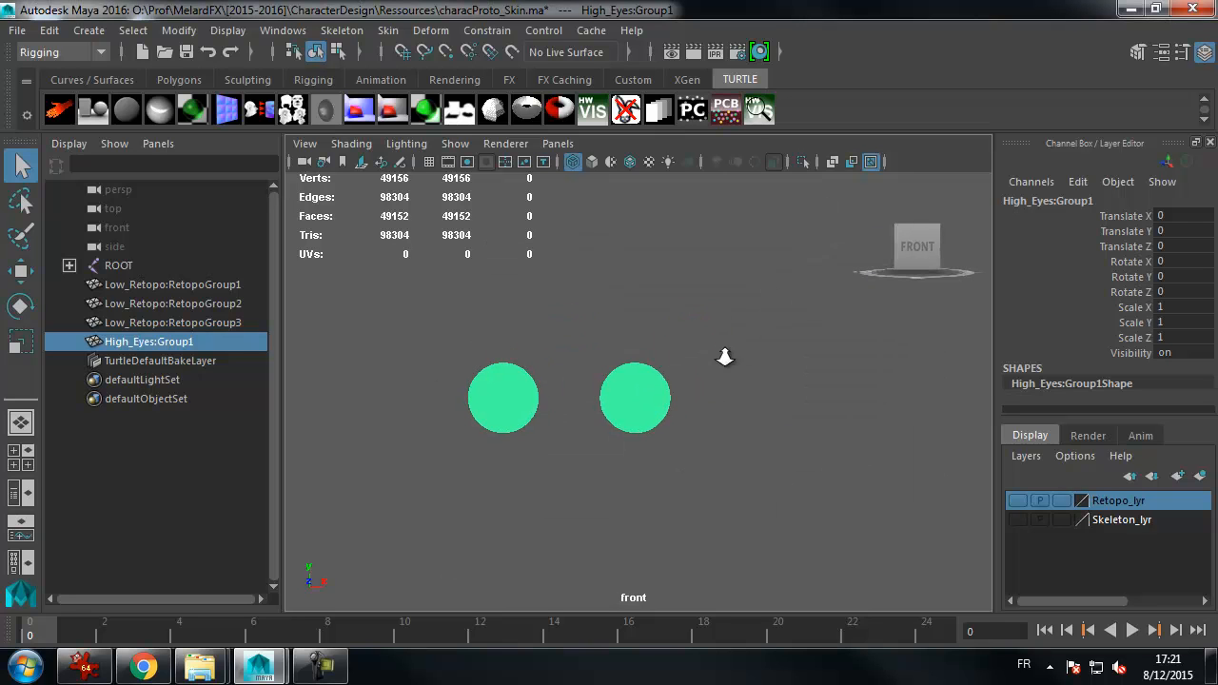
pyautogui.scroll(3, 732, 362)
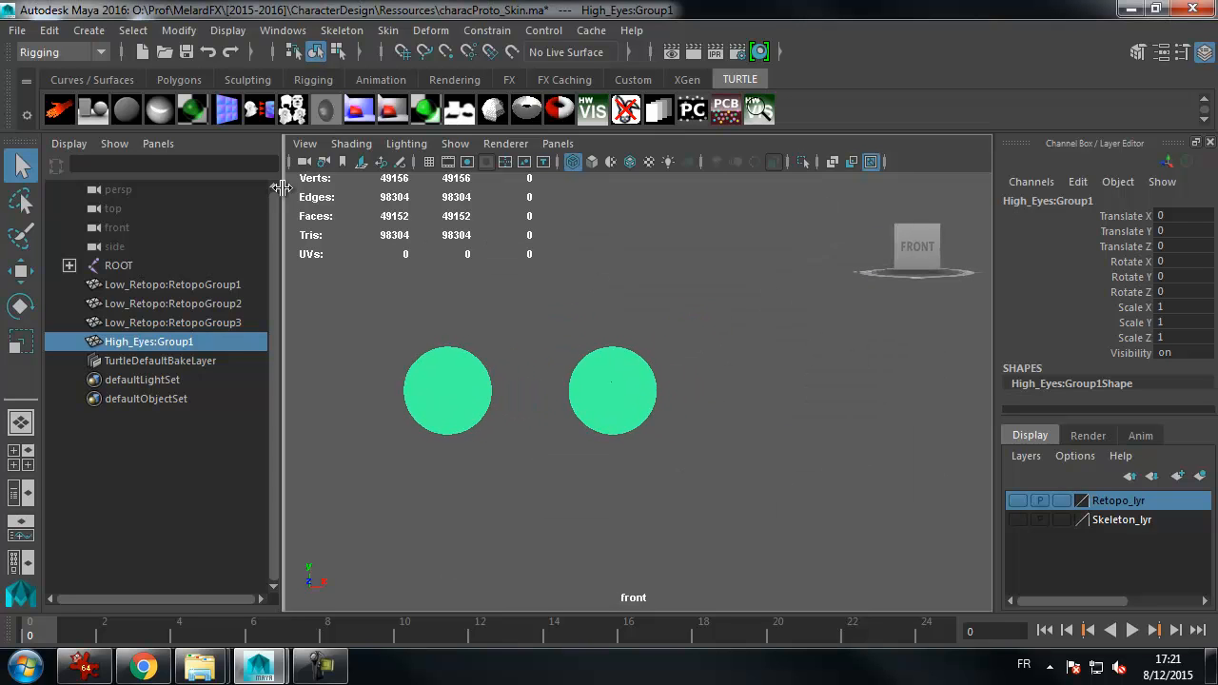
pyautogui.click(93, 35)
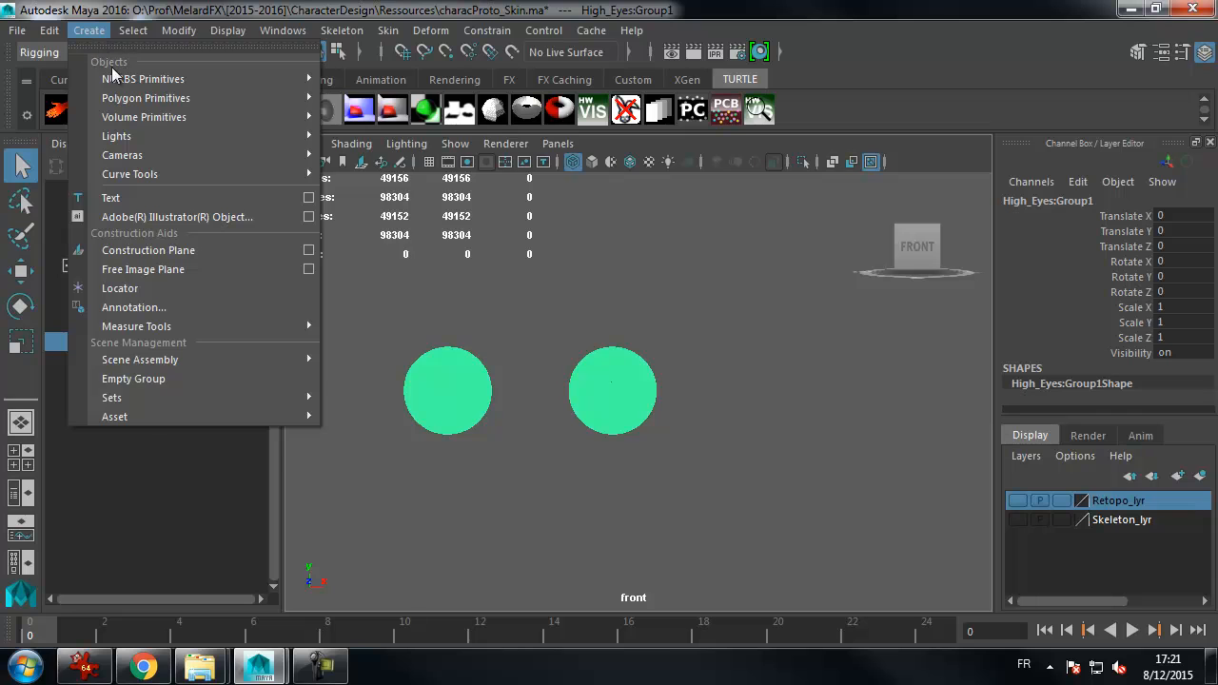
pyautogui.moveTo(133, 101)
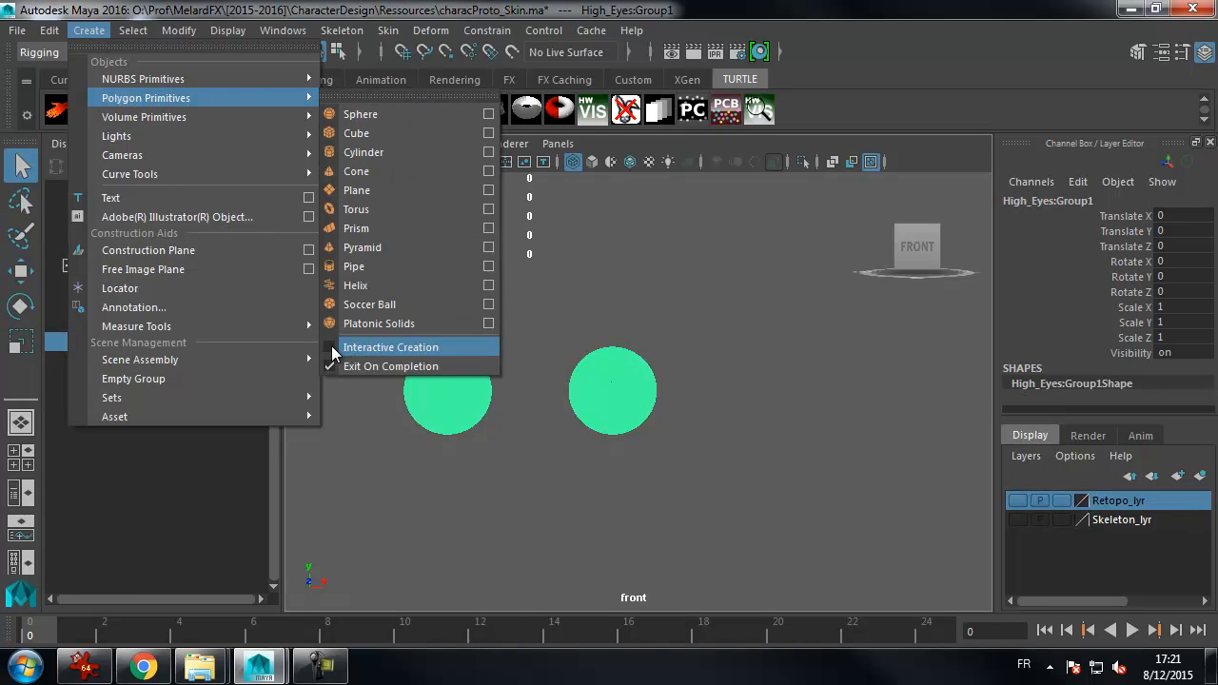
pyautogui.click(332, 347)
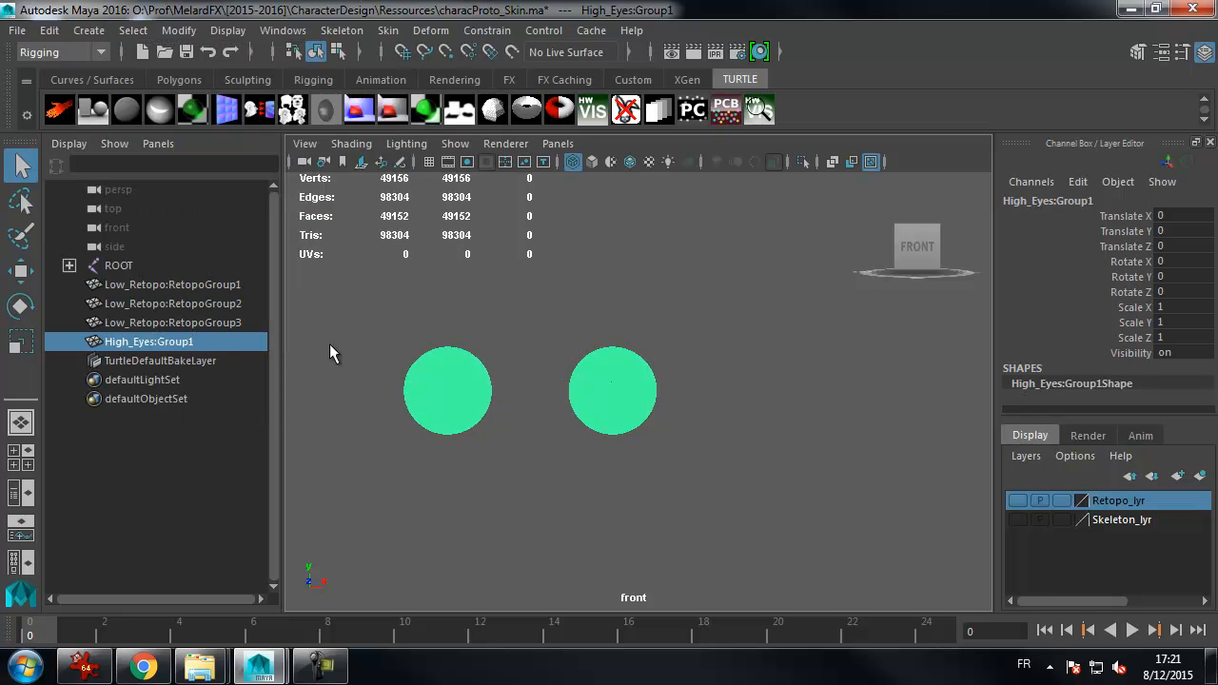
# - Draw a polygon sphere with a radius of about 0.027 over the character's left eye in the front view
pyautogui.click(88, 31)
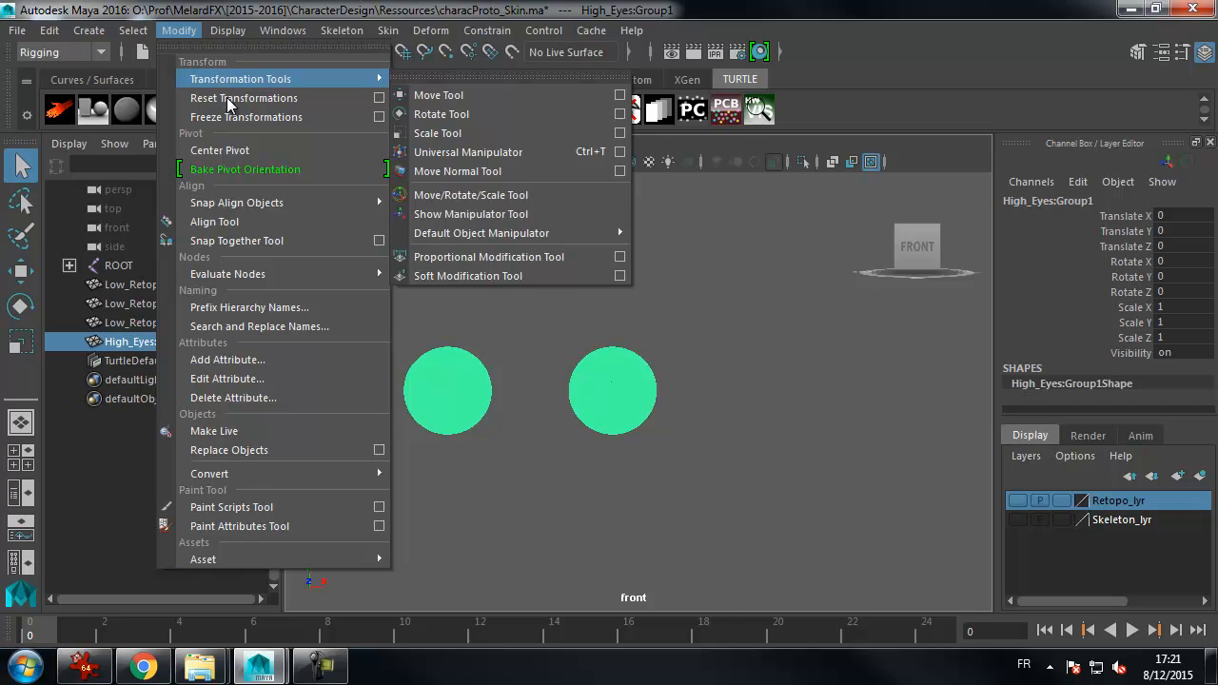
pyautogui.moveTo(218, 36)
pyautogui.moveTo(249, 97)
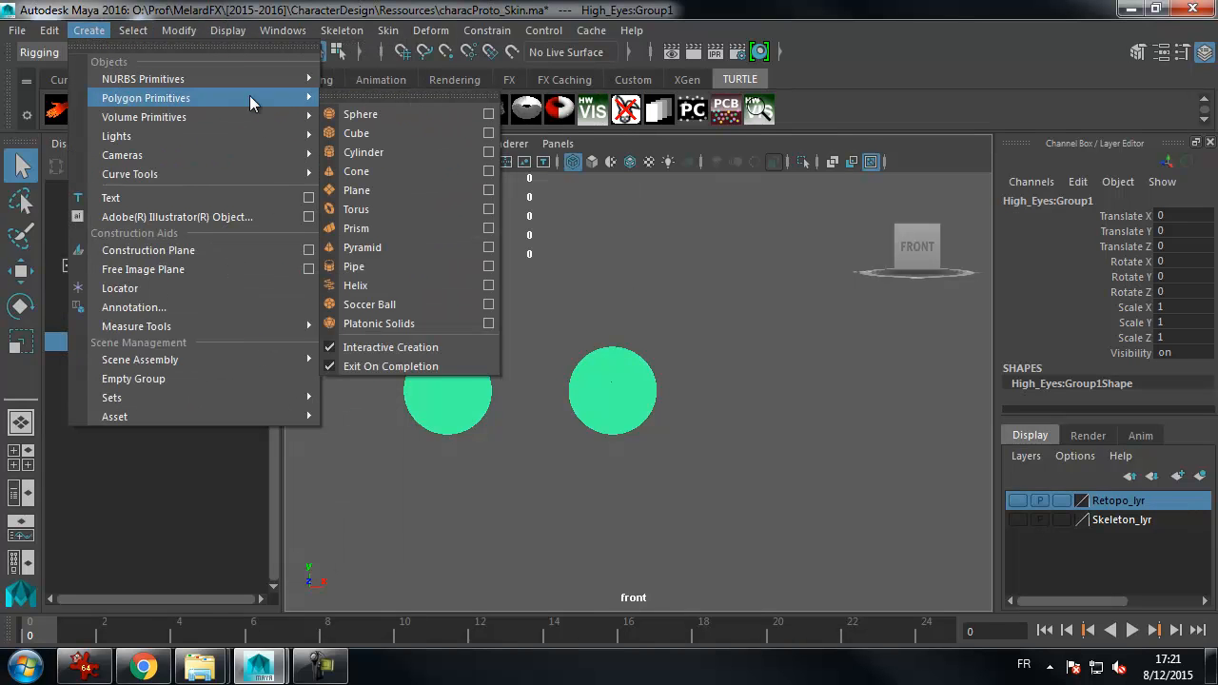
pyautogui.click(365, 116)
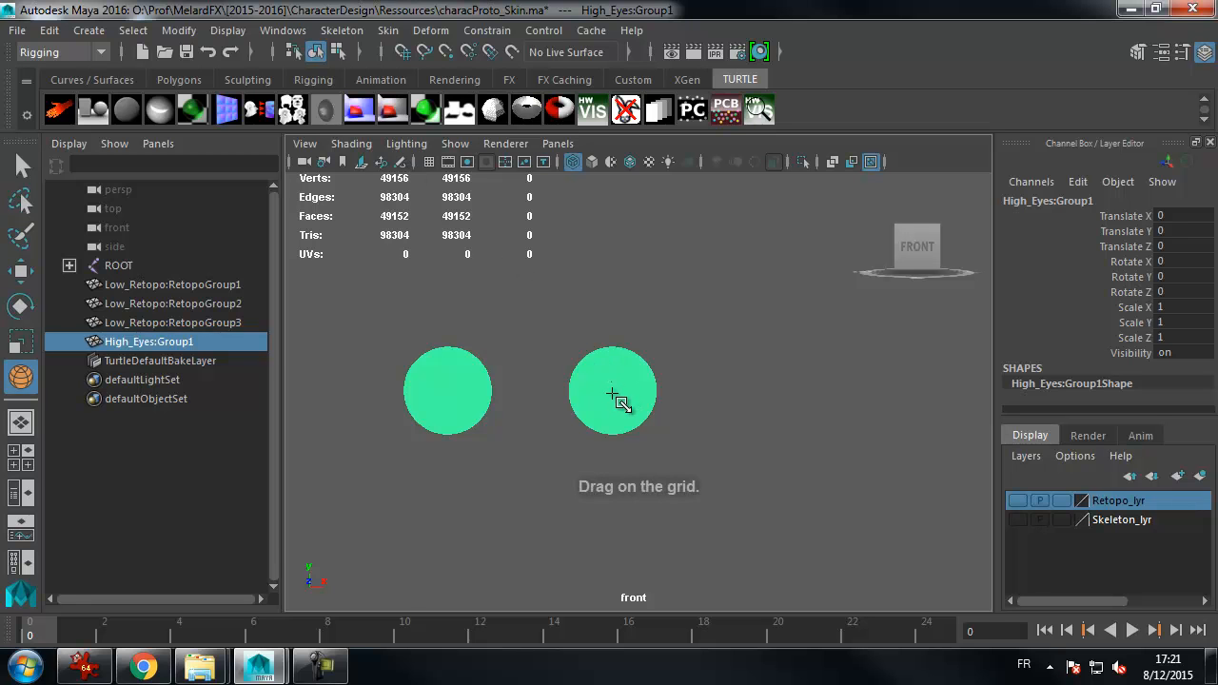
pyautogui.moveTo(614, 391); pyautogui.dragTo(644, 346)
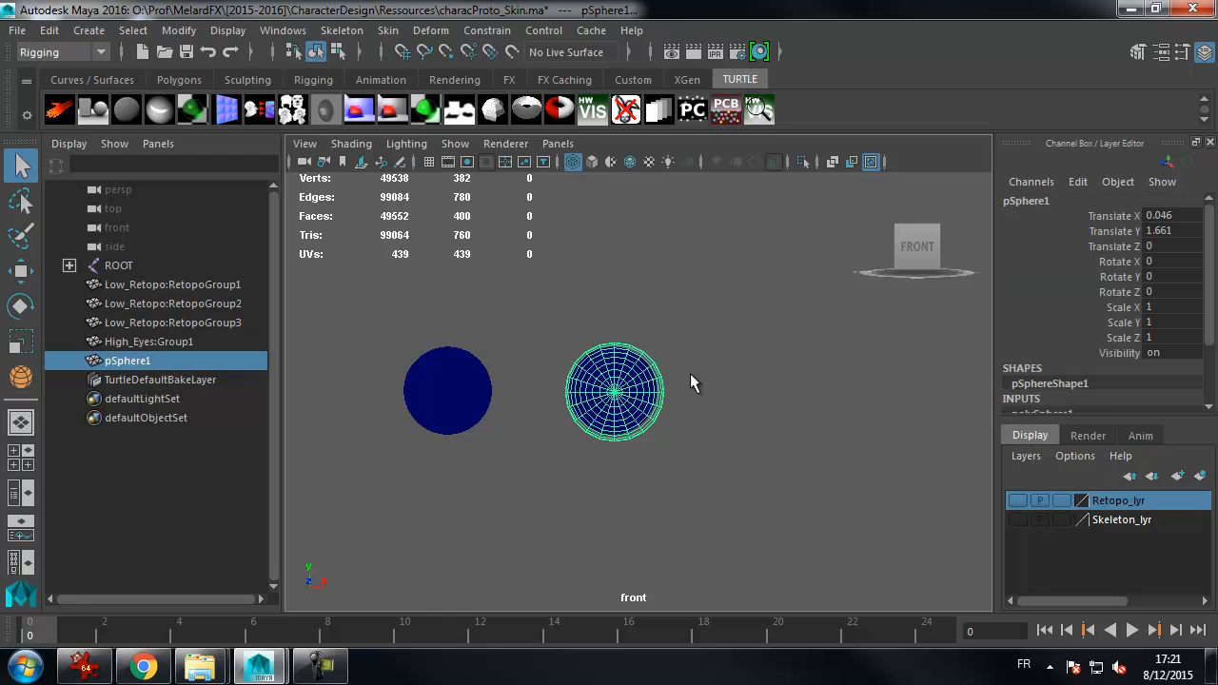
# - Move the sphere along X to about 0.044 so it is centred horizontally on the eye
pyautogui.click(21, 270)
pyautogui.keyDown('alt'); pyautogui.moveTo(699, 433); pyautogui.dragTo(677, 425, button='middle'); pyautogui.keyUp('alt')
pyautogui.keyDown('alt'); pyautogui.moveTo(677, 426); pyautogui.dragTo(990, 453, button='right'); pyautogui.keyUp('alt')
pyautogui.keyDown('alt'); pyautogui.moveTo(654, 391); pyautogui.dragTo(721, 425, button='middle'); pyautogui.keyUp('alt')
pyautogui.moveTo(700, 409); pyautogui.dragTo(693, 408)
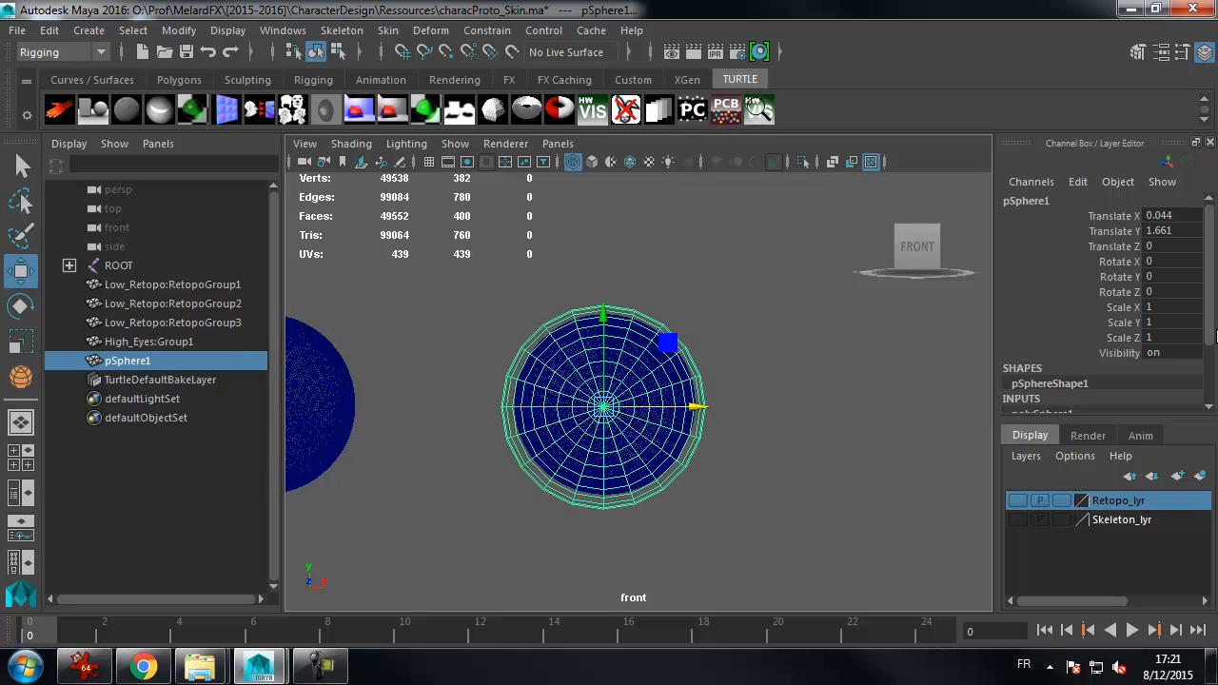
# - Set the sphere's radius to 0.024 and nudge it in the front view to match the eye's outline
pyautogui.scroll(-3, 1210, 316)
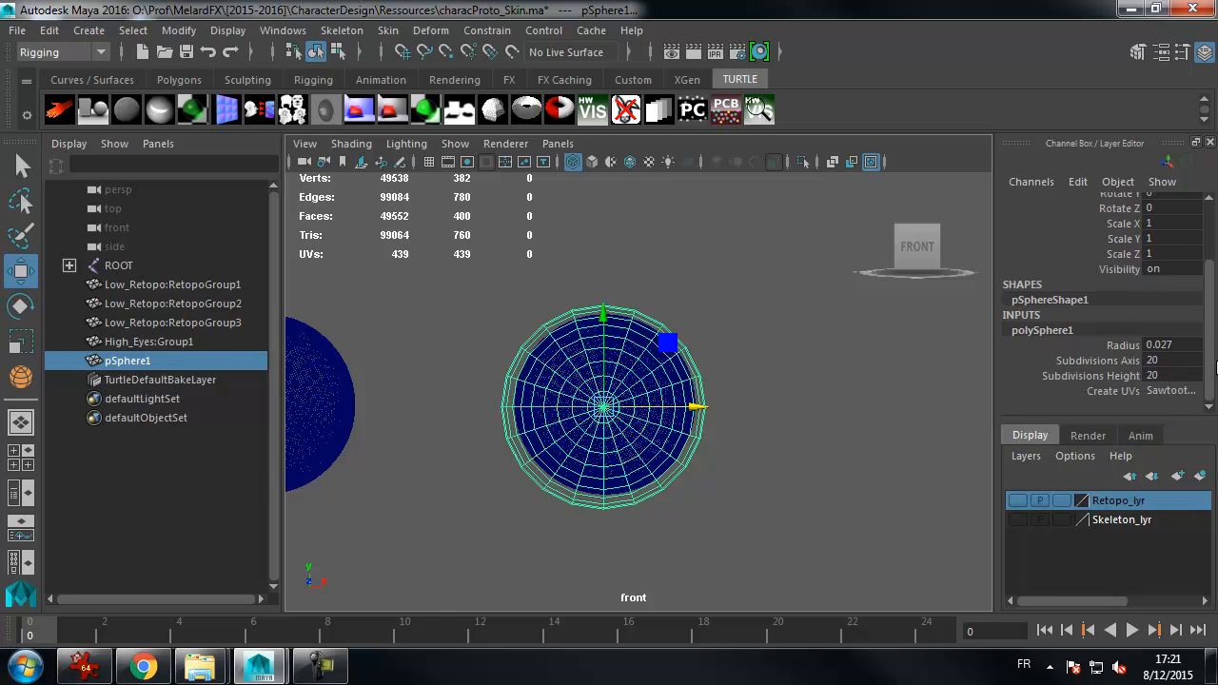
pyautogui.click(1123, 345)
pyautogui.moveTo(814, 323); pyautogui.dragTo(811, 322, button='middle')
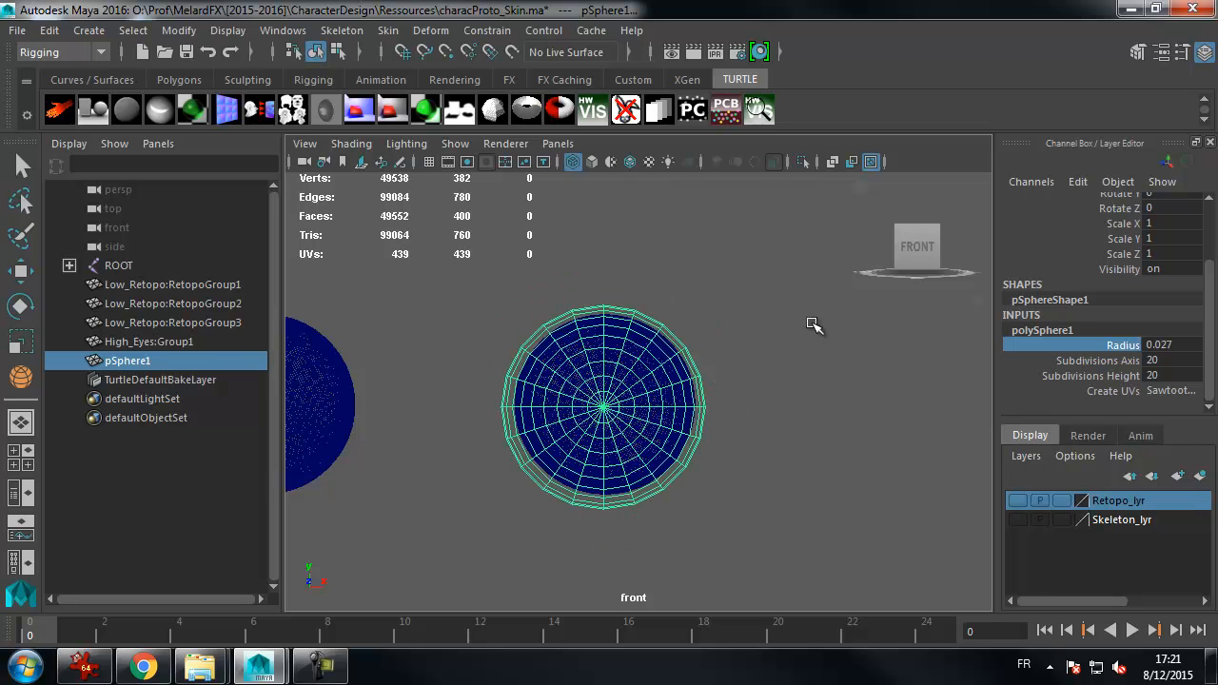
pyautogui.doubleClick(1171, 345)
pyautogui.click(1180, 349)
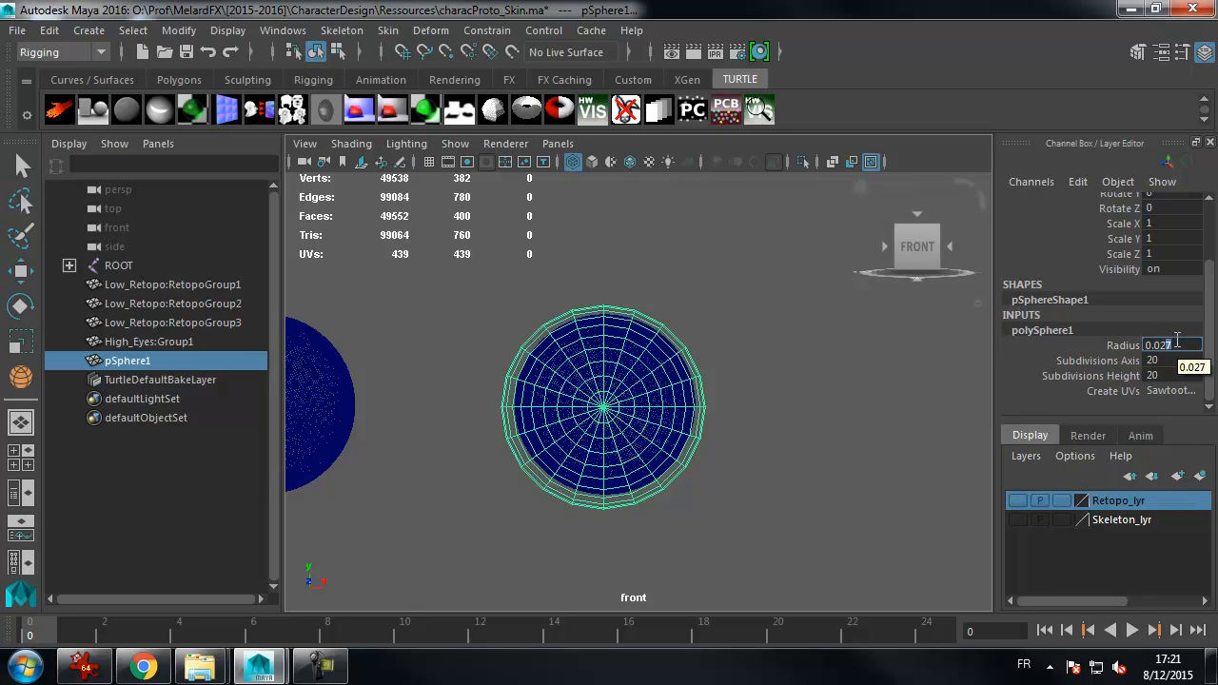
pyautogui.press('Return')
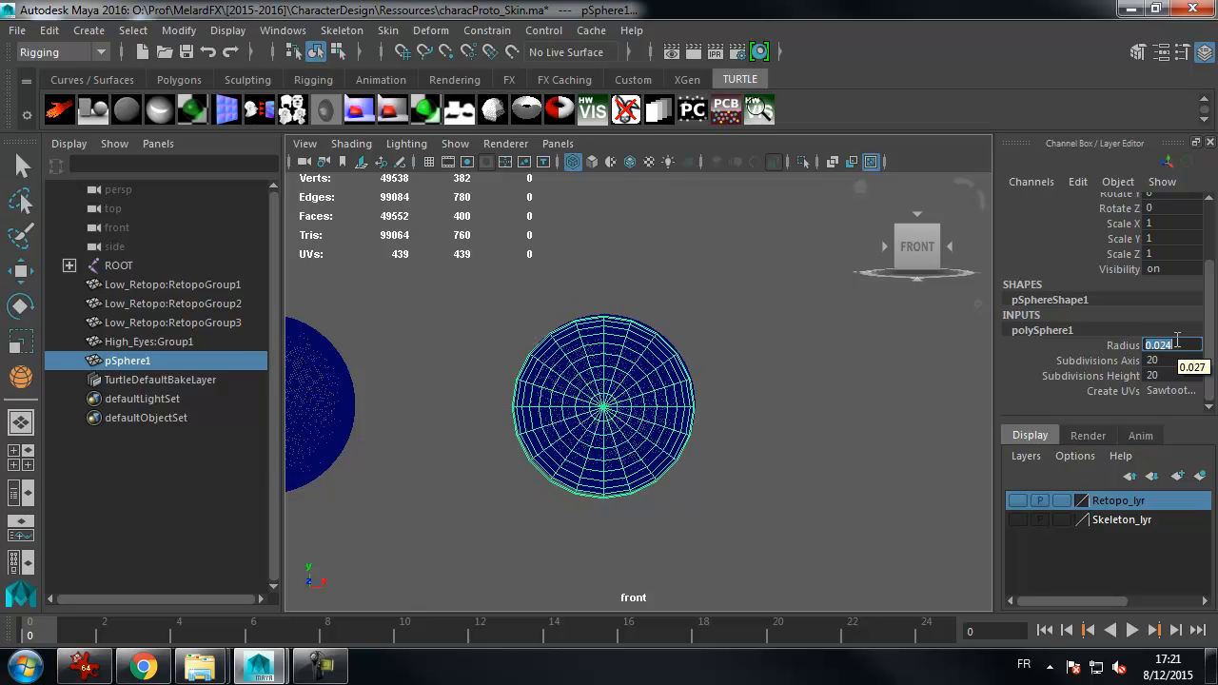
pyautogui.press('w')
pyautogui.moveTo(679, 350); pyautogui.dragTo(671, 346)
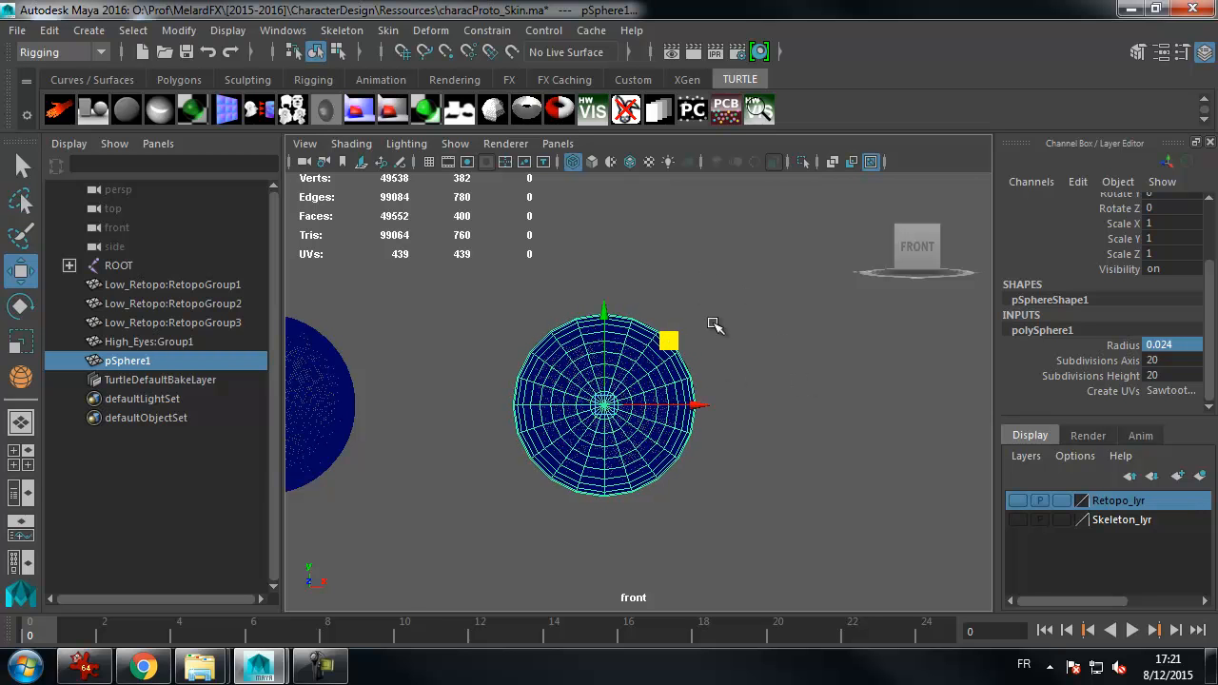
# - In the side view, move the sphere along Z to about 0.084 so it overlaps the eye
pyautogui.press('space')
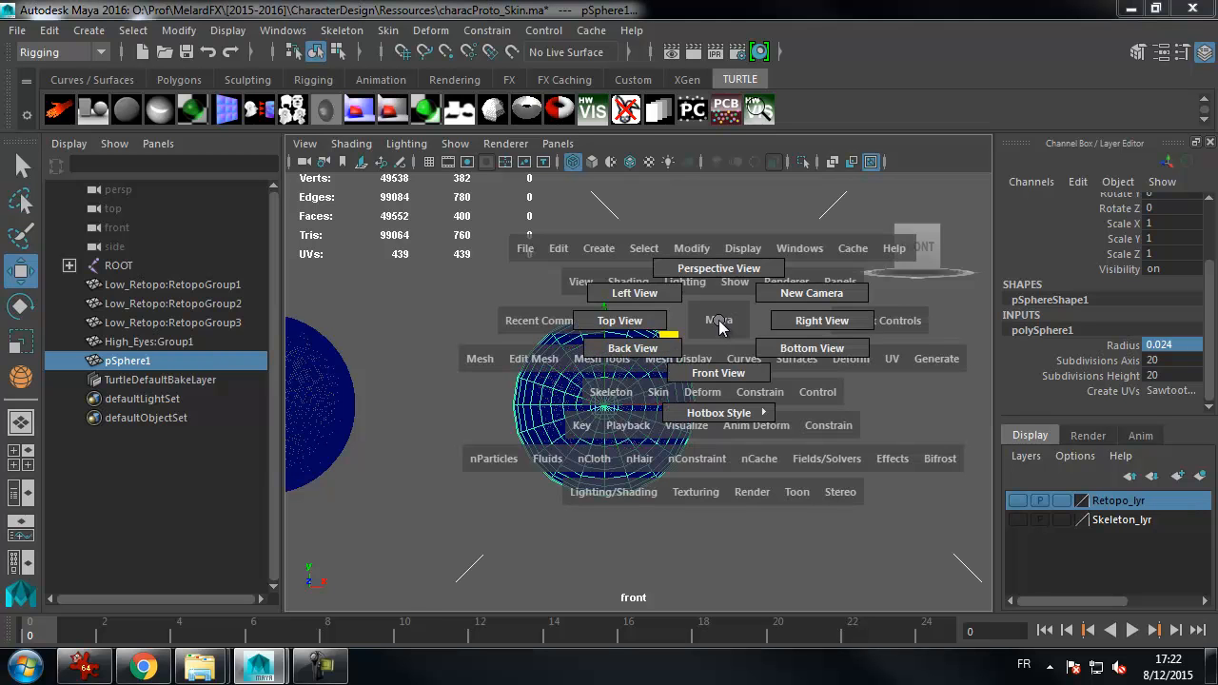
pyautogui.click(779, 323)
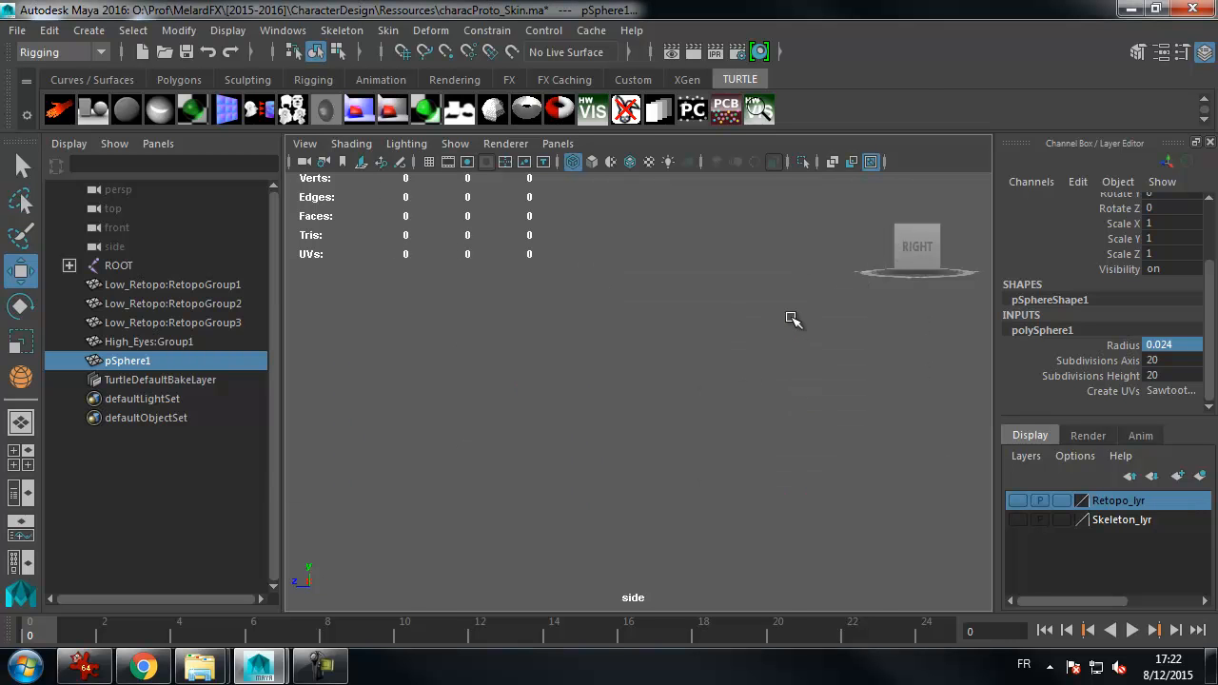
pyautogui.press('f')
pyautogui.moveTo(775, 335)
pyautogui.keyDown('alt'); pyautogui.mouseDown(button='right')
pyautogui.moveTo(692, 345)
pyautogui.moveTo(787, 329)
pyautogui.moveTo(772, 327)
pyautogui.mouseUp(button='right'); pyautogui.keyUp('alt')
pyautogui.keyDown('alt'); pyautogui.moveTo(525, 344); pyautogui.dragTo(568, 345, button='middle'); pyautogui.keyUp('alt')
pyautogui.keyDown('alt'); pyautogui.moveTo(544, 333); pyautogui.dragTo(615, 344, button='right'); pyautogui.keyUp('alt')
pyautogui.moveTo(592, 392); pyautogui.dragTo(426, 391)
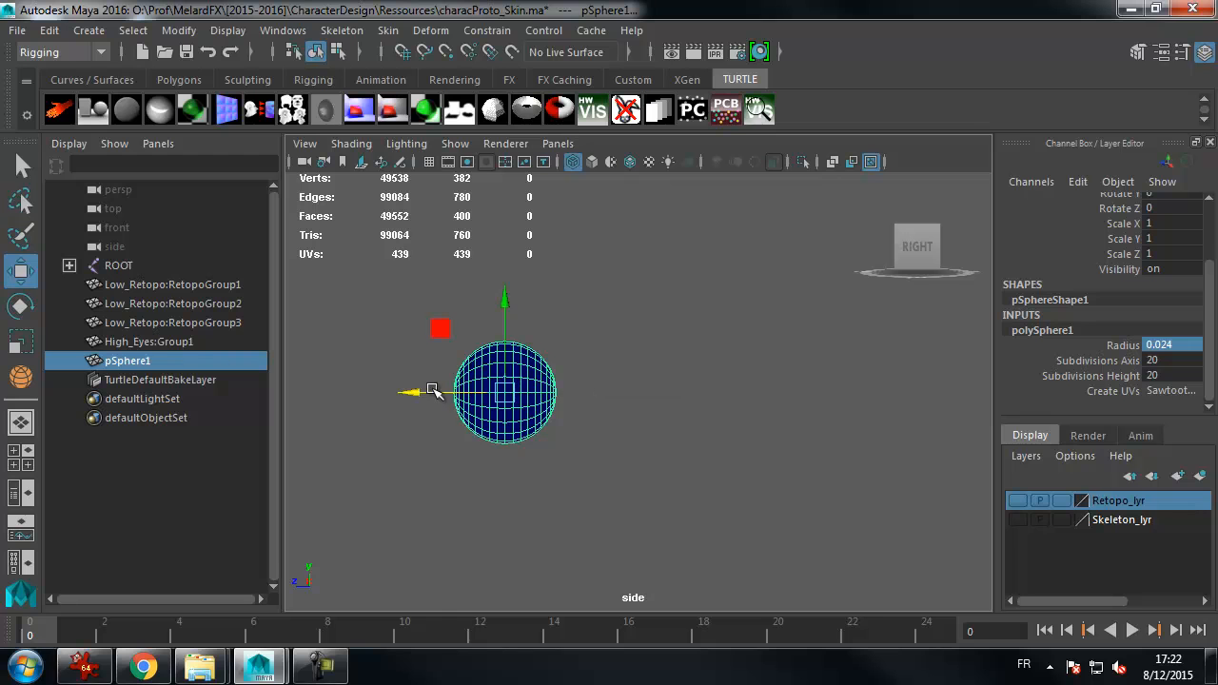
# - Check the sphere against the eye in the perspective view and delete the High_Eyes mesh
pyautogui.press('space')
pyautogui.moveTo(620, 355); pyautogui.dragTo(620, 306)
pyautogui.keyDown('alt'); pyautogui.moveTo(819, 337); pyautogui.dragTo(990, 344, button='right'); pyautogui.keyUp('alt')
pyautogui.keyDown('alt'); pyautogui.moveTo(607, 415); pyautogui.dragTo(709, 394, button='middle'); pyautogui.keyUp('alt')
pyautogui.keyDown('alt'); pyautogui.moveTo(690, 426); pyautogui.dragTo(562, 361); pyautogui.keyUp('alt')
pyautogui.keyDown('alt'); pyautogui.moveTo(560, 359); pyautogui.dragTo(640, 419, button='right'); pyautogui.keyUp('alt')
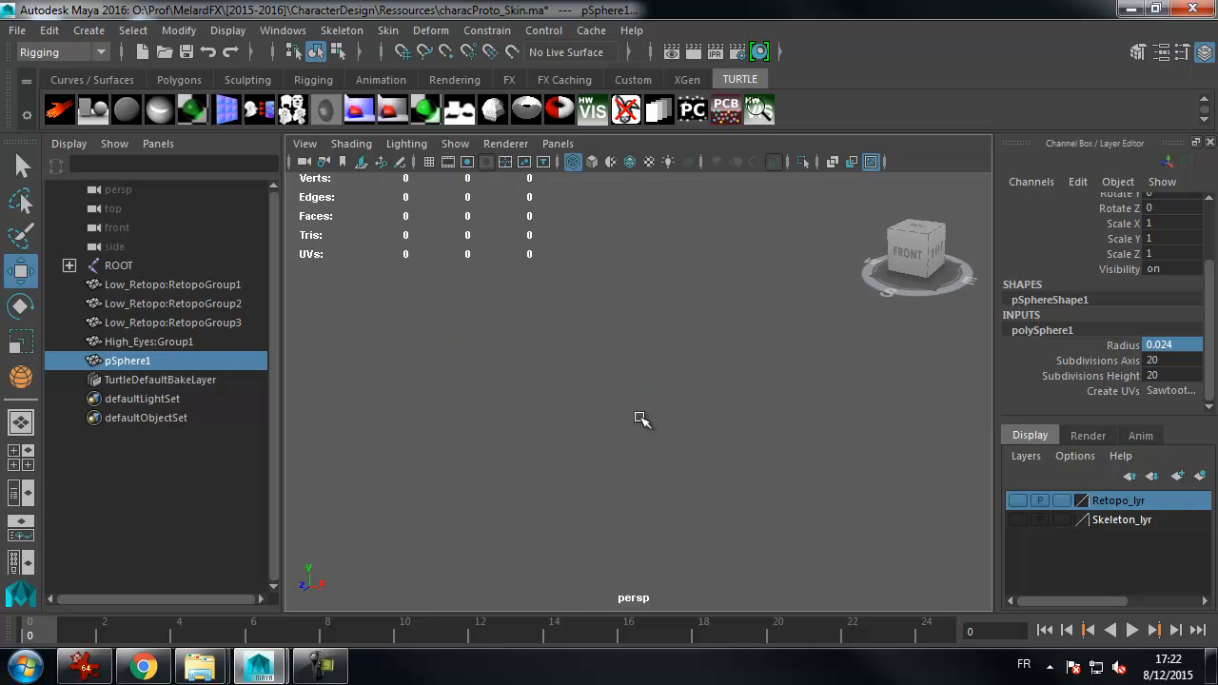
pyautogui.press('f')
pyautogui.keyDown('alt'); pyautogui.moveTo(815, 407); pyautogui.dragTo(786, 373); pyautogui.keyUp('alt')
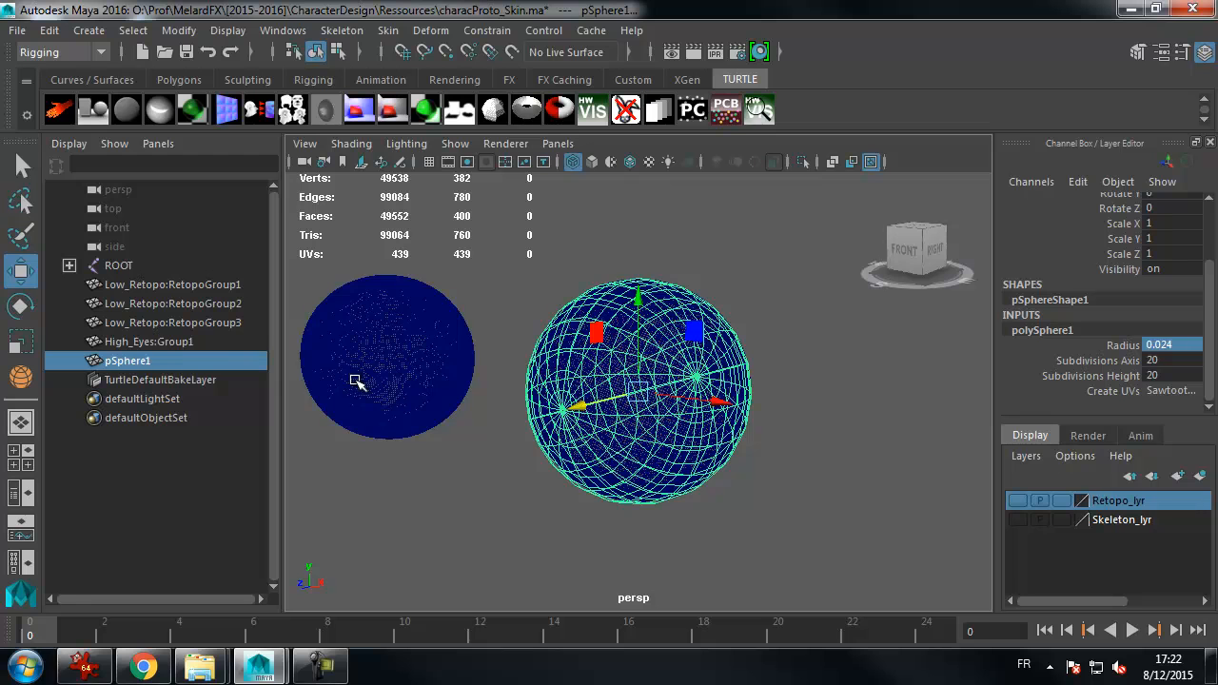
pyautogui.click(357, 381)
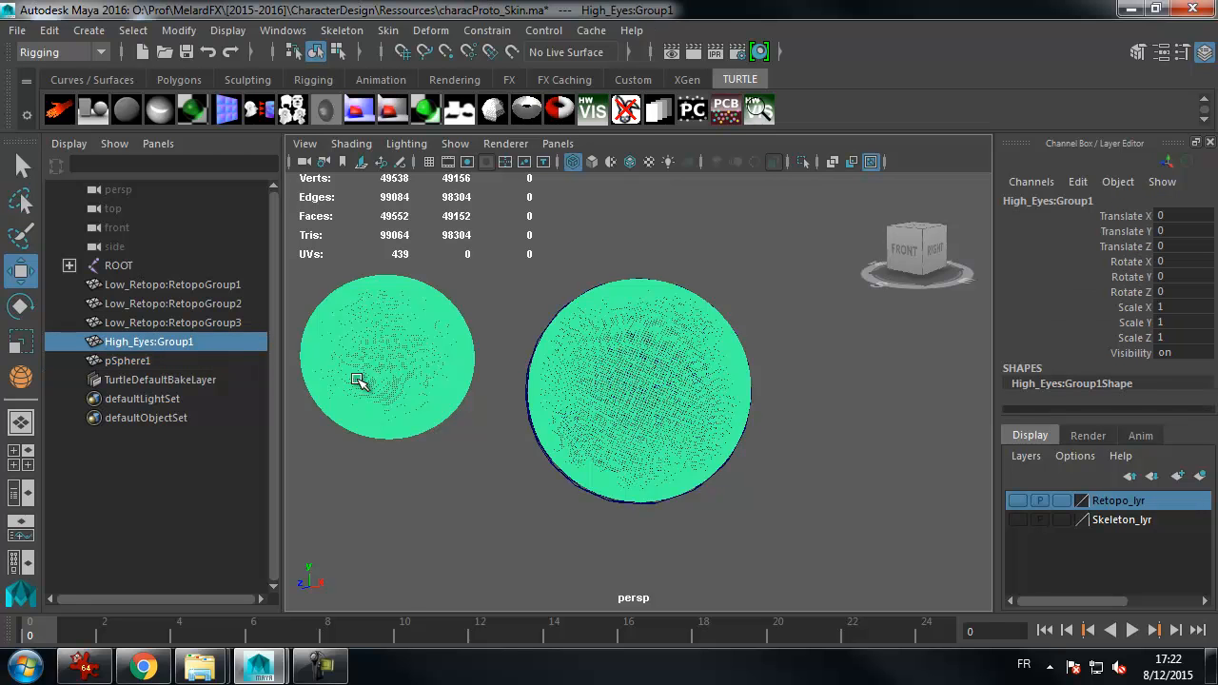
pyautogui.press('Delete')
# - Reduce the sphere's resolution to 10 axis subdivisions and 6 height subdivisions
pyautogui.click(739, 407)
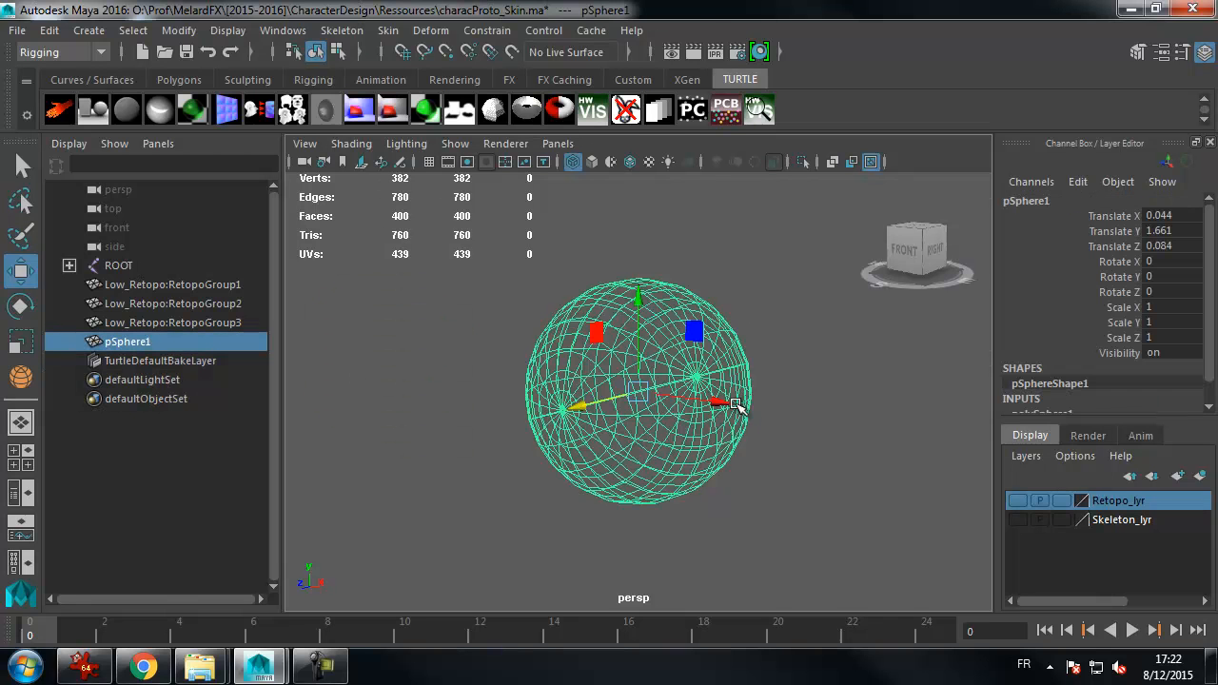
pyautogui.scroll(-1, 1210, 366)
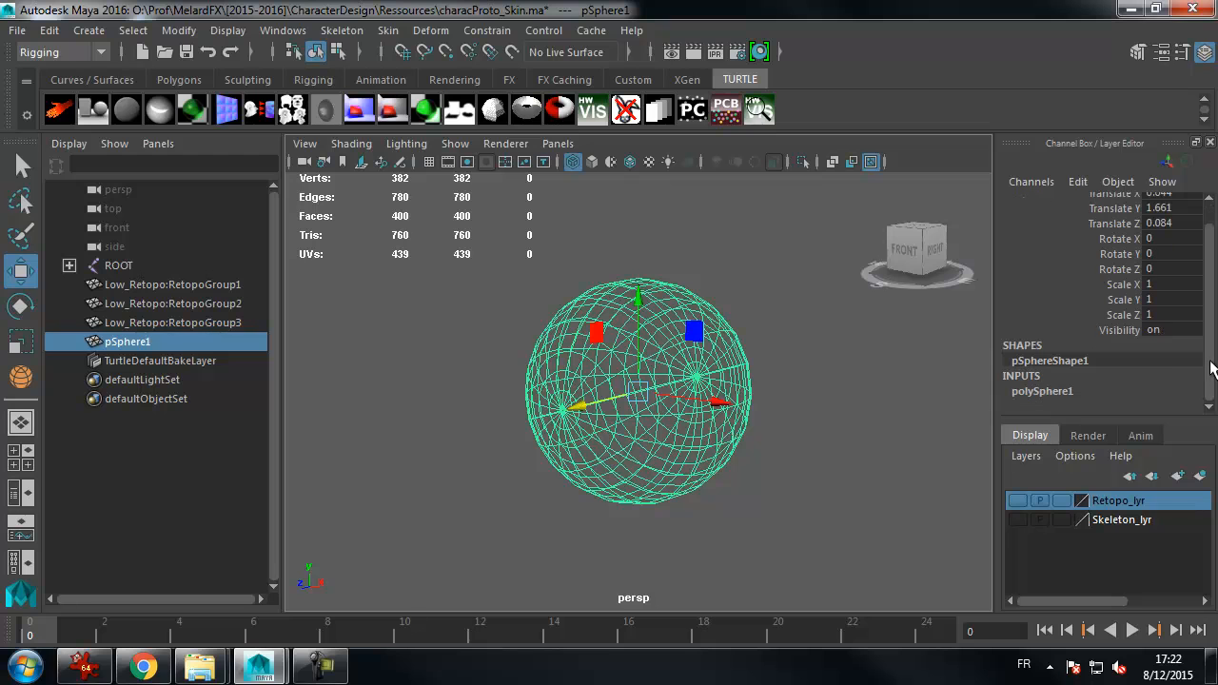
pyautogui.click(1061, 394)
pyautogui.scroll(-3, 1212, 392)
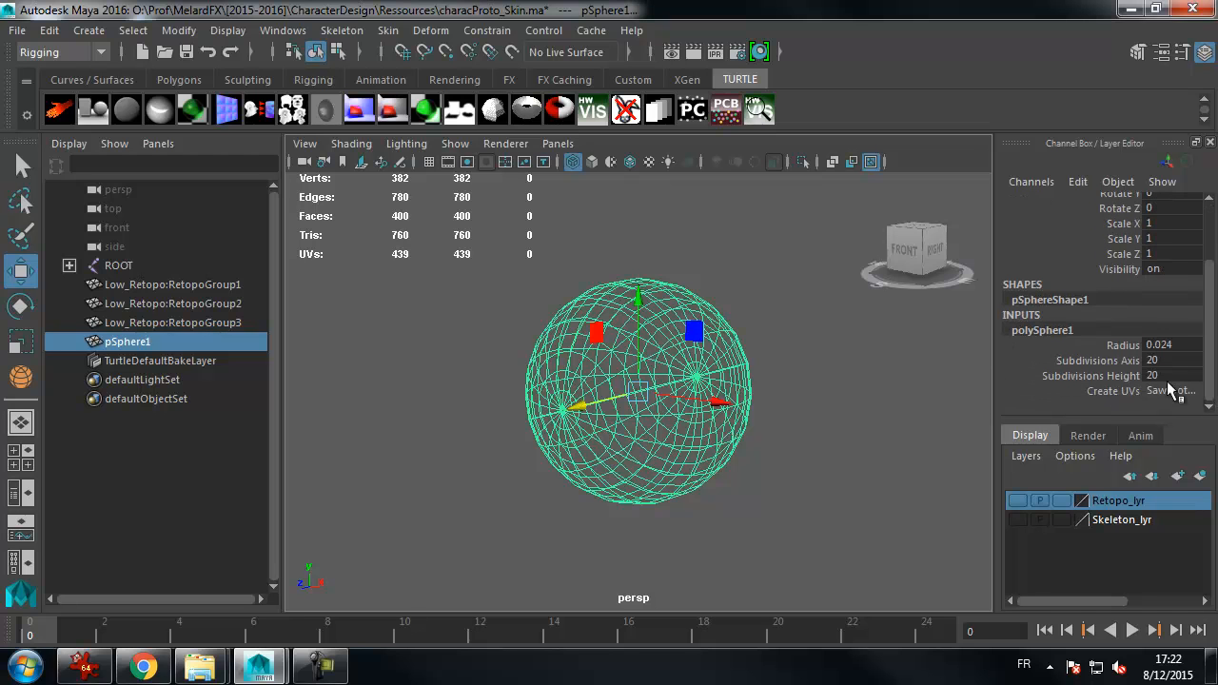
pyautogui.doubleClick(1161, 361)
pyautogui.write('10')
pyautogui.press('Tab')
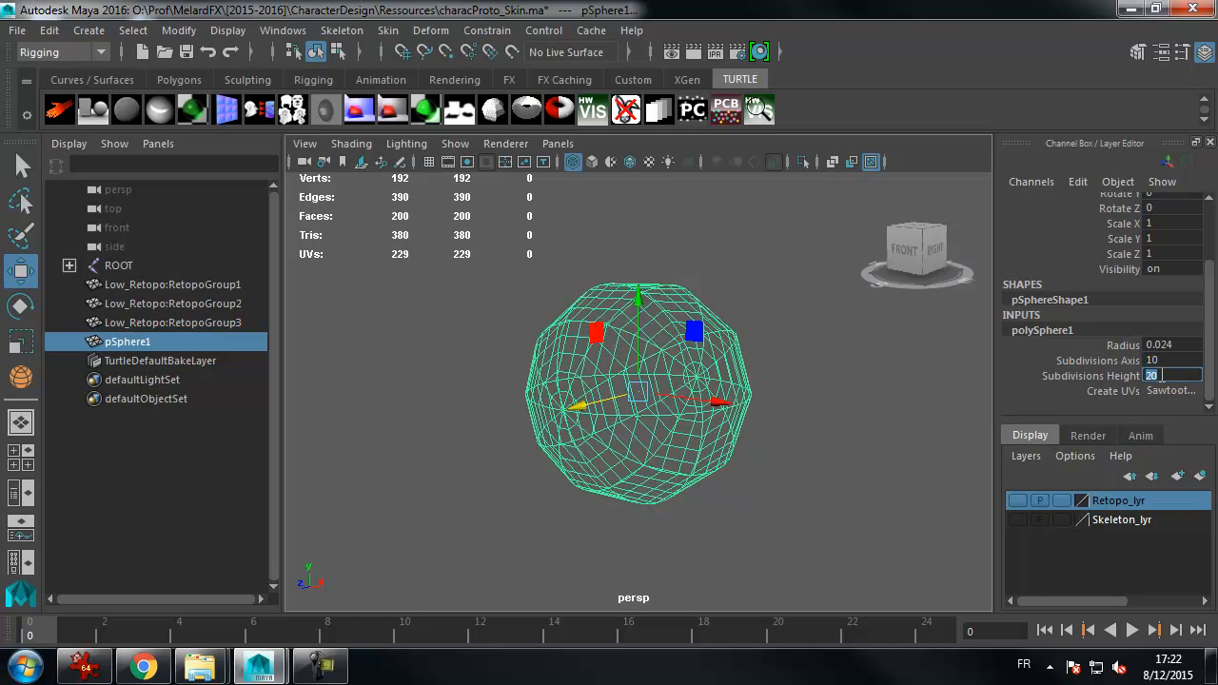
pyautogui.write('6')
pyautogui.press('Return')
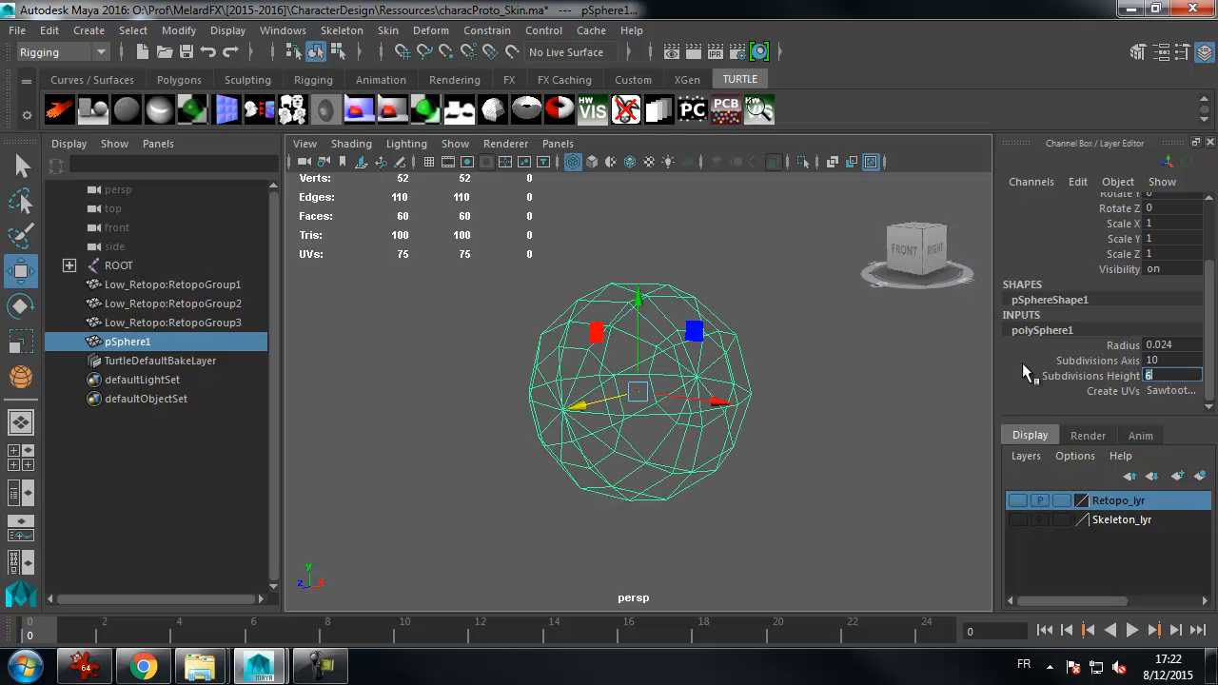
# - Display the sphere shaded with its wireframe overlaid
pyautogui.click(907, 363)
pyautogui.press('5')
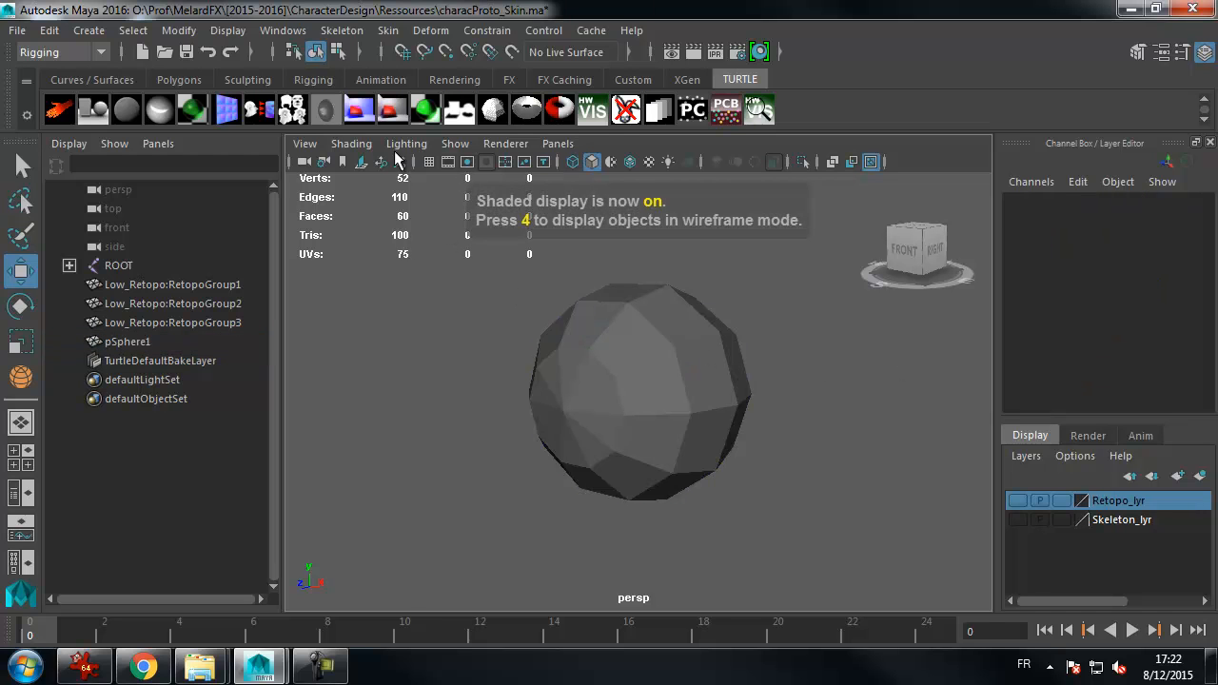
pyautogui.click(348, 144)
pyautogui.click(430, 335)
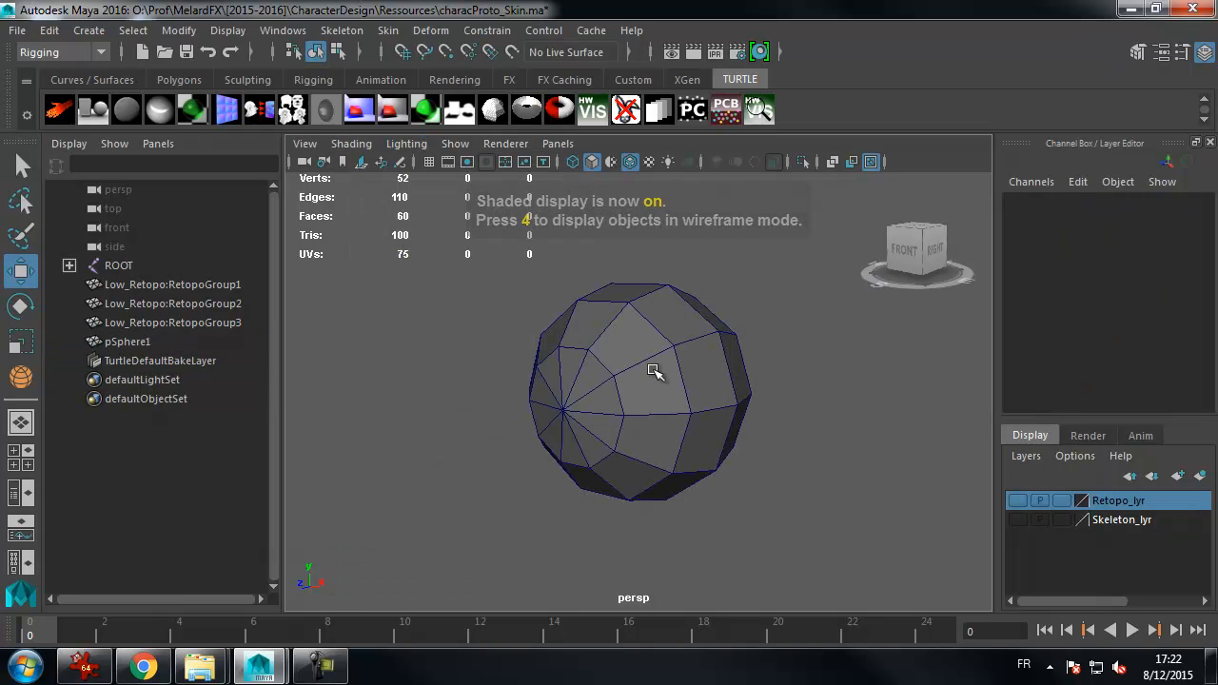
# - Reopen the sphere's polySphere1 settings and examine its topology from the front and side
pyautogui.click(737, 373)
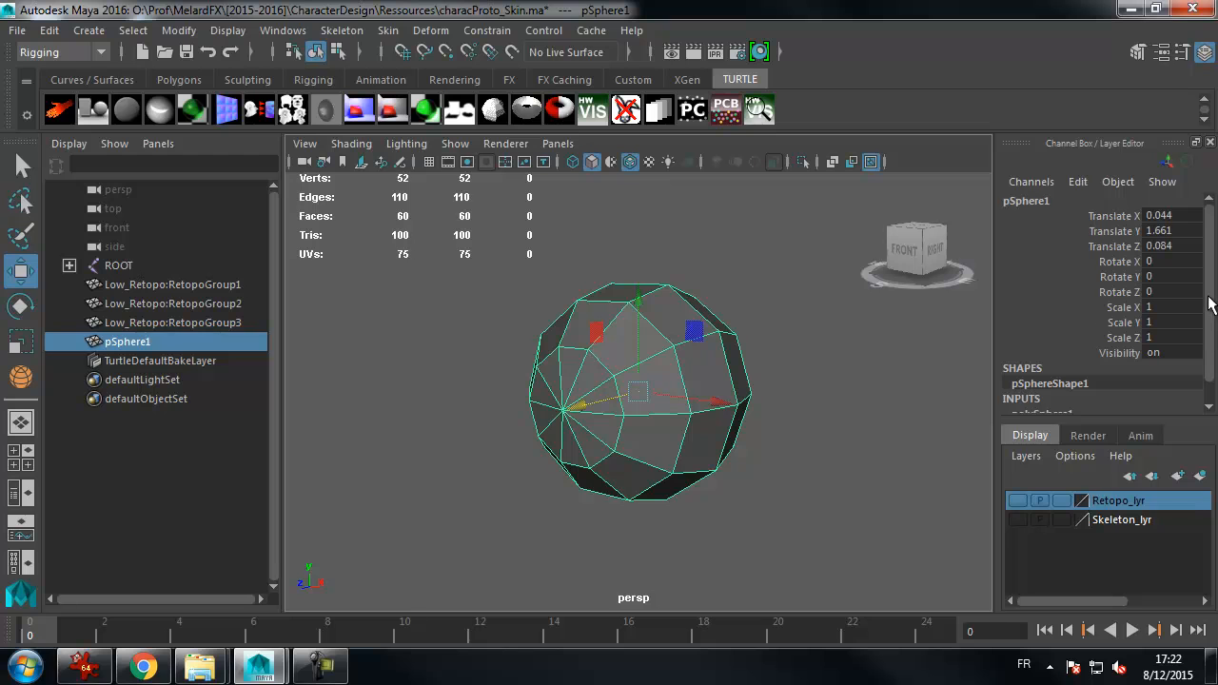
pyautogui.scroll(-1, 1208, 303)
pyautogui.click(1056, 391)
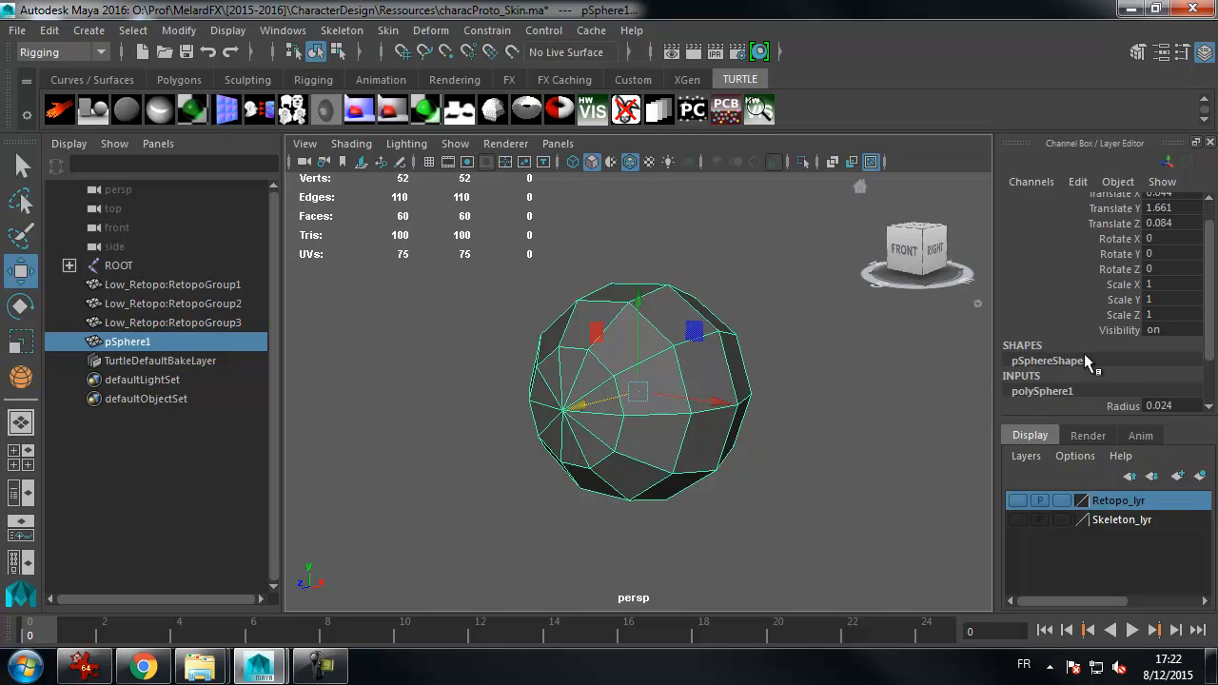
pyautogui.moveTo(1213, 367); pyautogui.dragTo(1213, 414)
pyautogui.keyDown('alt'); pyautogui.moveTo(699, 277); pyautogui.dragTo(782, 253); pyautogui.keyUp('alt')
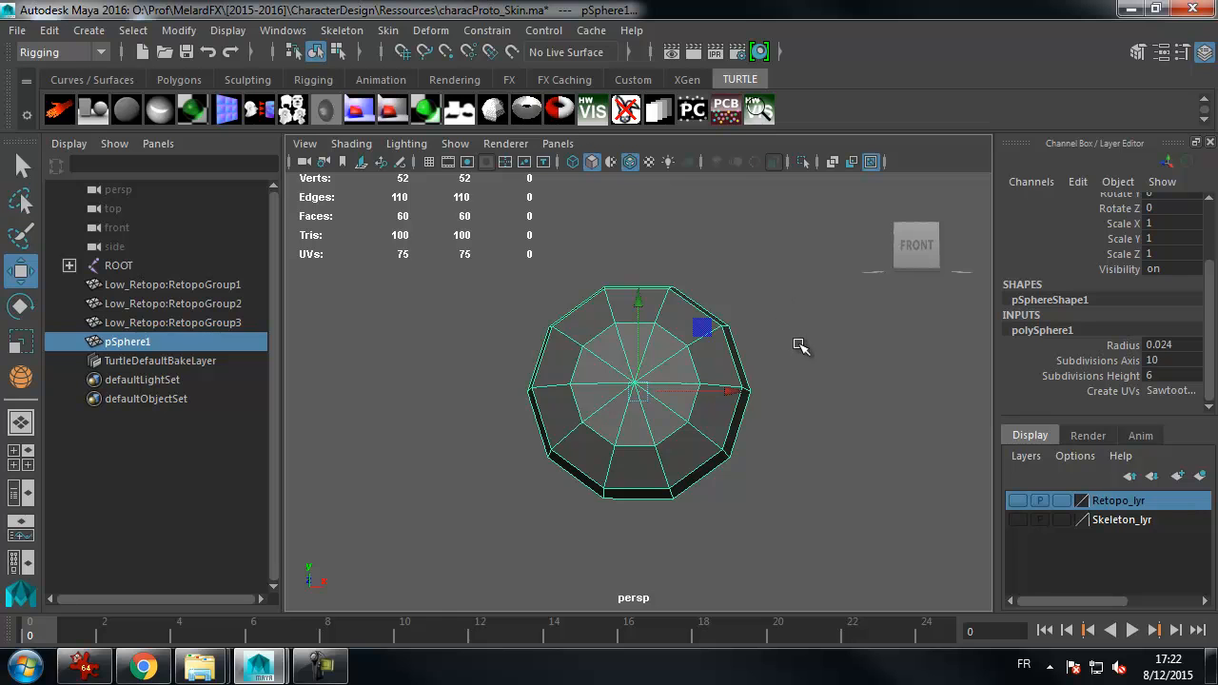
pyautogui.keyDown('alt'); pyautogui.moveTo(834, 349); pyautogui.dragTo(669, 357); pyautogui.keyUp('alt')
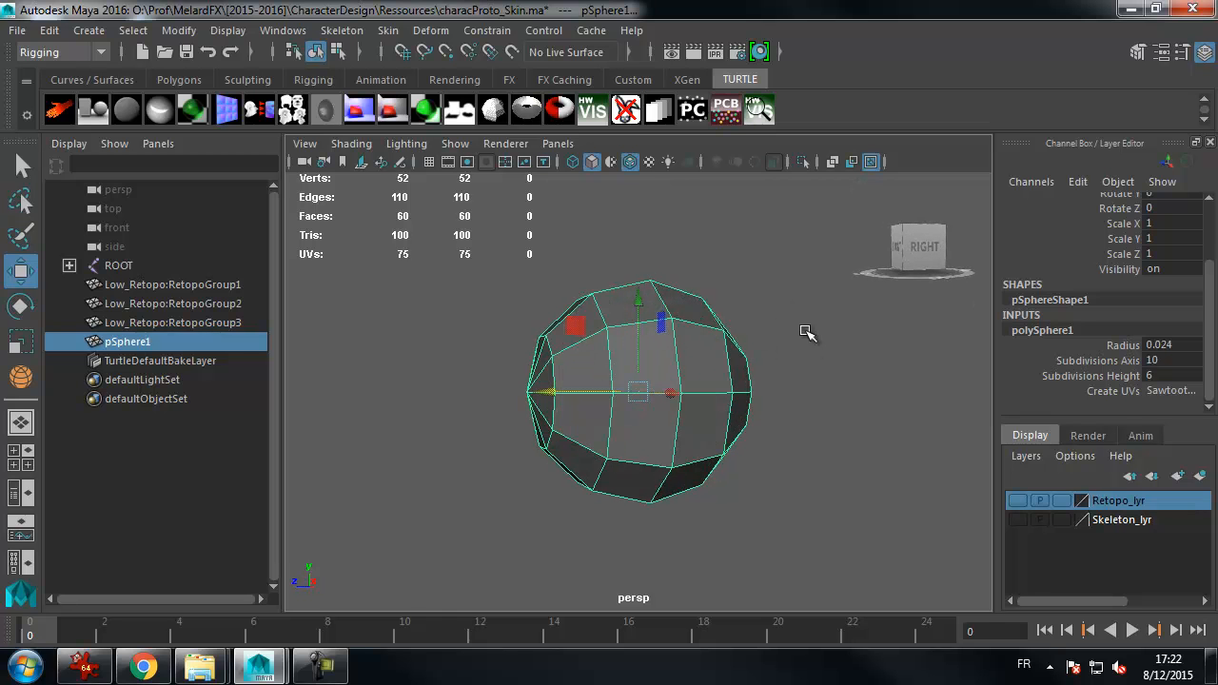
pyautogui.keyDown('alt'); pyautogui.moveTo(808, 332); pyautogui.dragTo(792, 321); pyautogui.keyUp('alt')
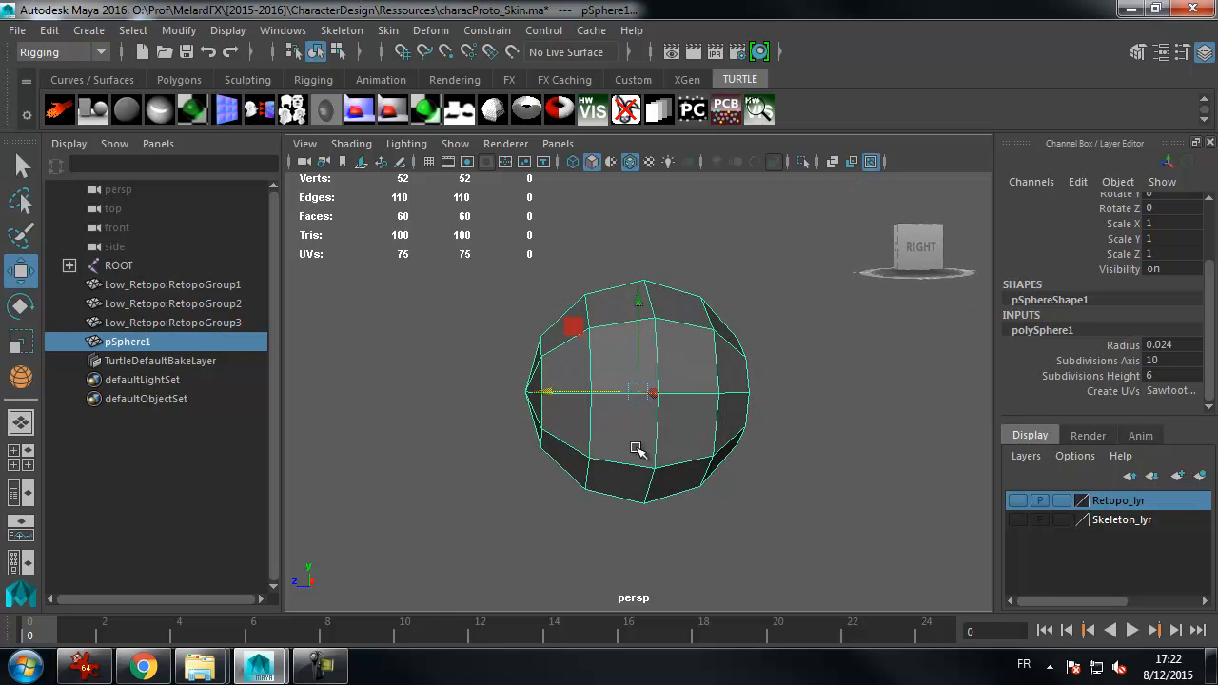
# - Set the eye sphere's height subdivisions to 8
pyautogui.moveTo(832, 362)
pyautogui.keyDown('alt'); pyautogui.mouseDown()
pyautogui.moveTo(802, 362)
pyautogui.moveTo(813, 359)
pyautogui.mouseUp(); pyautogui.keyUp('alt')
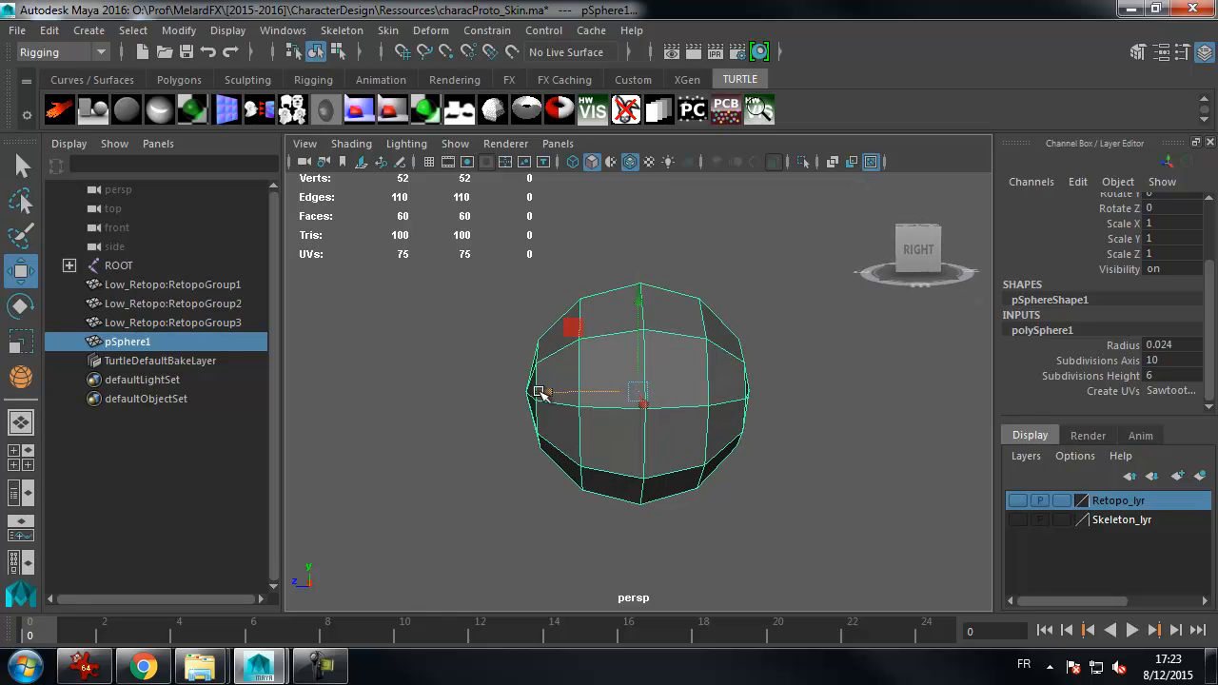
pyautogui.keyDown('alt'); pyautogui.moveTo(799, 307); pyautogui.dragTo(897, 466); pyautogui.keyUp('alt')
pyautogui.click(1147, 379)
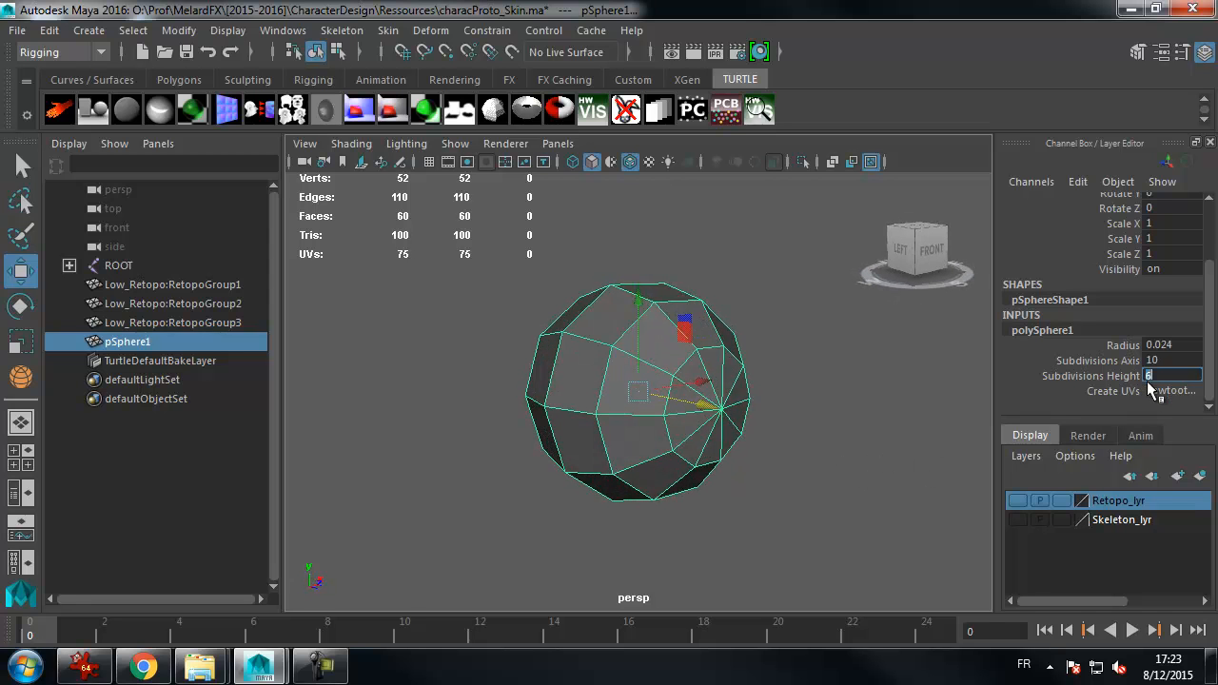
pyautogui.write('8')
pyautogui.press('Return')
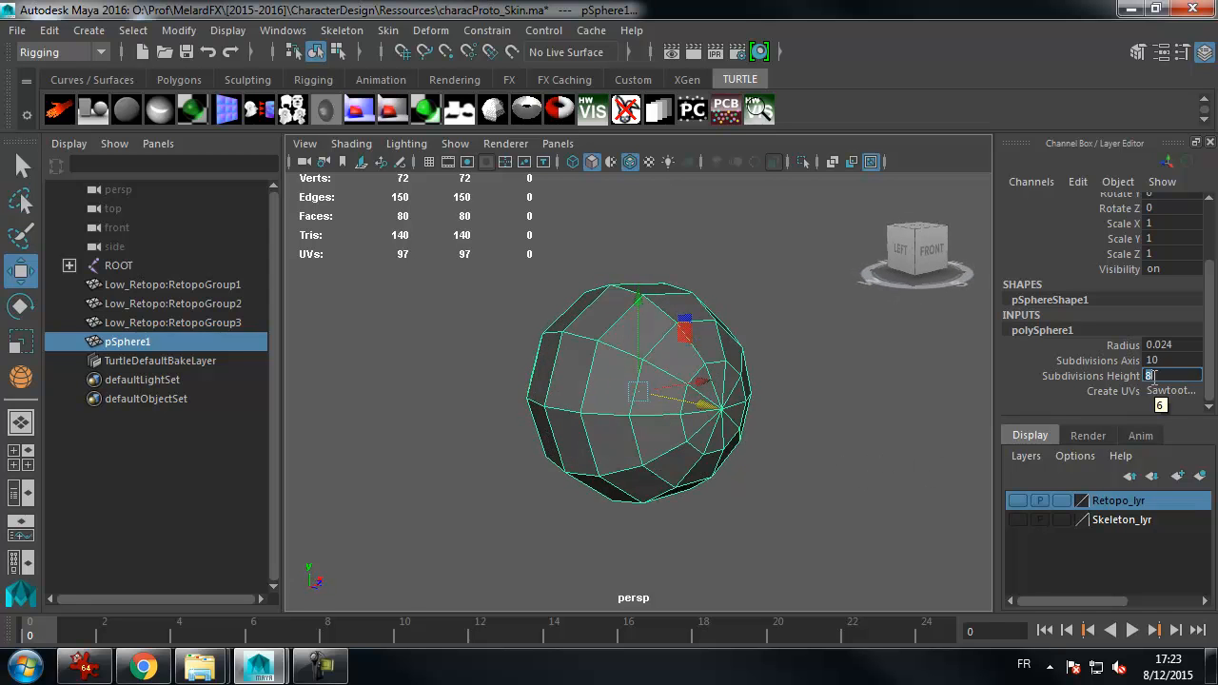
# - Select the rear half of the sphere's faces, check the eye against the Retopo_lyr head, and delete those faces with the layer hidden
pyautogui.keyDown('alt'); pyautogui.moveTo(807, 362); pyautogui.dragTo(496, 341); pyautogui.keyUp('alt')
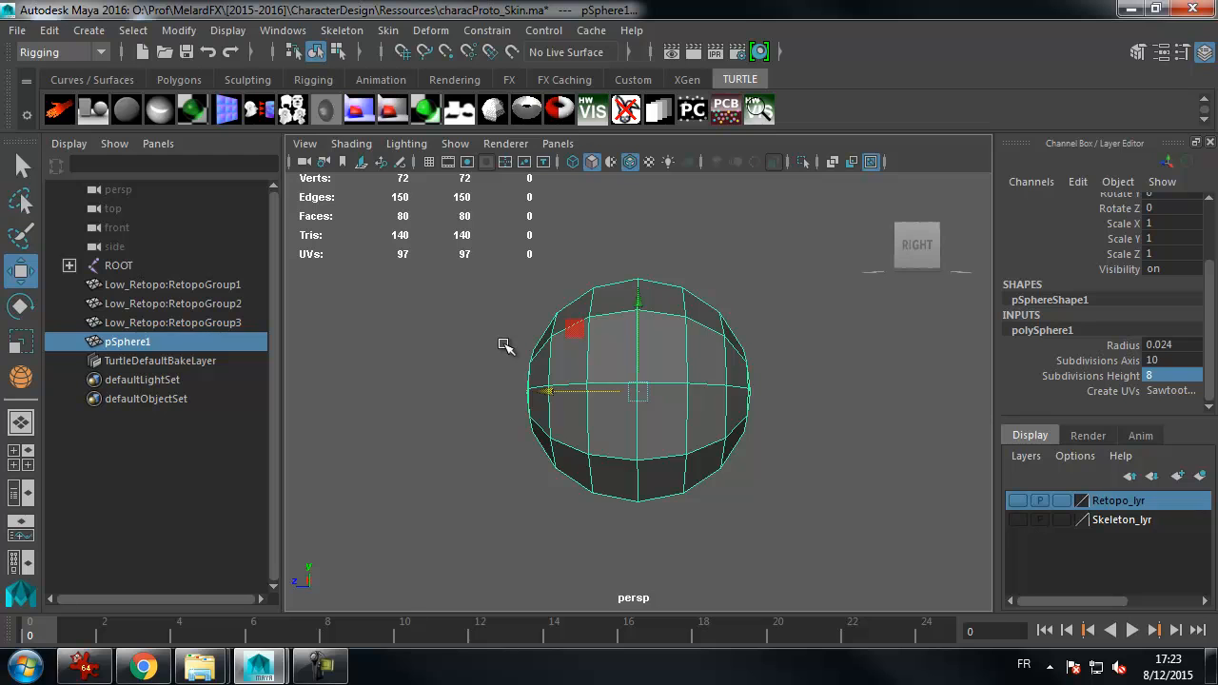
pyautogui.press('F11')
pyautogui.moveTo(813, 269); pyautogui.dragTo(673, 561)
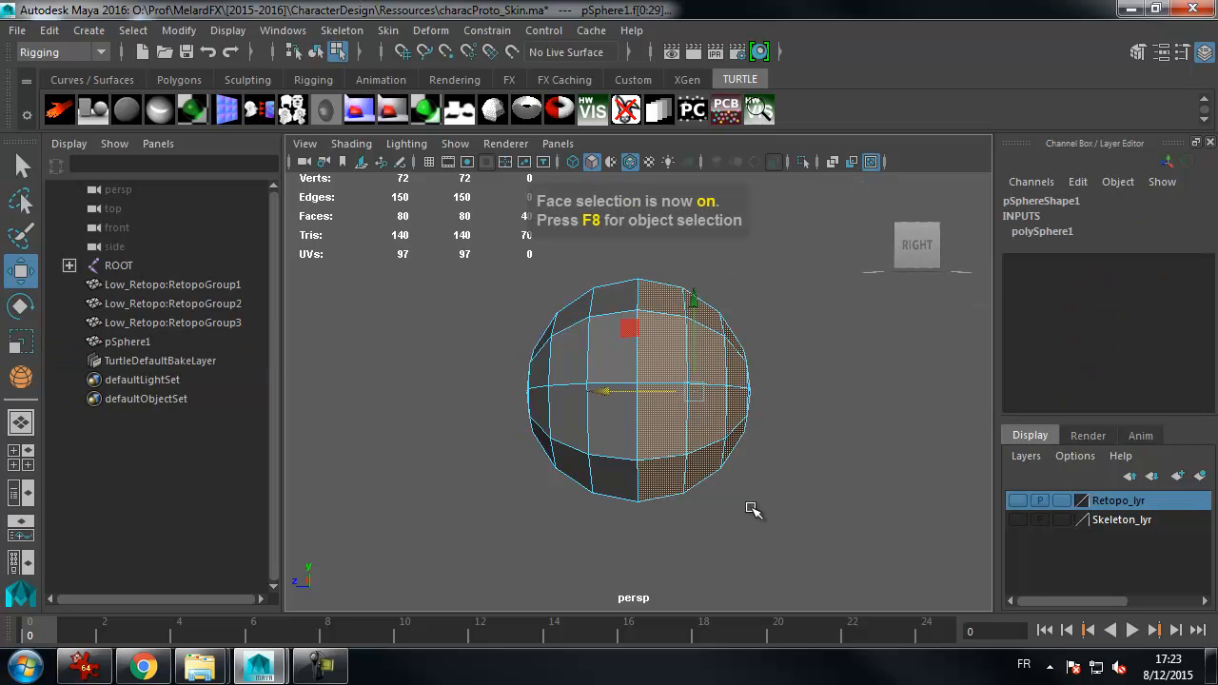
pyautogui.click(1017, 500)
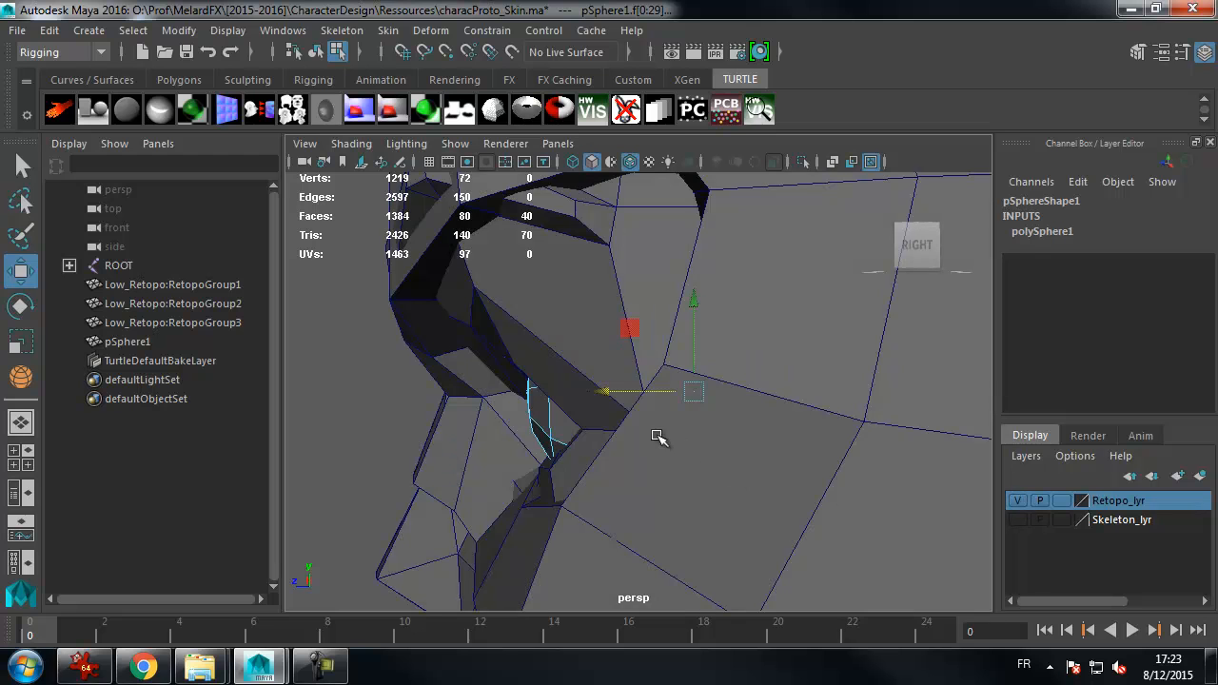
pyautogui.keyDown('alt'); pyautogui.moveTo(367, 383); pyautogui.dragTo(533, 383); pyautogui.keyUp('alt')
pyautogui.keyDown('alt'); pyautogui.moveTo(533, 382); pyautogui.dragTo(443, 393, button='right'); pyautogui.keyUp('alt')
pyautogui.keyDown('alt'); pyautogui.moveTo(443, 393); pyautogui.dragTo(474, 394); pyautogui.keyUp('alt')
pyautogui.scroll(2, 475, 394)
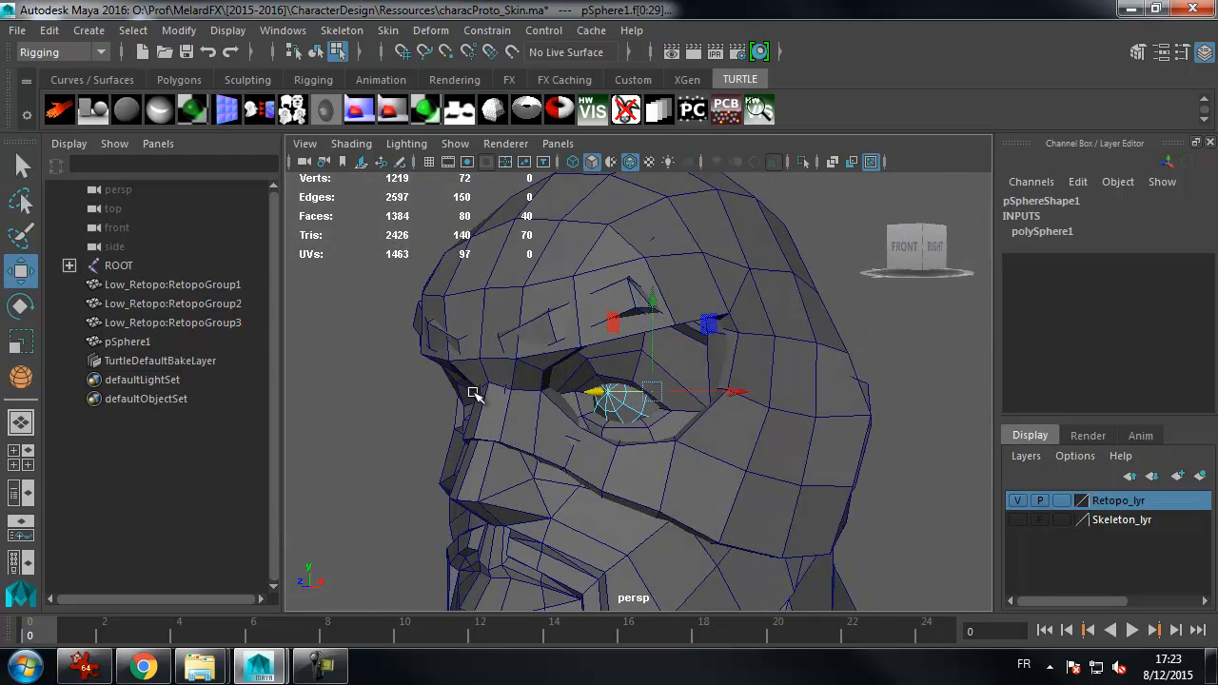
pyautogui.click(1017, 500)
pyautogui.keyDown('alt'); pyautogui.moveTo(897, 495); pyautogui.dragTo(524, 483); pyautogui.keyUp('alt')
pyautogui.click(528, 473)
pyautogui.keyDown('alt'); pyautogui.moveTo(748, 448); pyautogui.dragTo(809, 530); pyautogui.keyUp('alt')
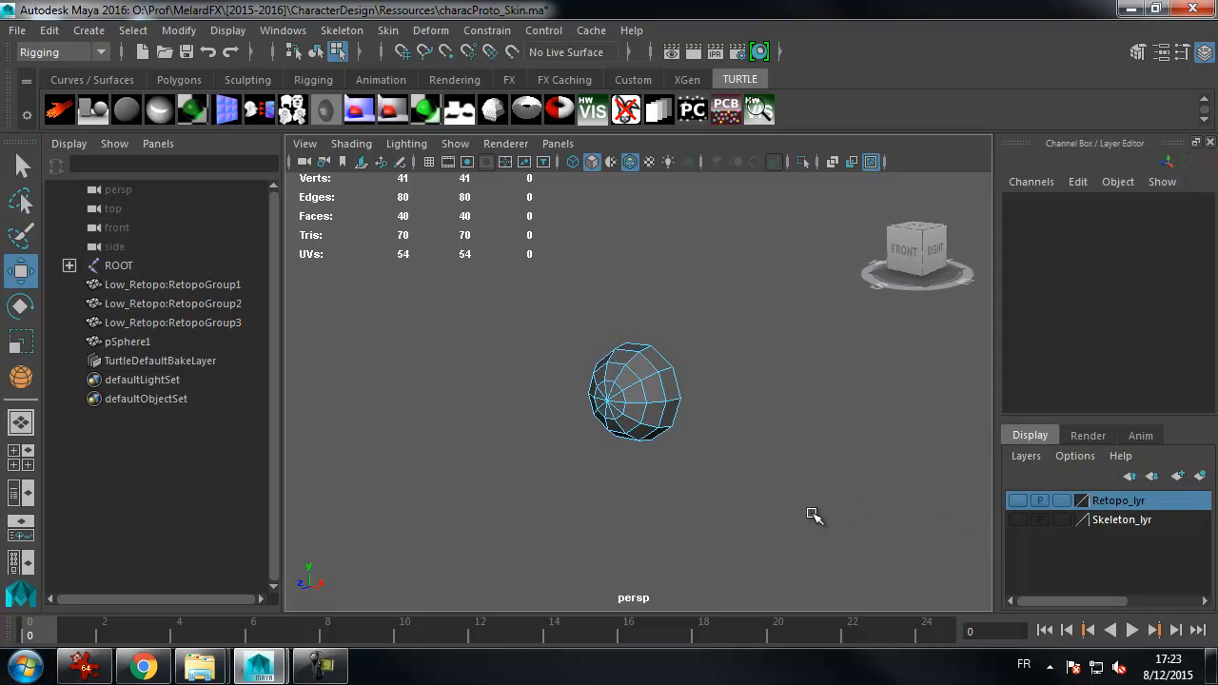
# - Return to object selection and inspect the remaining half sphere from the front
pyautogui.press('F8')
pyautogui.keyDown('alt'); pyautogui.moveTo(807, 476); pyautogui.dragTo(782, 445); pyautogui.keyUp('alt')
pyautogui.keyDown('alt'); pyautogui.moveTo(783, 446); pyautogui.dragTo(790, 448, button='middle'); pyautogui.keyUp('alt')
pyautogui.keyDown('alt'); pyautogui.moveTo(790, 448); pyautogui.dragTo(843, 462, button='right'); pyautogui.keyUp('alt')
pyautogui.keyDown('alt'); pyautogui.moveTo(843, 462); pyautogui.dragTo(821, 441, button='middle'); pyautogui.keyUp('alt')
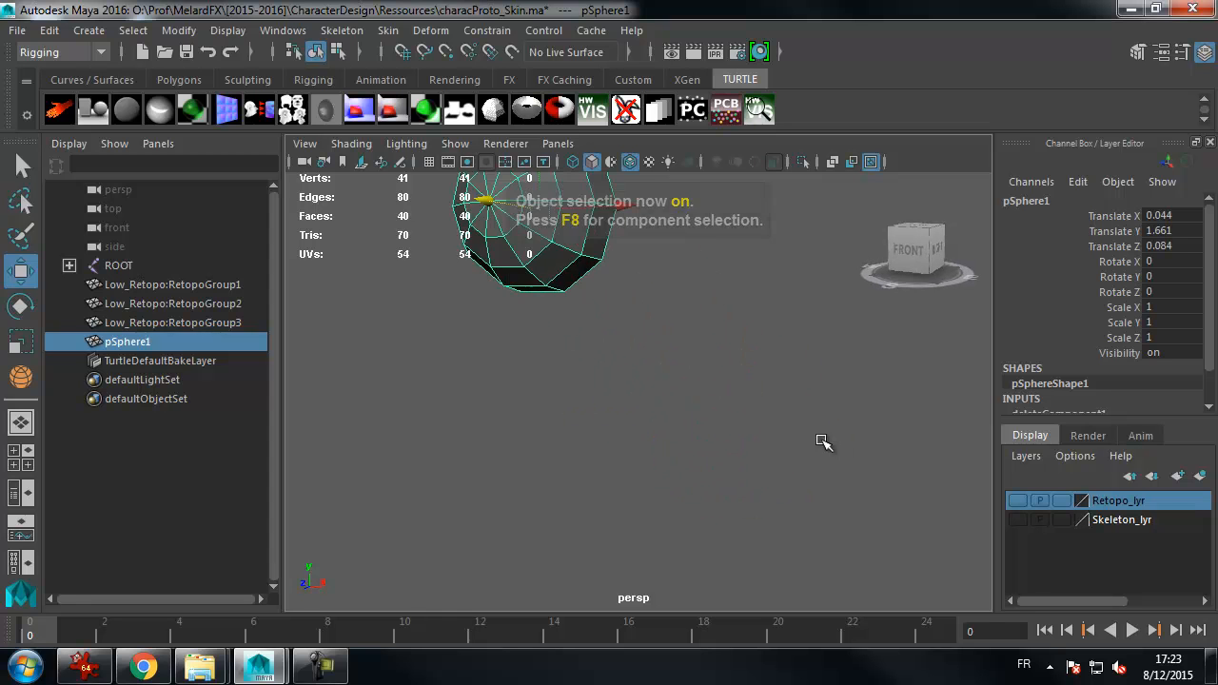
pyautogui.moveTo(829, 356)
pyautogui.keyDown('alt'); pyautogui.mouseDown()
pyautogui.moveTo(841, 391)
pyautogui.moveTo(824, 394)
pyautogui.moveTo(856, 377)
pyautogui.moveTo(843, 386)
pyautogui.moveTo(834, 374)
pyautogui.mouseUp(); pyautogui.keyUp('alt')
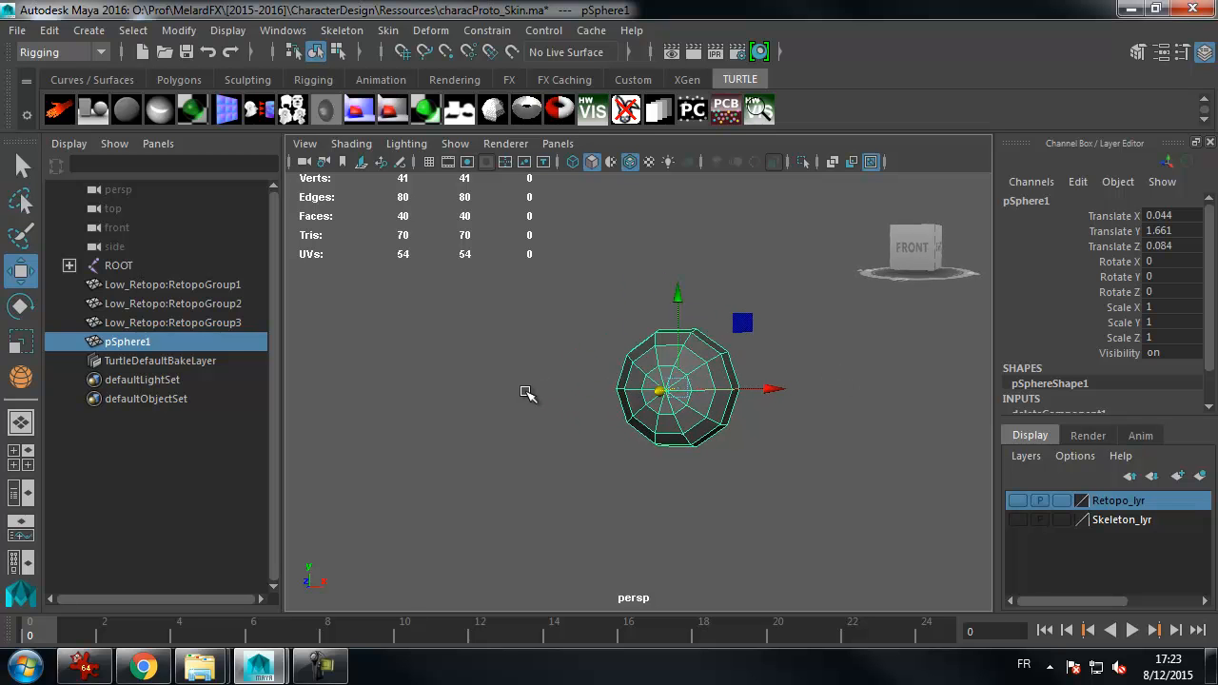
pyautogui.moveTo(532, 414)
pyautogui.keyDown('alt'); pyautogui.mouseDown()
pyautogui.moveTo(561, 408)
pyautogui.moveTo(532, 419)
pyautogui.moveTo(527, 401)
pyautogui.mouseUp(); pyautogui.keyUp('alt')
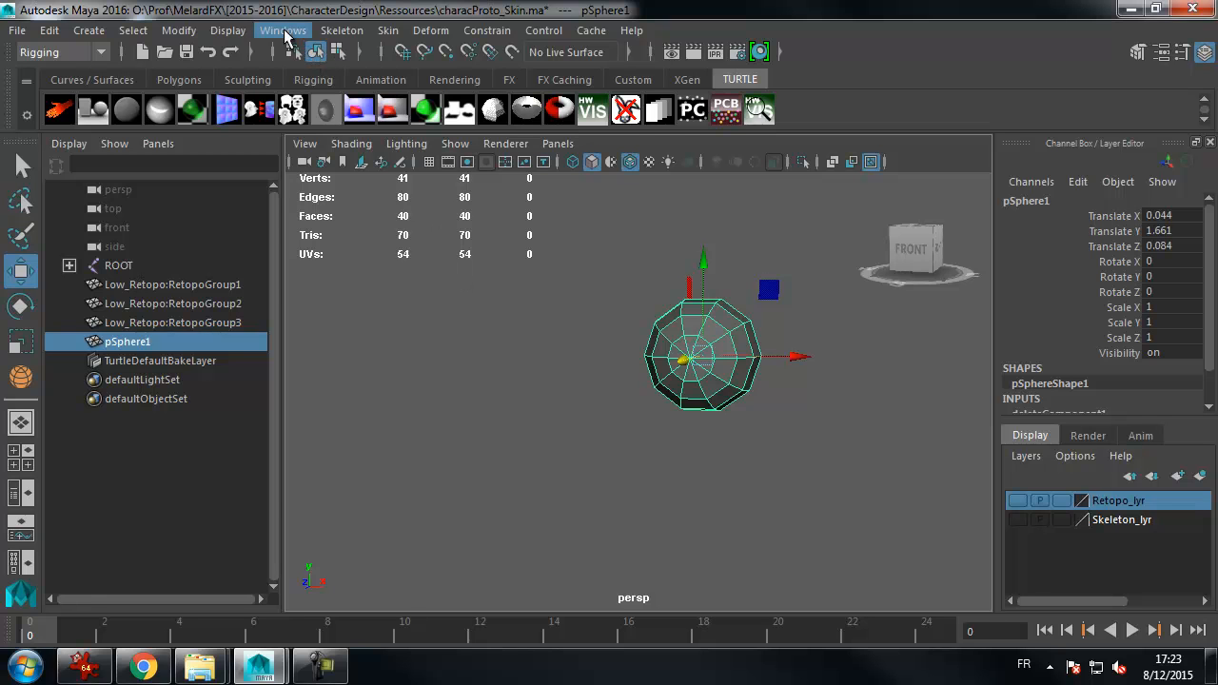
# - Open the UV Editor and frame the half sphere's UV layout
pyautogui.click(285, 38)
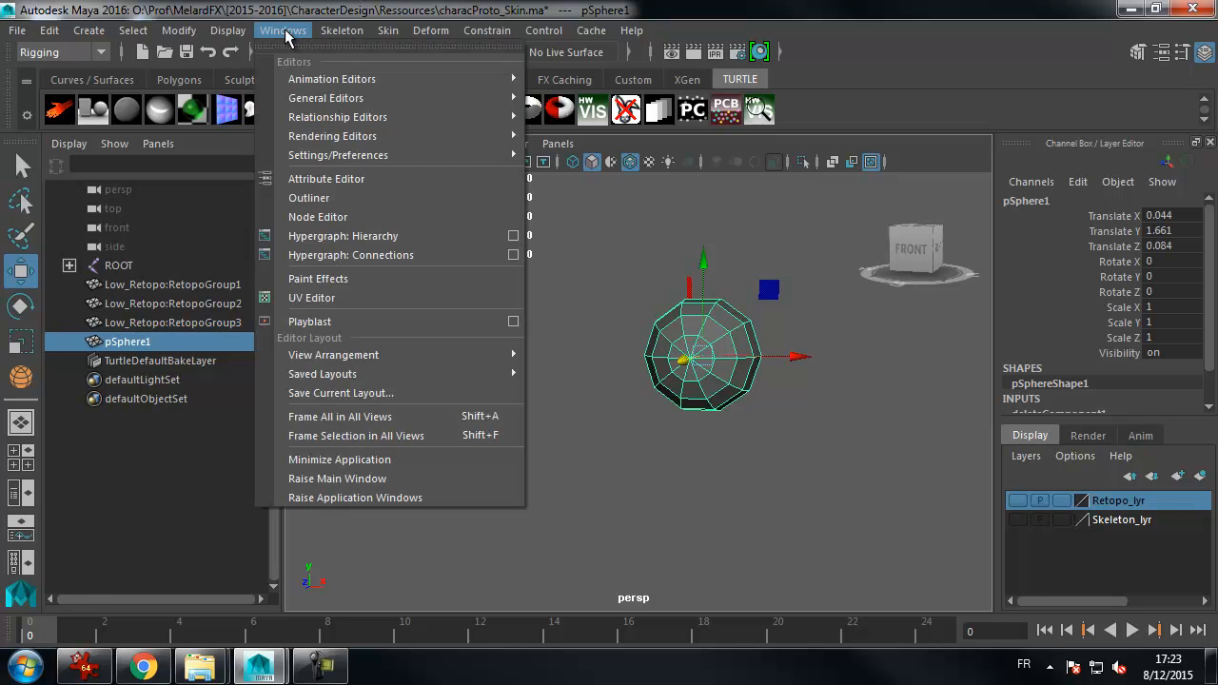
pyautogui.click(344, 297)
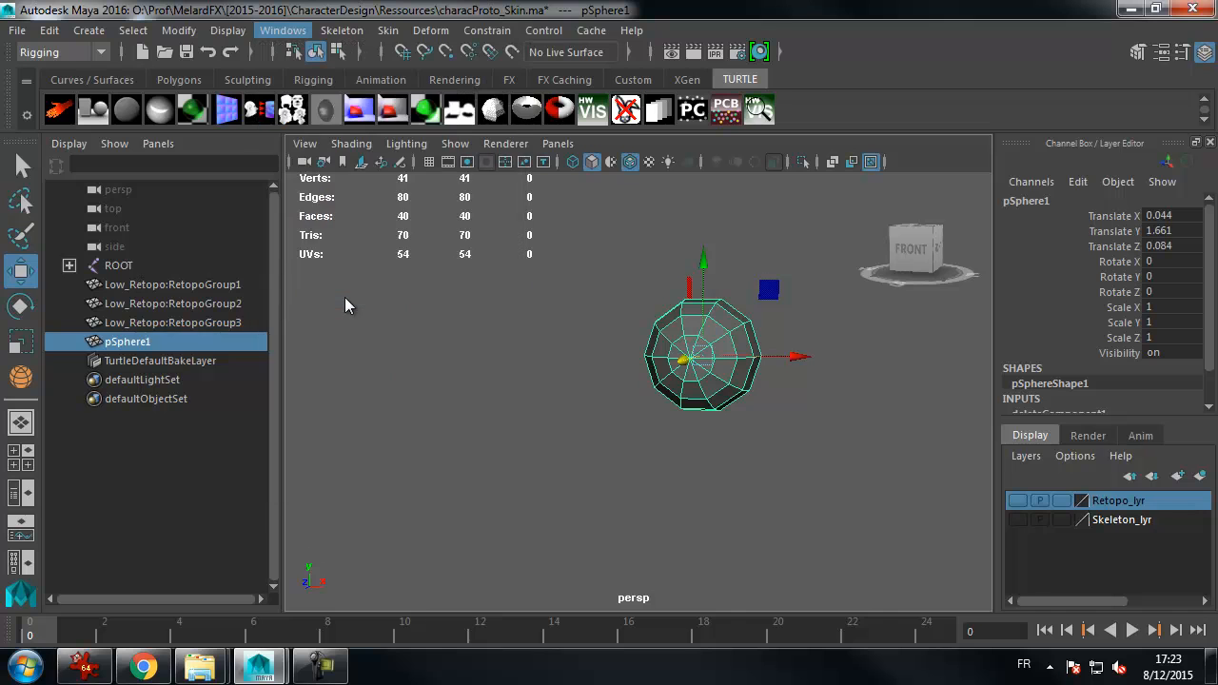
pyautogui.keyDown('alt'); pyautogui.moveTo(354, 352); pyautogui.dragTo(380, 403, button='middle'); pyautogui.keyUp('alt')
pyautogui.keyDown('alt'); pyautogui.moveTo(380, 402); pyautogui.dragTo(278, 371, button='right'); pyautogui.keyUp('alt')
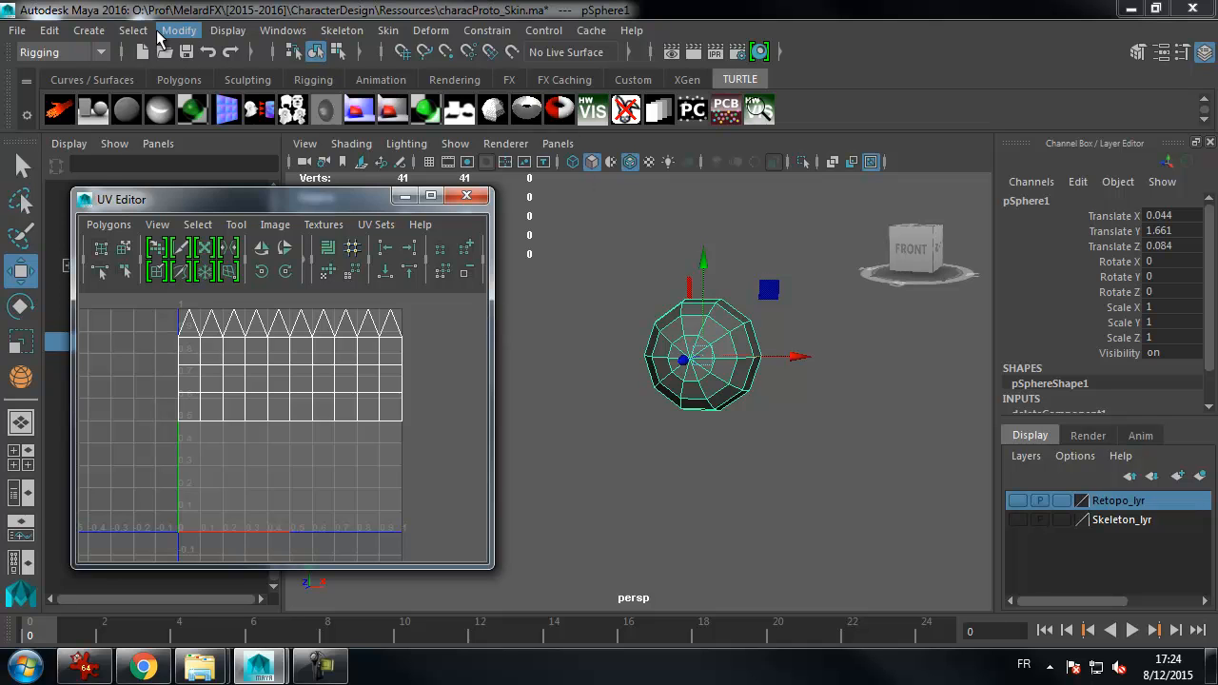
# - Open the choice of menu sets
pyautogui.click(63, 52)
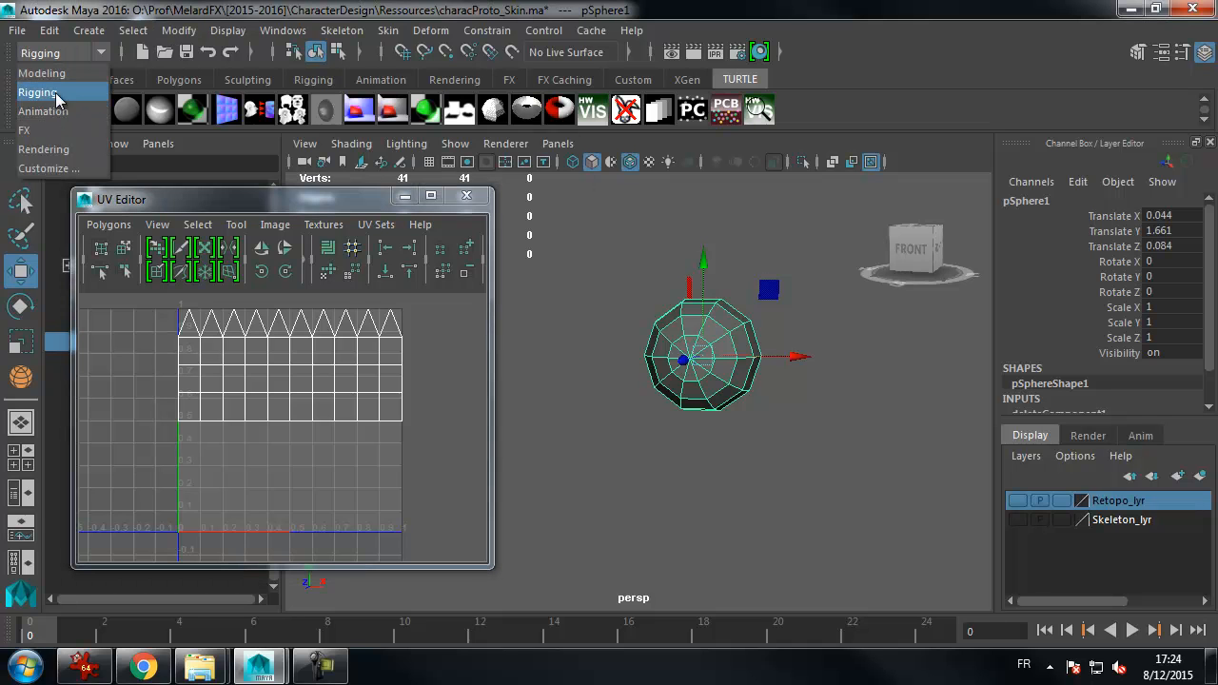
# - Apply planar UV mapping to the eye sphere, fitting the projection to Best plane, and close the mapping options
pyautogui.click(49, 74)
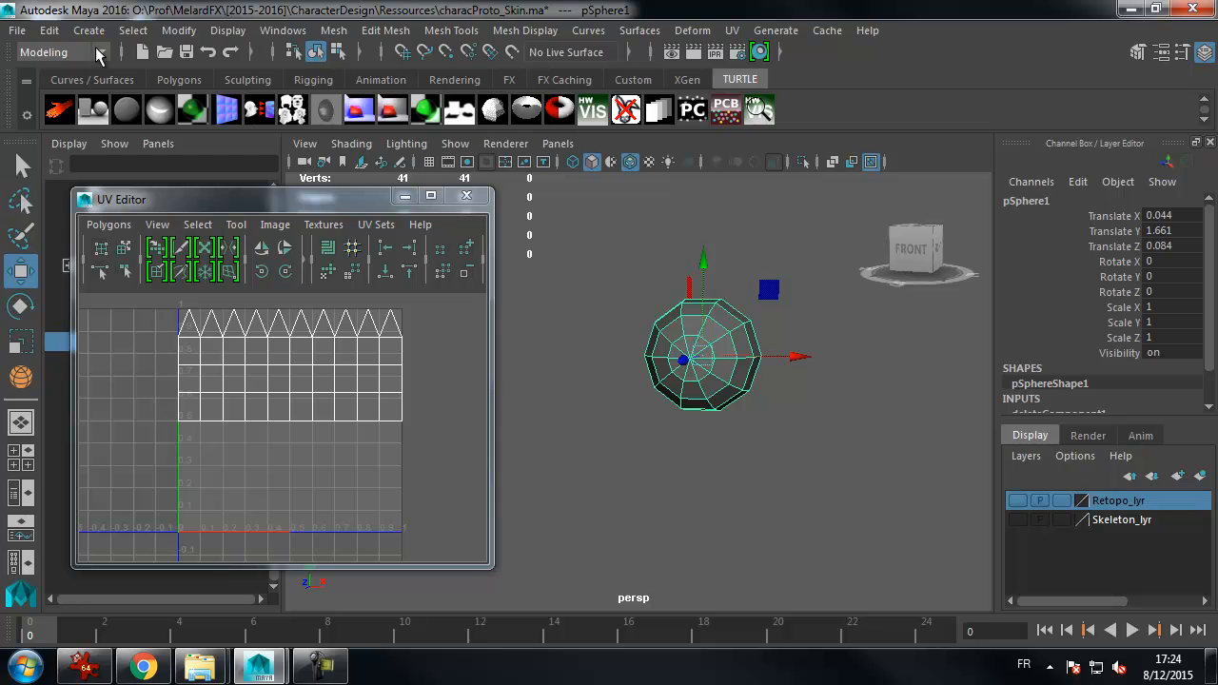
pyautogui.click(731, 30)
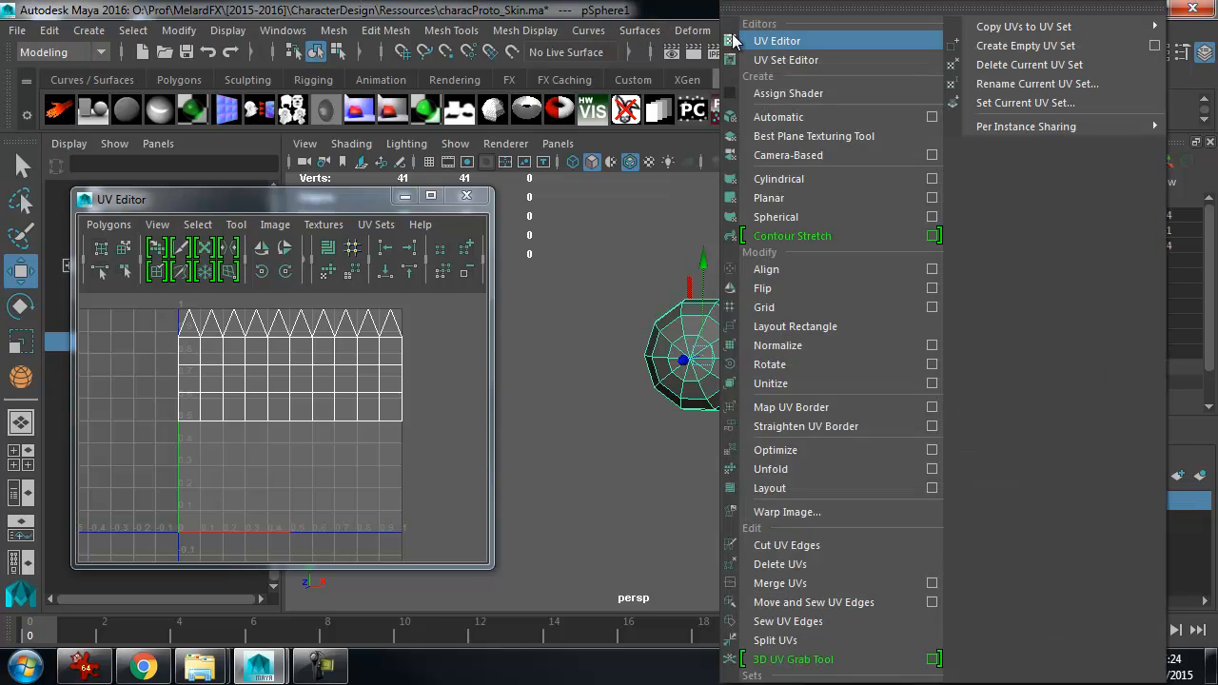
pyautogui.click(932, 198)
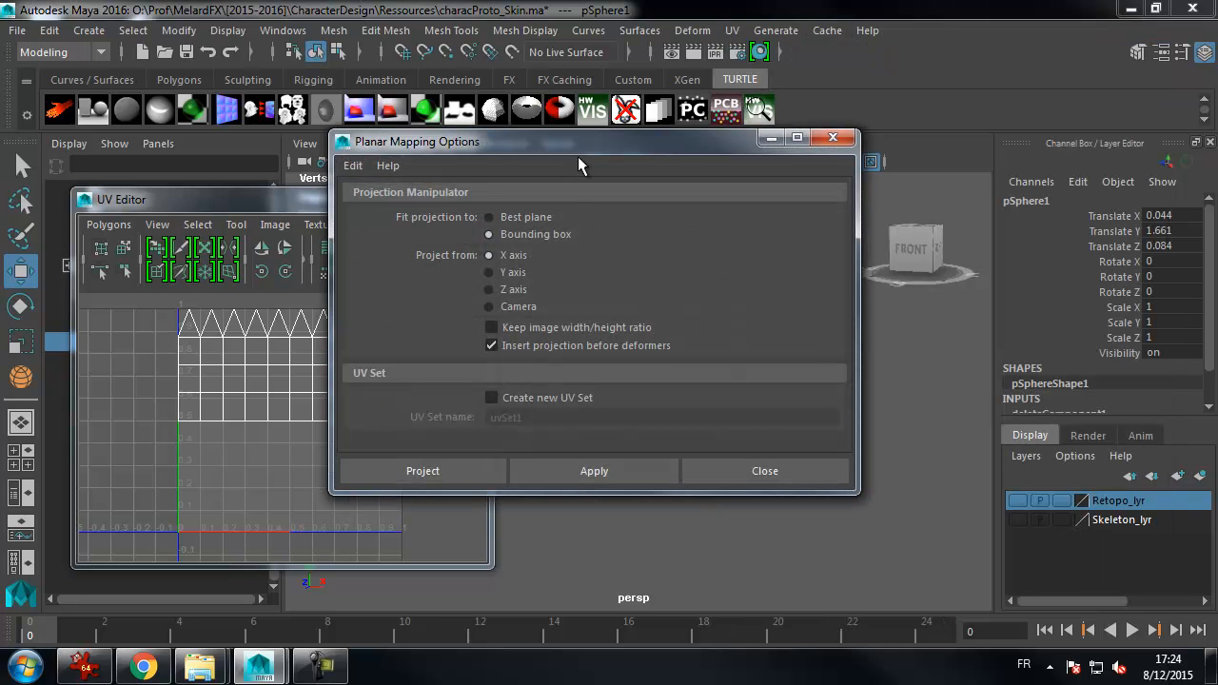
pyautogui.click(584, 473)
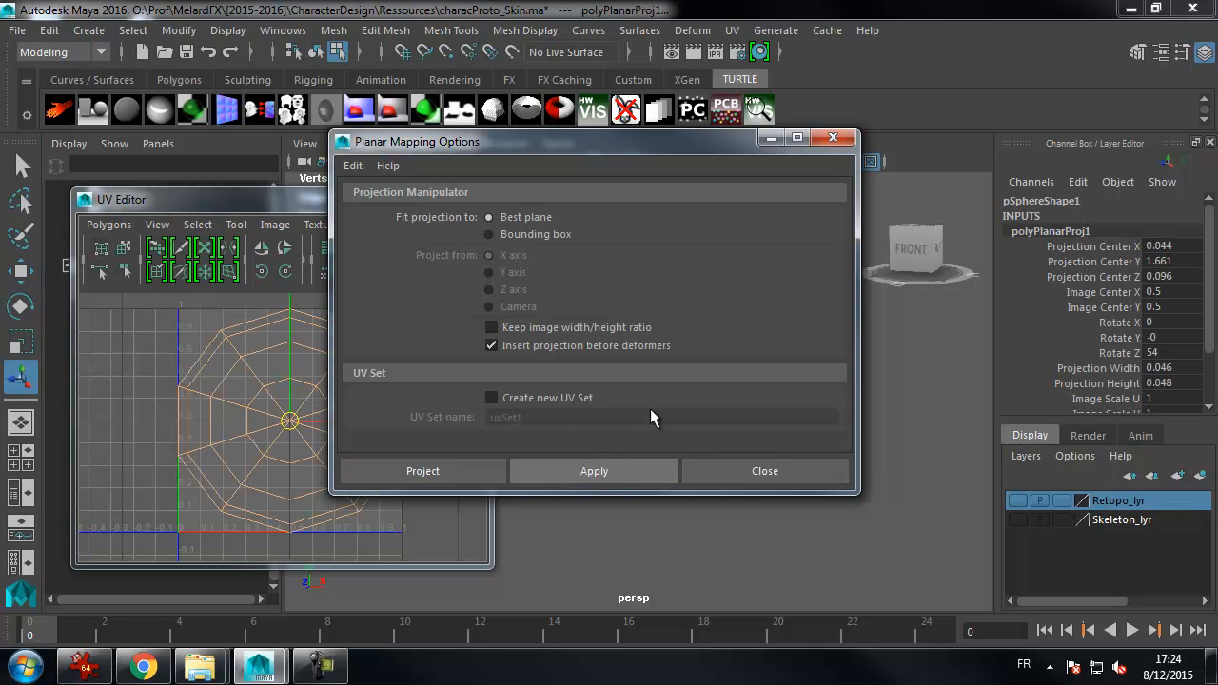
pyautogui.click(832, 138)
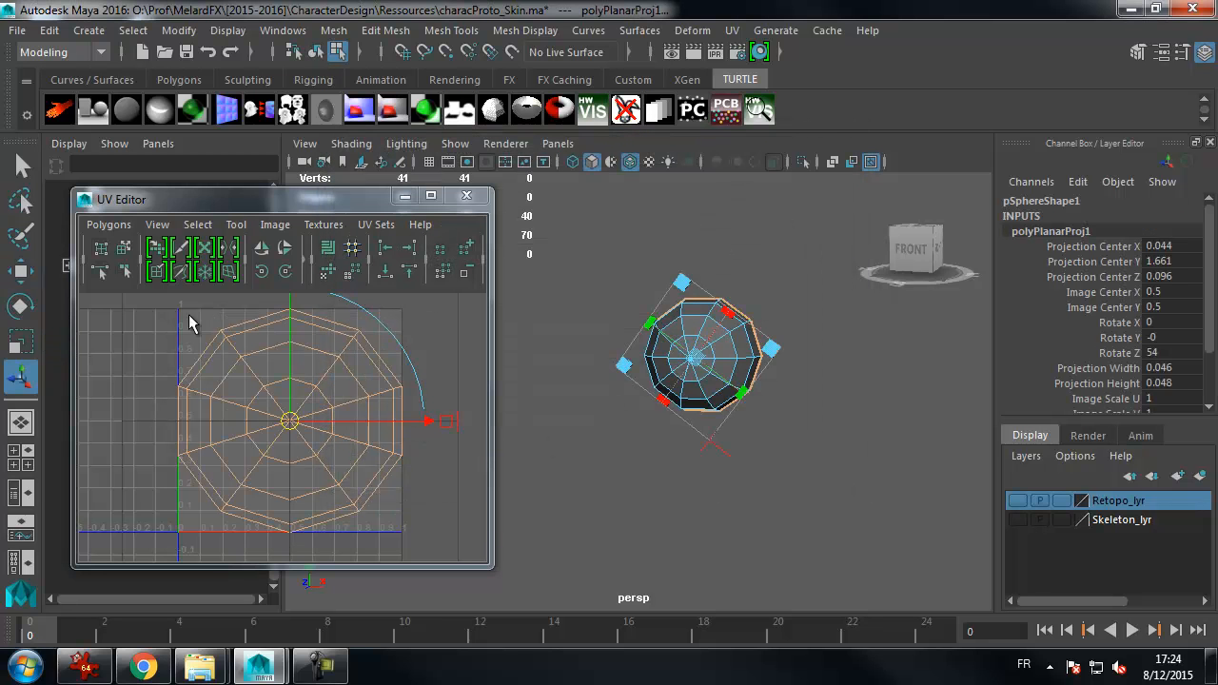
pyautogui.click(659, 542)
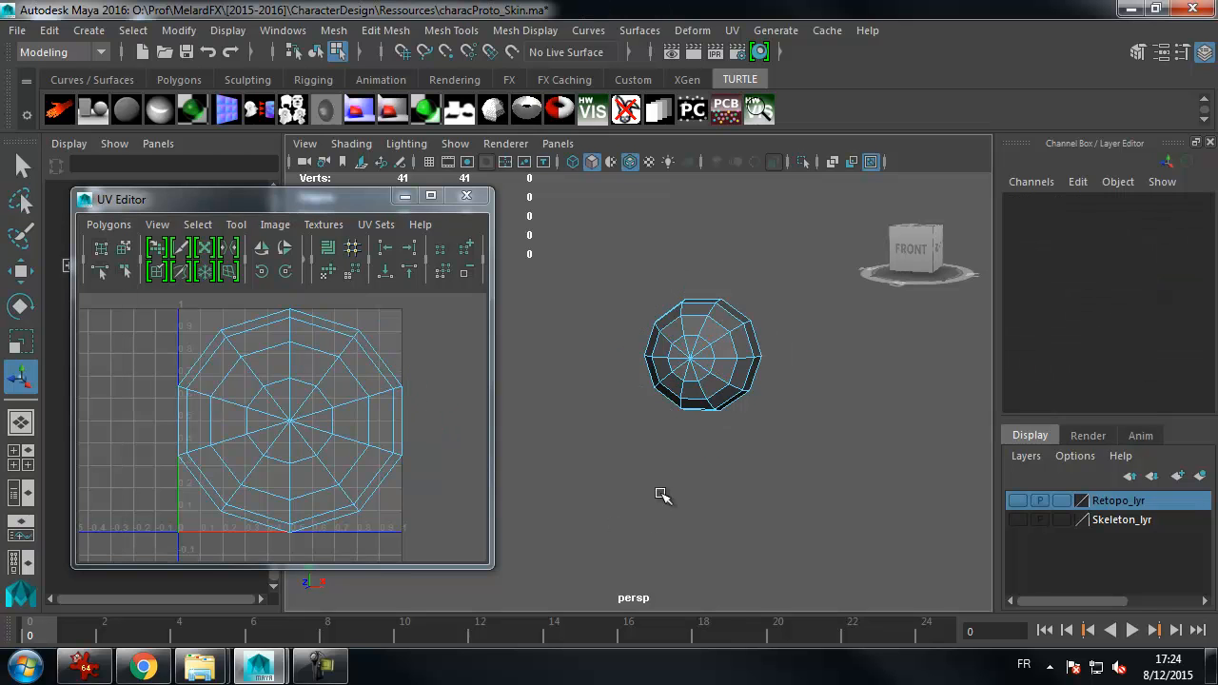
# - Pick individual UVs on the sphere's layout to compare its orientation with the mesh in the perspective view
pyautogui.rightClick(660, 349)
pyautogui.rightClick(284, 408)
pyautogui.moveTo(359, 409); pyautogui.dragTo(358, 409, button='right')
pyautogui.click(348, 341)
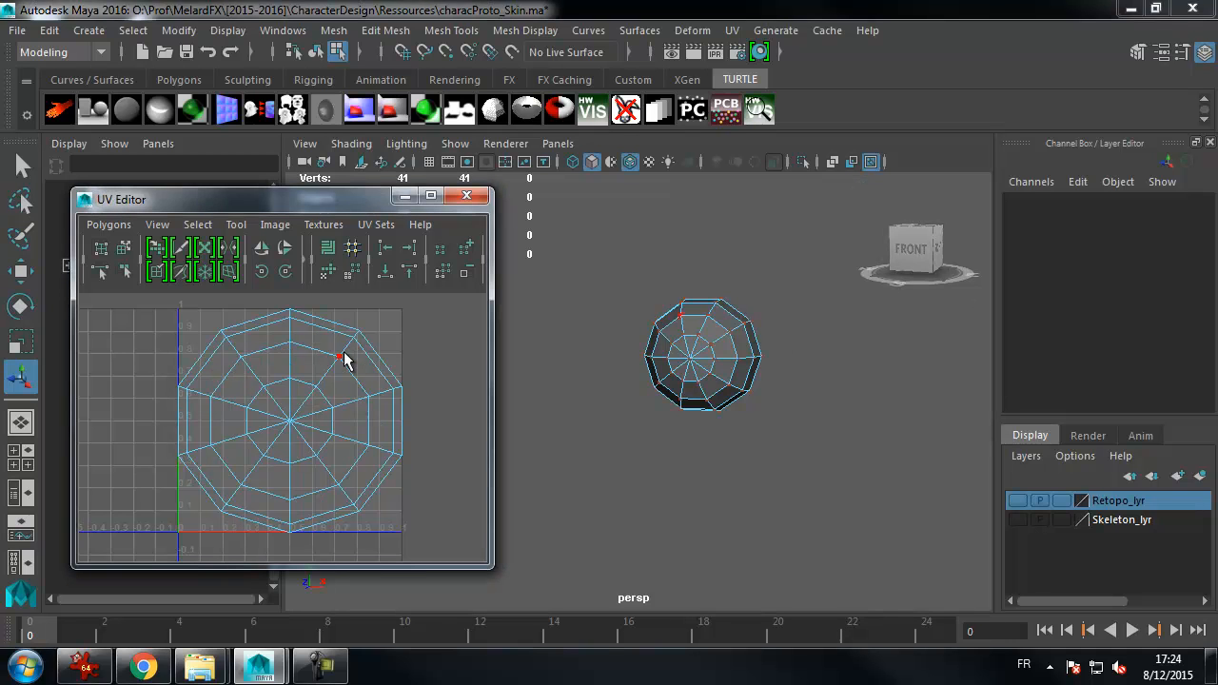
pyautogui.click(336, 362)
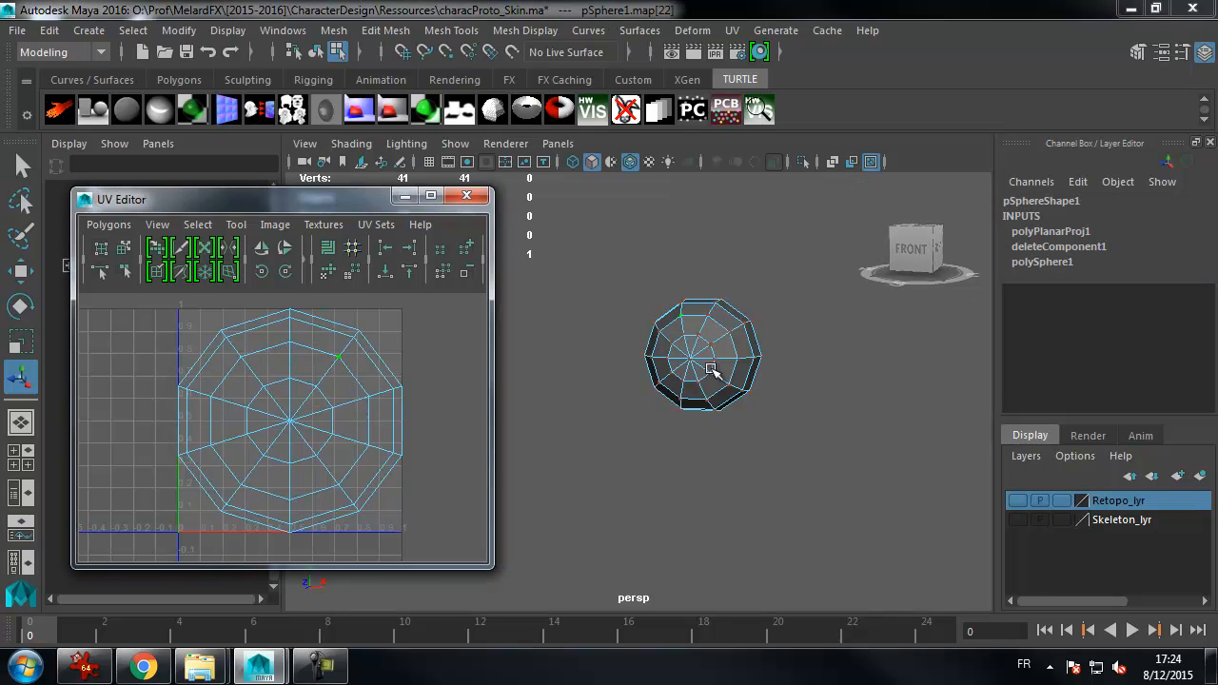
pyautogui.moveTo(663, 492)
pyautogui.keyDown('alt'); pyautogui.mouseDown()
pyautogui.moveTo(704, 492)
pyautogui.moveTo(685, 492)
pyautogui.mouseUp(); pyautogui.keyUp('alt')
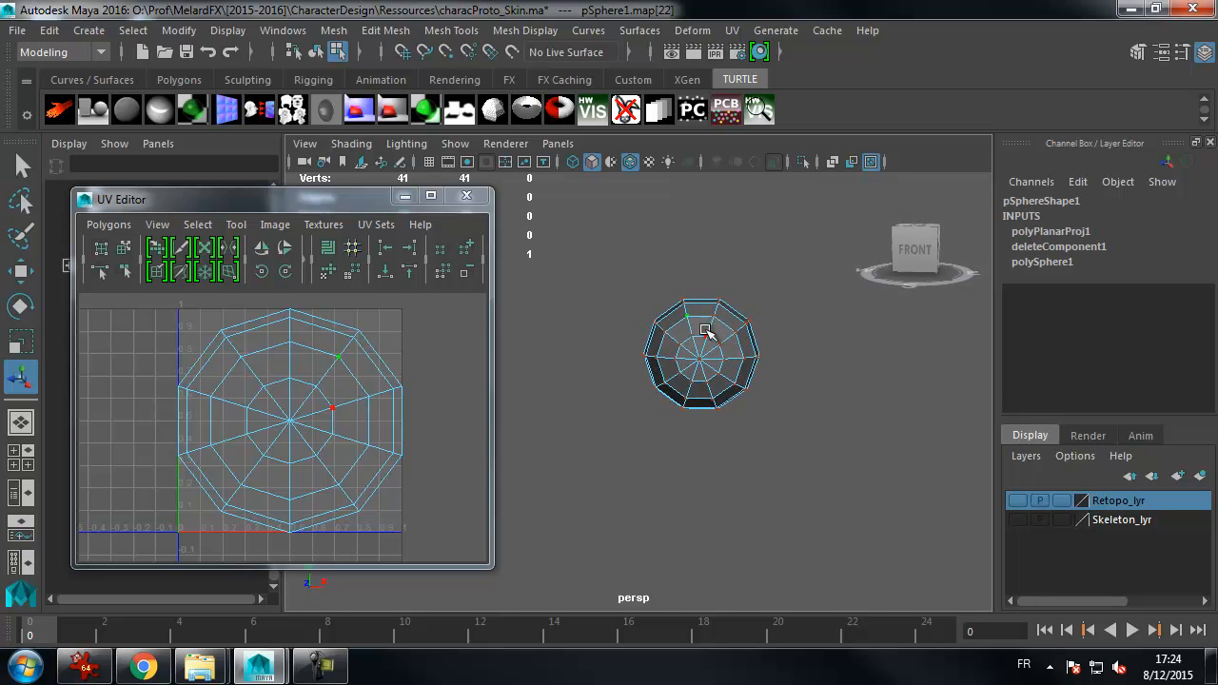
pyautogui.click(372, 399)
pyautogui.click(339, 361)
# - Rotate all of the sphere's UVs counterclockwise until the layout has a horizontal edge at its top, like the mesh
pyautogui.moveTo(157, 297); pyautogui.dragTo(461, 567)
pyautogui.click(20, 305)
pyautogui.moveTo(335, 414); pyautogui.dragTo(317, 359)
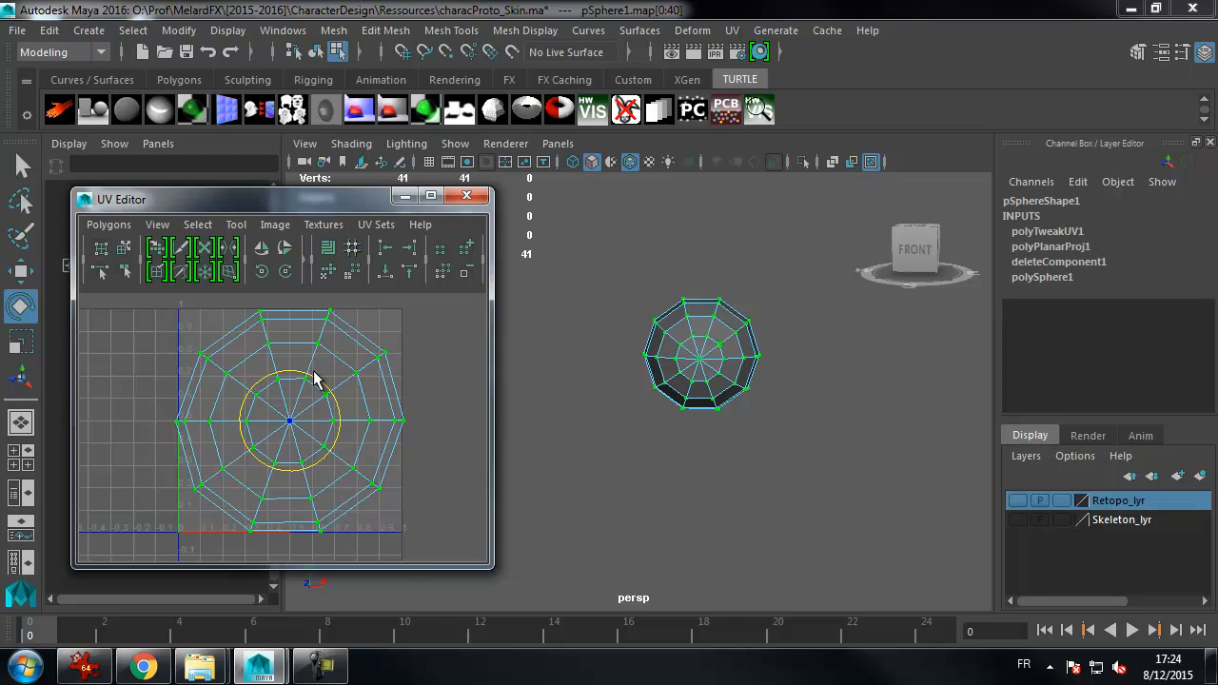
# - Select the UV pairs on the inner rings' upper edges and check their positions against the mesh
pyautogui.click(449, 357)
pyautogui.moveTo(273, 367); pyautogui.dragTo(316, 386)
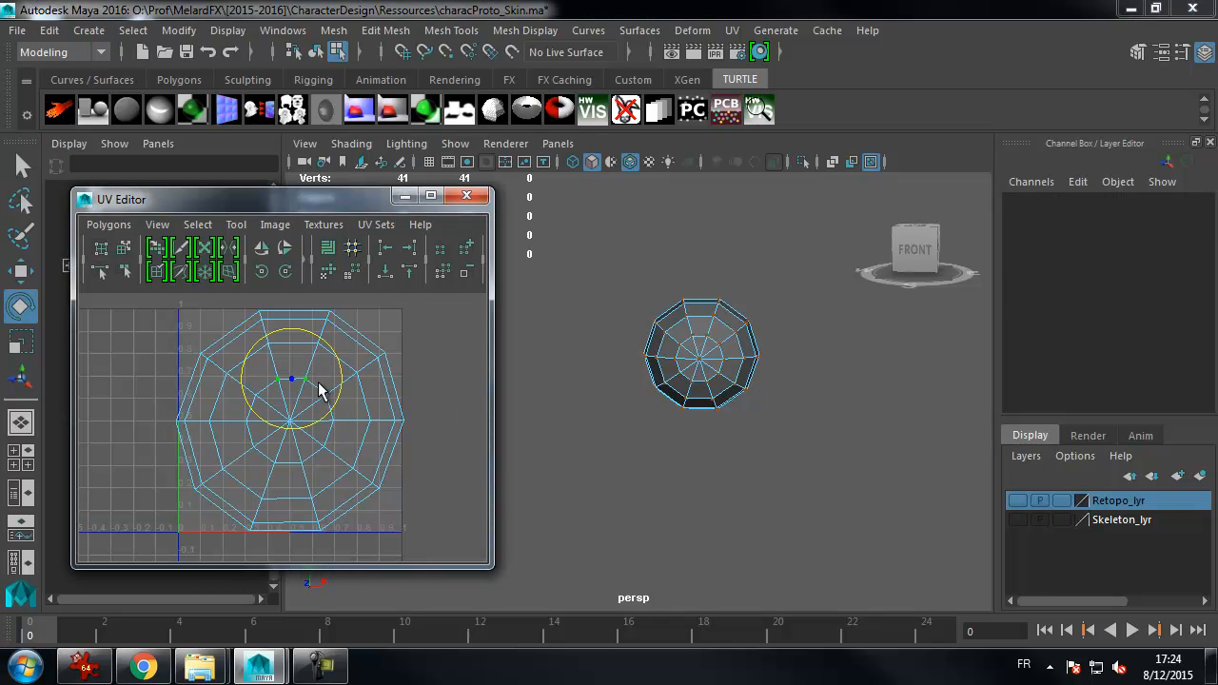
pyautogui.moveTo(340, 341); pyautogui.dragTo(255, 357)
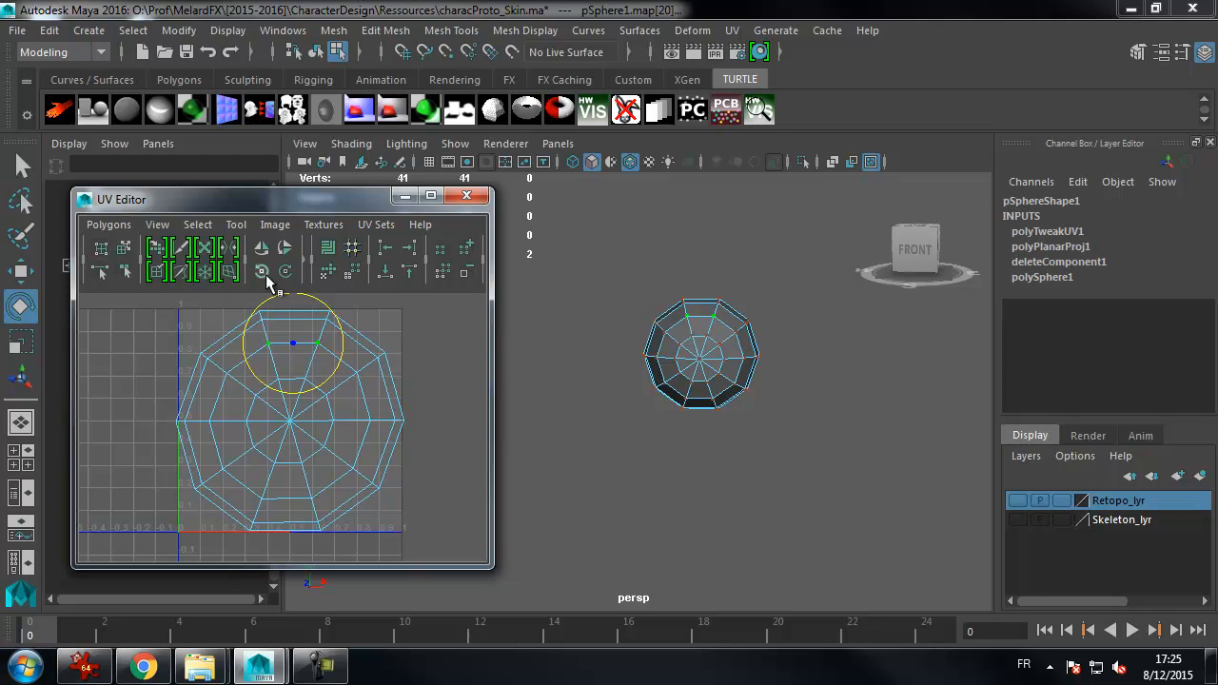
pyautogui.keyDown('alt'); pyautogui.moveTo(824, 364); pyautogui.dragTo(710, 326); pyautogui.keyUp('alt')
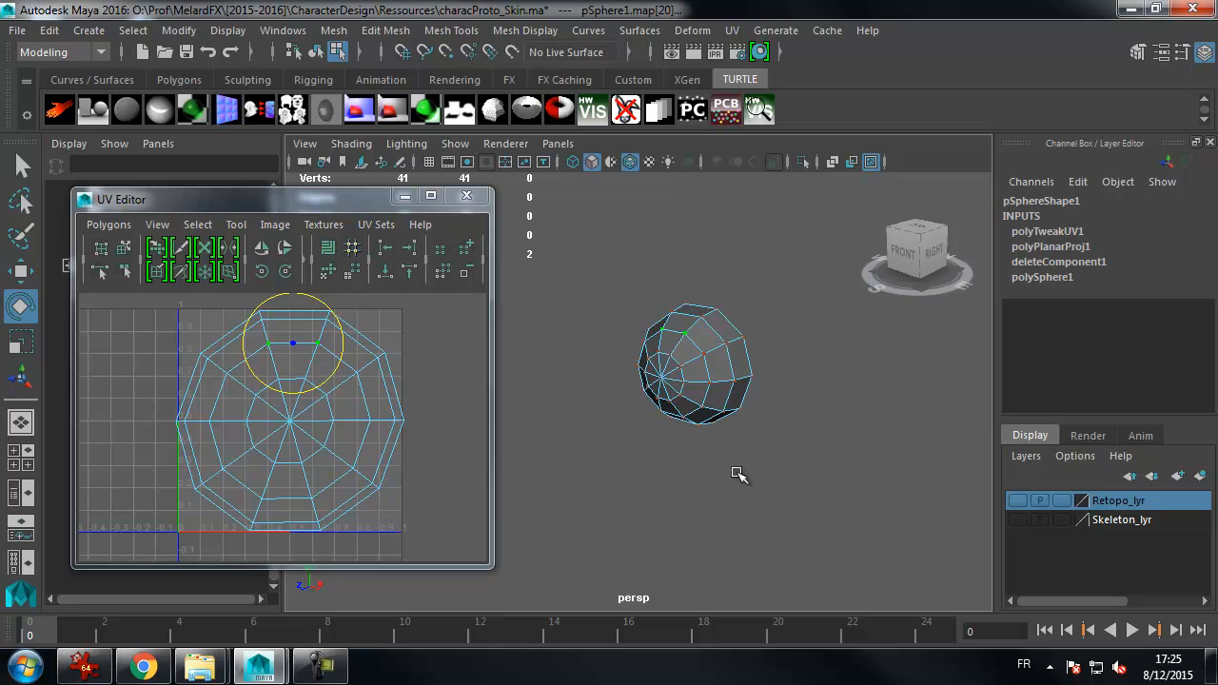
pyautogui.keyDown('alt'); pyautogui.moveTo(739, 481); pyautogui.dragTo(799, 437); pyautogui.keyUp('alt')
pyautogui.keyDown('alt'); pyautogui.moveTo(799, 437); pyautogui.dragTo(802, 441, button='middle'); pyautogui.keyUp('alt')
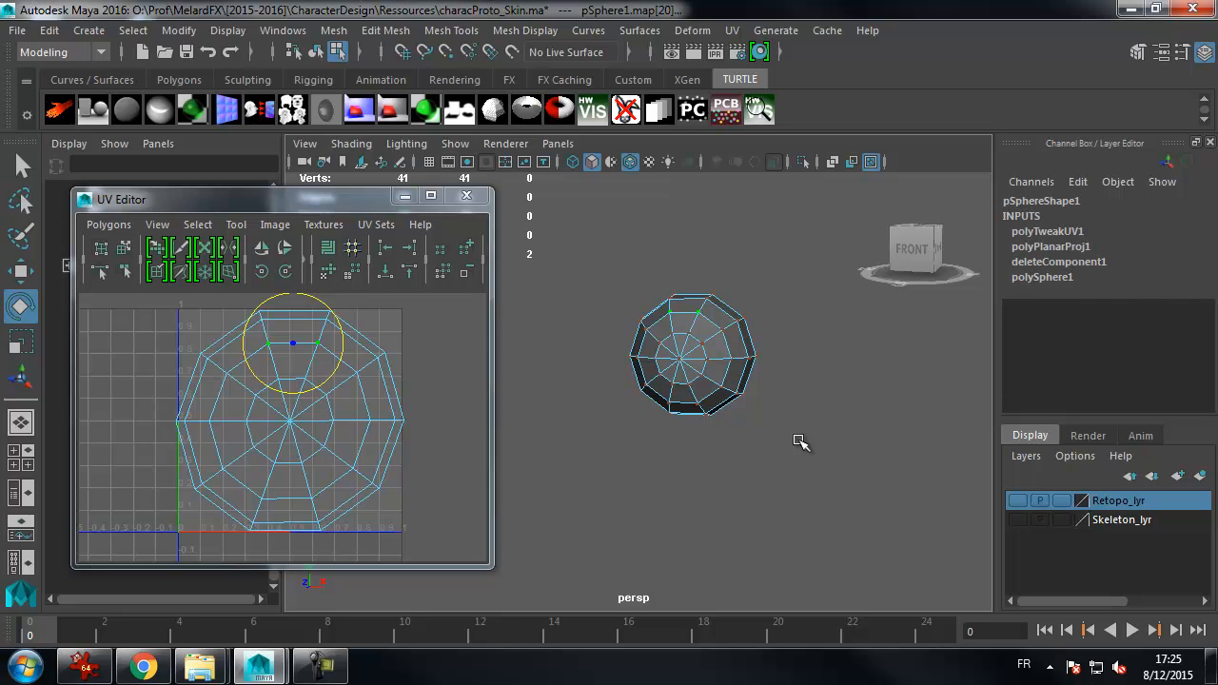
# - Return the sphere to object selection, close the UV Editor and clear the selection
pyautogui.press('F8')
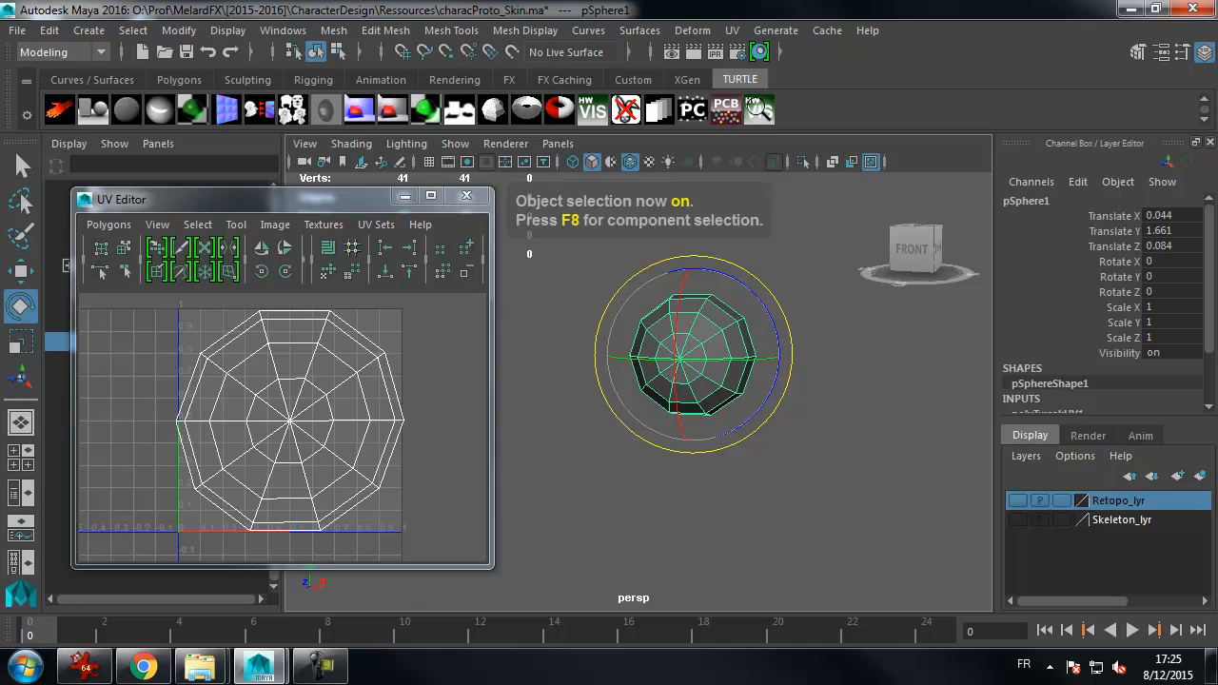
pyautogui.keyDown('alt'); pyautogui.moveTo(636, 489); pyautogui.dragTo(586, 397); pyautogui.keyUp('alt')
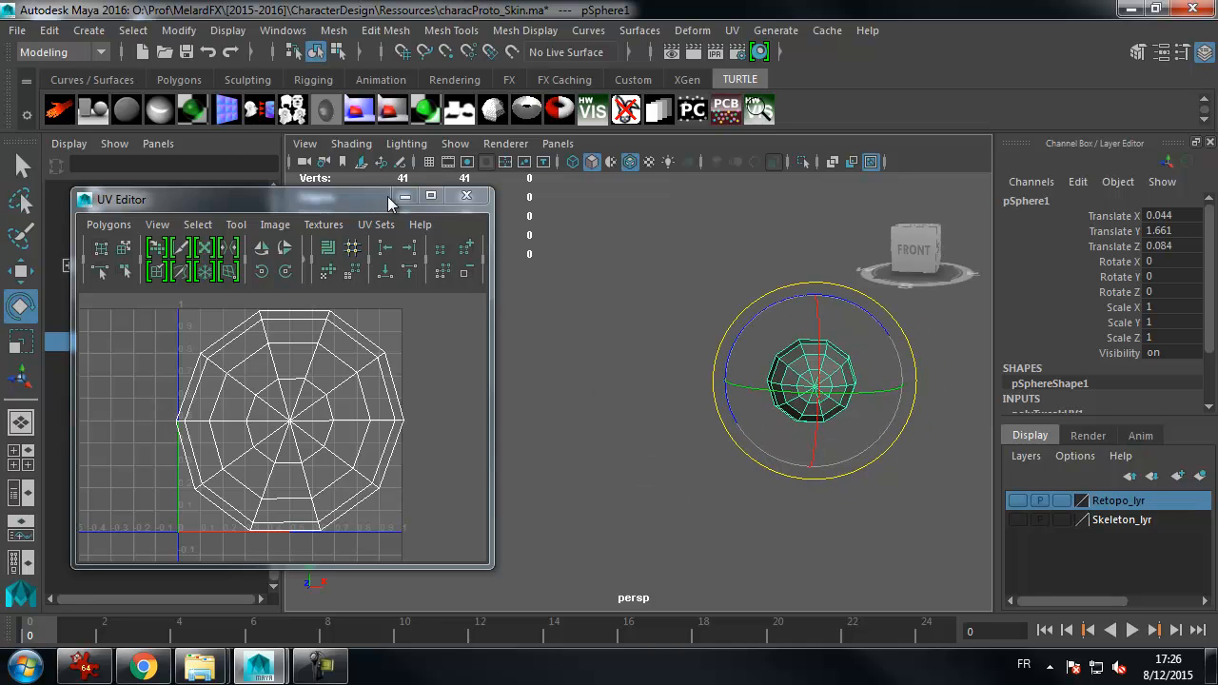
pyautogui.moveTo(338, 201); pyautogui.dragTo(537, 250)
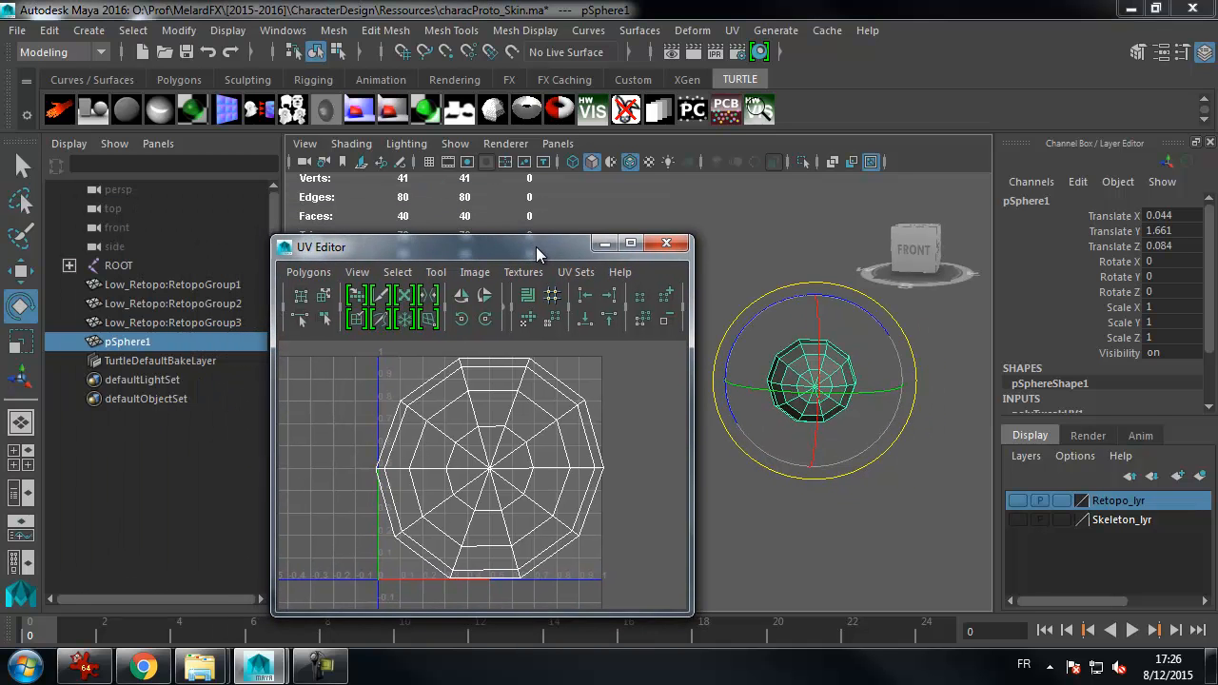
pyautogui.click(668, 244)
pyautogui.keyDown('alt'); pyautogui.moveTo(618, 294); pyautogui.dragTo(556, 296, button='middle'); pyautogui.keyUp('alt')
pyautogui.keyDown('alt'); pyautogui.moveTo(555, 296); pyautogui.dragTo(544, 294, button='right'); pyautogui.keyUp('alt')
pyautogui.keyDown('alt'); pyautogui.moveTo(531, 296); pyautogui.dragTo(535, 296); pyautogui.keyUp('alt')
pyautogui.click(543, 452)
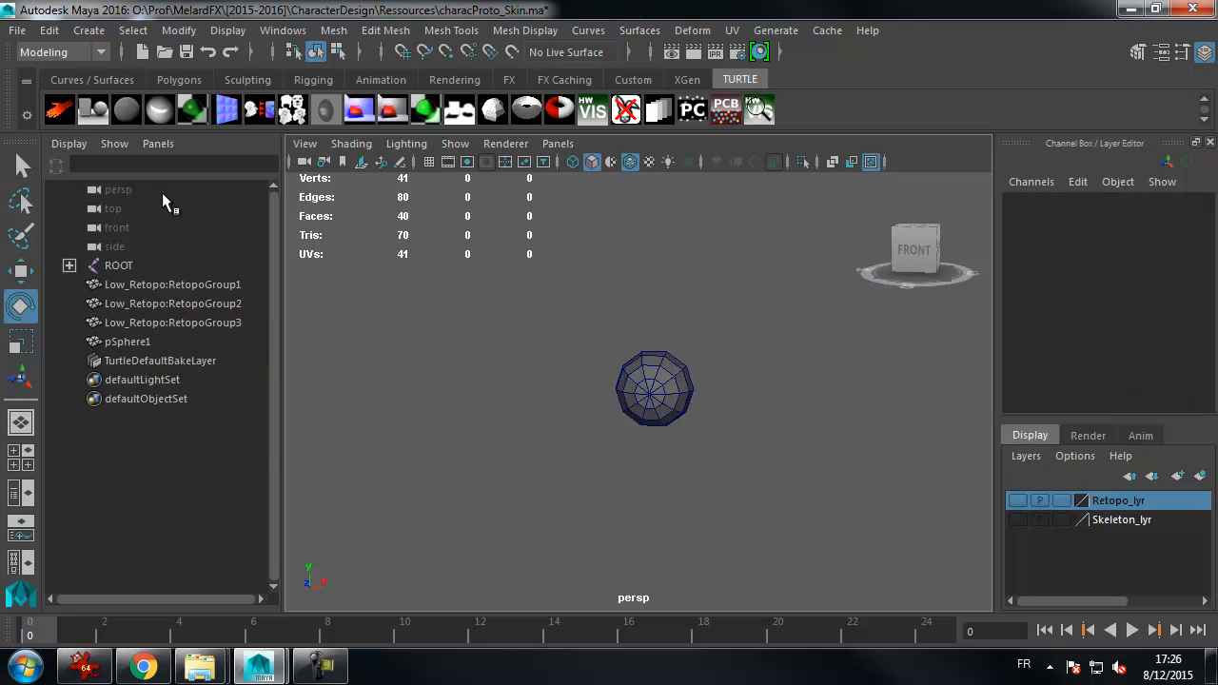
# - Duplicate the eye sphere and set the copy's Translate X to -0.044 for the opposite eye
pyautogui.press('q')
pyautogui.click(658, 386)
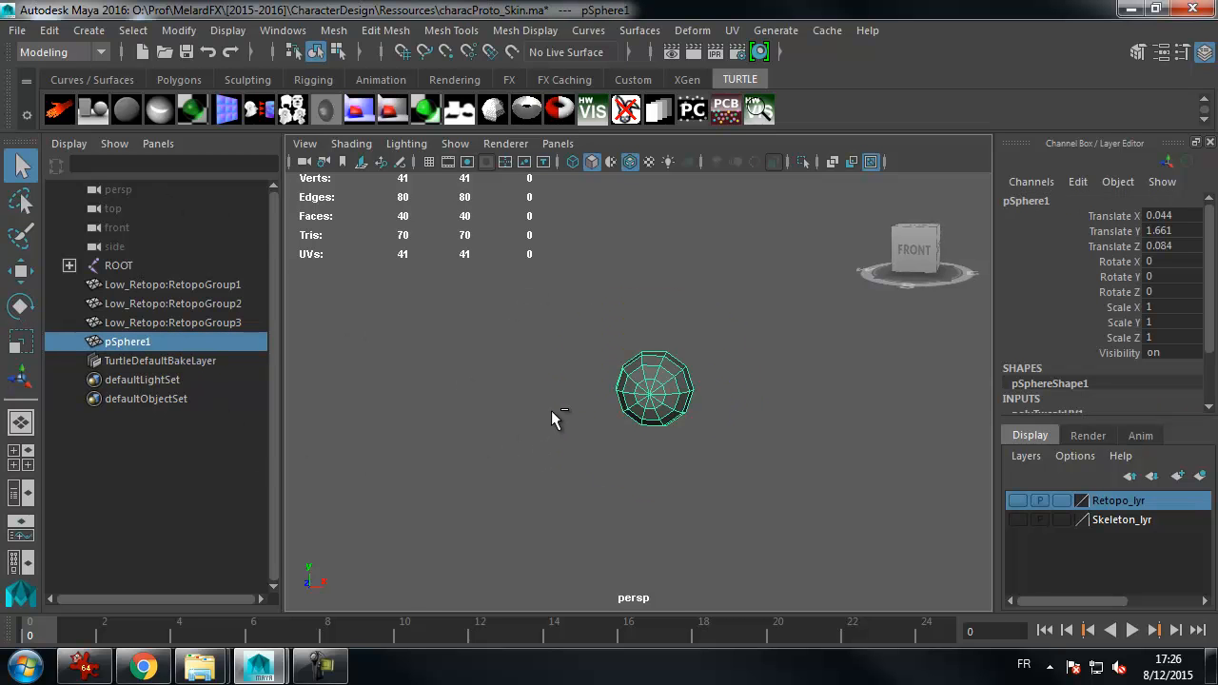
pyautogui.hotkey('ctrl', 'd')
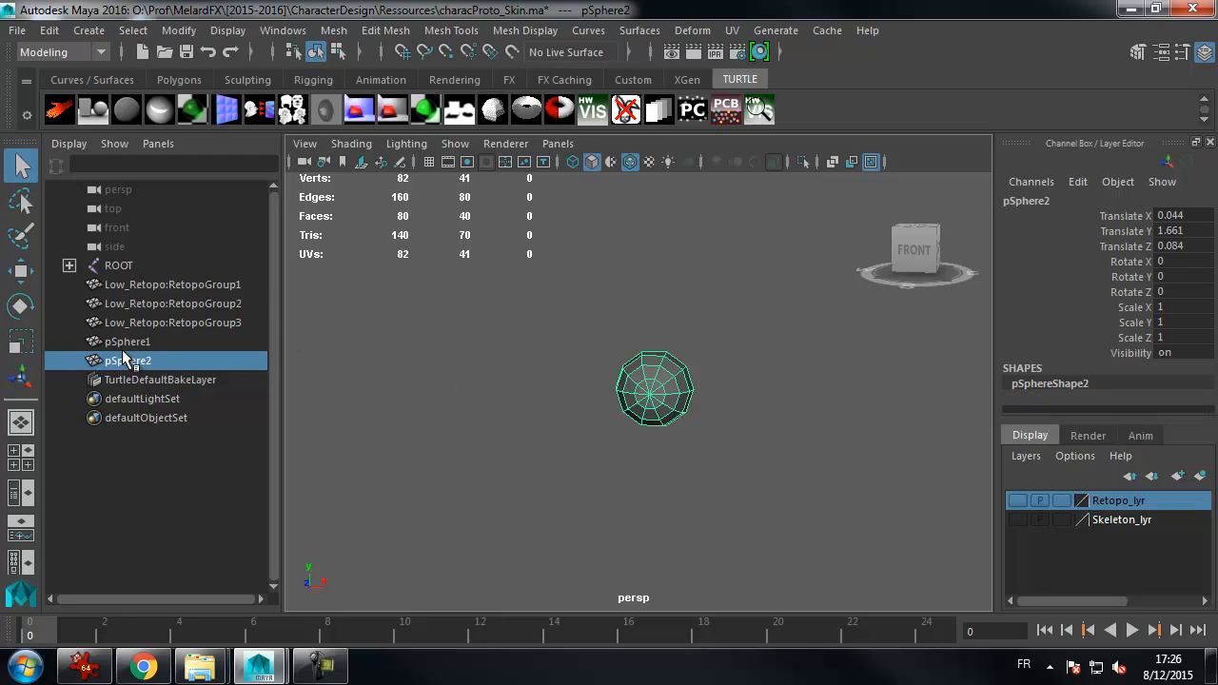
pyautogui.doubleClick(1170, 217)
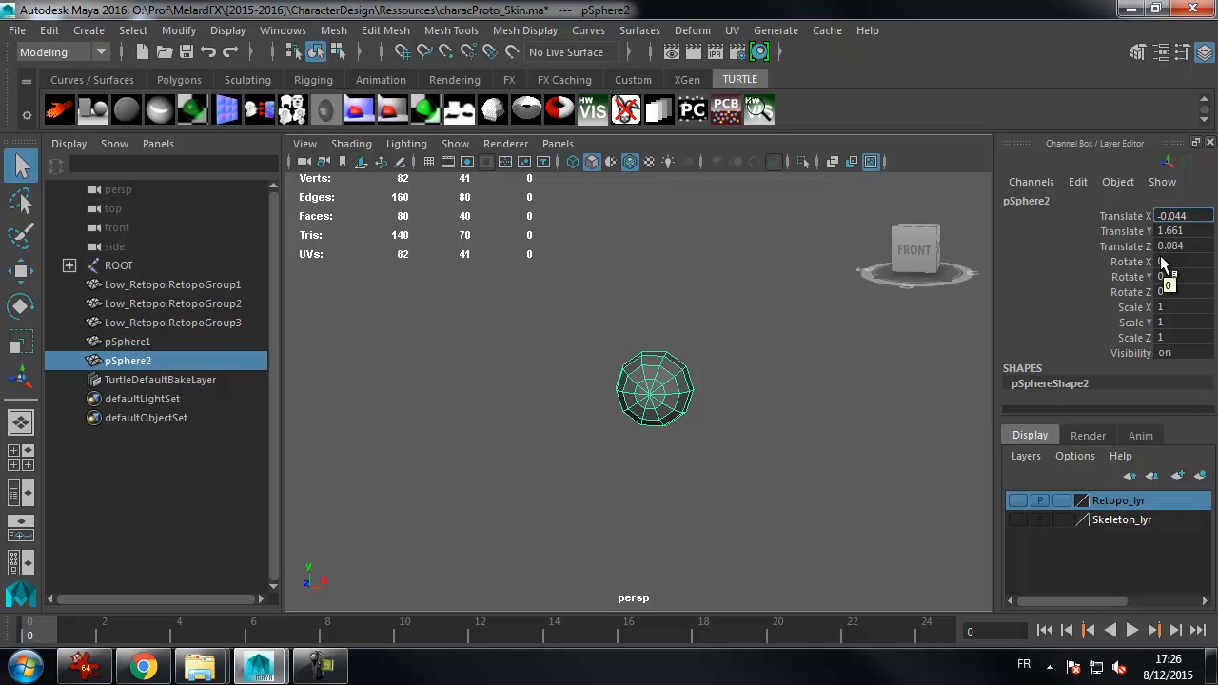
pyautogui.write('-')
pyautogui.press('Return')
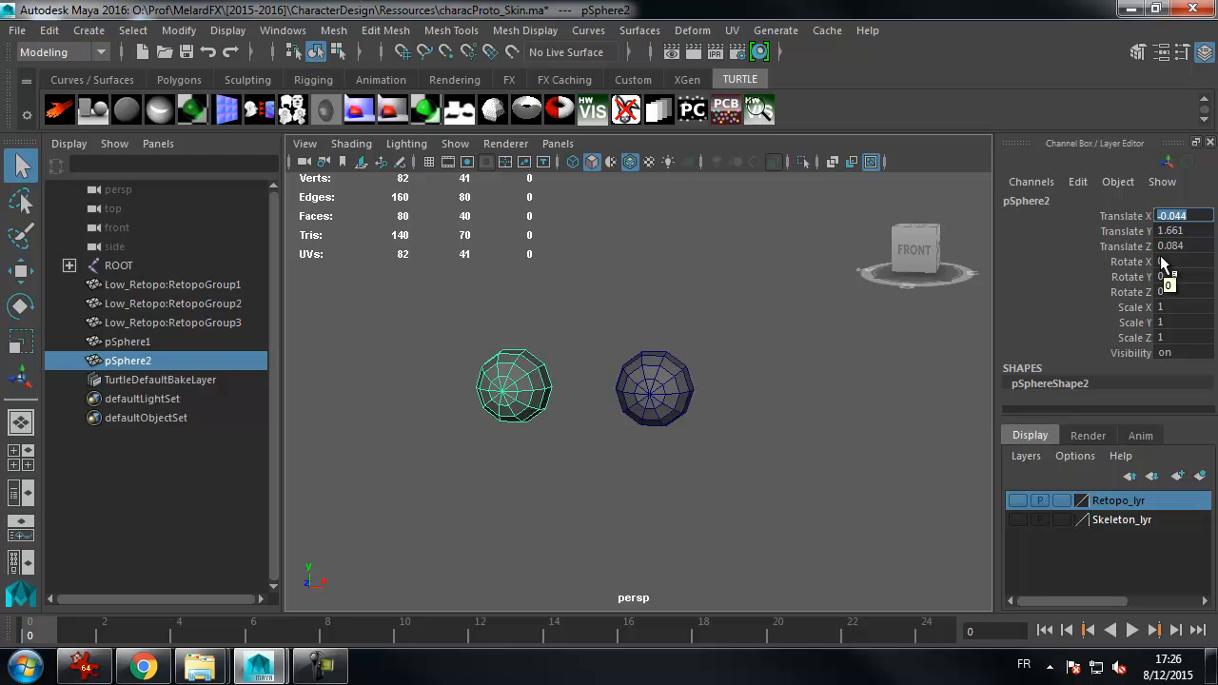
# - Make the Retopo_lyr layer visible and examine how both eyes sit in the character's head
pyautogui.click(1018, 501)
pyautogui.keyDown('alt'); pyautogui.moveTo(867, 419); pyautogui.dragTo(807, 403); pyautogui.keyUp('alt')
pyautogui.keyDown('alt'); pyautogui.moveTo(807, 403); pyautogui.dragTo(832, 396, button='right'); pyautogui.keyUp('alt')
pyautogui.keyDown('alt'); pyautogui.moveTo(829, 375); pyautogui.dragTo(820, 389); pyautogui.keyUp('alt')
pyautogui.keyDown('alt'); pyautogui.moveTo(820, 389); pyautogui.dragTo(871, 390, button='right'); pyautogui.keyUp('alt')
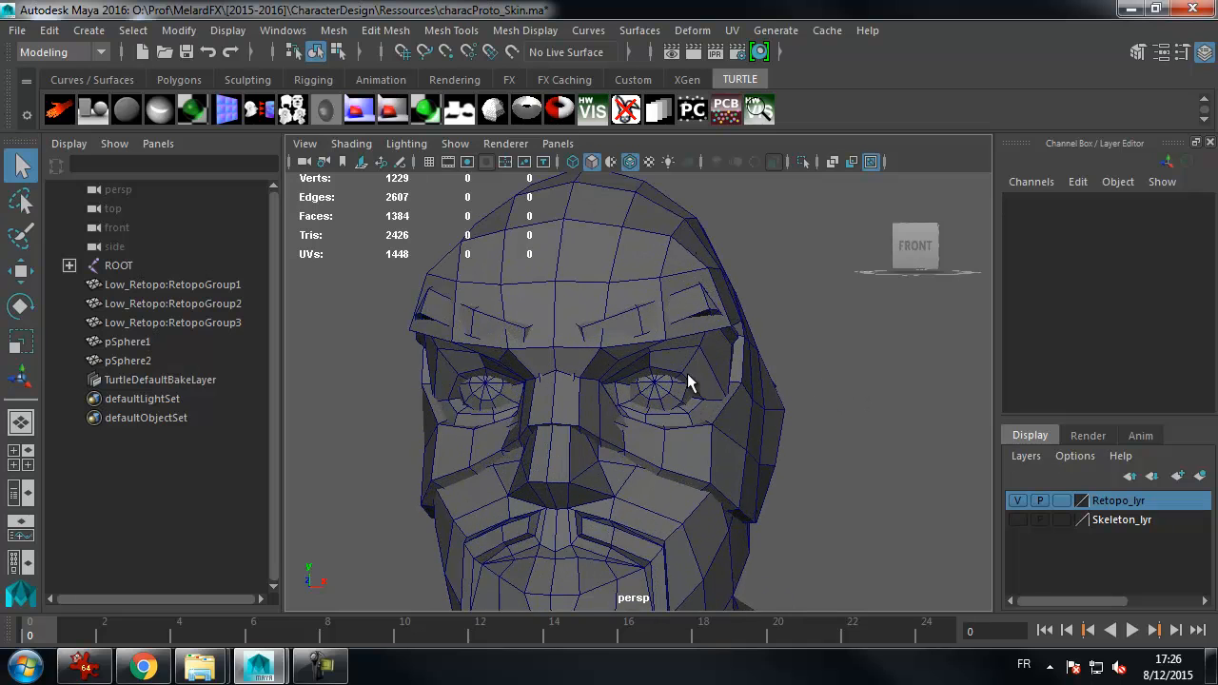
pyautogui.keyDown('alt'); pyautogui.moveTo(826, 375); pyautogui.dragTo(880, 352); pyautogui.keyUp('alt')
pyautogui.scroll(-4, 794, 353)
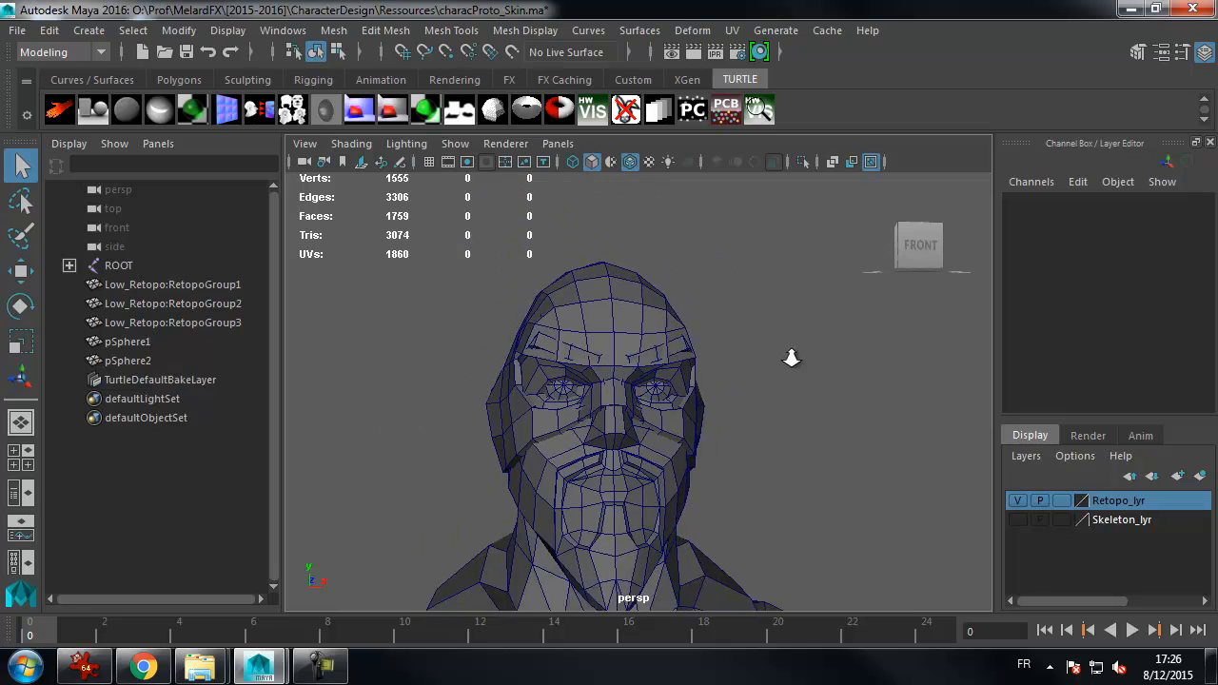
pyautogui.keyDown('alt'); pyautogui.moveTo(786, 348); pyautogui.dragTo(755, 327); pyautogui.keyUp('alt')
pyautogui.scroll(-5, 769, 348)
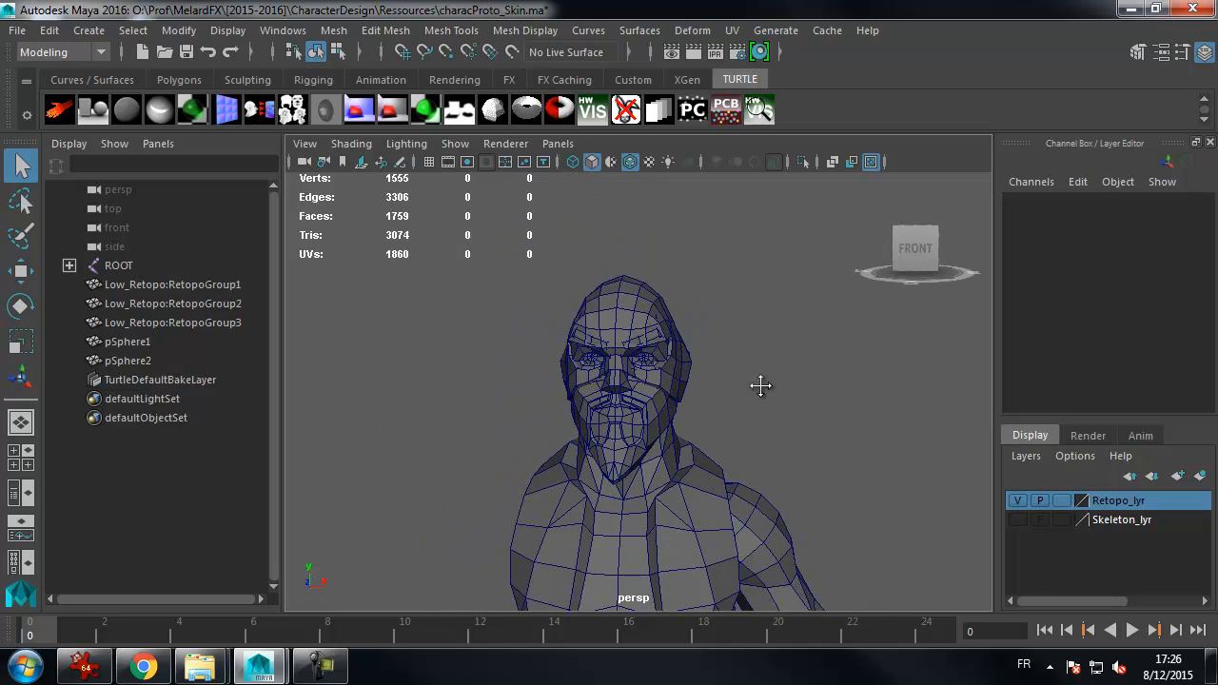
# - Examine the whole character model from head to feet at a three-quarter angle
pyautogui.keyDown('alt'); pyautogui.moveTo(762, 386); pyautogui.dragTo(755, 340, button='middle'); pyautogui.keyUp('alt')
pyautogui.scroll(-2, 707, 348)
pyautogui.keyDown('alt'); pyautogui.moveTo(803, 348); pyautogui.dragTo(701, 356, button='right'); pyautogui.keyUp('alt')
pyautogui.keyDown('alt'); pyautogui.moveTo(756, 354); pyautogui.dragTo(751, 318, button='middle'); pyautogui.keyUp('alt')
pyautogui.keyDown('alt'); pyautogui.moveTo(752, 318); pyautogui.dragTo(665, 339, button='right'); pyautogui.keyUp('alt')
pyautogui.keyDown('alt'); pyautogui.moveTo(731, 335); pyautogui.dragTo(728, 307, button='middle'); pyautogui.keyUp('alt')
pyautogui.keyDown('alt'); pyautogui.moveTo(728, 306); pyautogui.dragTo(741, 334); pyautogui.keyUp('alt')
pyautogui.keyDown('alt'); pyautogui.moveTo(737, 342); pyautogui.dragTo(745, 300, button='middle'); pyautogui.keyUp('alt')
pyautogui.scroll(-1, 744, 328)
pyautogui.moveTo(745, 301)
pyautogui.keyDown('alt'); pyautogui.mouseDown()
pyautogui.moveTo(762, 282)
pyautogui.moveTo(685, 281)
pyautogui.moveTo(764, 277)
pyautogui.moveTo(734, 283)
pyautogui.mouseUp(); pyautogui.keyUp('alt')
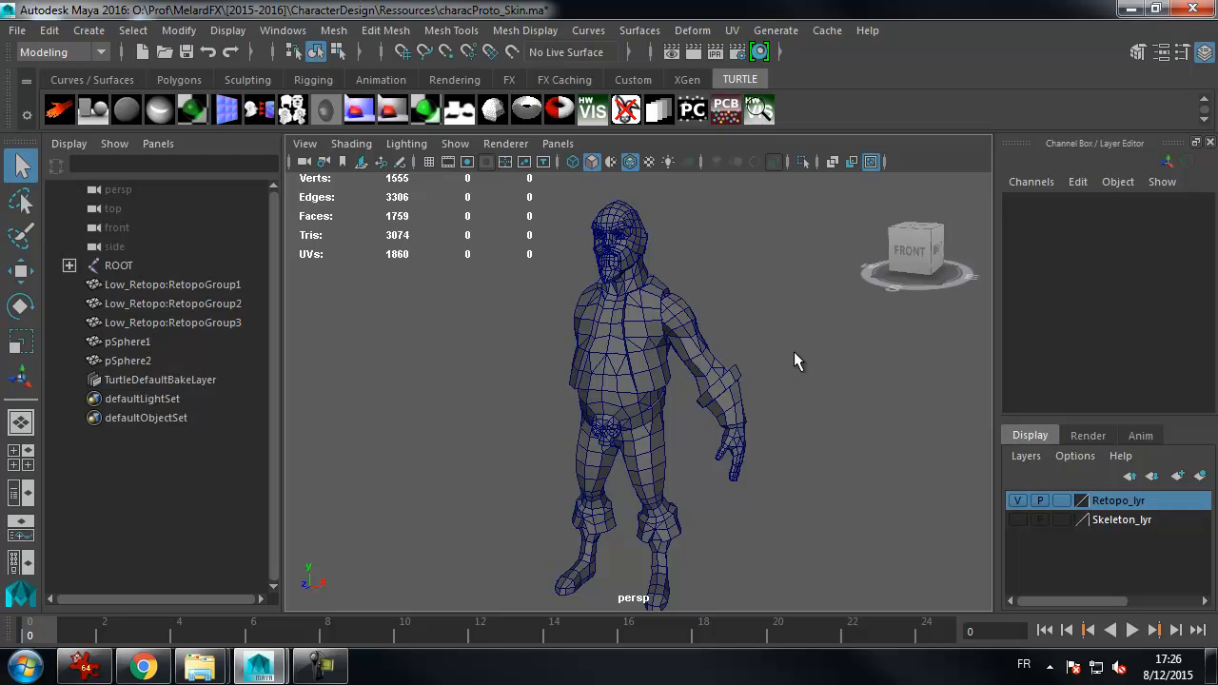
pyautogui.keyDown('alt'); pyautogui.moveTo(747, 314); pyautogui.dragTo(747, 274, button='middle'); pyautogui.keyUp('alt')
pyautogui.scroll(-1, 748, 316)
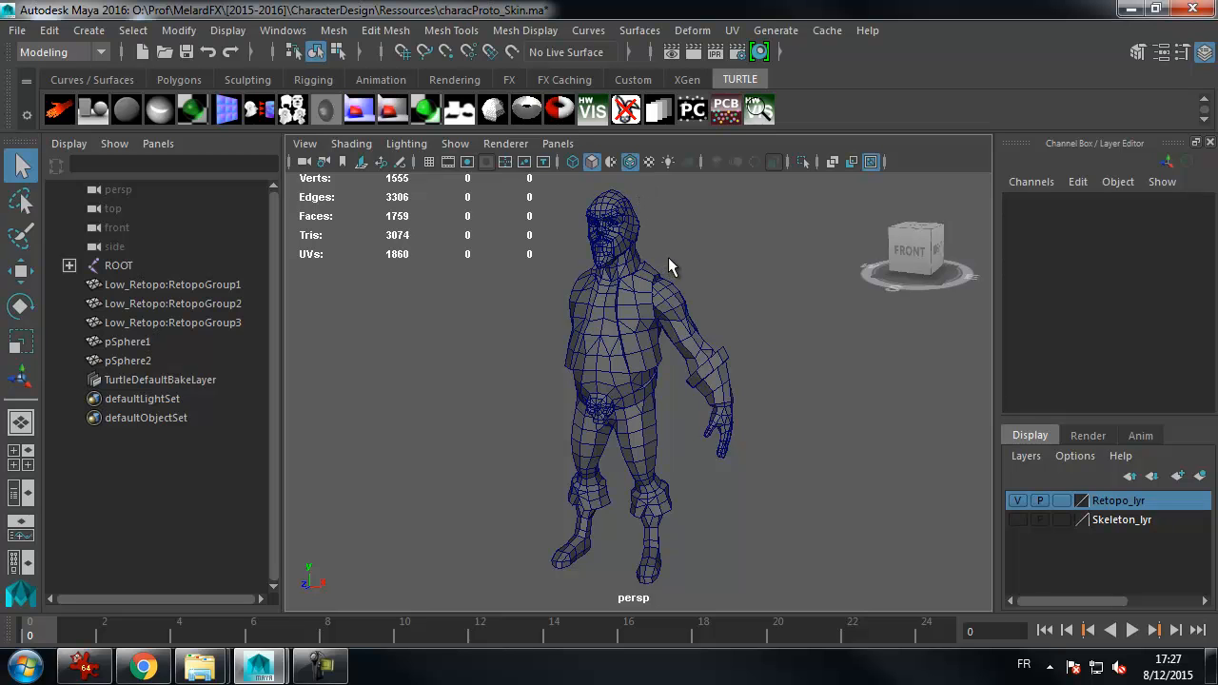
pyautogui.keyDown('alt'); pyautogui.moveTo(689, 244); pyautogui.dragTo(691, 241, button='right'); pyautogui.keyUp('alt')
pyautogui.keyDown('alt'); pyautogui.moveTo(692, 242); pyautogui.dragTo(695, 240, button='middle'); pyautogui.keyUp('alt')
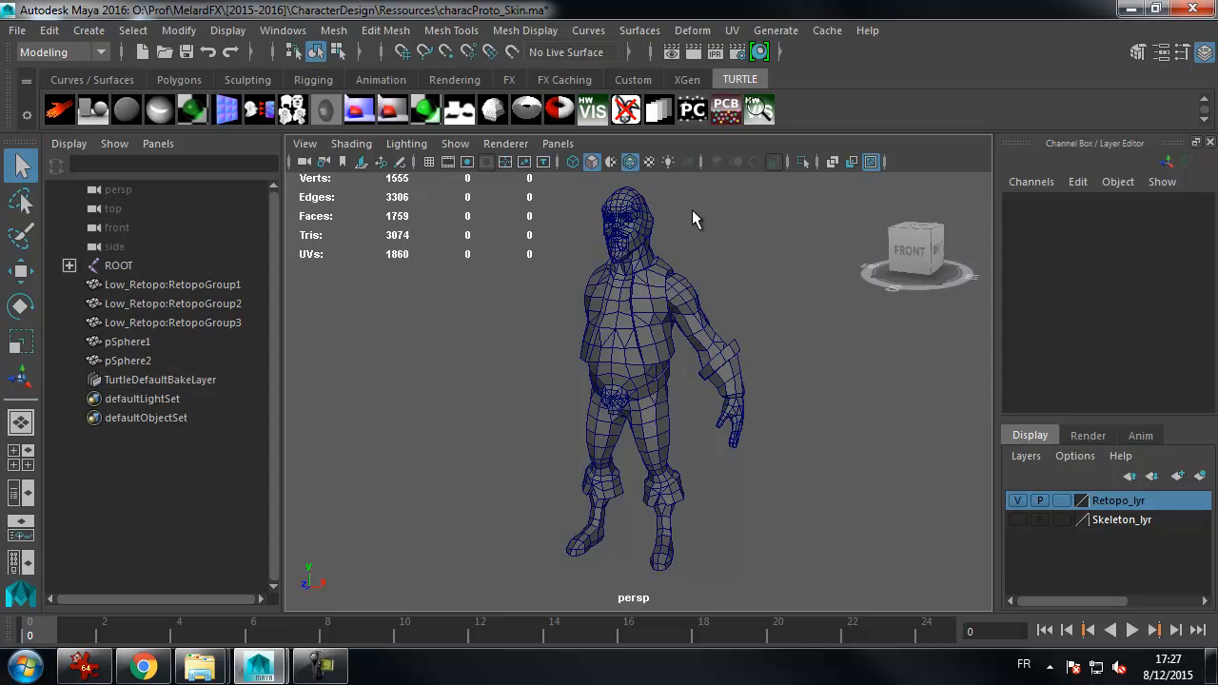
# - Add the Delete by Type History command as a shortcut on the Custom shelf
pyautogui.click(633, 80)
pyautogui.keyDown('alt'); pyautogui.moveTo(737, 242); pyautogui.dragTo(716, 245); pyautogui.keyUp('alt')
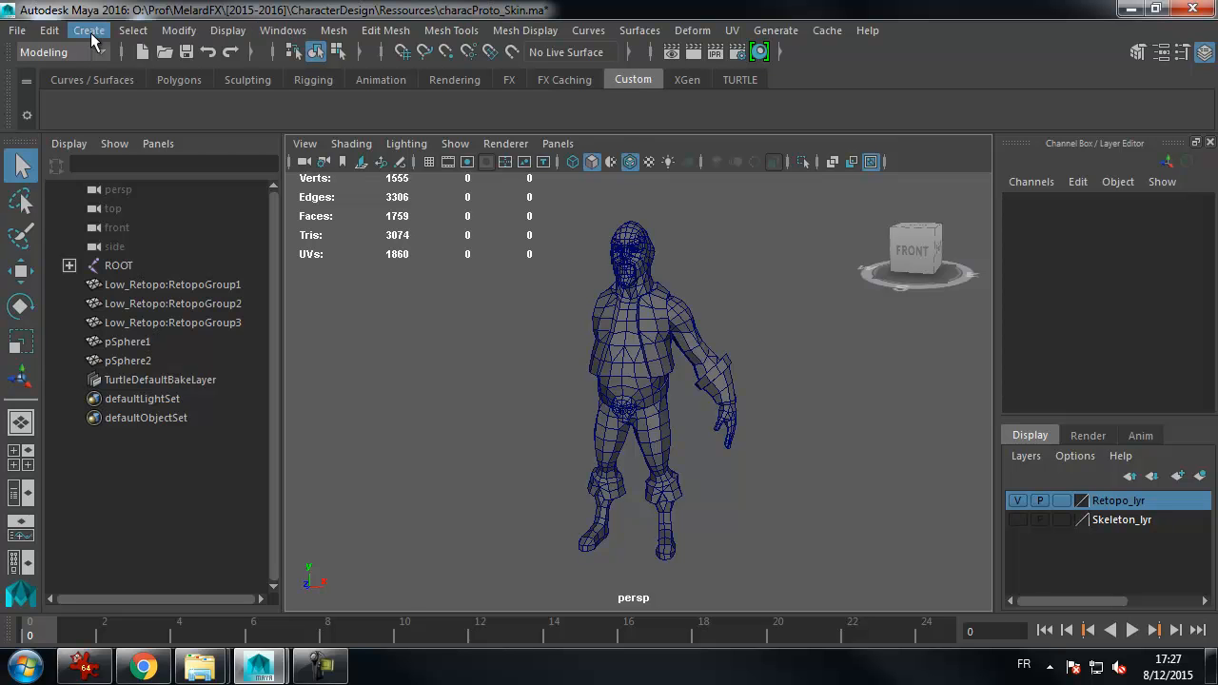
pyautogui.click(49, 30)
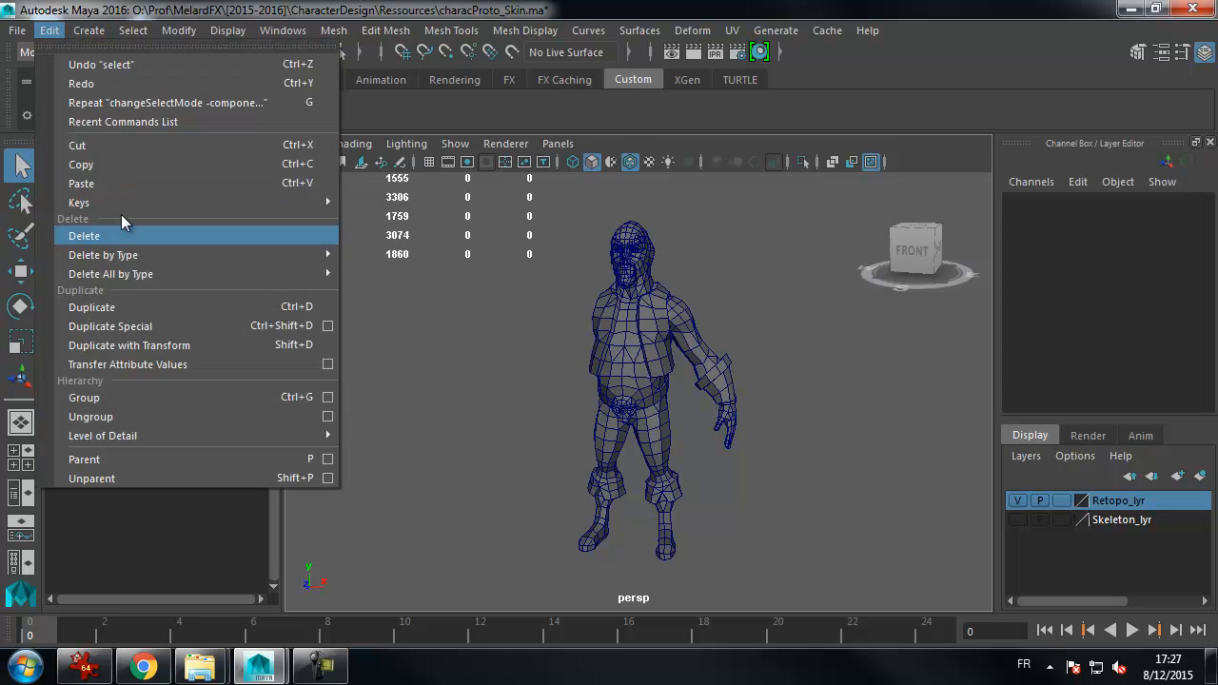
pyautogui.moveTo(301, 258)
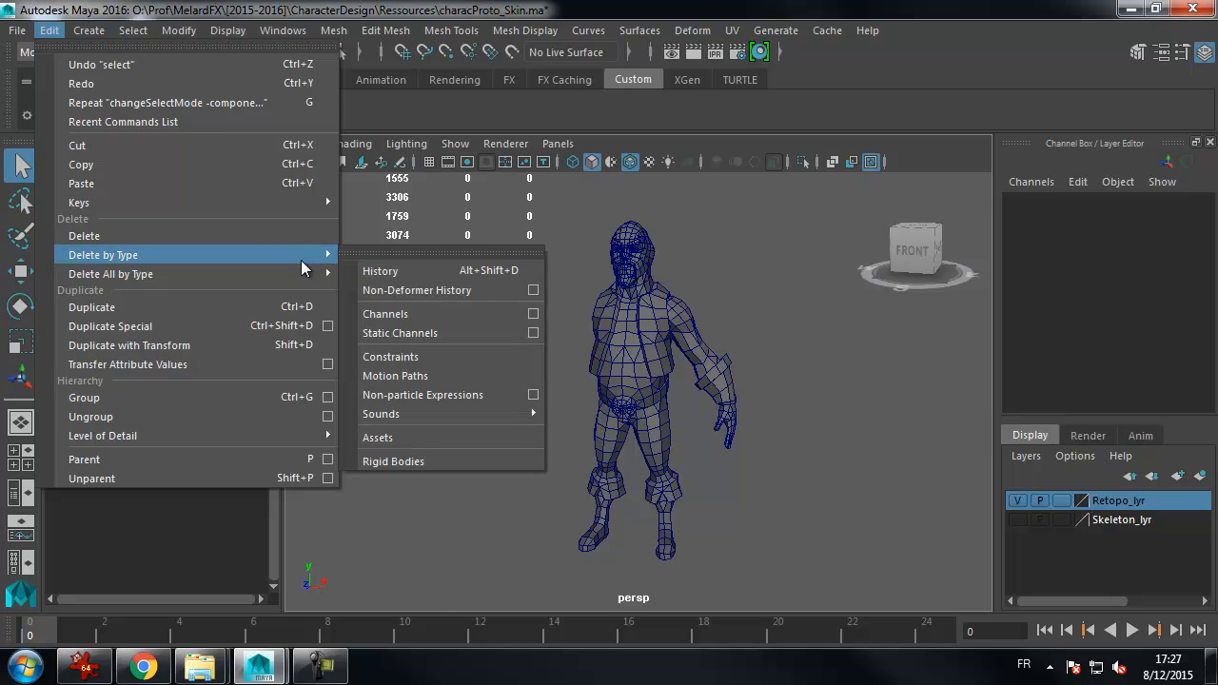
pyautogui.keyDown('ctrl'); pyautogui.keyDown('shift'); pyautogui.click(391, 274); pyautogui.keyUp('shift'); pyautogui.keyUp('ctrl')
pyautogui.click(322, 124)
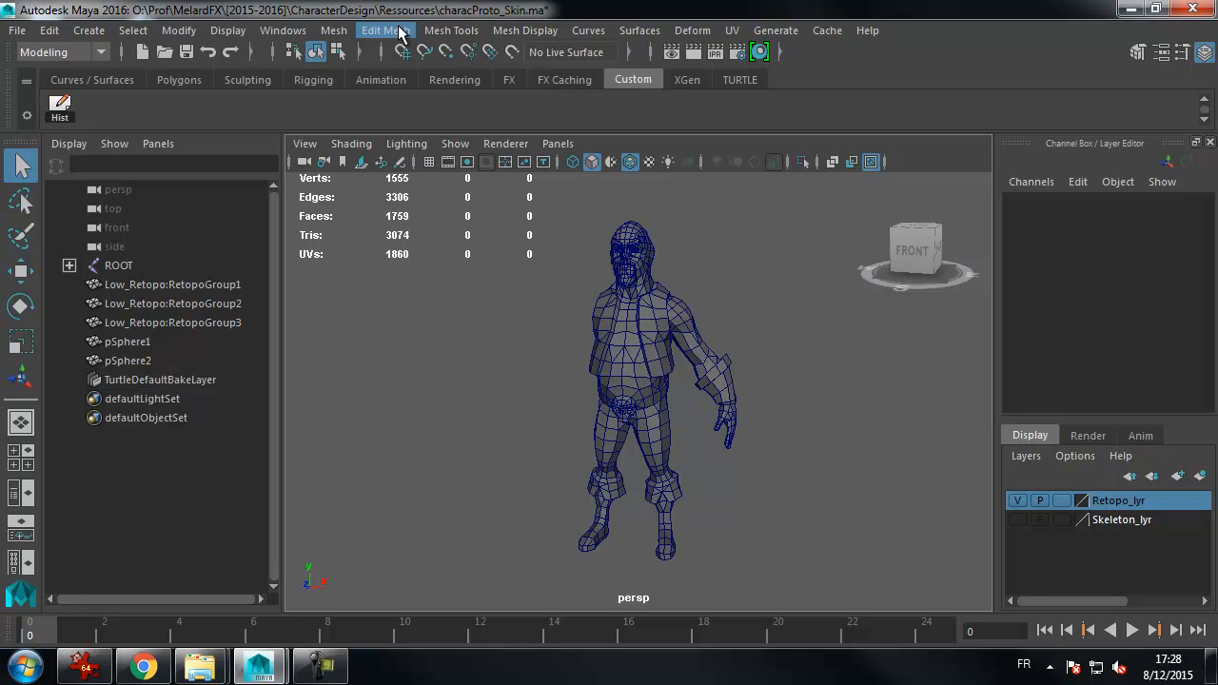
# - Add the Soften Edge, Unlock Normals and Harden Edge commands as shortcuts on the Custom shelf
pyautogui.click(639, 30)
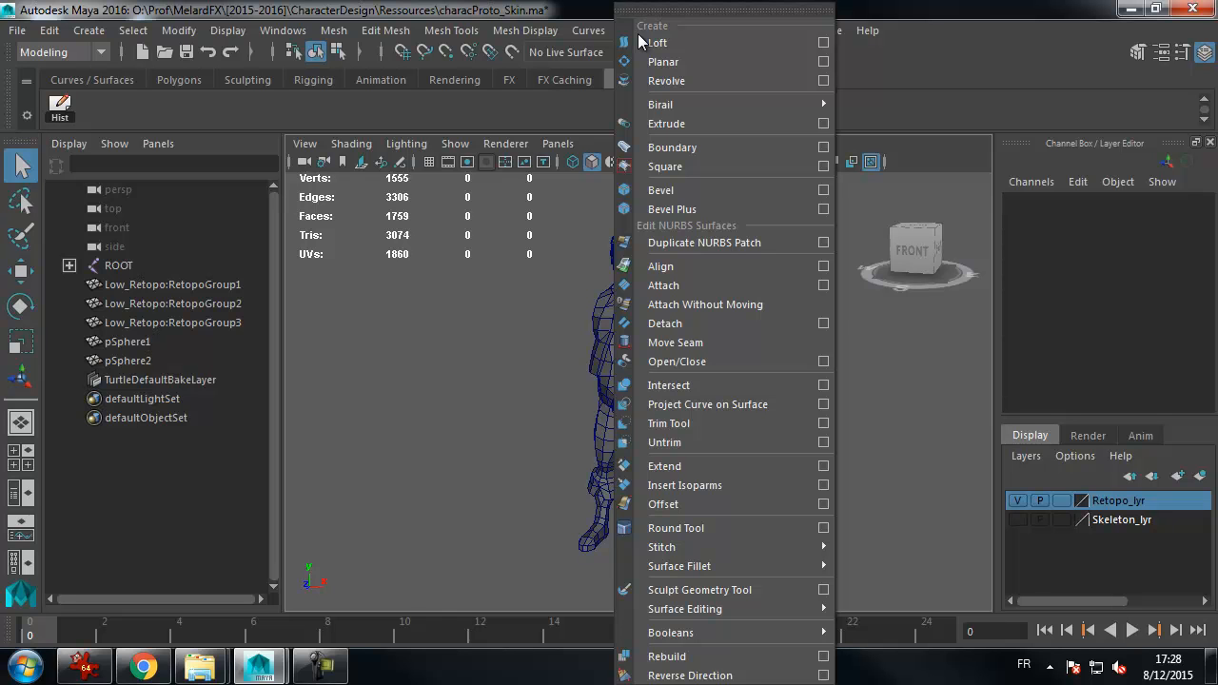
pyautogui.click(638, 12)
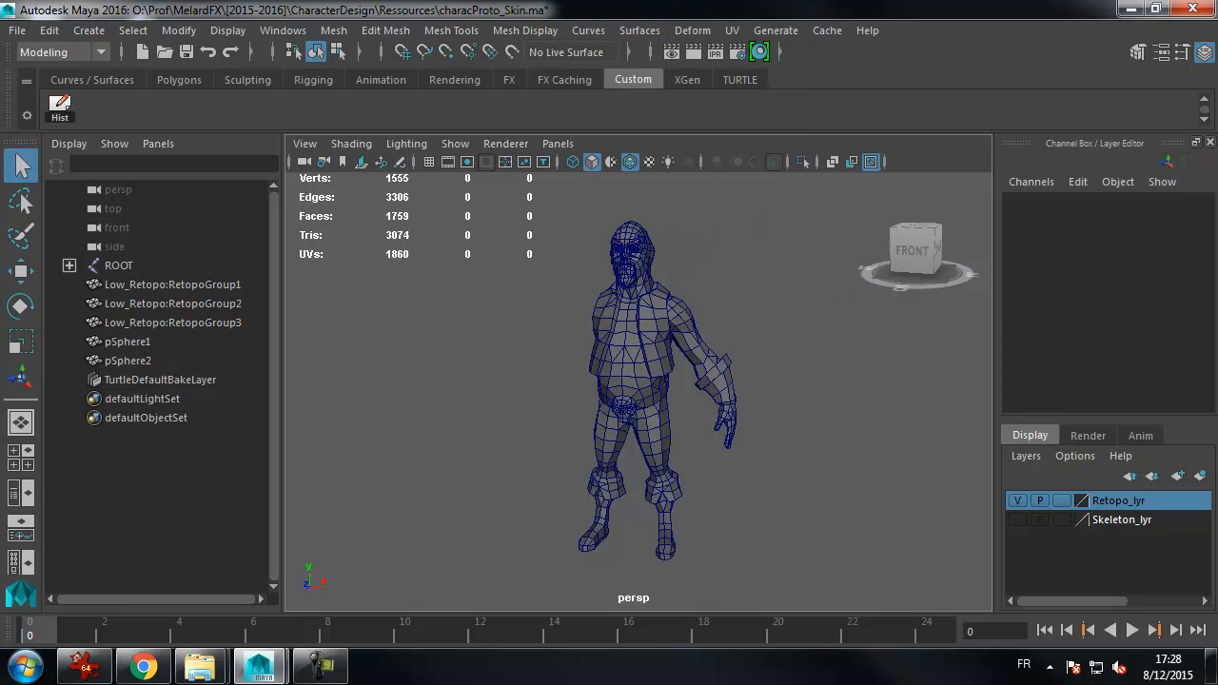
pyautogui.click(531, 31)
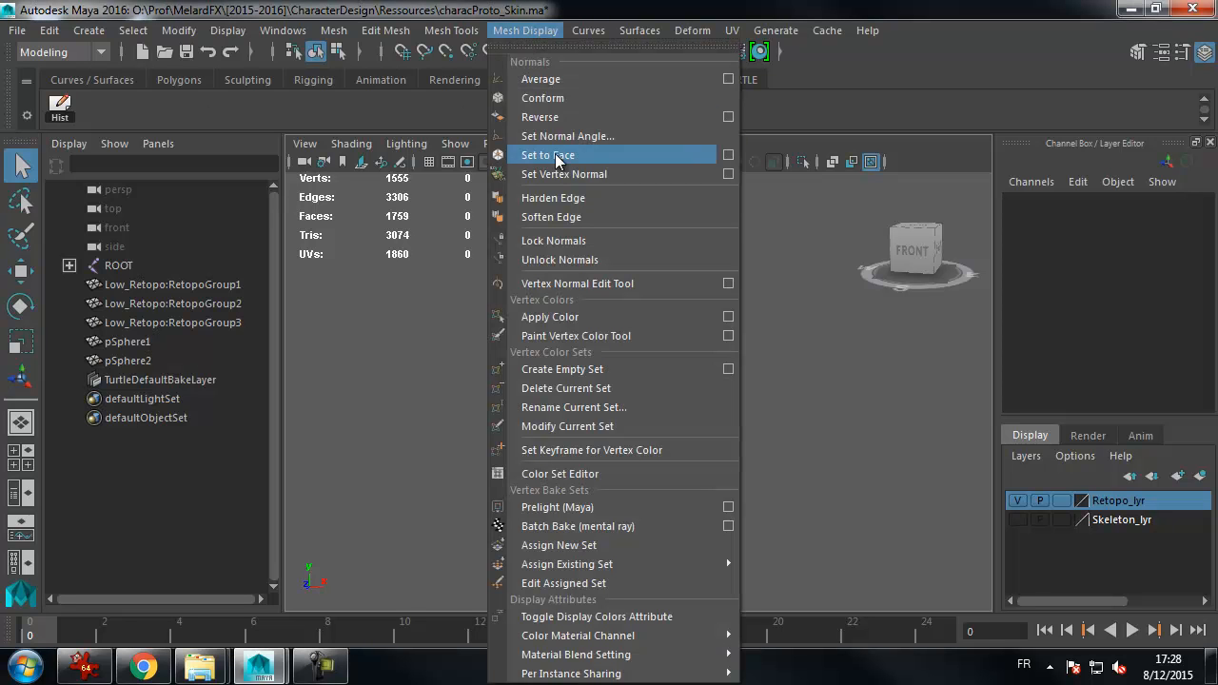
pyautogui.keyDown('ctrl'); pyautogui.keyDown('shift'); pyautogui.click(560, 219); pyautogui.keyUp('shift'); pyautogui.keyUp('ctrl')
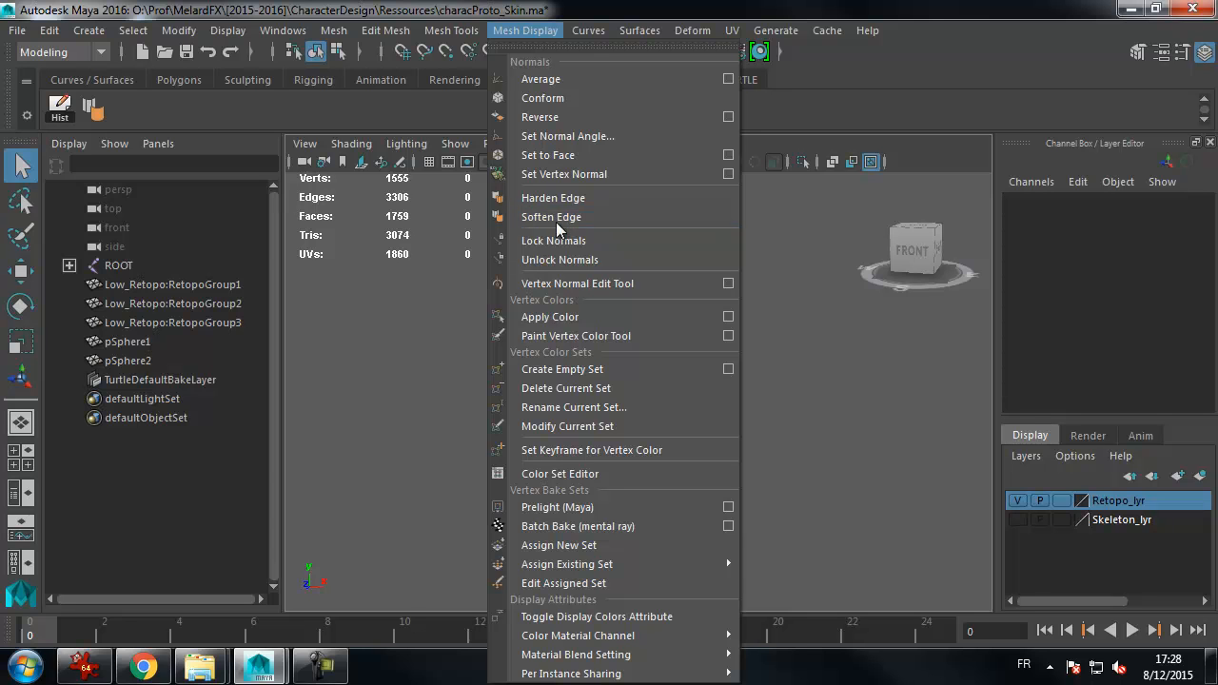
pyautogui.keyDown('ctrl'); pyautogui.keyDown('shift'); pyautogui.click(553, 259); pyautogui.keyUp('shift'); pyautogui.keyUp('ctrl')
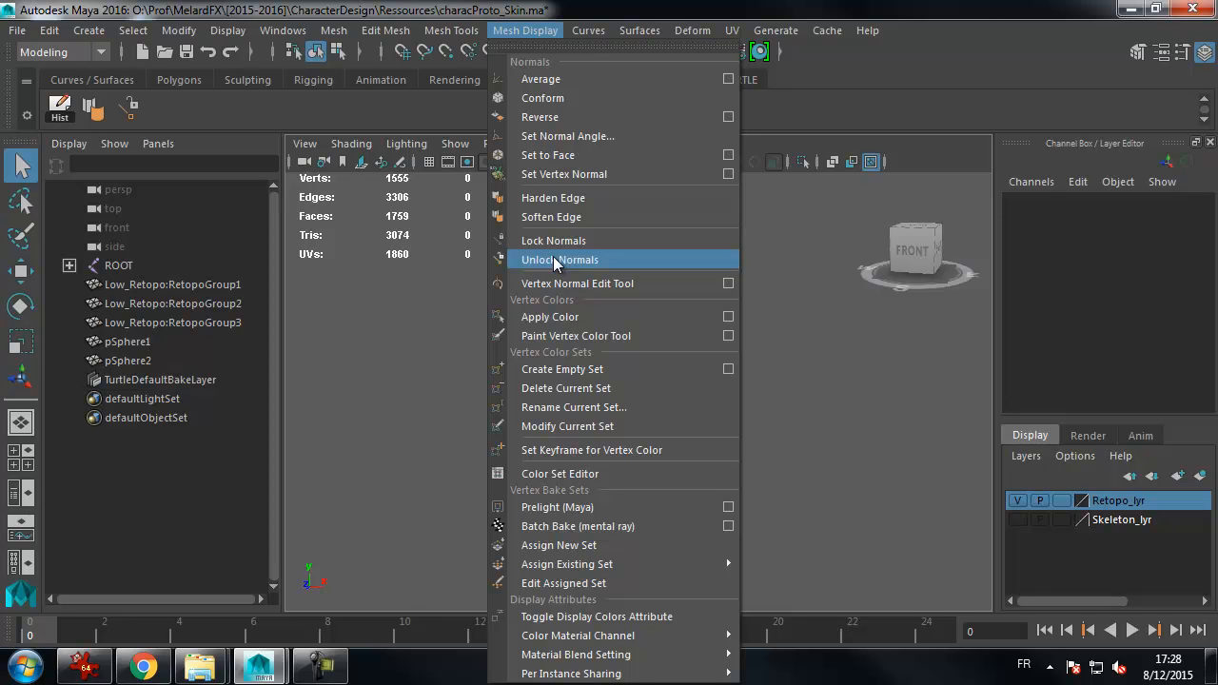
pyautogui.keyDown('ctrl'); pyautogui.keyDown('shift'); pyautogui.click(558, 204); pyautogui.keyUp('shift'); pyautogui.keyUp('ctrl')
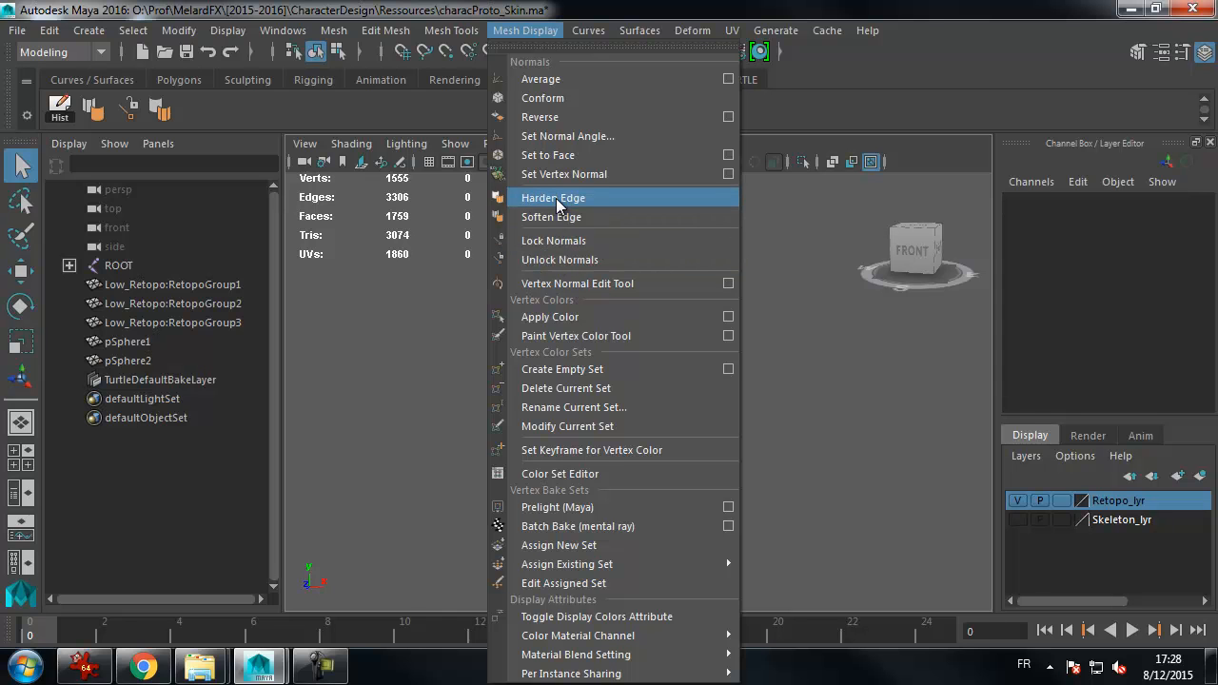
# - Check the Freeze Transformations options and add that command as a shortcut on the Custom shelf
pyautogui.click(58, 32)
pyautogui.click(53, 32)
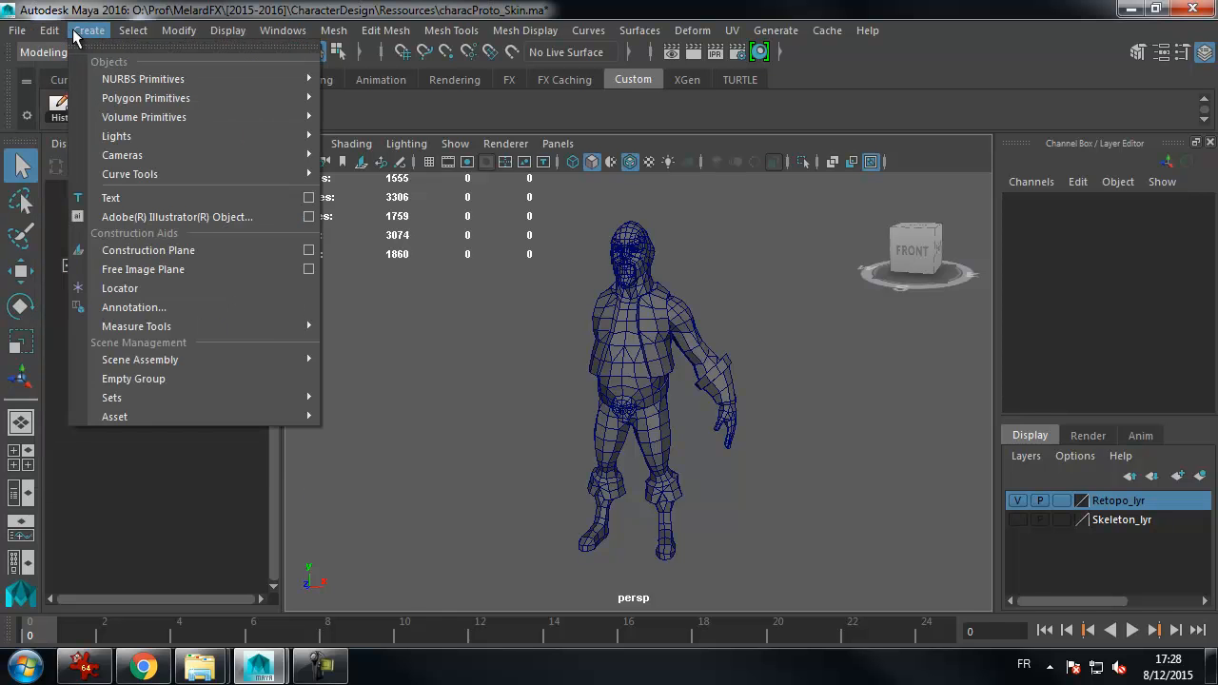
pyautogui.moveTo(183, 32)
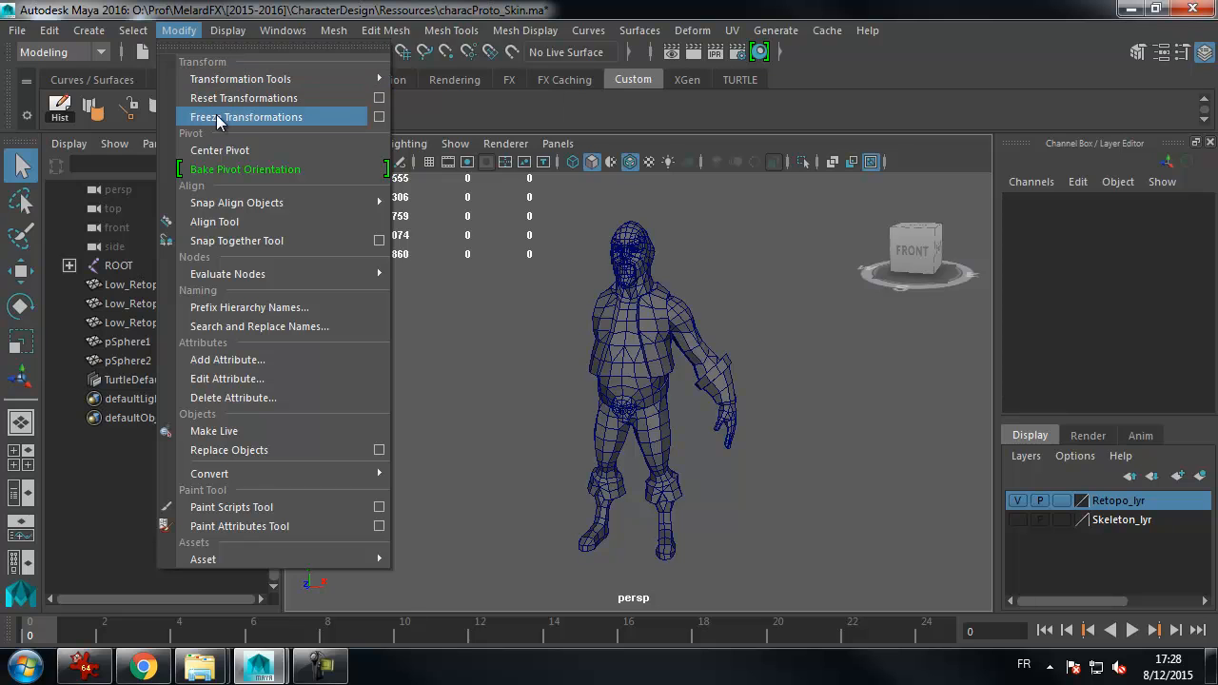
pyautogui.click(378, 118)
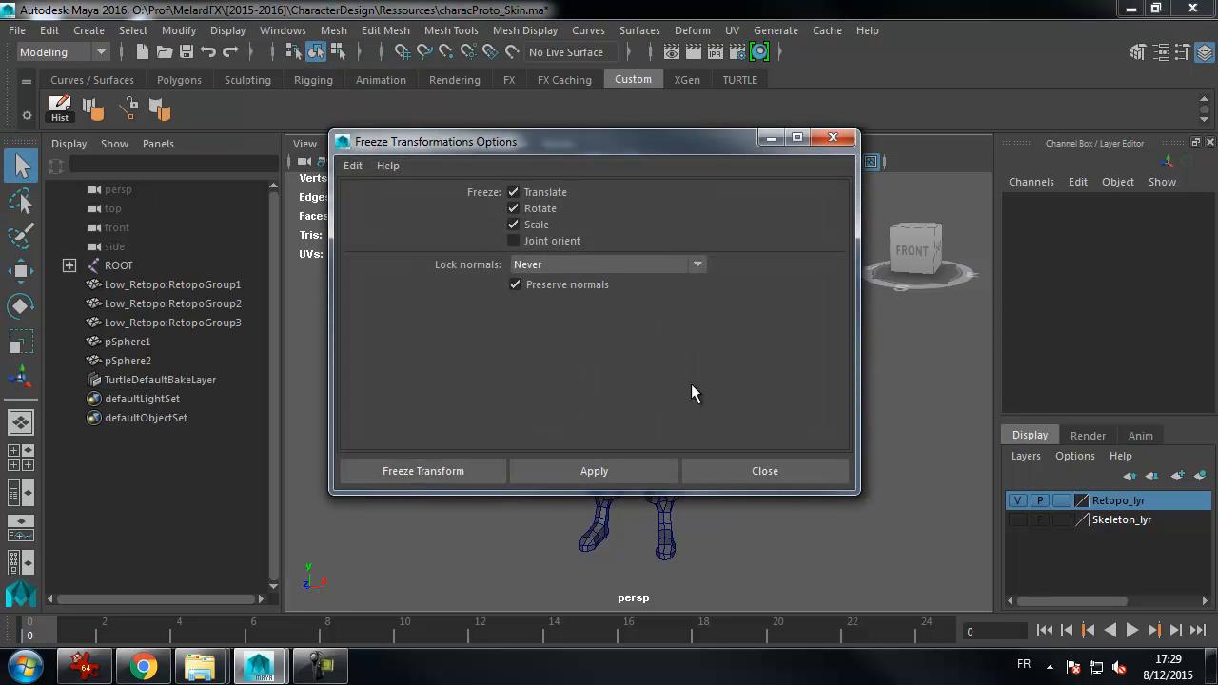
pyautogui.click(735, 473)
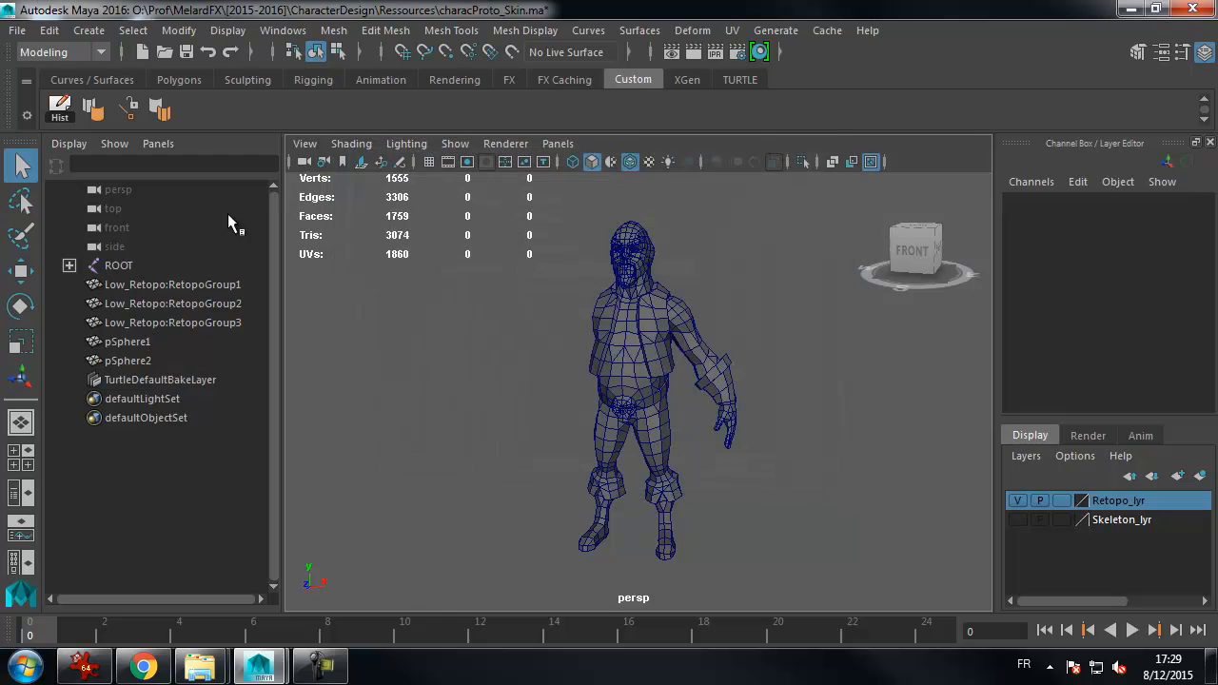
pyautogui.click(178, 31)
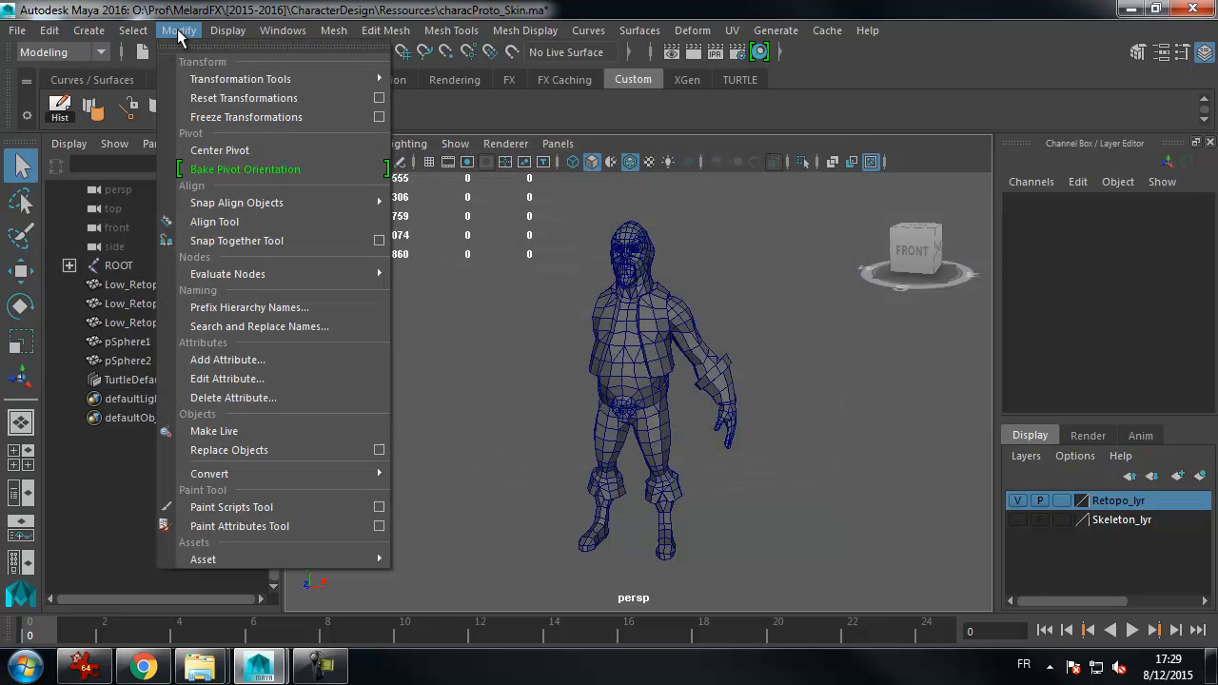
pyautogui.keyDown('ctrl'); pyautogui.keyDown('shift'); pyautogui.click(214, 117); pyautogui.keyUp('shift'); pyautogui.keyUp('ctrl')
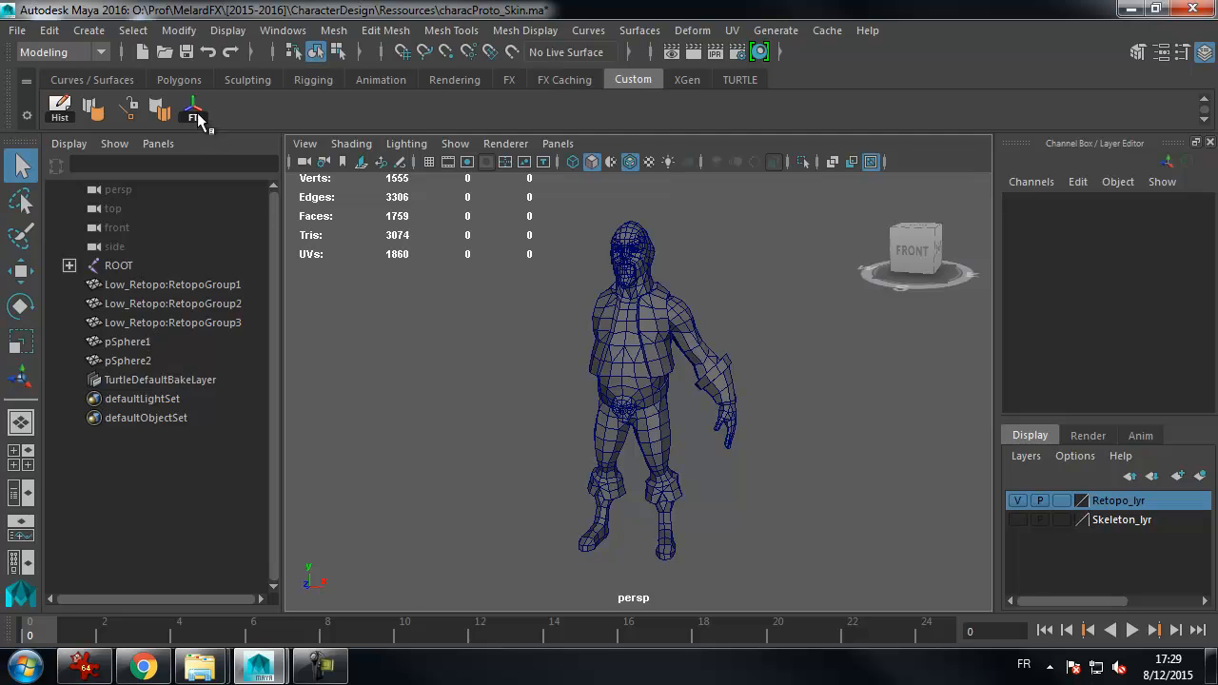
# - Reorder the Custom shelf shortcuts to Unlock Normals, Soften Edge, Delete History, Freeze Transformations and Harden Edge
pyautogui.moveTo(195, 115); pyautogui.dragTo(58, 119, button='middle')
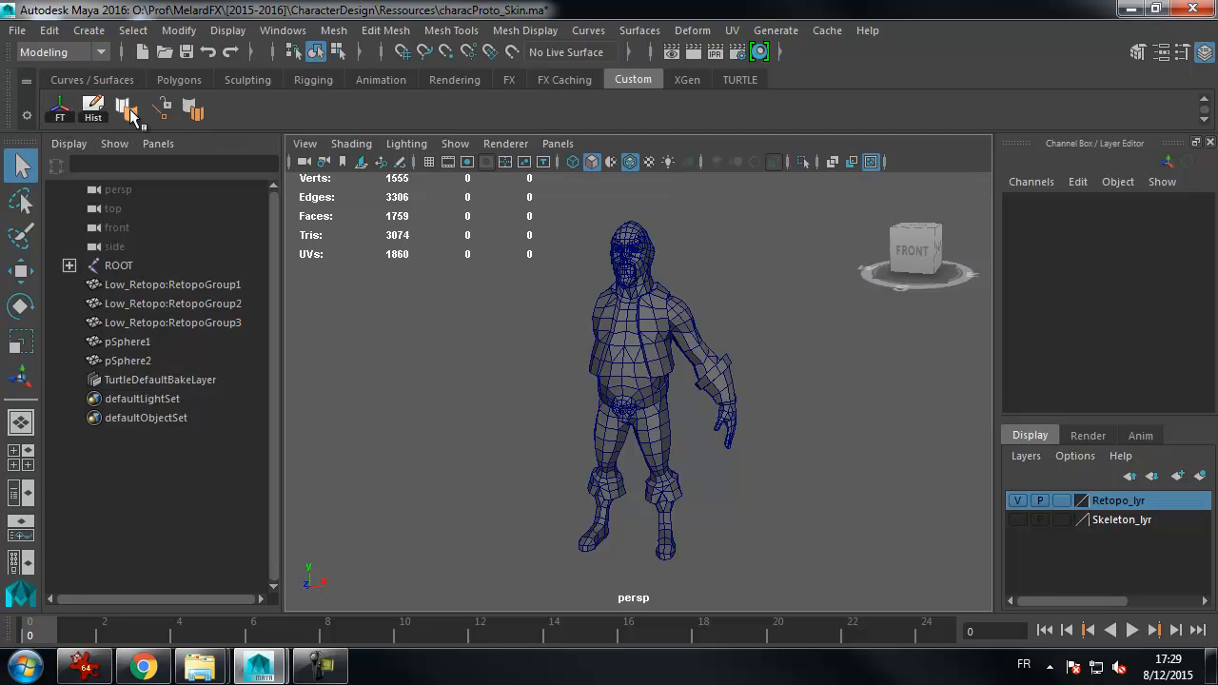
pyautogui.moveTo(167, 116); pyautogui.dragTo(55, 117, button='middle')
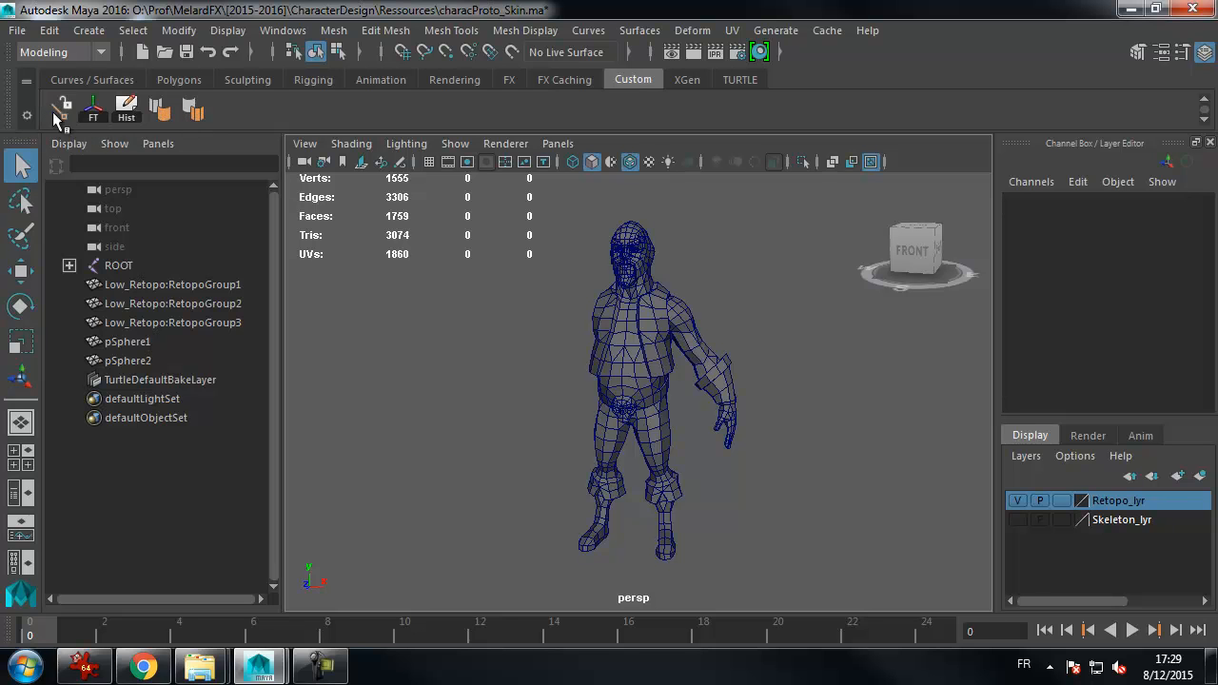
pyautogui.moveTo(160, 115); pyautogui.dragTo(58, 120, button='middle')
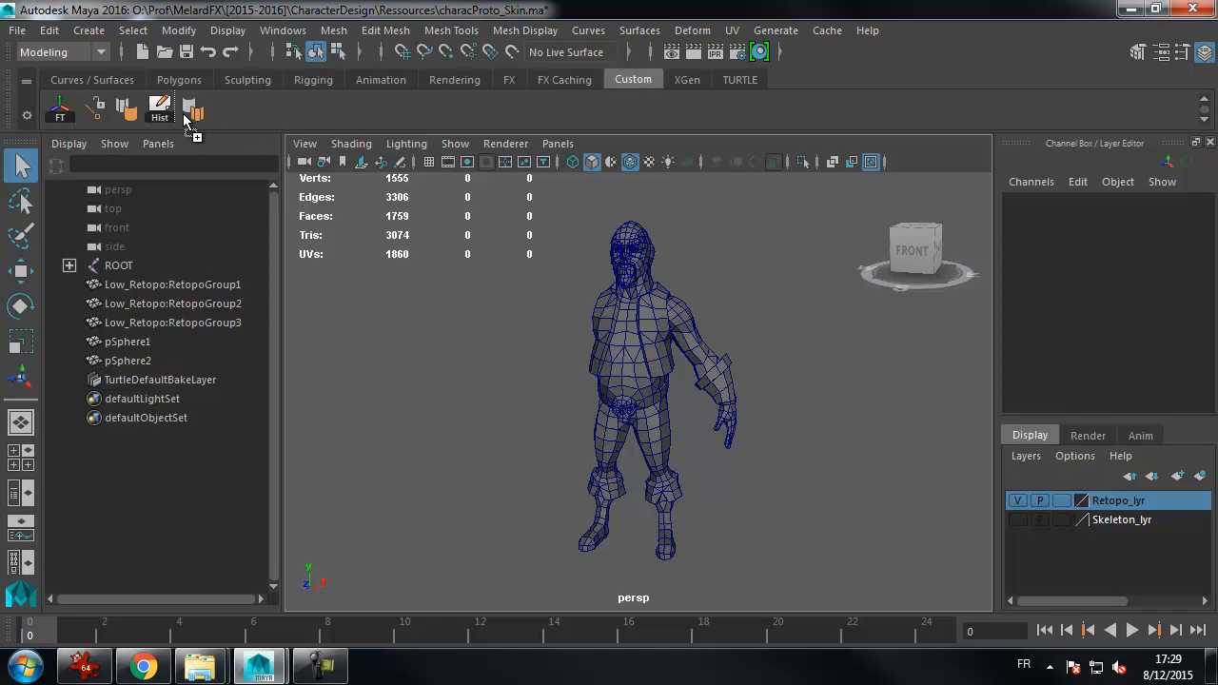
pyautogui.moveTo(183, 114); pyautogui.dragTo(184, 115, button='middle')
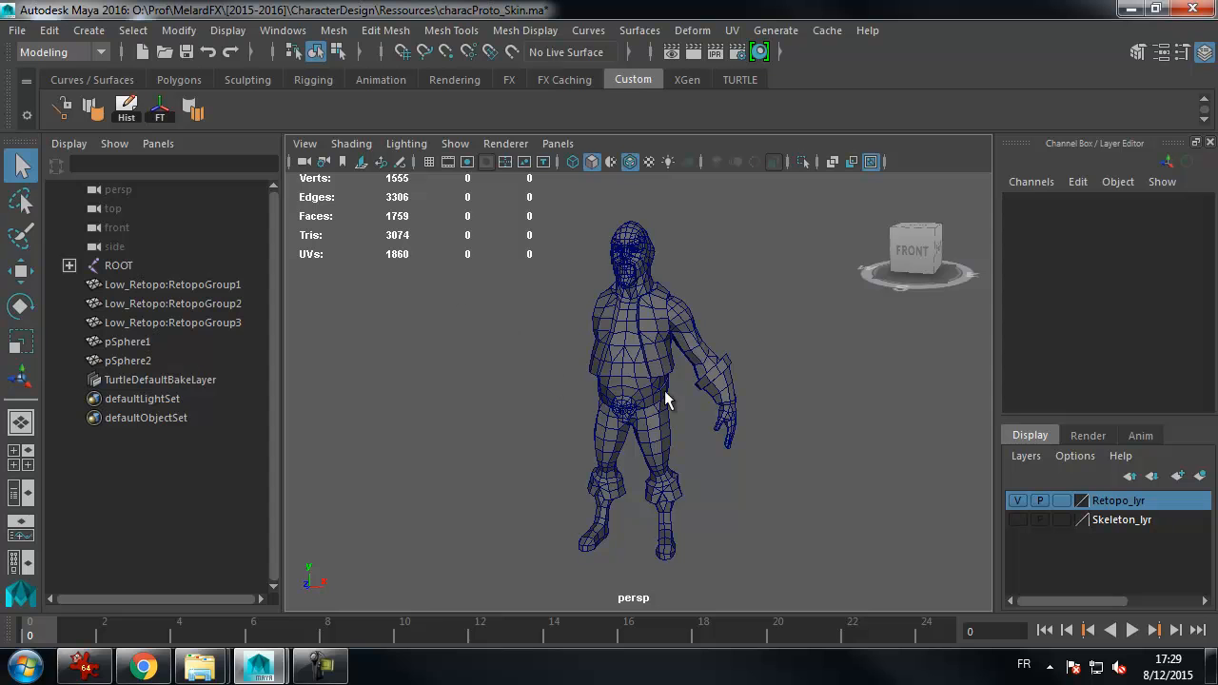
# - Select all three retopo meshes and both eye spheres and soften their edges
pyautogui.click(647, 326)
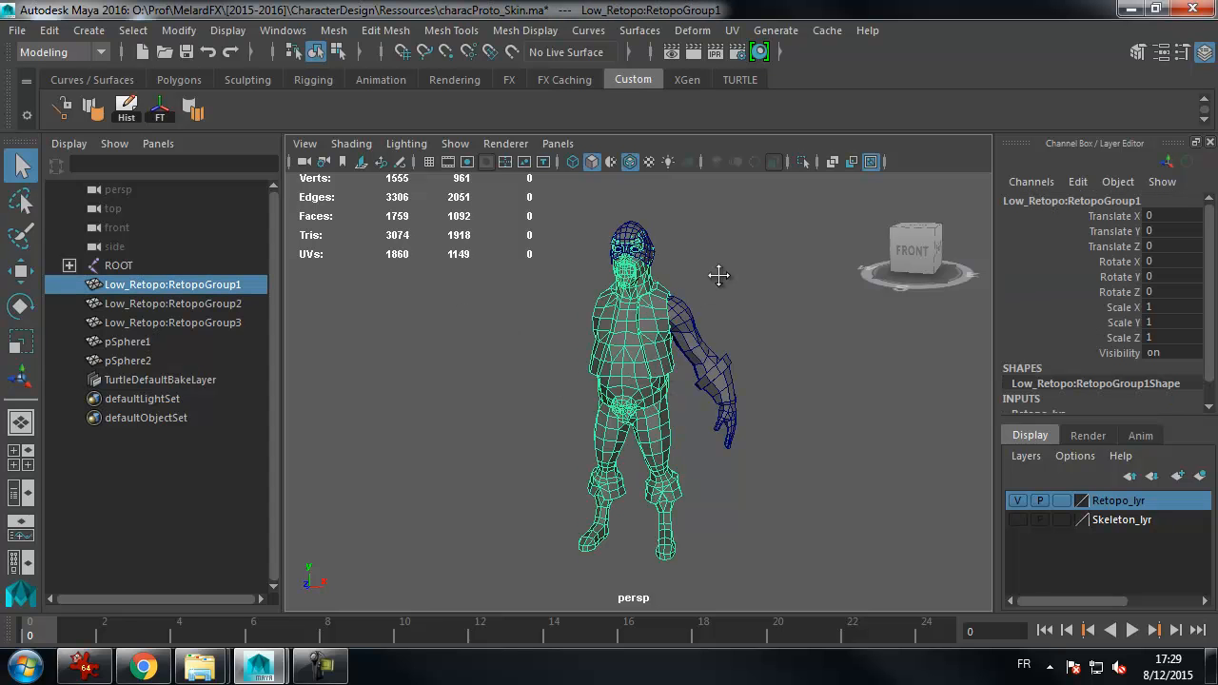
pyautogui.keyDown('alt'); pyautogui.moveTo(718, 276); pyautogui.dragTo(663, 266, button='middle'); pyautogui.keyUp('alt')
pyautogui.moveTo(744, 227); pyautogui.dragTo(540, 536)
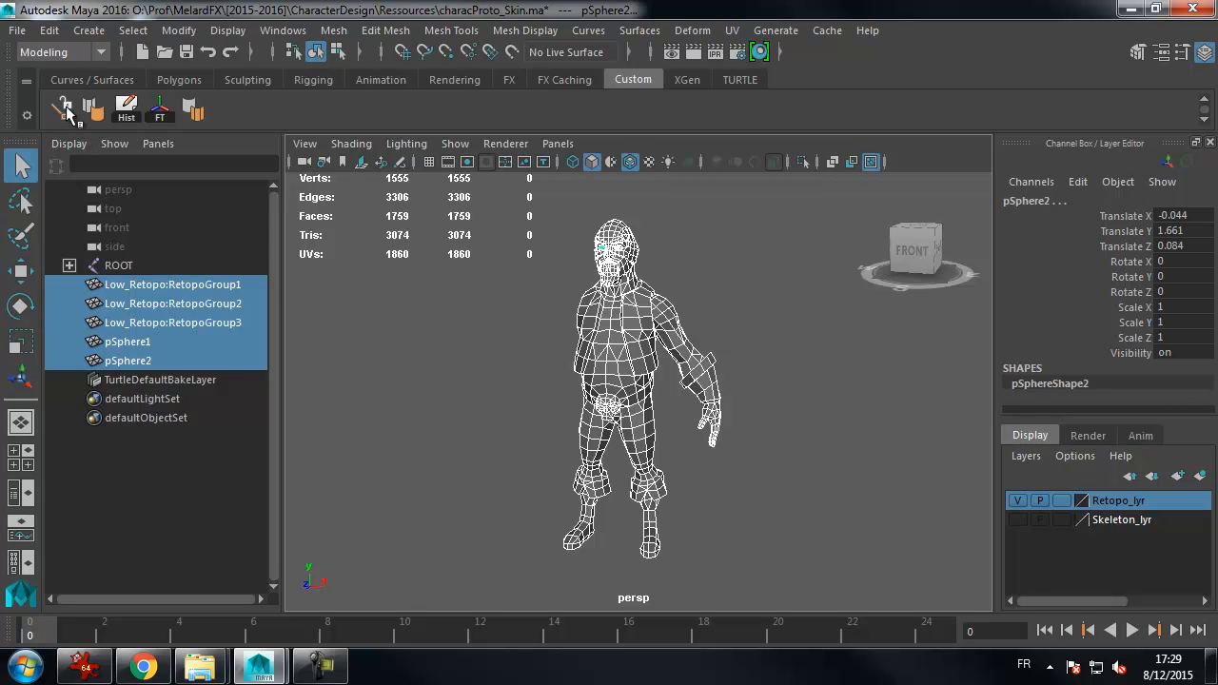
pyautogui.keyDown('alt'); pyautogui.moveTo(456, 261); pyautogui.dragTo(441, 272, button='middle'); pyautogui.keyUp('alt')
pyautogui.keyDown('alt'); pyautogui.moveTo(441, 272); pyautogui.dragTo(508, 265, button='right'); pyautogui.keyUp('alt')
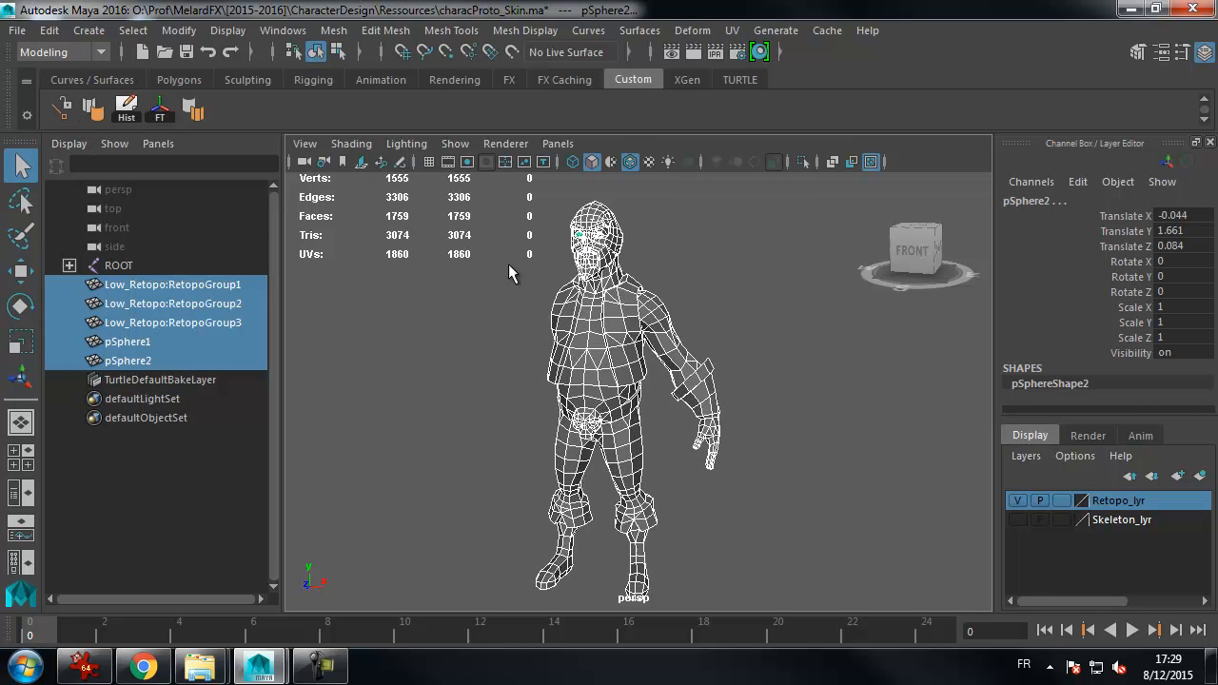
pyautogui.keyDown('alt'); pyautogui.moveTo(508, 273); pyautogui.dragTo(470, 273); pyautogui.keyUp('alt')
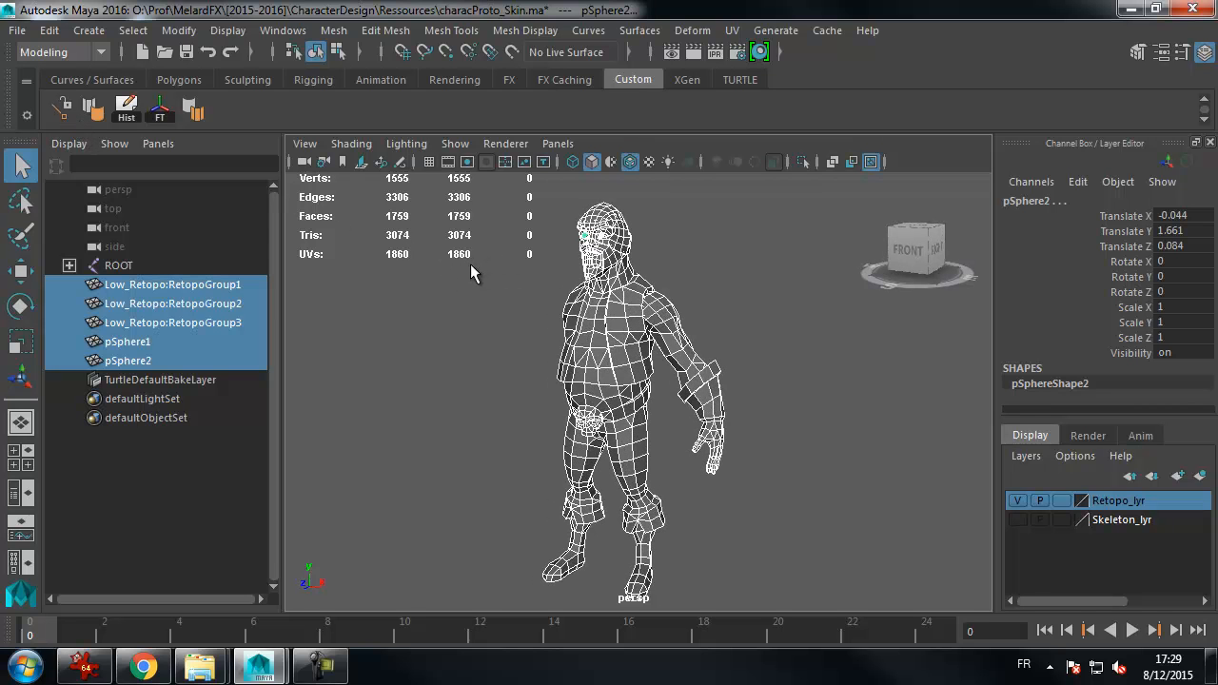
pyautogui.click(93, 112)
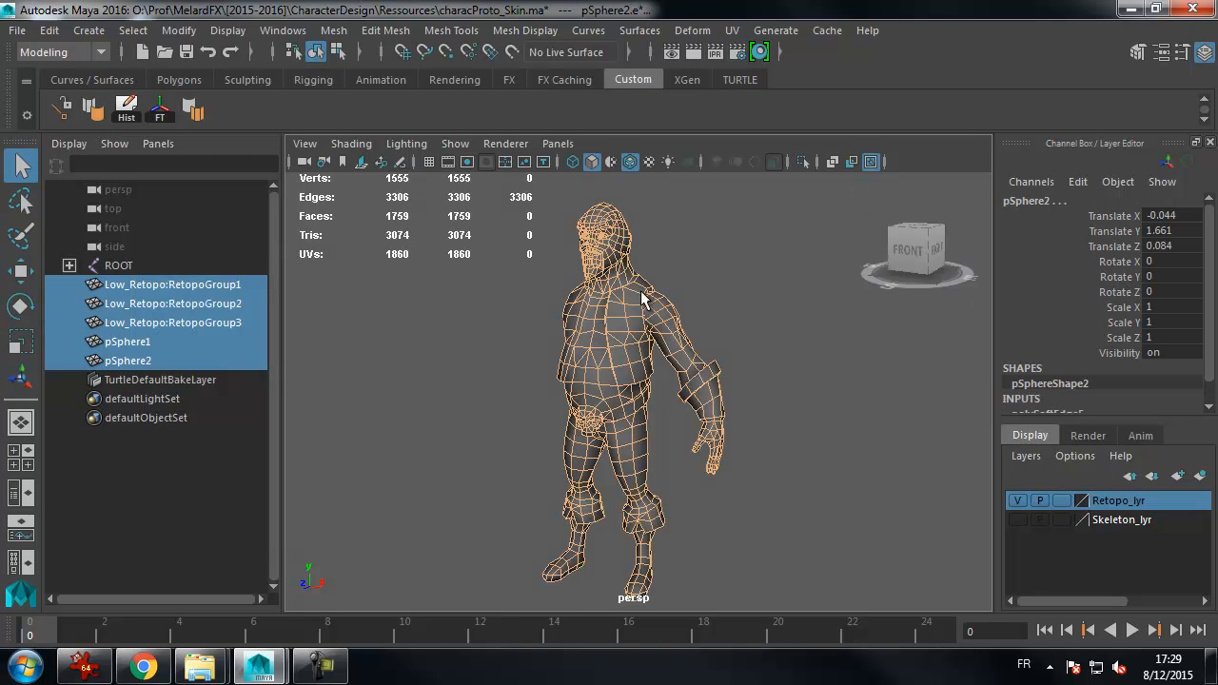
pyautogui.keyDown('alt'); pyautogui.moveTo(678, 272); pyautogui.dragTo(678, 257, button='middle'); pyautogui.keyUp('alt')
pyautogui.keyDown('alt'); pyautogui.moveTo(677, 257); pyautogui.dragTo(712, 259); pyautogui.keyUp('alt')
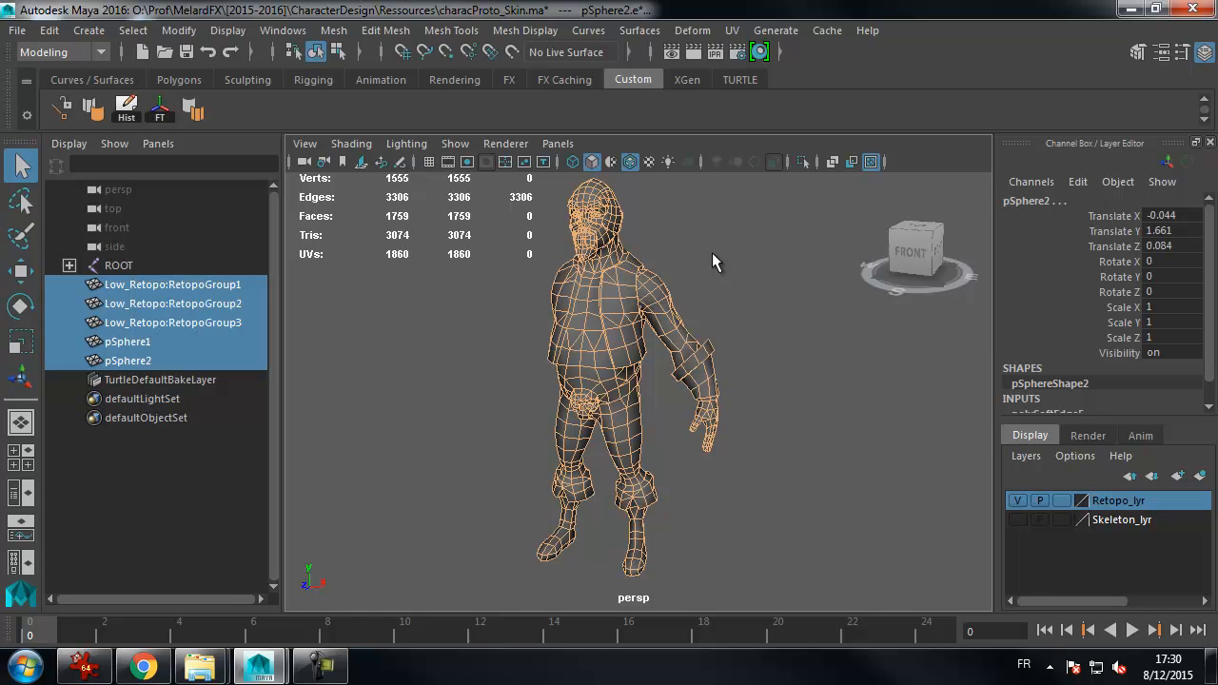
# - Return to object selection, delete the history of all selected meshes, freeze their transformations and clear the selection
pyautogui.press('F8')
pyautogui.press('F8')
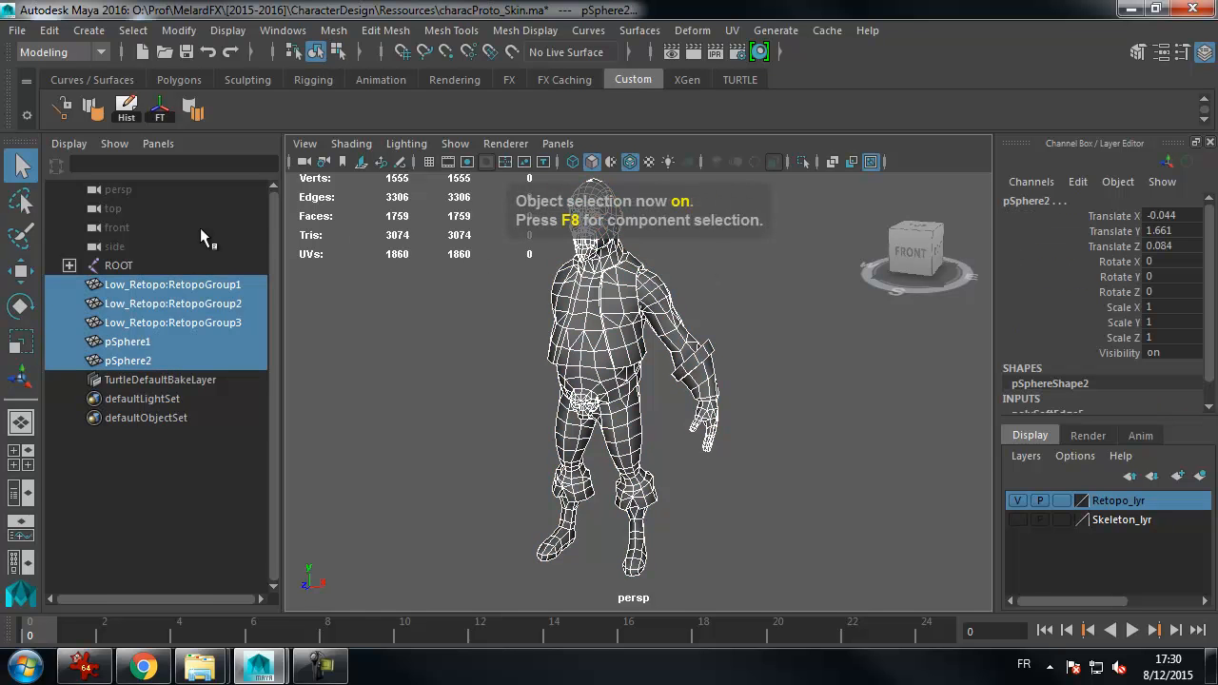
pyautogui.click(127, 111)
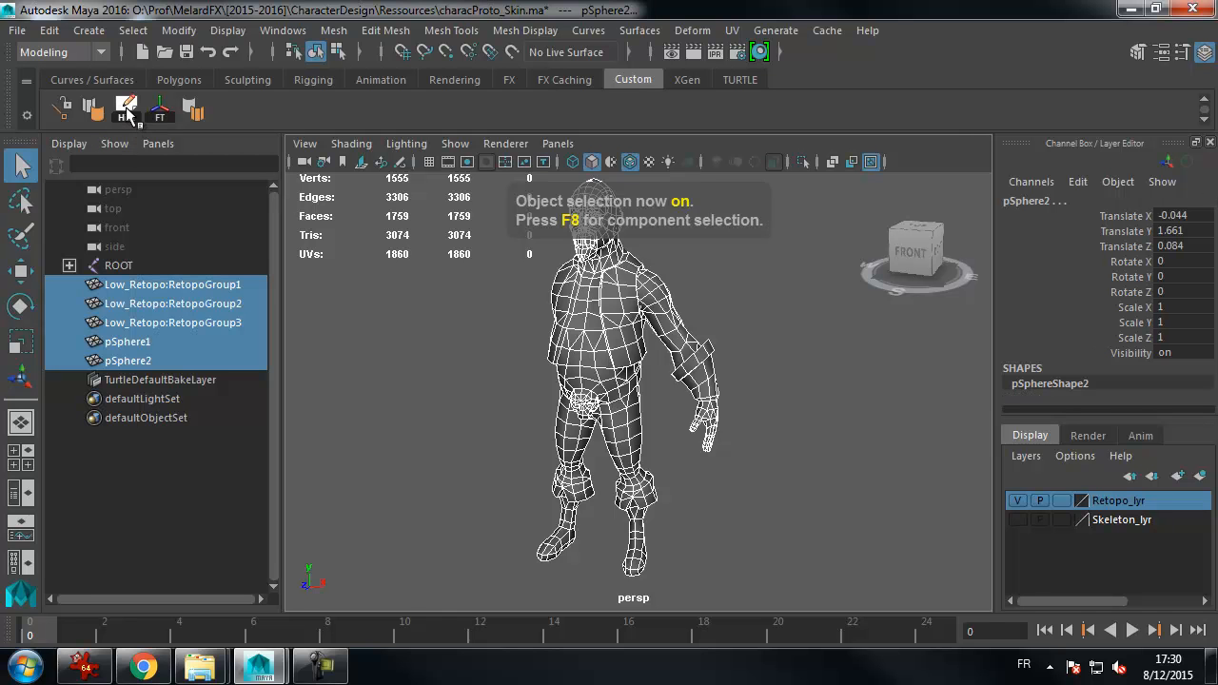
pyautogui.click(713, 234)
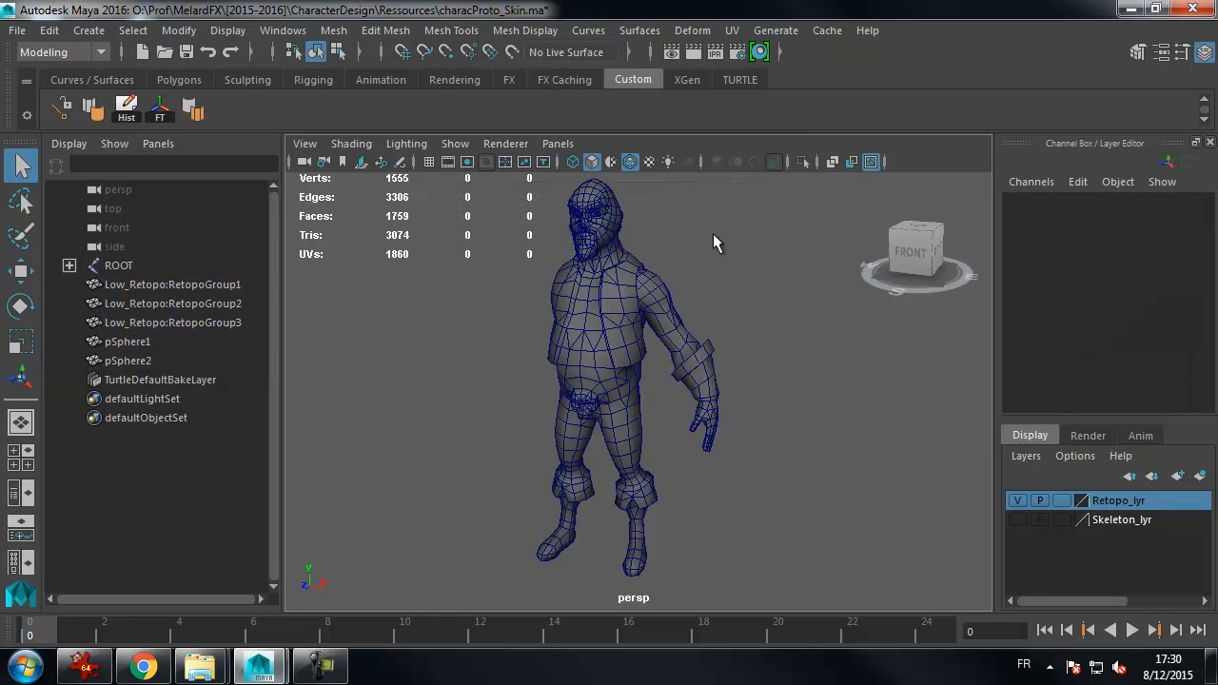
# - Examine the softened shading of the character's face and eyes from the front, and frame the whole body again
pyautogui.keyDown('alt'); pyautogui.moveTo(663, 261); pyautogui.dragTo(752, 240); pyautogui.keyUp('alt')
pyautogui.keyDown('alt'); pyautogui.moveTo(589, 250); pyautogui.dragTo(599, 295, button='middle'); pyautogui.keyUp('alt')
pyautogui.keyDown('alt'); pyautogui.moveTo(598, 277); pyautogui.dragTo(669, 272, button='right'); pyautogui.keyUp('alt')
pyautogui.keyDown('alt'); pyautogui.moveTo(635, 244); pyautogui.dragTo(653, 315, button='middle'); pyautogui.keyUp('alt')
pyautogui.keyDown('alt'); pyautogui.moveTo(575, 306); pyautogui.dragTo(756, 307, button='right'); pyautogui.keyUp('alt')
pyautogui.keyDown('alt'); pyautogui.moveTo(643, 302); pyautogui.dragTo(767, 311); pyautogui.keyUp('alt')
pyautogui.keyDown('alt'); pyautogui.moveTo(590, 288); pyautogui.dragTo(624, 357, button='middle'); pyautogui.keyUp('alt')
pyautogui.keyDown('alt'); pyautogui.moveTo(681, 377); pyautogui.dragTo(891, 387, button='right'); pyautogui.keyUp('alt')
pyautogui.keyDown('alt'); pyautogui.moveTo(892, 393); pyautogui.dragTo(825, 377); pyautogui.keyUp('alt')
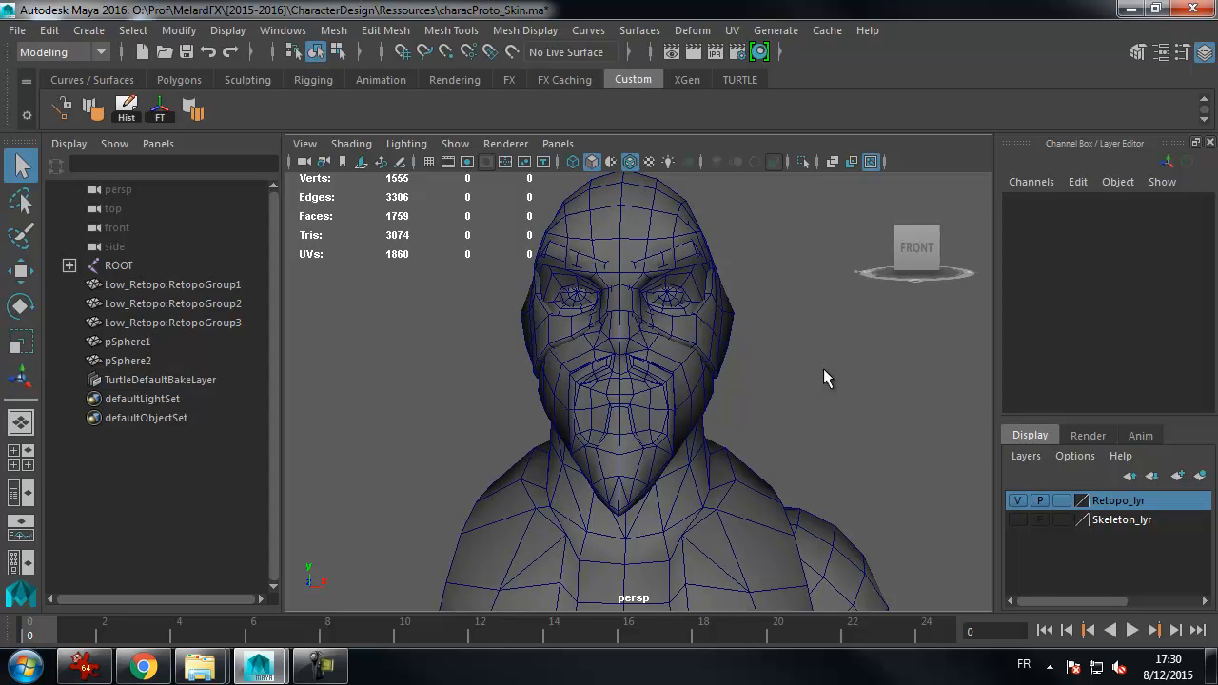
pyautogui.press('f')
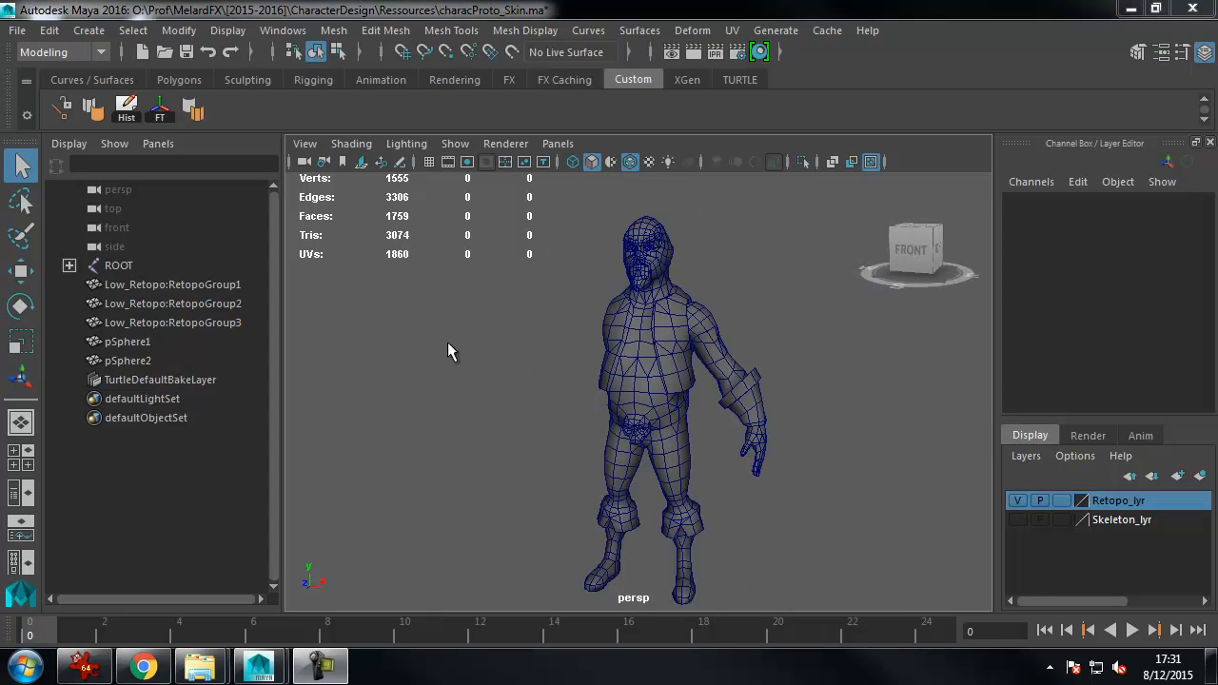
# - Open the UV Editor with all the character and eye meshes selected, and widen its window beside the model
pyautogui.keyDown('alt'); pyautogui.moveTo(700, 253); pyautogui.dragTo(666, 298); pyautogui.keyUp('alt')
pyautogui.moveTo(657, 205); pyautogui.dragTo(842, 559)
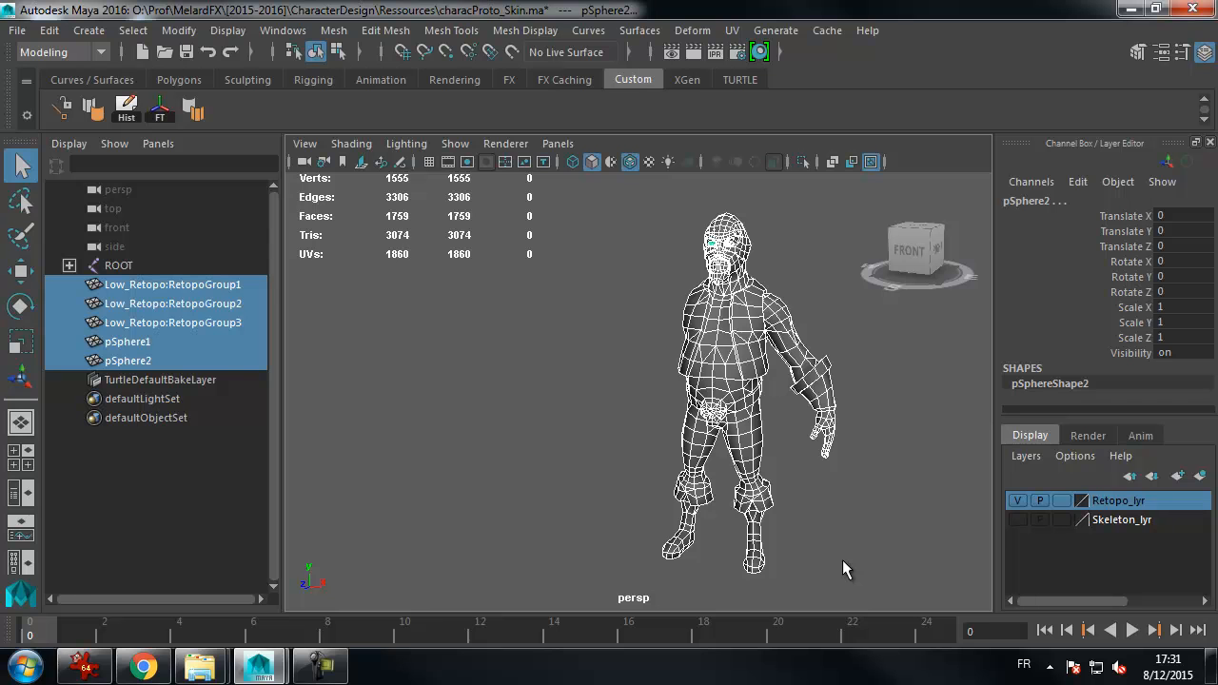
pyautogui.click(283, 29)
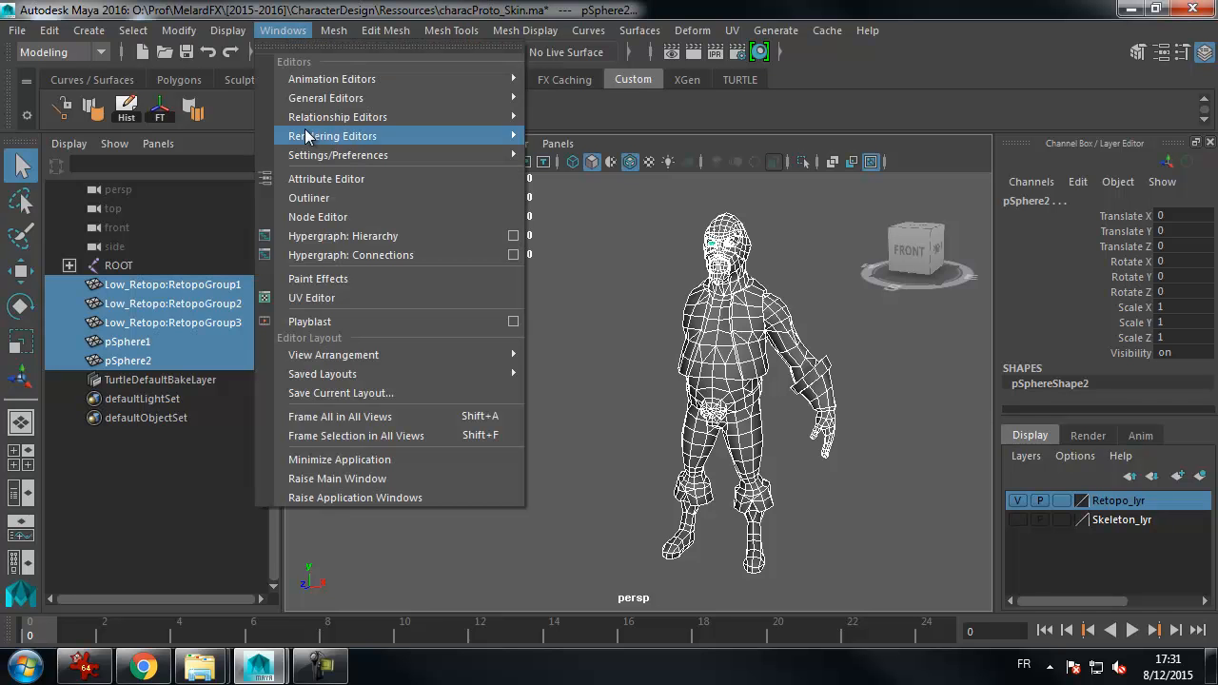
pyautogui.click(314, 296)
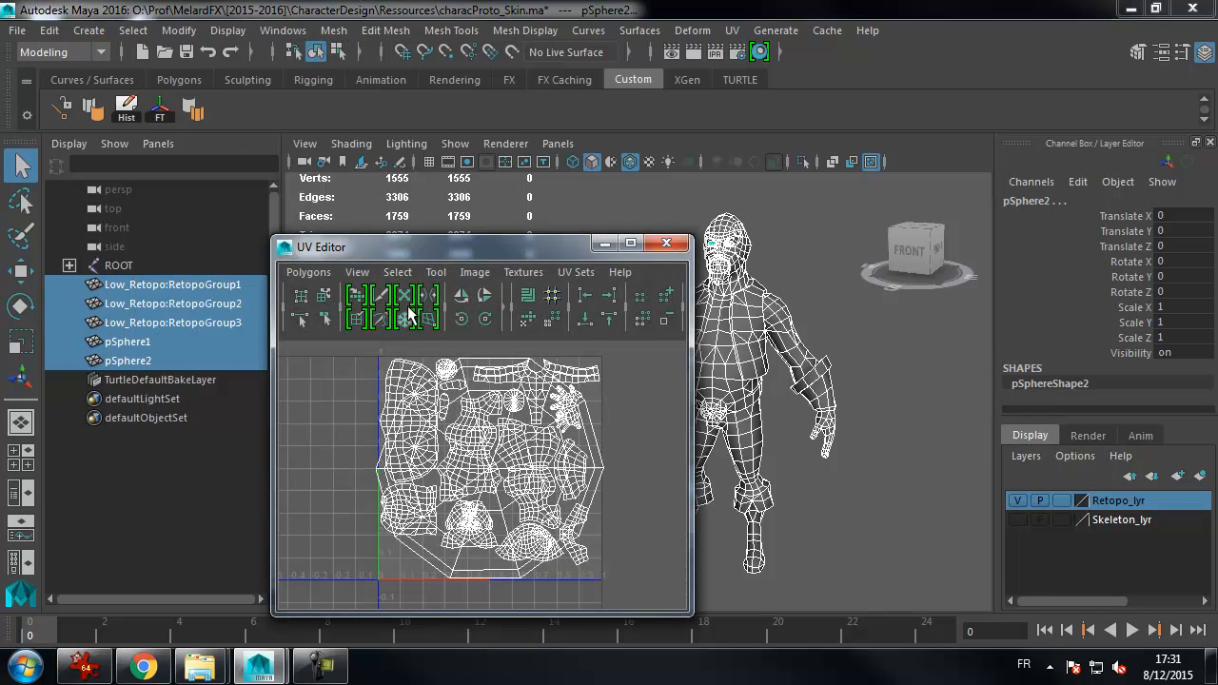
pyautogui.scroll(-2, 418, 399)
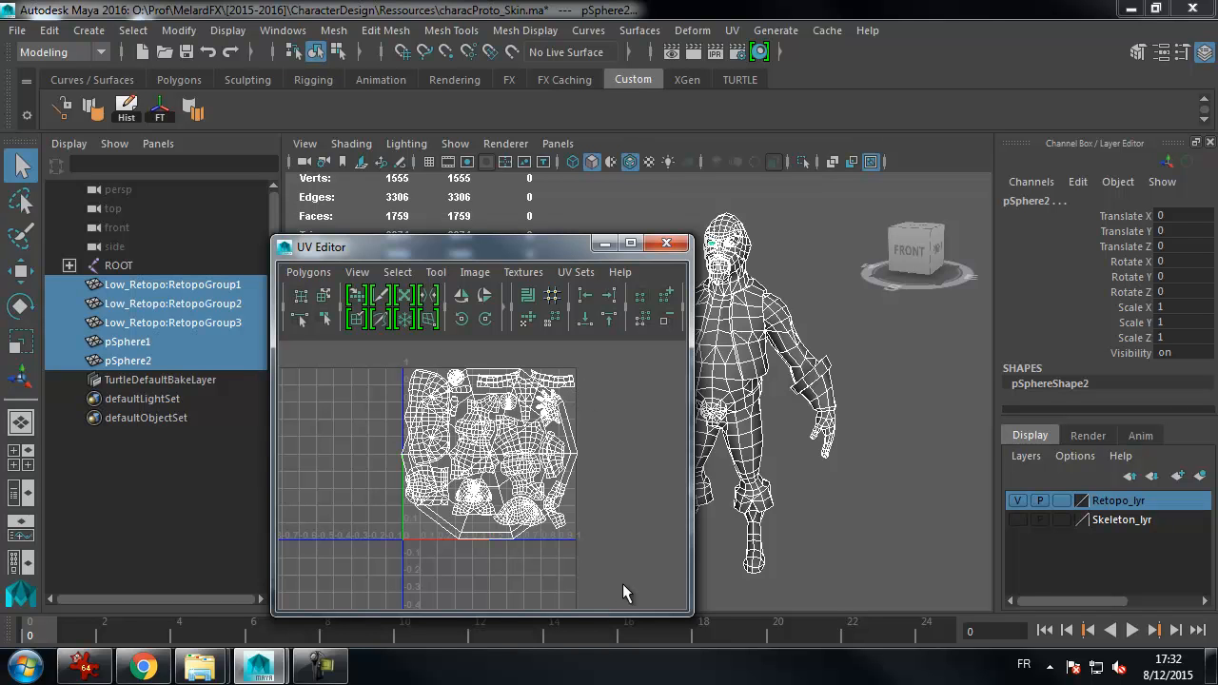
pyautogui.moveTo(571, 256); pyautogui.dragTo(411, 268)
pyautogui.scroll(4, 670, 298)
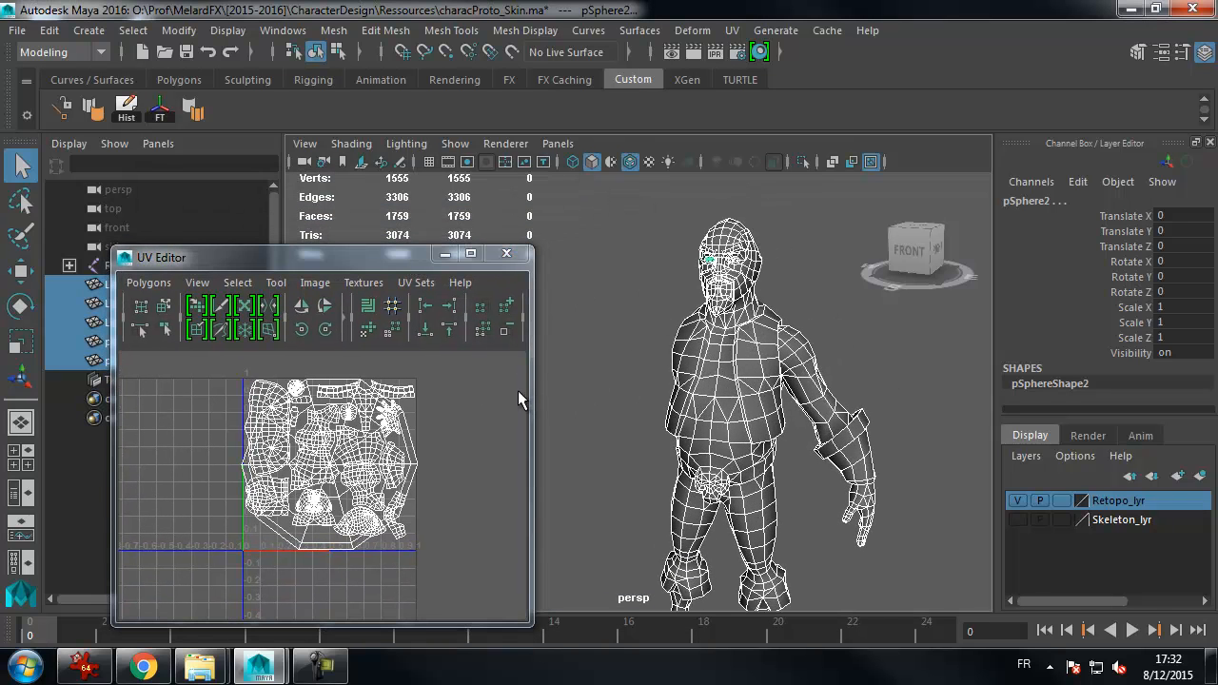
pyautogui.moveTo(536, 398); pyautogui.dragTo(704, 398)
# - Try the checkered tile display in the UV Editor together with textured shading in the viewport
pyautogui.click(619, 328)
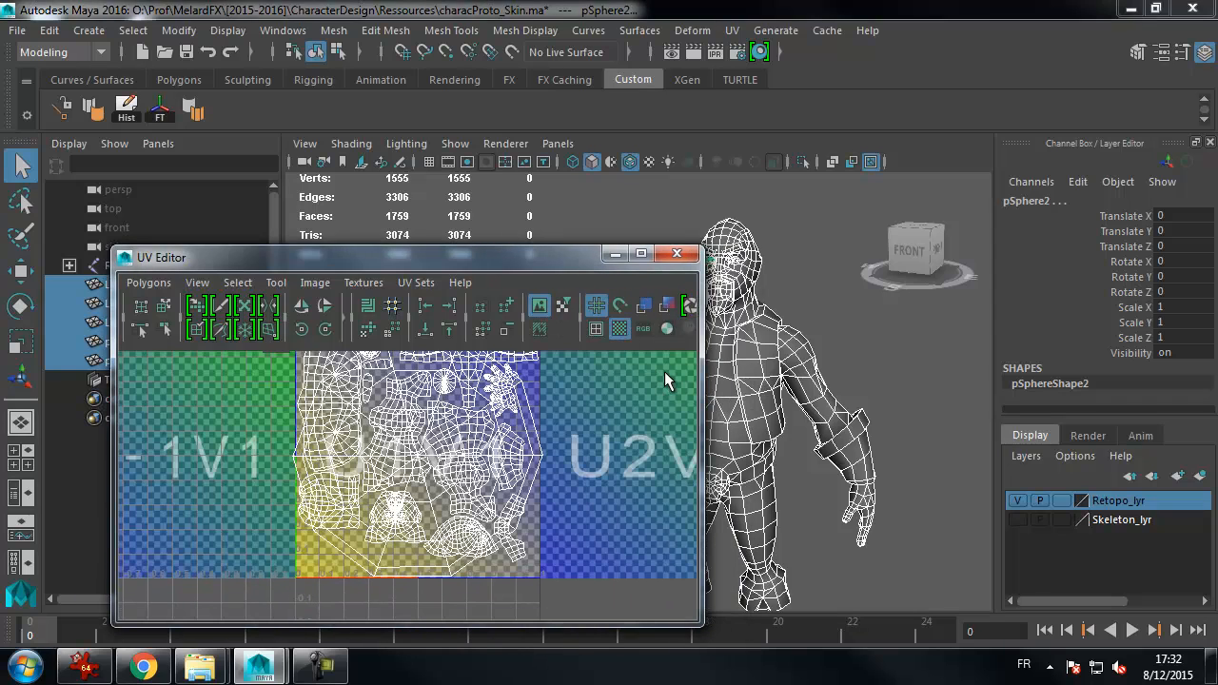
pyautogui.press('6')
pyautogui.press('5')
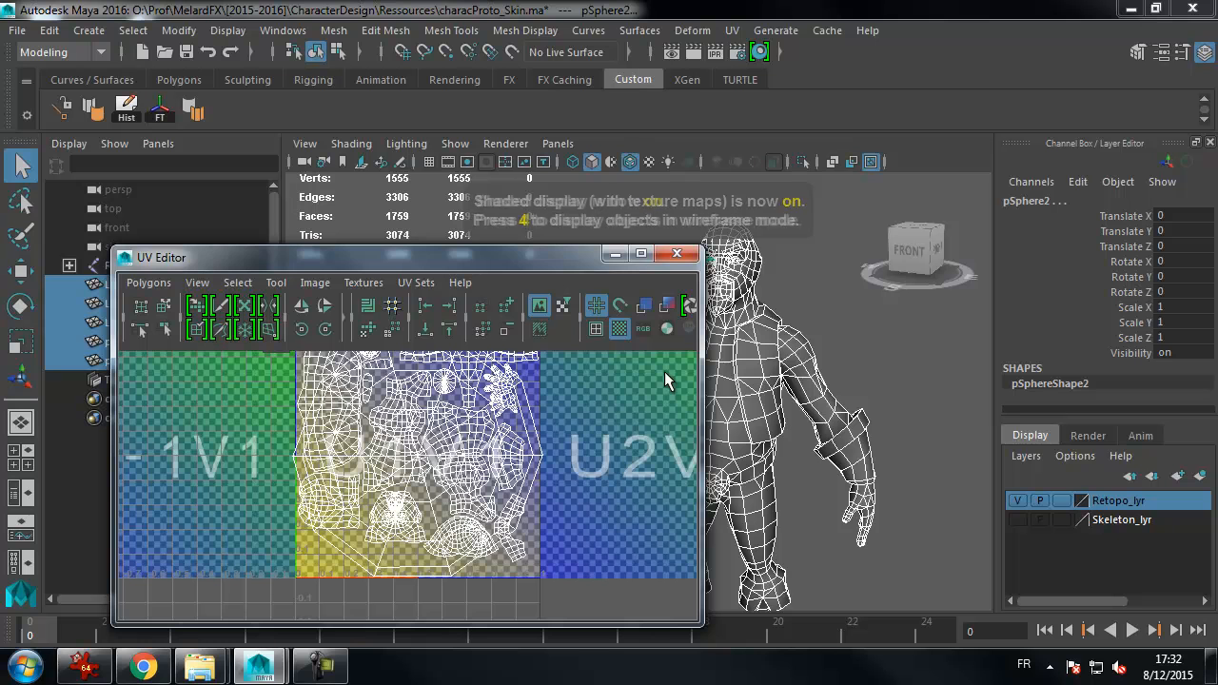
pyautogui.click(619, 329)
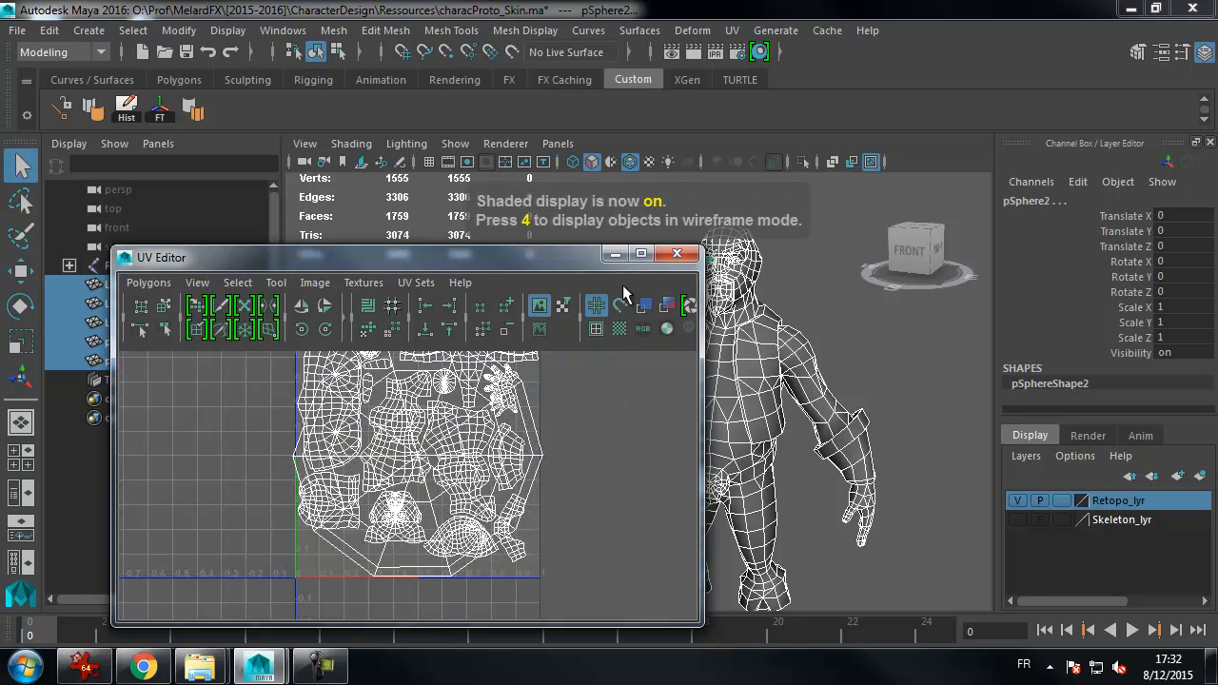
# - Close the UV Editor and clear the selection of character and eye meshes
pyautogui.moveTo(571, 264); pyautogui.dragTo(549, 239)
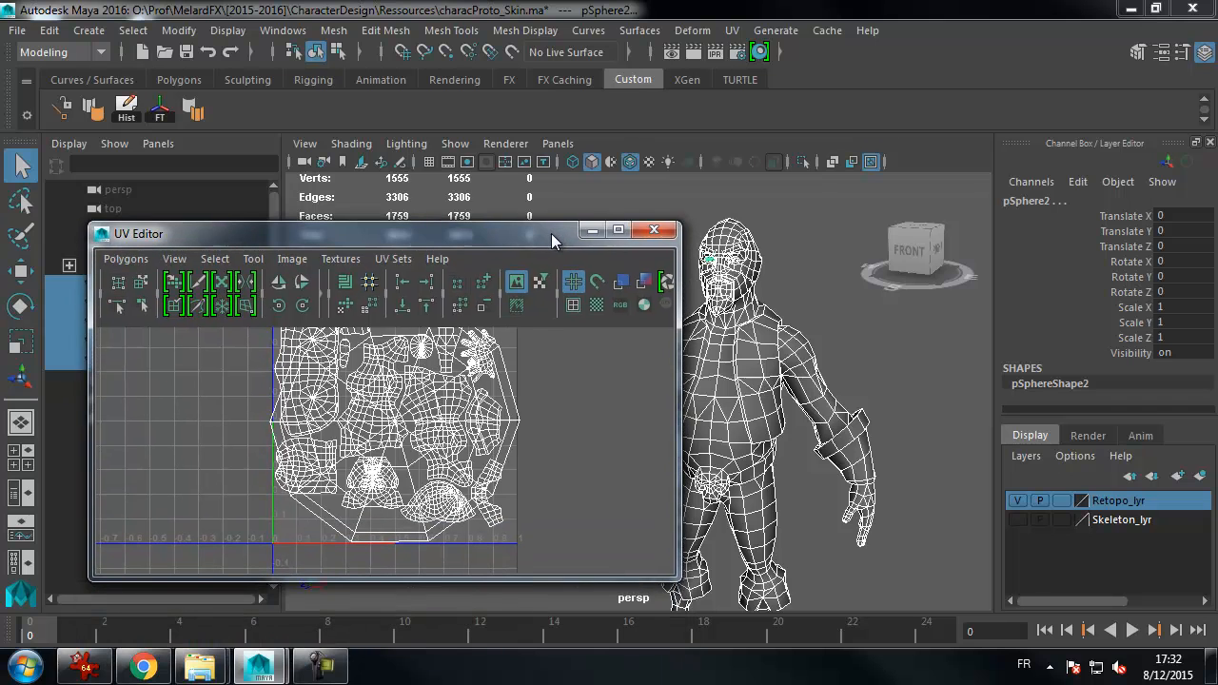
pyautogui.click(656, 232)
pyautogui.keyDown('alt'); pyautogui.moveTo(601, 332); pyautogui.dragTo(542, 316); pyautogui.keyUp('alt')
pyautogui.click(592, 326)
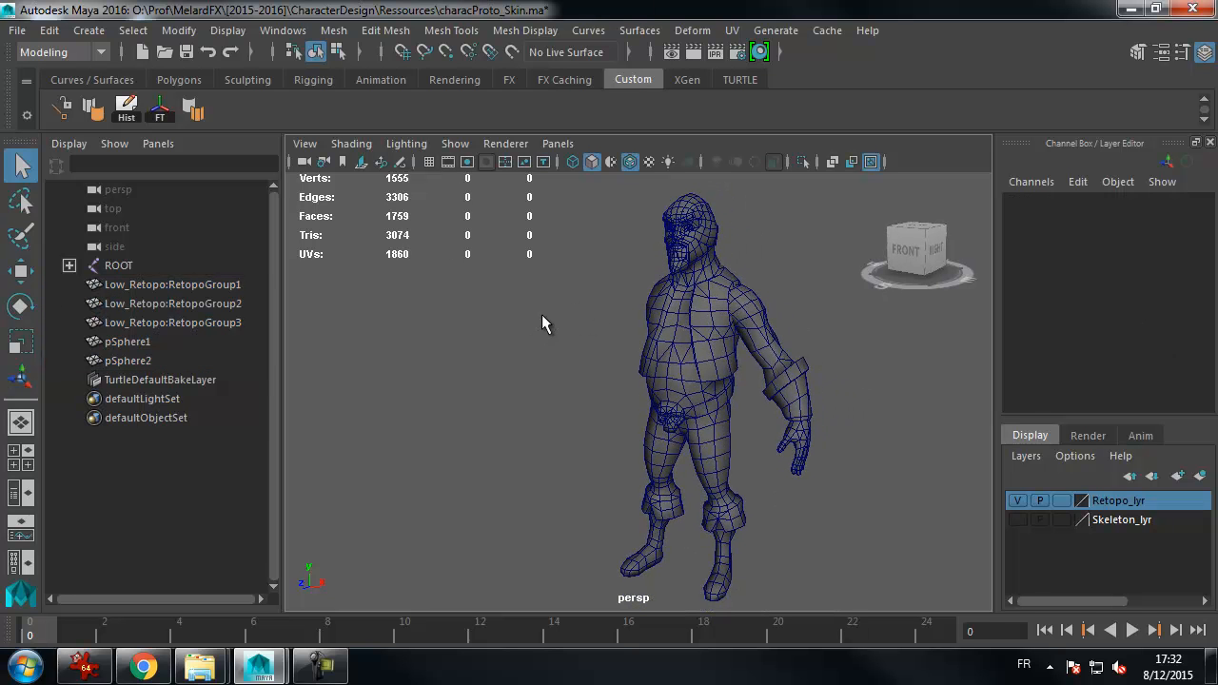
# - Open the Hypershade, place its window fully in view and resize the Create and node work areas
pyautogui.click(269, 31)
pyautogui.moveTo(314, 139)
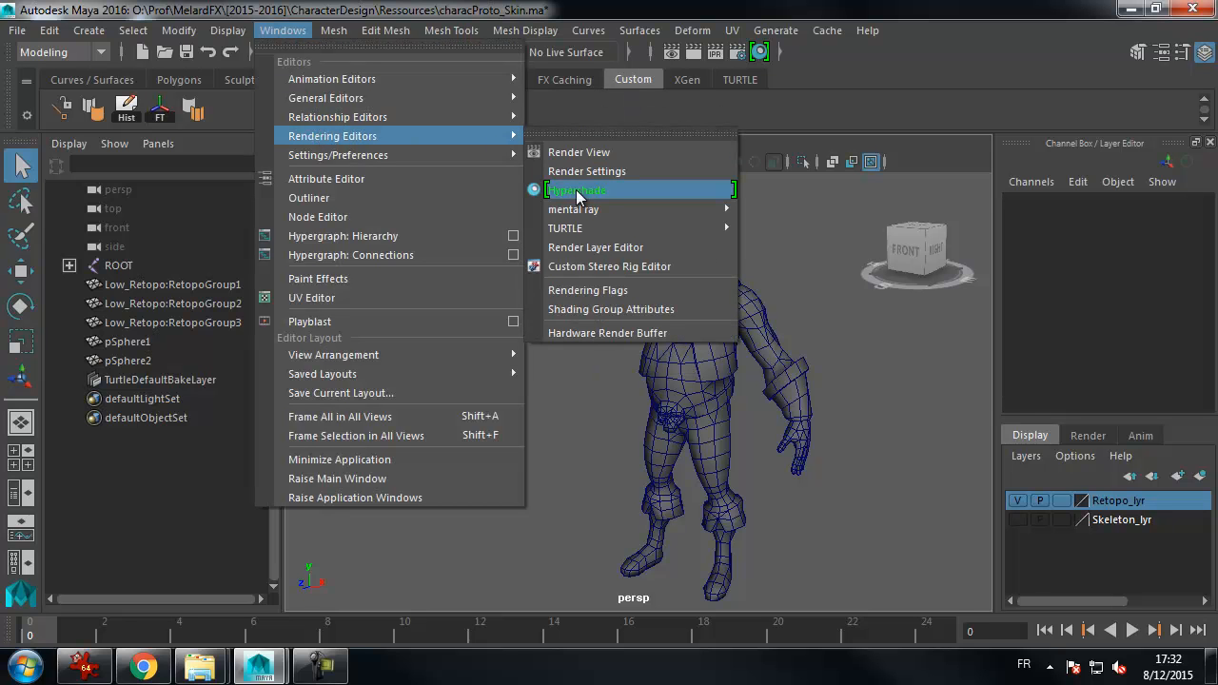
pyautogui.click(580, 193)
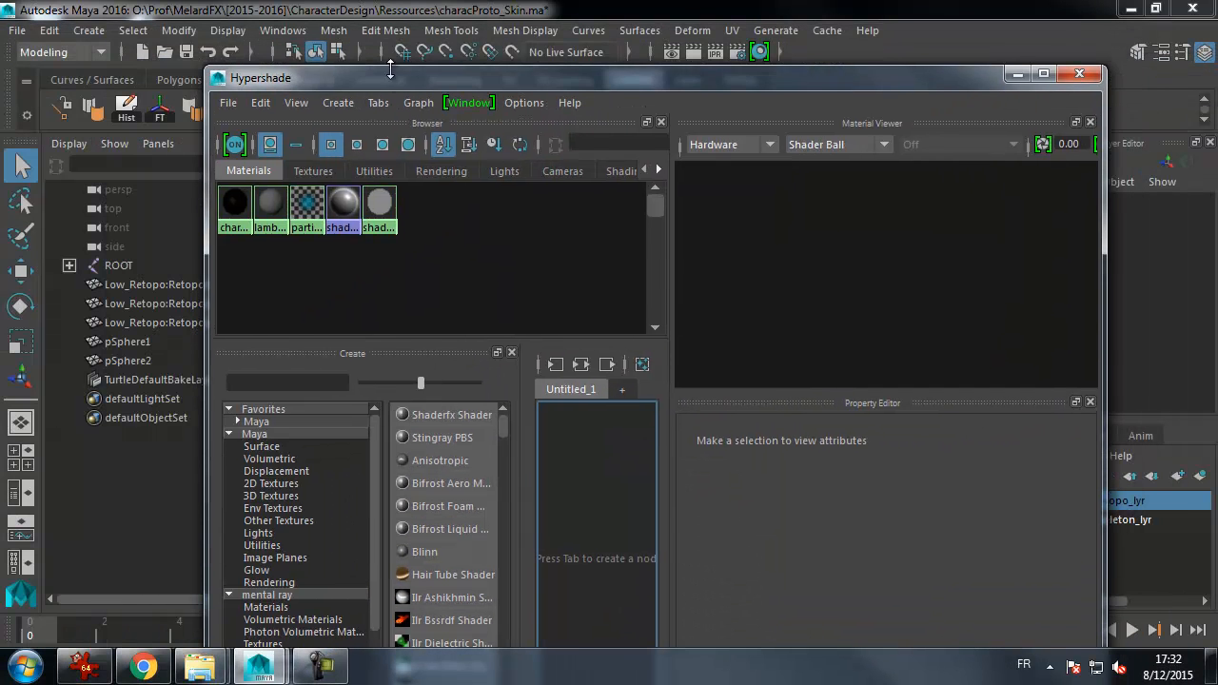
pyautogui.moveTo(397, 72); pyautogui.dragTo(314, 53)
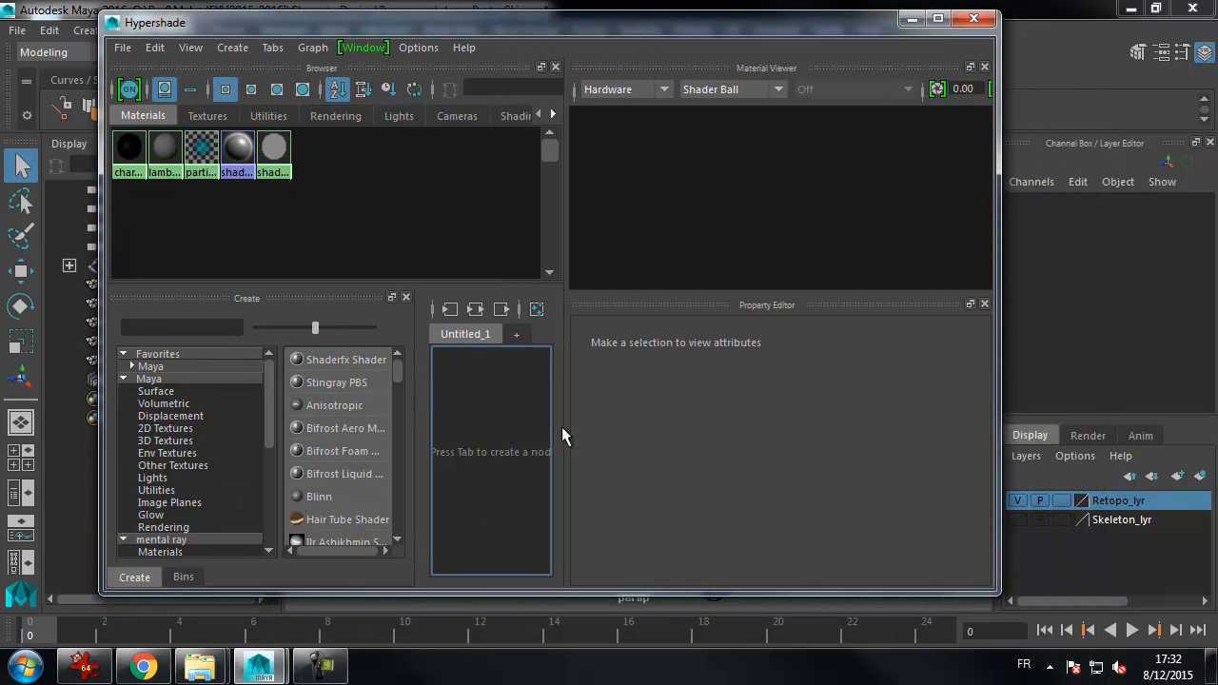
pyautogui.moveTo(417, 429); pyautogui.dragTo(311, 429)
pyautogui.moveTo(609, 24); pyautogui.dragTo(607, 58)
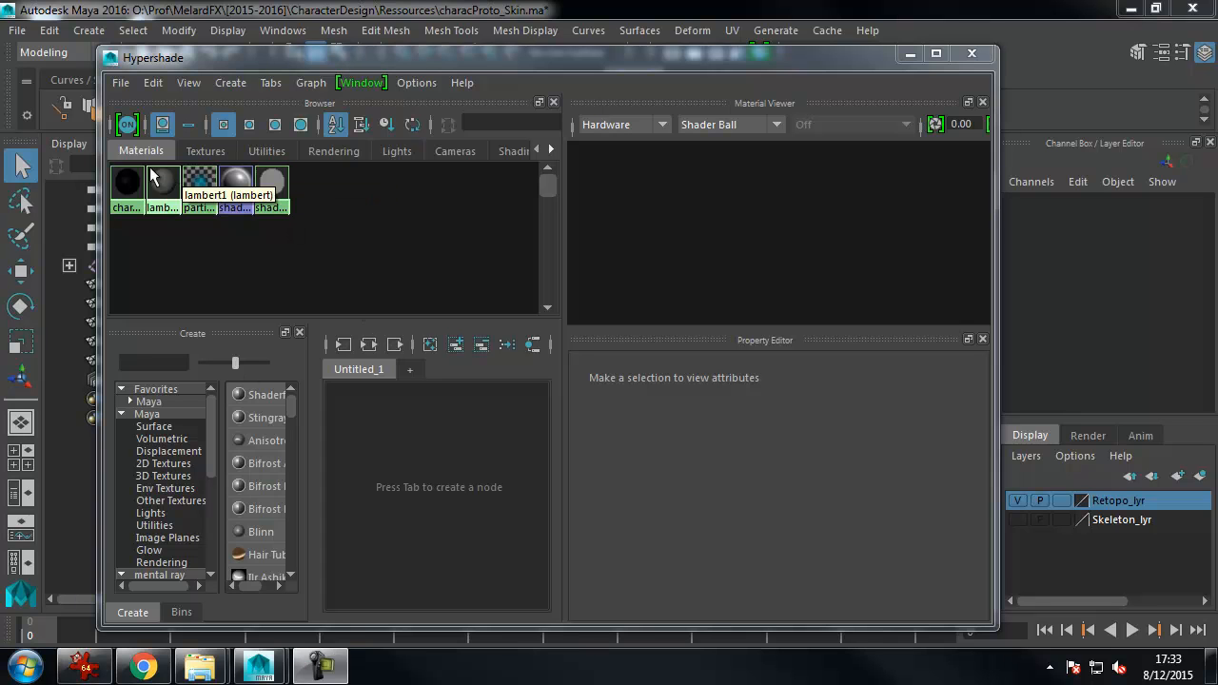
pyautogui.moveTo(310, 427); pyautogui.dragTo(357, 431)
pyautogui.moveTo(273, 445); pyautogui.dragTo(245, 448)
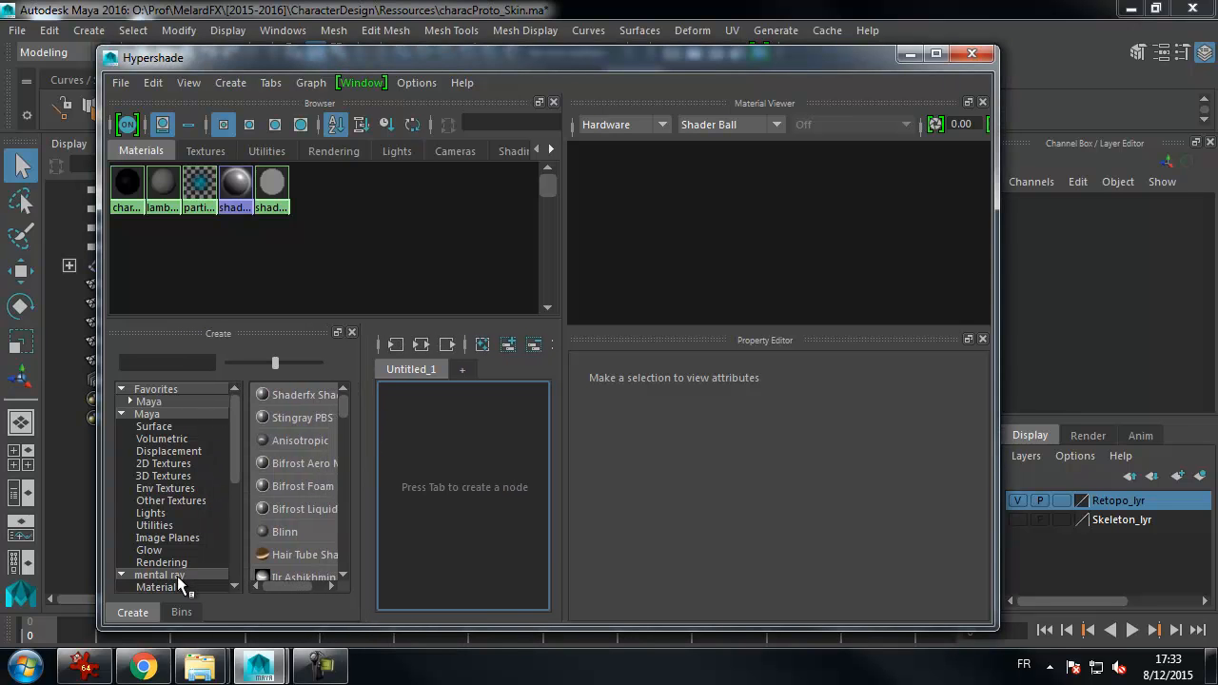
# - Create a Blinn material and graph its input and output connections in the Hypershade work area
pyautogui.click(285, 539)
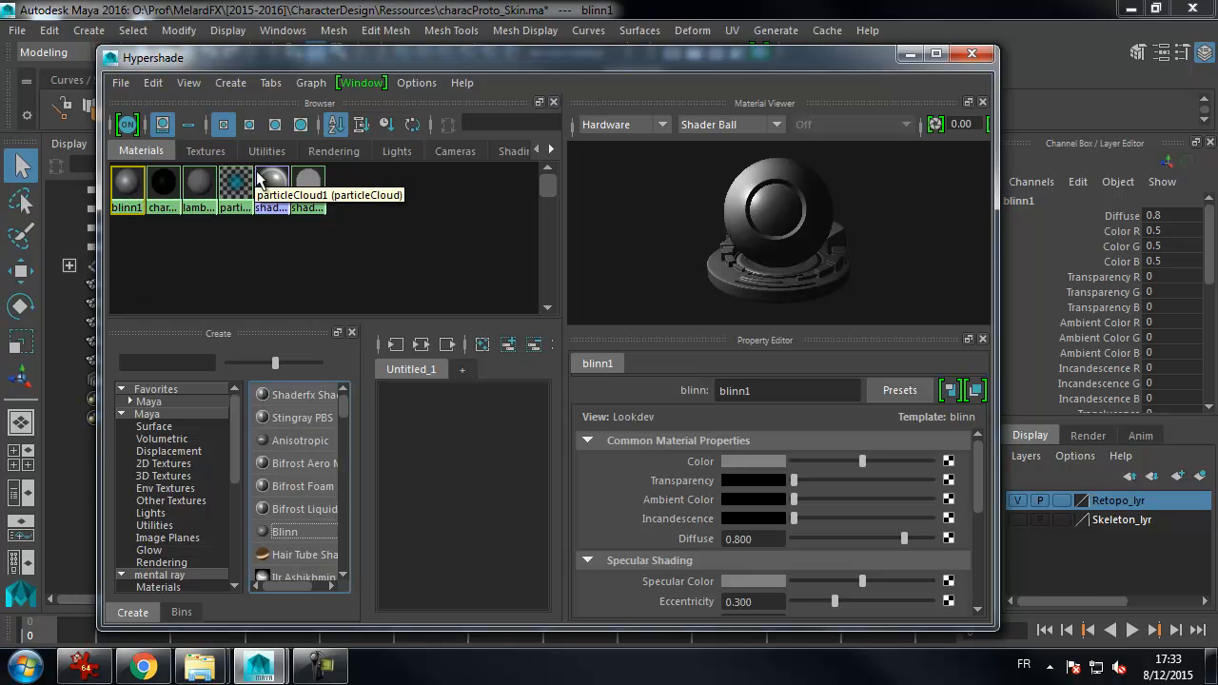
pyautogui.click(129, 186)
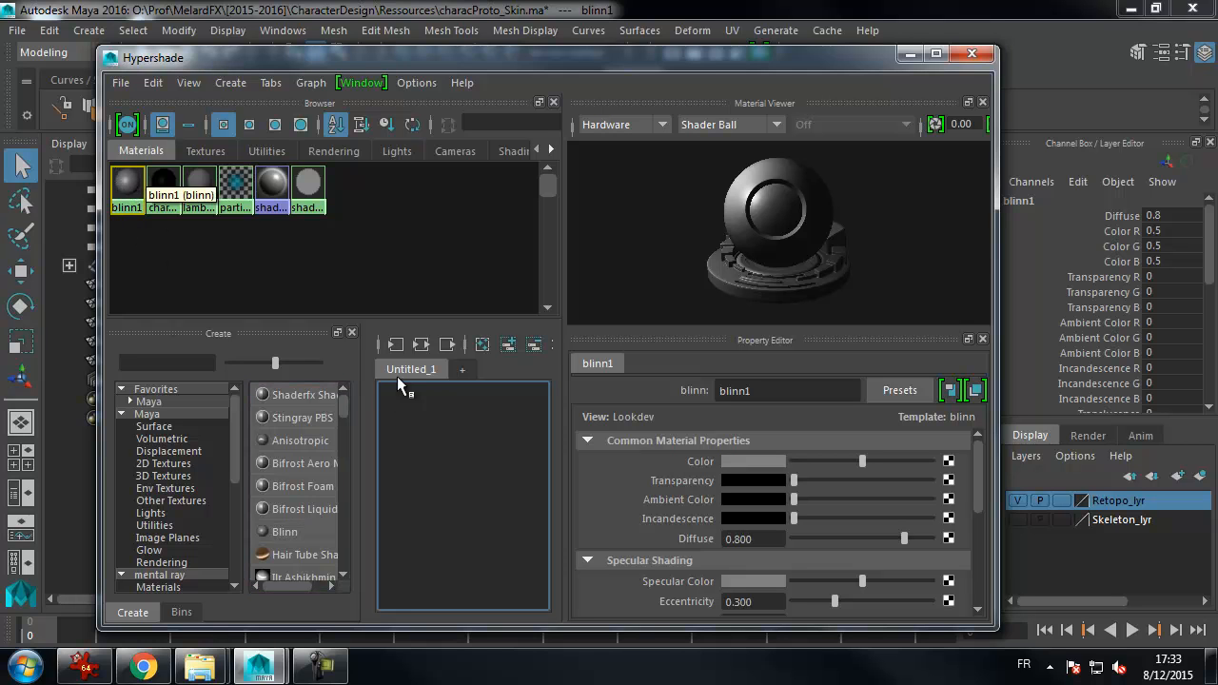
pyautogui.click(420, 345)
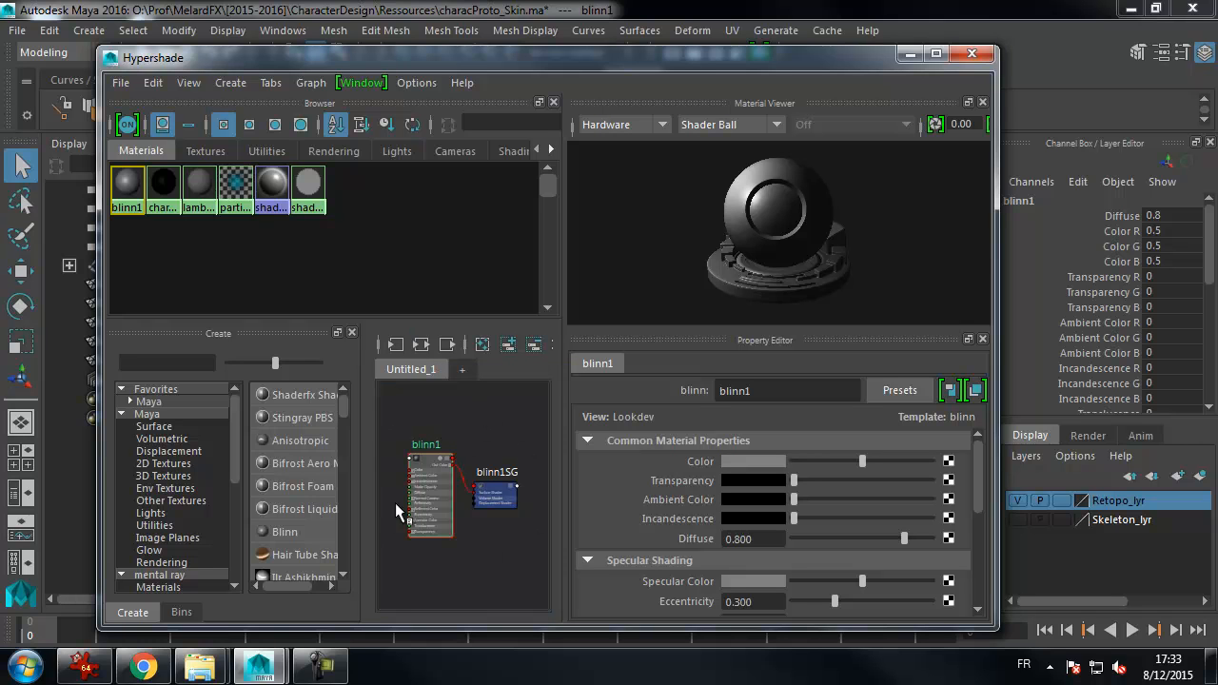
pyautogui.moveTo(360, 445); pyautogui.dragTo(325, 445)
pyautogui.keyDown('alt'); pyautogui.moveTo(409, 488); pyautogui.dragTo(439, 485, button='middle'); pyautogui.keyUp('alt')
pyautogui.keyDown('alt'); pyautogui.moveTo(440, 484); pyautogui.dragTo(606, 488, button='right'); pyautogui.keyUp('alt')
pyautogui.keyDown('alt'); pyautogui.moveTo(518, 447); pyautogui.dragTo(498, 426, button='middle'); pyautogui.keyUp('alt')
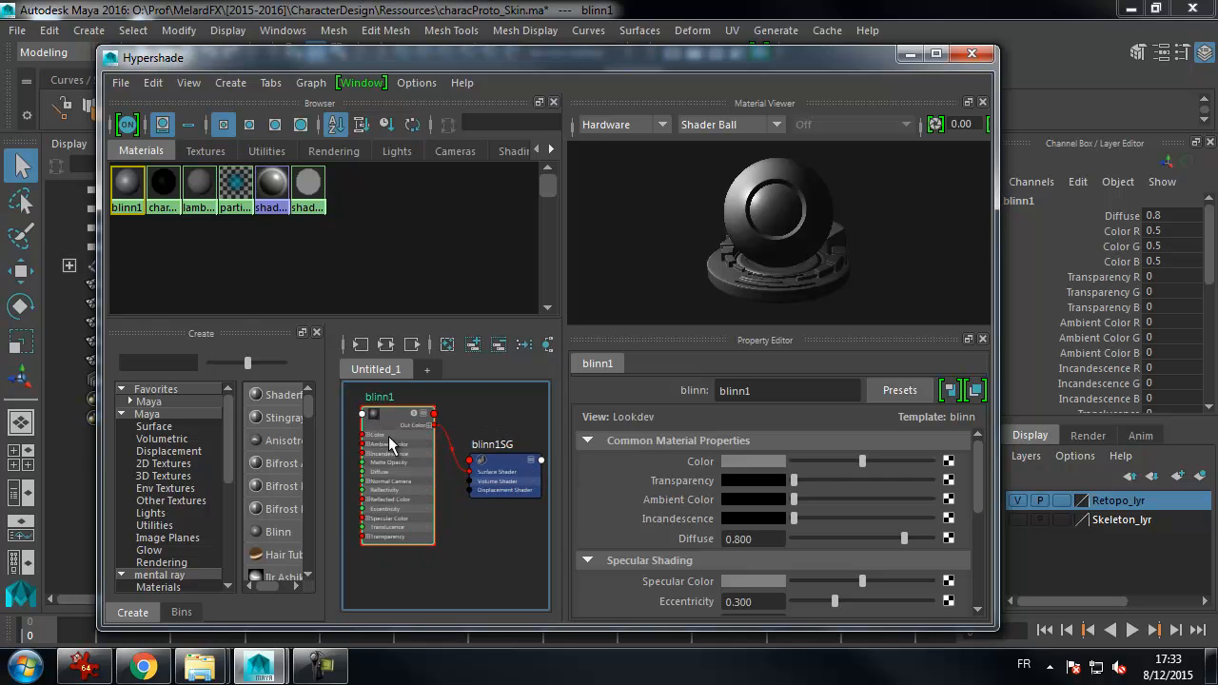
# - Enlarge the Hypershade node area by closing the Material Viewer and Property Editor, and center the Blinn network in it
pyautogui.moveTo(446, 321); pyautogui.dragTo(441, 233)
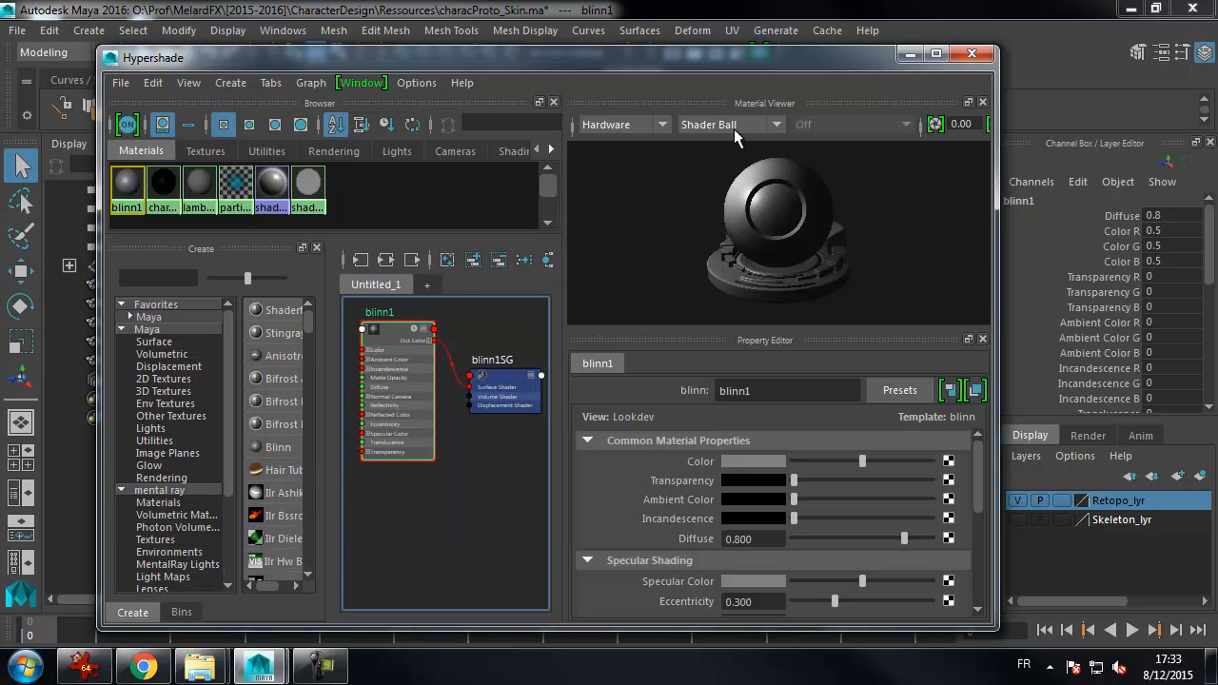
pyautogui.click(983, 102)
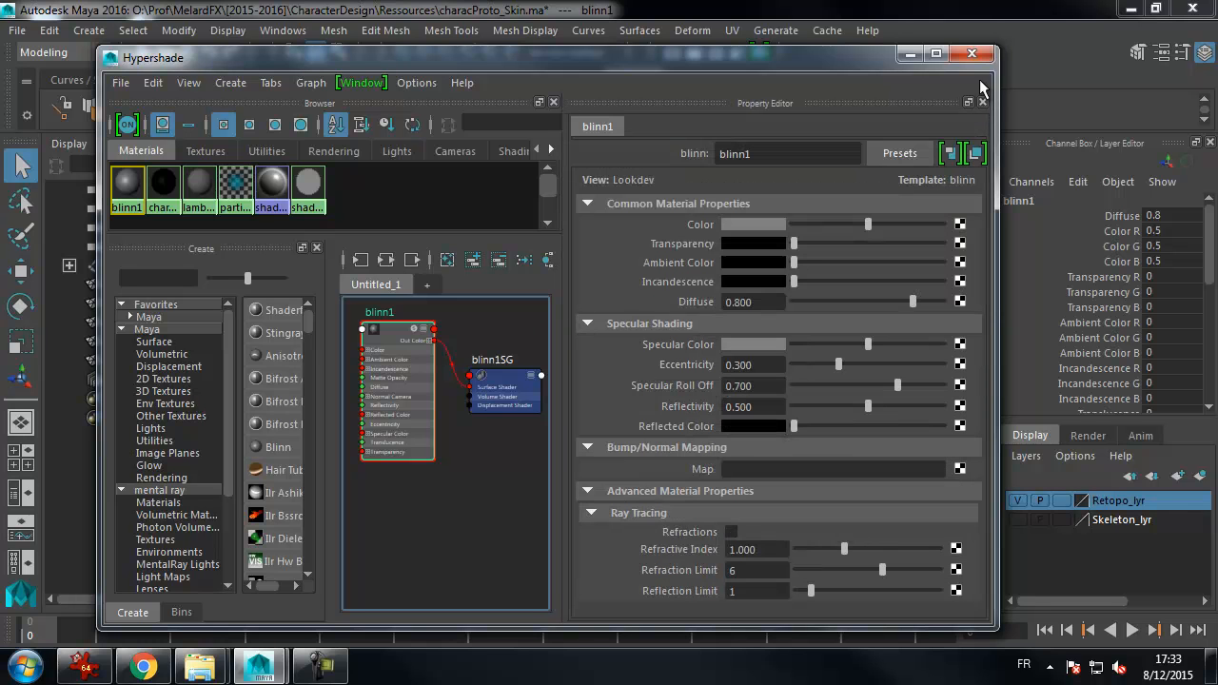
pyautogui.click(983, 102)
pyautogui.keyDown('alt'); pyautogui.moveTo(567, 410); pyautogui.dragTo(752, 468, button='middle'); pyautogui.keyUp('alt')
pyautogui.keyDown('alt'); pyautogui.moveTo(752, 468); pyautogui.dragTo(937, 442, button='right'); pyautogui.keyUp('alt')
pyautogui.keyDown('alt'); pyautogui.moveTo(827, 416); pyautogui.dragTo(939, 413, button='middle'); pyautogui.keyUp('alt')
pyautogui.keyDown('alt'); pyautogui.moveTo(916, 400); pyautogui.dragTo(927, 398, button='right'); pyautogui.keyUp('alt')
pyautogui.keyDown('alt'); pyautogui.moveTo(910, 391); pyautogui.dragTo(937, 391, button='middle'); pyautogui.keyUp('alt')
pyautogui.keyDown('alt'); pyautogui.moveTo(423, 494); pyautogui.dragTo(473, 487, button='middle'); pyautogui.keyUp('alt')
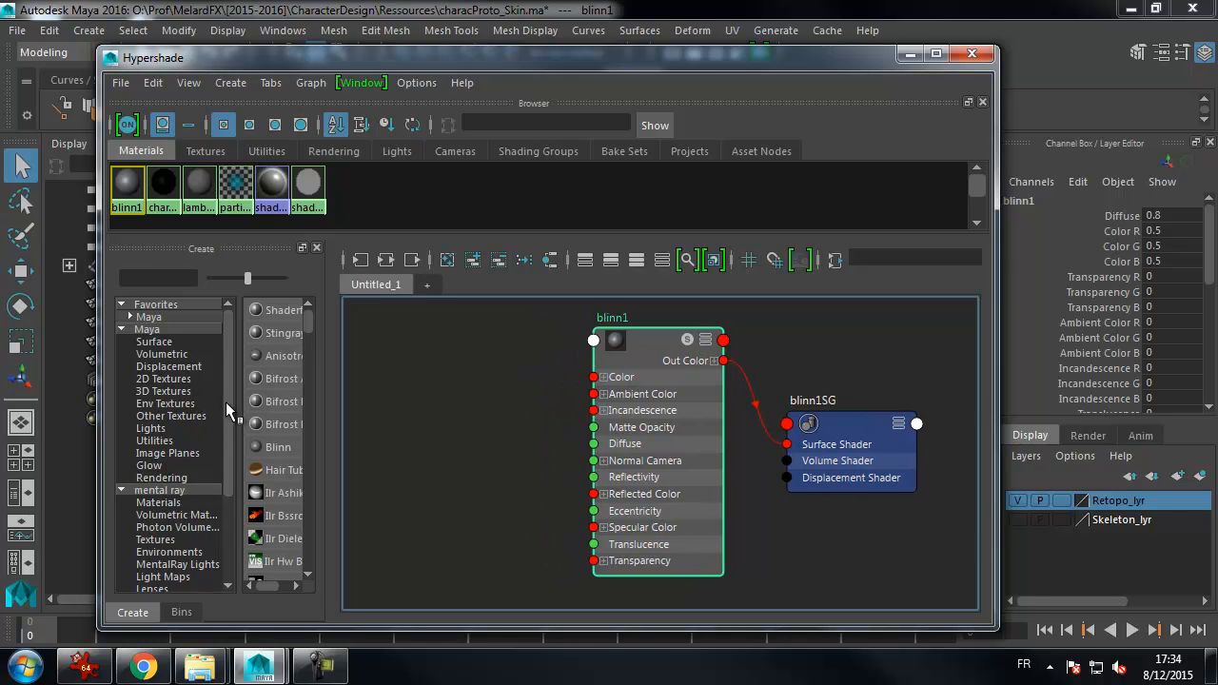
# - Widen the Create list and add a Checker node from the 2D Textures to the Blinn network
pyautogui.scroll(-1, 226, 401)
pyautogui.scroll(1, 227, 409)
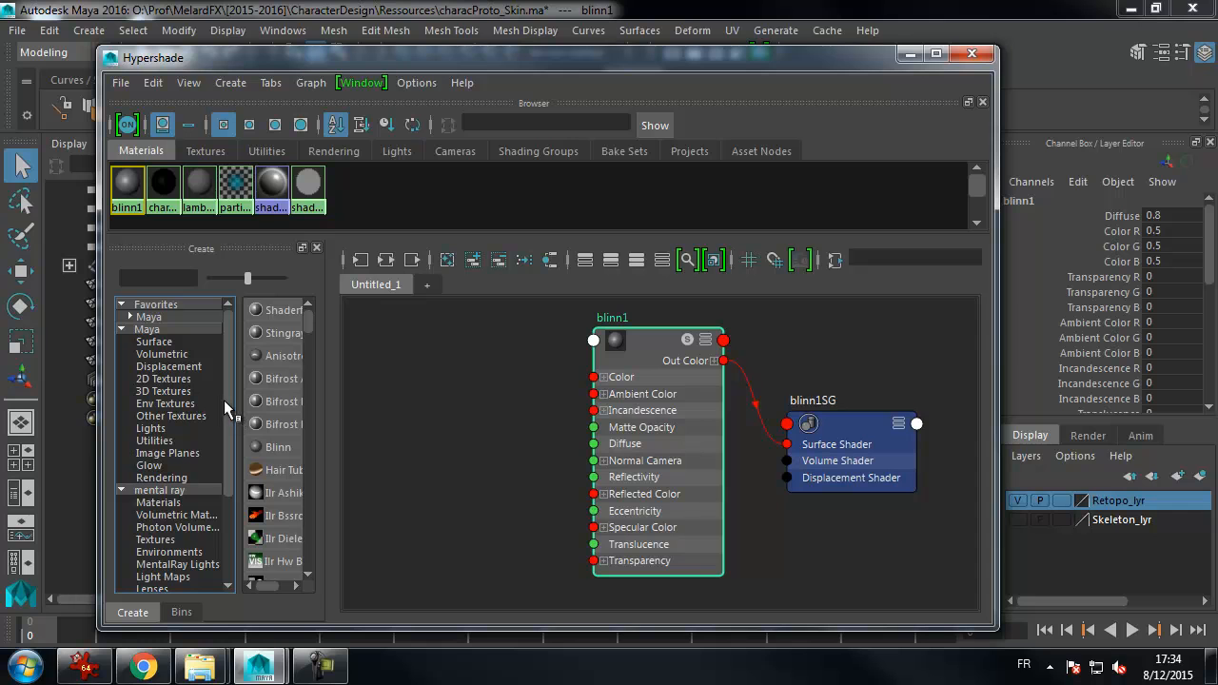
pyautogui.click(173, 381)
pyautogui.moveTo(326, 403); pyautogui.dragTo(435, 403)
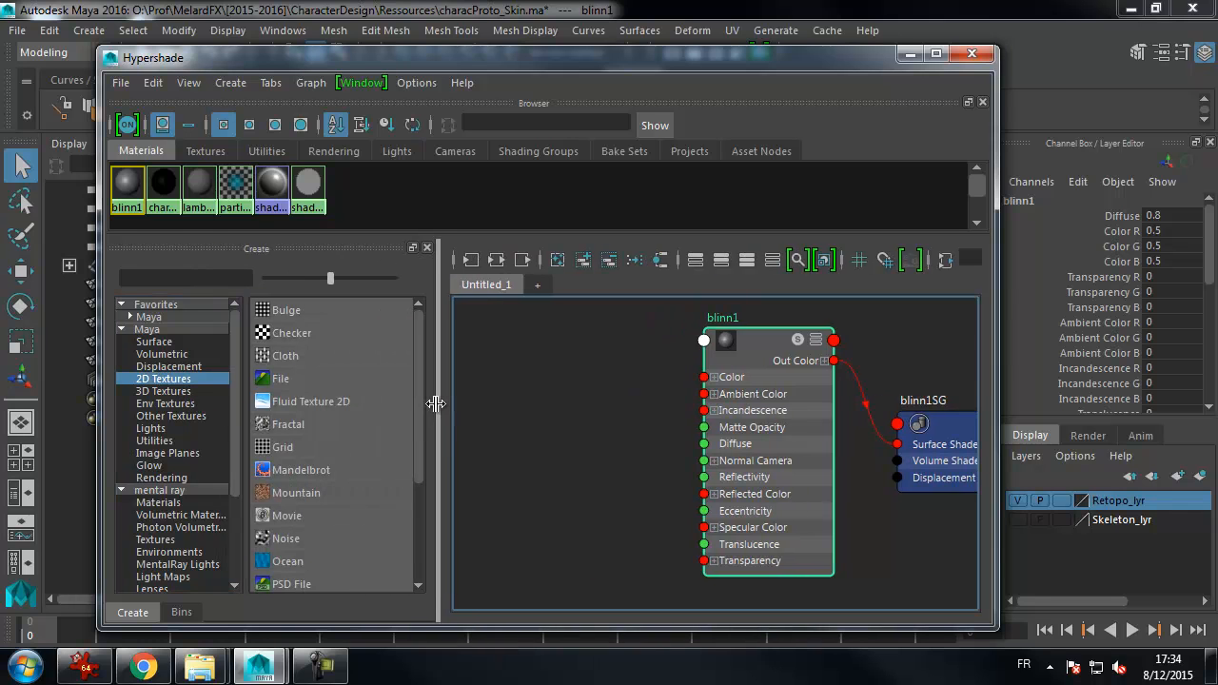
pyautogui.click(292, 334)
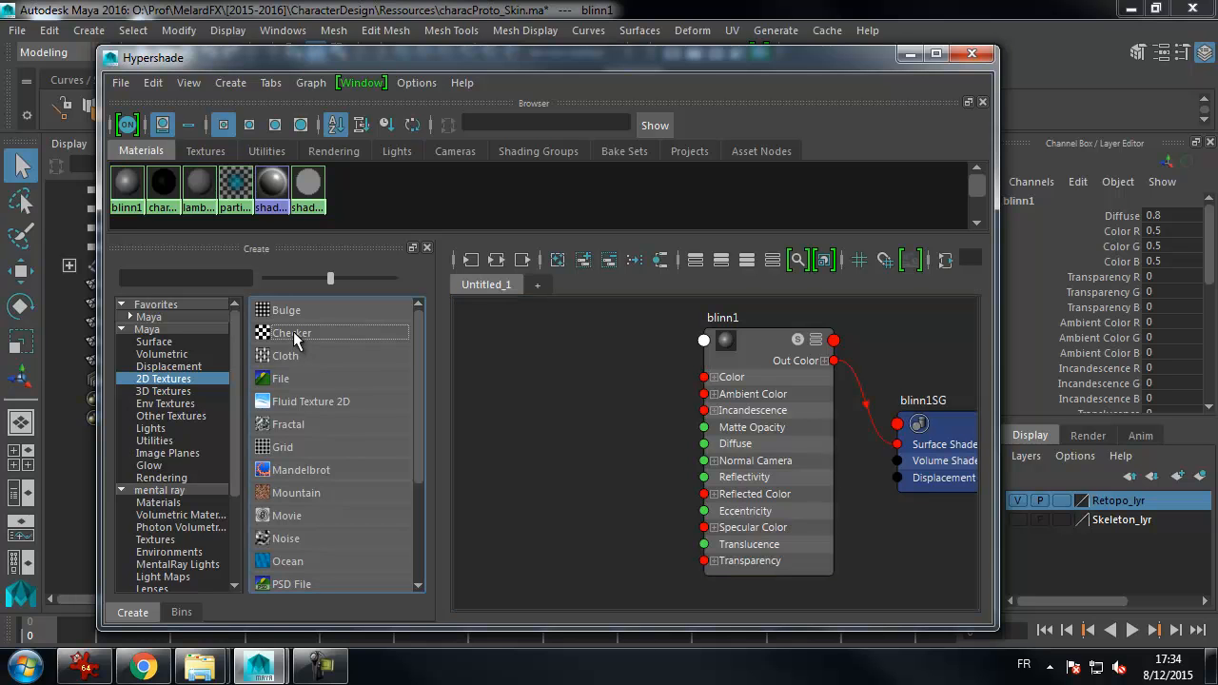
# - Arrange the texture placement and checker nodes in order in front of the Blinn material node
pyautogui.moveTo(786, 526); pyautogui.dragTo(532, 379)
pyautogui.moveTo(940, 538); pyautogui.dragTo(645, 511)
pyautogui.keyDown('alt'); pyautogui.moveTo(617, 465); pyautogui.dragTo(671, 473, button='middle'); pyautogui.keyUp('alt')
pyautogui.keyDown('alt'); pyautogui.moveTo(672, 473); pyautogui.dragTo(583, 473, button='right'); pyautogui.keyUp('alt')
pyautogui.moveTo(597, 425); pyautogui.dragTo(534, 386)
pyautogui.click(681, 495)
pyautogui.moveTo(681, 495); pyautogui.dragTo(648, 487)
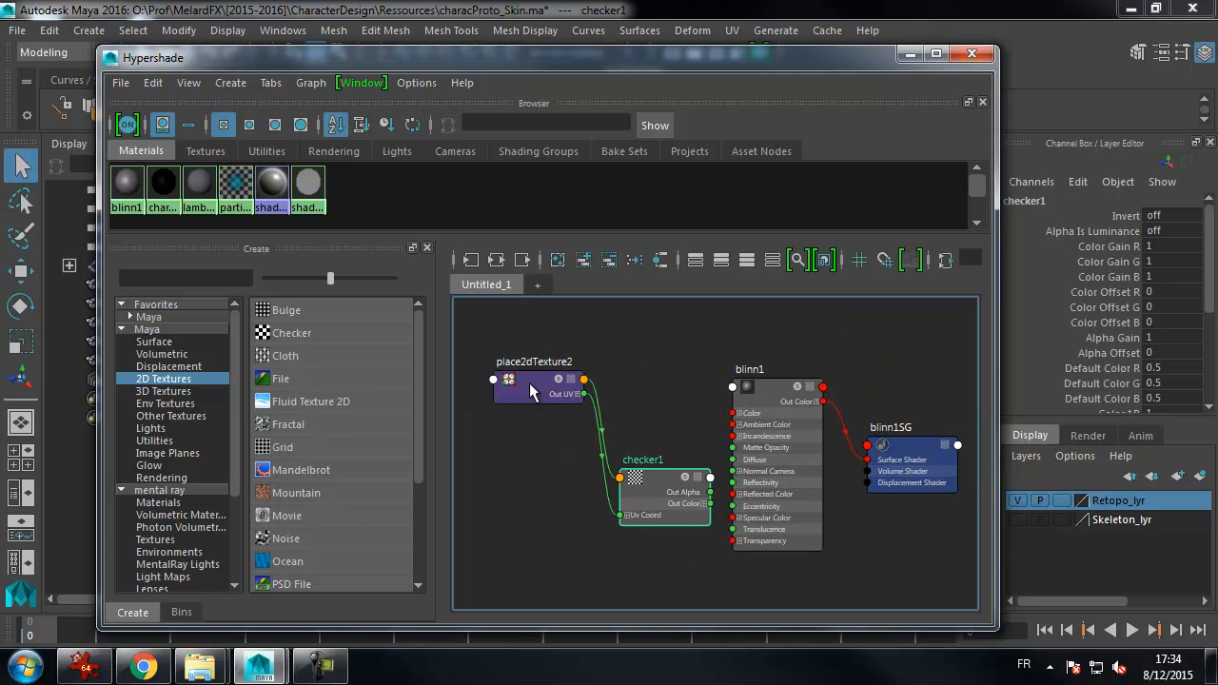
pyautogui.moveTo(530, 391); pyautogui.dragTo(495, 388)
pyautogui.moveTo(645, 490); pyautogui.dragTo(633, 463)
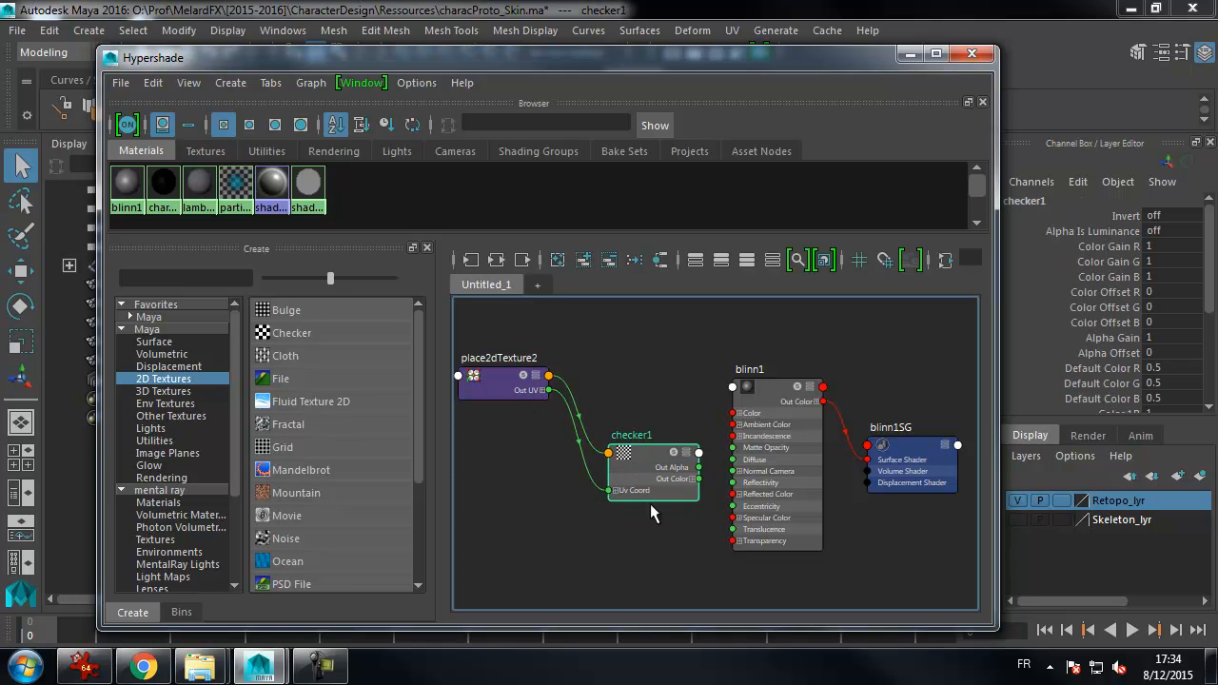
# - Connect the checker texture's Out Color to the Color input of the Blinn material
pyautogui.keyDown('alt'); pyautogui.moveTo(652, 508); pyautogui.dragTo(631, 501, button='middle'); pyautogui.keyUp('alt')
pyautogui.keyDown('alt'); pyautogui.moveTo(631, 501); pyautogui.dragTo(699, 494, button='right'); pyautogui.keyUp('alt')
pyautogui.keyDown('alt'); pyautogui.moveTo(691, 486); pyautogui.dragTo(612, 480, button='middle'); pyautogui.keyUp('alt')
pyautogui.keyDown('alt'); pyautogui.moveTo(629, 481); pyautogui.dragTo(659, 461, button='right'); pyautogui.keyUp('alt')
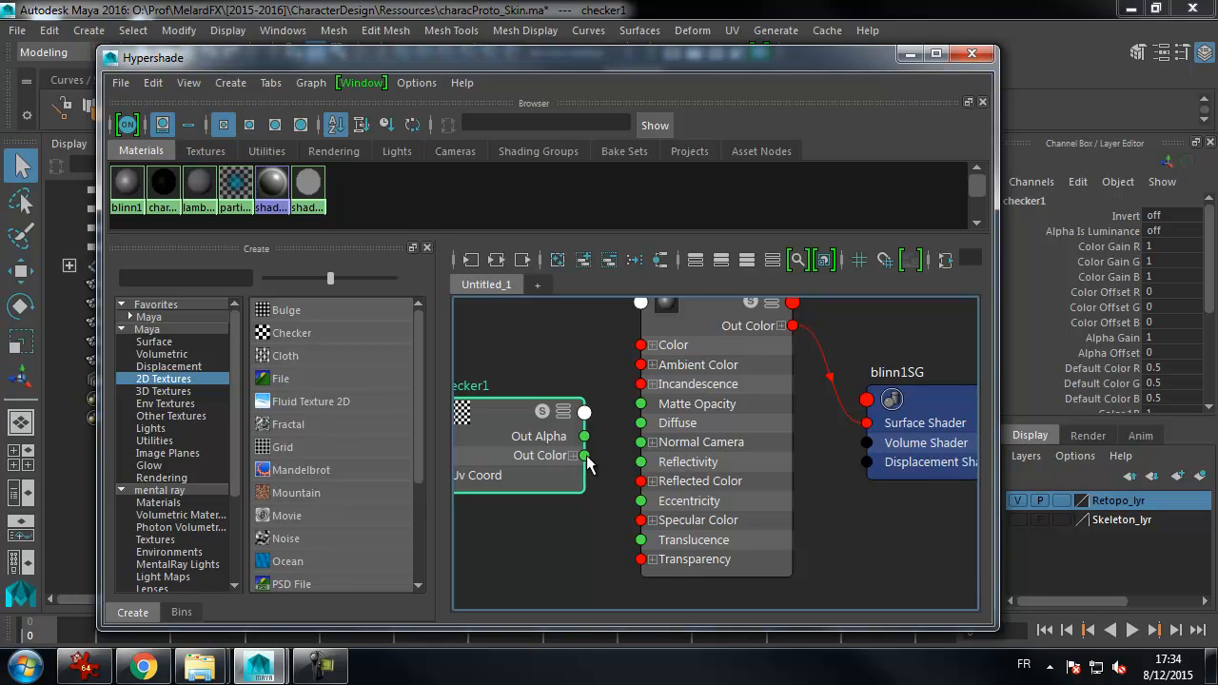
pyautogui.moveTo(587, 455); pyautogui.dragTo(642, 349)
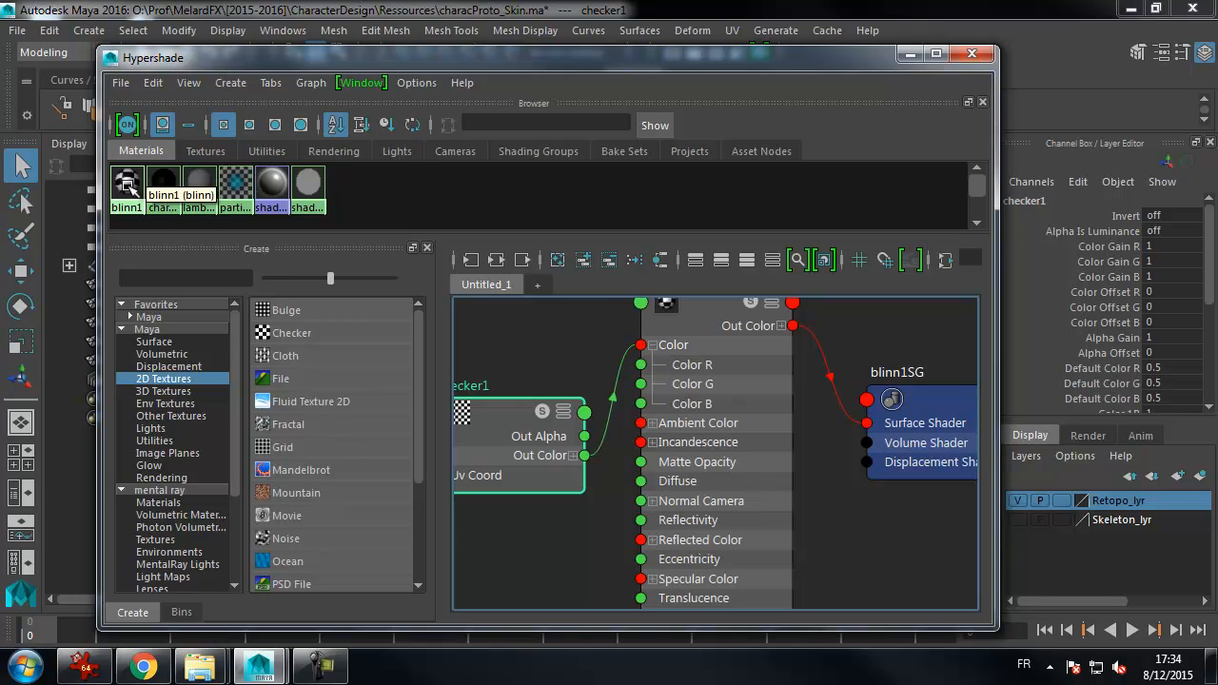
# - Select all character and eye meshes and assign the checkered blinn1 material to them, moving the Hypershade clear of the model
pyautogui.moveTo(139, 238); pyautogui.dragTo(148, 269)
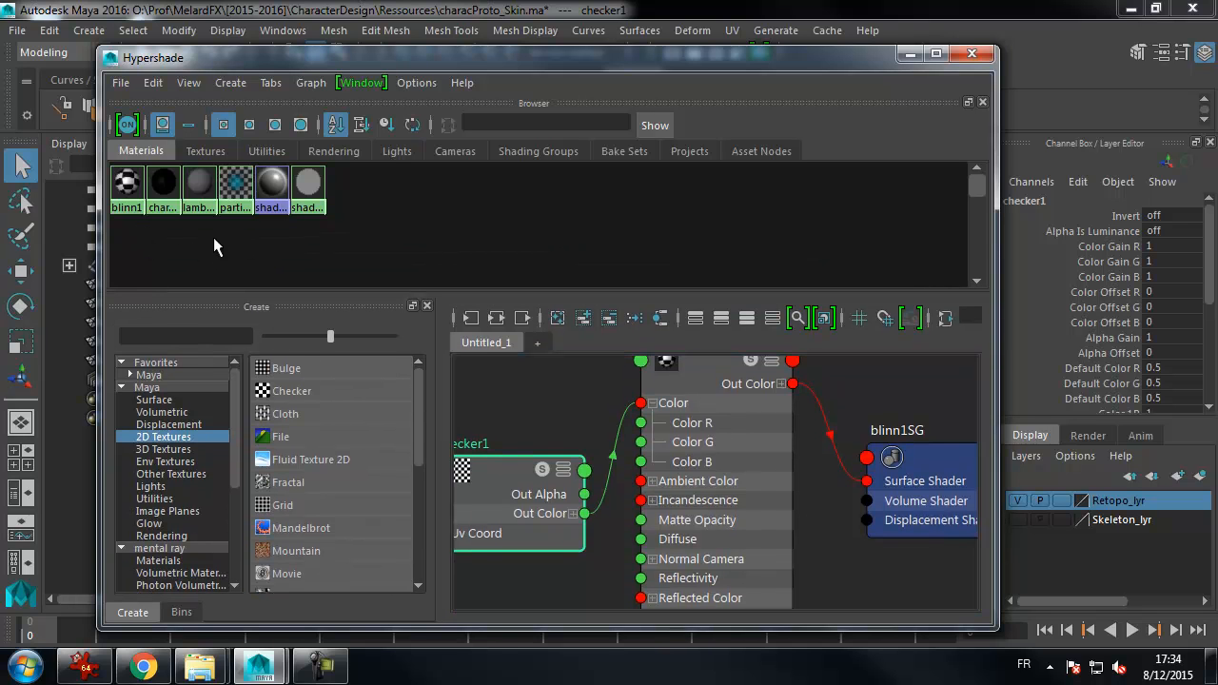
pyautogui.click(128, 183)
pyautogui.moveTo(666, 50); pyautogui.dragTo(863, 418)
pyautogui.moveTo(139, 285); pyautogui.dragTo(144, 360)
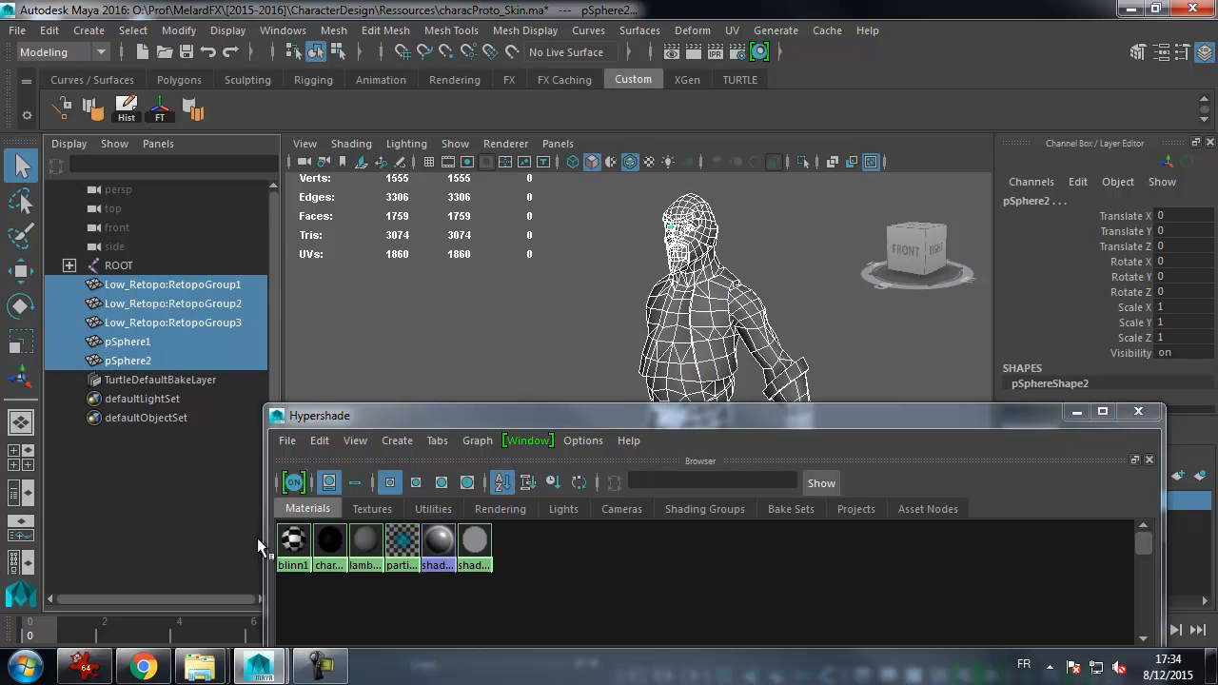
pyautogui.rightClick(293, 540)
pyautogui.moveTo(297, 485); pyautogui.dragTo(304, 345, button='right')
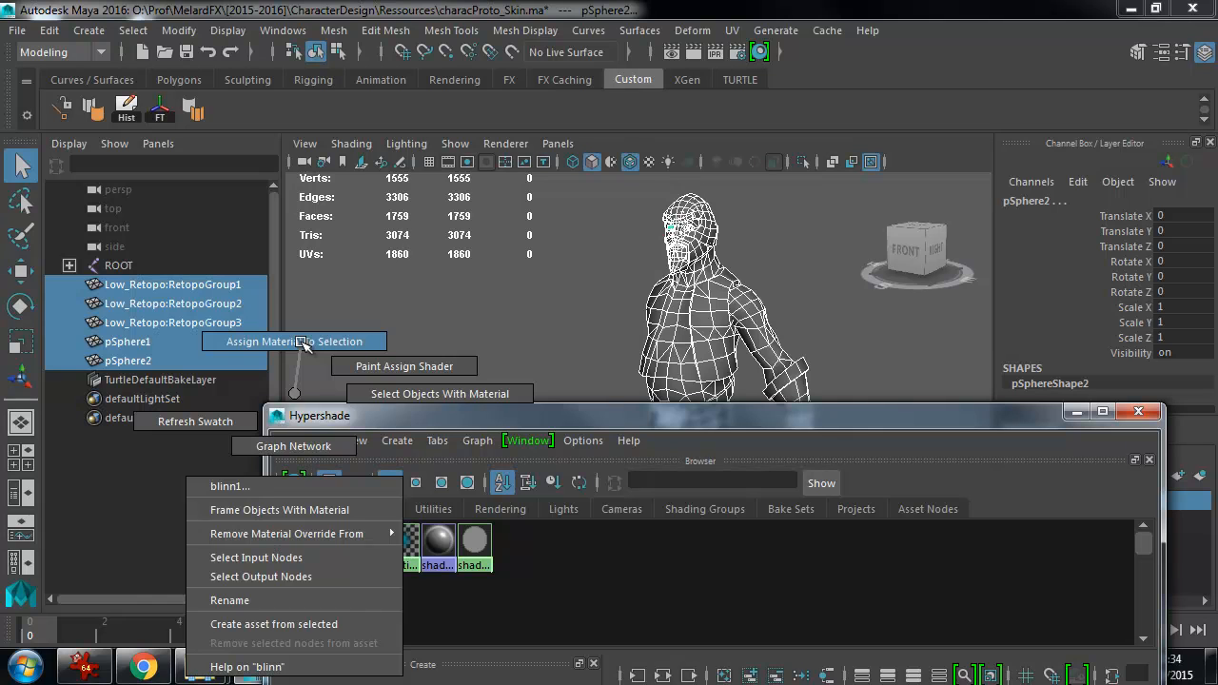
pyautogui.moveTo(299, 339); pyautogui.dragTo(299, 340, button='right')
# - Turn on textured shading in the viewport, comparing it with the wireframe and plain shaded displays on the upper body
pyautogui.moveTo(478, 324)
pyautogui.keyDown('alt'); pyautogui.mouseDown()
pyautogui.moveTo(536, 294)
pyautogui.moveTo(459, 299)
pyautogui.mouseUp(); pyautogui.keyUp('alt')
pyautogui.keyDown('alt'); pyautogui.moveTo(459, 298); pyautogui.dragTo(513, 307, button='right'); pyautogui.keyUp('alt')
pyautogui.keyDown('alt'); pyautogui.moveTo(514, 307); pyautogui.dragTo(499, 330, button='middle'); pyautogui.keyUp('alt')
pyautogui.keyDown('alt'); pyautogui.moveTo(499, 330); pyautogui.dragTo(615, 323, button='right'); pyautogui.keyUp('alt')
pyautogui.keyDown('alt'); pyautogui.moveTo(615, 323); pyautogui.dragTo(595, 344, button='middle'); pyautogui.keyUp('alt')
pyautogui.keyDown('alt'); pyautogui.moveTo(797, 358); pyautogui.dragTo(849, 359, button='middle'); pyautogui.keyUp('alt')
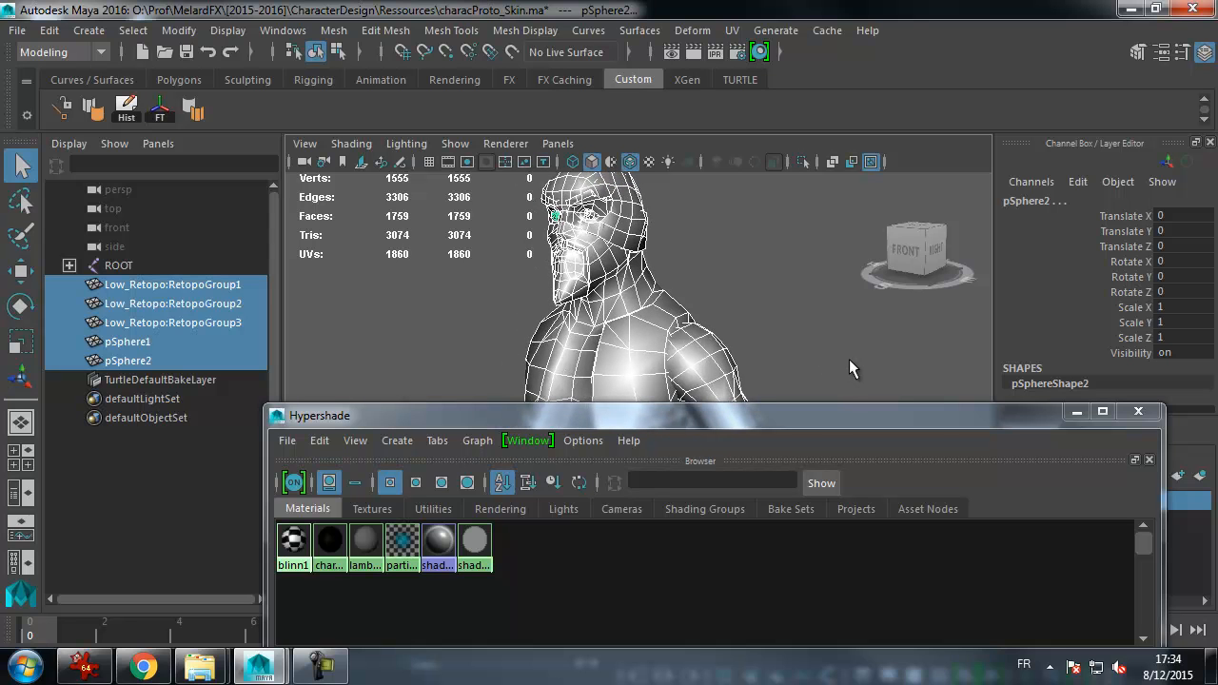
pyautogui.press('6')
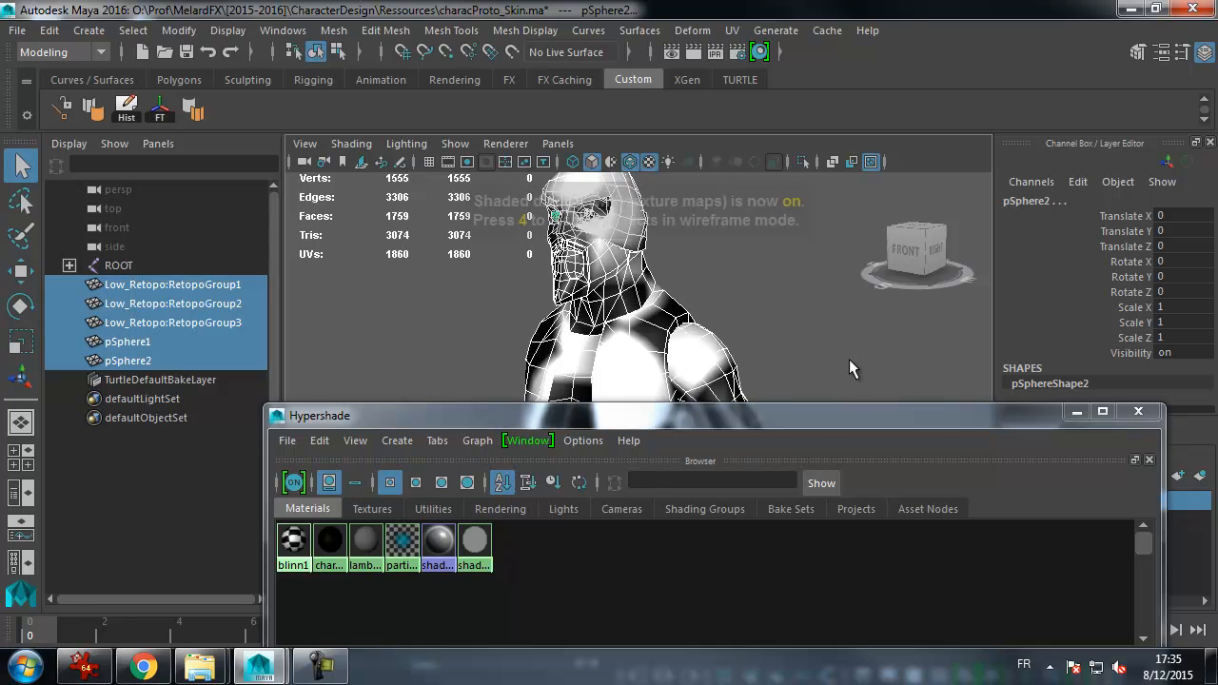
pyautogui.press('4')
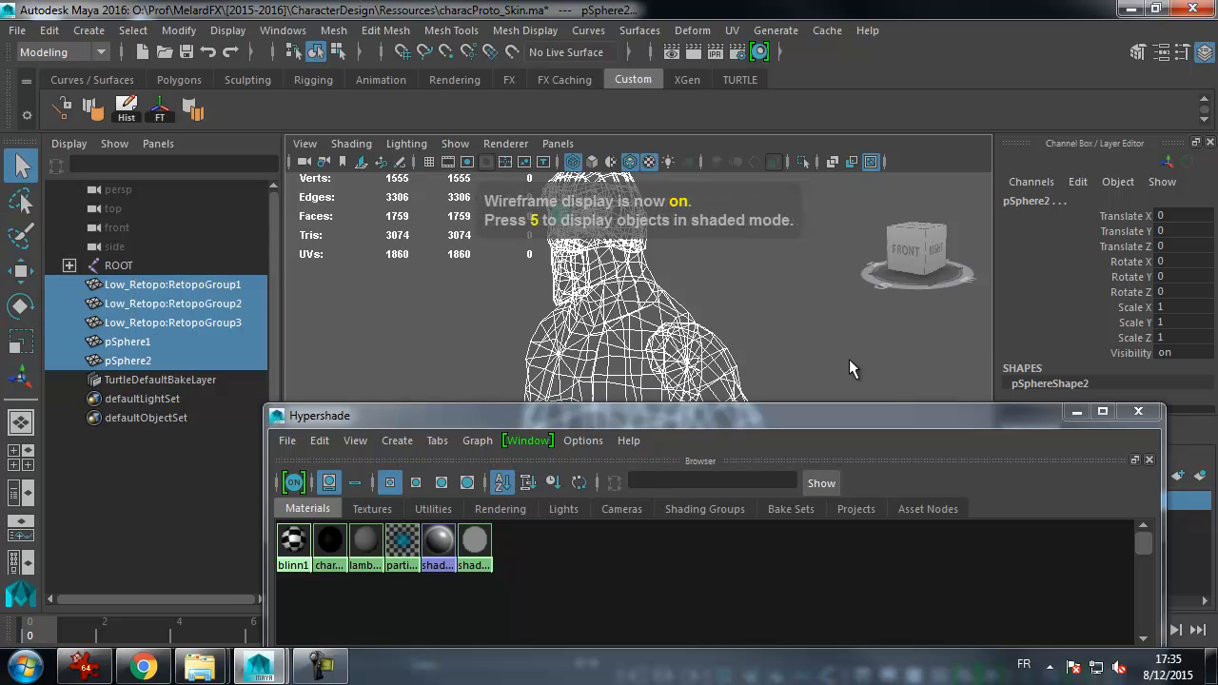
pyautogui.press('5')
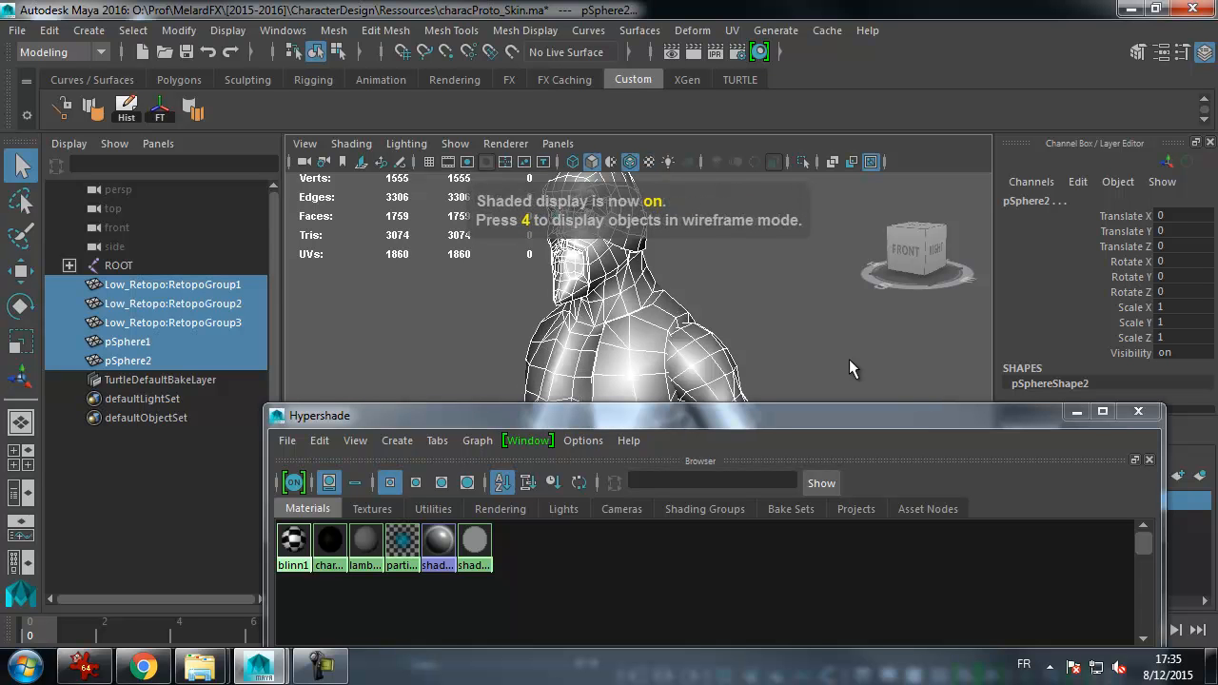
pyautogui.press('6')
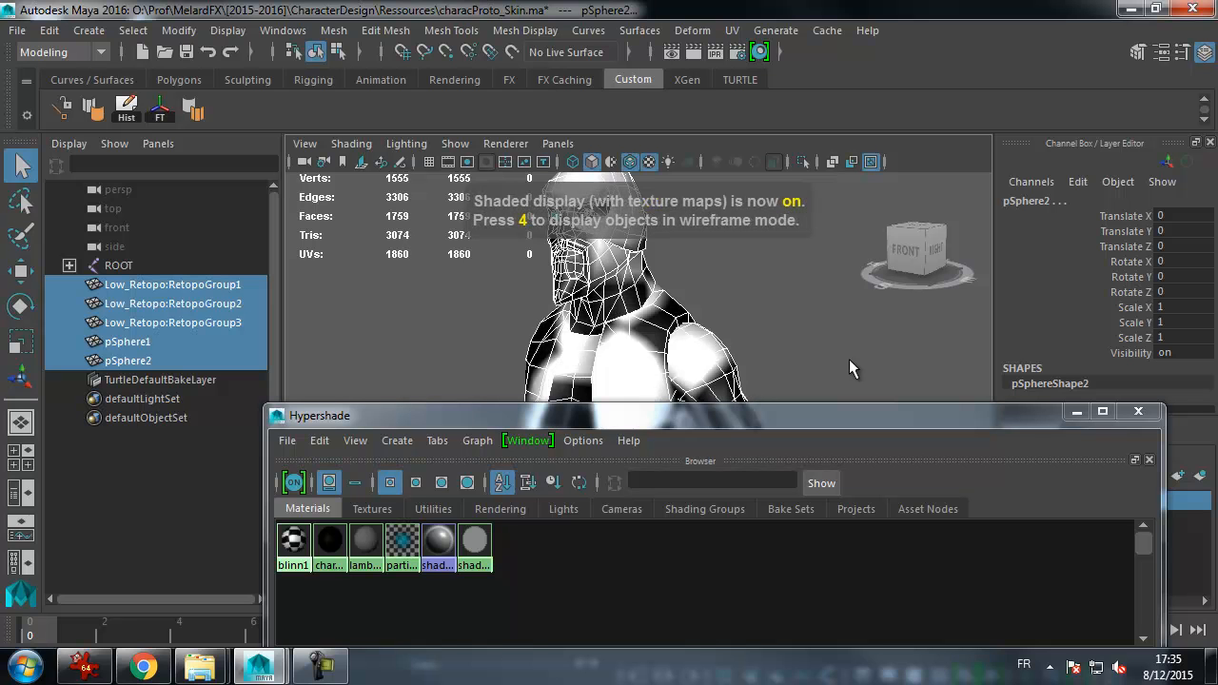
# - Switch the viewport renderer to Legacy High Quality Viewport with the character's waist and forearm in close view
pyautogui.keyDown('alt'); pyautogui.moveTo(760, 321); pyautogui.dragTo(701, 239, button='middle'); pyautogui.keyUp('alt')
pyautogui.keyDown('alt'); pyautogui.moveTo(702, 240); pyautogui.dragTo(776, 252, button='right'); pyautogui.keyUp('alt')
pyautogui.keyDown('alt'); pyautogui.moveTo(777, 252); pyautogui.dragTo(794, 200); pyautogui.keyUp('alt')
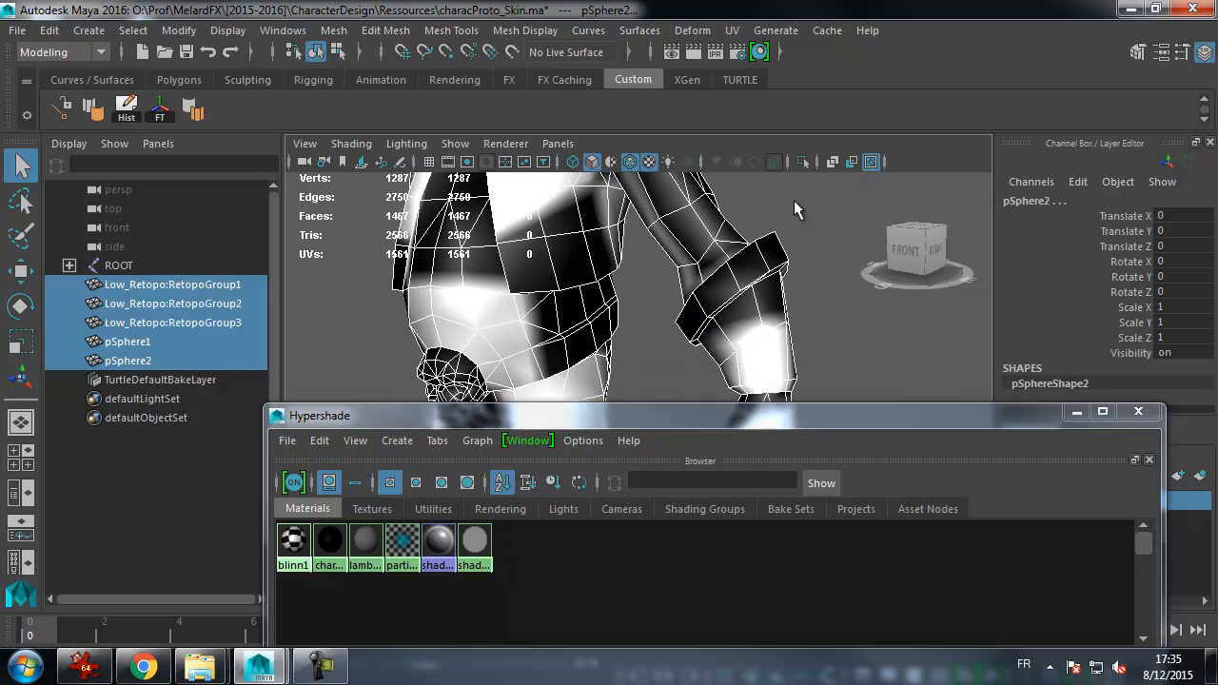
pyautogui.click(499, 143)
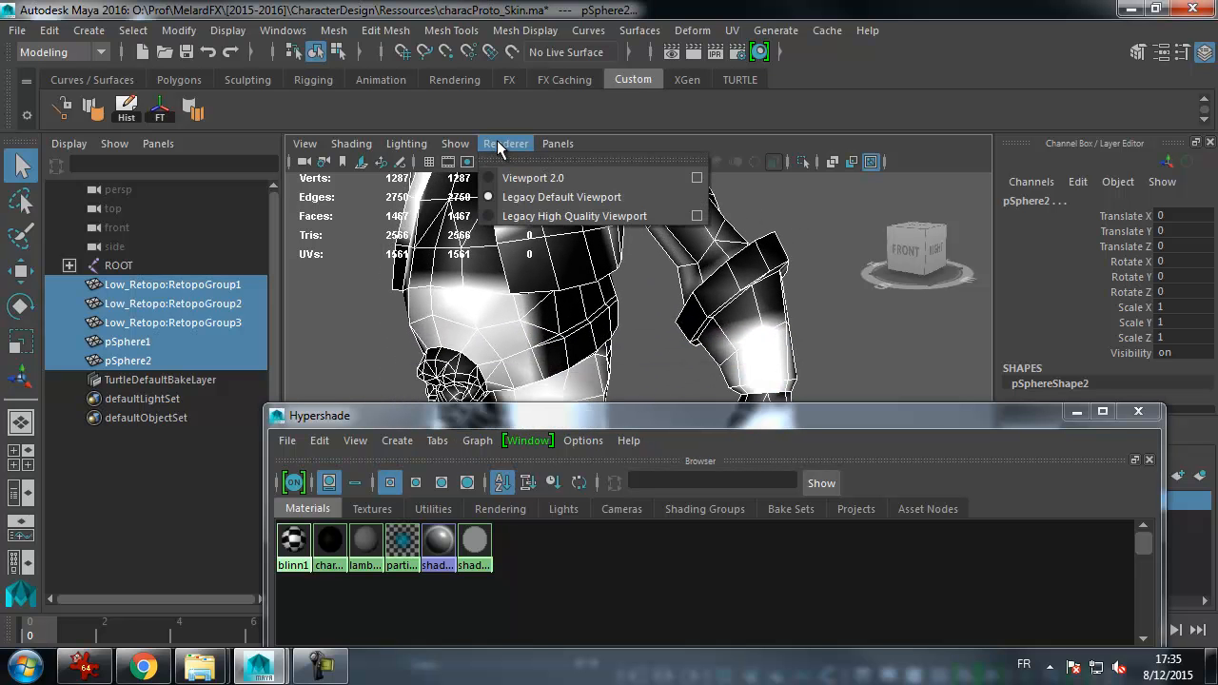
pyautogui.click(521, 222)
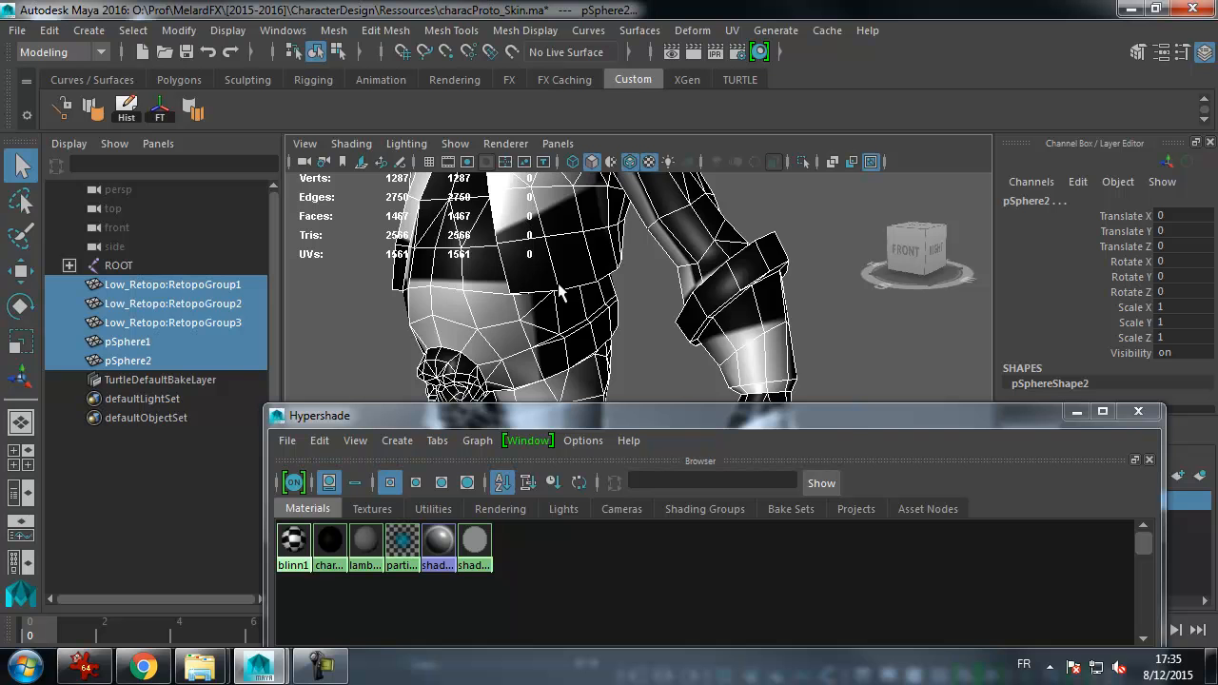
# - Examine the checker pattern over the character's whole body and from another angle, with the Hypershade moved aside
pyautogui.keyDown('alt'); pyautogui.moveTo(601, 269); pyautogui.dragTo(687, 393, button='middle'); pyautogui.keyUp('alt')
pyautogui.scroll(-8, 649, 283)
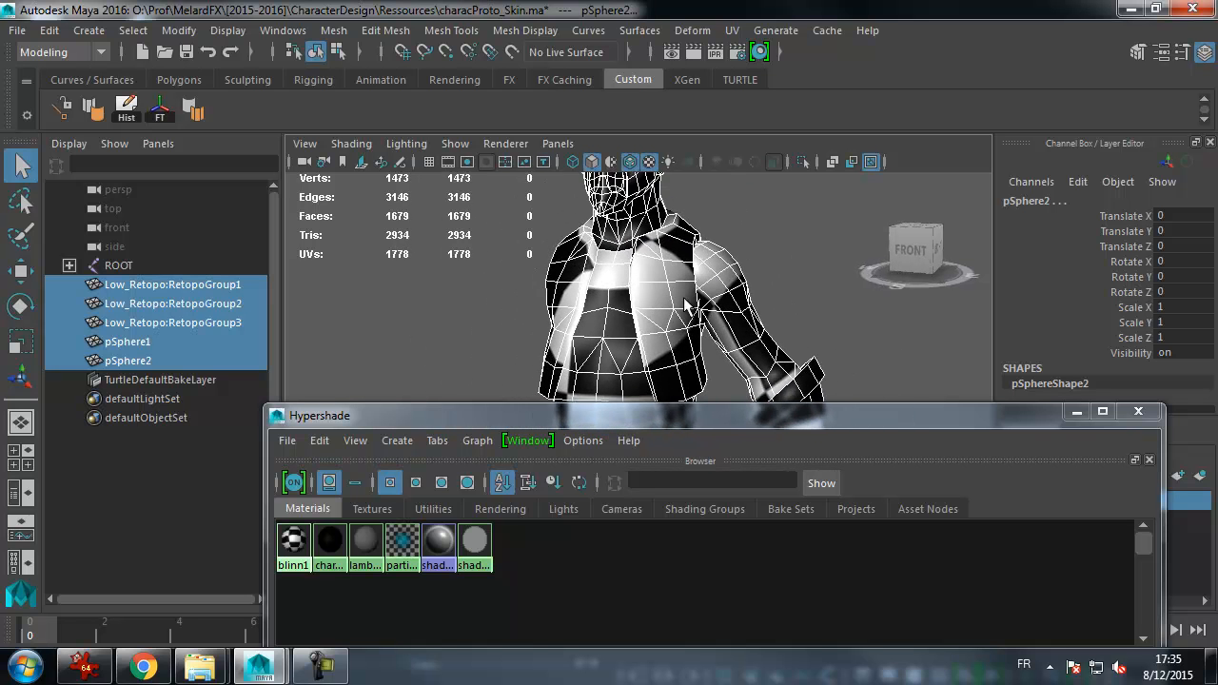
pyautogui.keyDown('alt'); pyautogui.moveTo(616, 249); pyautogui.dragTo(509, 244, button='right'); pyautogui.keyUp('alt')
pyautogui.keyDown('alt'); pyautogui.moveTo(656, 295); pyautogui.dragTo(636, 255, button='middle'); pyautogui.keyUp('alt')
pyautogui.keyDown('alt'); pyautogui.moveTo(659, 265); pyautogui.dragTo(636, 281, button='right'); pyautogui.keyUp('alt')
pyautogui.keyDown('alt'); pyautogui.moveTo(635, 282); pyautogui.dragTo(433, 247, button='middle'); pyautogui.keyUp('alt')
pyautogui.moveTo(577, 413); pyautogui.dragTo(810, 69)
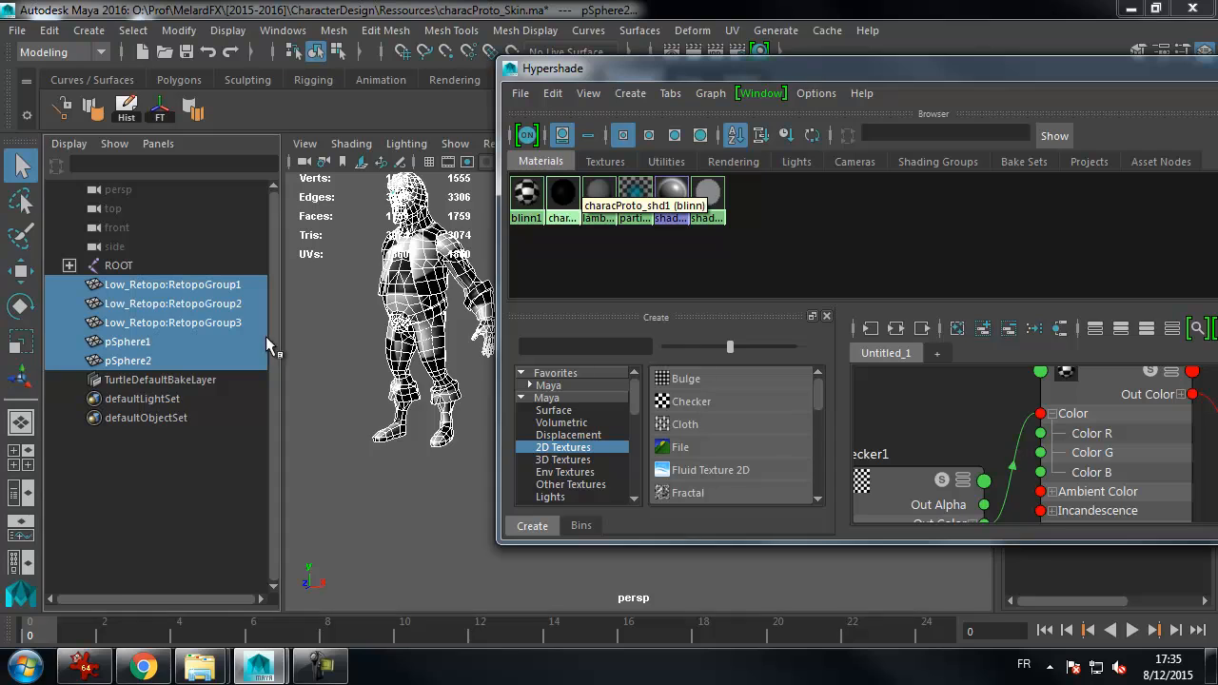
pyautogui.keyDown('alt'); pyautogui.moveTo(404, 276); pyautogui.dragTo(396, 342, button='middle'); pyautogui.keyUp('alt')
pyautogui.keyDown('alt'); pyautogui.moveTo(397, 342); pyautogui.dragTo(415, 341, button='right'); pyautogui.keyUp('alt')
pyautogui.keyDown('alt'); pyautogui.moveTo(415, 342); pyautogui.dragTo(445, 373, button='middle'); pyautogui.keyUp('alt')
pyautogui.keyDown('alt'); pyautogui.moveTo(447, 373); pyautogui.dragTo(487, 369, button='right'); pyautogui.keyUp('alt')
pyautogui.keyDown('alt'); pyautogui.moveTo(427, 343); pyautogui.dragTo(457, 337, button='middle'); pyautogui.keyUp('alt')
pyautogui.keyDown('alt'); pyautogui.moveTo(384, 348); pyautogui.dragTo(375, 334, button='middle'); pyautogui.keyUp('alt')
pyautogui.keyDown('alt'); pyautogui.moveTo(376, 334); pyautogui.dragTo(451, 353); pyautogui.keyUp('alt')
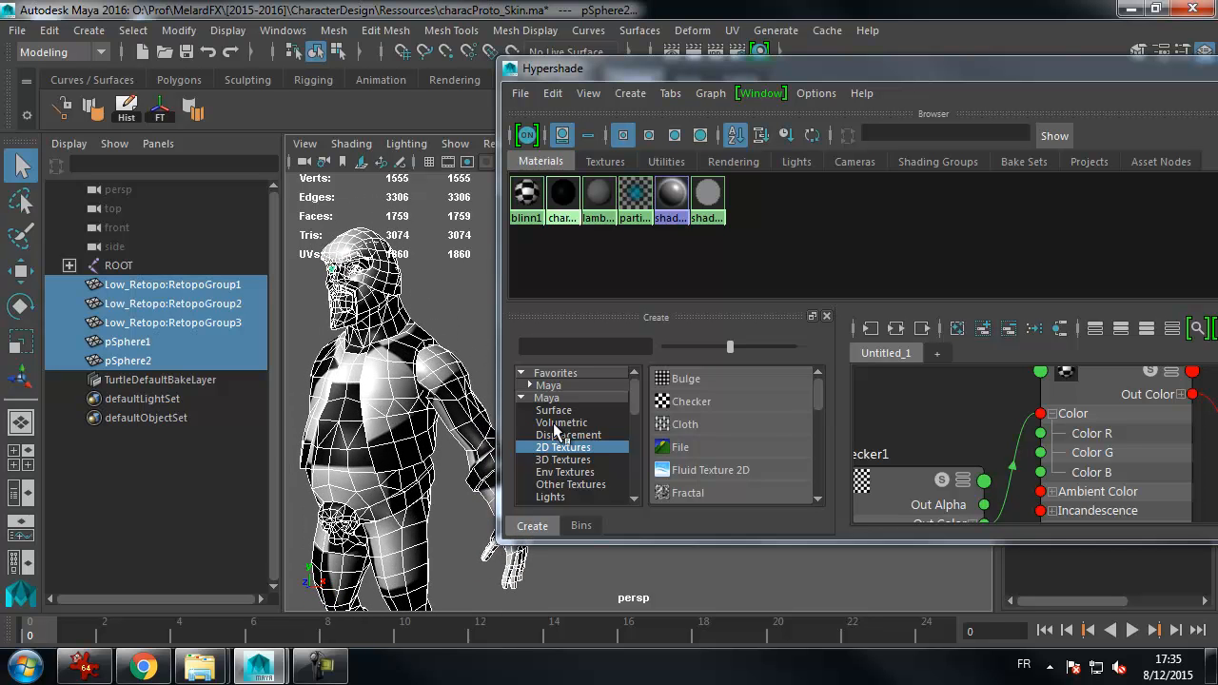
# - Enlarge and reposition the Hypershade, select the checker1 node in the graph and show its attributes in the Attribute Editor
pyautogui.moveTo(502, 454); pyautogui.dragTo(666, 456)
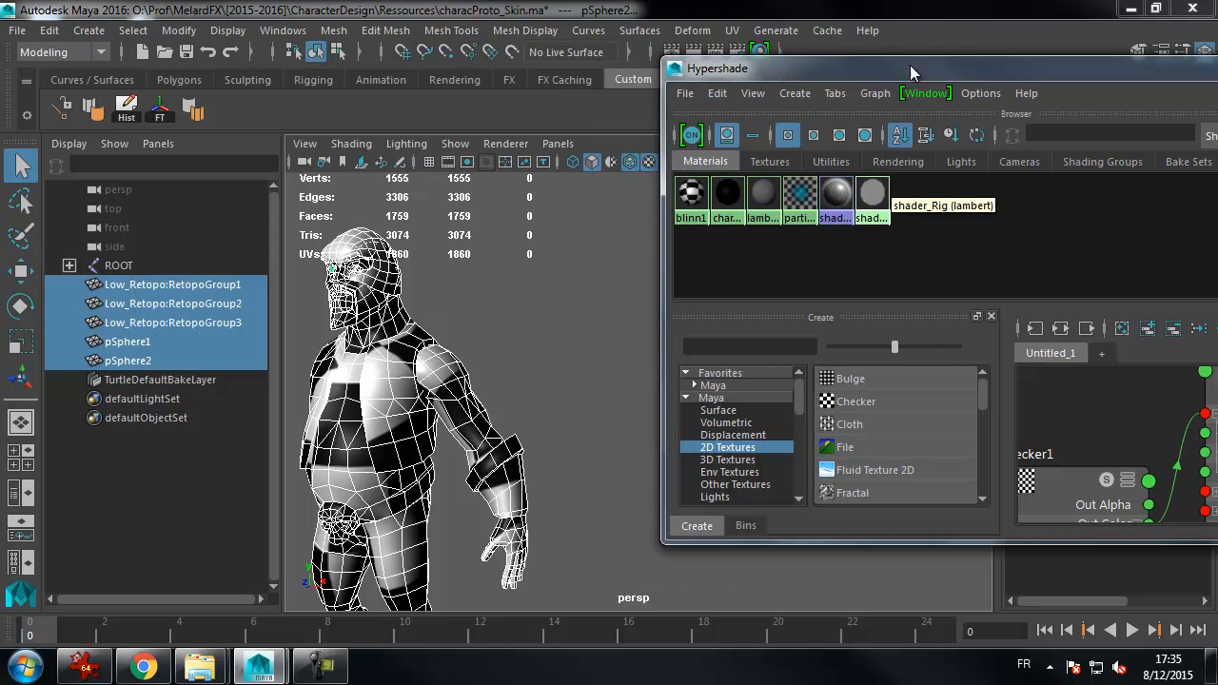
pyautogui.moveTo(949, 73); pyautogui.dragTo(737, 58)
pyautogui.moveTo(885, 525); pyautogui.dragTo(885, 626)
pyautogui.keyDown('alt'); pyautogui.moveTo(837, 422); pyautogui.dragTo(872, 432, button='middle'); pyautogui.keyUp('alt')
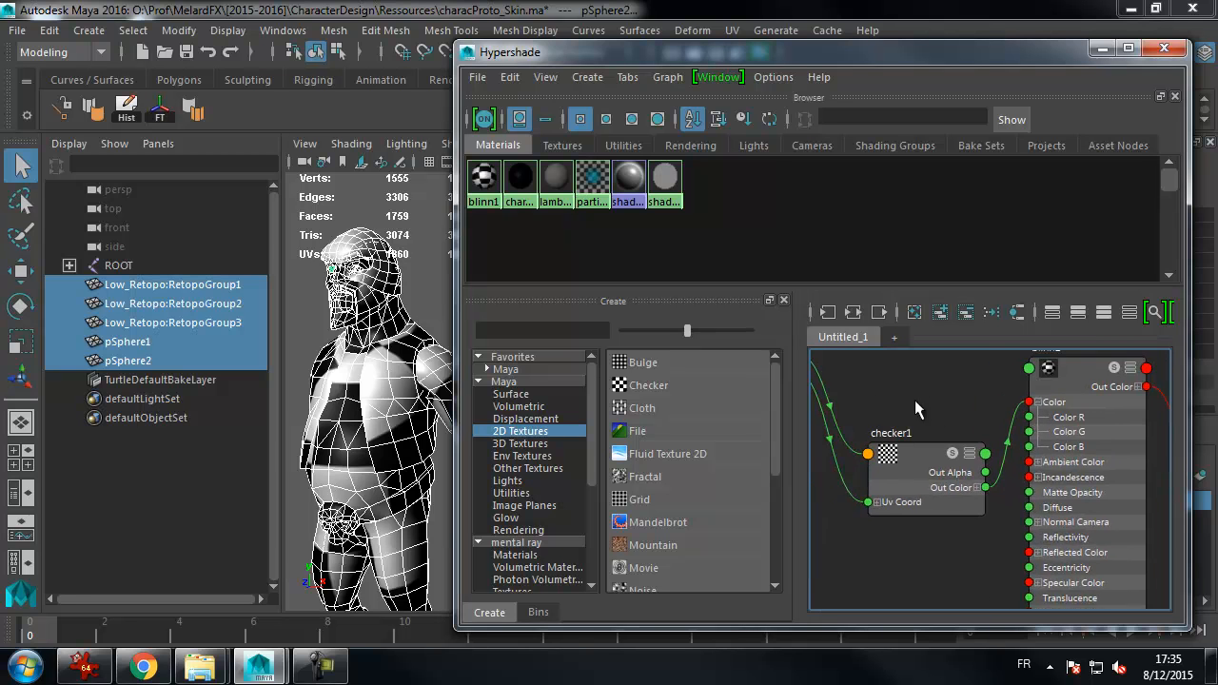
pyautogui.scroll(-3, 916, 414)
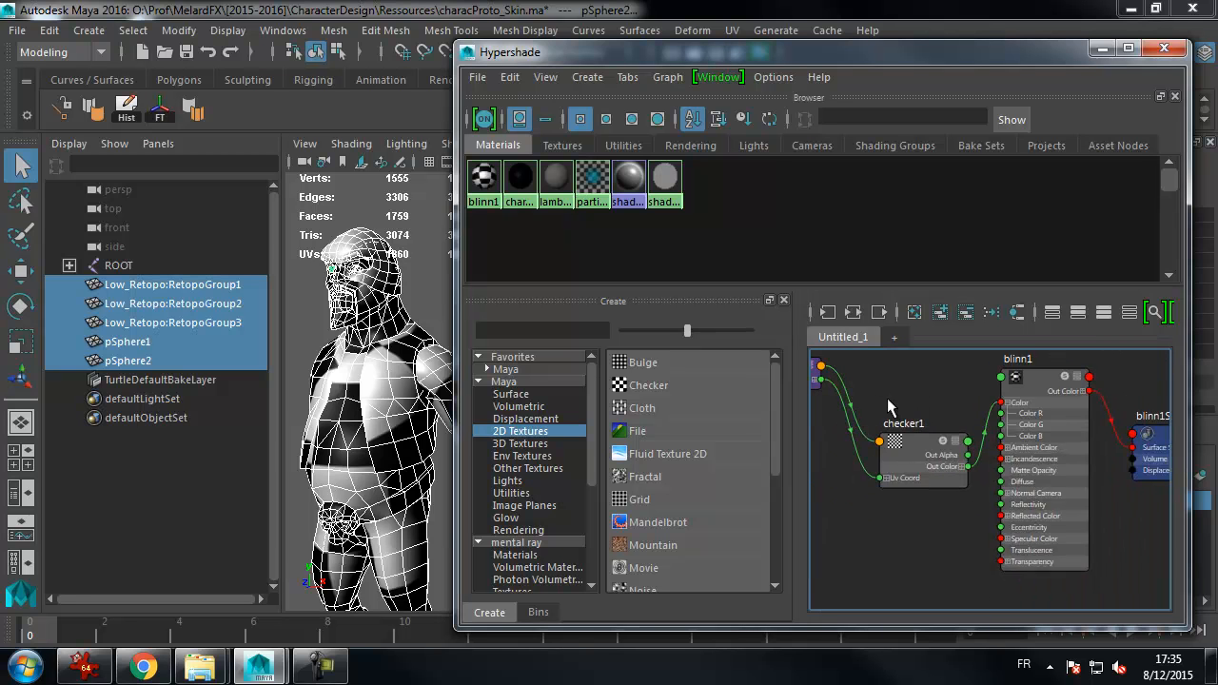
pyautogui.click(917, 463)
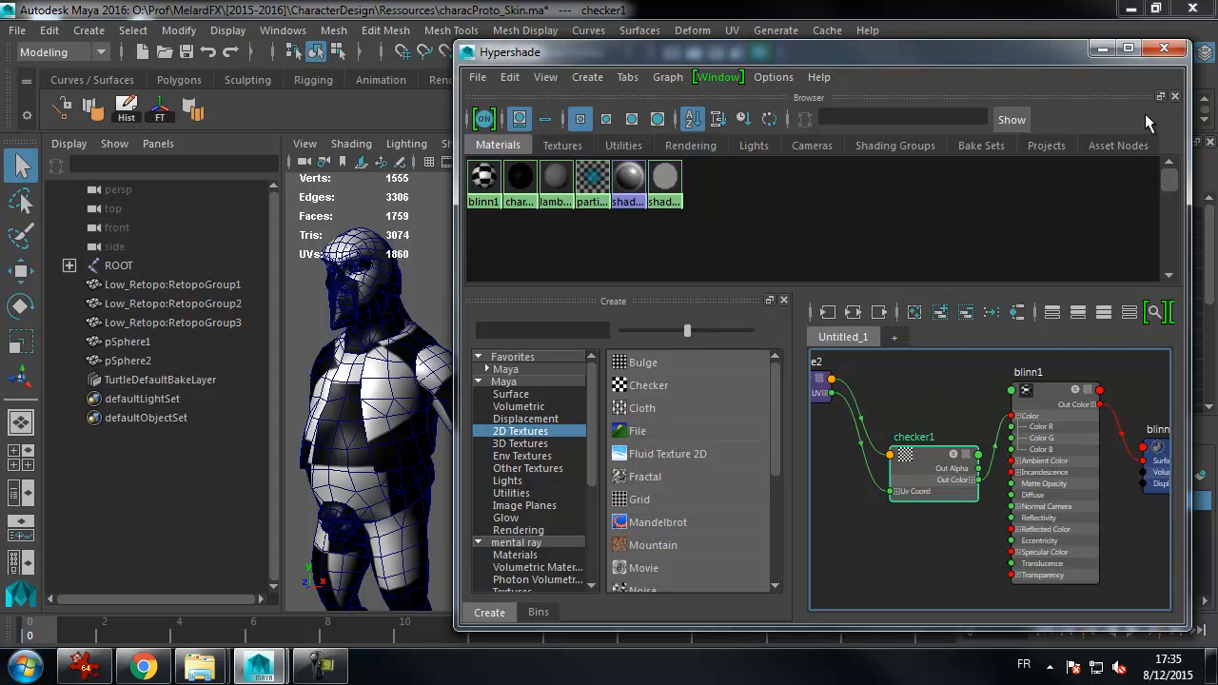
pyautogui.moveTo(1042, 51); pyautogui.dragTo(776, 53)
pyautogui.moveTo(918, 115); pyautogui.dragTo(1106, 121)
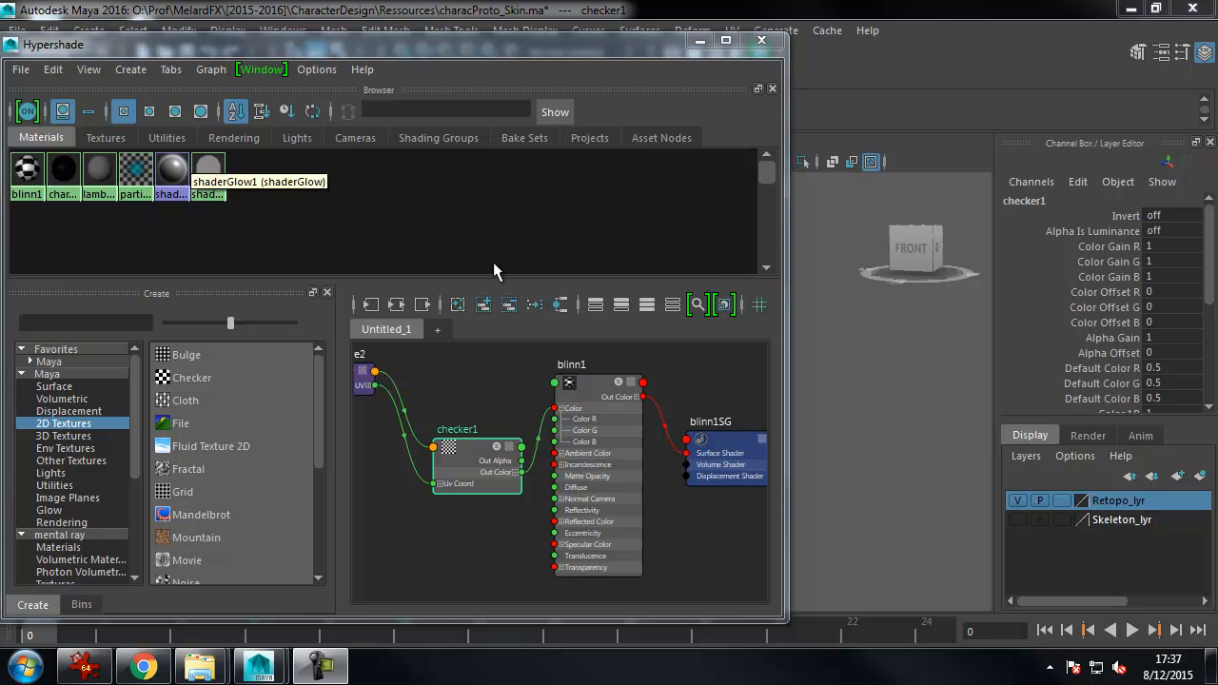
pyautogui.click(1161, 52)
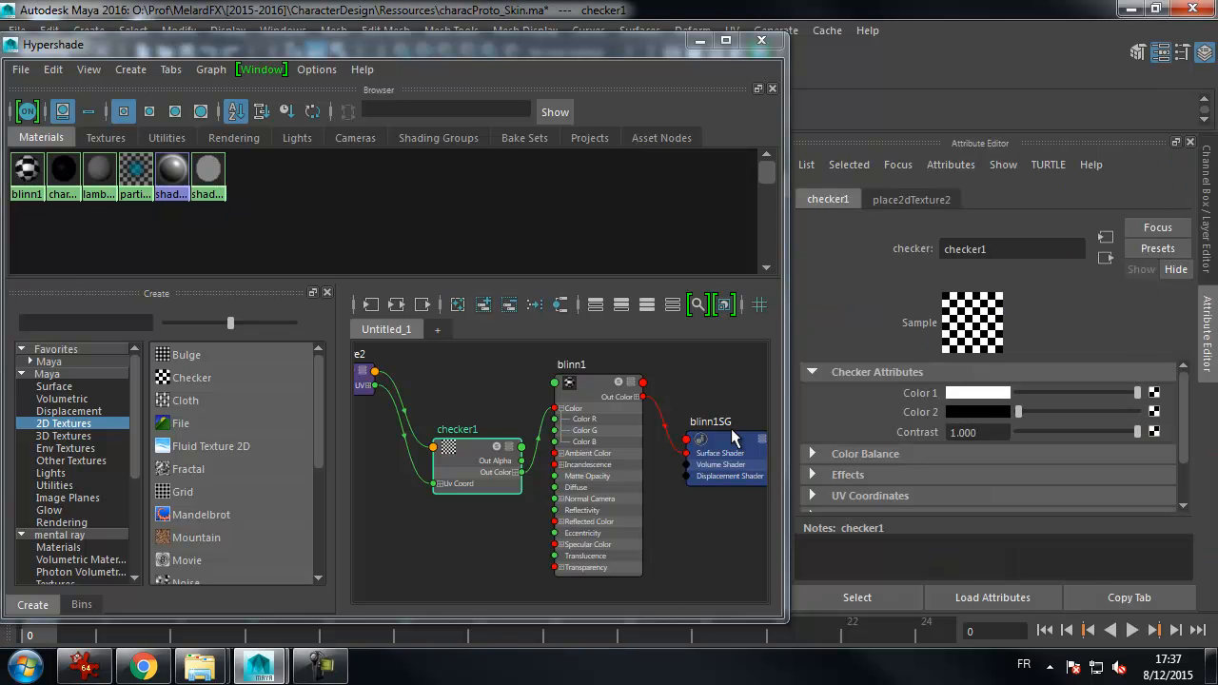
pyautogui.click(469, 448)
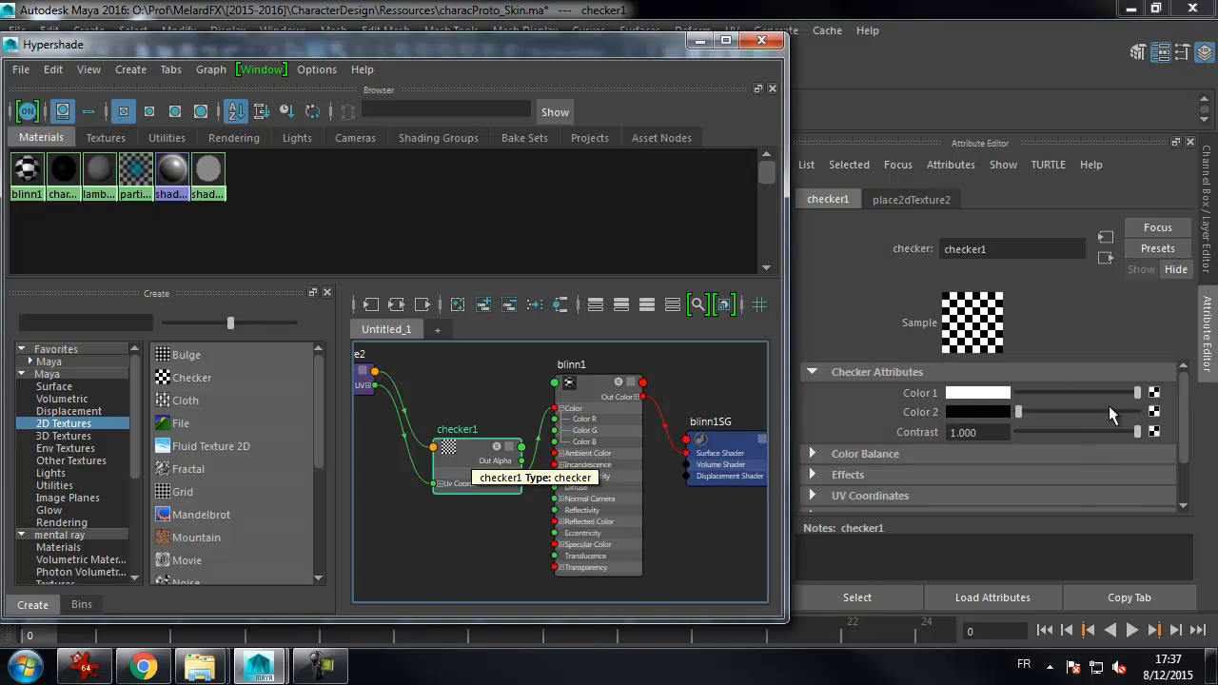
# - Set Color 1 of the checker1 texture to a medium blue with hue 233.07 and saturation 0.564
pyautogui.click(977, 394)
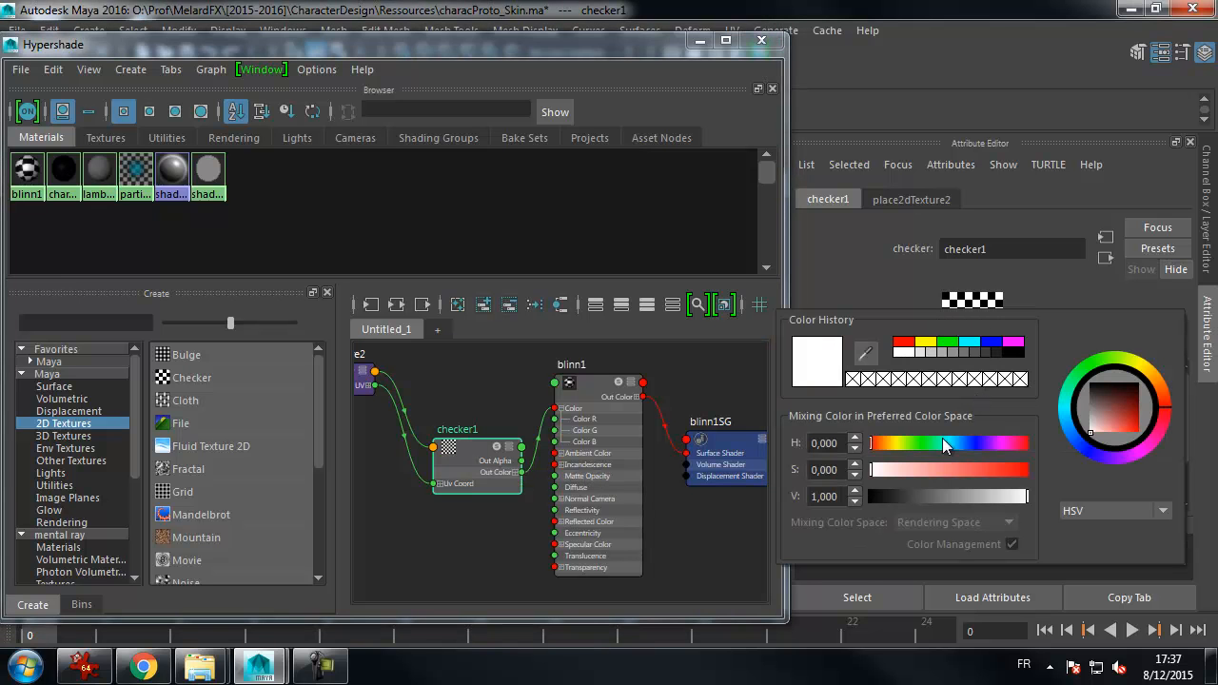
pyautogui.click(972, 443)
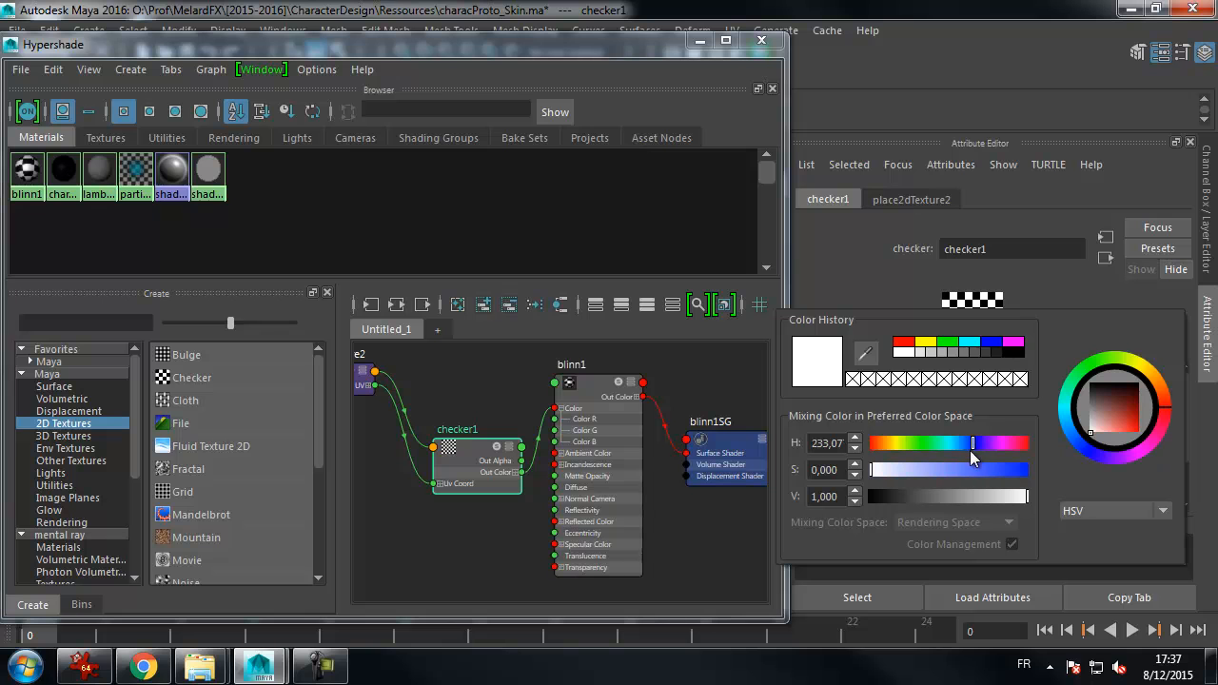
pyautogui.moveTo(941, 470)
pyautogui.mouseDown()
pyautogui.moveTo(967, 470)
pyautogui.moveTo(932, 495)
pyautogui.moveTo(962, 495)
pyautogui.moveTo(958, 470)
pyautogui.mouseUp()
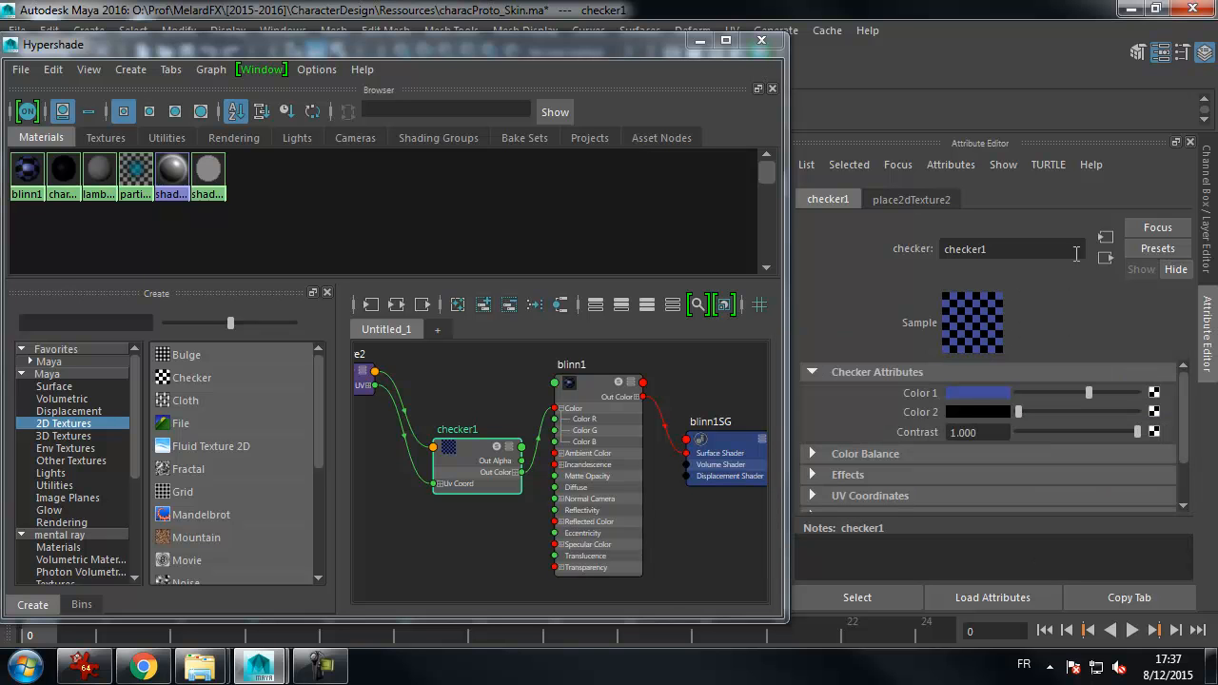
# - Set Color 2 of the checker1 texture to a paler blue with saturation 0.263 and value 0.595, uncovering the model
pyautogui.click(969, 415)
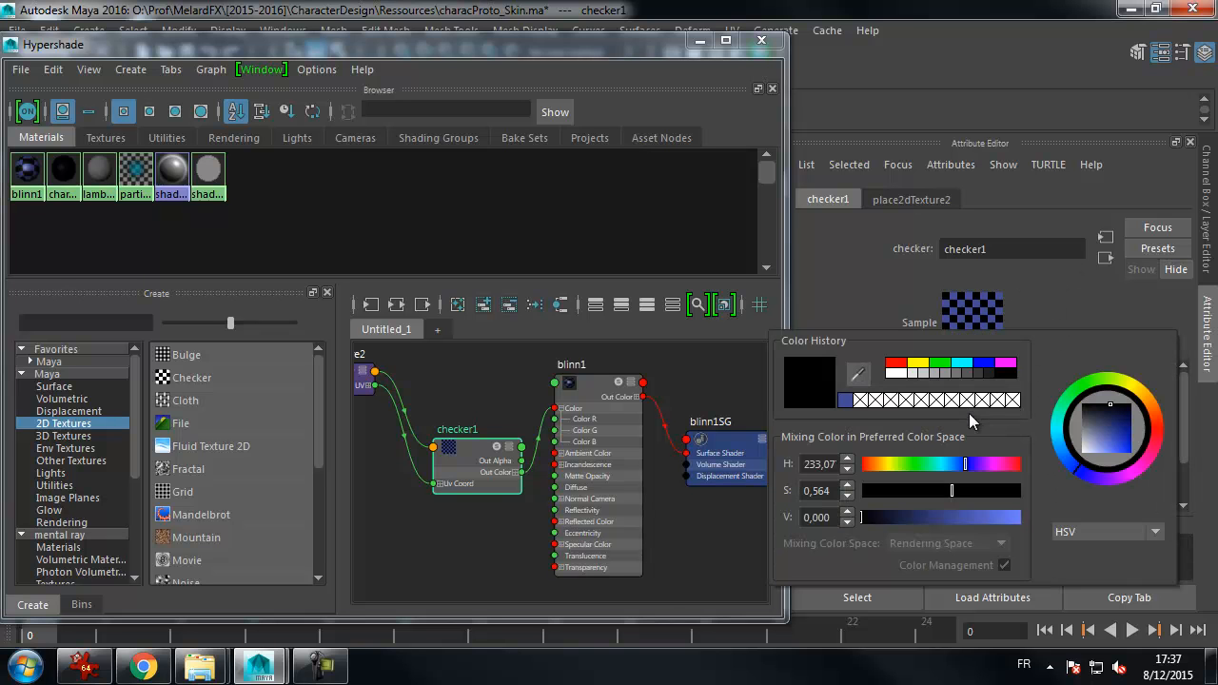
pyautogui.click(846, 400)
pyautogui.moveTo(924, 496); pyautogui.dragTo(910, 492)
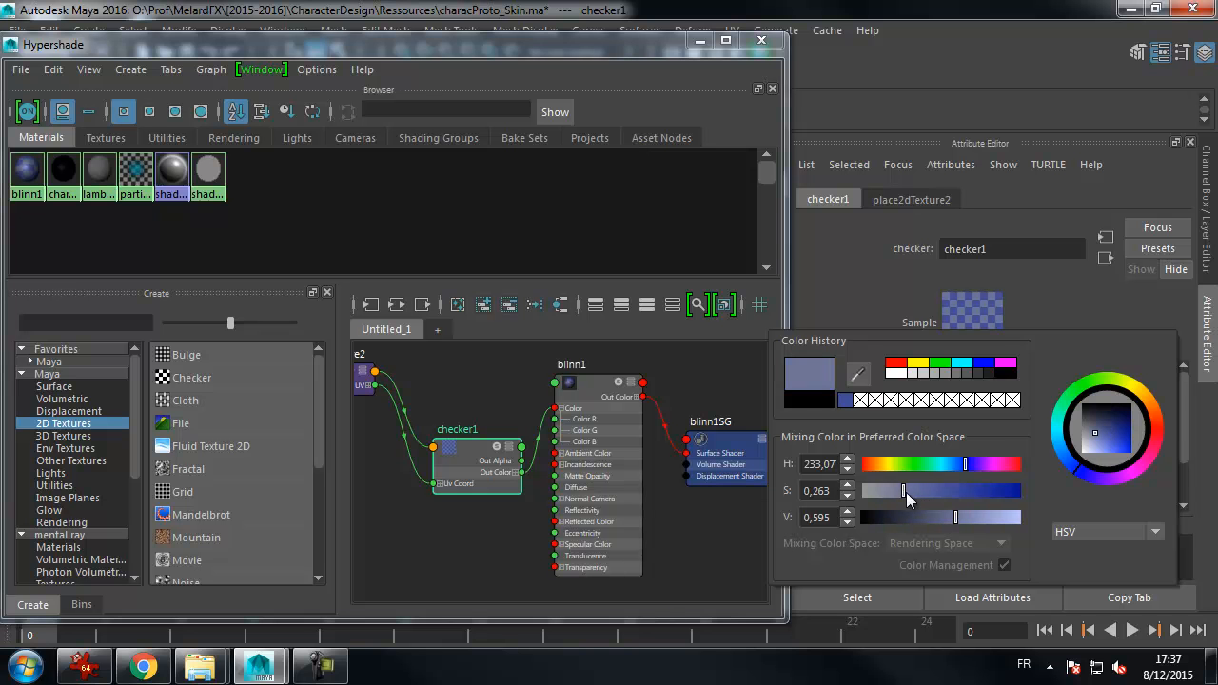
pyautogui.moveTo(560, 42); pyautogui.dragTo(1041, 335)
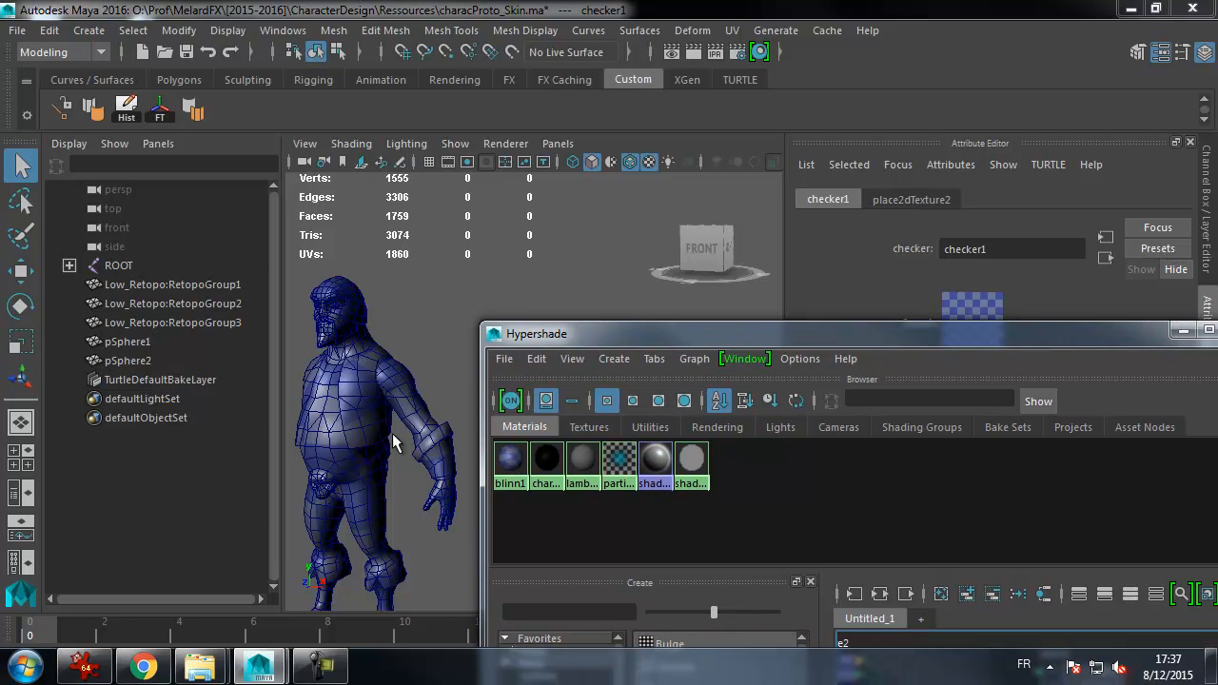
# - Set Repeat UV of the place2dTexture2 node to 20 by 20 and move the Hypershade off the character
pyautogui.moveTo(706, 334); pyautogui.dragTo(460, 81)
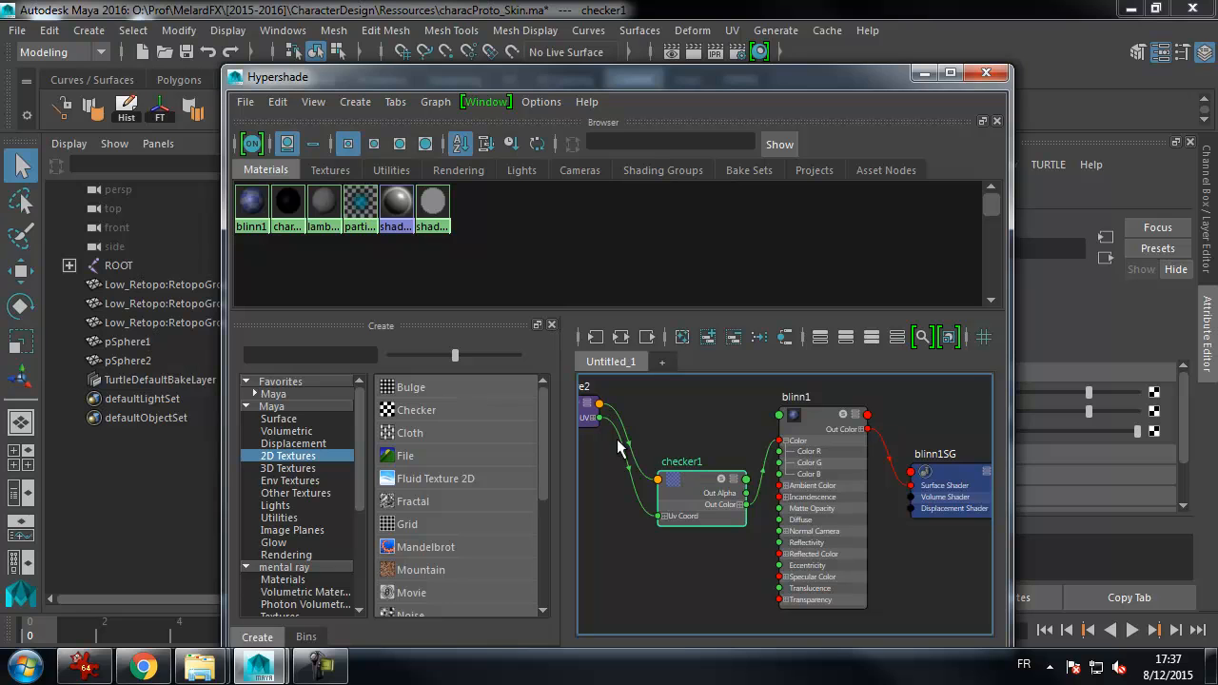
pyautogui.keyDown('alt'); pyautogui.moveTo(662, 443); pyautogui.dragTo(742, 451, button='middle'); pyautogui.keyUp('alt')
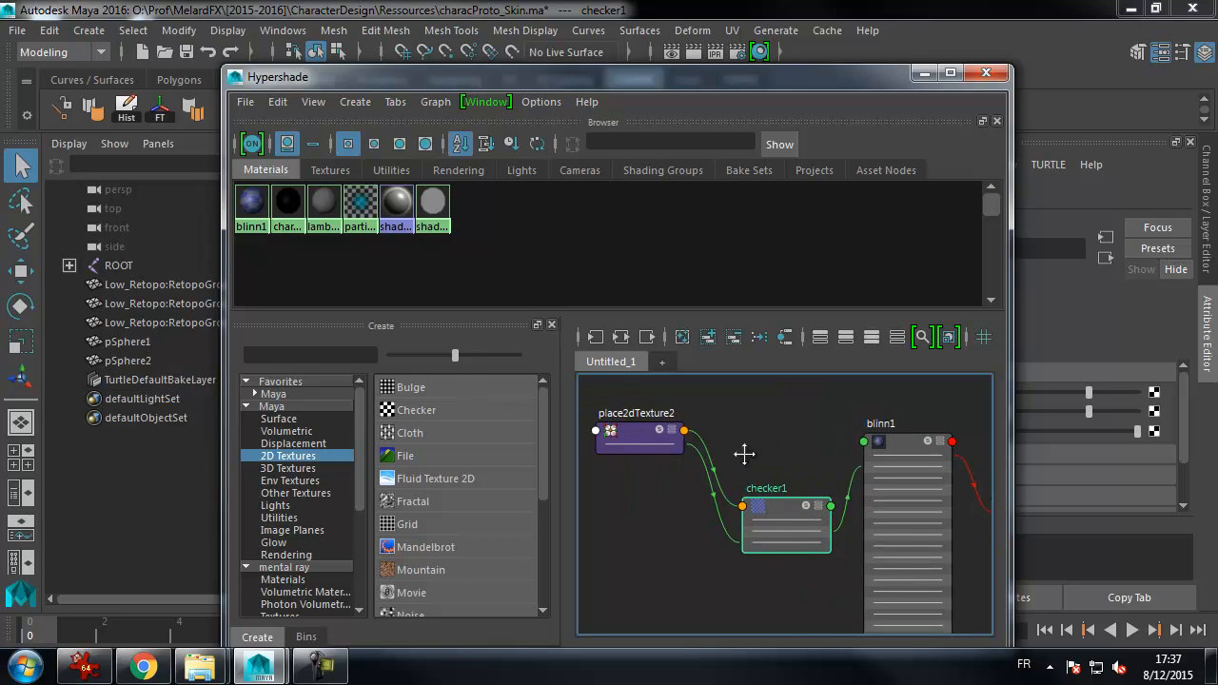
pyautogui.click(635, 443)
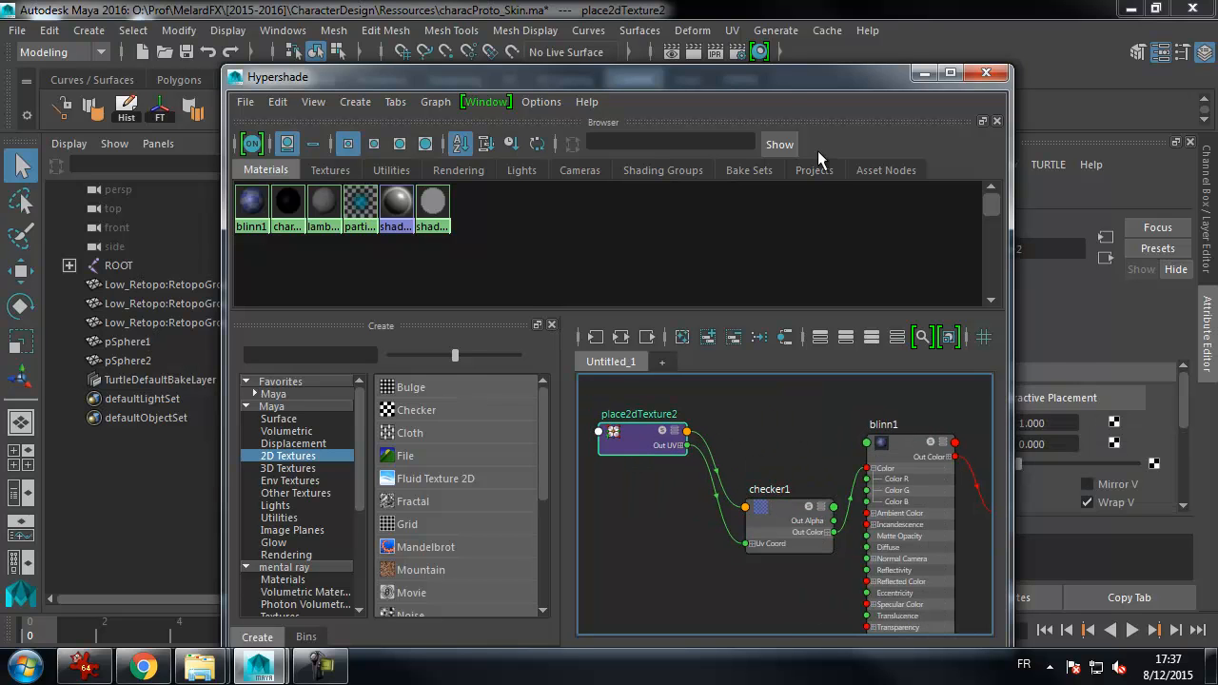
pyautogui.moveTo(780, 80); pyautogui.dragTo(546, 173)
pyautogui.moveTo(1186, 394); pyautogui.dragTo(1186, 434)
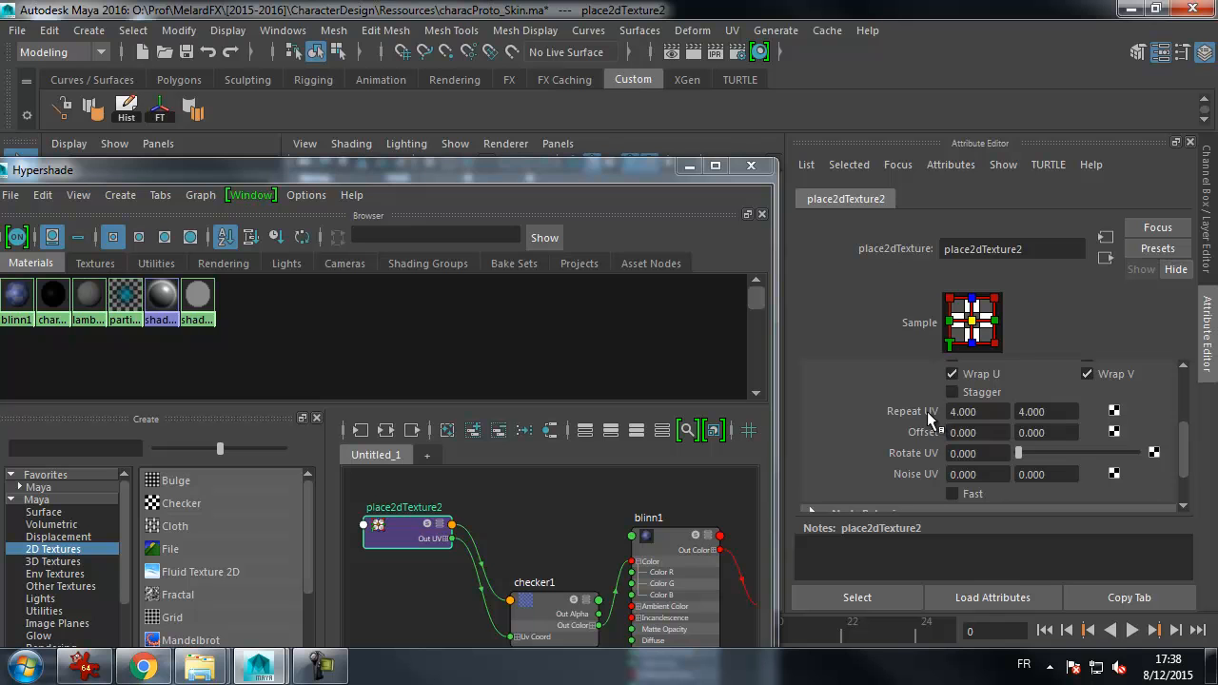
pyautogui.moveTo(991, 413); pyautogui.dragTo(924, 411)
pyautogui.write('20')
pyautogui.press('Tab')
pyautogui.write('20')
pyautogui.press('Return')
pyautogui.moveTo(614, 176); pyautogui.dragTo(1072, 378)
pyautogui.keyDown('alt'); pyautogui.moveTo(390, 438); pyautogui.dragTo(495, 330); pyautogui.keyUp('alt')
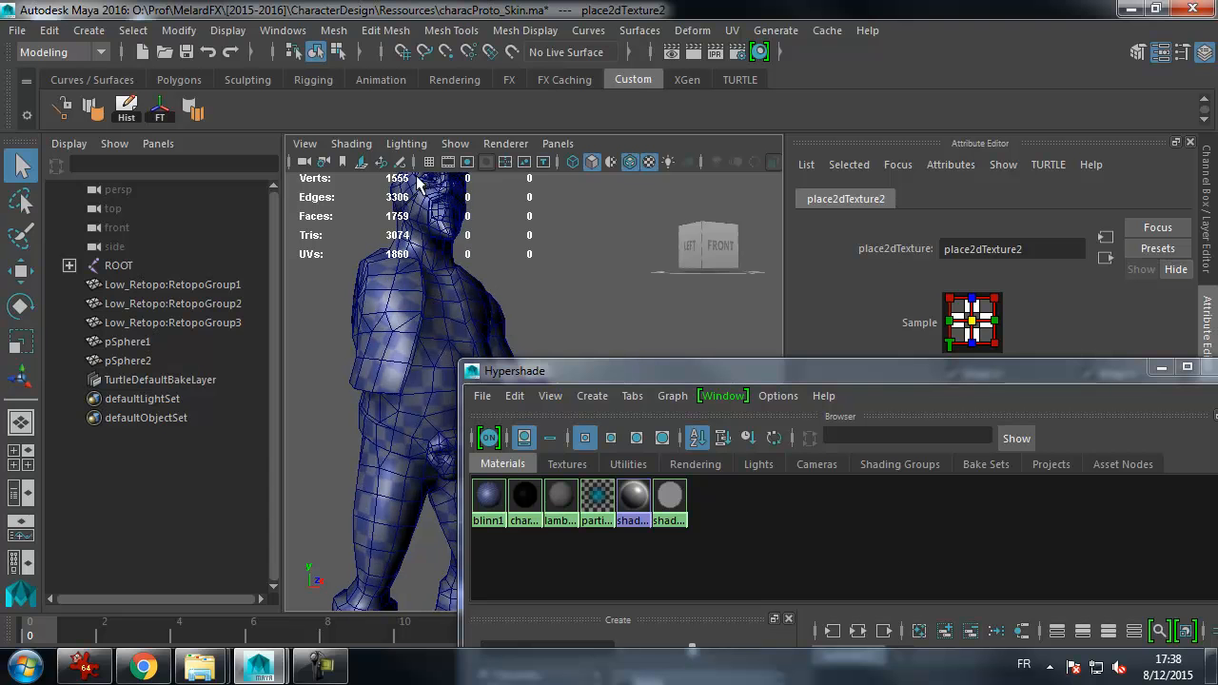
# - Turn off wireframe on shaded in the viewport so the character's upper body shows only the checker pattern
pyautogui.click(351, 144)
pyautogui.click(394, 335)
pyautogui.moveTo(557, 272)
pyautogui.keyDown('alt'); pyautogui.mouseDown()
pyautogui.moveTo(571, 272)
pyautogui.moveTo(467, 299)
pyautogui.moveTo(493, 275)
pyautogui.mouseUp(); pyautogui.keyUp('alt')
pyautogui.keyDown('alt'); pyautogui.moveTo(491, 274); pyautogui.dragTo(479, 258, button='middle'); pyautogui.keyUp('alt')
pyautogui.keyDown('alt'); pyautogui.moveTo(479, 257); pyautogui.dragTo(504, 267); pyautogui.keyUp('alt')
pyautogui.moveTo(504, 266)
pyautogui.keyDown('alt'); pyautogui.mouseDown(button='right')
pyautogui.moveTo(533, 272)
pyautogui.moveTo(443, 285)
pyautogui.moveTo(581, 280)
pyautogui.moveTo(506, 280)
pyautogui.mouseUp(button='right'); pyautogui.keyUp('alt')
pyautogui.keyDown('alt'); pyautogui.moveTo(505, 280); pyautogui.dragTo(460, 334, button='middle'); pyautogui.keyUp('alt')
pyautogui.keyDown('alt'); pyautogui.moveTo(459, 334); pyautogui.dragTo(498, 343); pyautogui.keyUp('alt')
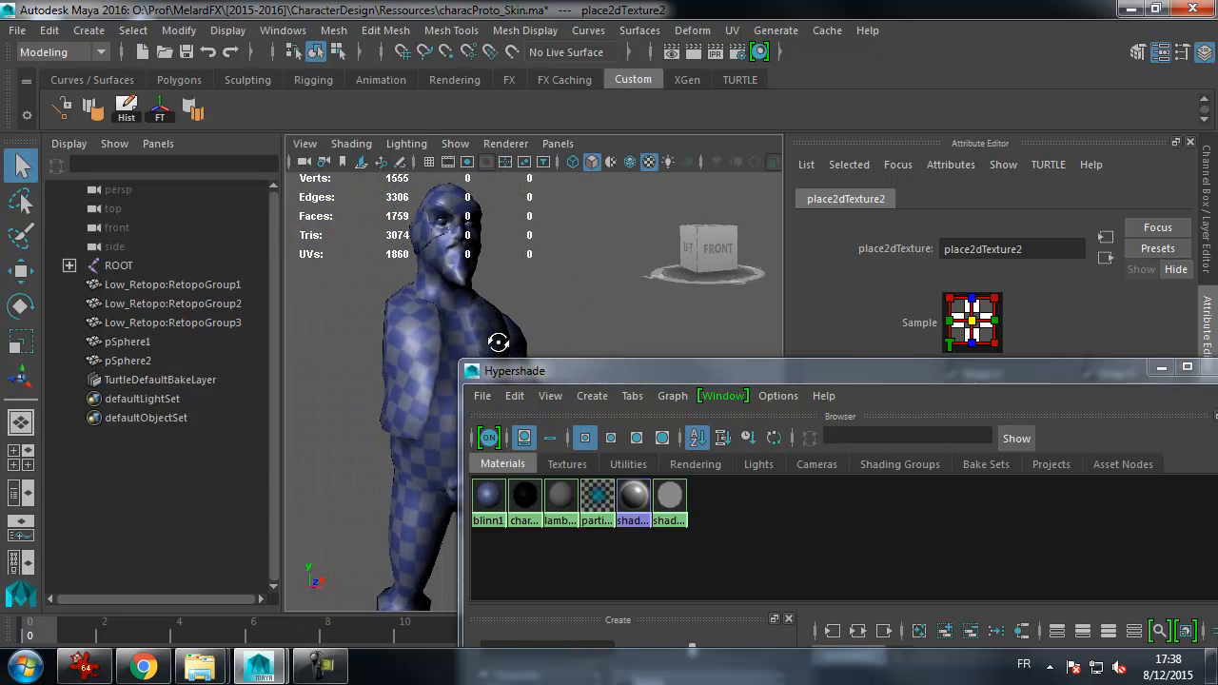
# - Raise the value of checker1's Color 2 to 0.671 and move the Hypershade below the character
pyautogui.moveTo(600, 369); pyautogui.dragTo(278, 109)
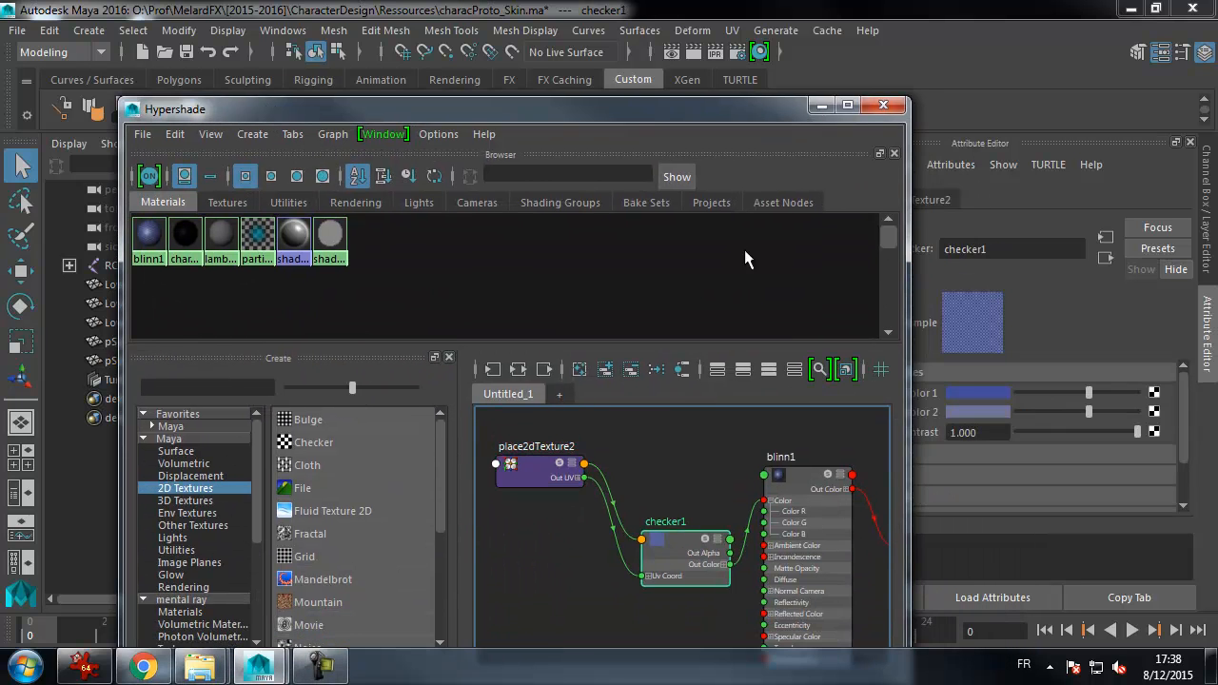
pyautogui.moveTo(707, 124); pyautogui.dragTo(676, 434)
pyautogui.click(999, 412)
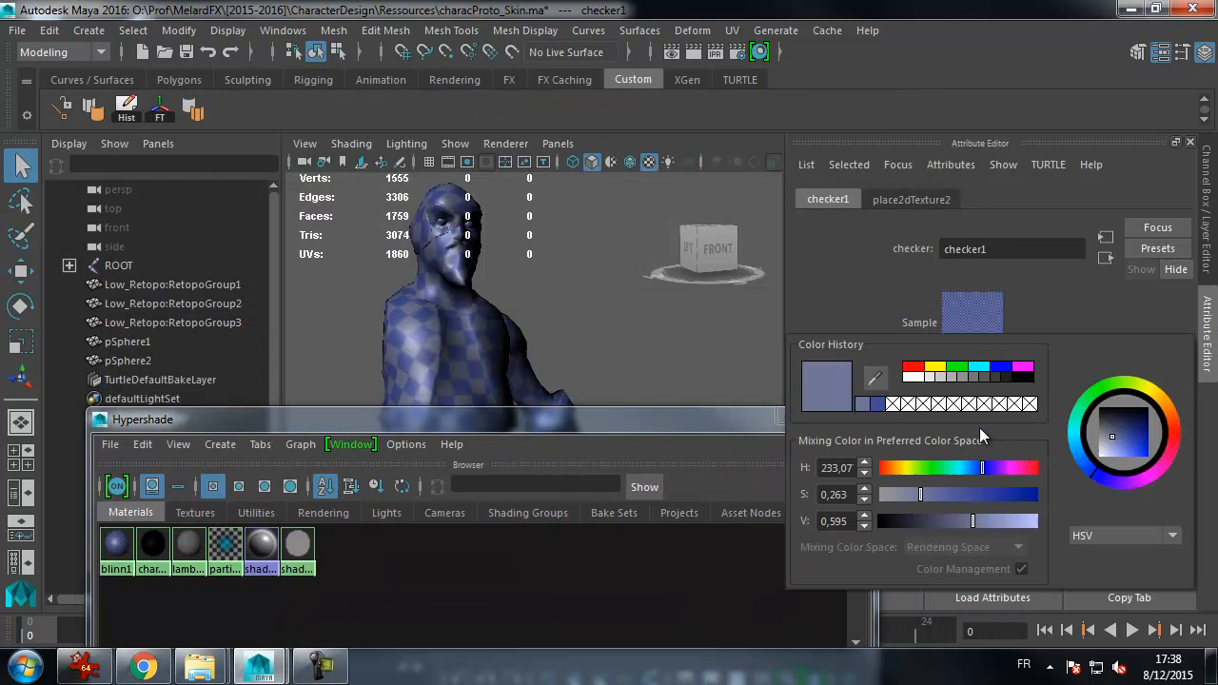
pyautogui.moveTo(972, 522); pyautogui.dragTo(984, 524)
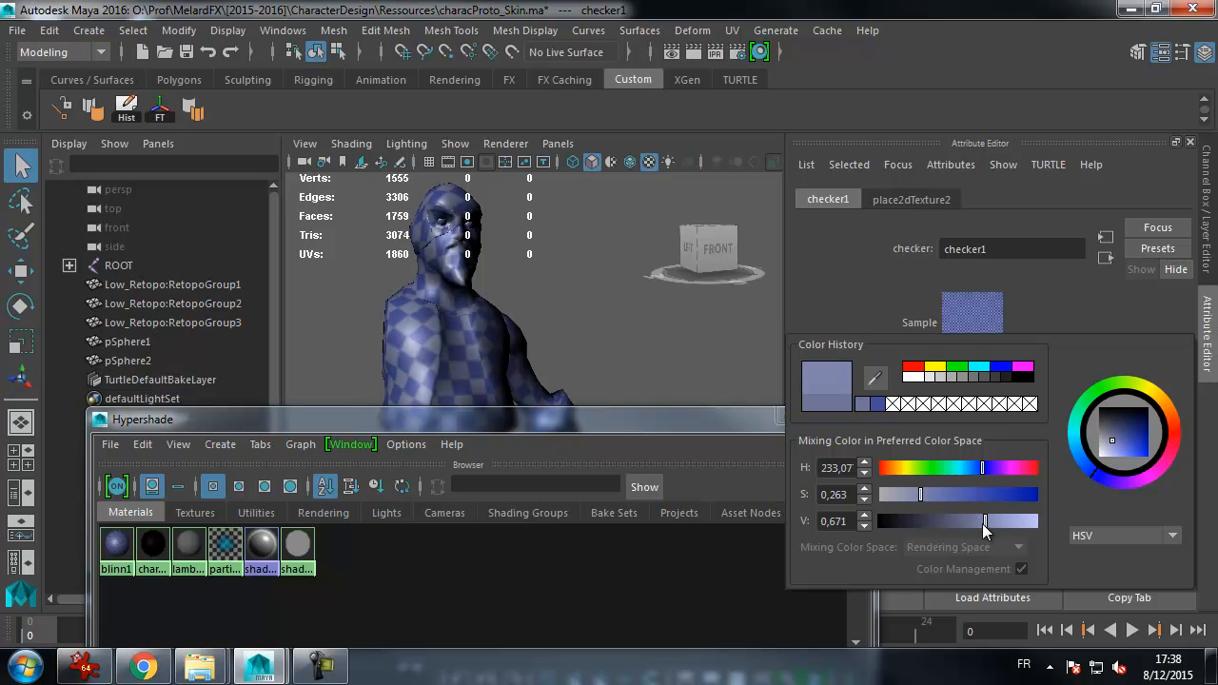
pyautogui.moveTo(552, 418); pyautogui.dragTo(582, 540)
pyautogui.click(1057, 374)
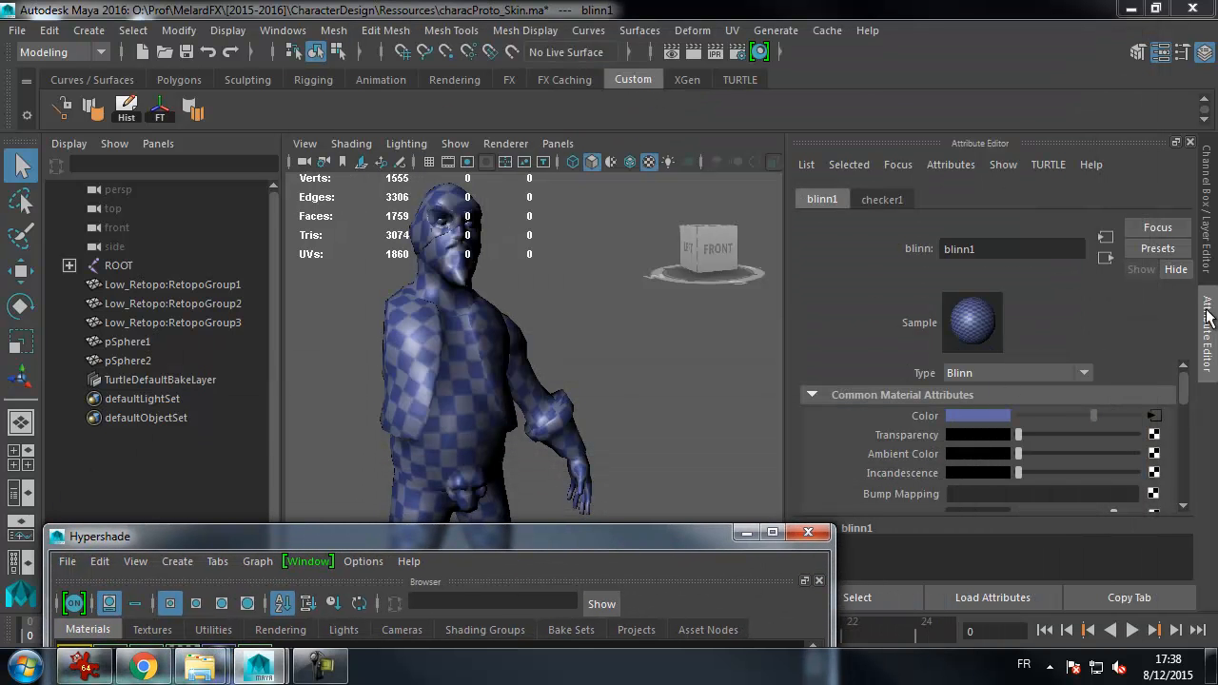
# - Brighten the blinn1 material's Ambient Color to a dark grey
pyautogui.moveTo(1188, 382)
pyautogui.mouseDown()
pyautogui.moveTo(1185, 416)
pyautogui.moveTo(1056, 430)
pyautogui.moveTo(1041, 409)
pyautogui.moveTo(1089, 430)
pyautogui.moveTo(1058, 425)
pyautogui.moveTo(1062, 414)
pyautogui.mouseUp()
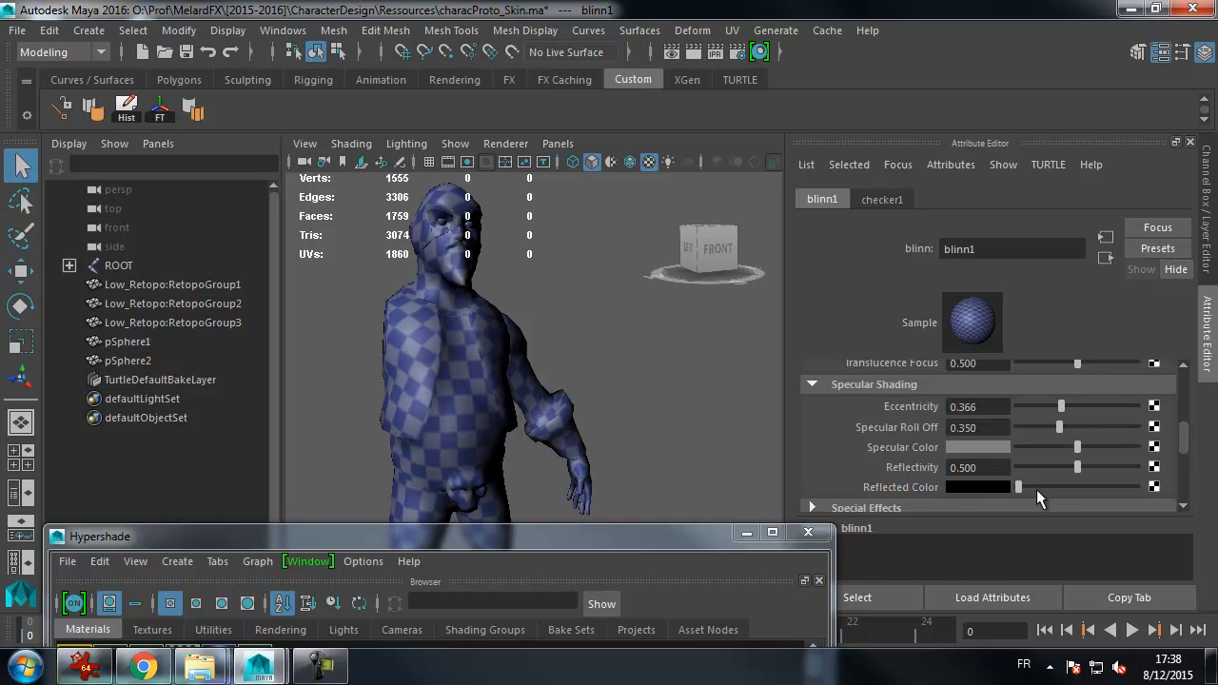
pyautogui.moveTo(1185, 440); pyautogui.dragTo(1189, 392)
pyautogui.moveTo(1020, 452); pyautogui.dragTo(1050, 455)
pyautogui.moveTo(696, 447)
pyautogui.keyDown('alt'); pyautogui.mouseDown()
pyautogui.moveTo(619, 397)
pyautogui.moveTo(497, 402)
pyautogui.moveTo(562, 394)
pyautogui.moveTo(667, 427)
pyautogui.moveTo(734, 429)
pyautogui.moveTo(394, 421)
pyautogui.moveTo(729, 425)
pyautogui.moveTo(691, 425)
pyautogui.mouseUp(); pyautogui.keyUp('alt')
# - View the brightened character from the front and close the Hypershade
pyautogui.moveTo(710, 532); pyautogui.dragTo(841, 112)
pyautogui.moveTo(749, 122); pyautogui.dragTo(768, 571)
pyautogui.keyDown('alt'); pyautogui.moveTo(672, 320); pyautogui.dragTo(382, 403); pyautogui.keyUp('alt')
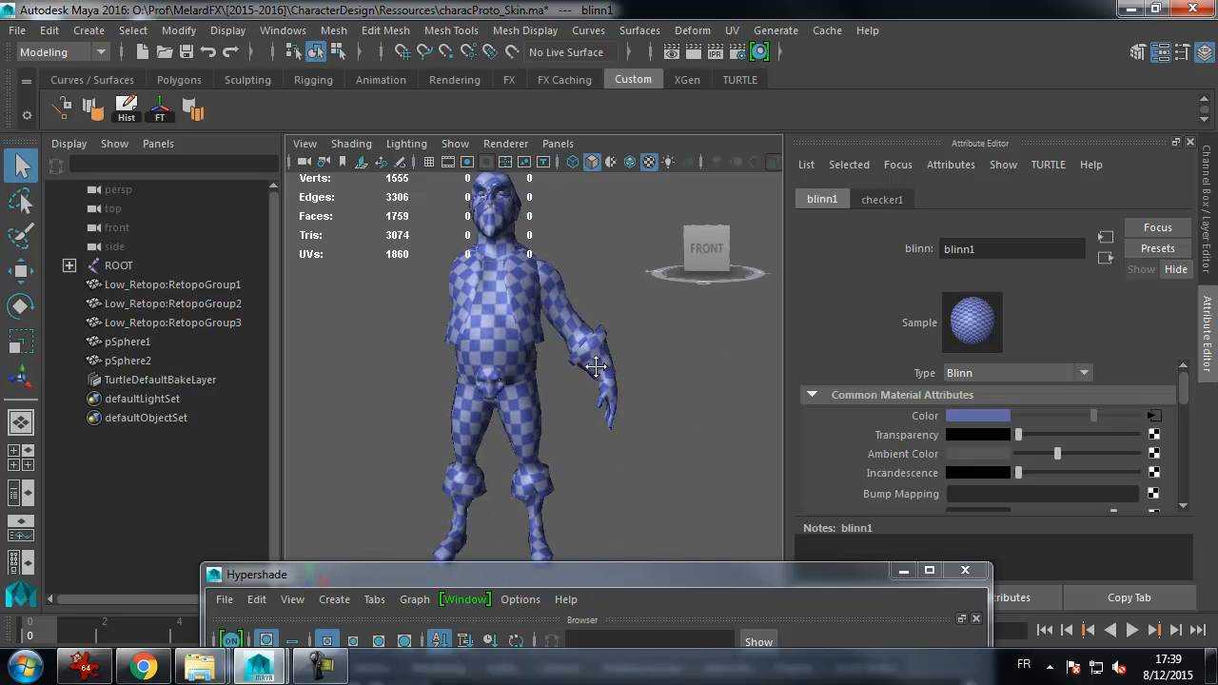
pyautogui.moveTo(786, 575); pyautogui.dragTo(732, 123)
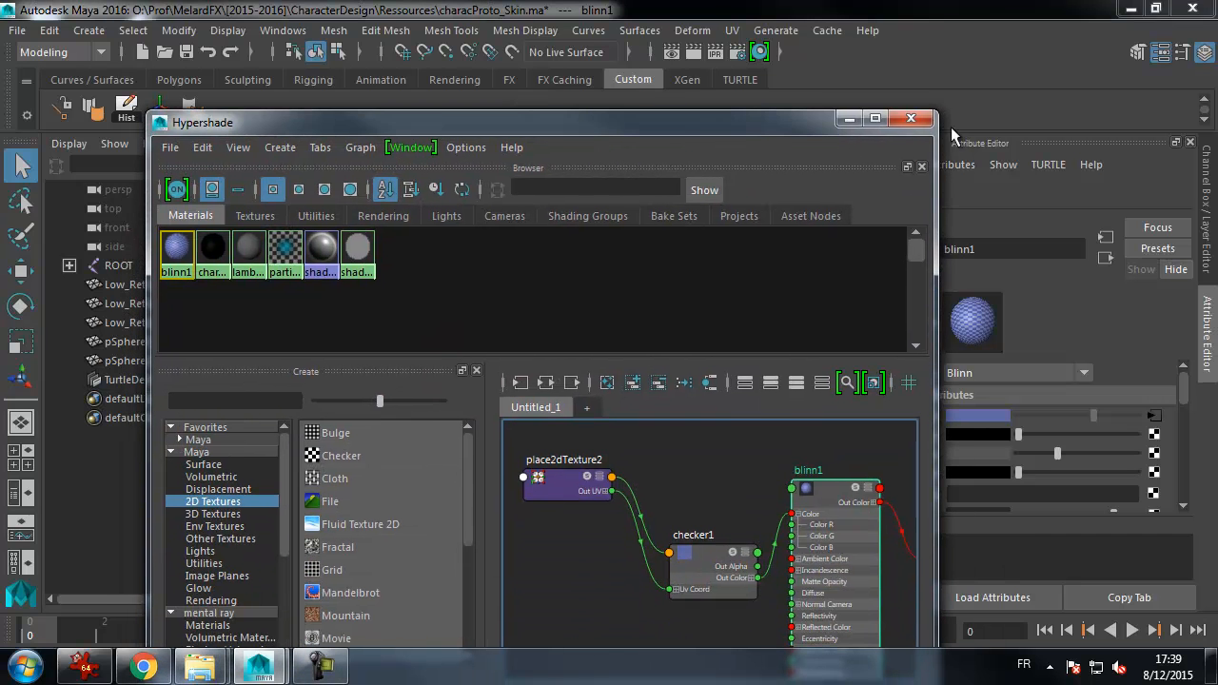
pyautogui.click(915, 120)
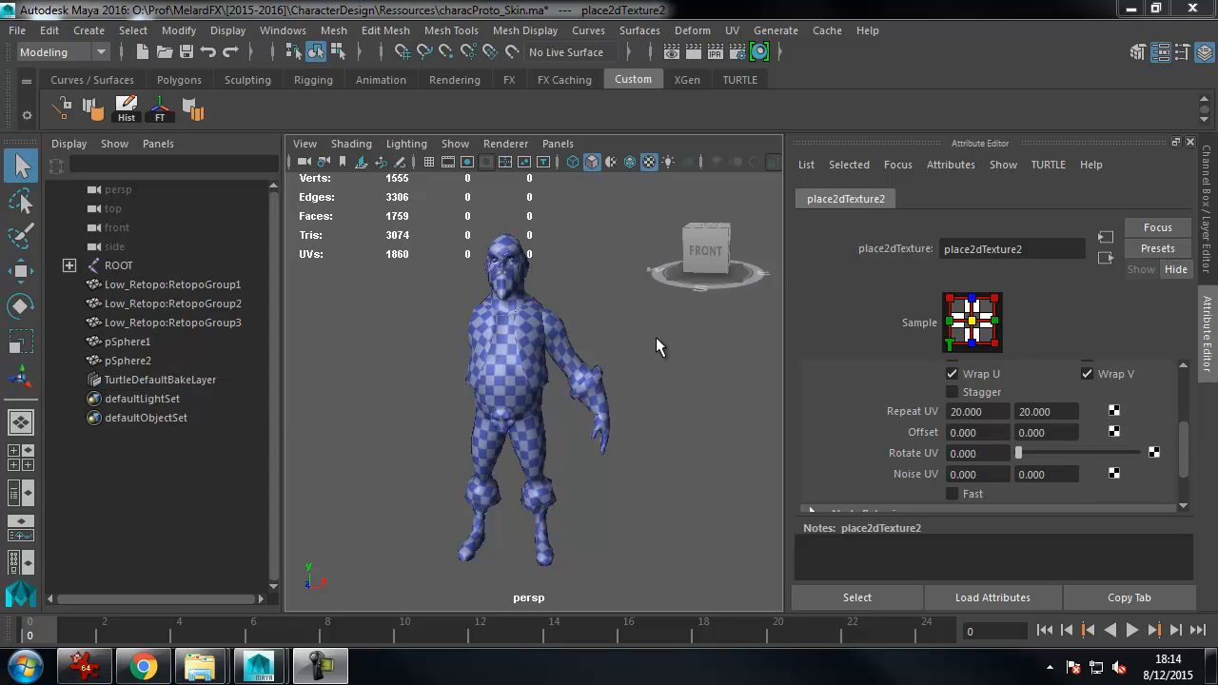
# - Examine the size and regularity of the blue checkers over the whole character from the front and slightly above
pyautogui.keyDown('alt'); pyautogui.moveTo(650, 309); pyautogui.dragTo(649, 324, button='middle'); pyautogui.keyUp('alt')
pyautogui.keyDown('alt'); pyautogui.moveTo(649, 324); pyautogui.dragTo(664, 336); pyautogui.keyUp('alt')
pyautogui.keyDown('alt'); pyautogui.moveTo(664, 336); pyautogui.dragTo(719, 358, button='right'); pyautogui.keyUp('alt')
pyautogui.keyDown('alt'); pyautogui.moveTo(719, 357); pyautogui.dragTo(710, 328, button='middle'); pyautogui.keyUp('alt')
pyautogui.keyDown('alt'); pyautogui.moveTo(710, 330); pyautogui.dragTo(685, 347); pyautogui.keyUp('alt')
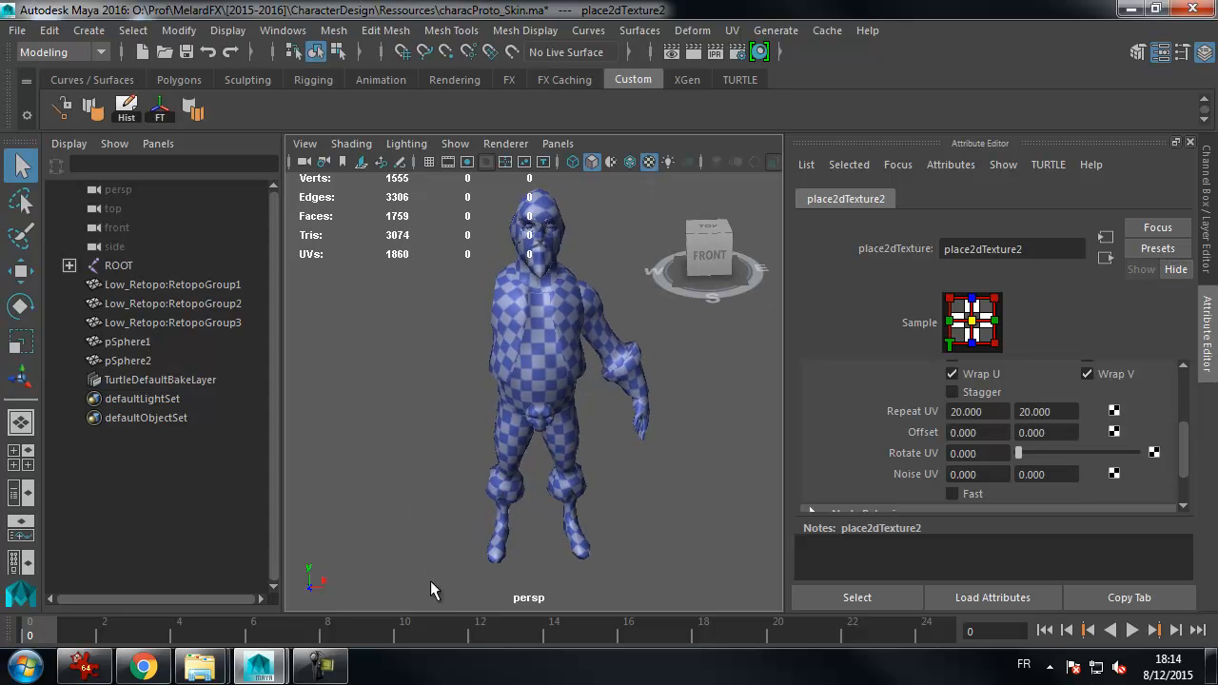
pyautogui.moveTo(85, 671)
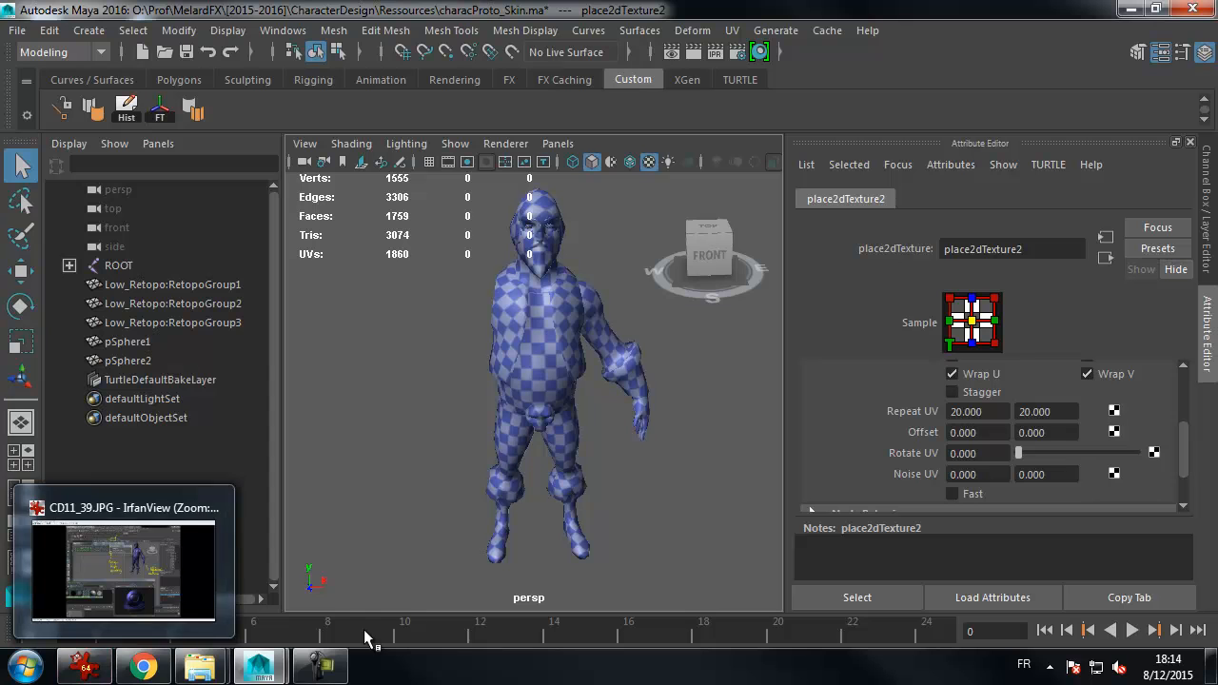
pyautogui.keyDown('alt'); pyautogui.moveTo(638, 476); pyautogui.dragTo(578, 439); pyautogui.keyUp('alt')
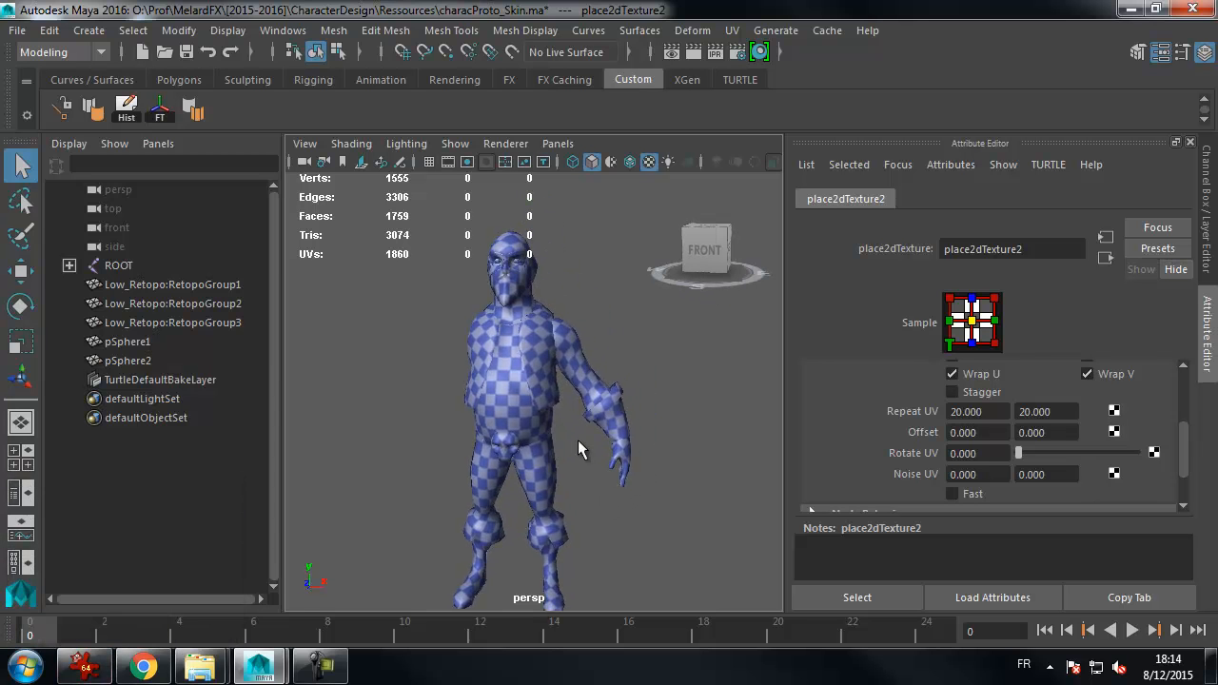
pyautogui.keyDown('alt'); pyautogui.moveTo(640, 467); pyautogui.dragTo(650, 441, button='middle'); pyautogui.keyUp('alt')
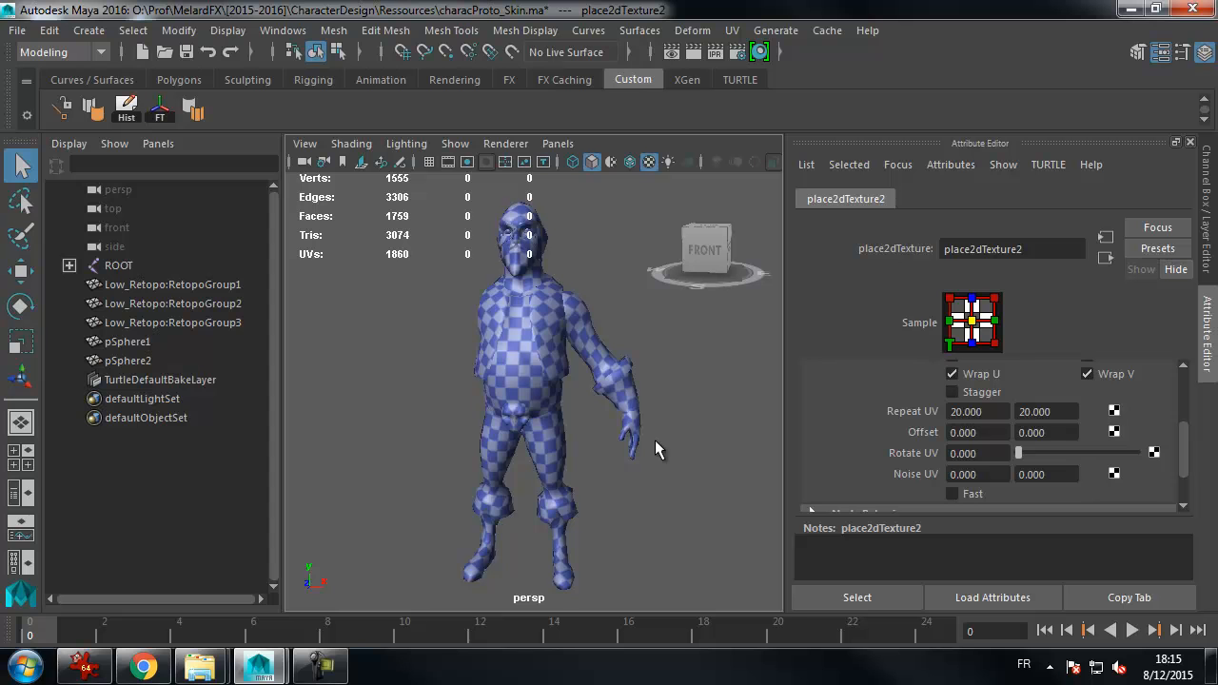
pyautogui.moveTo(657, 438)
pyautogui.keyDown('alt'); pyautogui.mouseDown()
pyautogui.moveTo(683, 427)
pyautogui.moveTo(672, 428)
pyautogui.mouseUp(); pyautogui.keyUp('alt')
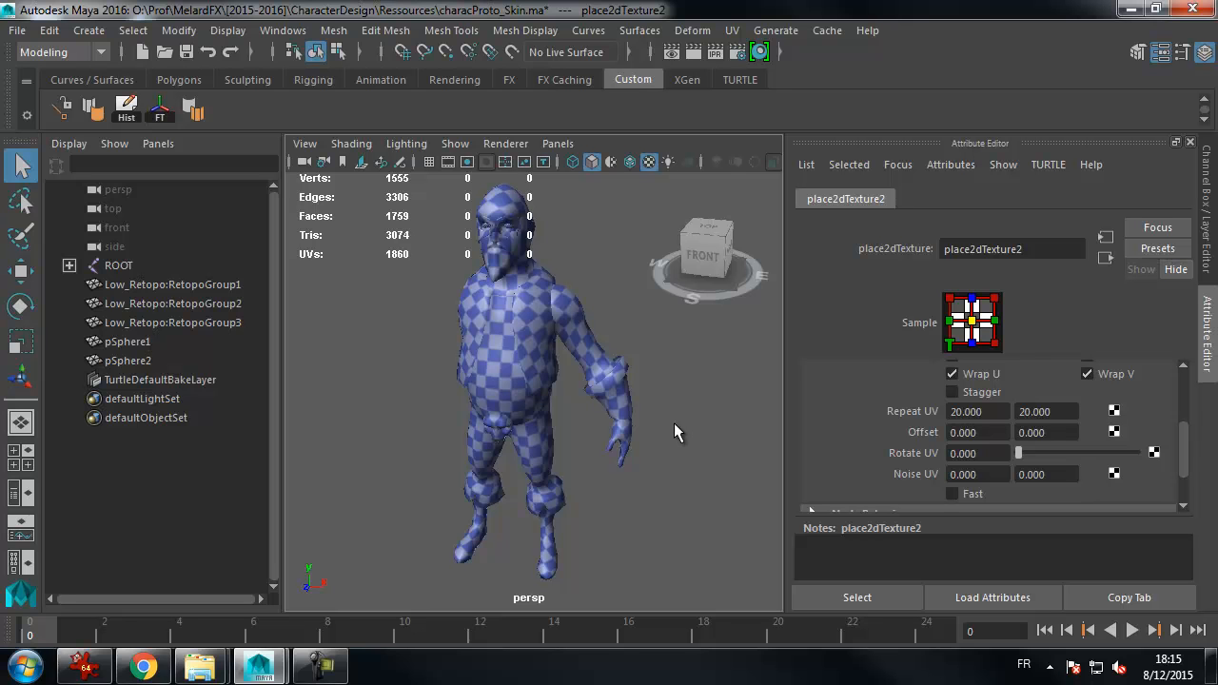
pyautogui.moveTo(685, 425)
pyautogui.keyDown('alt'); pyautogui.mouseDown()
pyautogui.moveTo(693, 412)
pyautogui.moveTo(670, 407)
pyautogui.mouseUp(); pyautogui.keyUp('alt')
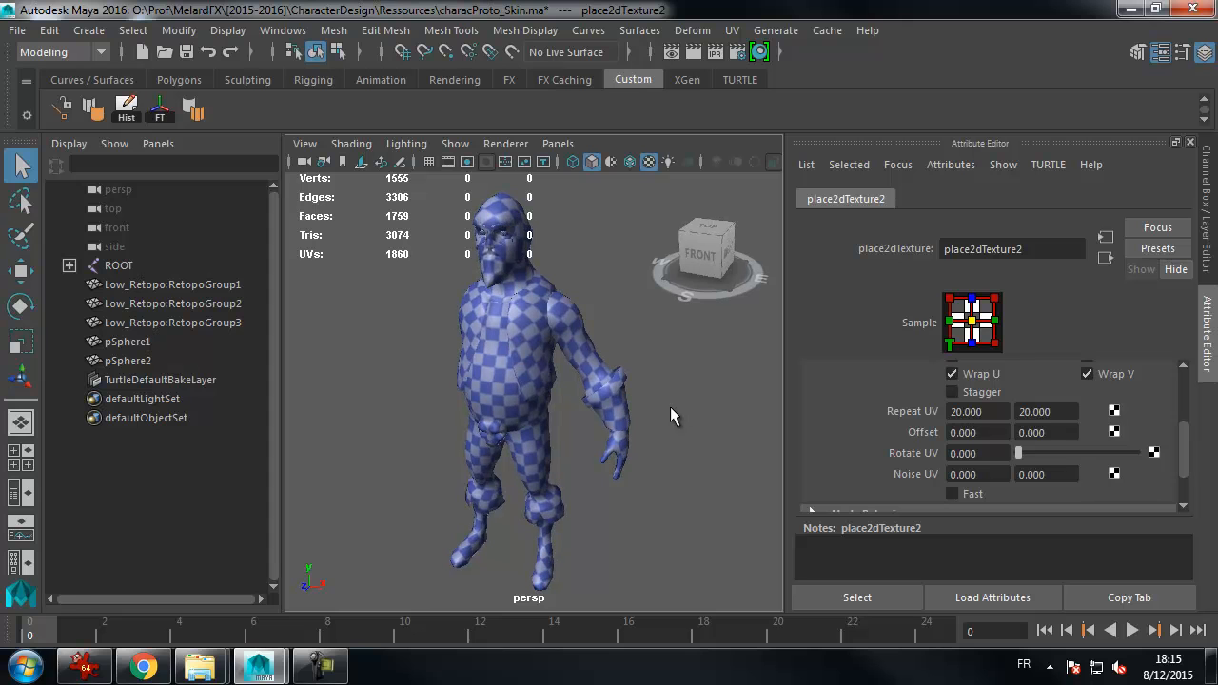
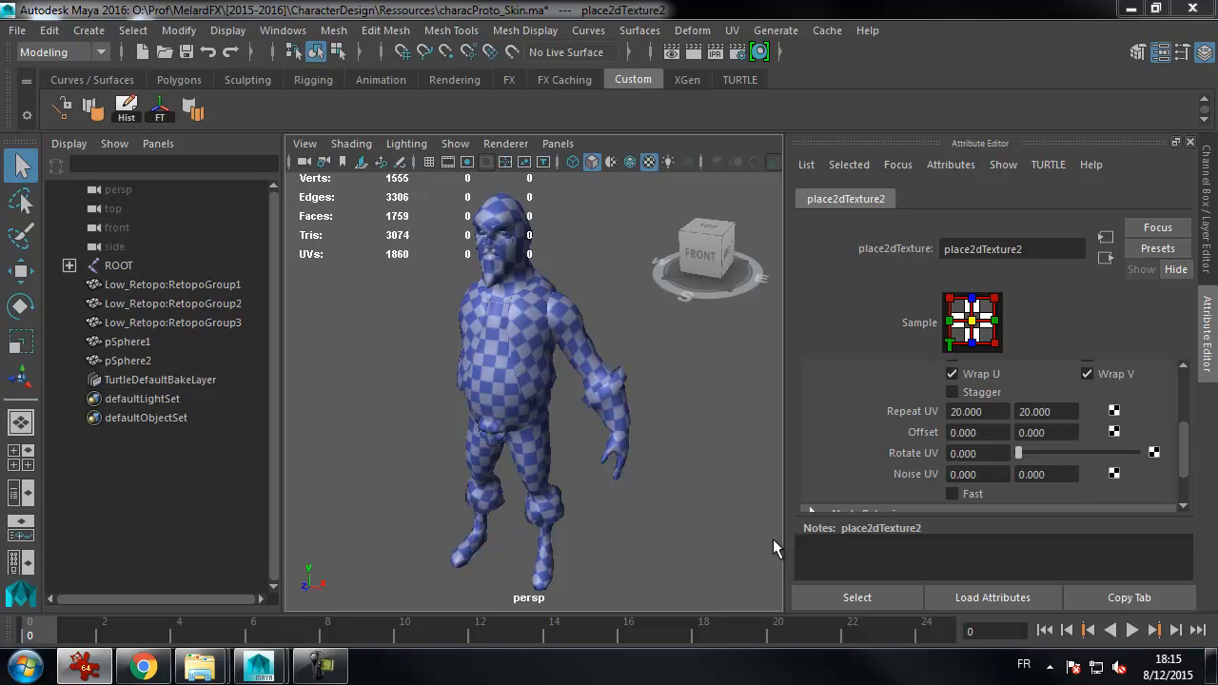
# - Select the three Low_Retopo character meshes and both eye spheres, with the whole figure in view
pyautogui.moveTo(136, 286); pyautogui.dragTo(138, 360)
pyautogui.keyDown('alt'); pyautogui.moveTo(780, 478); pyautogui.dragTo(842, 465, button='middle'); pyautogui.keyUp('alt')
pyautogui.keyDown('alt'); pyautogui.moveTo(680, 462); pyautogui.dragTo(660, 463, button='right'); pyautogui.keyUp('alt')
pyautogui.keyDown('alt'); pyautogui.moveTo(660, 463); pyautogui.dragTo(647, 463, button='middle'); pyautogui.keyUp('alt')
pyautogui.keyDown('alt'); pyautogui.moveTo(647, 463); pyautogui.dragTo(526, 374); pyautogui.keyUp('alt')
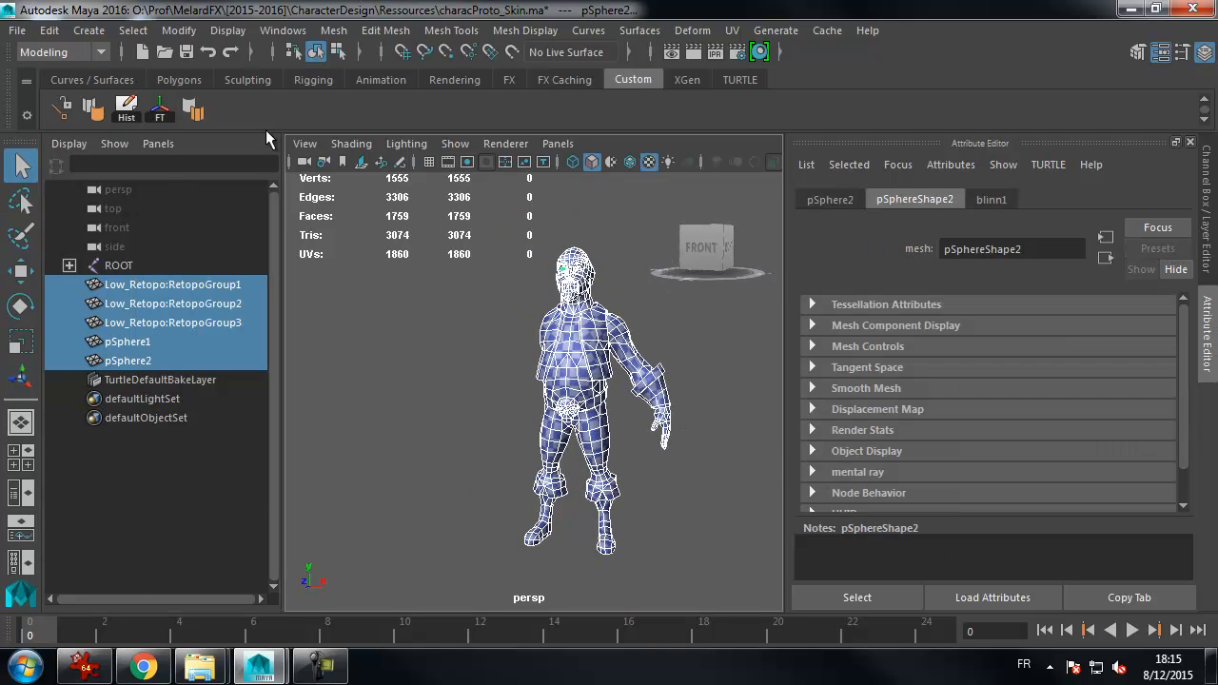
# - Open the UV Editor for the selected meshes and arrange it beside the character so the whole figure and UV layout are visible
pyautogui.click(284, 32)
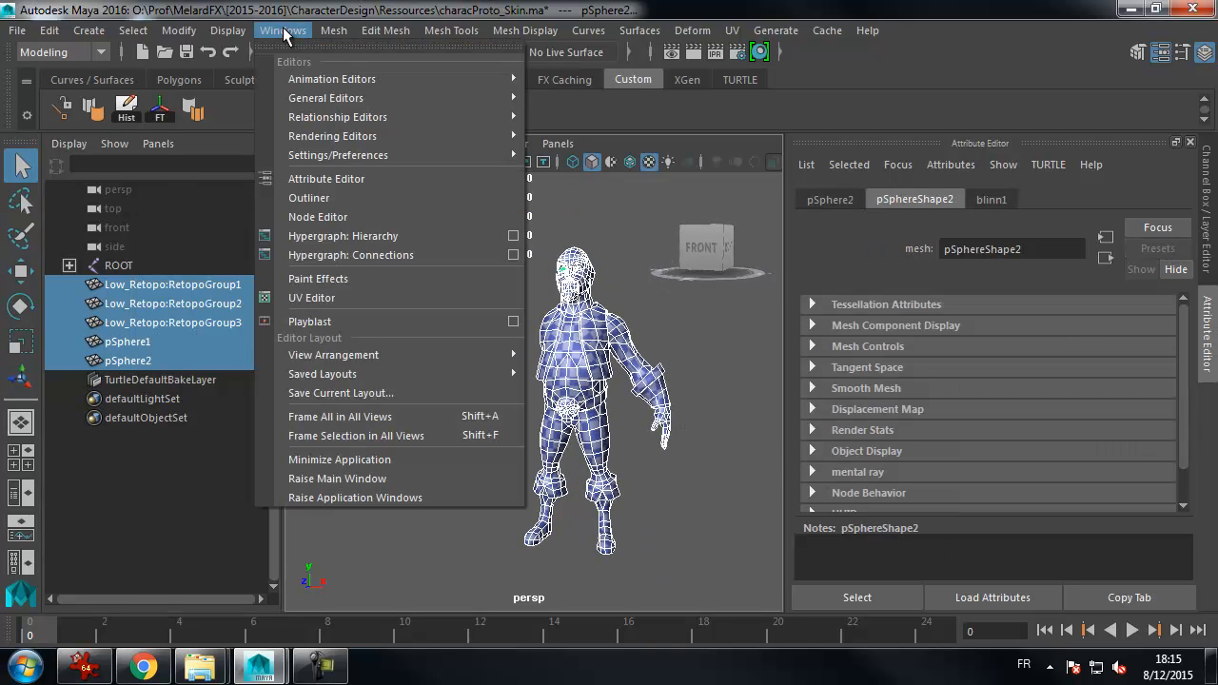
pyautogui.click(333, 299)
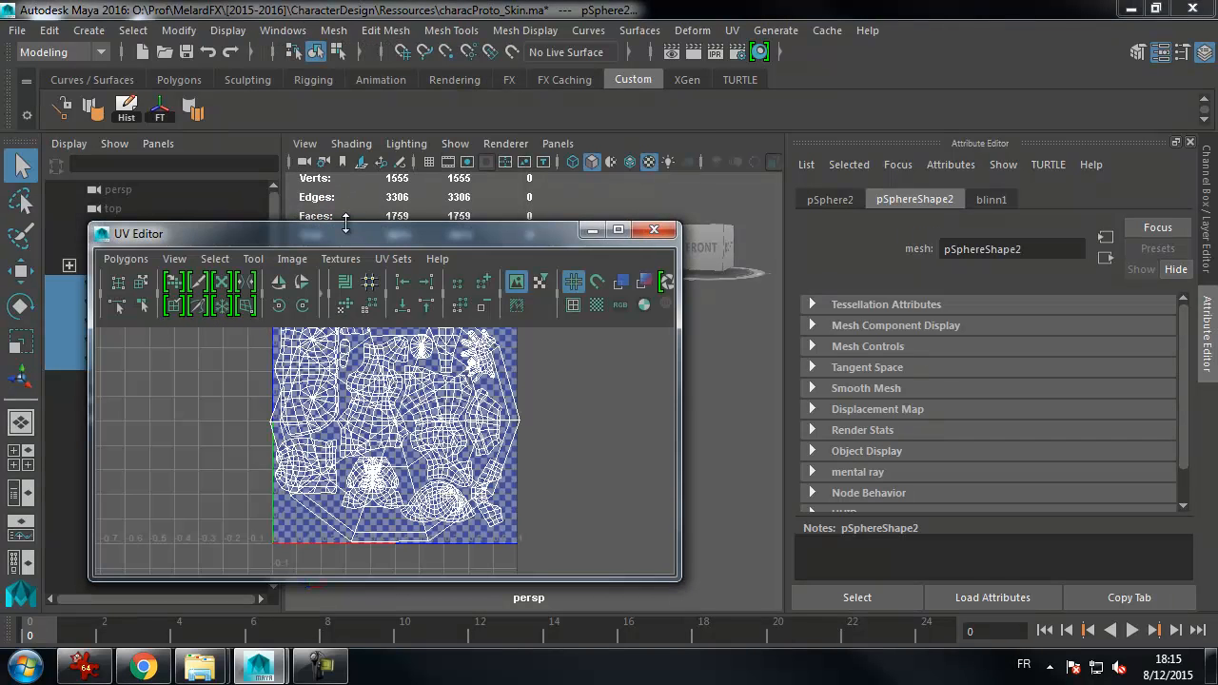
pyautogui.moveTo(350, 232); pyautogui.dragTo(325, 59)
pyautogui.moveTo(677, 197); pyautogui.dragTo(600, 199)
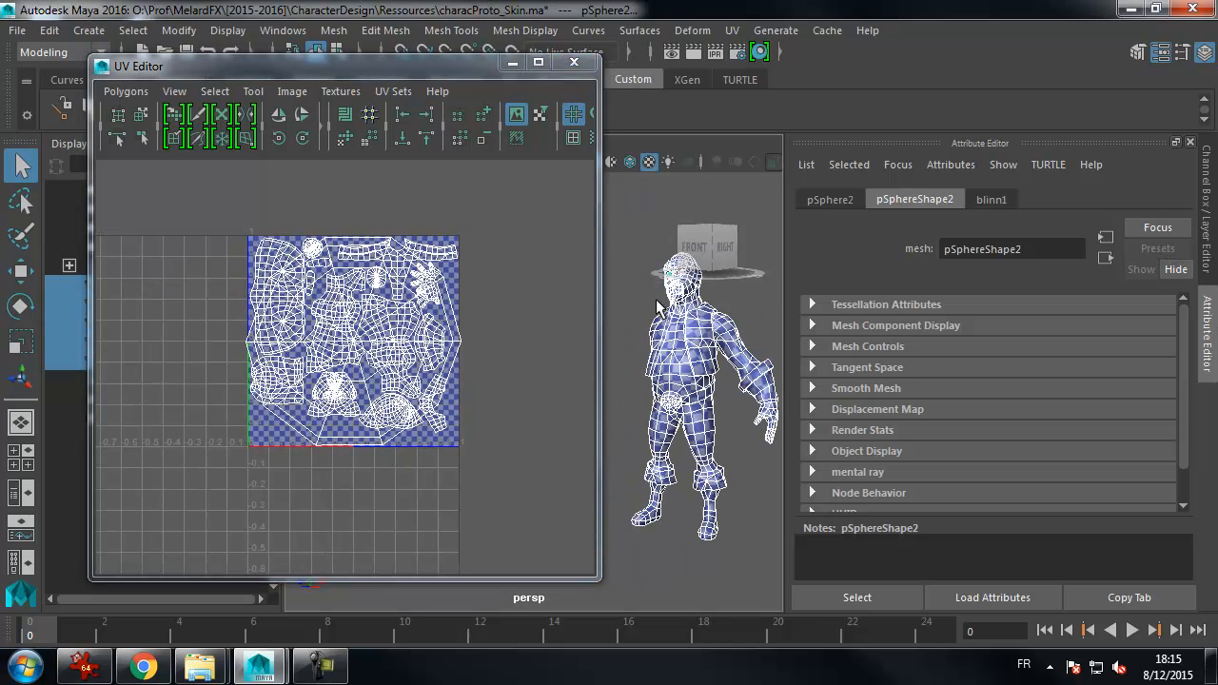
pyautogui.moveTo(430, 66); pyautogui.dragTo(356, 79)
pyautogui.press('f')
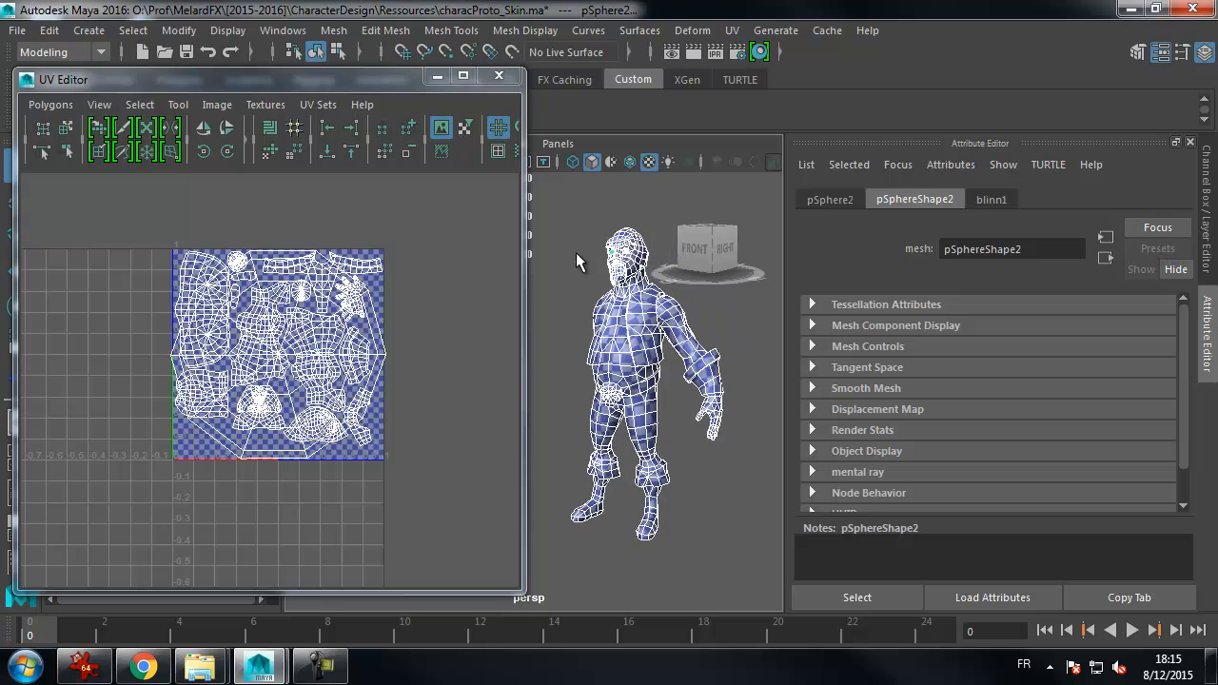
pyautogui.keyDown('alt'); pyautogui.moveTo(591, 250); pyautogui.dragTo(578, 247, button='middle'); pyautogui.keyUp('alt')
pyautogui.keyDown('alt'); pyautogui.moveTo(578, 246); pyautogui.dragTo(587, 248, button='right'); pyautogui.keyUp('alt')
pyautogui.keyDown('alt'); pyautogui.moveTo(587, 247); pyautogui.dragTo(612, 254); pyautogui.keyUp('alt')
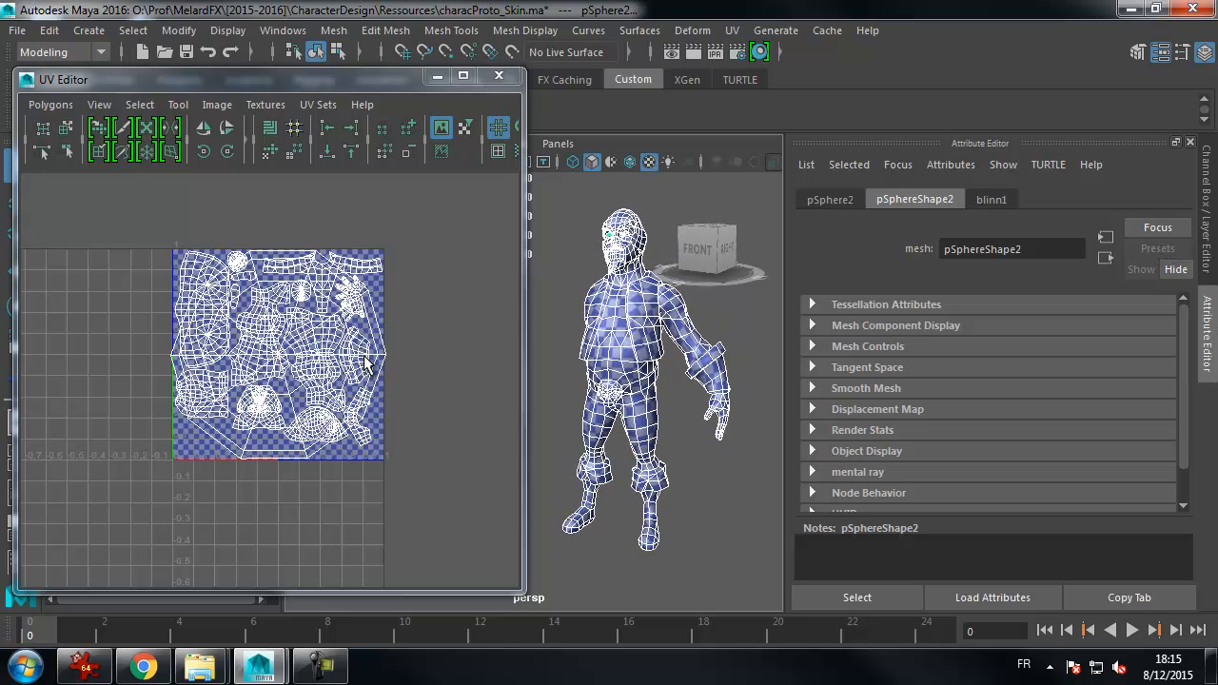
# - Switch to UV selection and select the UVs of the belt shell near the layout's upper edge by growing from a few points
pyautogui.rightClick(388, 354)
pyautogui.moveTo(389, 357); pyautogui.dragTo(473, 359, button='right')
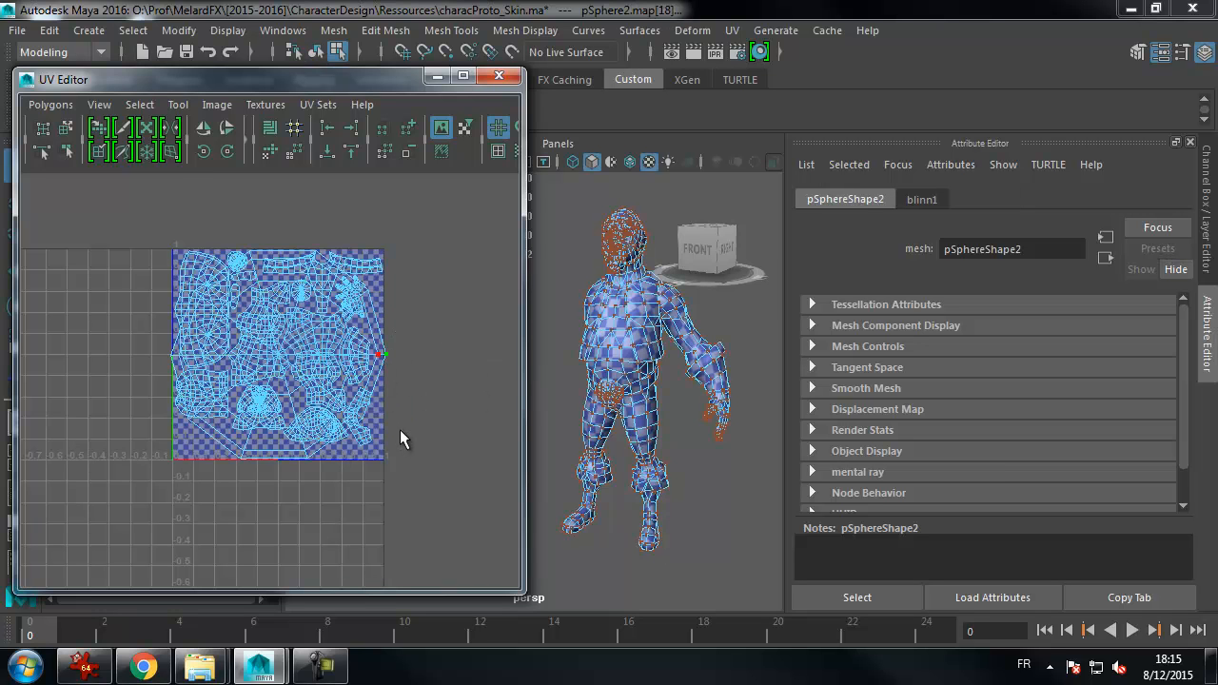
pyautogui.moveTo(372, 265); pyautogui.dragTo(373, 265)
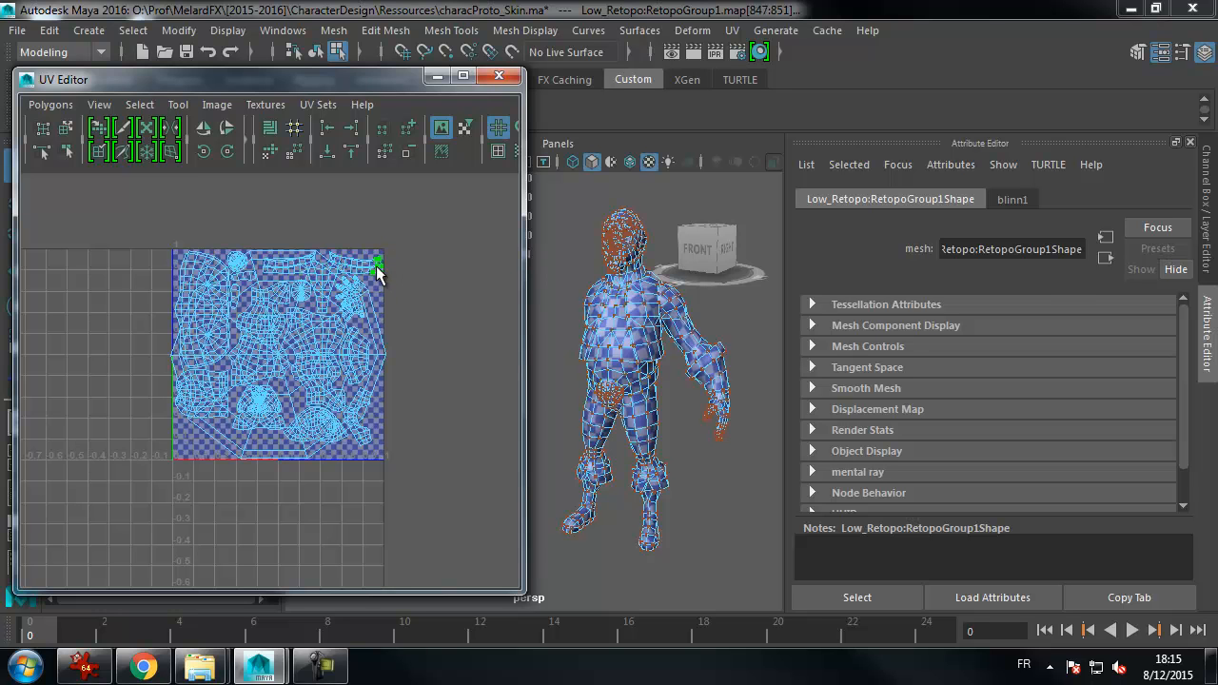
pyautogui.keyDown('shift'); pyautogui.click(380, 269); pyautogui.keyUp('shift')
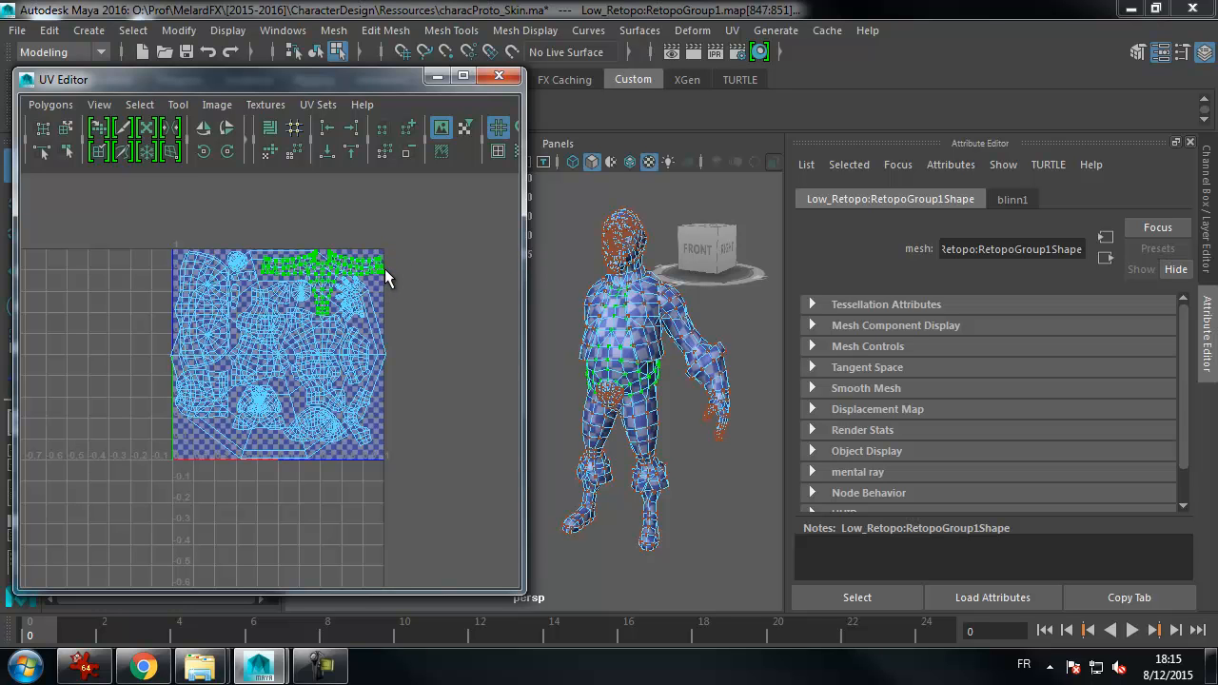
pyautogui.hotkey('shift', '.')
pyautogui.moveTo(197, 82); pyautogui.dragTo(216, 107)
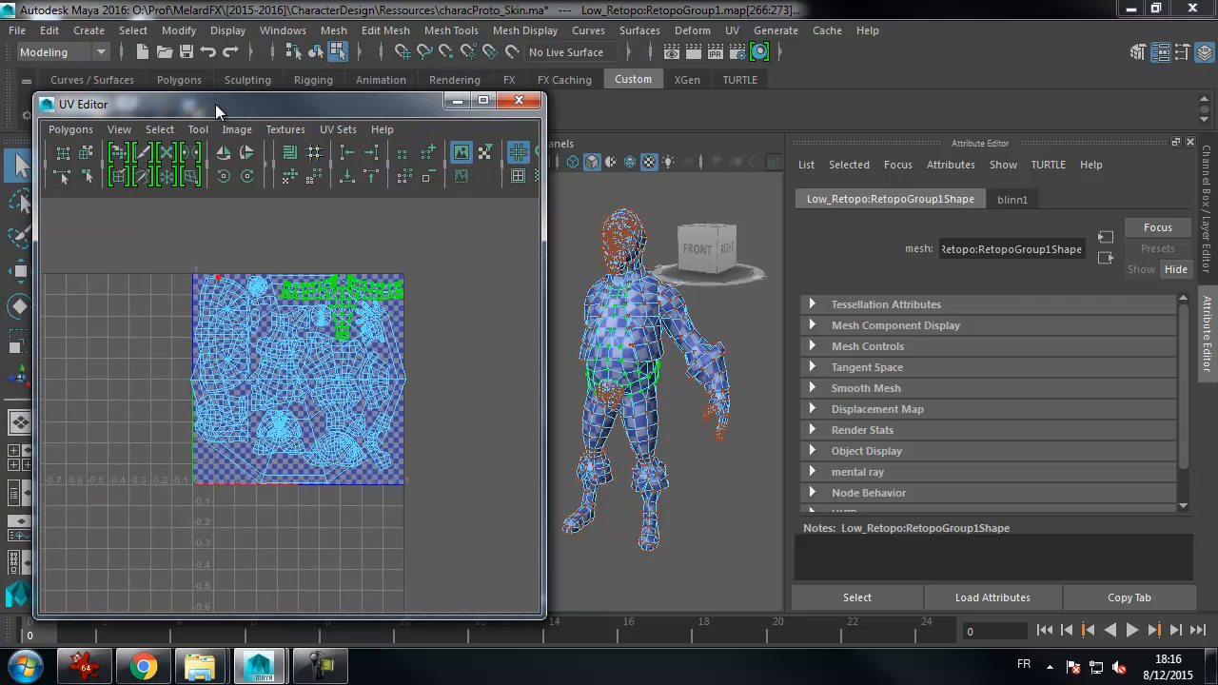
# - Set the polygon selection constraint's propagation to Shell and close its options while keeping the constraint active
pyautogui.click(133, 30)
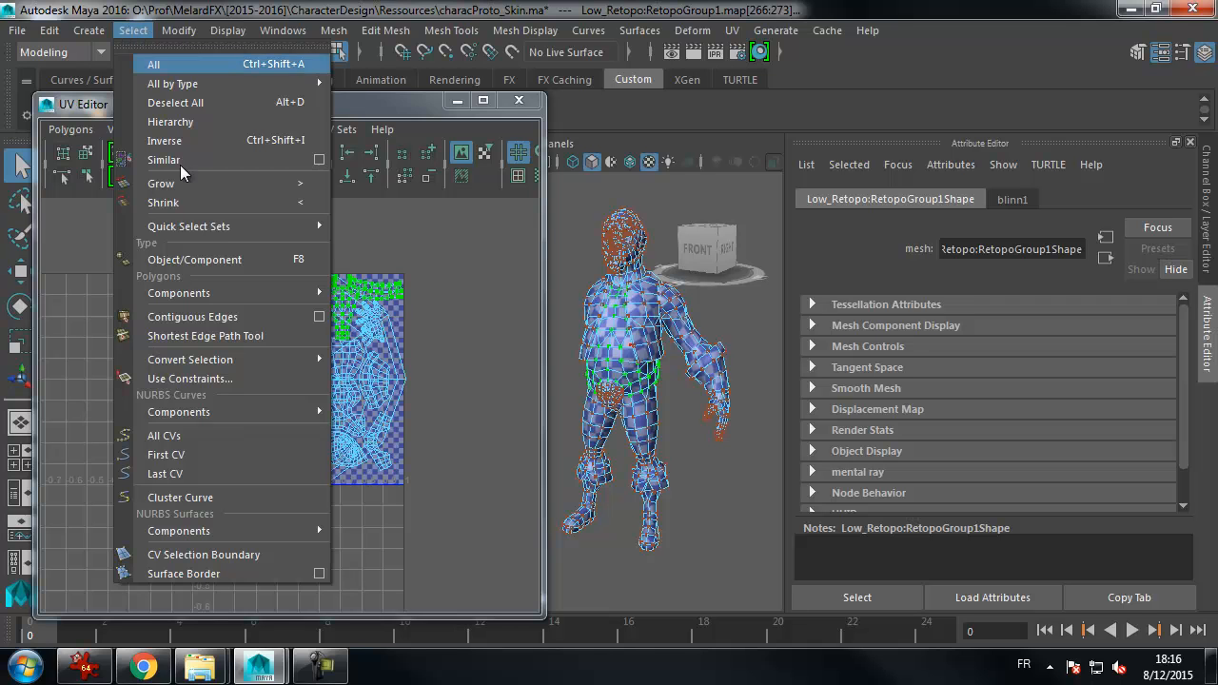
pyautogui.click(196, 380)
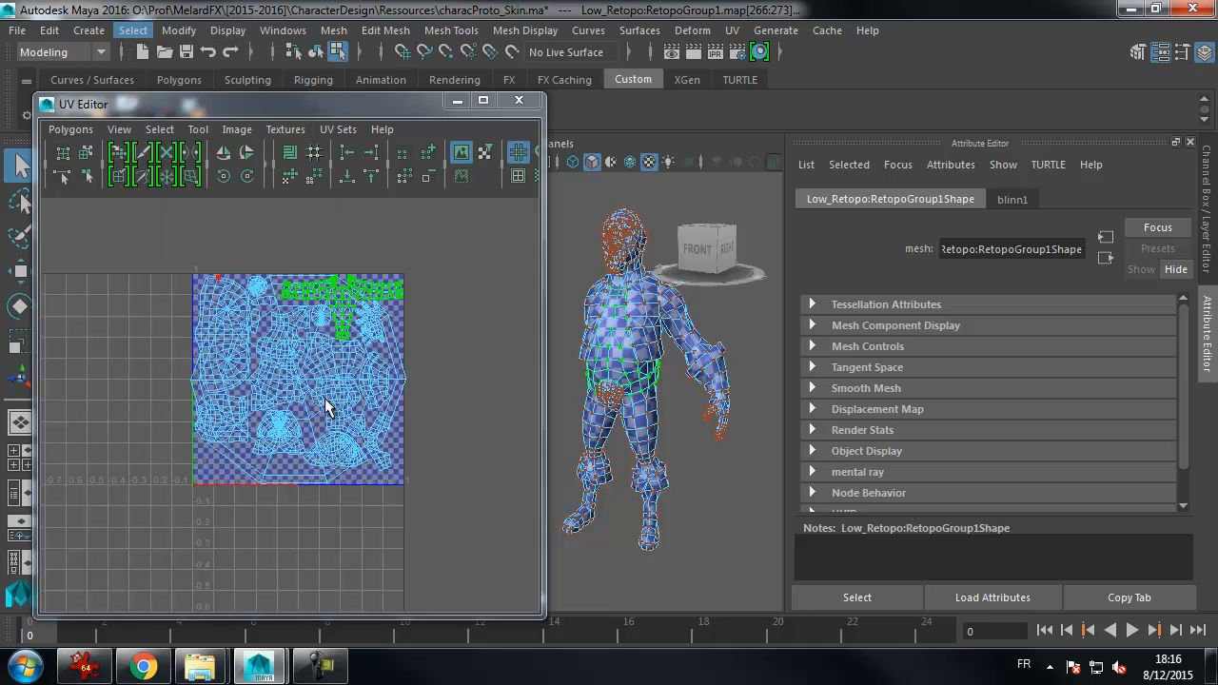
pyautogui.moveTo(643, 183); pyautogui.dragTo(339, 53)
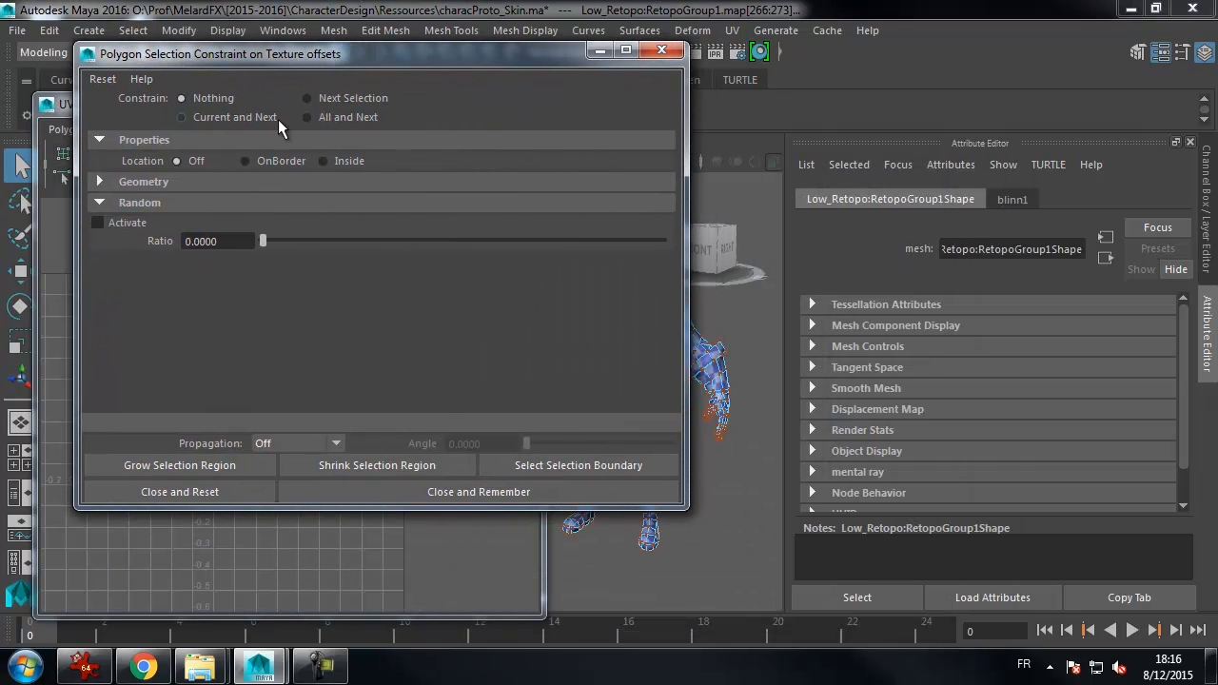
pyautogui.click(336, 443)
pyautogui.click(310, 484)
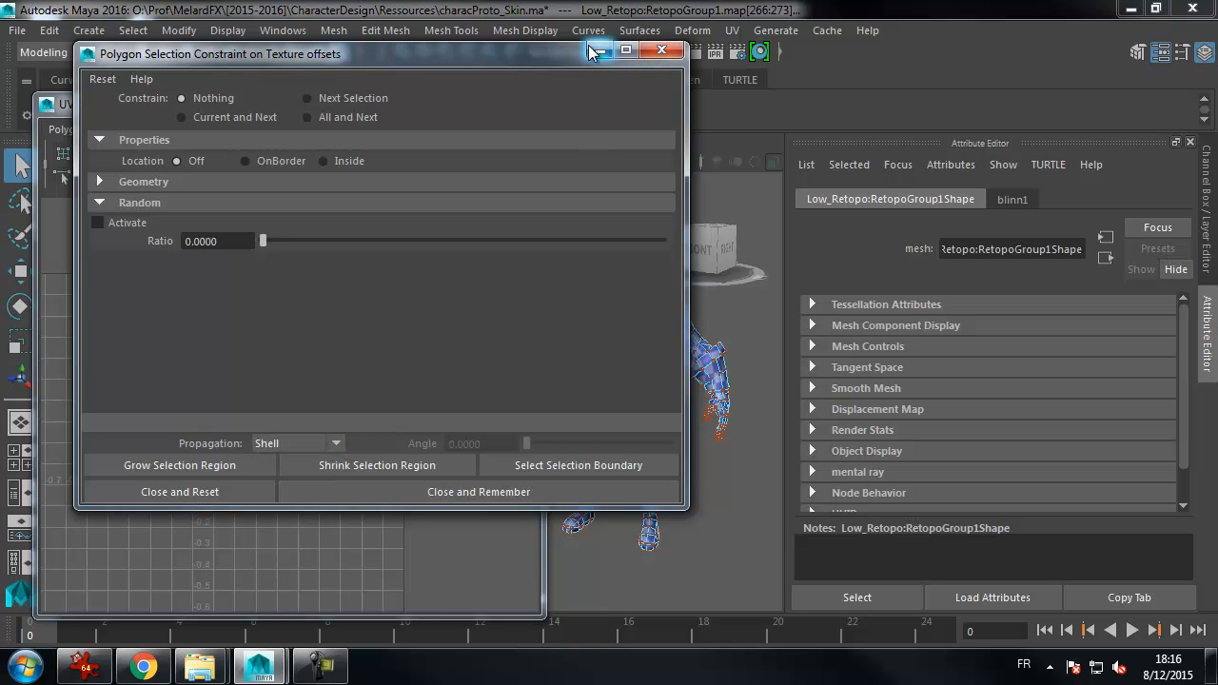
pyautogui.click(661, 50)
# - Clear the UV selection and try the shell-wide selection on the large torso shell
pyautogui.click(437, 432)
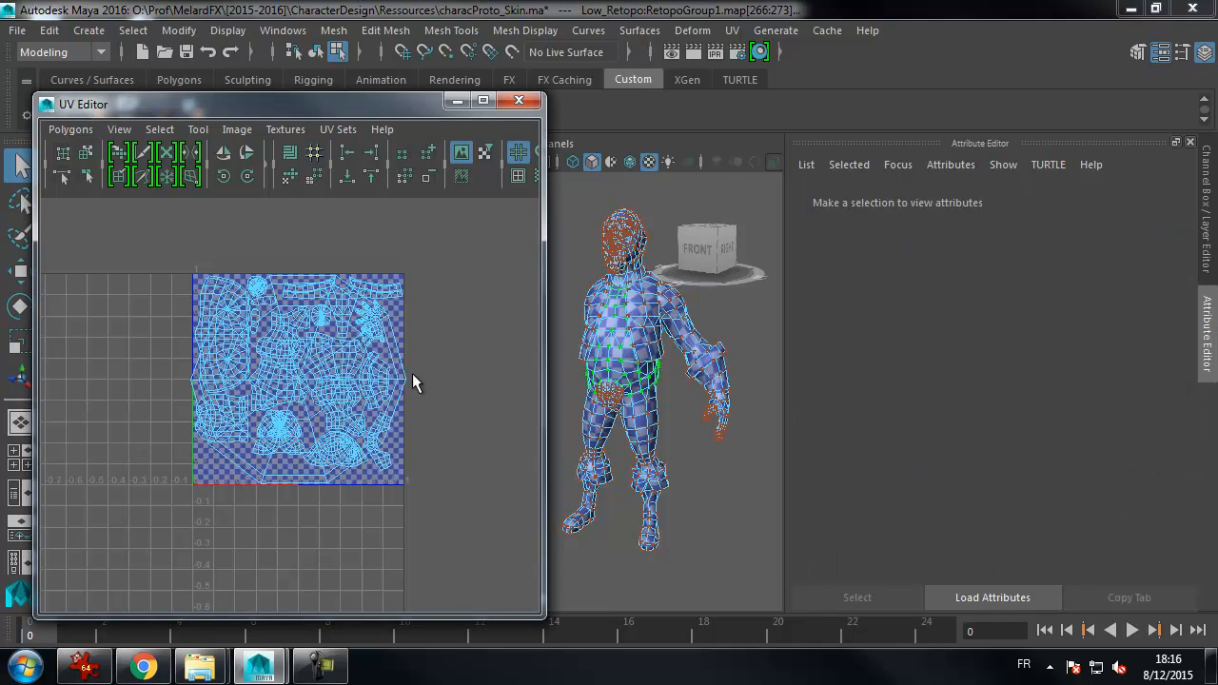
pyautogui.moveTo(400, 290); pyautogui.dragTo(394, 305)
pyautogui.moveTo(146, 249); pyautogui.dragTo(220, 288)
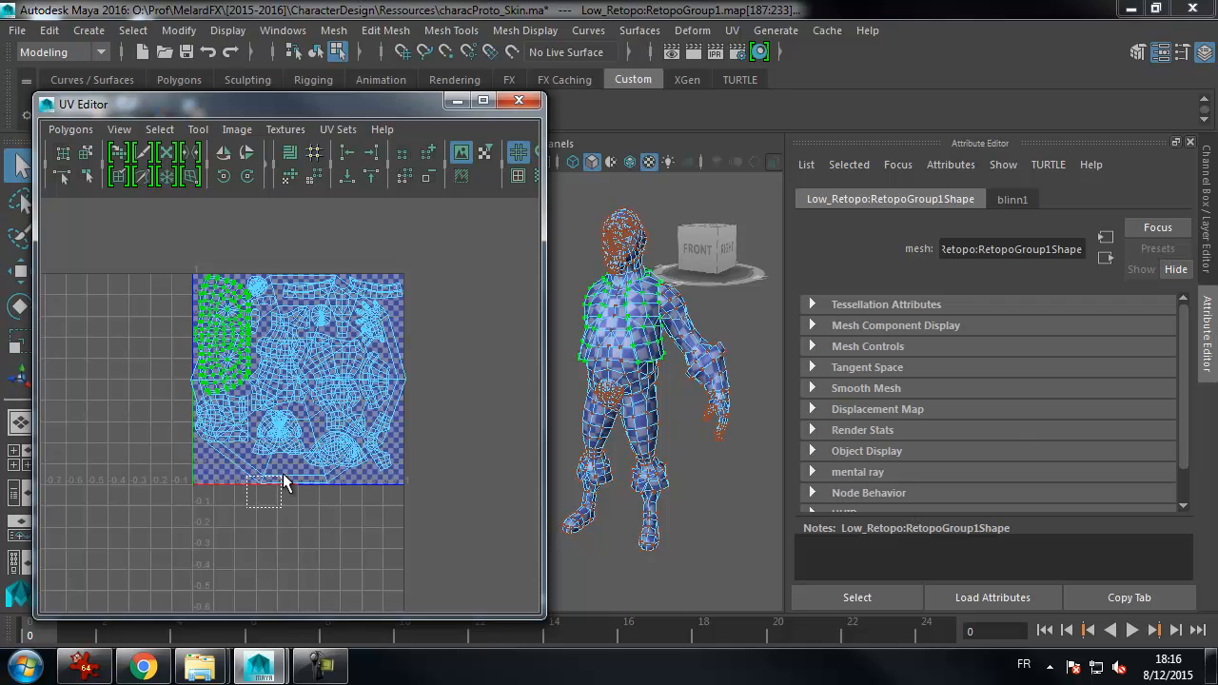
# - Move the eye spheres' UVs out of the 0 to 1 texture square, into the empty area to its upper left
pyautogui.moveTo(282, 483); pyautogui.dragTo(280, 476)
pyautogui.moveTo(194, 107); pyautogui.dragTo(219, 110)
pyautogui.press('w')
pyautogui.moveTo(328, 383); pyautogui.dragTo(173, 303)
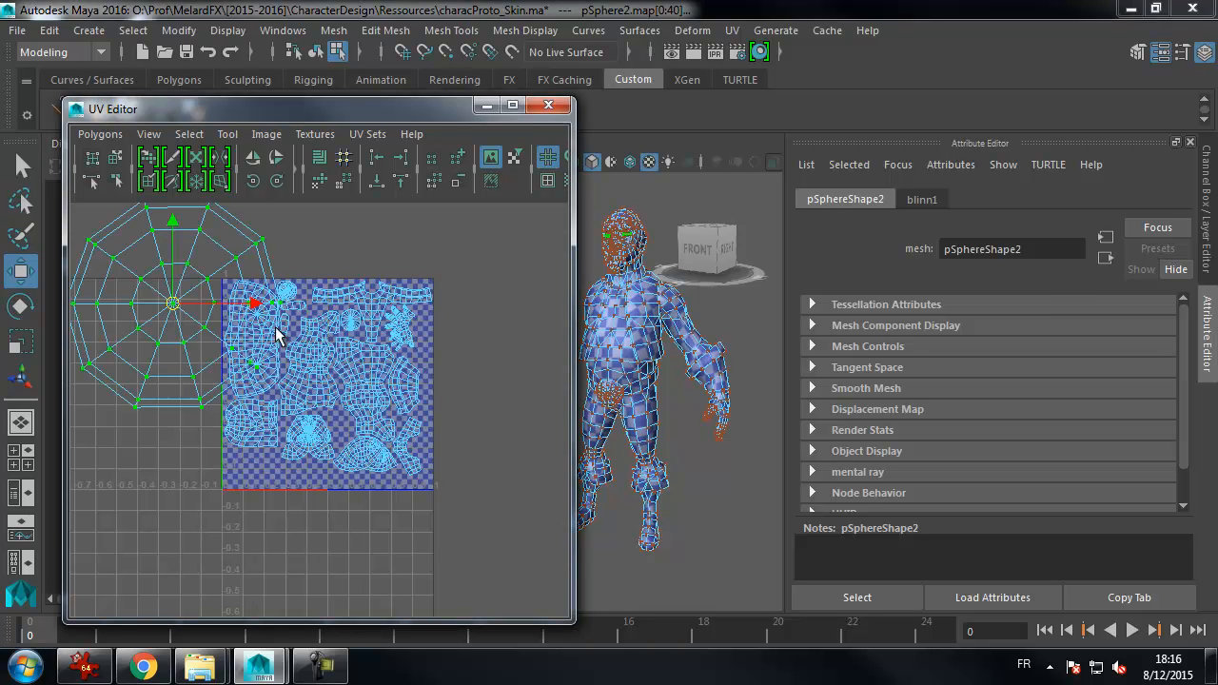
pyautogui.press('a')
pyautogui.moveTo(270, 370); pyautogui.dragTo(186, 326)
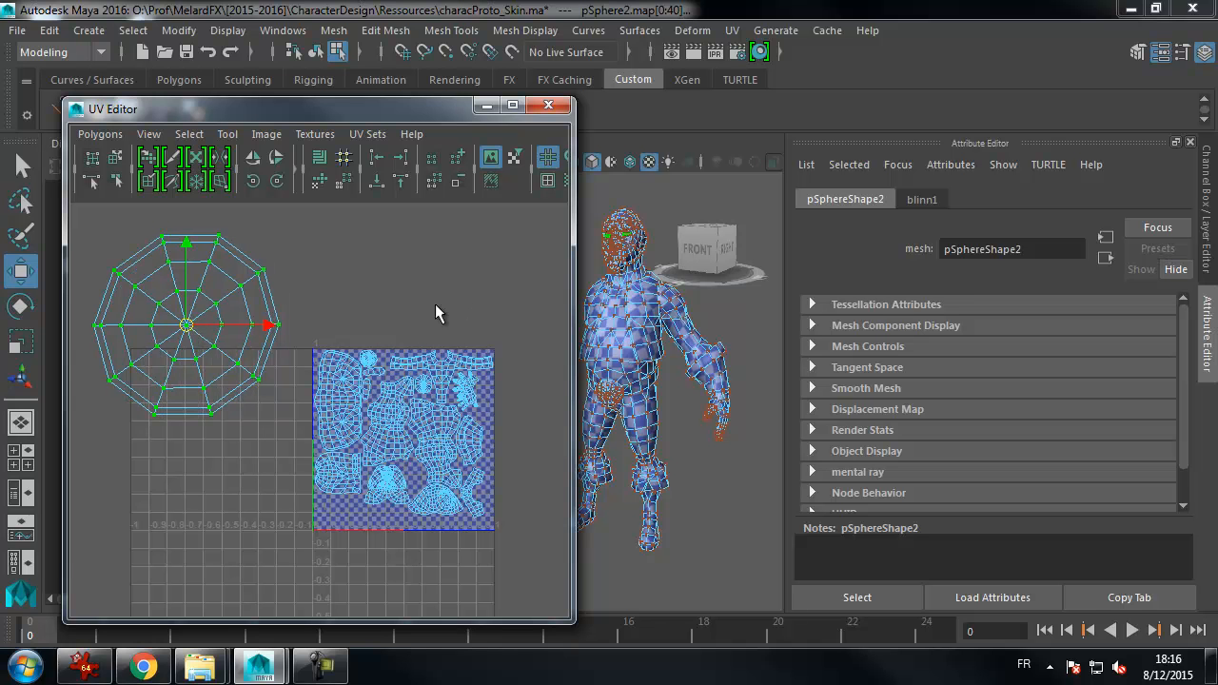
# - Select the UV shells of both legs together with the small narrow shell above them
pyautogui.keyDown('alt'); pyautogui.moveTo(445, 303); pyautogui.dragTo(374, 299, button='middle'); pyautogui.keyUp('alt')
pyautogui.keyDown('alt'); pyautogui.moveTo(375, 300); pyautogui.dragTo(495, 322, button='right'); pyautogui.keyUp('alt')
pyautogui.keyDown('alt'); pyautogui.moveTo(473, 379); pyautogui.dragTo(410, 298, button='middle'); pyautogui.keyUp('alt')
pyautogui.keyDown('alt'); pyautogui.moveTo(410, 298); pyautogui.dragTo(471, 303, button='right'); pyautogui.keyUp('alt')
pyautogui.keyDown('alt'); pyautogui.moveTo(439, 258); pyautogui.dragTo(441, 283, button='middle'); pyautogui.keyUp('alt')
pyautogui.keyDown('alt'); pyautogui.moveTo(441, 284); pyautogui.dragTo(486, 284, button='right'); pyautogui.keyUp('alt')
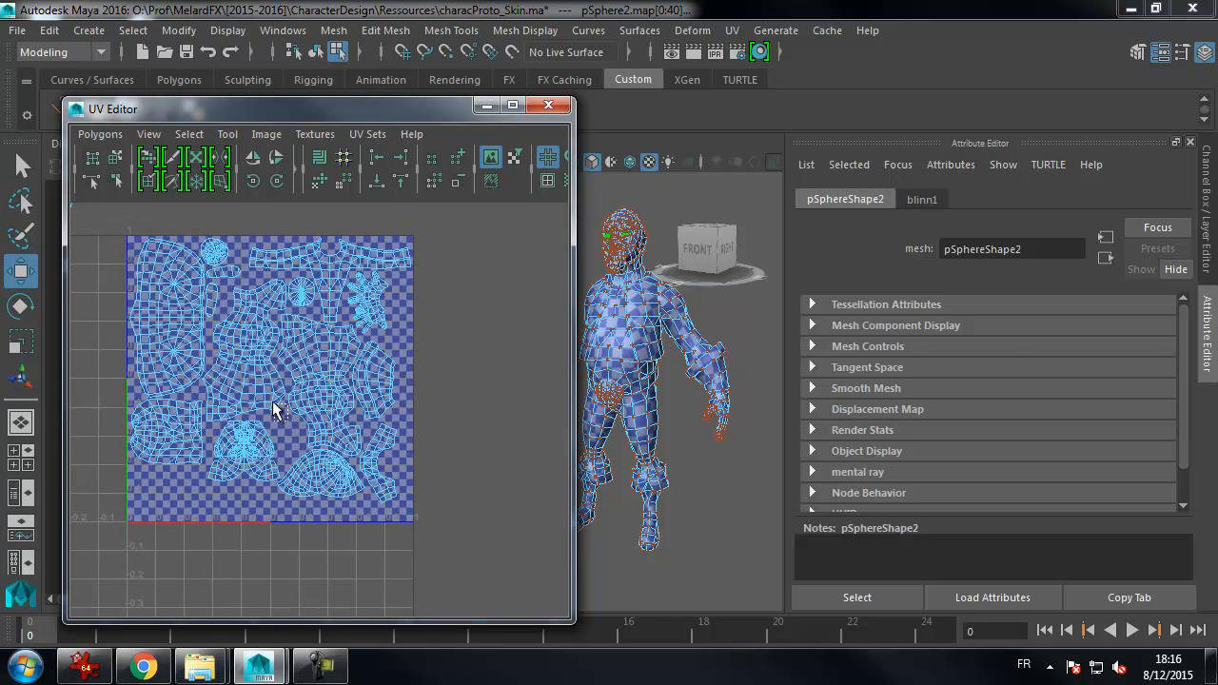
pyautogui.click(264, 399)
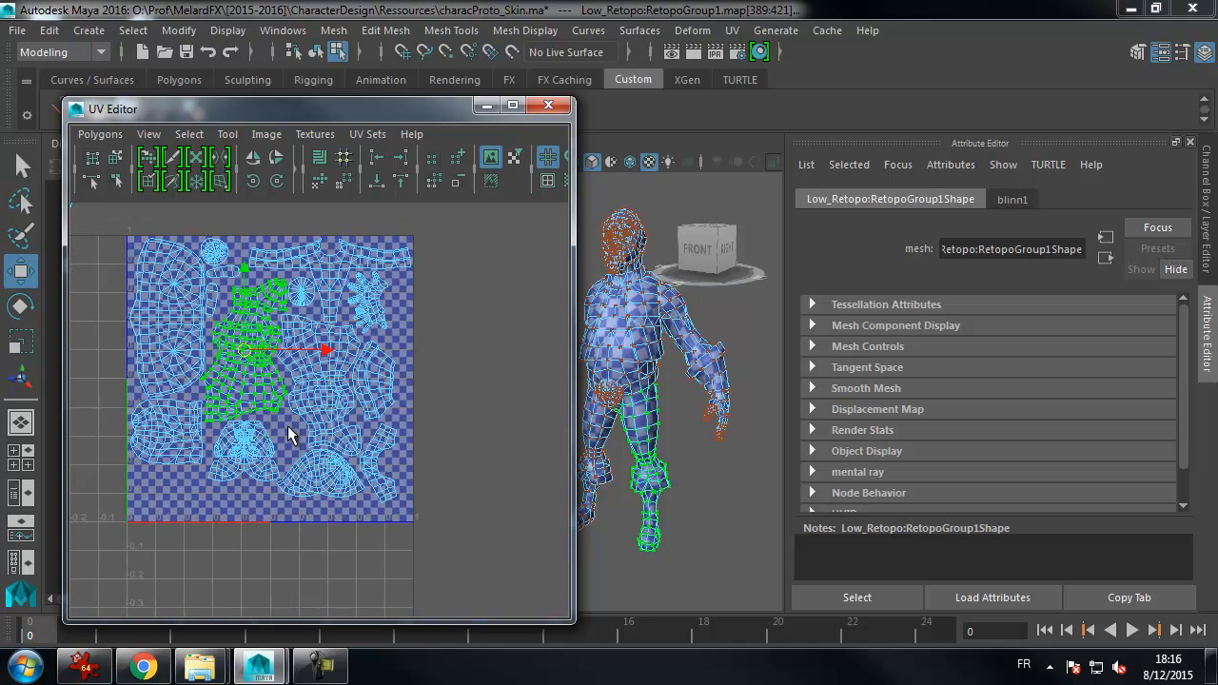
pyautogui.keyDown('shift'); pyautogui.click(327, 402); pyautogui.keyUp('shift')
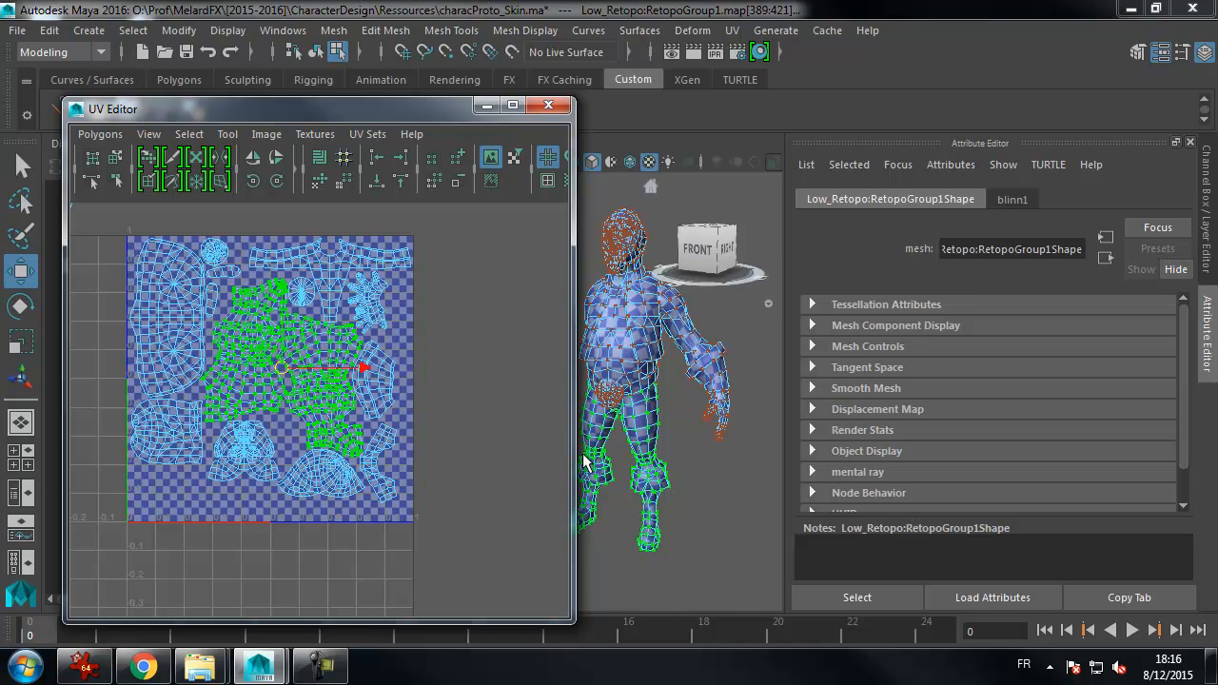
pyautogui.keyDown('shift'); pyautogui.click(234, 279); pyautogui.keyUp('shift')
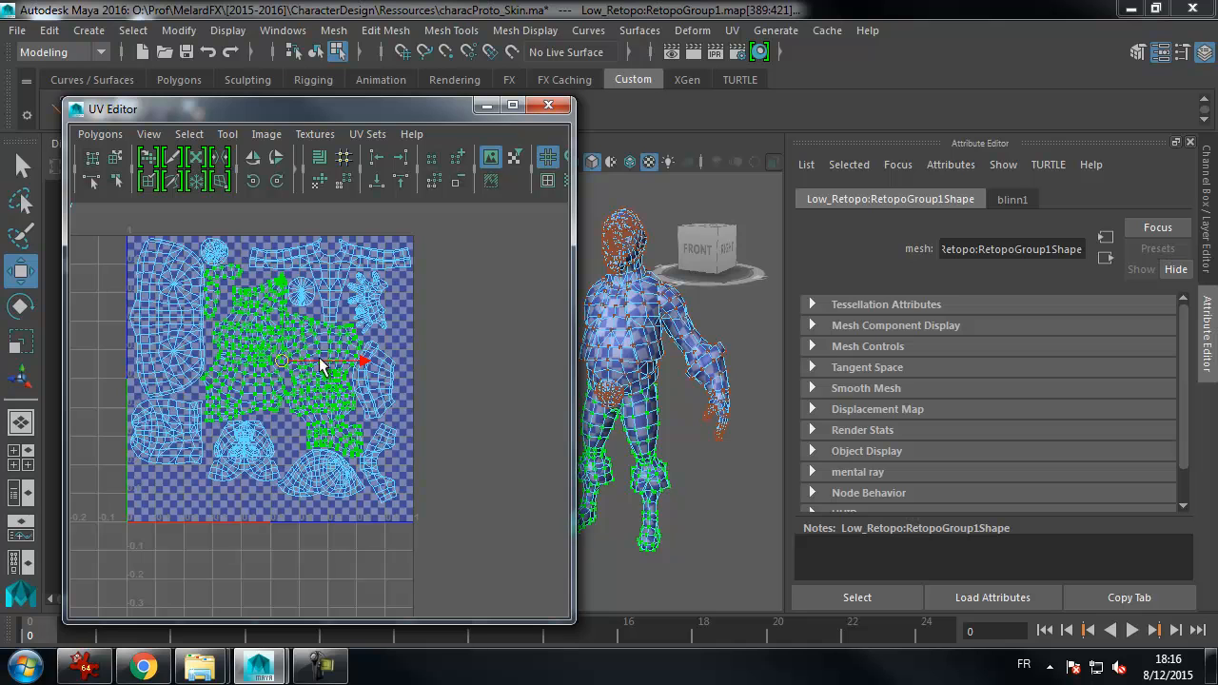
# - Convert the selected UVs to faces and view the character's legs up close in the perspective view
pyautogui.rightClick(246, 318)
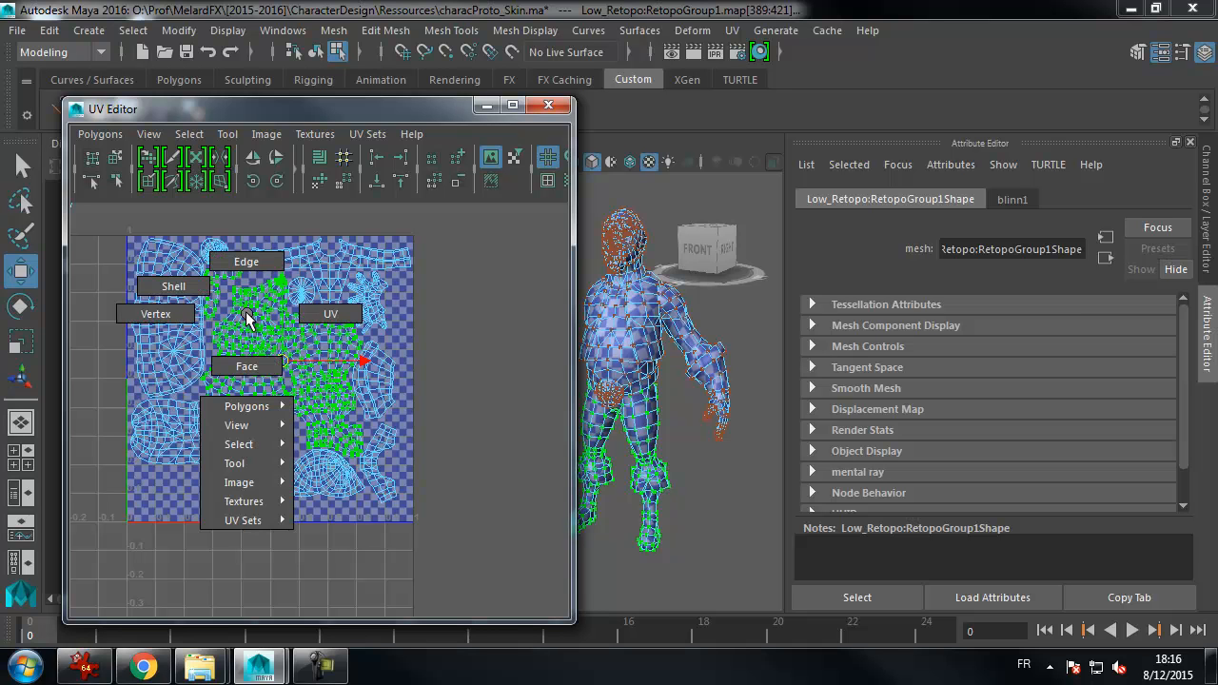
pyautogui.moveTo(253, 445)
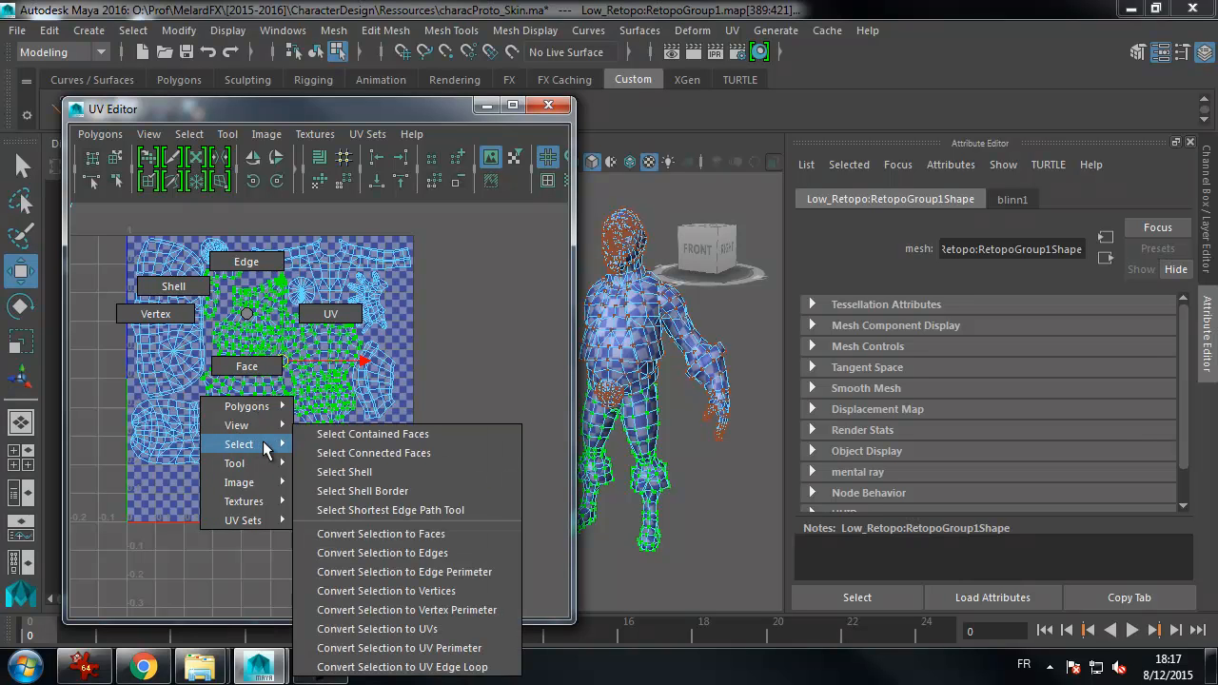
pyautogui.click(370, 533)
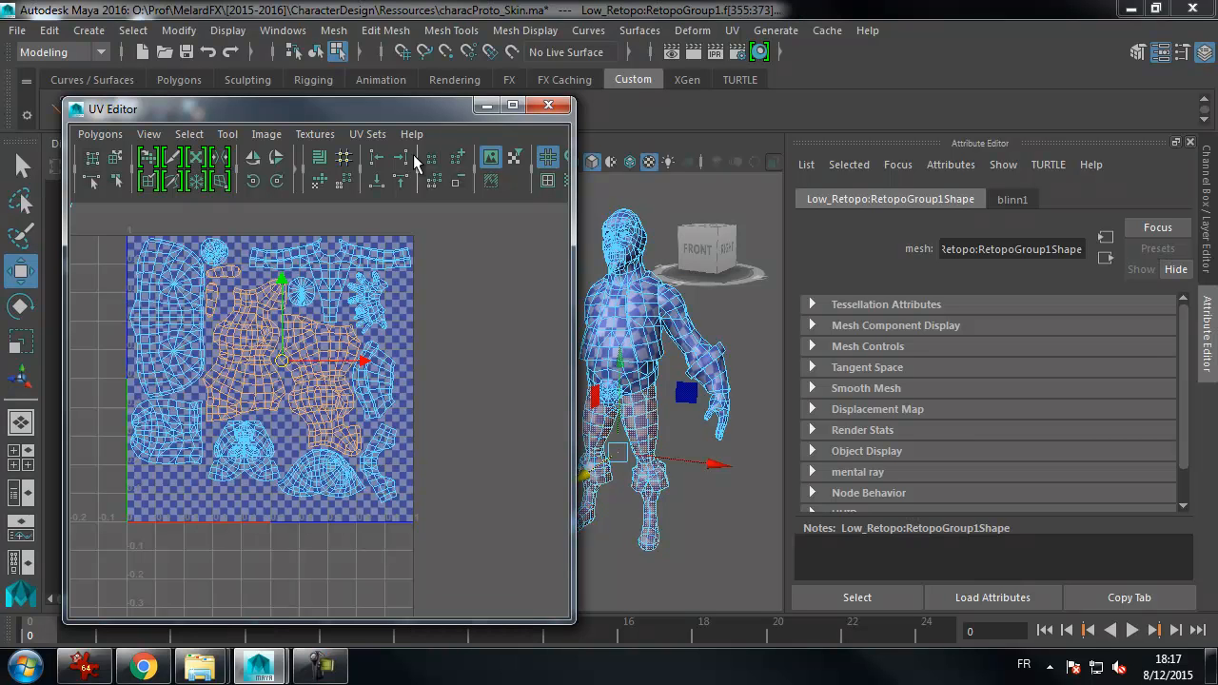
pyautogui.moveTo(388, 114); pyautogui.dragTo(326, 498)
pyautogui.keyDown('alt'); pyautogui.moveTo(507, 330); pyautogui.dragTo(533, 289); pyautogui.keyUp('alt')
pyautogui.keyDown('alt'); pyautogui.moveTo(462, 291); pyautogui.dragTo(524, 294, button='right'); pyautogui.keyUp('alt')
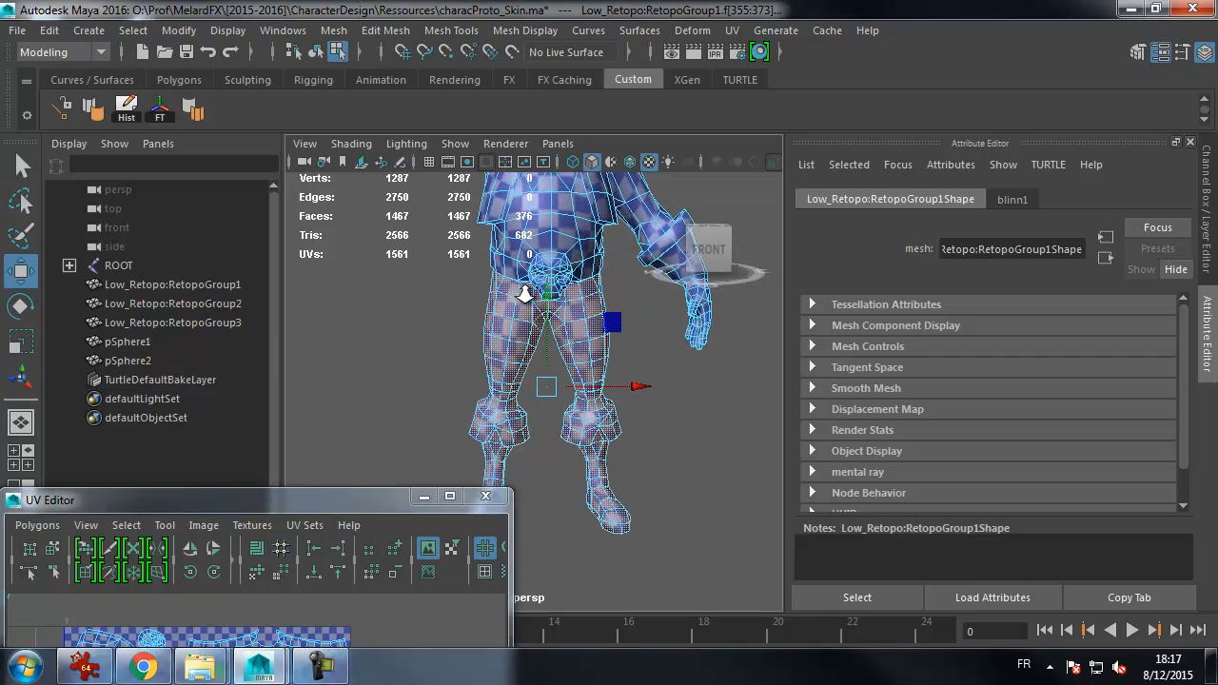
pyautogui.keyDown('alt'); pyautogui.moveTo(461, 291); pyautogui.dragTo(505, 253, button='middle'); pyautogui.keyUp('alt')
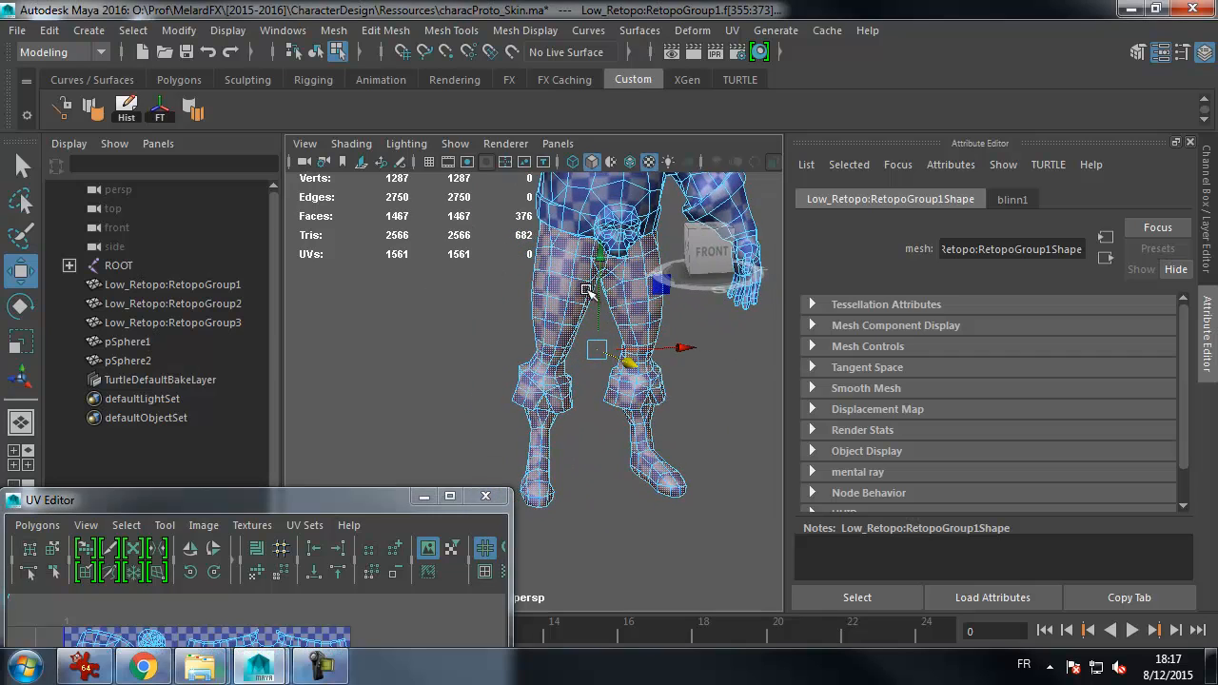
pyautogui.keyDown('alt'); pyautogui.moveTo(590, 289); pyautogui.dragTo(594, 336, button='middle'); pyautogui.keyUp('alt')
pyautogui.keyDown('alt'); pyautogui.moveTo(593, 337); pyautogui.dragTo(479, 365, button='right'); pyautogui.keyUp('alt')
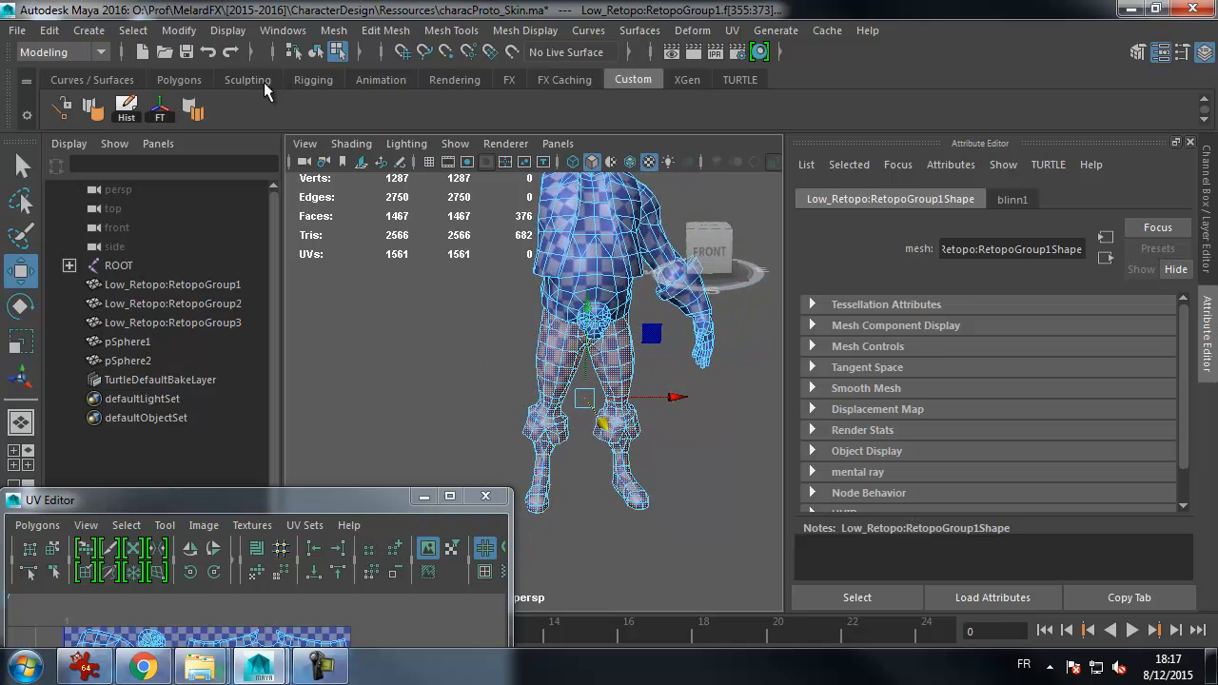
# - Extract the selected leg faces from the body with separation of extracted faces enabled, and close the options
pyautogui.click(334, 31)
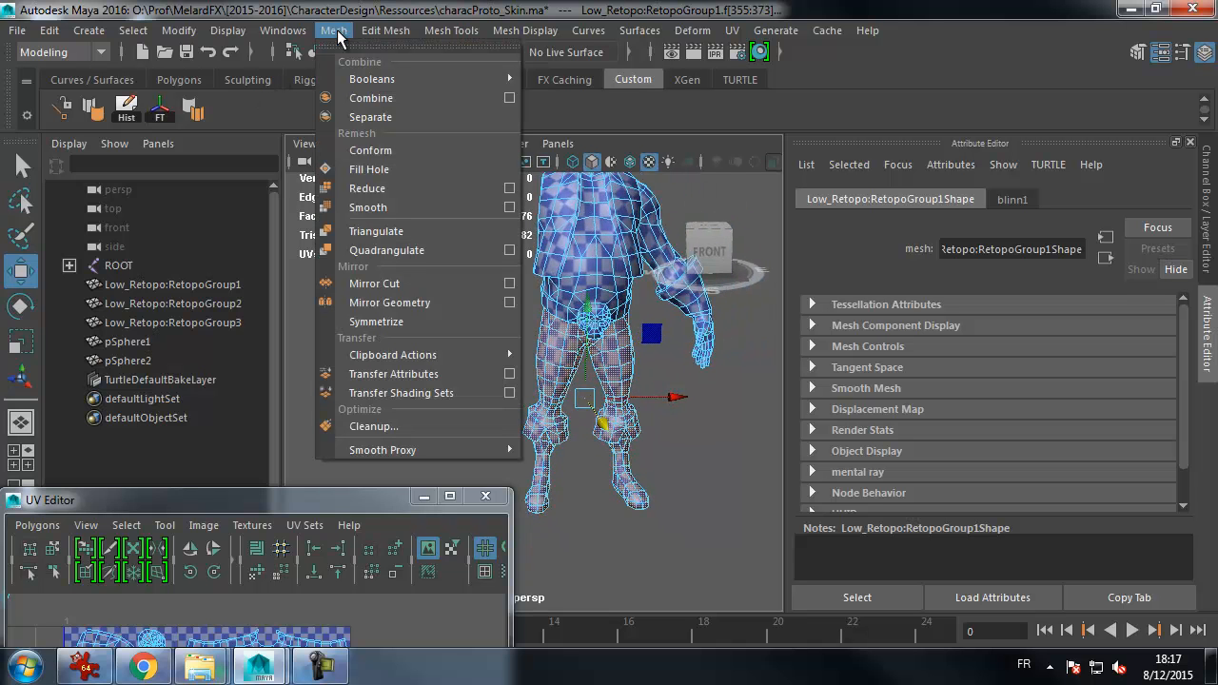
pyautogui.click(383, 30)
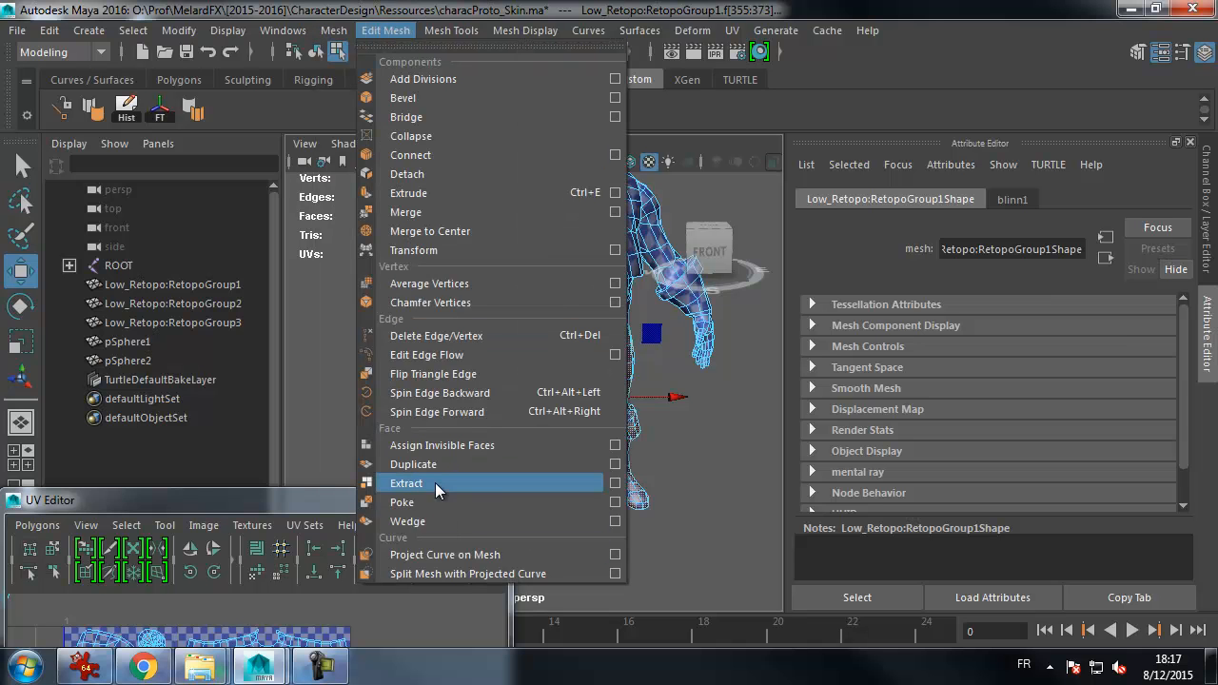
pyautogui.click(614, 484)
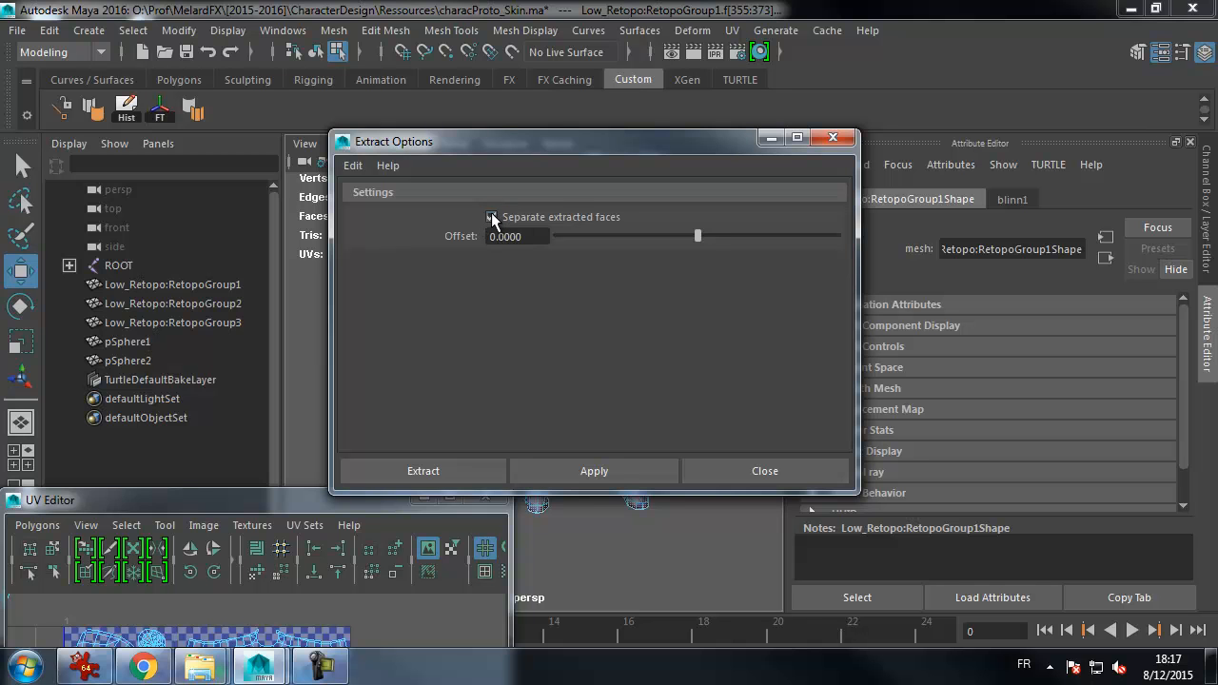
pyautogui.click(578, 473)
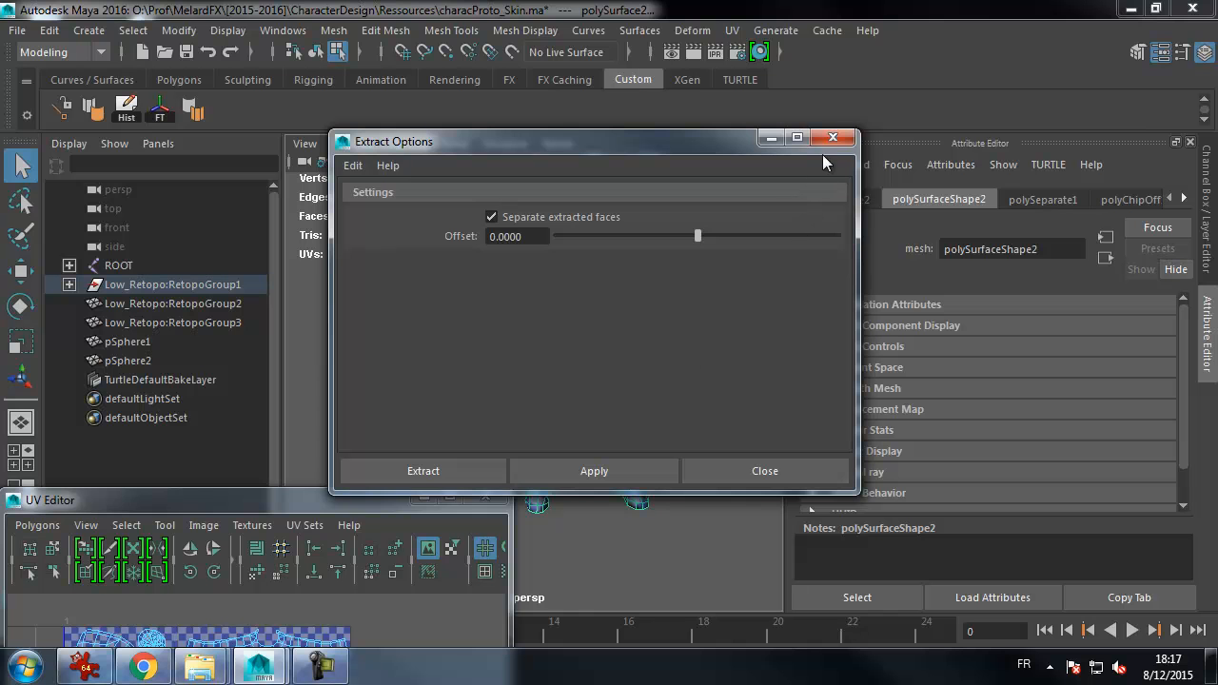
pyautogui.click(773, 469)
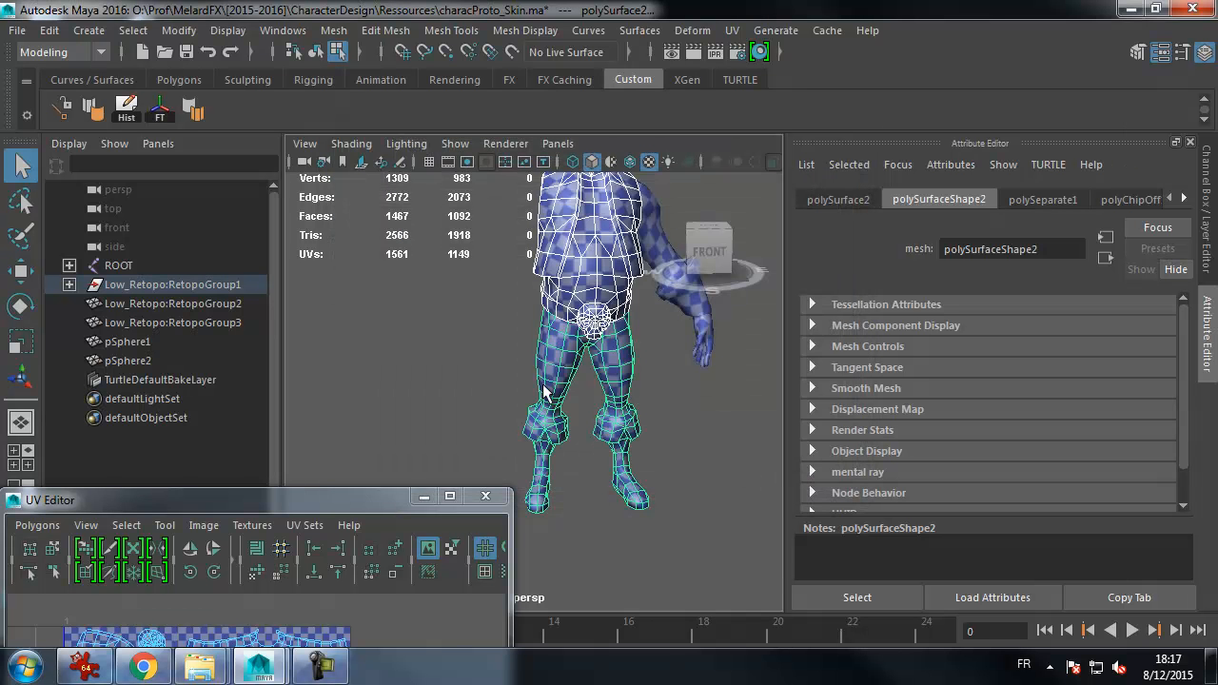
# - Expand Low_Retopo:RetopoGroup1 and inspect its body and legs meshes by selecting each in turn, ending on the legs
pyautogui.keyDown('alt'); pyautogui.moveTo(575, 418); pyautogui.dragTo(429, 390); pyautogui.keyUp('alt')
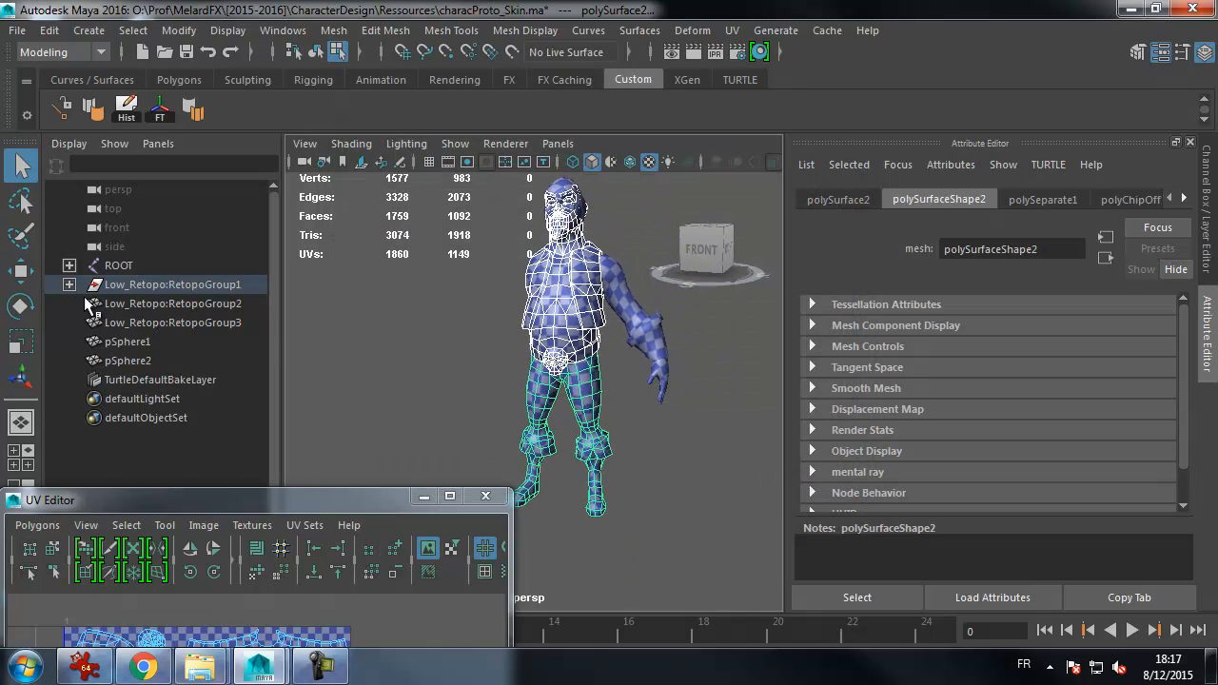
pyautogui.click(68, 285)
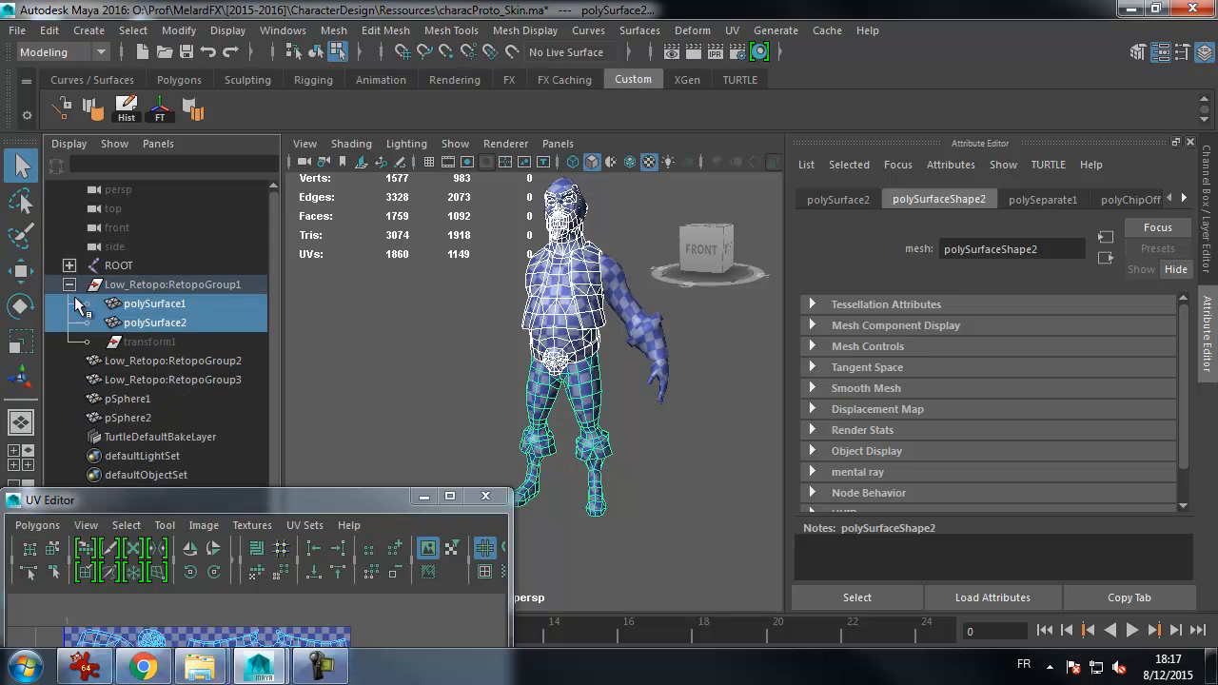
pyautogui.click(159, 310)
pyautogui.click(158, 322)
pyautogui.click(158, 302)
pyautogui.click(156, 324)
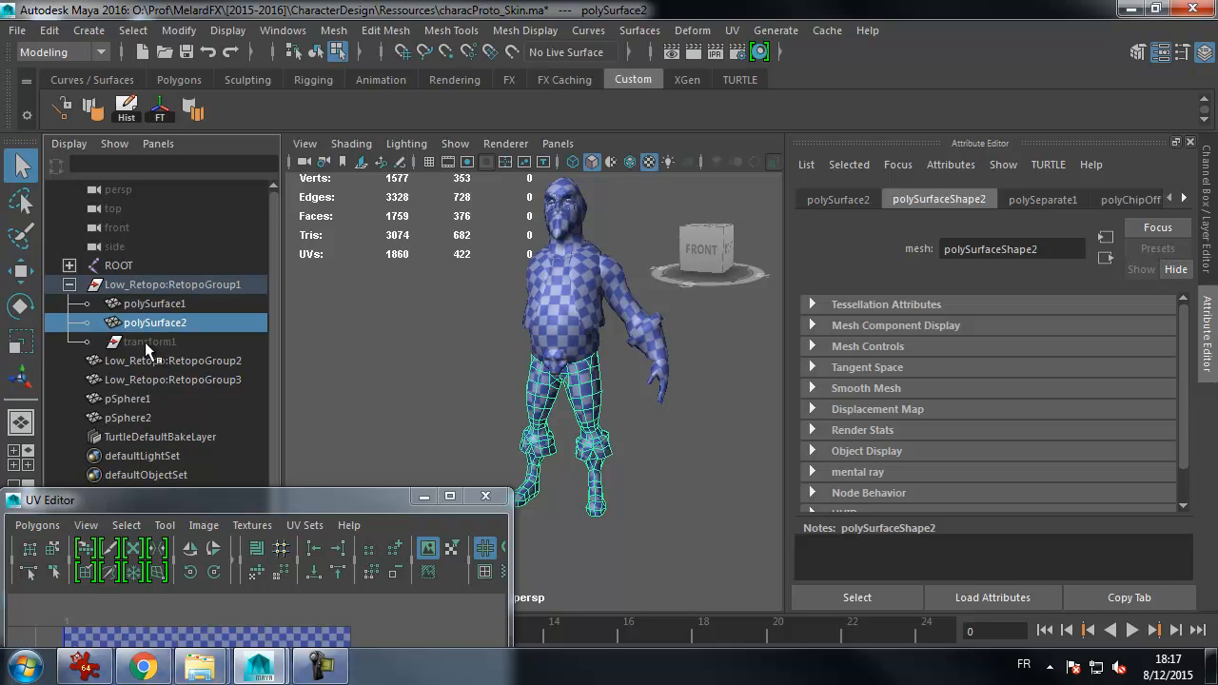
# - Delete the history of polySurface1 and polySurface2 and move both meshes out of Low_Retopo:RetopoGroup1
pyautogui.keyDown('ctrl'); pyautogui.click(153, 305); pyautogui.keyUp('ctrl')
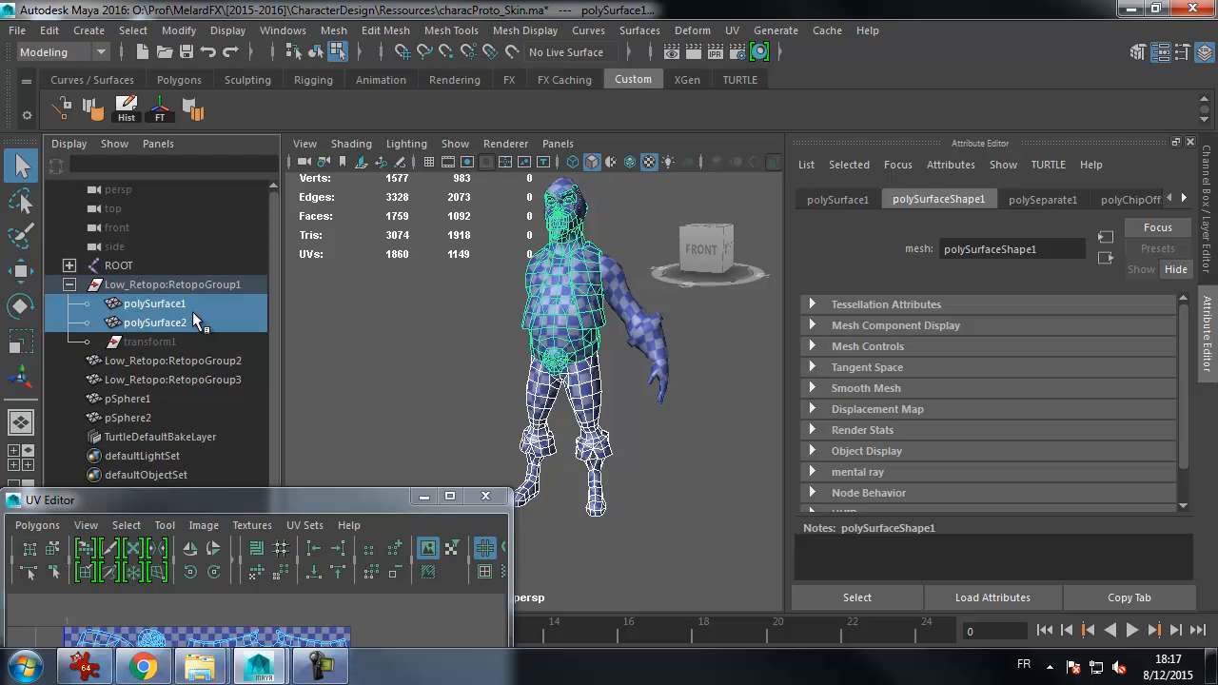
pyautogui.keyDown('ctrl'); pyautogui.click(156, 319); pyautogui.keyUp('ctrl')
pyautogui.keyDown('ctrl'); pyautogui.click(156, 320); pyautogui.keyUp('ctrl')
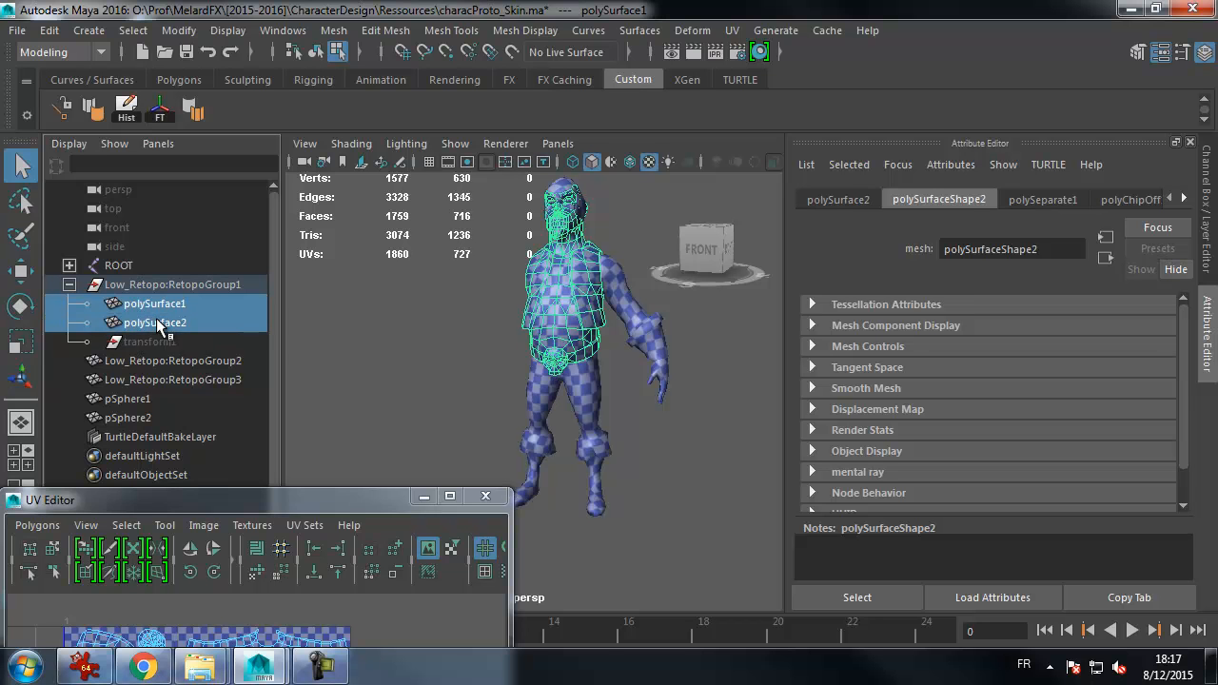
pyautogui.click(126, 107)
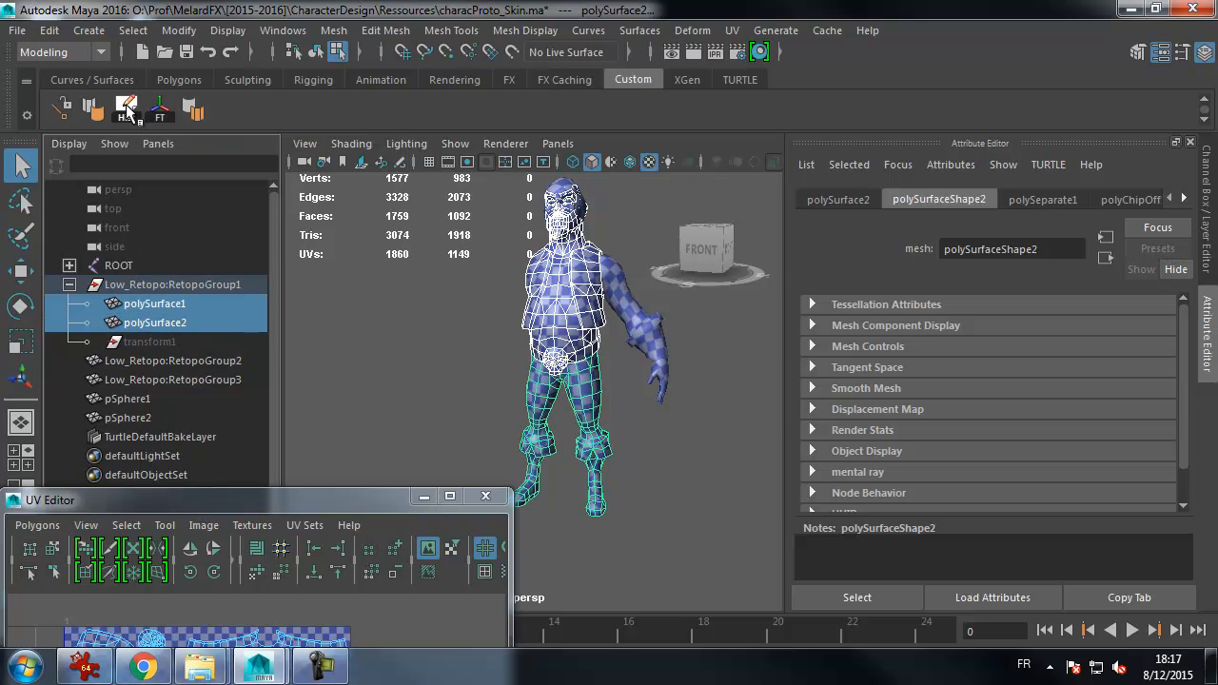
pyautogui.click(154, 303)
pyautogui.keyDown('ctrl'); pyautogui.click(156, 320); pyautogui.keyUp('ctrl')
pyautogui.moveTo(160, 317); pyautogui.dragTo(133, 254, button='middle')
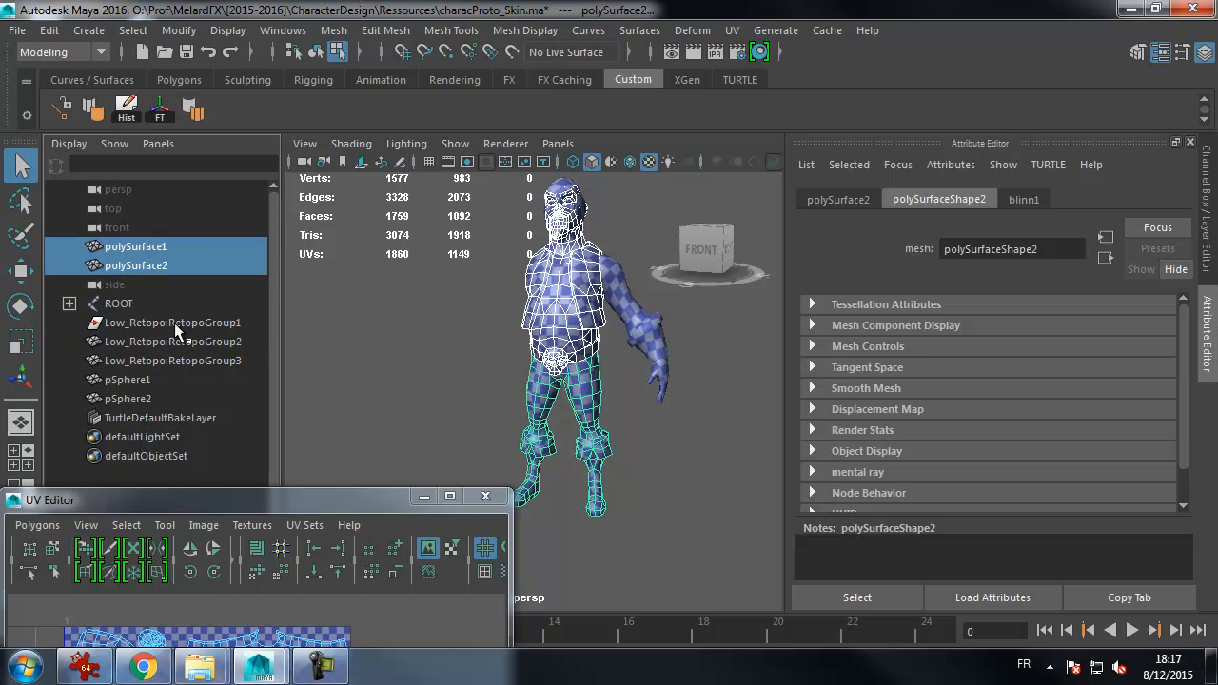
# - Delete the emptied group Low_Retopo:RetopoGroup1 and reorder polySurface1 and polySurface2 directly below Low_Retopo:RetopoGroup2
pyautogui.click(152, 323)
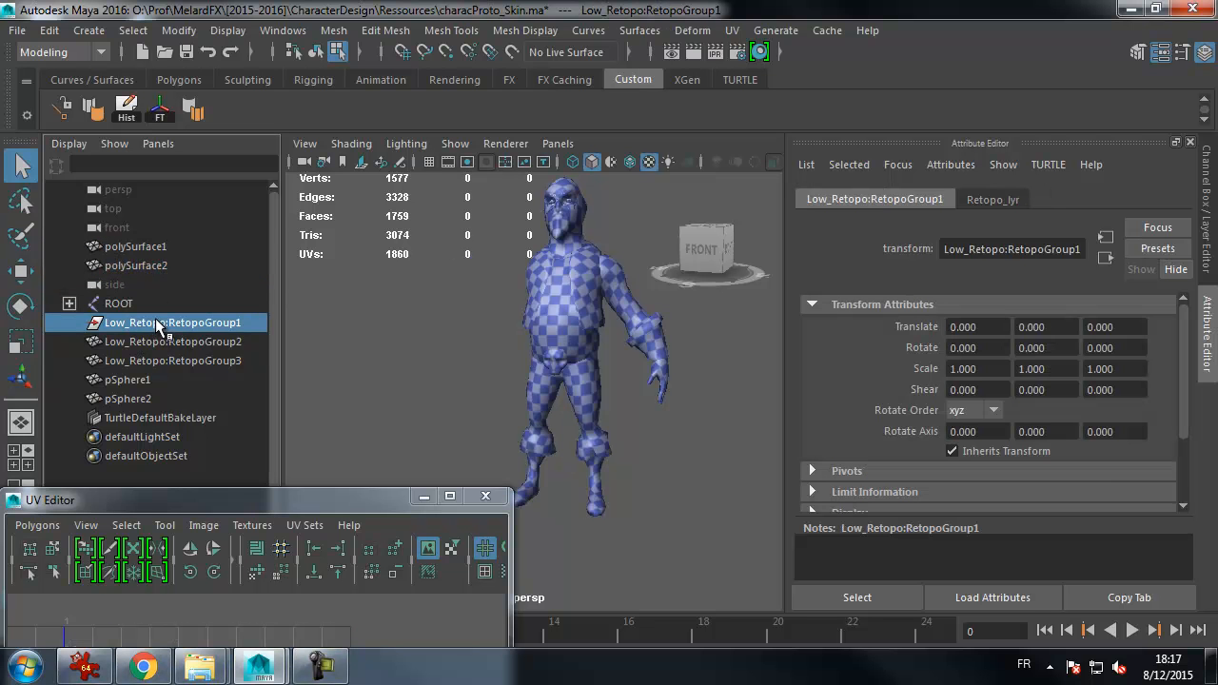
pyautogui.press('Delete')
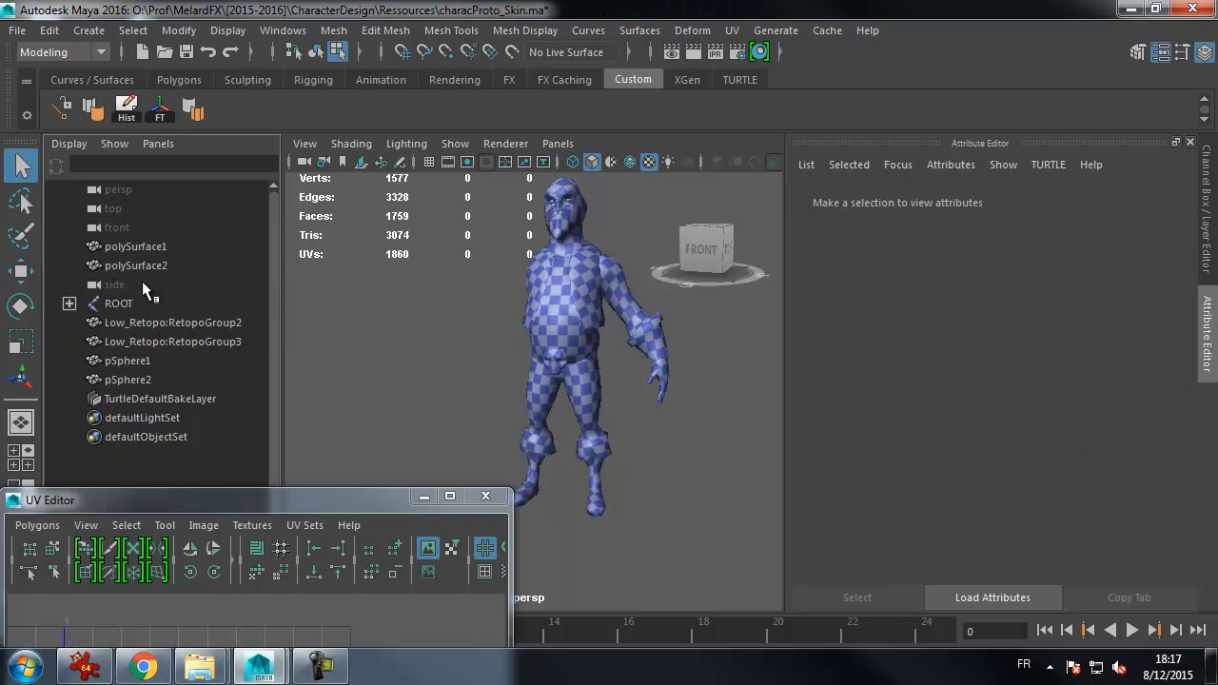
pyautogui.moveTo(137, 245); pyautogui.dragTo(139, 265)
pyautogui.moveTo(143, 257); pyautogui.dragTo(145, 330, button='middle')
# - Check which body part each remaining mesh in the outliner represents, ending with the legs mesh polySurface2 selected
pyautogui.click(120, 285)
pyautogui.click(130, 302)
pyautogui.click(132, 322)
pyautogui.click(135, 348)
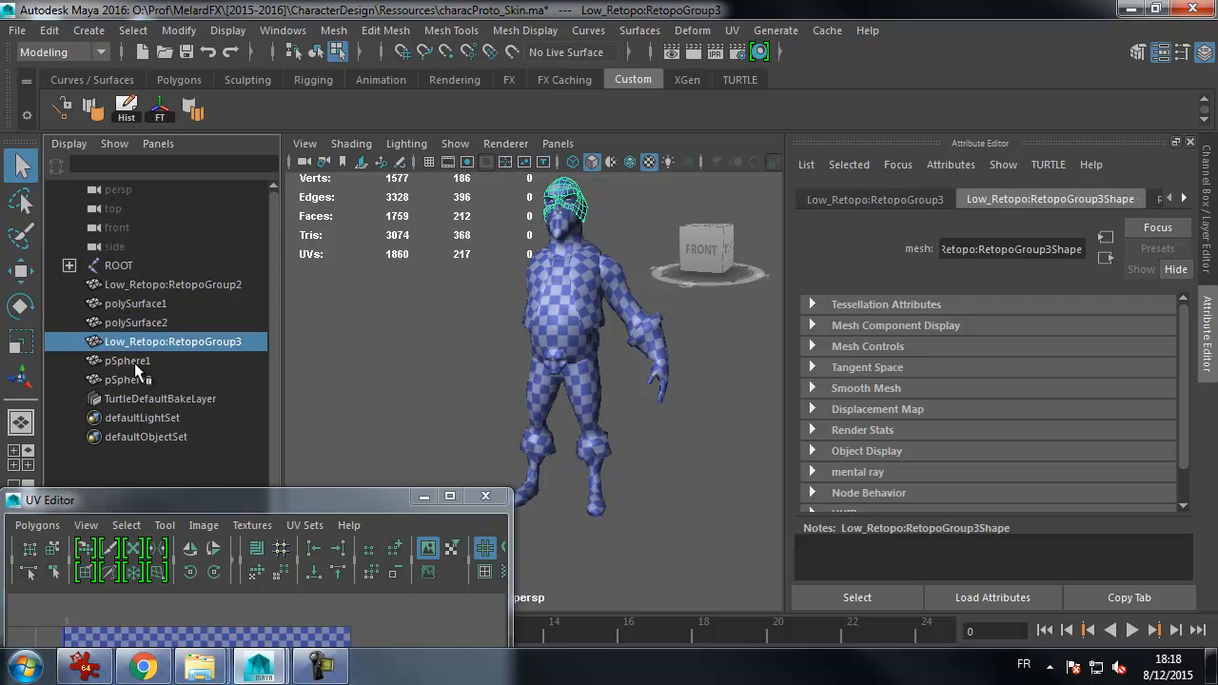
pyautogui.click(134, 361)
pyautogui.click(140, 303)
pyautogui.click(145, 322)
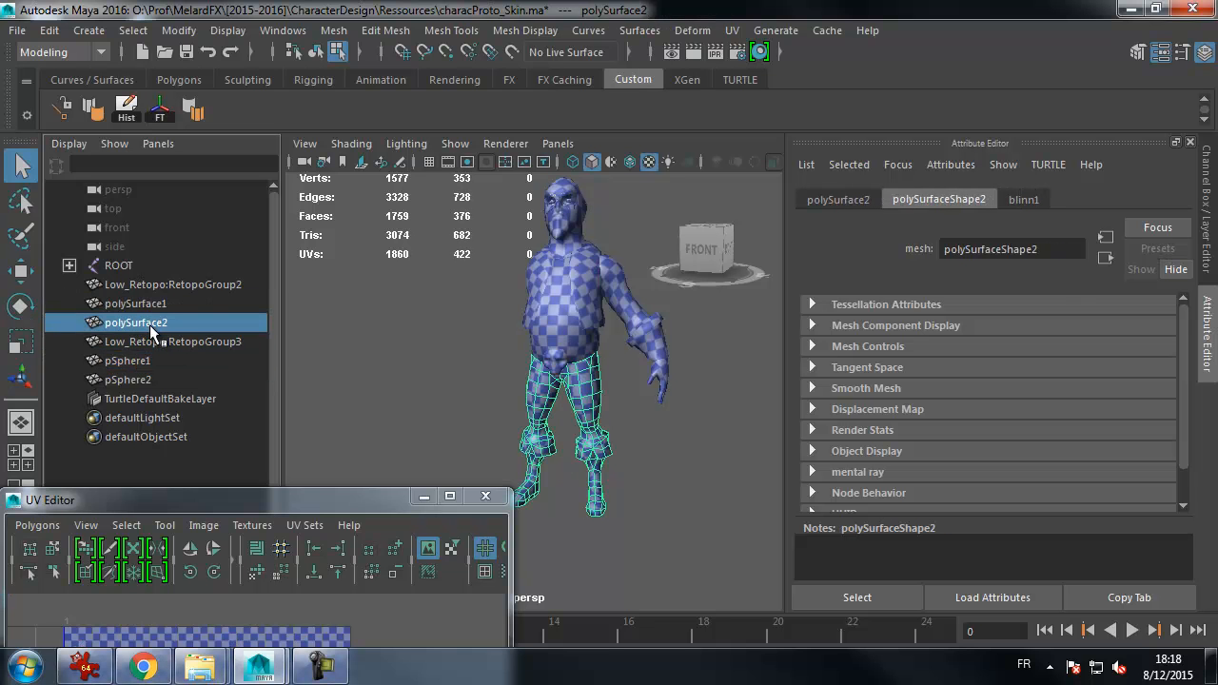
# - Show the legs' UV layout and select the UVs of the character's right leg, including its small sole shell
pyautogui.keyDown('alt'); pyautogui.moveTo(422, 332); pyautogui.dragTo(472, 318); pyautogui.keyUp('alt')
pyautogui.keyDown('alt'); pyautogui.moveTo(480, 316); pyautogui.dragTo(514, 283); pyautogui.keyUp('alt')
pyautogui.keyDown('alt'); pyautogui.moveTo(466, 349); pyautogui.dragTo(454, 286, button='middle'); pyautogui.keyUp('alt')
pyautogui.keyDown('alt'); pyautogui.moveTo(451, 306); pyautogui.dragTo(618, 308, button='right'); pyautogui.keyUp('alt')
pyautogui.click(618, 307)
pyautogui.moveTo(345, 501); pyautogui.dragTo(389, 261)
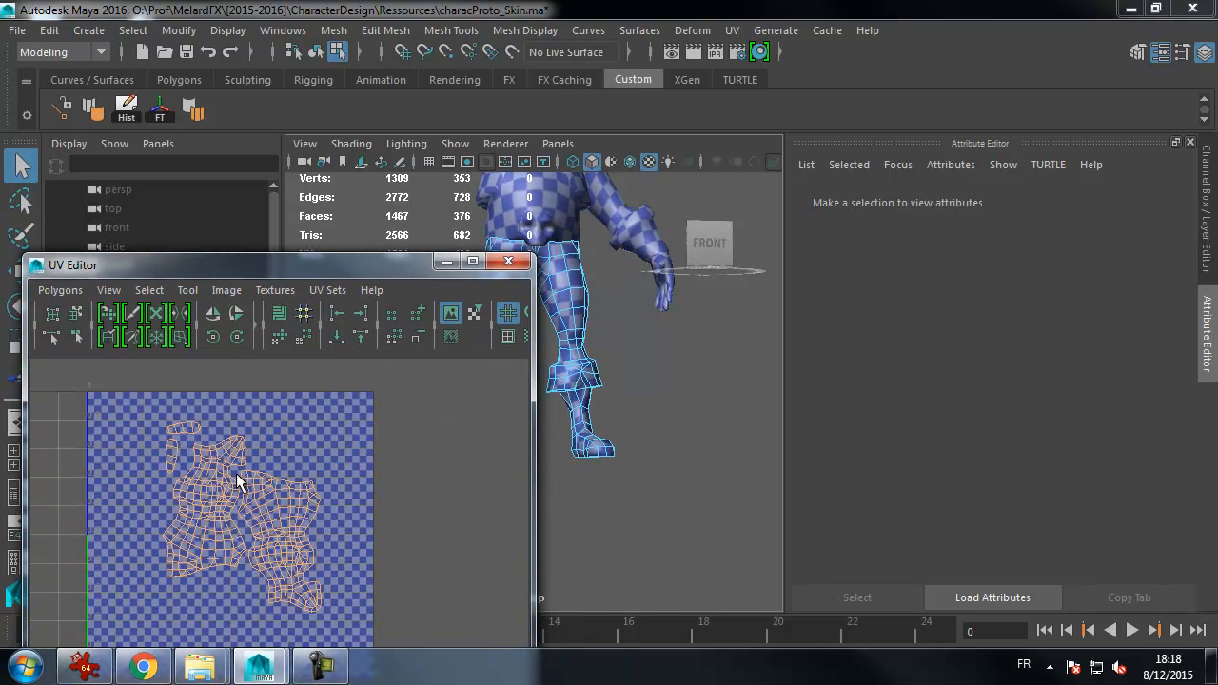
pyautogui.rightClick(337, 461)
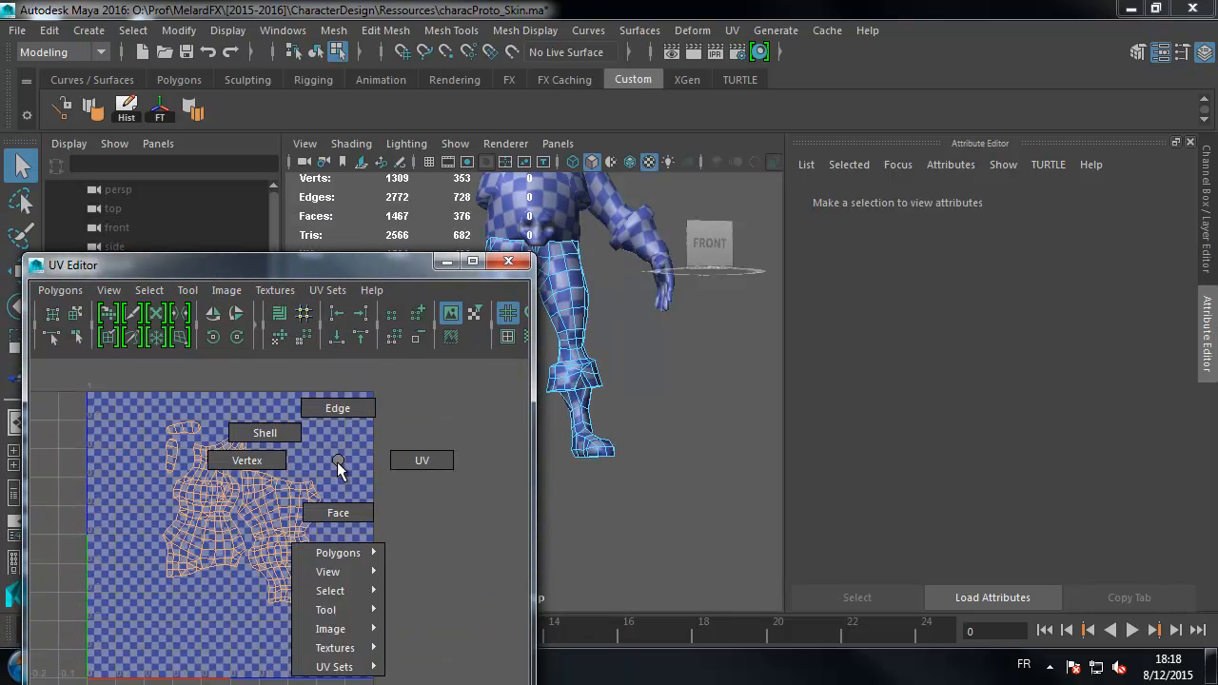
pyautogui.click(405, 461)
pyautogui.keyDown('alt'); pyautogui.moveTo(614, 338); pyautogui.dragTo(671, 368); pyautogui.keyUp('alt')
pyautogui.moveTo(334, 486); pyautogui.dragTo(417, 466, button='right')
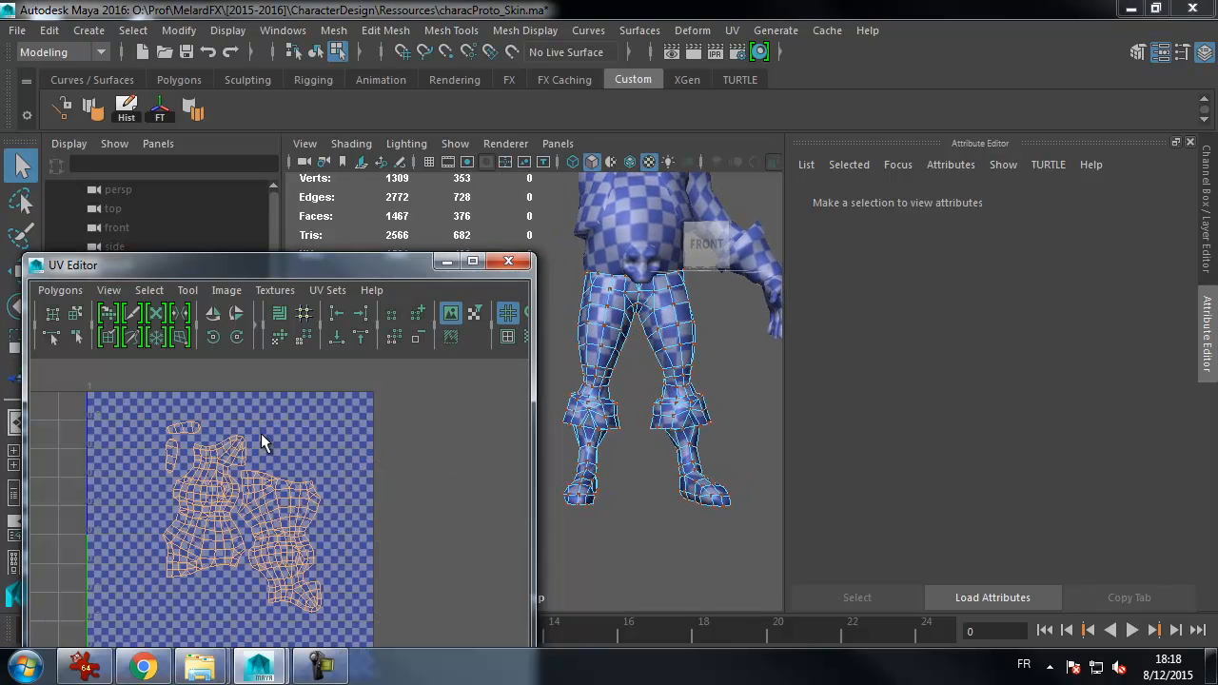
pyautogui.doubleClick(230, 456)
pyautogui.doubleClick(302, 506)
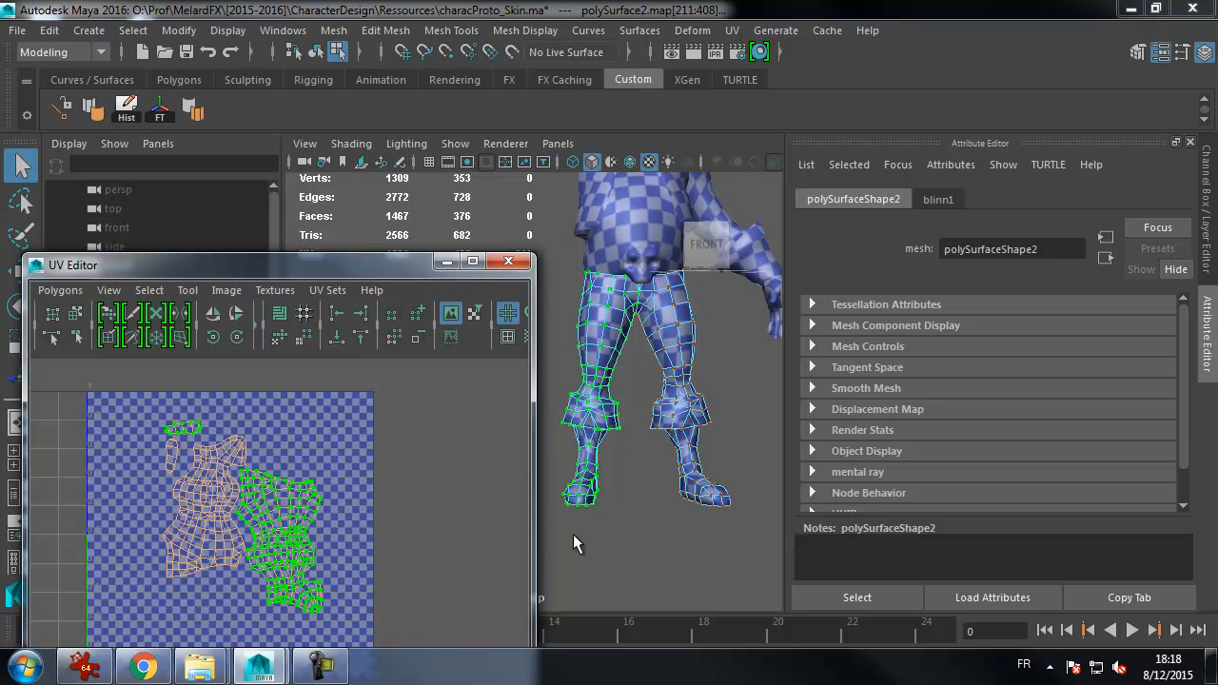
pyautogui.moveTo(607, 485)
pyautogui.keyDown('alt'); pyautogui.mouseDown()
pyautogui.moveTo(609, 456)
pyautogui.moveTo(603, 489)
pyautogui.mouseUp(); pyautogui.keyUp('alt')
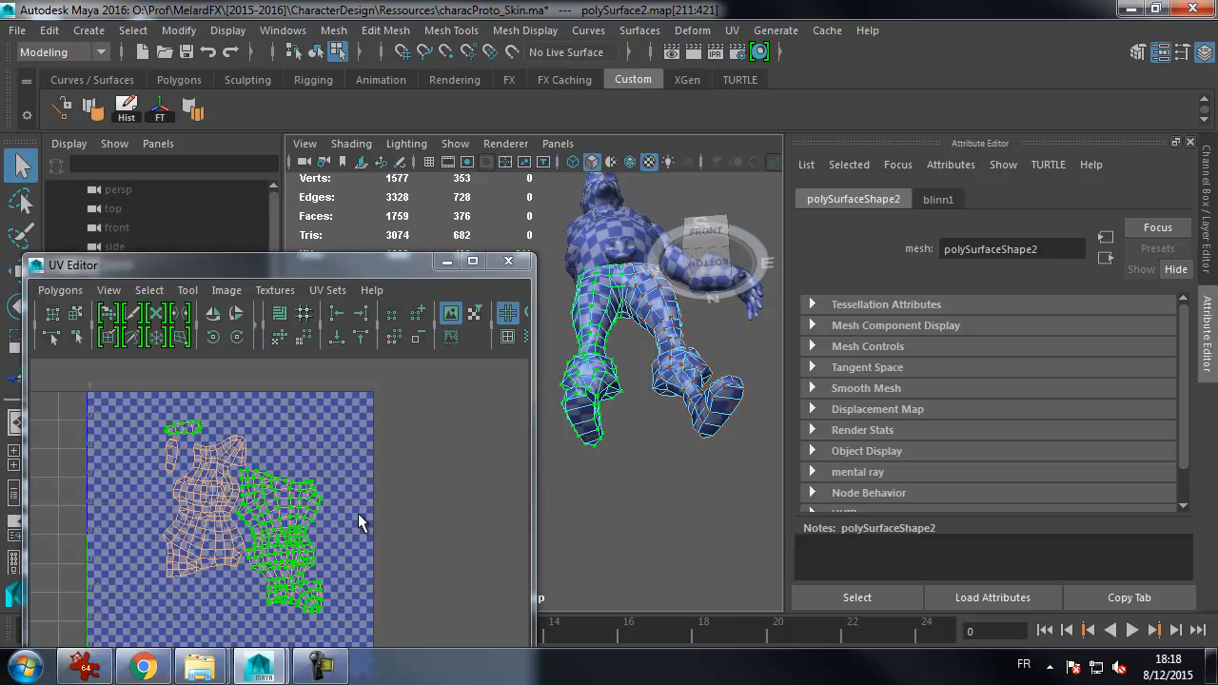
# - Convert the selected leg UVs to faces, delete those faces and return to object selection
pyautogui.click(308, 522)
pyautogui.moveTo(303, 528); pyautogui.dragTo(440, 542, button='right')
pyautogui.keyDown('alt'); pyautogui.moveTo(654, 609); pyautogui.dragTo(586, 534); pyautogui.keyUp('alt')
pyautogui.press('Delete')
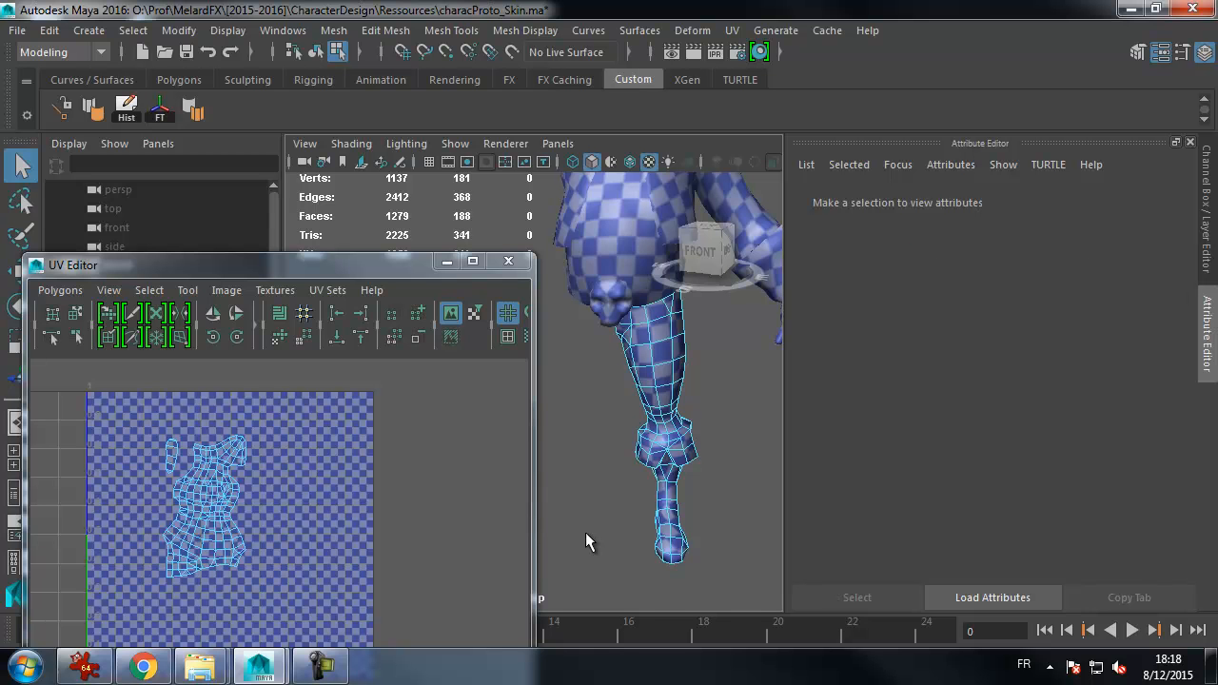
pyautogui.press('F8')
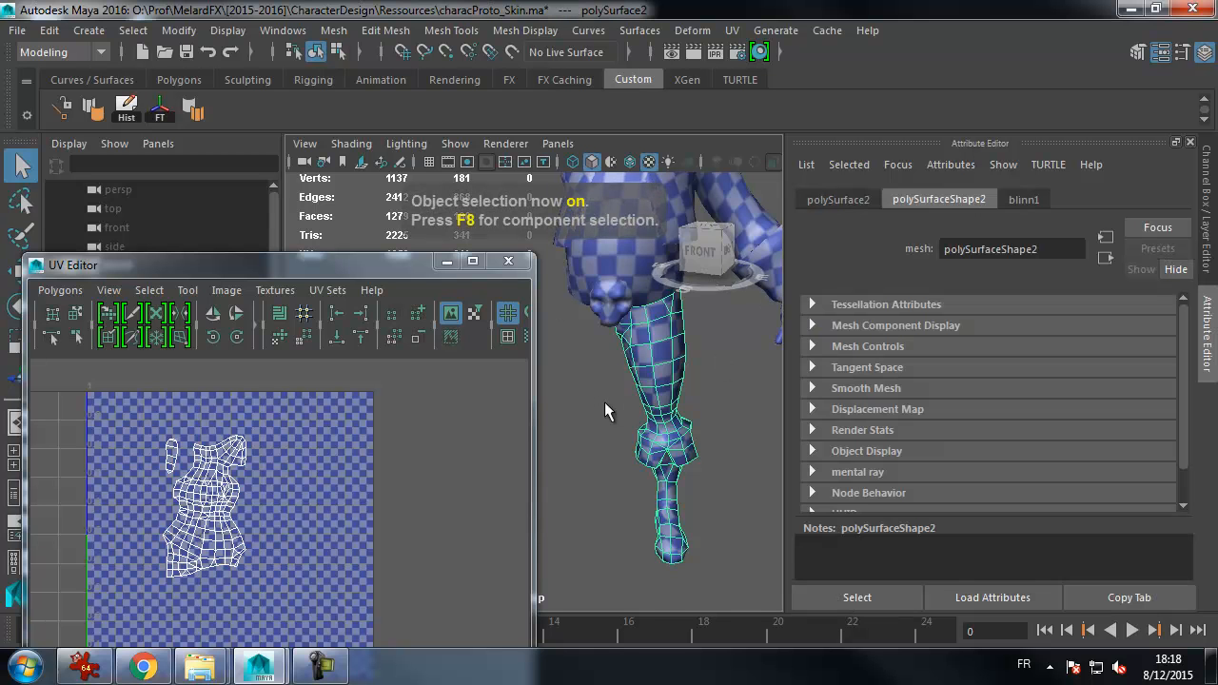
pyautogui.keyDown('alt'); pyautogui.moveTo(605, 402); pyautogui.dragTo(590, 394); pyautogui.keyUp('alt')
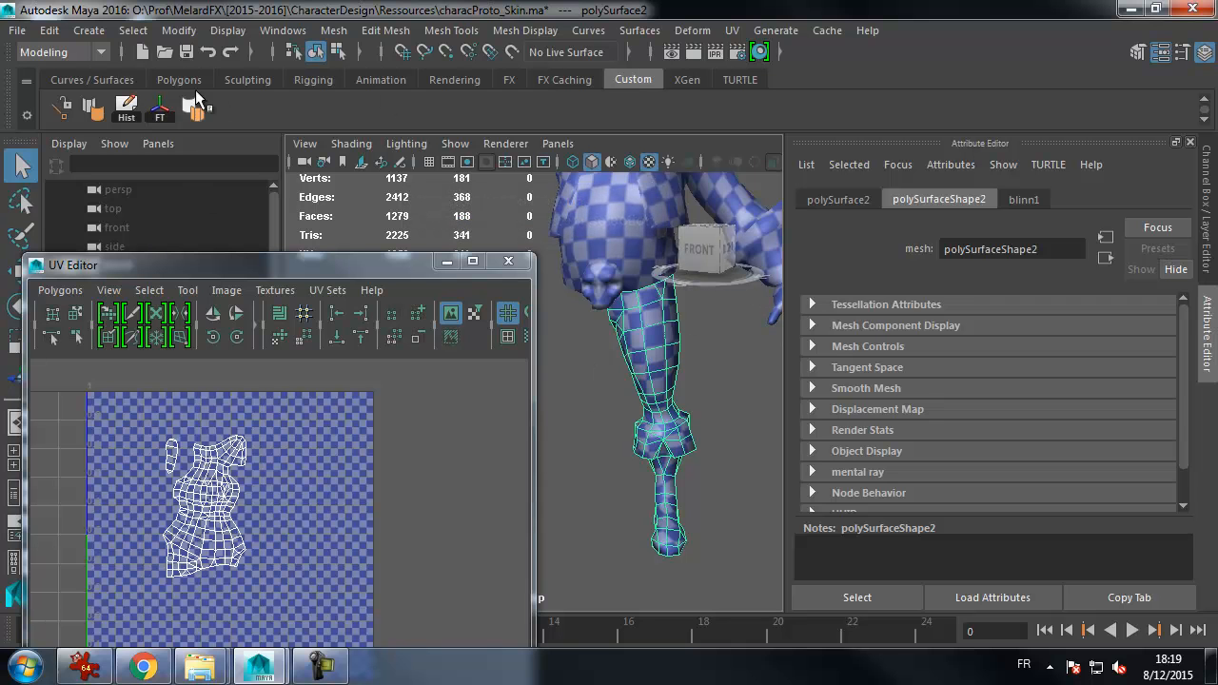
# - Show the channel attributes and duplicate the remaining leg mesh polySurface2
pyautogui.keyDown('alt'); pyautogui.moveTo(595, 434); pyautogui.dragTo(666, 419); pyautogui.keyUp('alt')
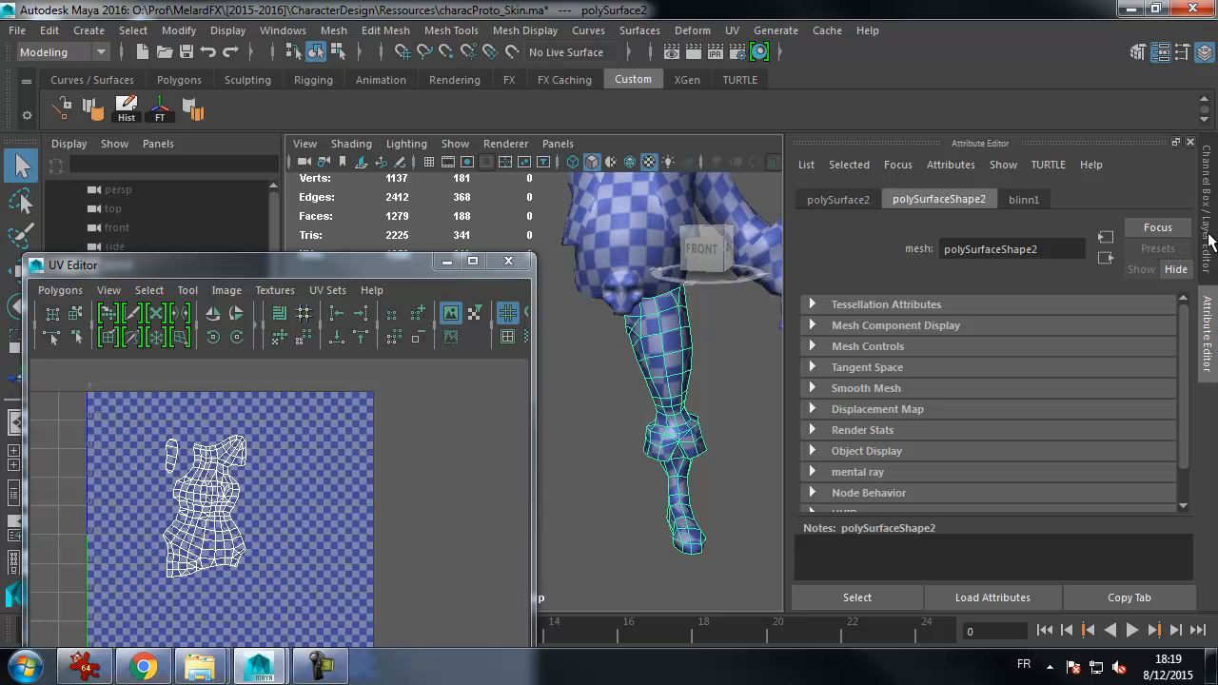
pyautogui.click(1161, 52)
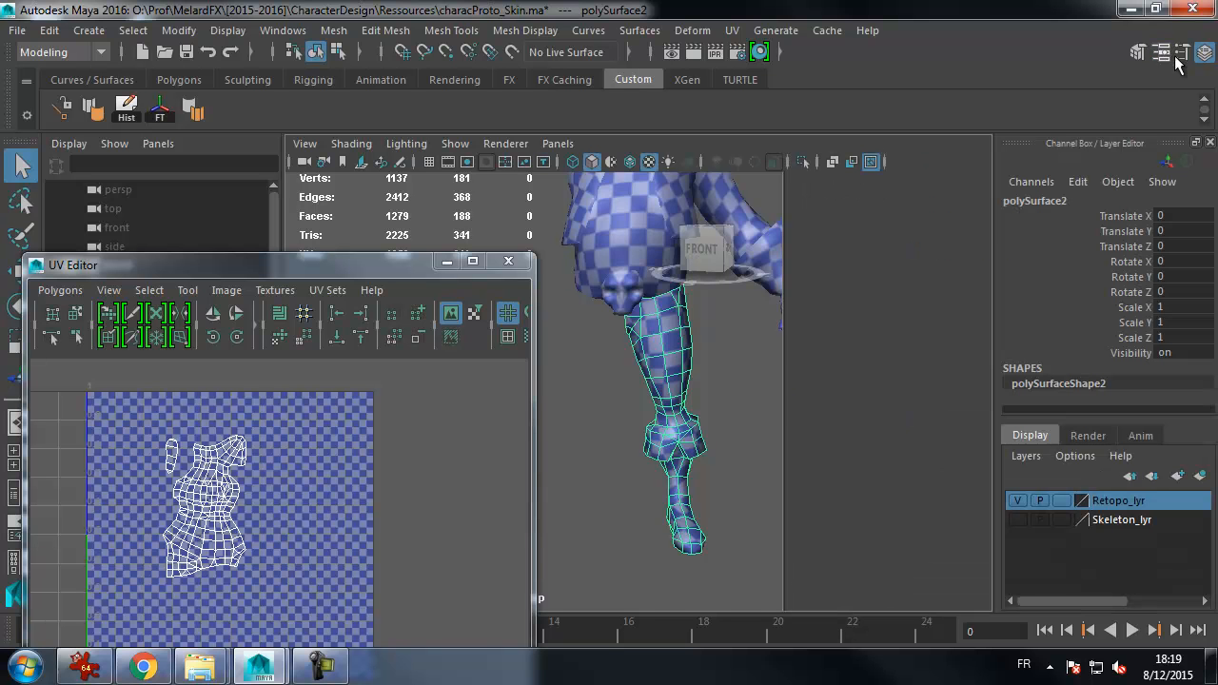
pyautogui.keyDown('alt'); pyautogui.moveTo(772, 339); pyautogui.dragTo(761, 435); pyautogui.keyUp('alt')
pyautogui.moveTo(352, 267); pyautogui.dragTo(531, 378)
pyautogui.click(147, 322)
pyautogui.click(149, 308)
pyautogui.click(152, 320)
pyautogui.click(374, 378)
pyautogui.moveTo(374, 378); pyautogui.dragTo(356, 285)
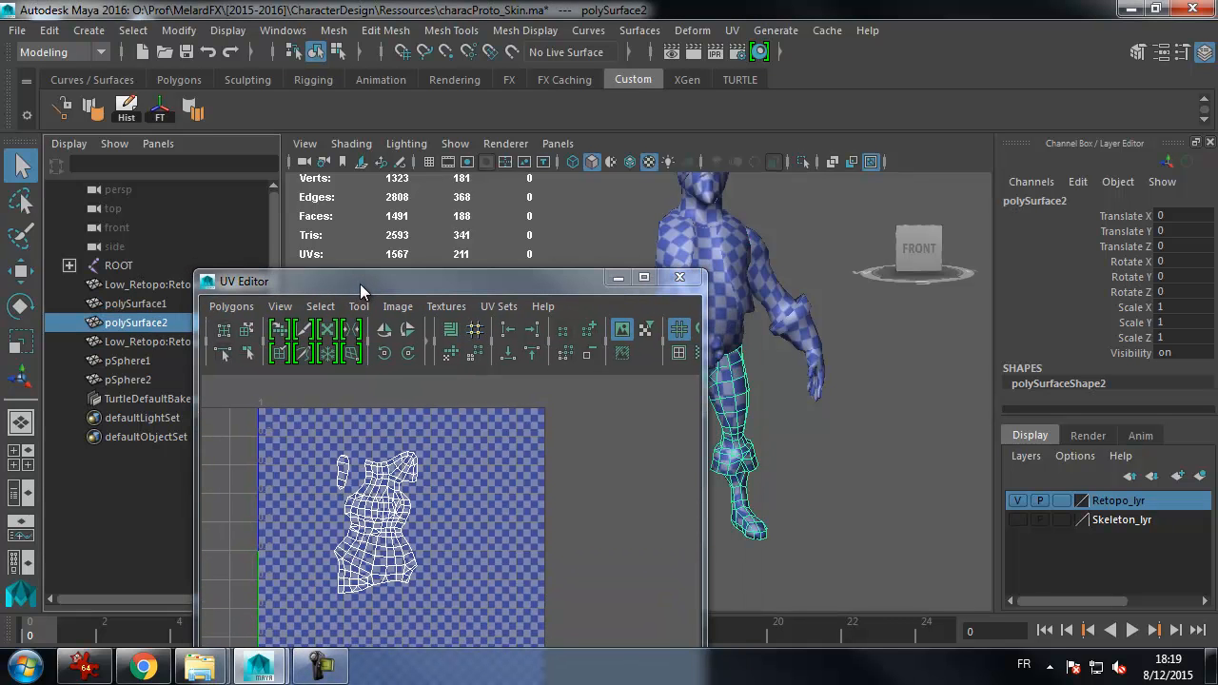
pyautogui.hotkey('ctrl', 'd')
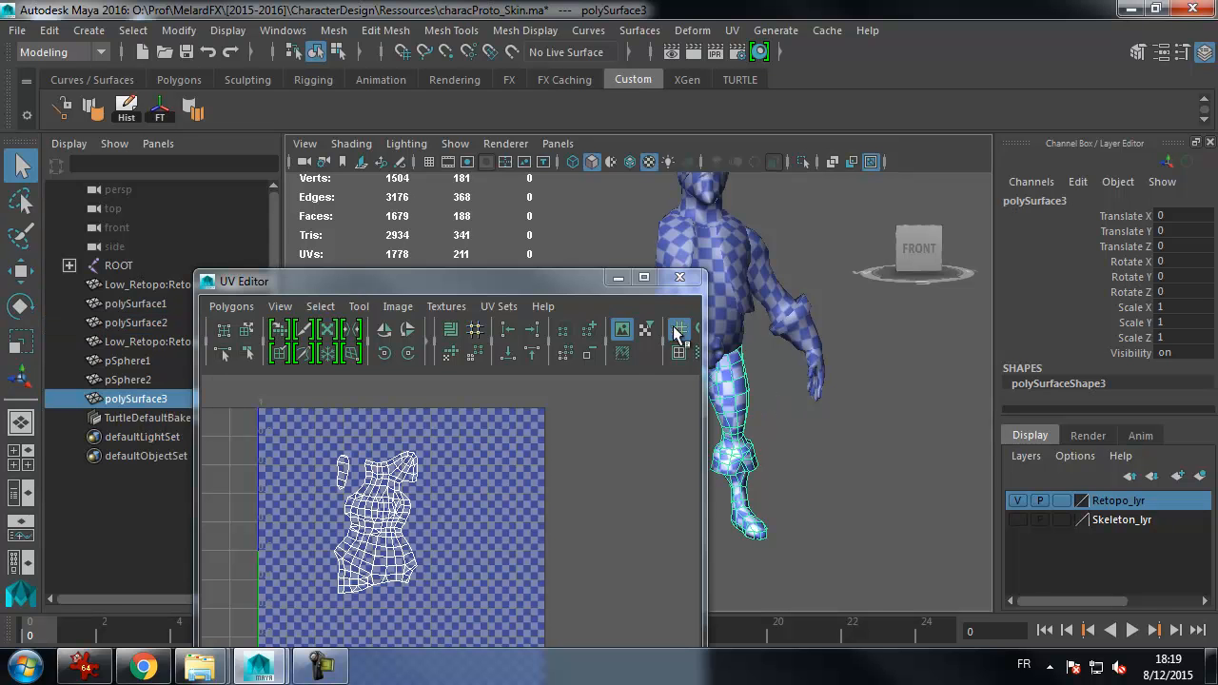
pyautogui.moveTo(567, 282); pyautogui.dragTo(494, 278)
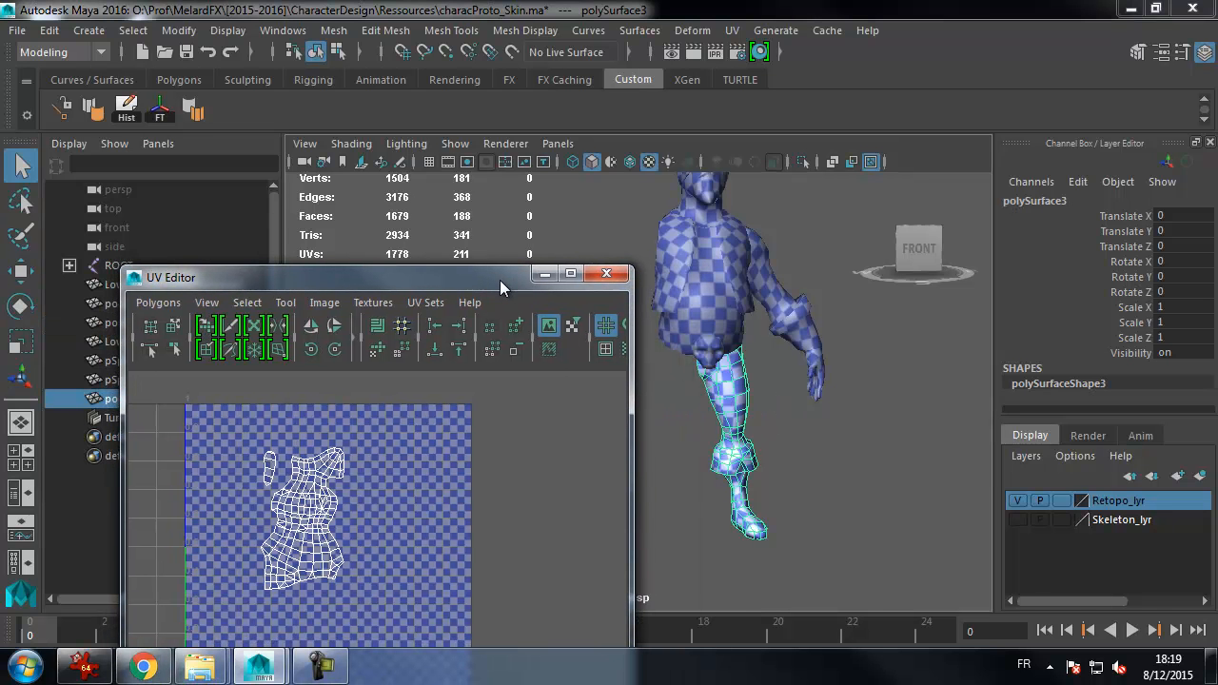
# - Mirror the duplicated leg to the other side by setting its Scale X to -1
pyautogui.click(1175, 307)
pyautogui.write('-')
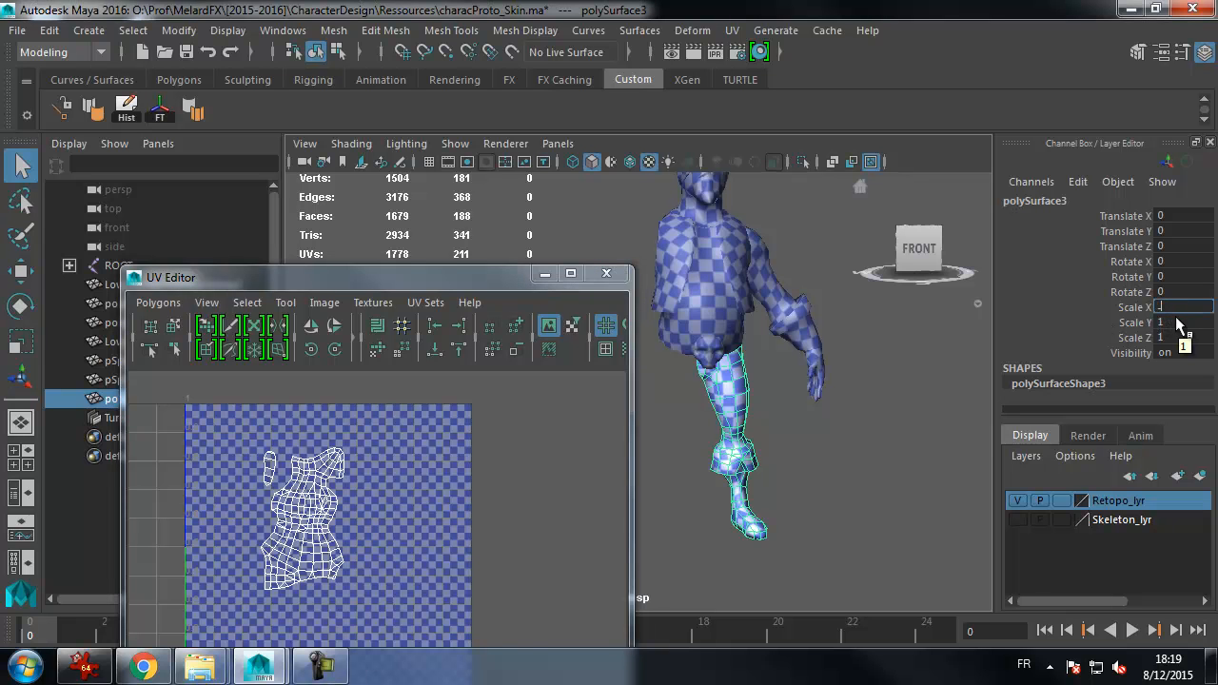
pyautogui.write('1')
pyautogui.press('Return')
pyautogui.keyDown('alt'); pyautogui.moveTo(888, 498); pyautogui.dragTo(794, 420); pyautogui.keyUp('alt')
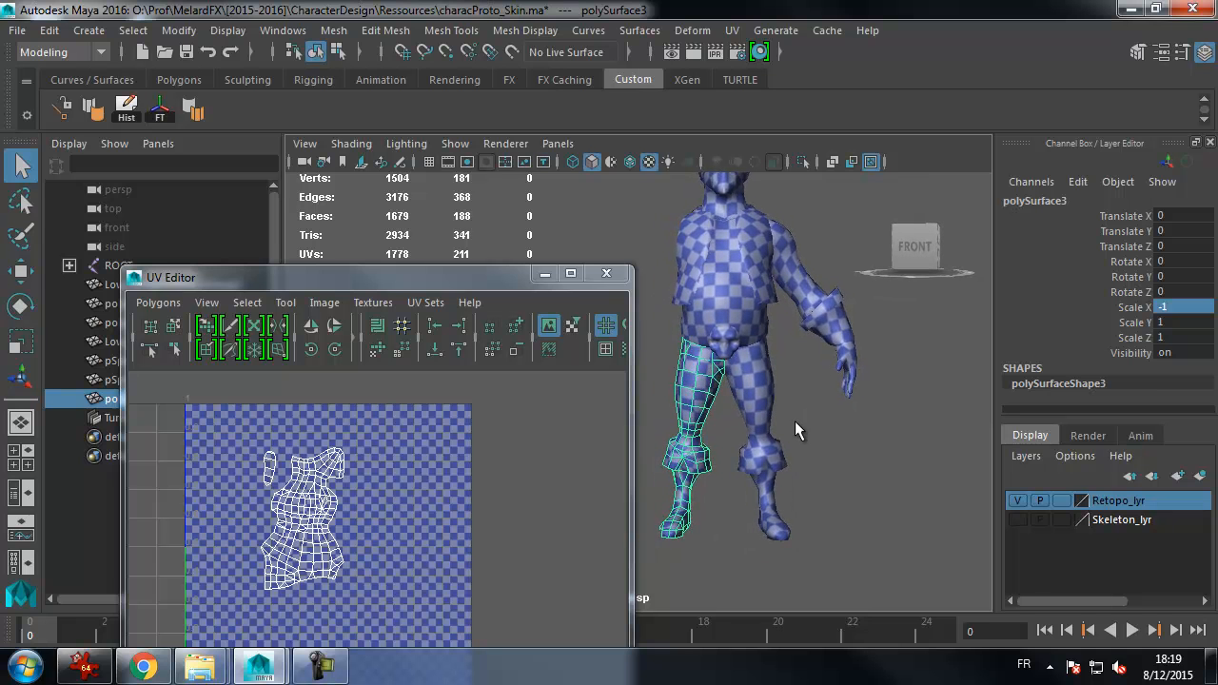
pyautogui.click(807, 421)
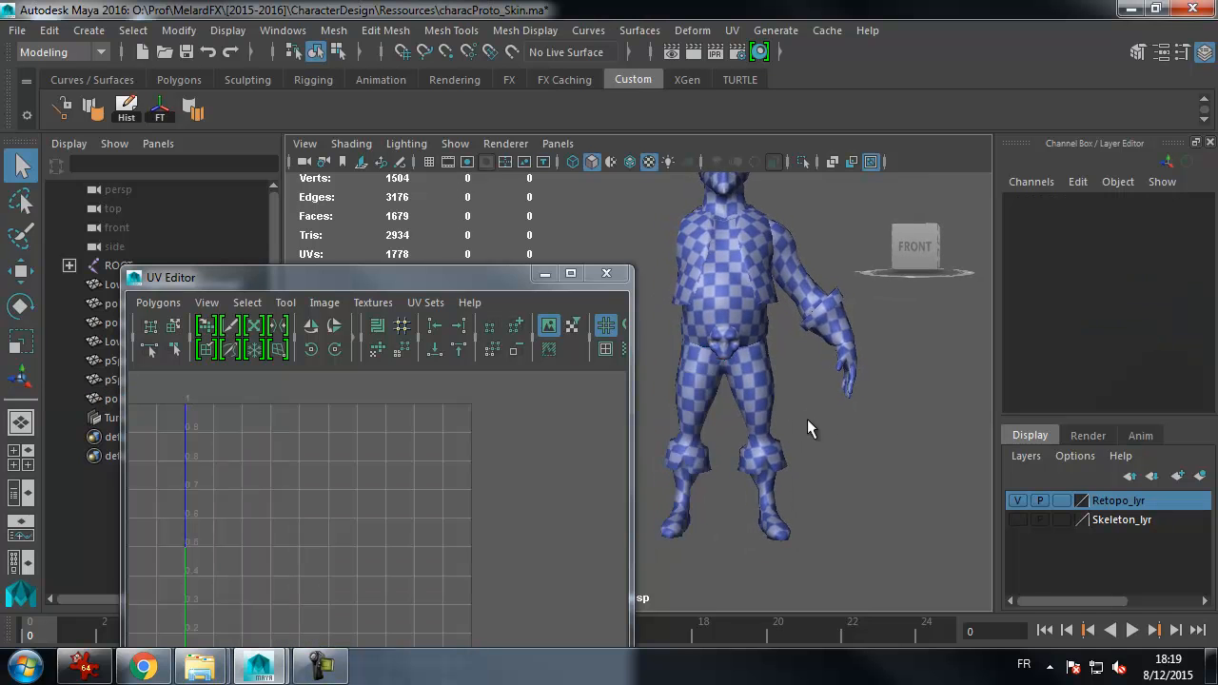
# - Combine the original and mirrored legs into one mesh and delete its history
pyautogui.click(758, 389)
pyautogui.hotkey('ctrl', 'shift', 'd')
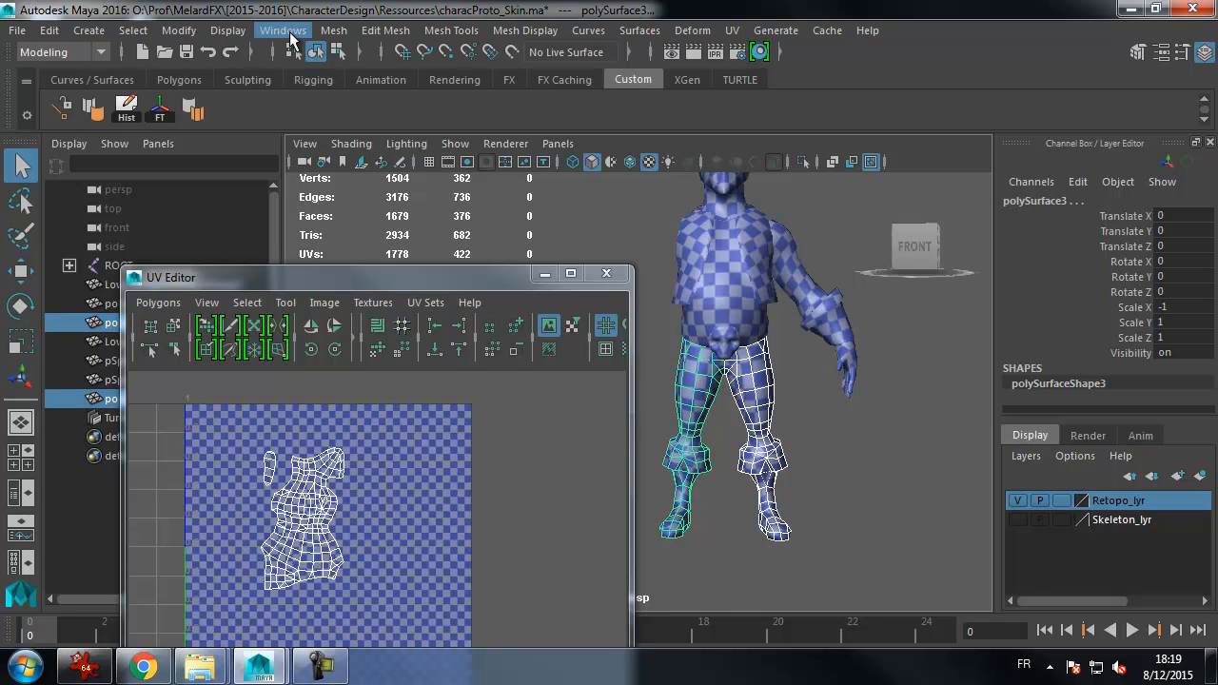
pyautogui.click(378, 31)
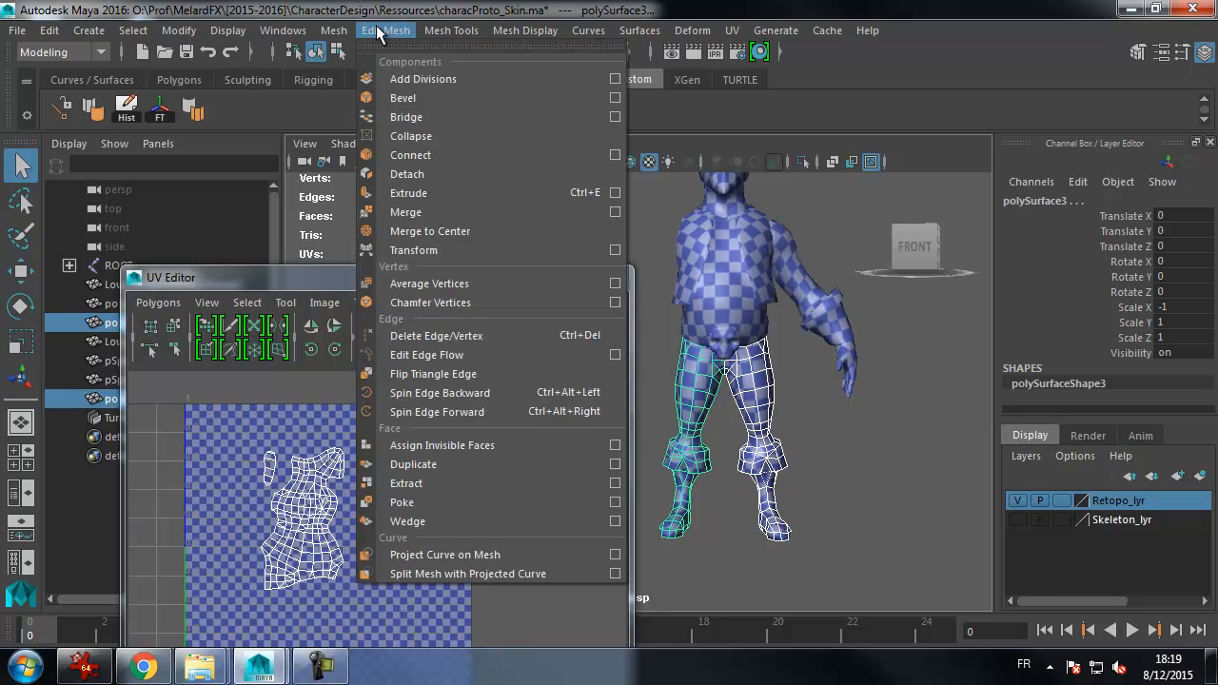
pyautogui.moveTo(346, 35)
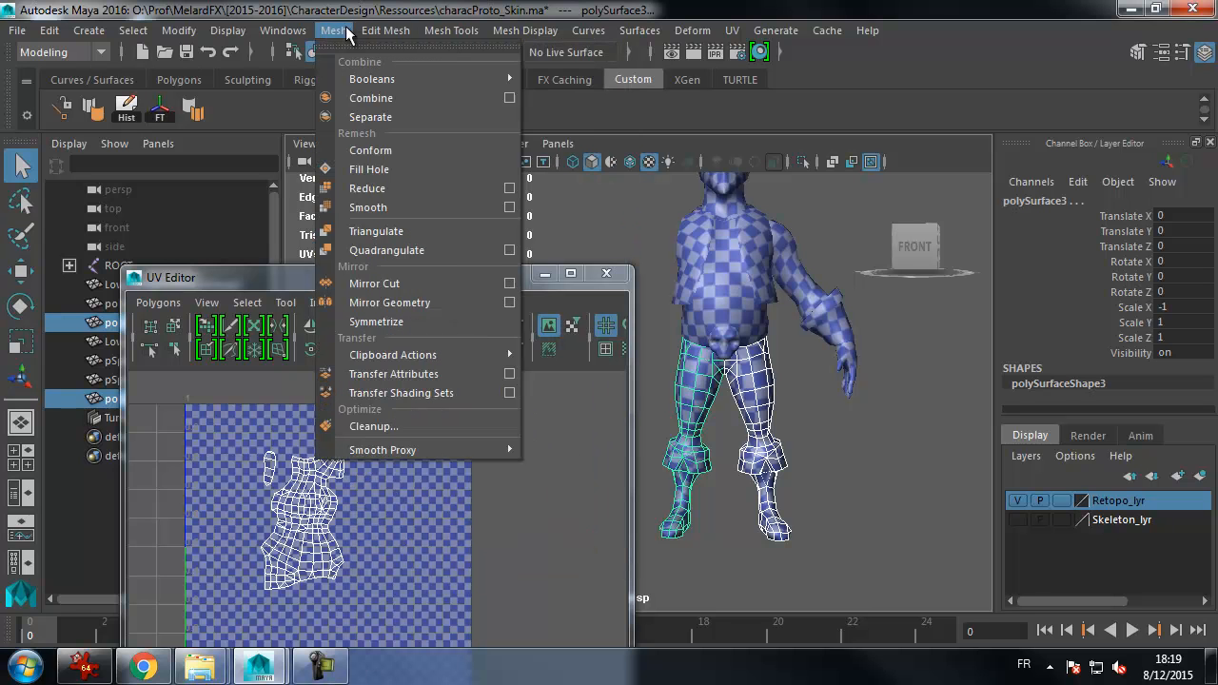
pyautogui.click(367, 100)
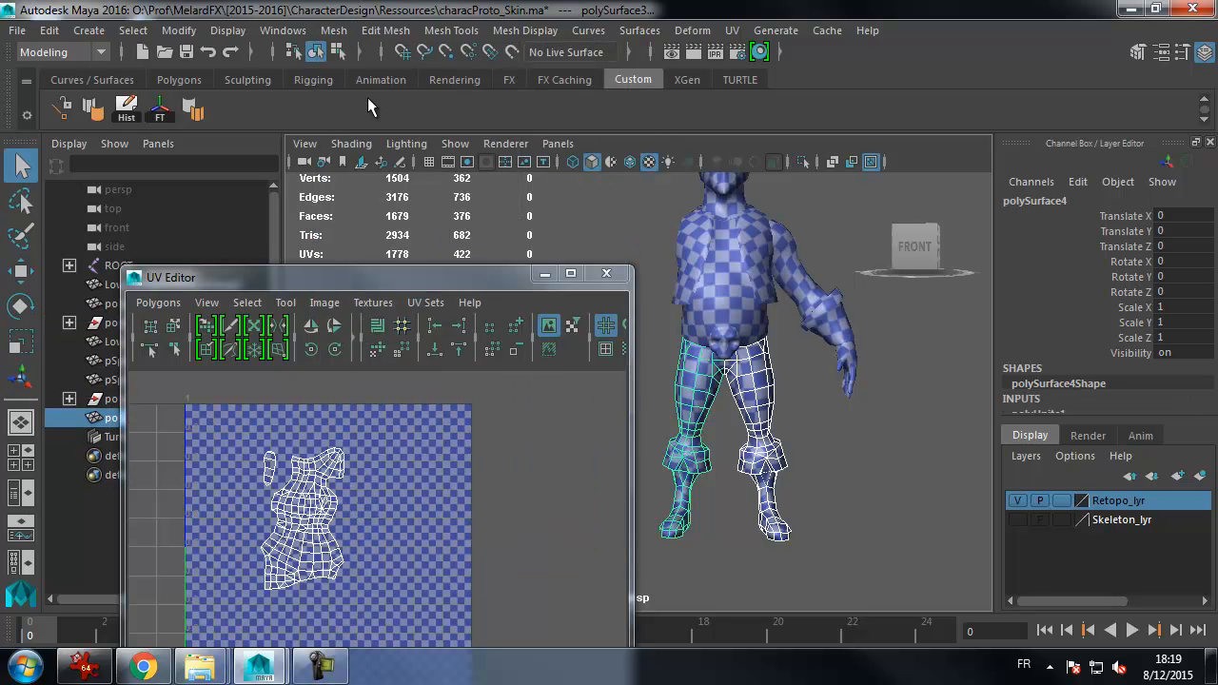
pyautogui.moveTo(408, 284); pyautogui.dragTo(551, 535)
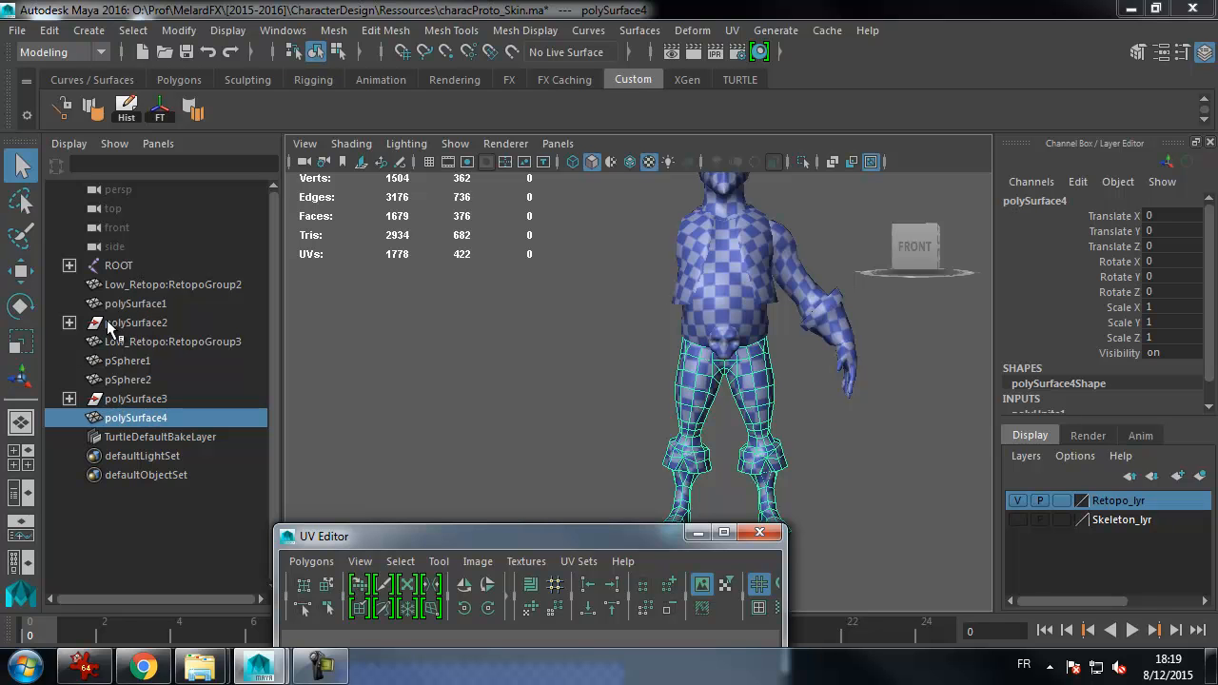
pyautogui.click(129, 109)
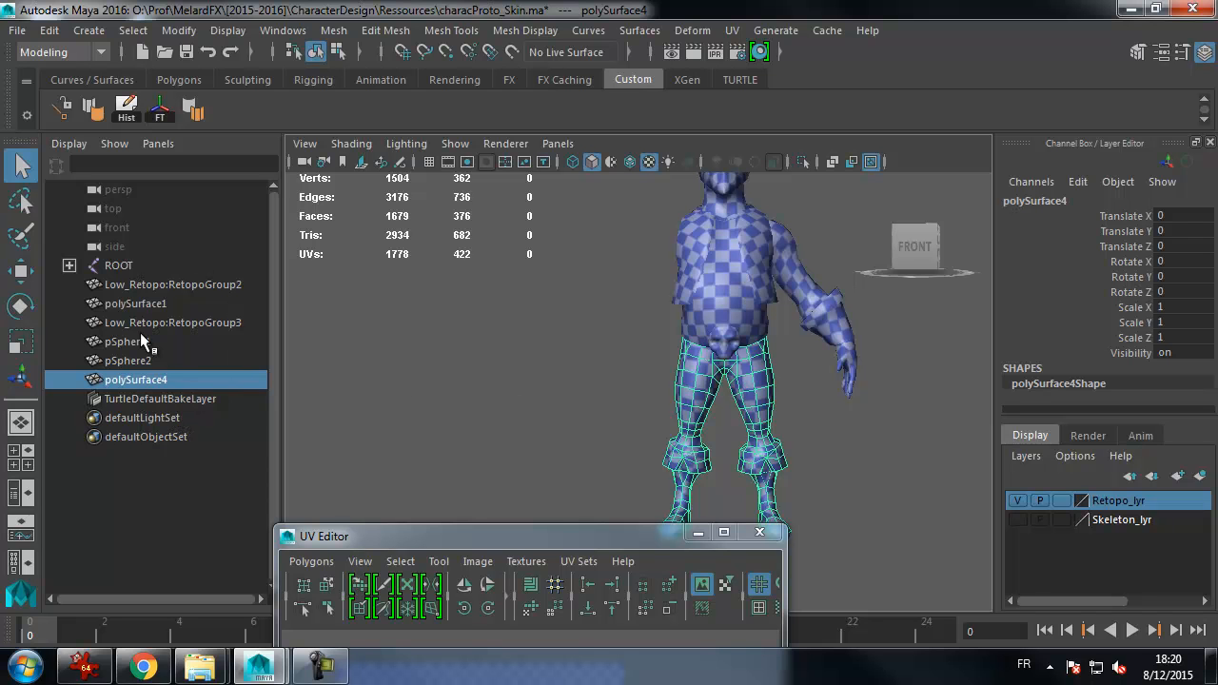
# - View the waist and crotch seam of the combined legs up close in wireframe display
pyautogui.keyDown('alt'); pyautogui.moveTo(726, 424); pyautogui.dragTo(638, 401, button='middle'); pyautogui.keyUp('alt')
pyautogui.keyDown('alt'); pyautogui.moveTo(638, 401); pyautogui.dragTo(773, 397, button='right'); pyautogui.keyUp('alt')
pyautogui.keyDown('alt'); pyautogui.moveTo(786, 370); pyautogui.dragTo(757, 381, button='middle'); pyautogui.keyUp('alt')
pyautogui.keyDown('alt'); pyautogui.moveTo(757, 382); pyautogui.dragTo(879, 392, button='right'); pyautogui.keyUp('alt')
pyautogui.keyDown('alt'); pyautogui.moveTo(863, 392); pyautogui.dragTo(856, 378); pyautogui.keyUp('alt')
pyautogui.keyDown('alt'); pyautogui.moveTo(780, 361); pyautogui.dragTo(812, 447, button='right'); pyautogui.keyUp('alt')
pyautogui.keyDown('alt'); pyautogui.moveTo(796, 280); pyautogui.dragTo(741, 495, button='middle'); pyautogui.keyUp('alt')
pyautogui.keyDown('alt'); pyautogui.moveTo(741, 495); pyautogui.dragTo(708, 343); pyautogui.keyUp('alt')
pyautogui.press('4')
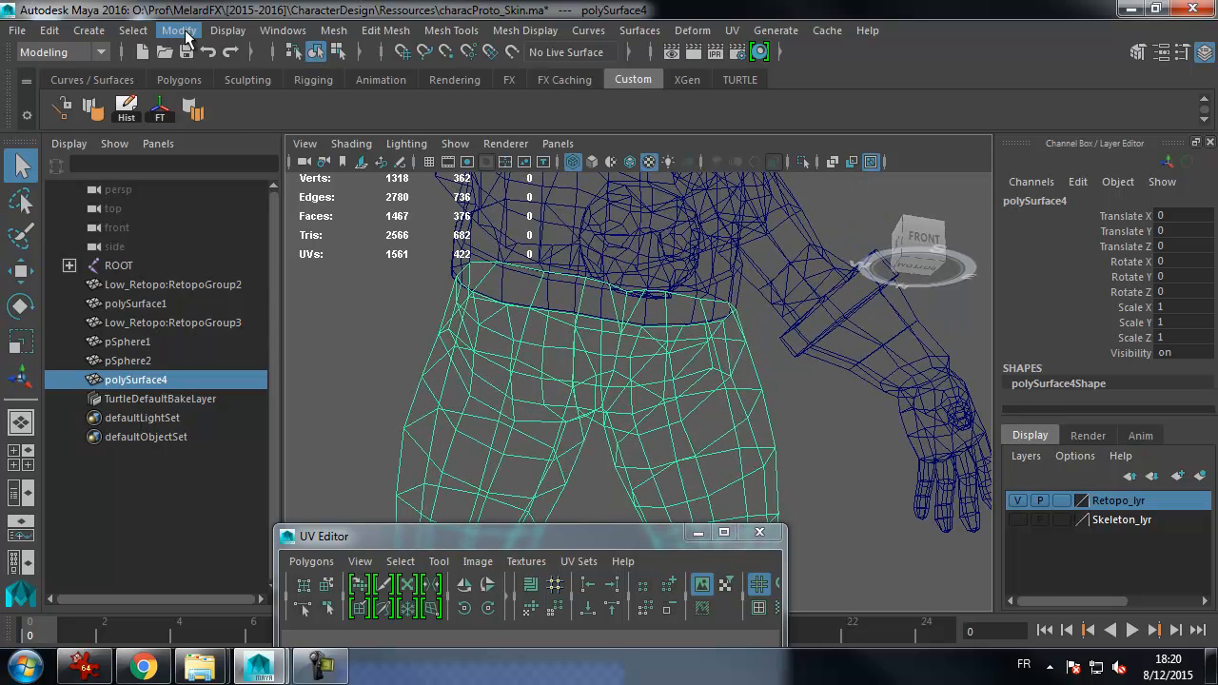
# - Add the Border Edges display command to the Custom shelf and turn on border edge highlighting for the combined legs
pyautogui.click(227, 30)
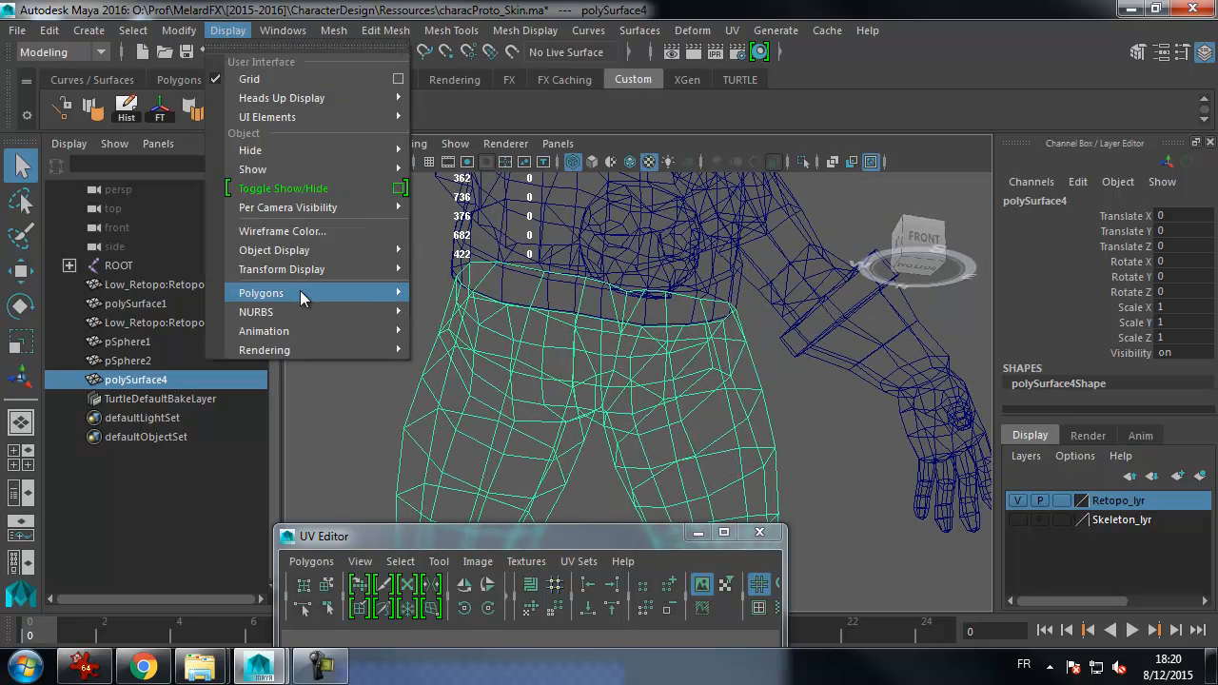
pyautogui.moveTo(300, 297)
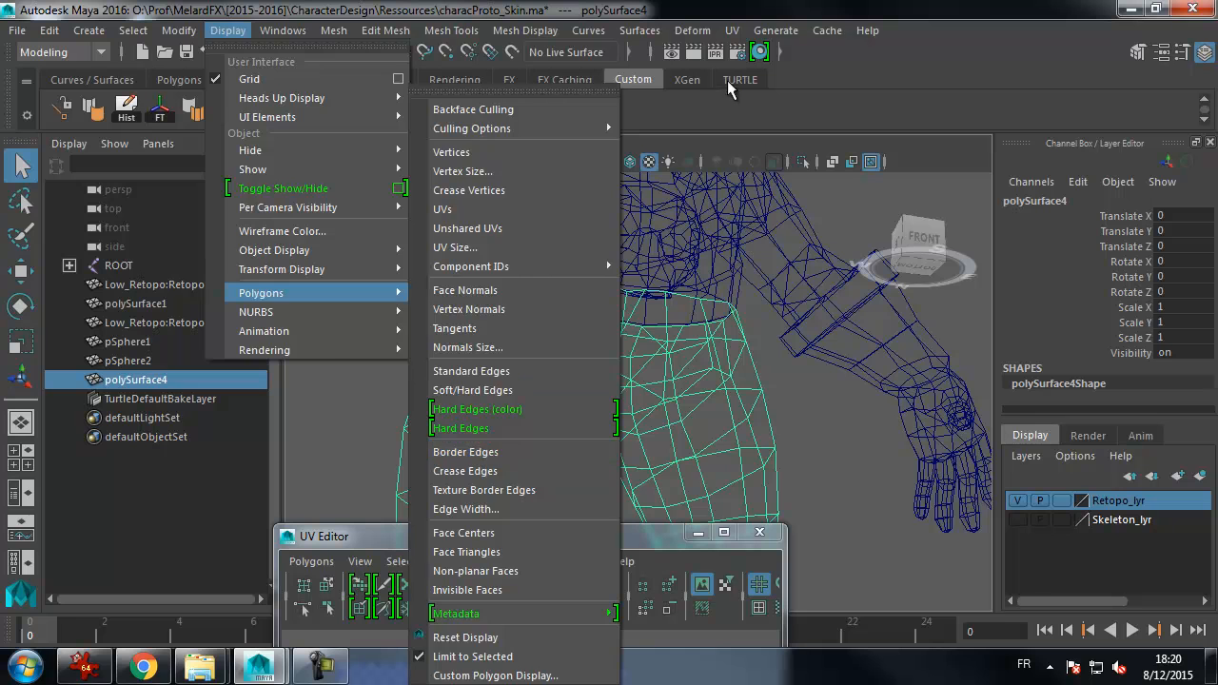
pyautogui.click(474, 453)
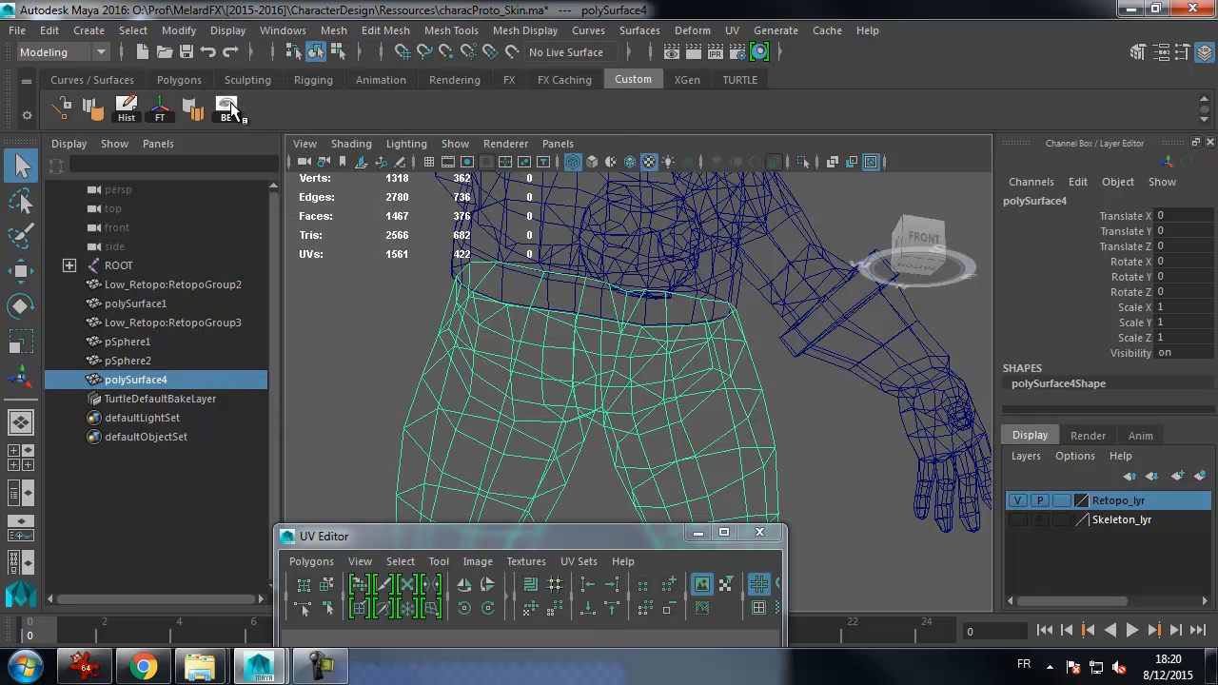
pyautogui.click(228, 108)
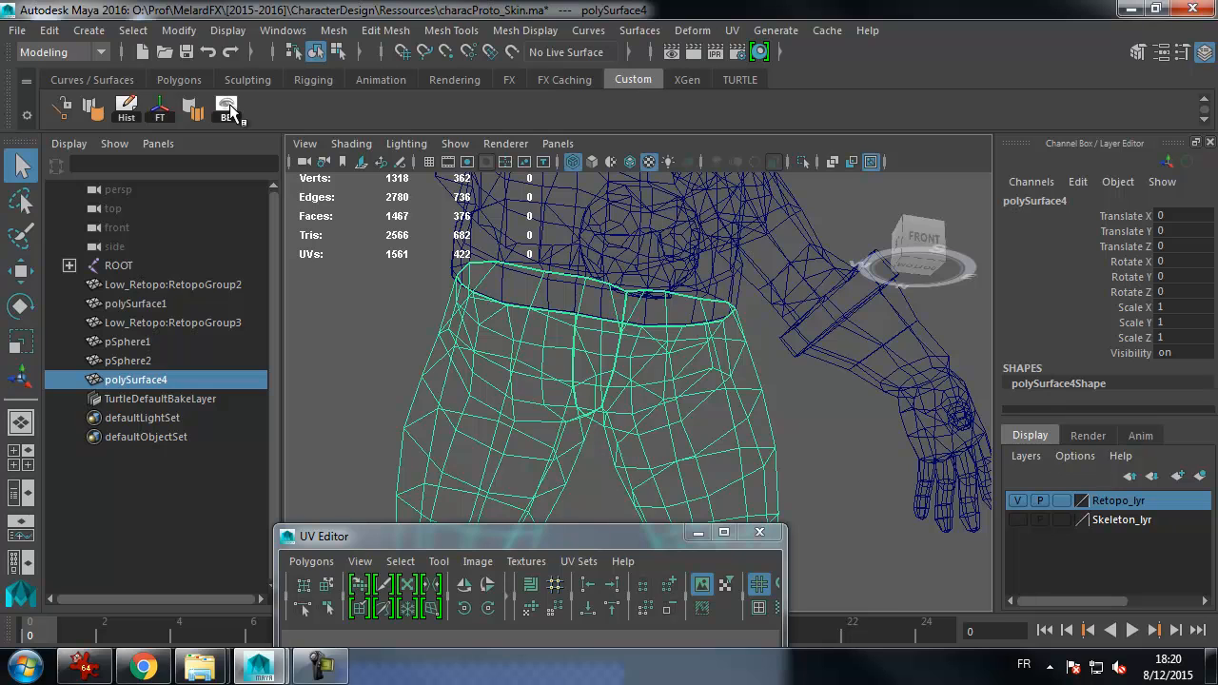
# - Examine the highlighted border edges around the waist and crotch seam of the combined legs from several angles
pyautogui.keyDown('alt'); pyautogui.moveTo(571, 247); pyautogui.dragTo(430, 297); pyautogui.keyUp('alt')
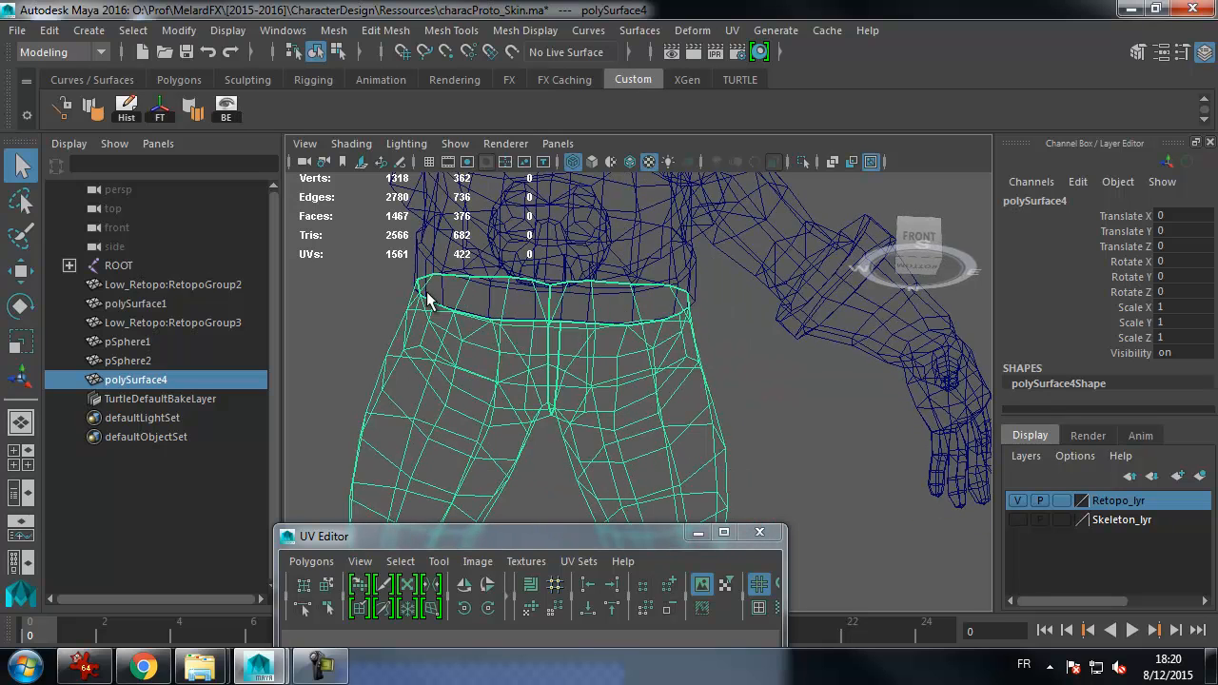
pyautogui.keyDown('alt'); pyautogui.moveTo(614, 267); pyautogui.dragTo(578, 249); pyautogui.keyUp('alt')
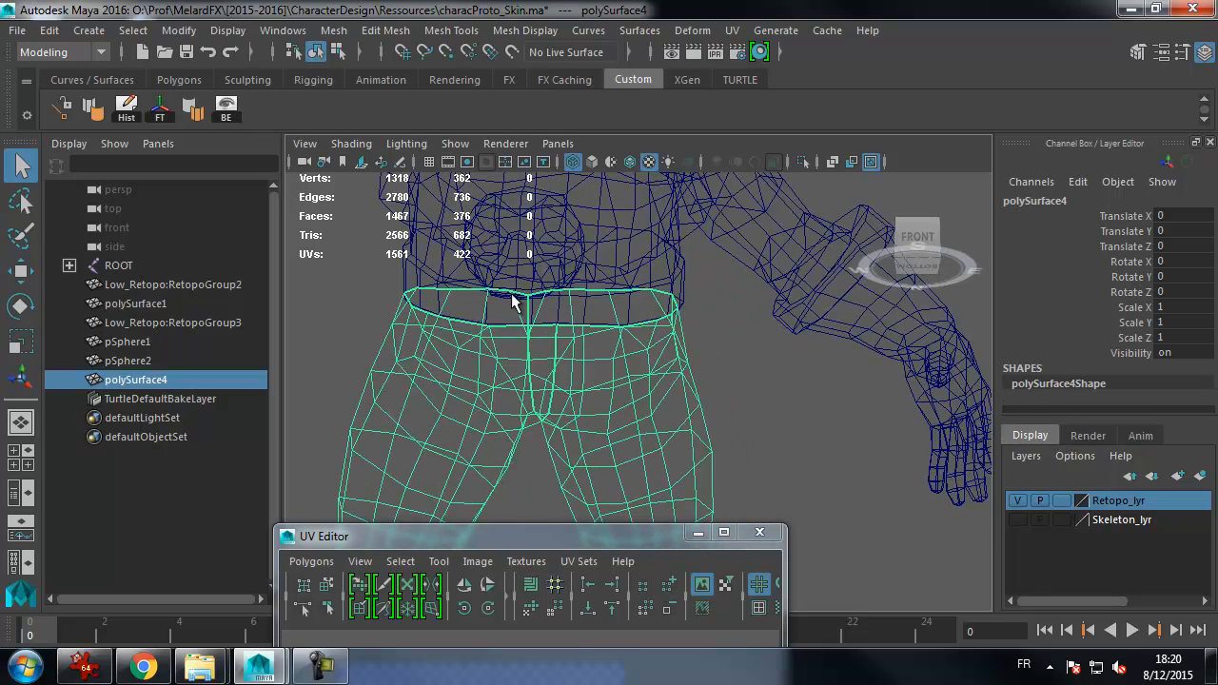
pyautogui.keyDown('alt'); pyautogui.moveTo(543, 334); pyautogui.dragTo(556, 339); pyautogui.keyUp('alt')
pyautogui.keyDown('alt'); pyautogui.moveTo(561, 343); pyautogui.dragTo(638, 342, button='right'); pyautogui.keyUp('alt')
pyautogui.keyDown('alt'); pyautogui.moveTo(638, 342); pyautogui.dragTo(633, 344); pyautogui.keyUp('alt')
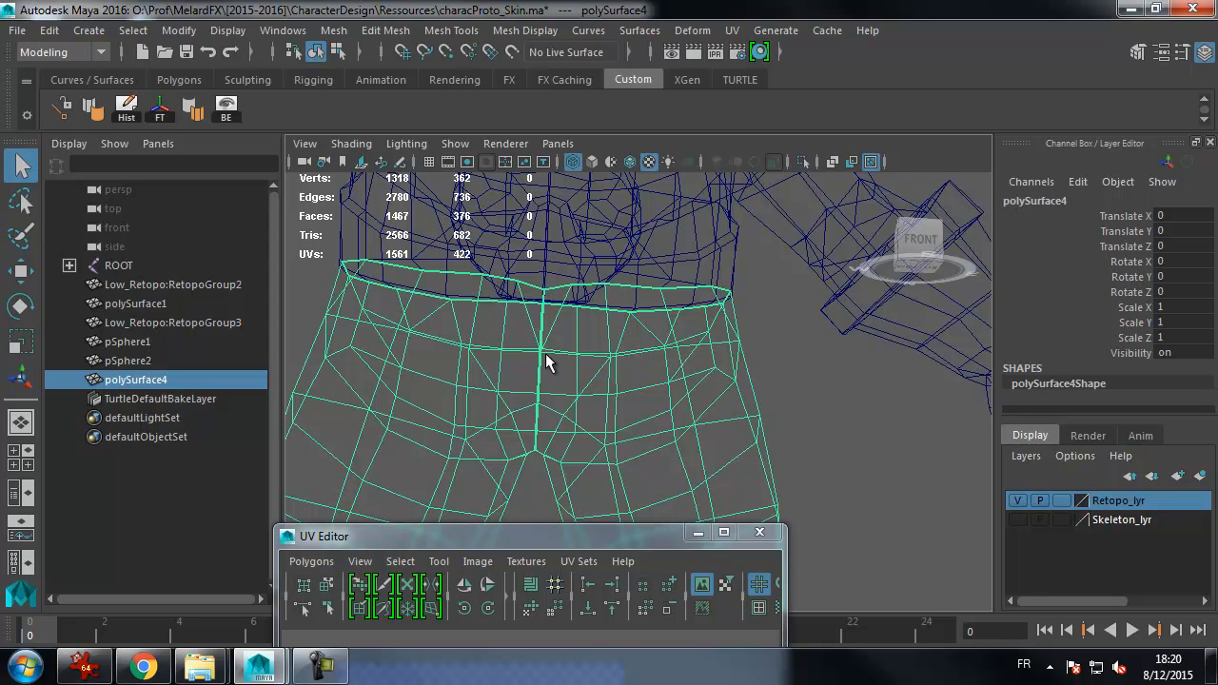
pyautogui.keyDown('alt'); pyautogui.moveTo(545, 350); pyautogui.dragTo(546, 355); pyautogui.keyUp('alt')
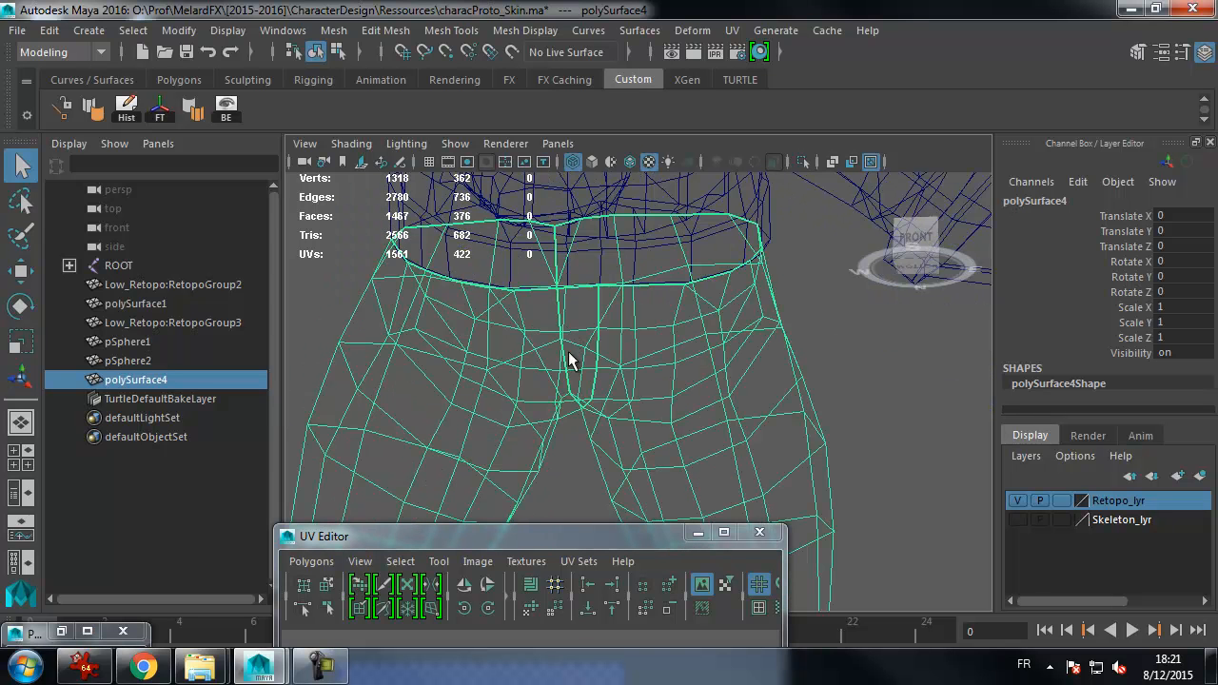
pyautogui.rightClick(572, 362)
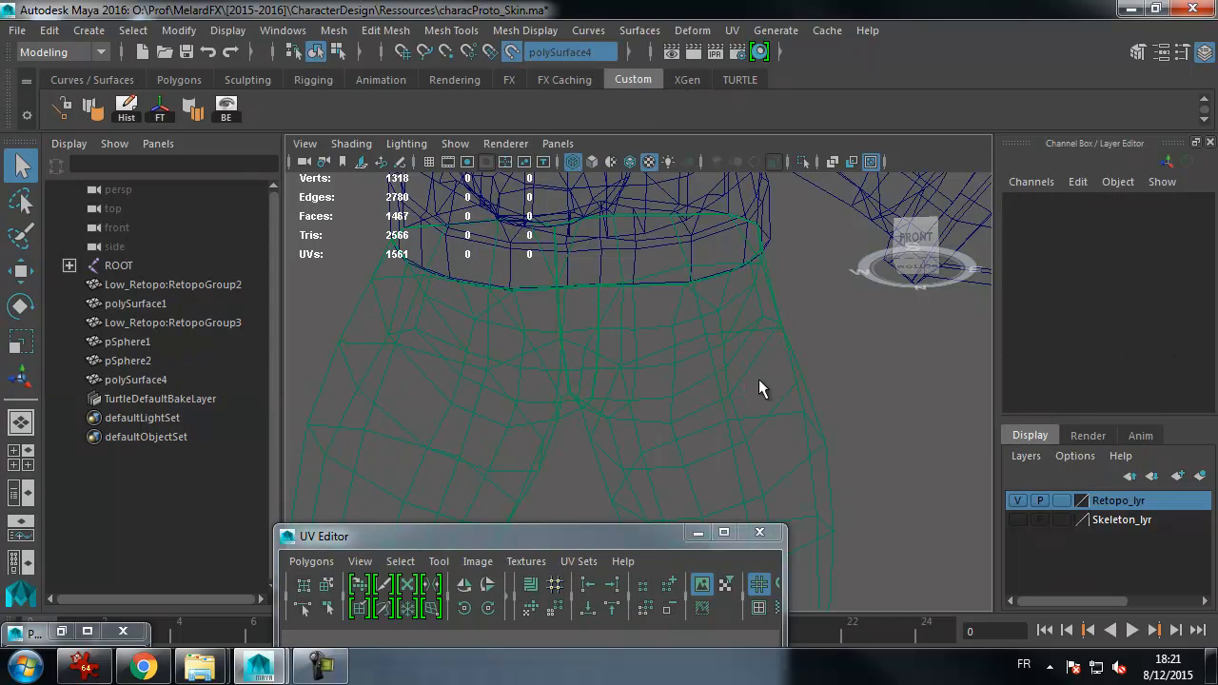
pyautogui.keyDown('alt'); pyautogui.moveTo(728, 343); pyautogui.dragTo(715, 352); pyautogui.keyUp('alt')
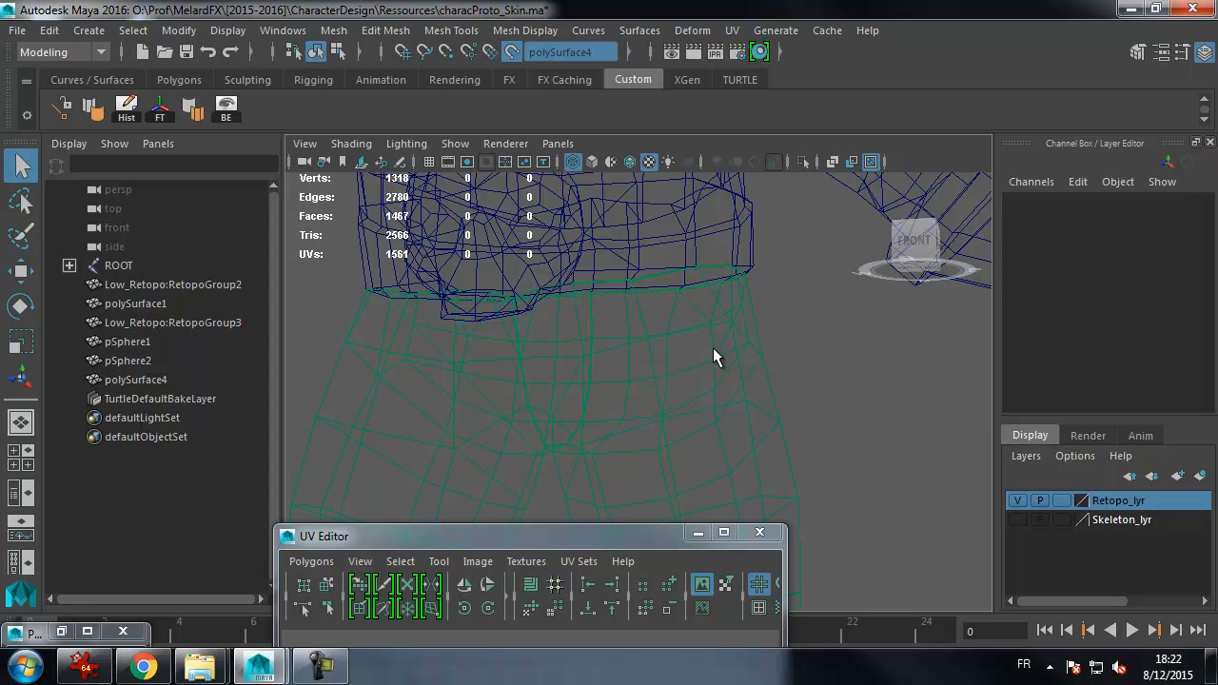
pyautogui.hotkey('ctrl', 'z')
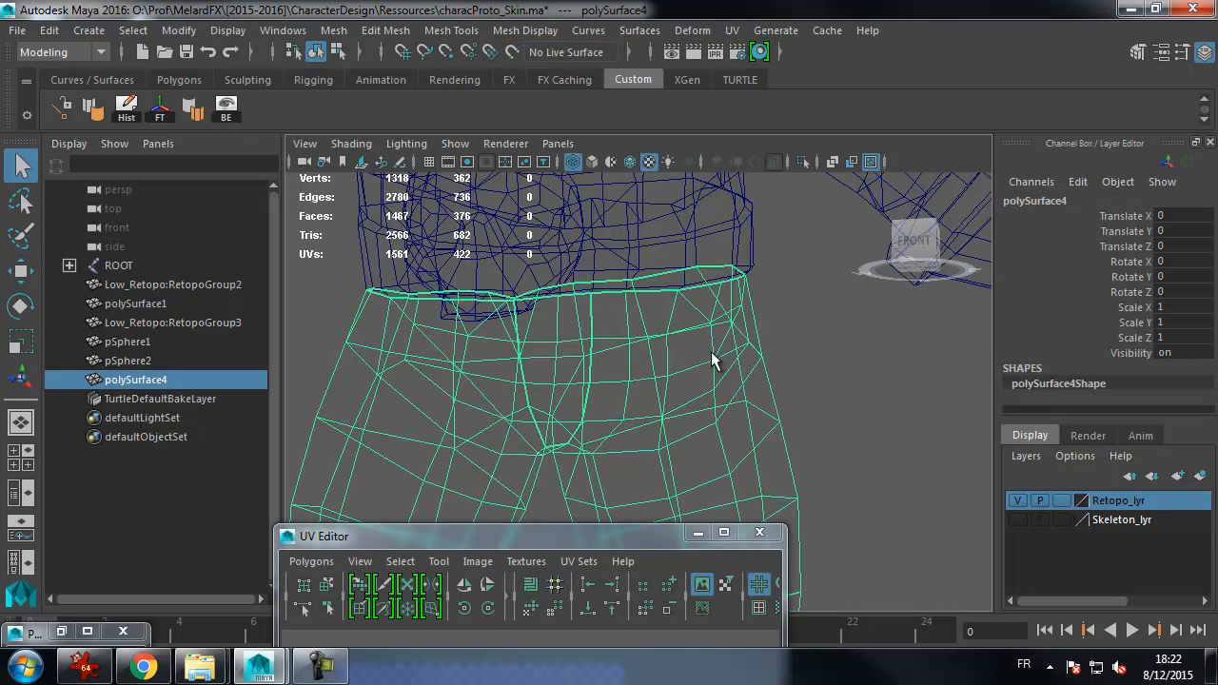
# - Switch the combined legs to vertex selection and select all vertices along the center seam from waist to crotch, front and back
pyautogui.rightClick(710, 352)
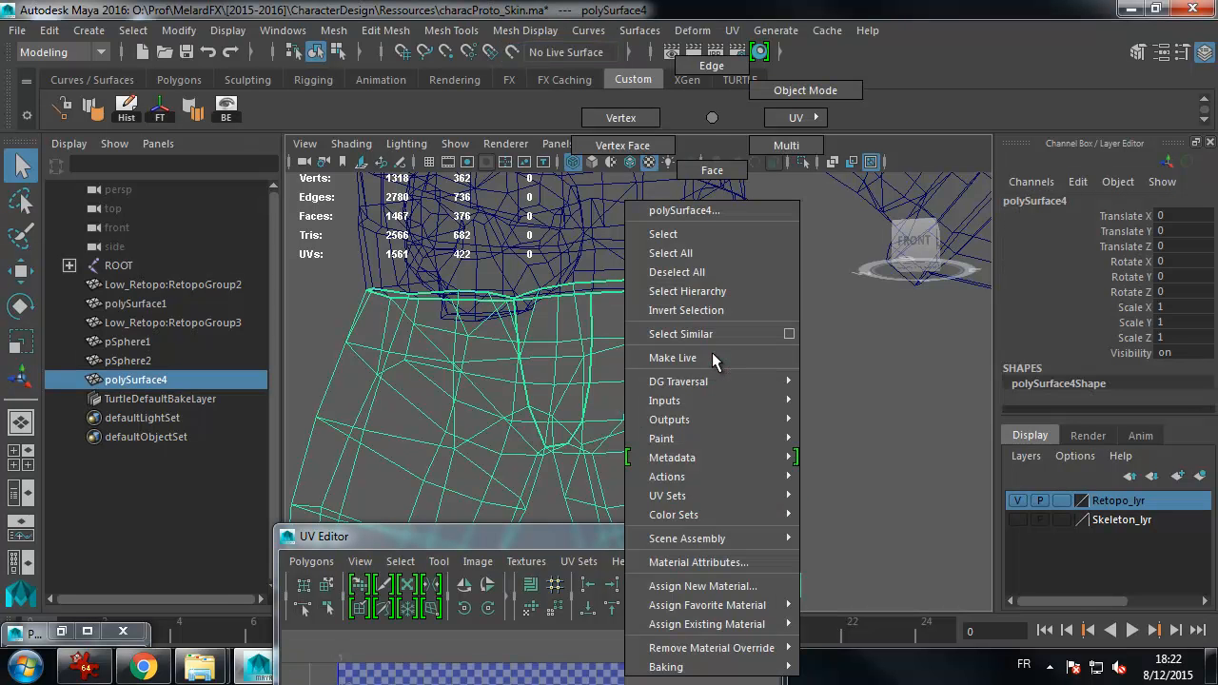
pyautogui.press('space')
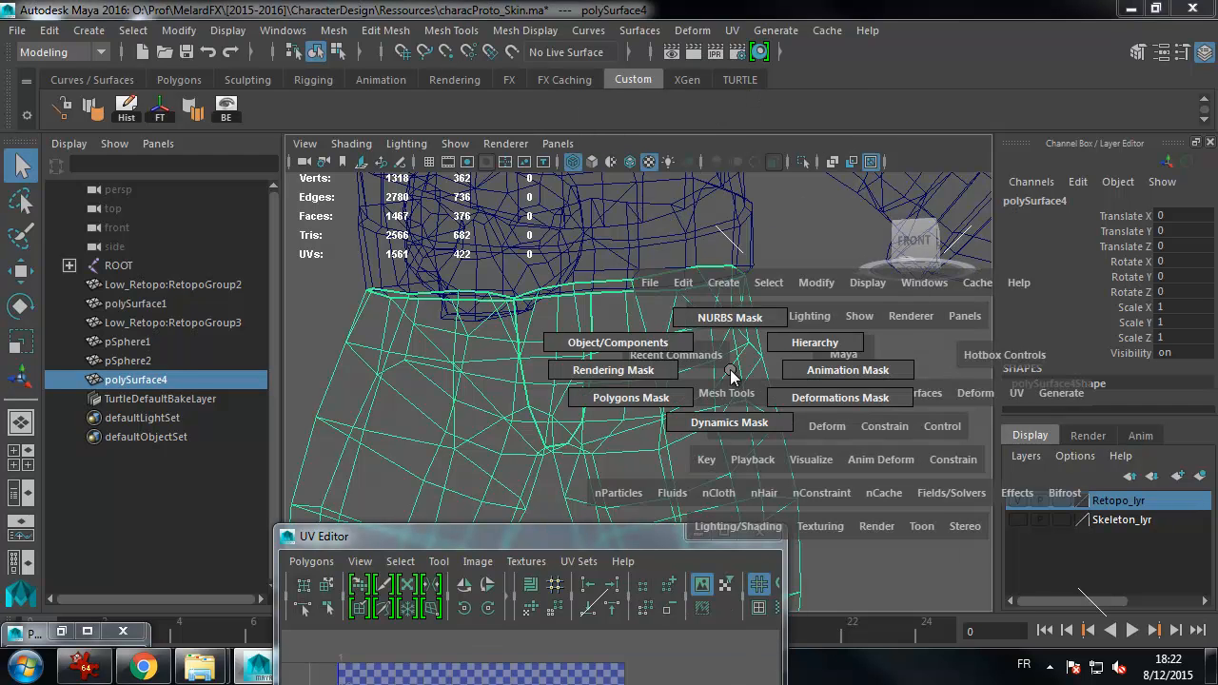
pyautogui.moveTo(730, 376); pyautogui.dragTo(758, 362)
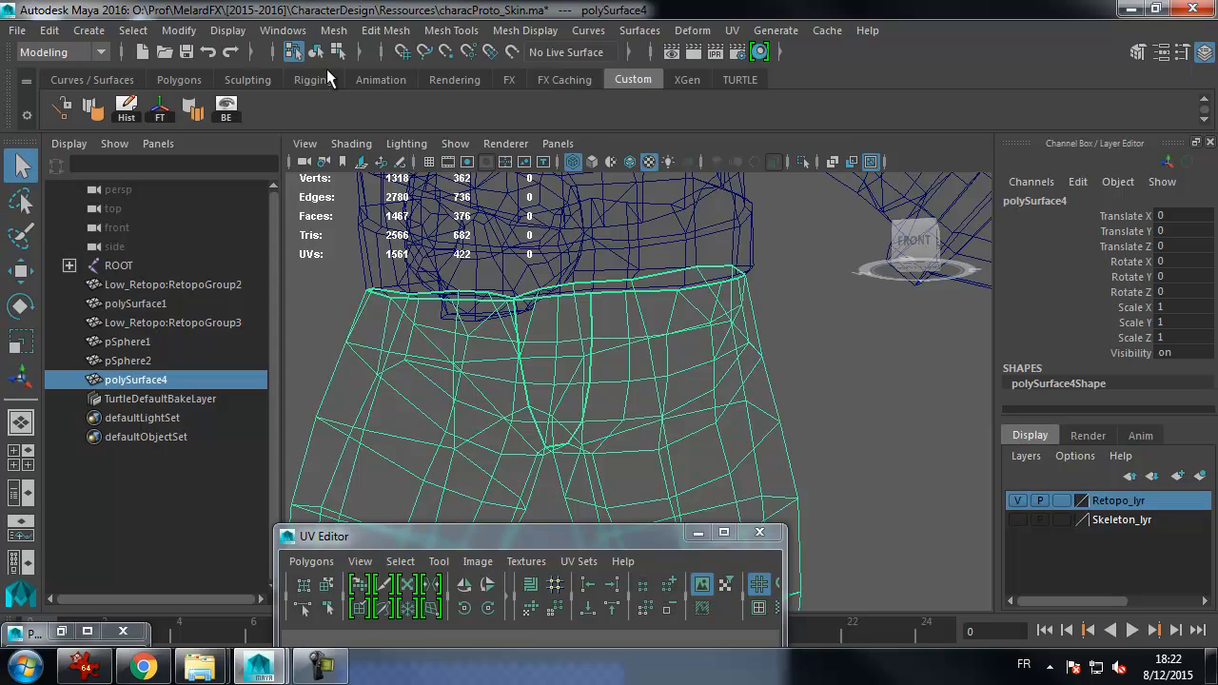
pyautogui.click(315, 52)
pyautogui.click(338, 52)
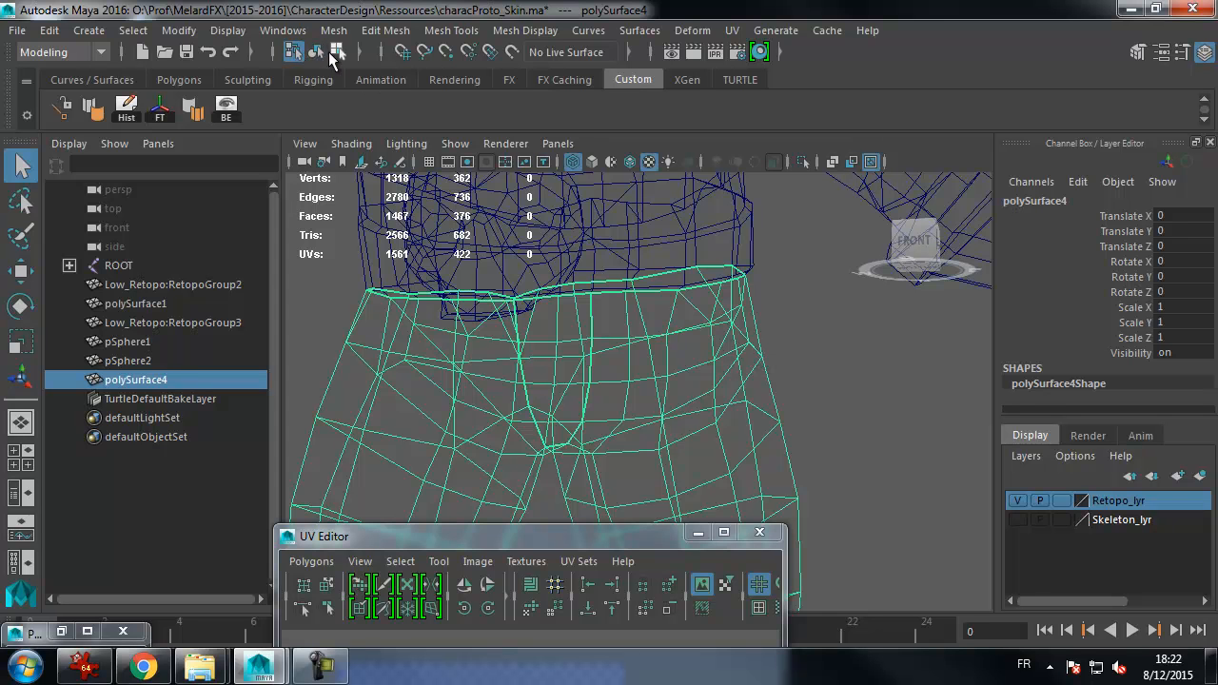
pyautogui.rightClick(713, 379)
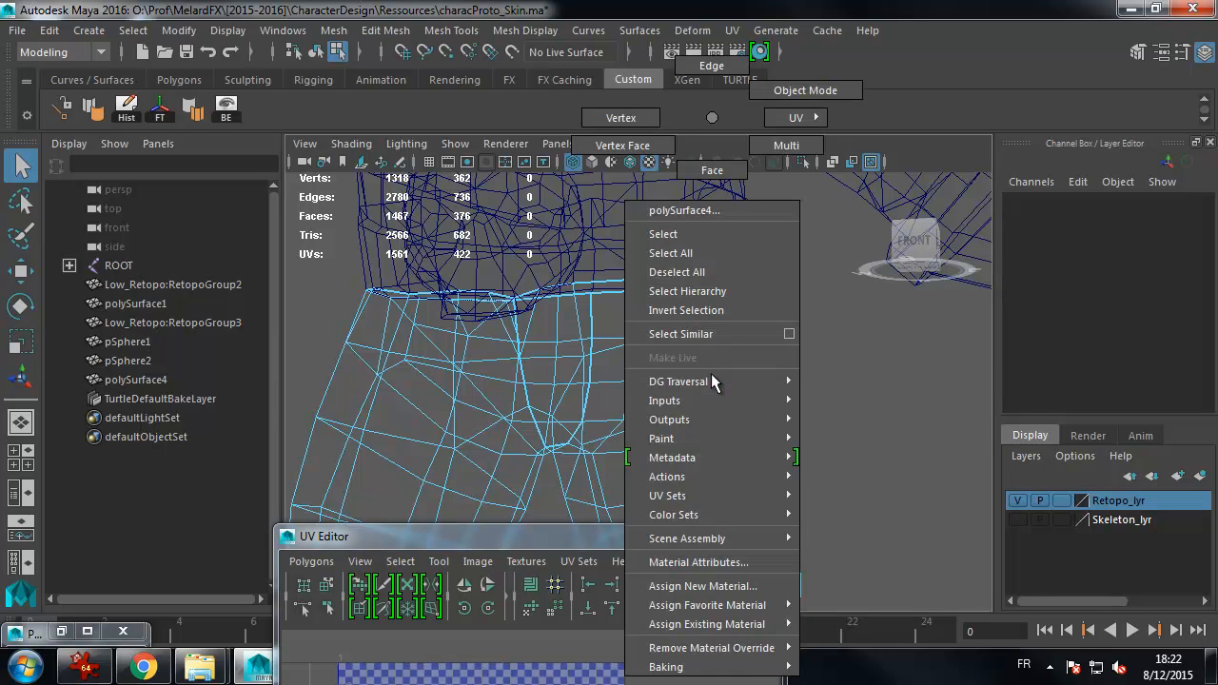
pyautogui.moveTo(711, 373); pyautogui.dragTo(626, 121, button='right')
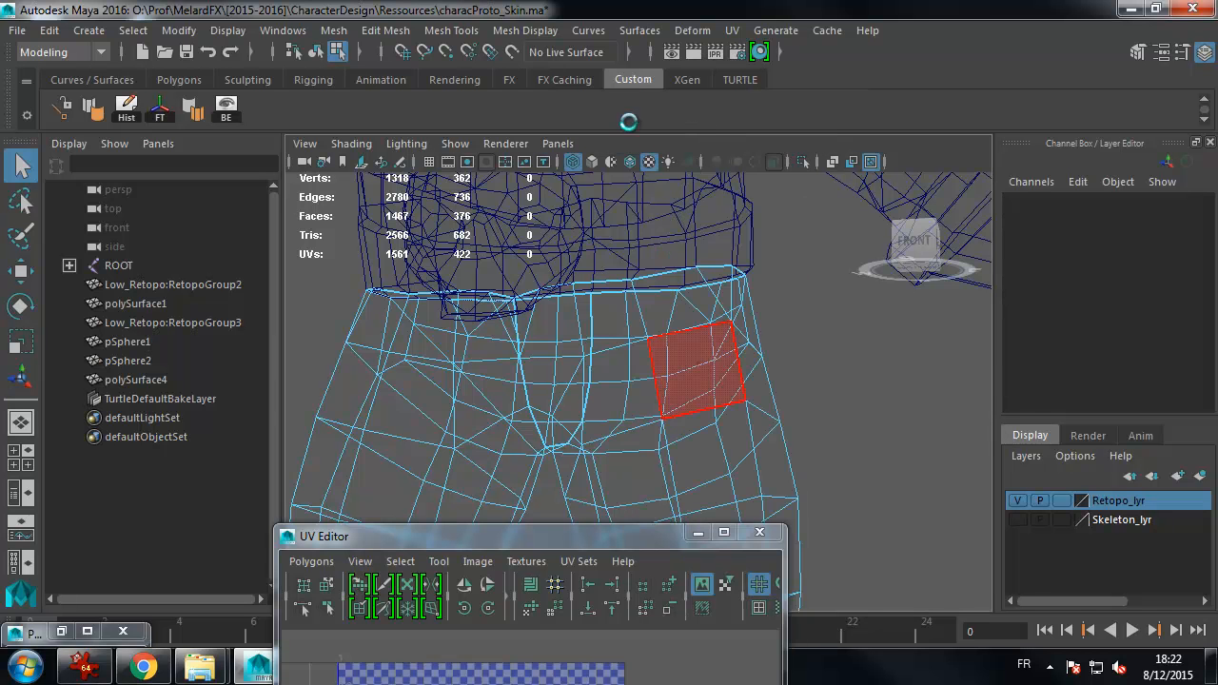
pyautogui.keyDown('alt'); pyautogui.moveTo(558, 404); pyautogui.dragTo(586, 386); pyautogui.keyUp('alt')
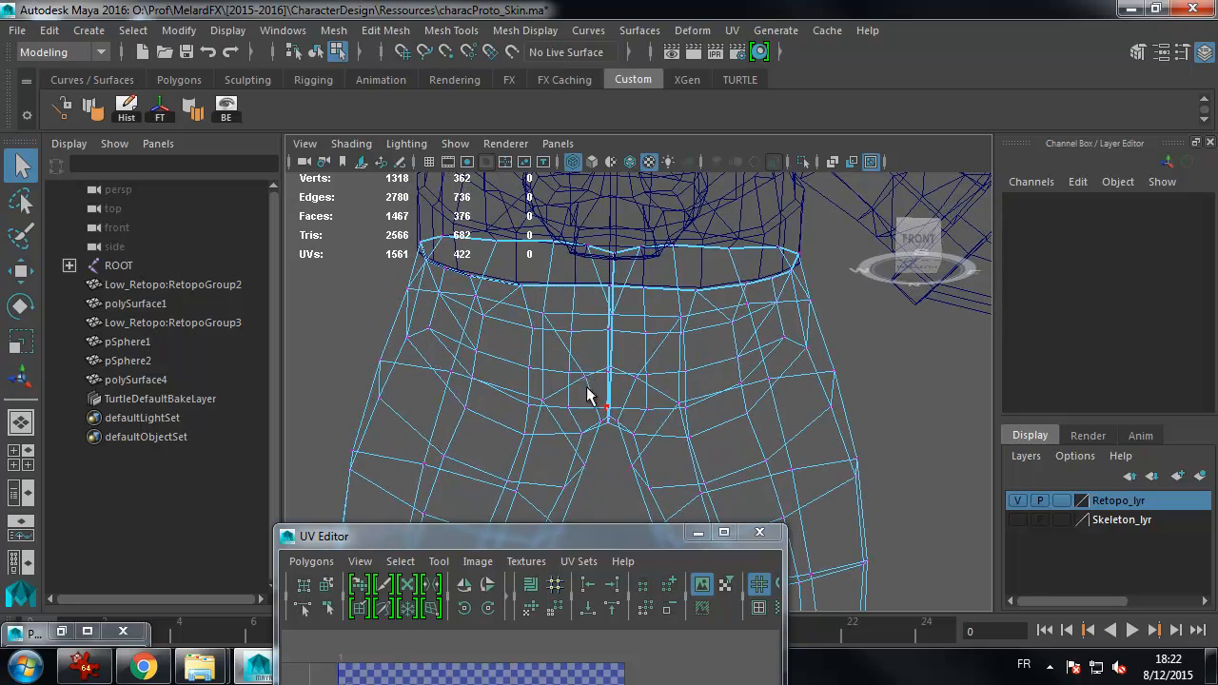
pyautogui.moveTo(623, 336); pyautogui.dragTo(610, 433)
pyautogui.keyDown('alt'); pyautogui.moveTo(693, 367); pyautogui.dragTo(666, 371); pyautogui.keyUp('alt')
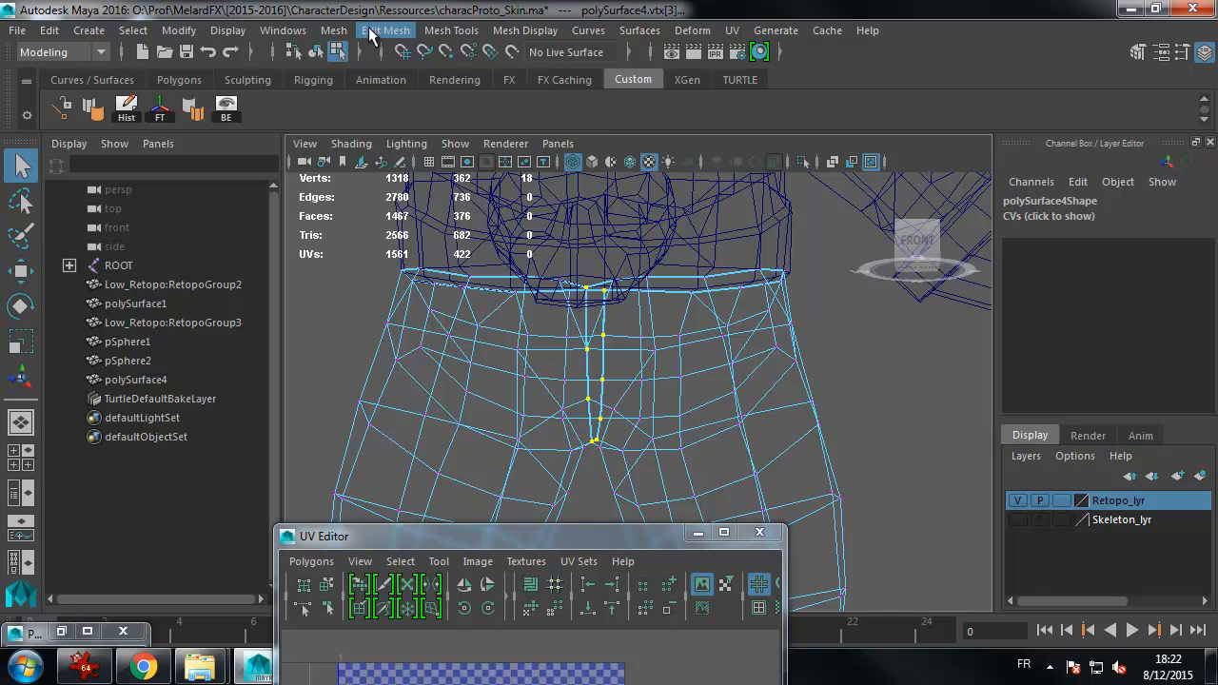
# - Merge the selected center seam vertices with a threshold of 0.0100 and close the merge options
pyautogui.click(335, 30)
pyautogui.moveTo(365, 35)
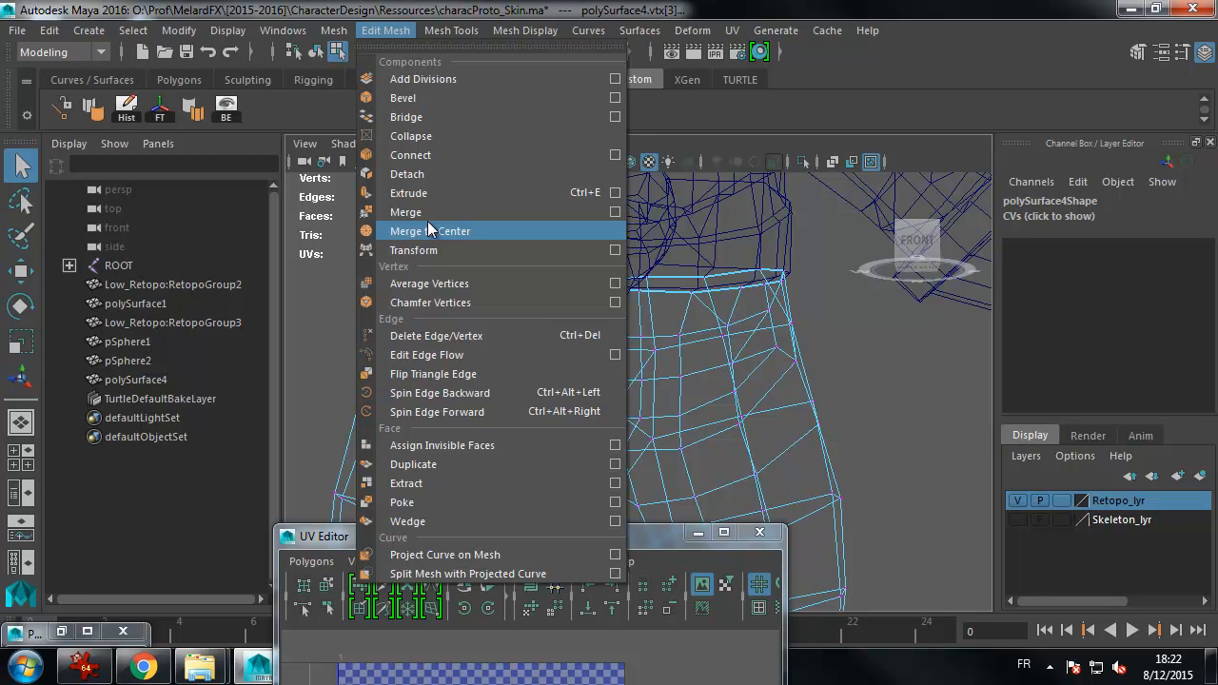
pyautogui.click(614, 212)
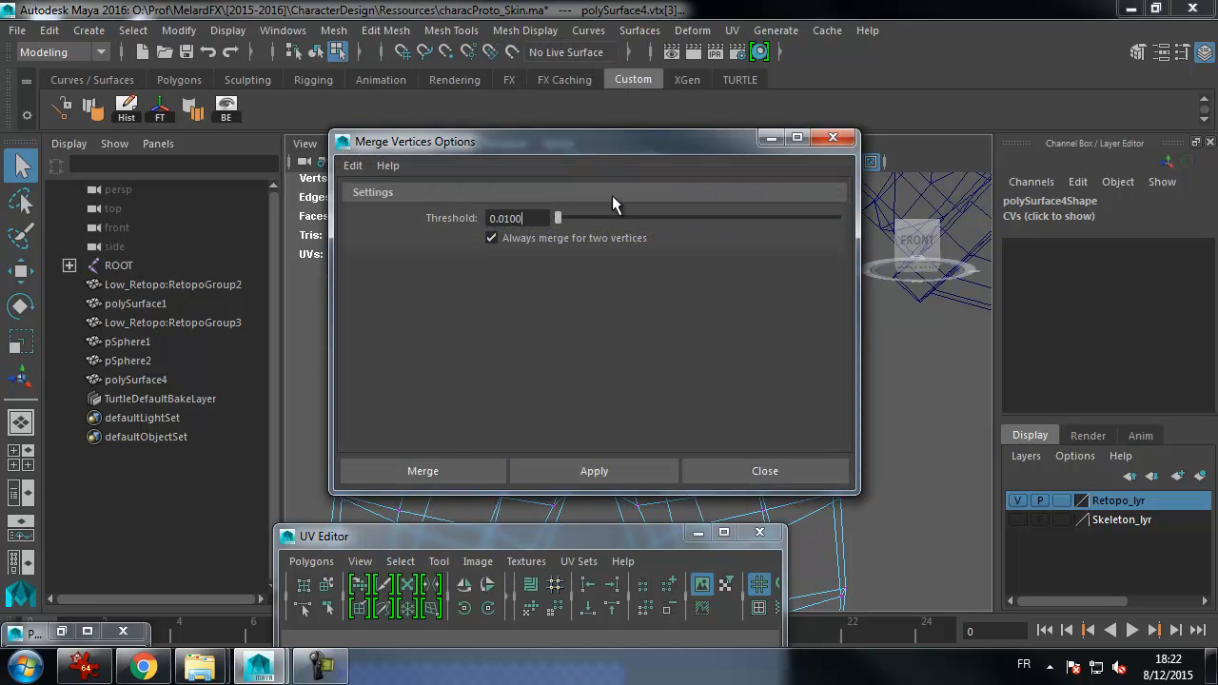
pyautogui.moveTo(592, 143); pyautogui.dragTo(933, 189)
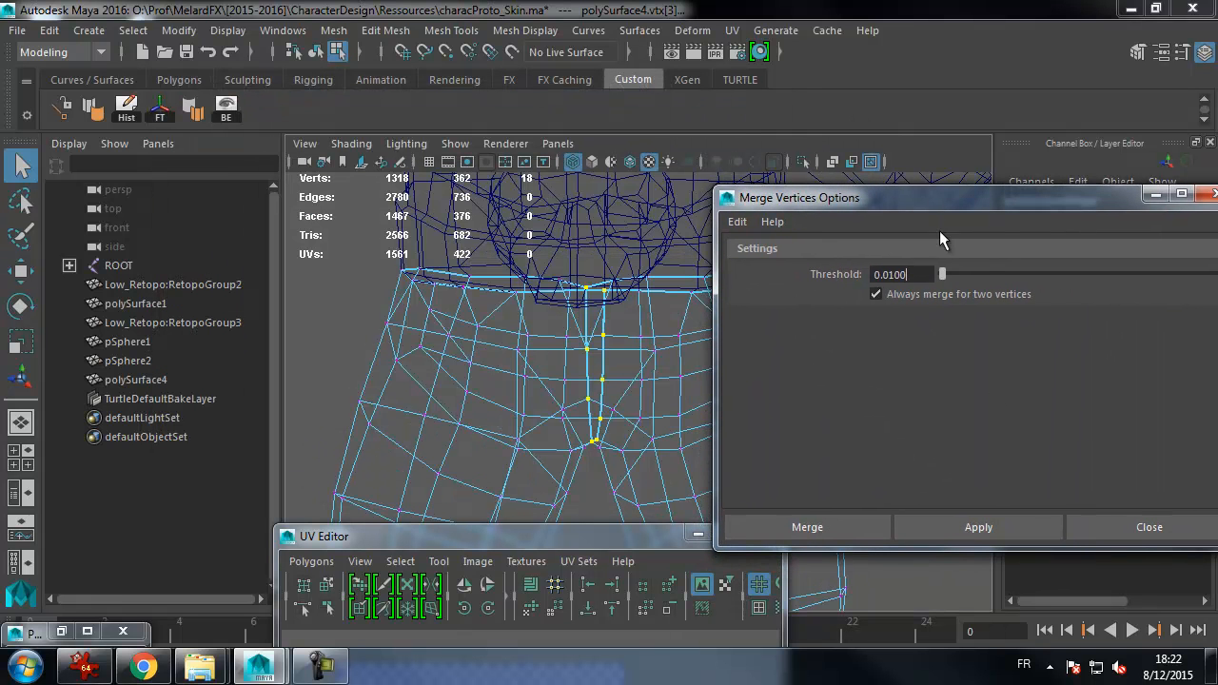
pyautogui.click(990, 529)
pyautogui.click(1165, 525)
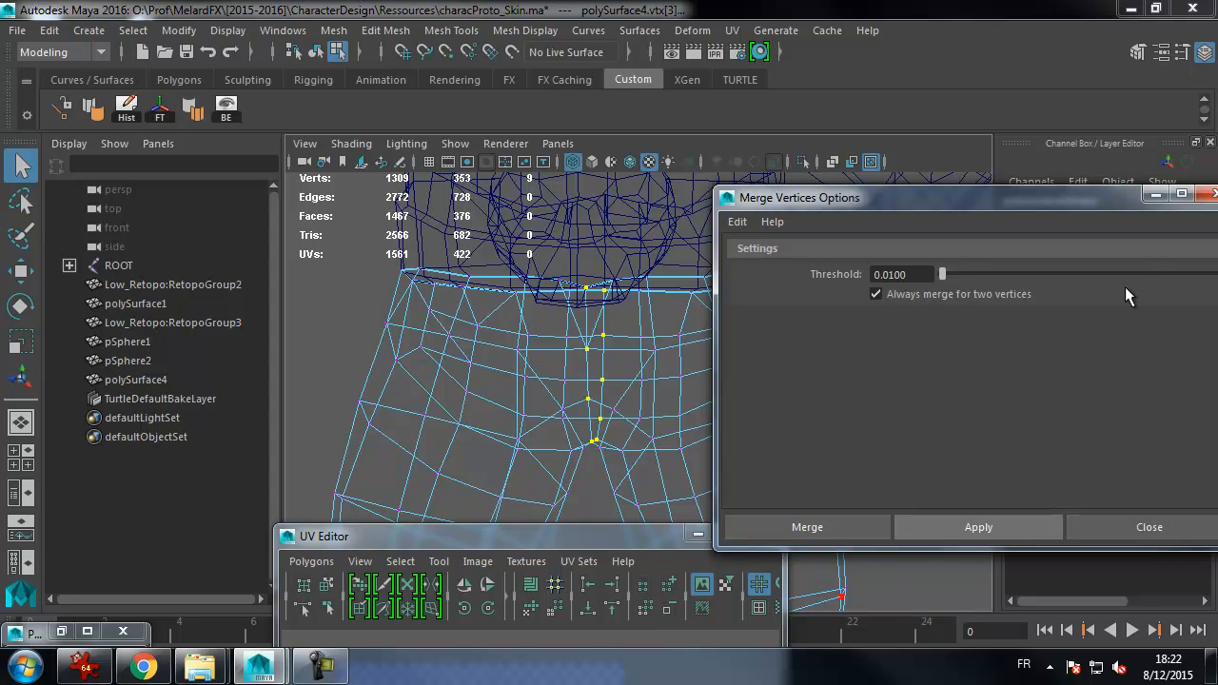
# - Inspect the merged seam in wireframe, switch to smooth shaded display and return the legs to object selection
pyautogui.keyDown('alt'); pyautogui.moveTo(748, 362); pyautogui.dragTo(718, 388); pyautogui.keyUp('alt')
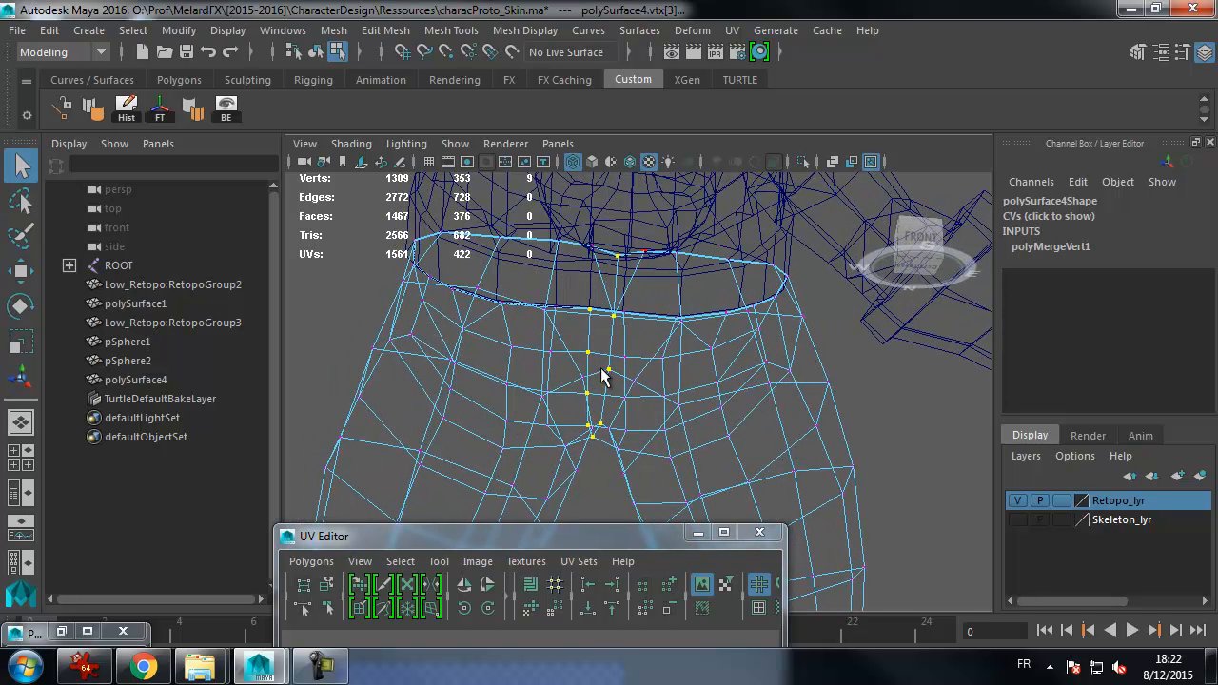
pyautogui.keyDown('alt'); pyautogui.moveTo(643, 333); pyautogui.dragTo(657, 328); pyautogui.keyUp('alt')
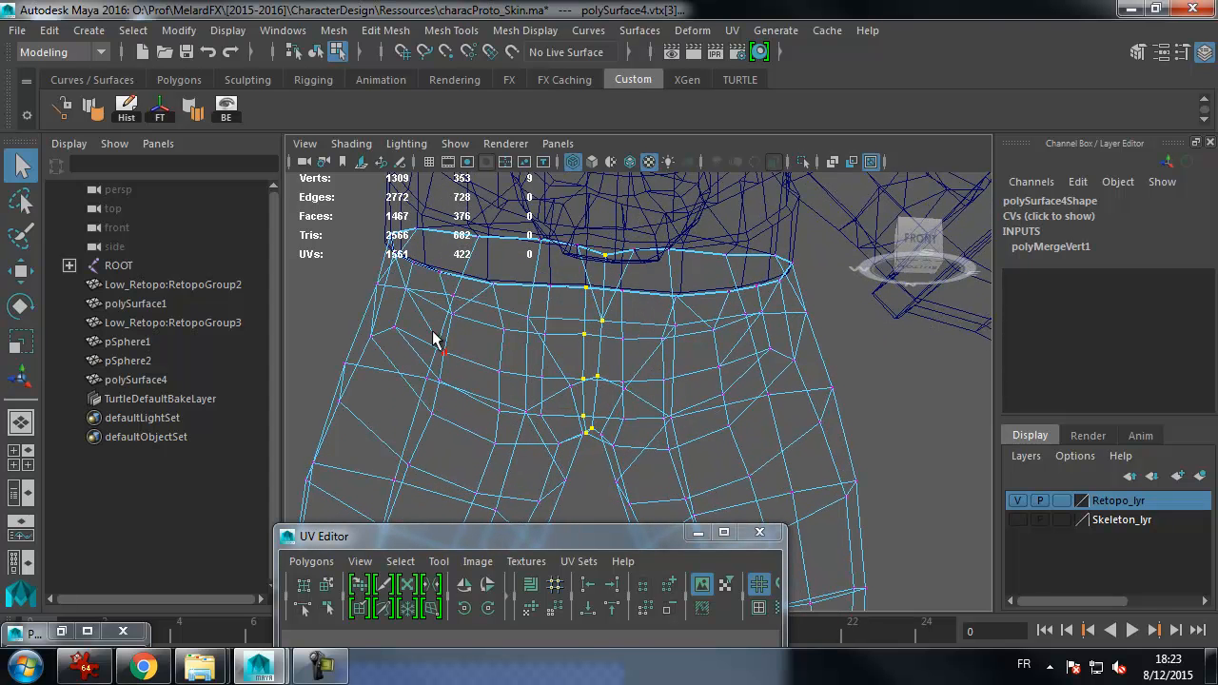
pyautogui.press('5')
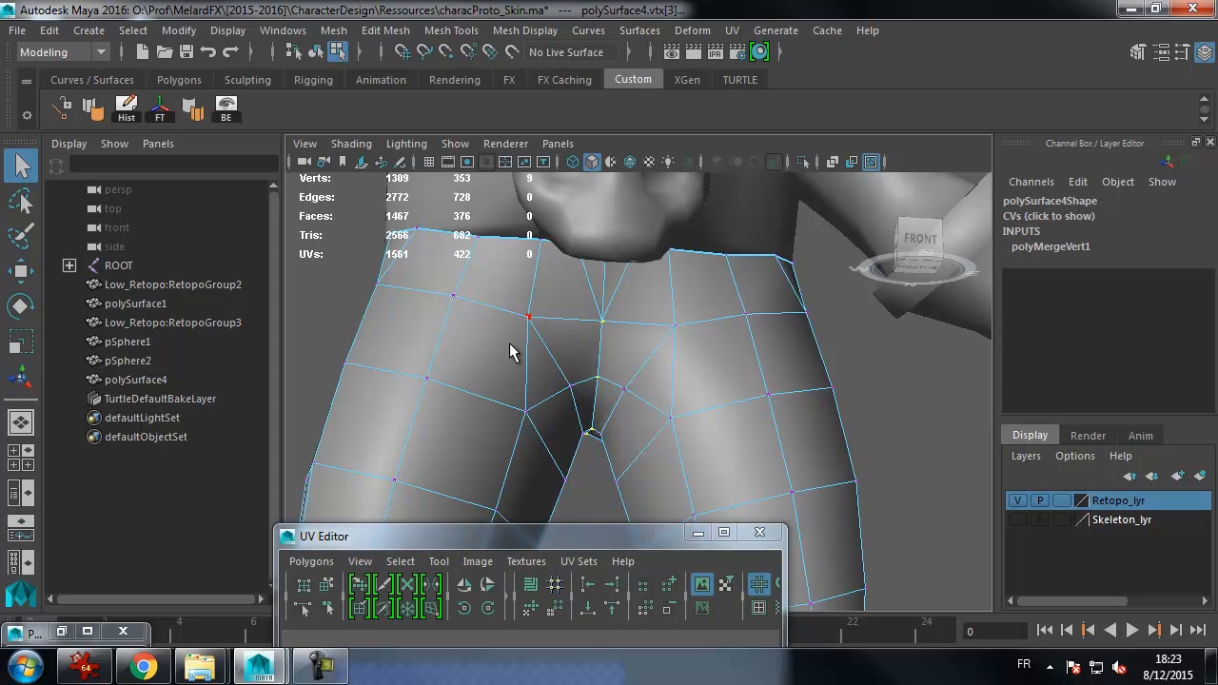
pyautogui.click(293, 53)
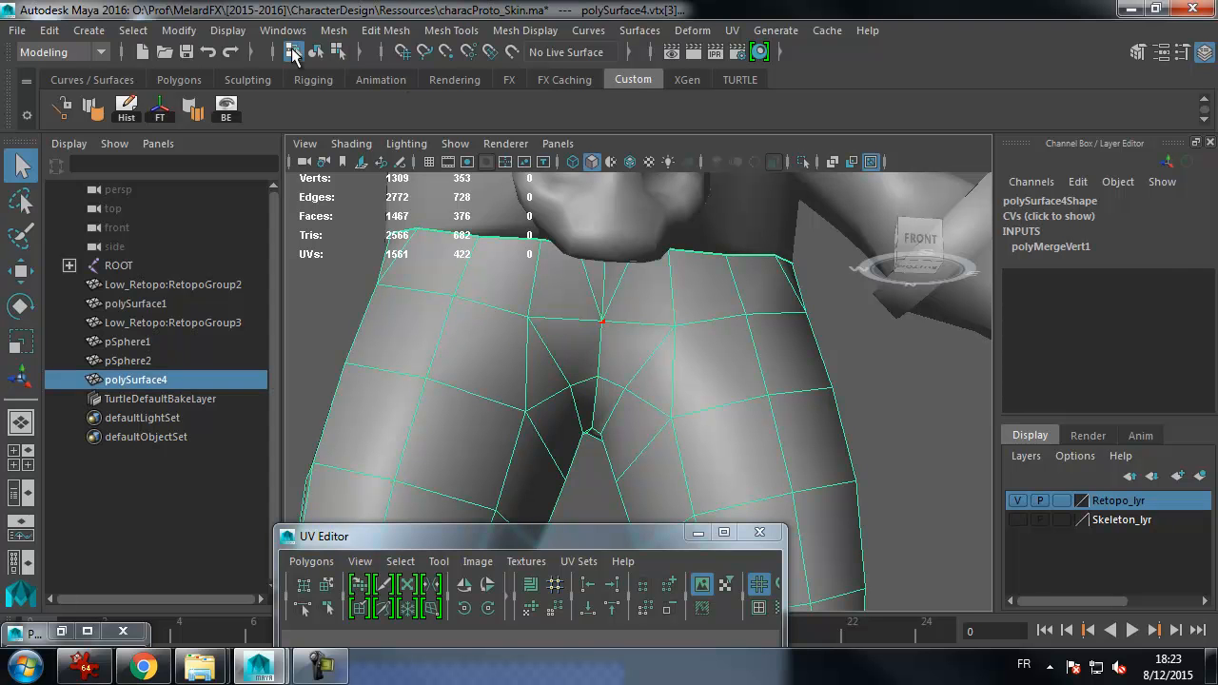
pyautogui.keyDown('alt'); pyautogui.moveTo(816, 373); pyautogui.dragTo(626, 246); pyautogui.keyUp('alt')
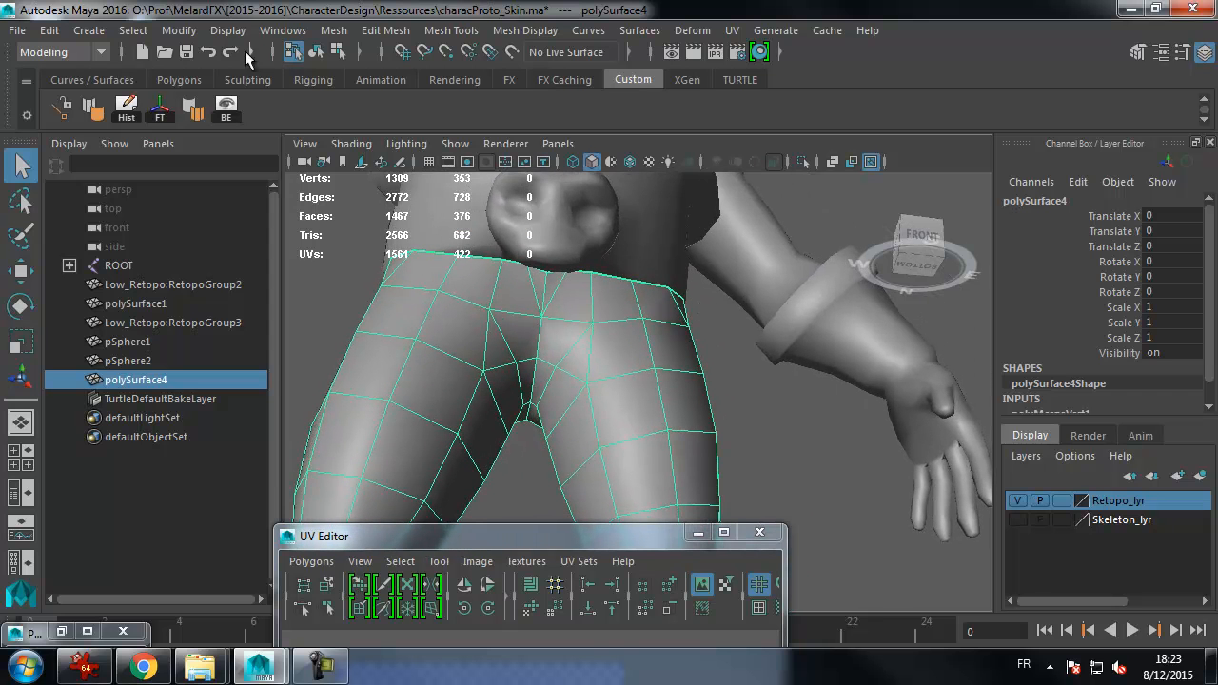
# - Add the Soft/Hard Edges and Standard Edges polygon display commands to the Custom shelf
pyautogui.click(226, 30)
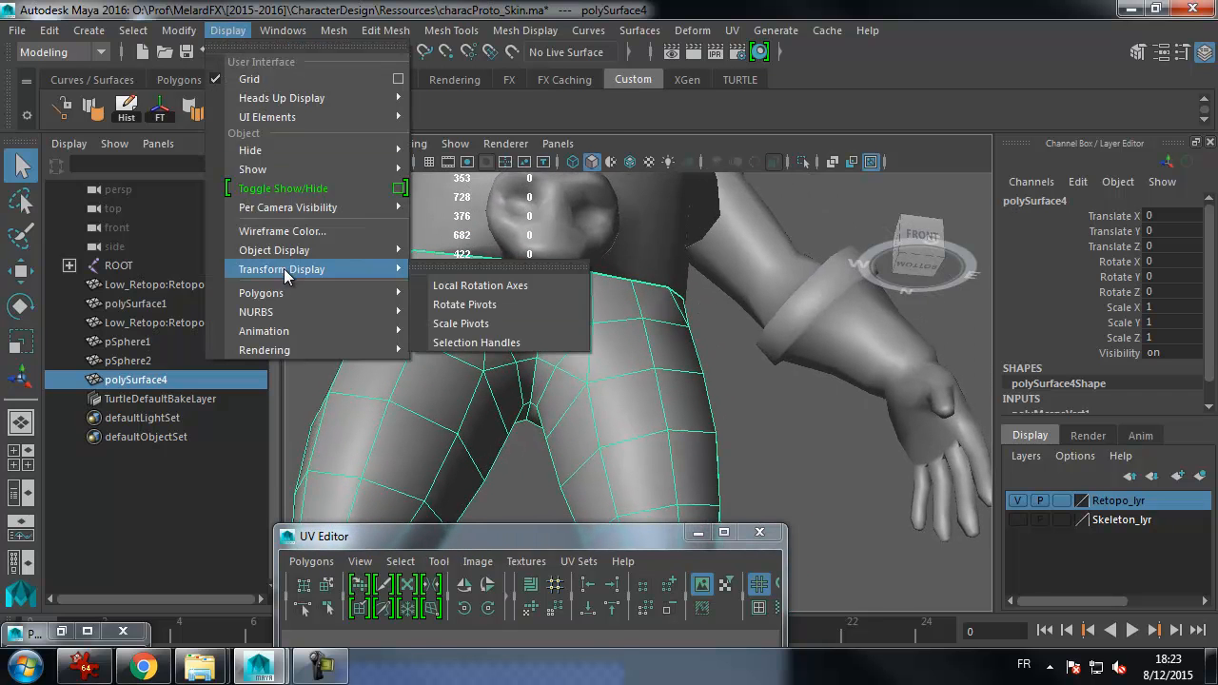
pyautogui.moveTo(293, 297)
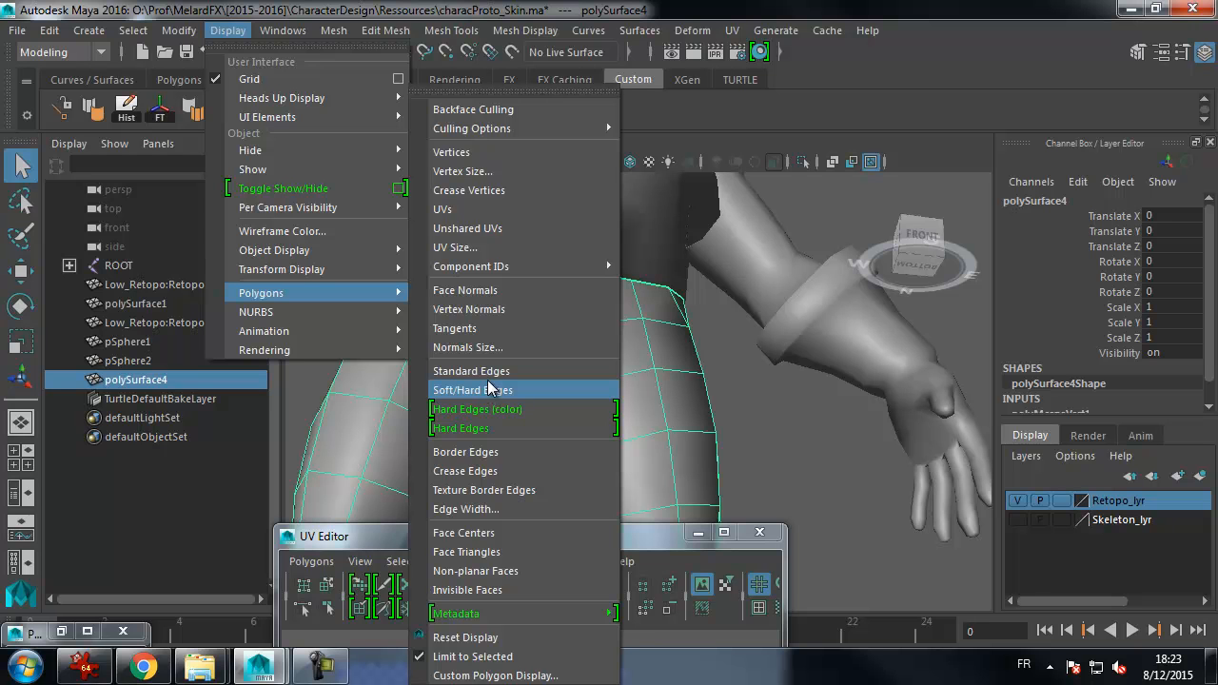
pyautogui.click(680, 127)
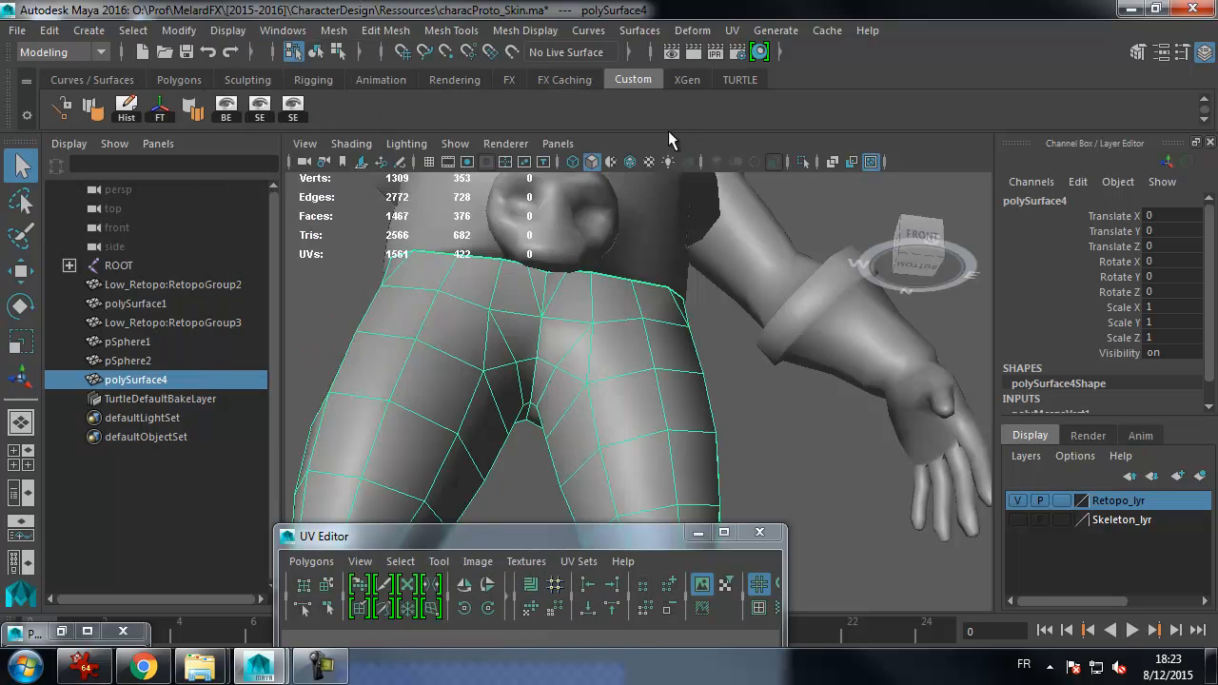
# - Turn on the soft/hard edge display for the combined legs and view the center seam in wireframe
pyautogui.click(258, 110)
pyautogui.moveTo(460, 314)
pyautogui.keyDown('alt'); pyautogui.mouseDown()
pyautogui.moveTo(422, 279)
pyautogui.moveTo(479, 317)
pyautogui.moveTo(599, 315)
pyautogui.moveTo(584, 336)
pyautogui.moveTo(644, 364)
pyautogui.moveTo(563, 399)
pyautogui.moveTo(489, 360)
pyautogui.moveTo(504, 333)
pyautogui.moveTo(465, 321)
pyautogui.moveTo(434, 268)
pyautogui.mouseUp(); pyautogui.keyUp('alt')
pyautogui.press('4')
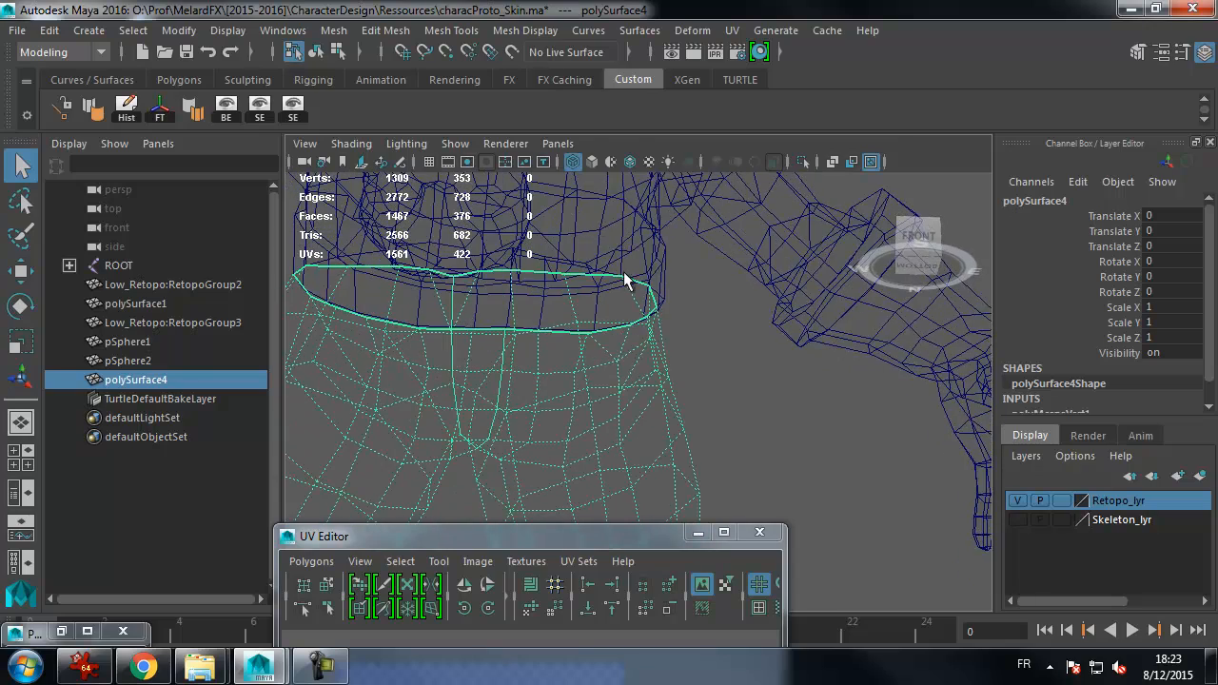
pyautogui.keyDown('alt'); pyautogui.moveTo(599, 352); pyautogui.dragTo(641, 336); pyautogui.keyUp('alt')
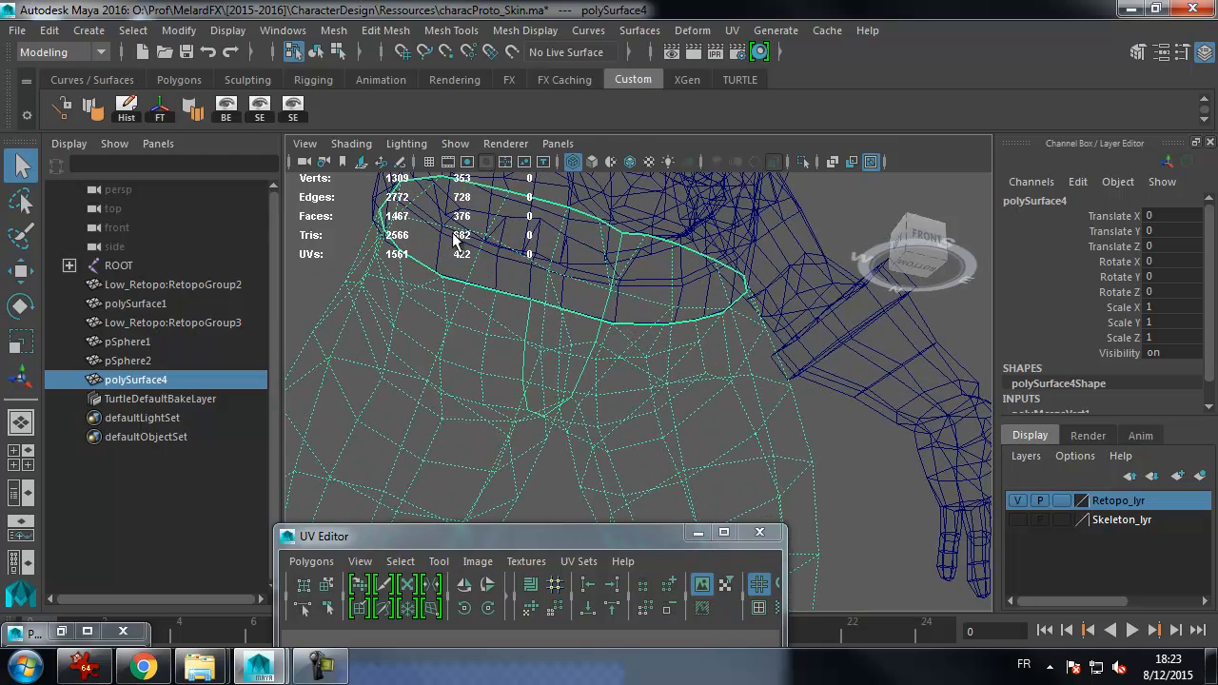
# - Soften all edges of the combined legs and delete the mesh's history
pyautogui.click(95, 110)
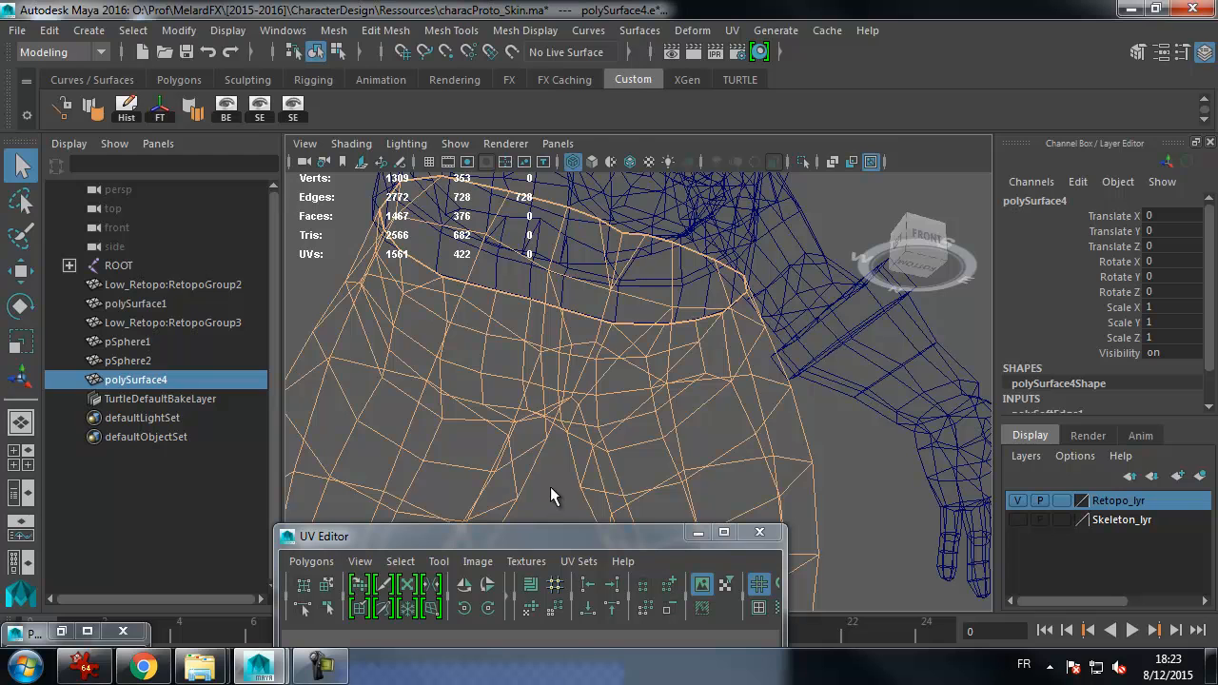
pyautogui.press('F8')
pyautogui.press('F8')
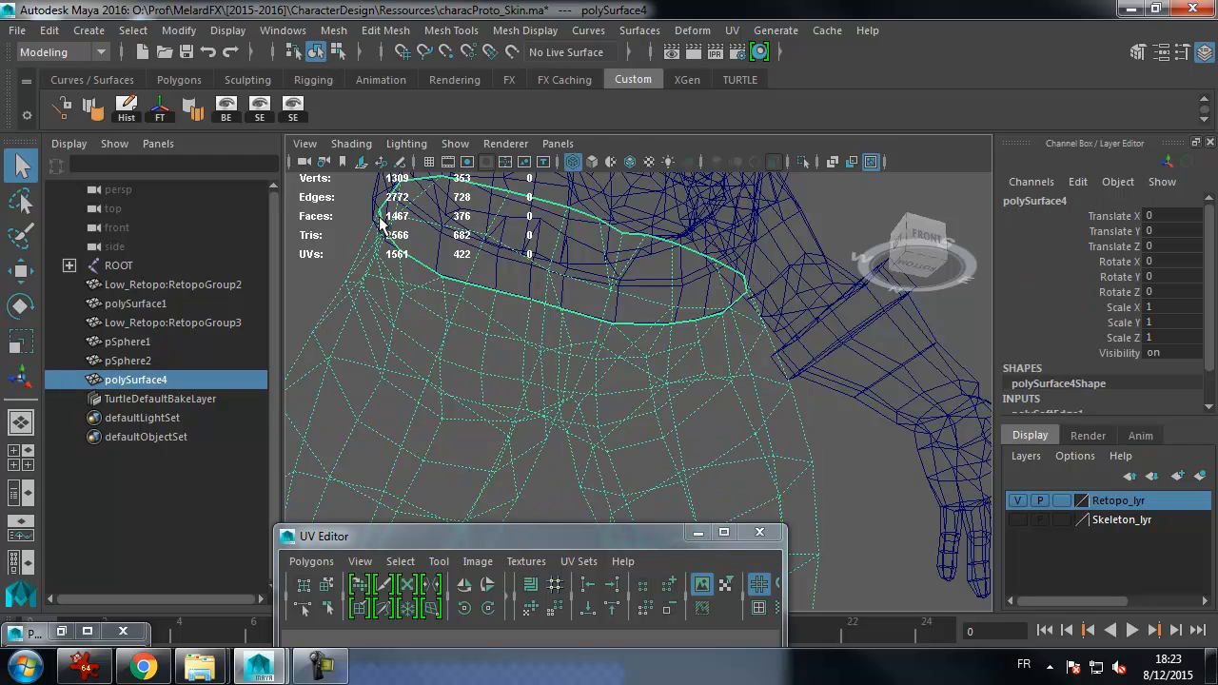
pyautogui.click(127, 112)
pyautogui.keyDown('alt'); pyautogui.moveTo(628, 354); pyautogui.dragTo(584, 344); pyautogui.keyUp('alt')
# - Restore the standard edge display, turn off border edge highlighting and frame both full legs from the front
pyautogui.click(294, 110)
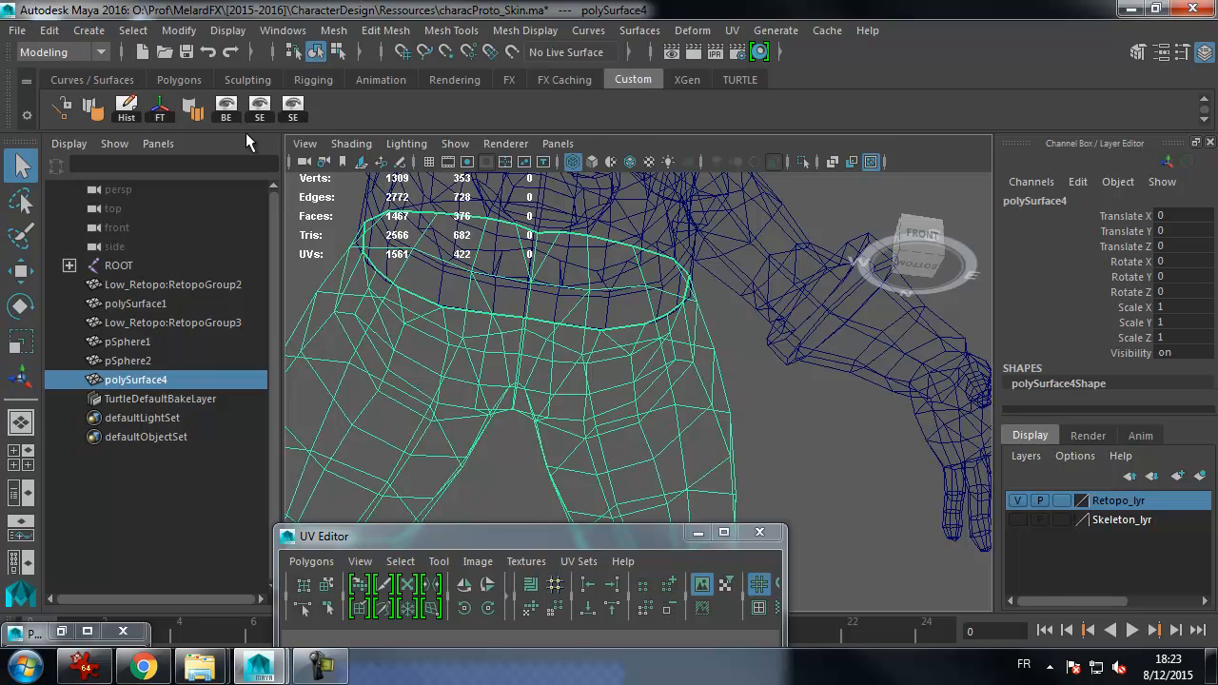
pyautogui.click(228, 112)
pyautogui.keyDown('alt'); pyautogui.moveTo(688, 334); pyautogui.dragTo(422, 411, button='right'); pyautogui.keyUp('alt')
pyautogui.keyDown('alt'); pyautogui.moveTo(533, 419); pyautogui.dragTo(599, 457); pyautogui.keyUp('alt')
pyautogui.keyDown('alt'); pyautogui.moveTo(599, 457); pyautogui.dragTo(572, 369, button='middle'); pyautogui.keyUp('alt')
pyautogui.keyDown('alt'); pyautogui.moveTo(547, 371); pyautogui.dragTo(478, 371, button='right'); pyautogui.keyUp('alt')
pyautogui.moveTo(477, 371)
pyautogui.keyDown('alt'); pyautogui.mouseDown()
pyautogui.moveTo(511, 381)
pyautogui.moveTo(484, 394)
pyautogui.moveTo(527, 365)
pyautogui.moveTo(486, 379)
pyautogui.mouseUp(); pyautogui.keyUp('alt')
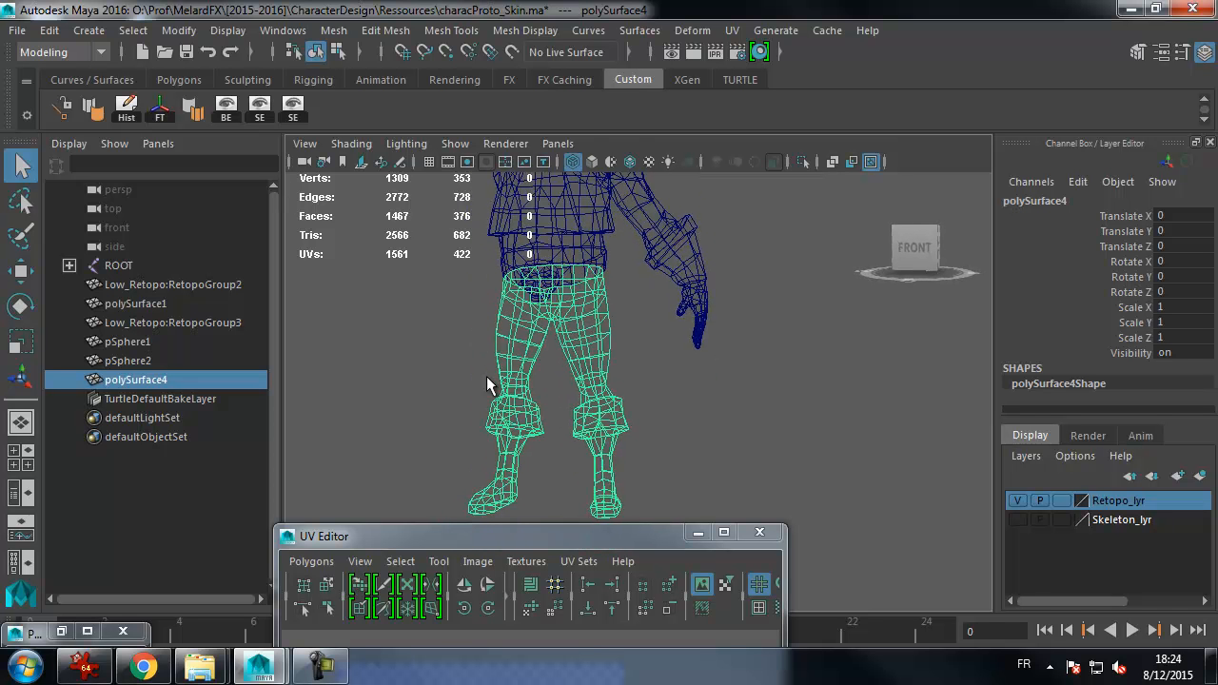
# - Open up the UV layout of the combined legs, switch to UV selection and set the selection constraint's propagation to Shell
pyautogui.moveTo(523, 535); pyautogui.dragTo(338, 72)
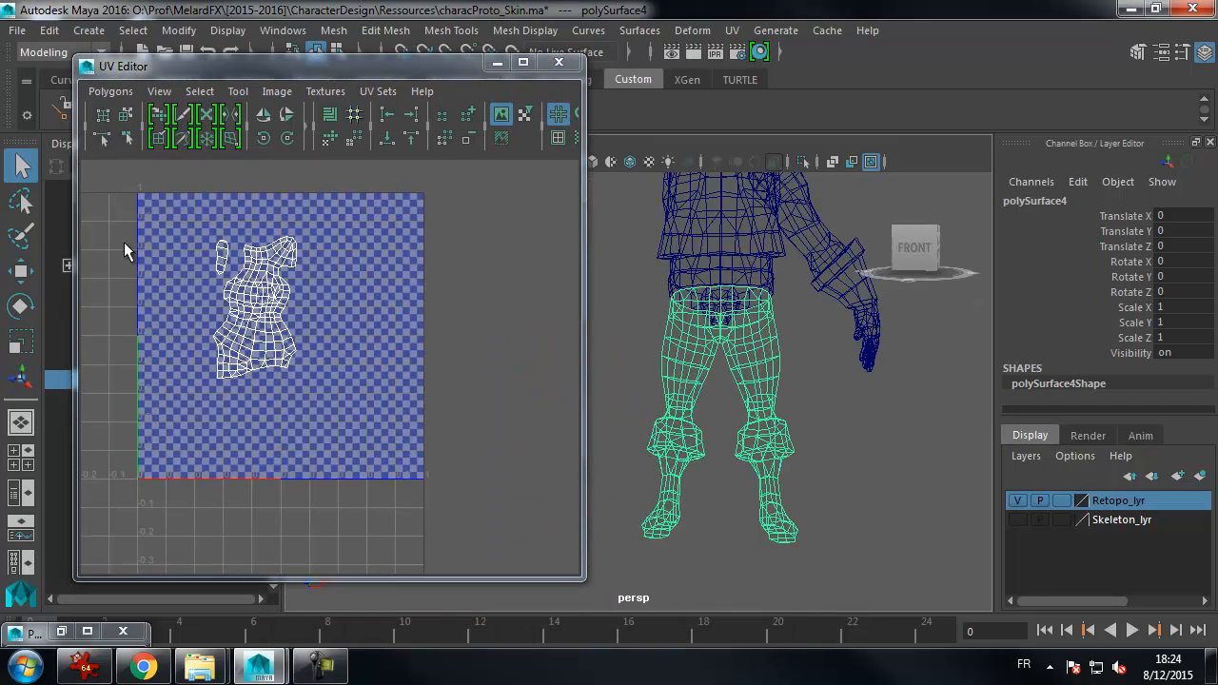
pyautogui.moveTo(281, 324); pyautogui.dragTo(332, 316, button='right')
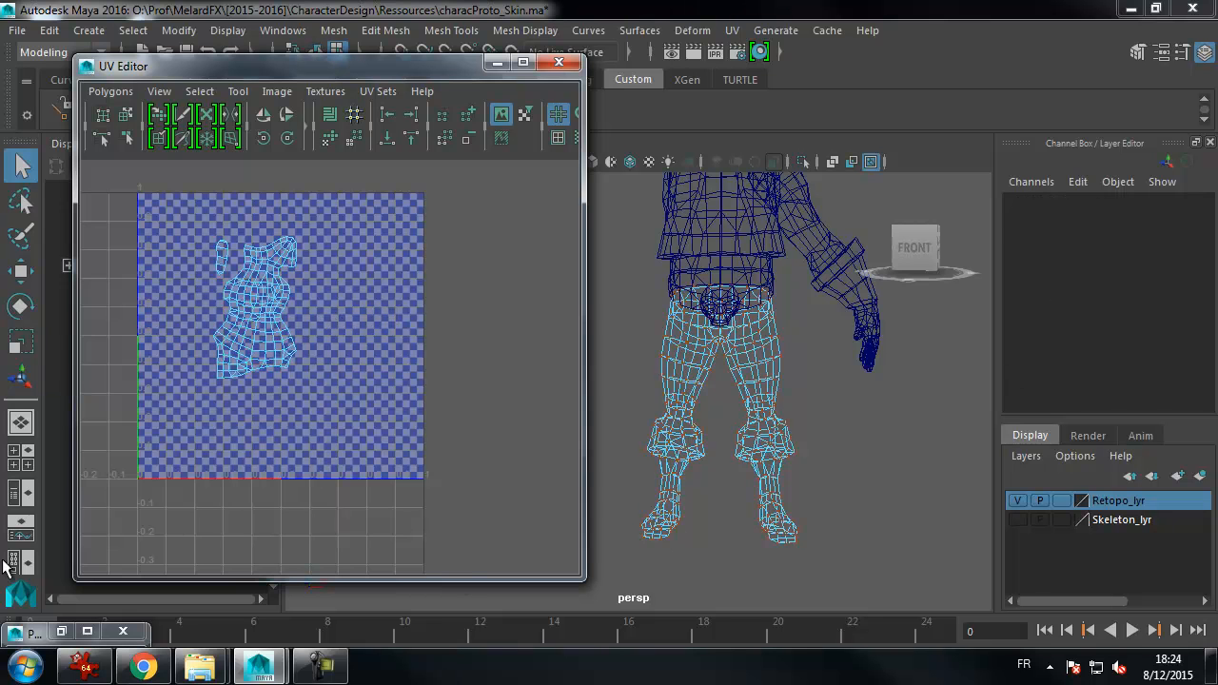
pyautogui.click(28, 632)
pyautogui.click(632, 496)
pyautogui.click(621, 529)
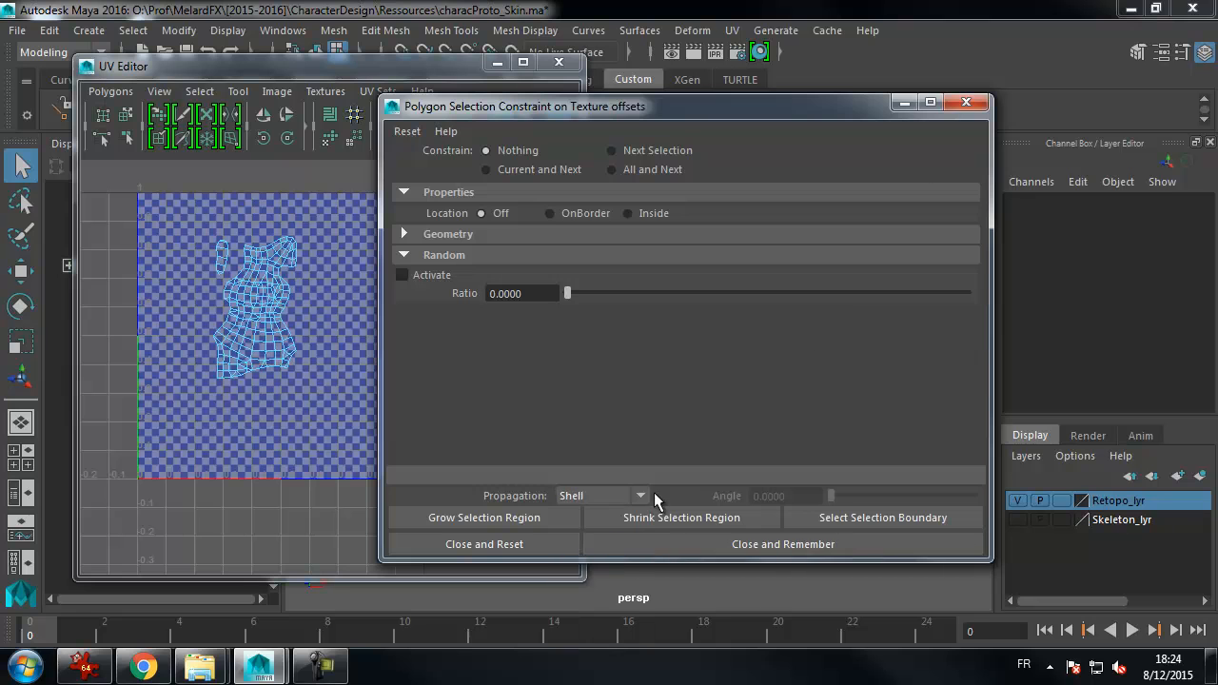
pyautogui.click(904, 102)
# - Try moving one leg's UV shell off the other leg's overlapping shell, and undo the move
pyautogui.click(281, 324)
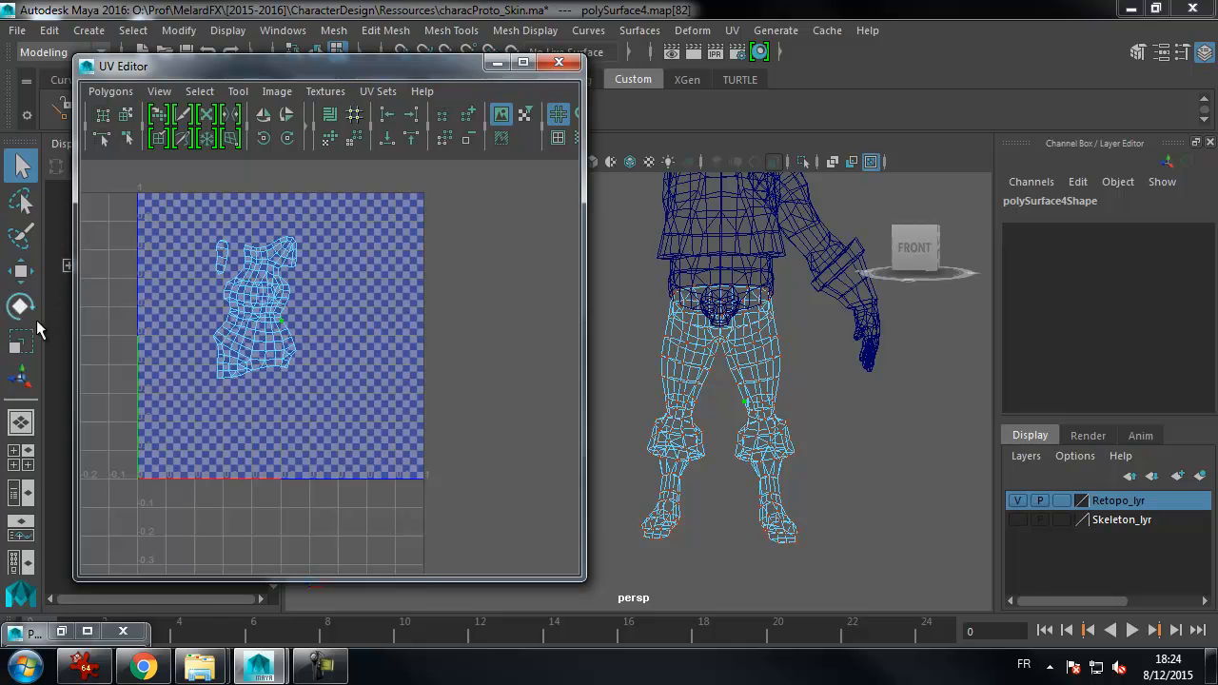
pyautogui.click(21, 271)
pyautogui.click(283, 323)
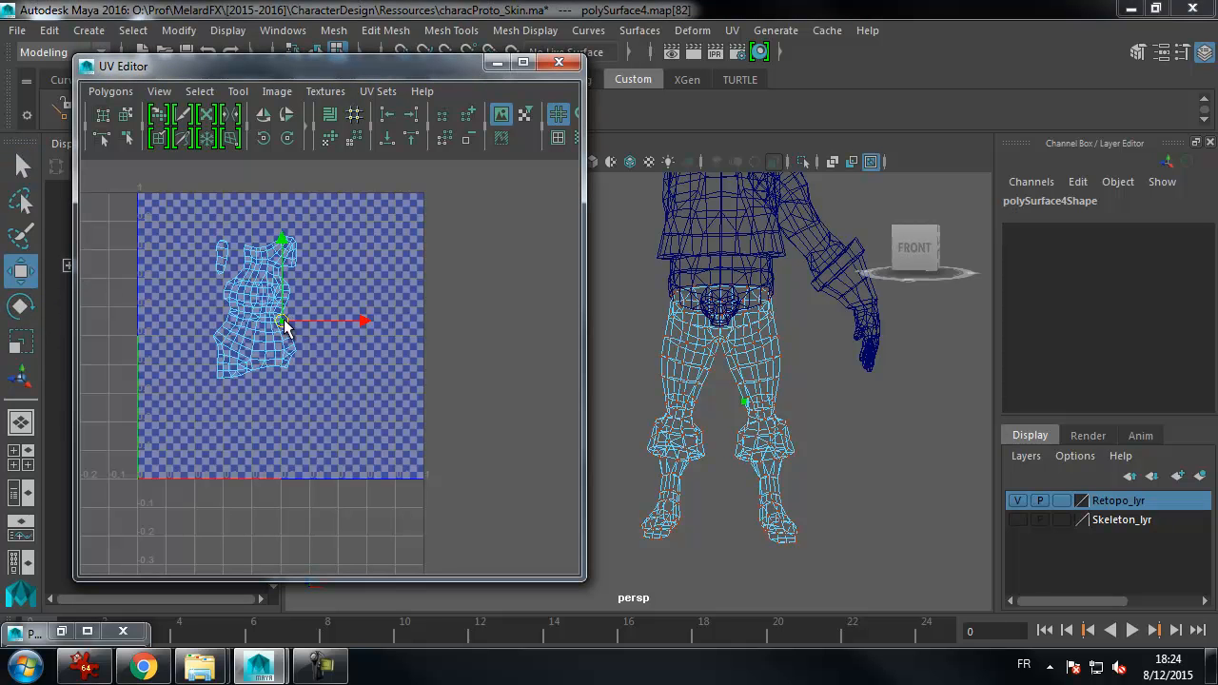
pyautogui.doubleClick(292, 338)
pyautogui.click(290, 337)
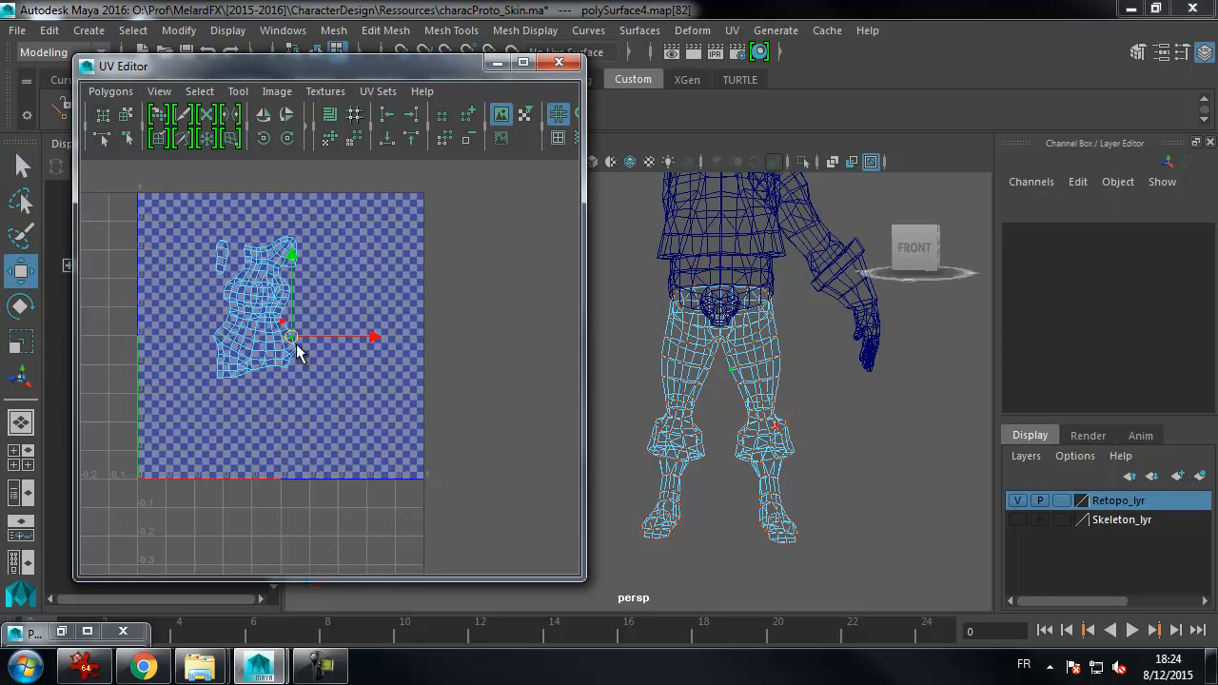
pyautogui.doubleClick(292, 358)
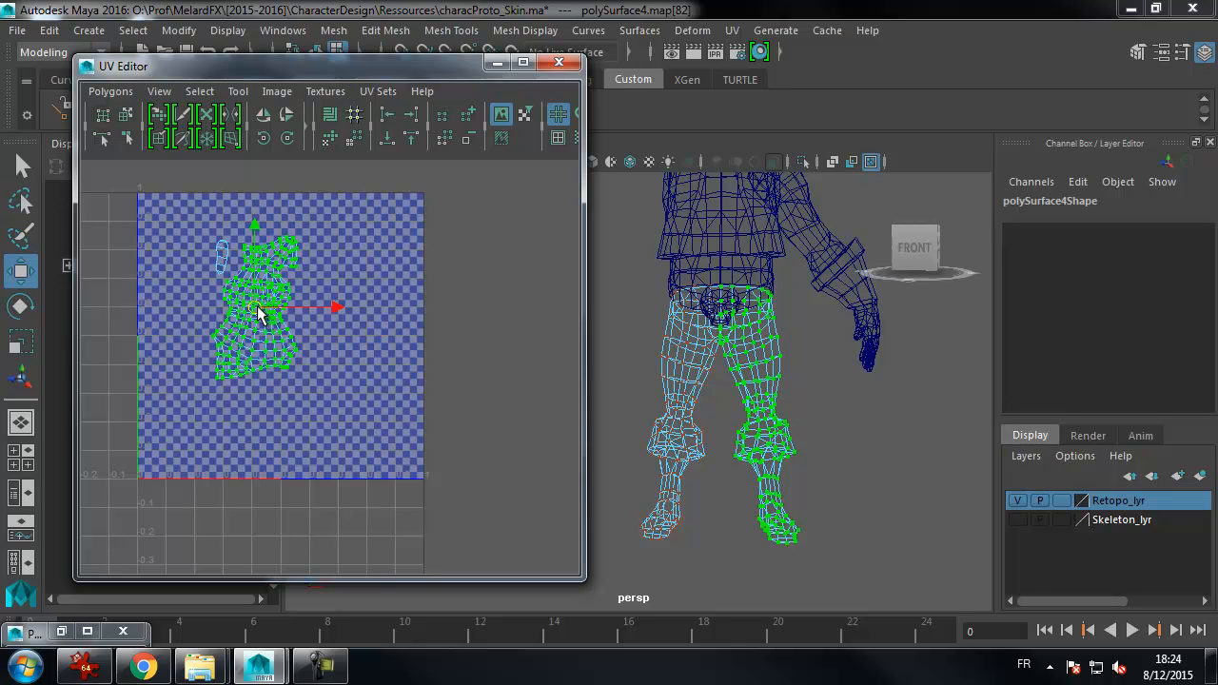
pyautogui.moveTo(257, 307); pyautogui.dragTo(357, 307)
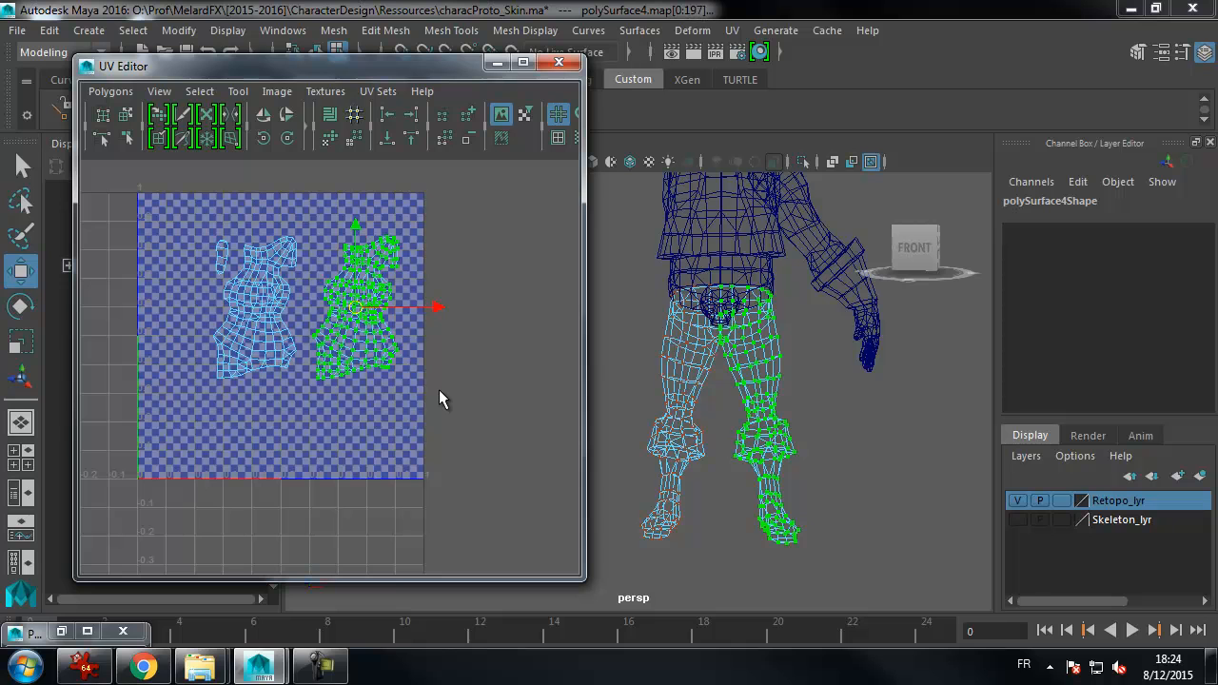
pyautogui.hotkey('ctrl', 'z')
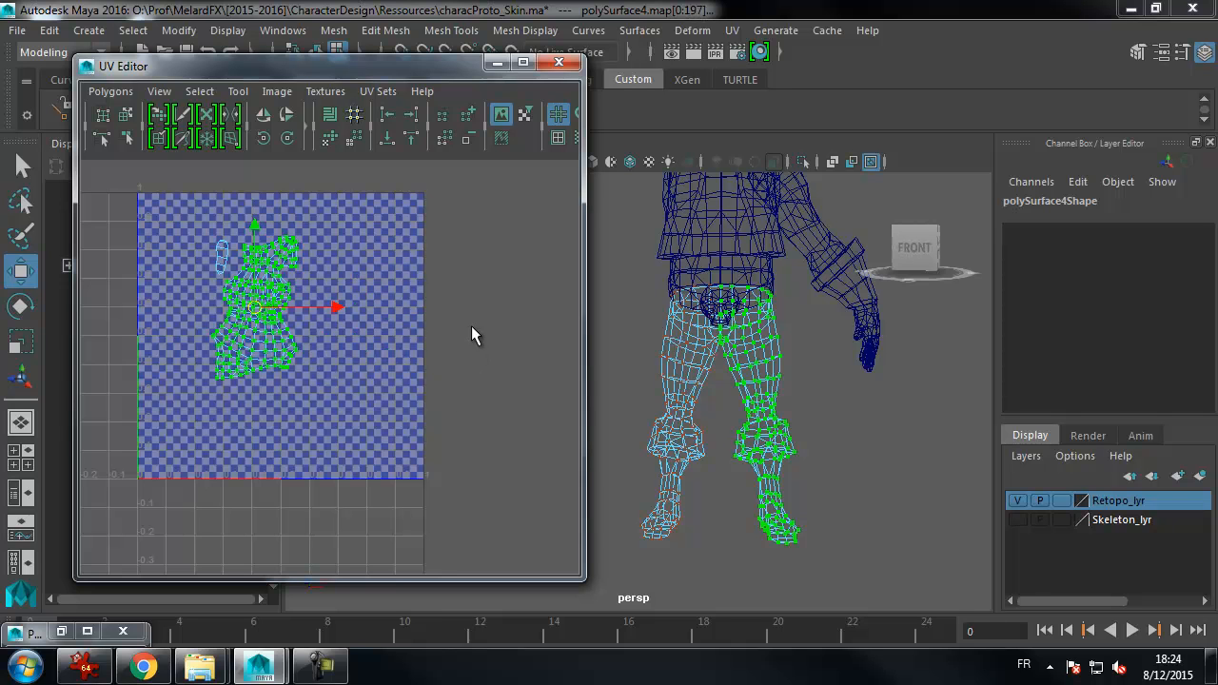
pyautogui.click(427, 290)
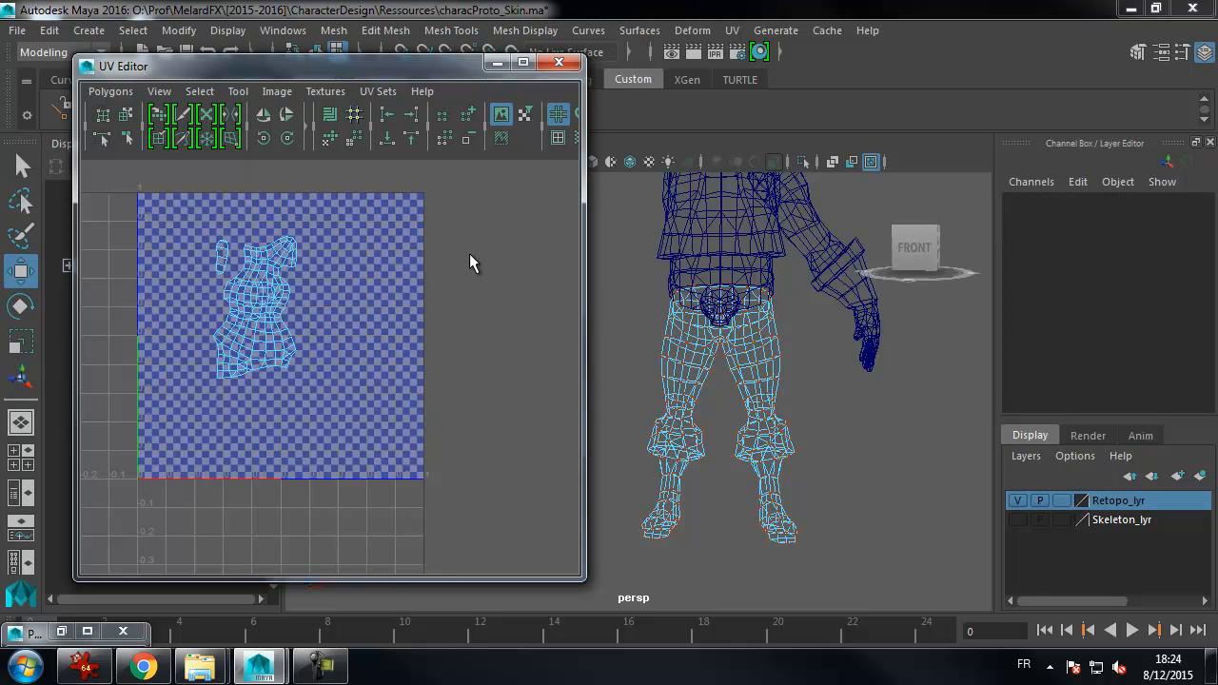
# - Select all meshes of the character to lay out their UVs together, and turn on textured display
pyautogui.press('F8')
pyautogui.keyDown('alt'); pyautogui.moveTo(828, 334); pyautogui.dragTo(728, 399, button='right'); pyautogui.keyUp('alt')
pyautogui.moveTo(631, 207); pyautogui.dragTo(841, 558)
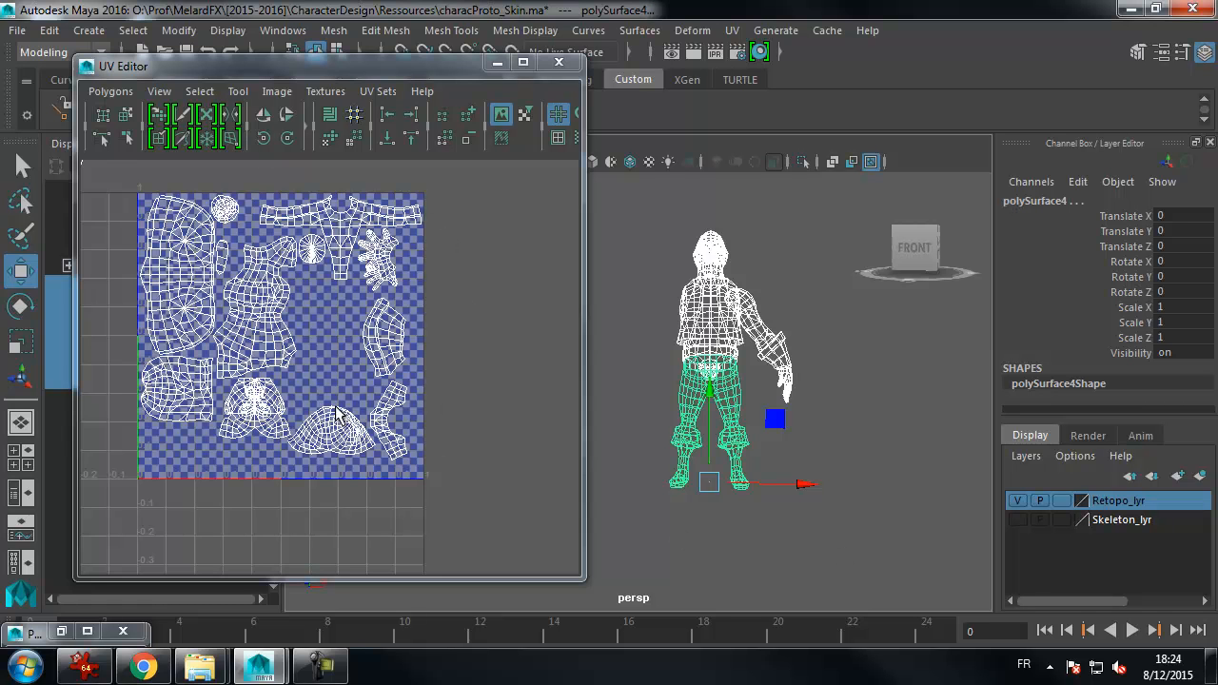
pyautogui.scroll(-5, 324, 418)
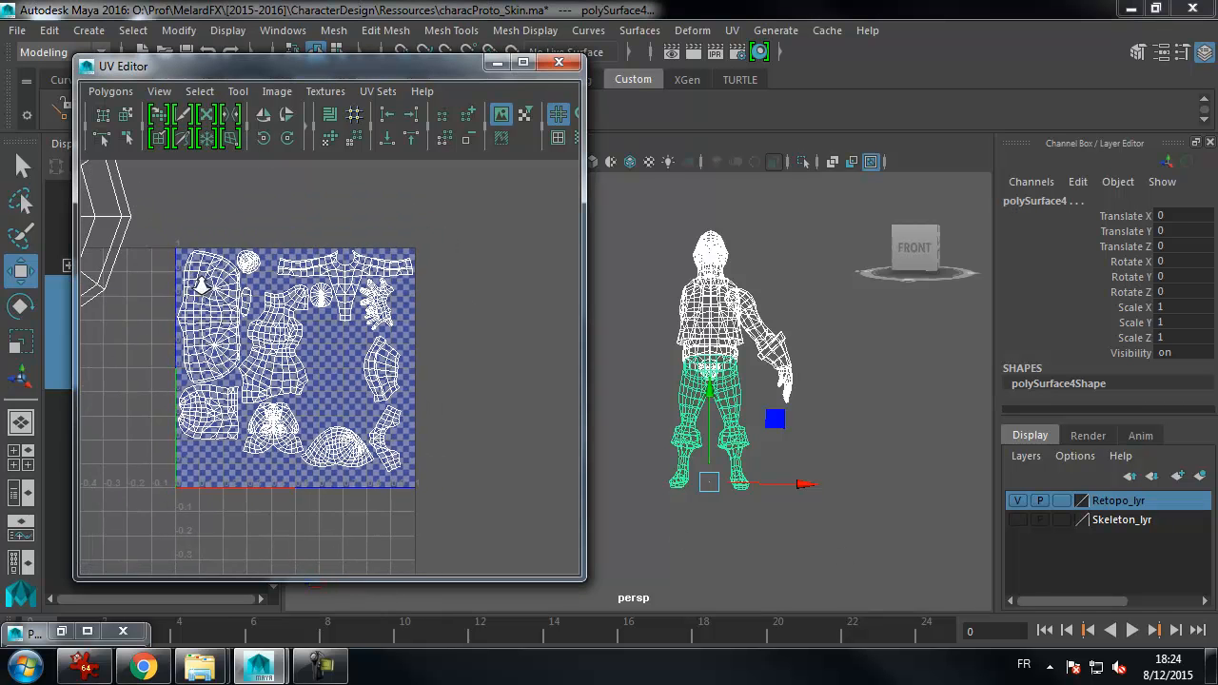
pyautogui.keyDown('alt'); pyautogui.moveTo(180, 277); pyautogui.dragTo(297, 292, button='middle'); pyautogui.keyUp('alt')
pyautogui.scroll(-2, 314, 285)
pyautogui.keyDown('alt'); pyautogui.moveTo(770, 276); pyautogui.dragTo(742, 278); pyautogui.keyUp('alt')
pyautogui.press('6')
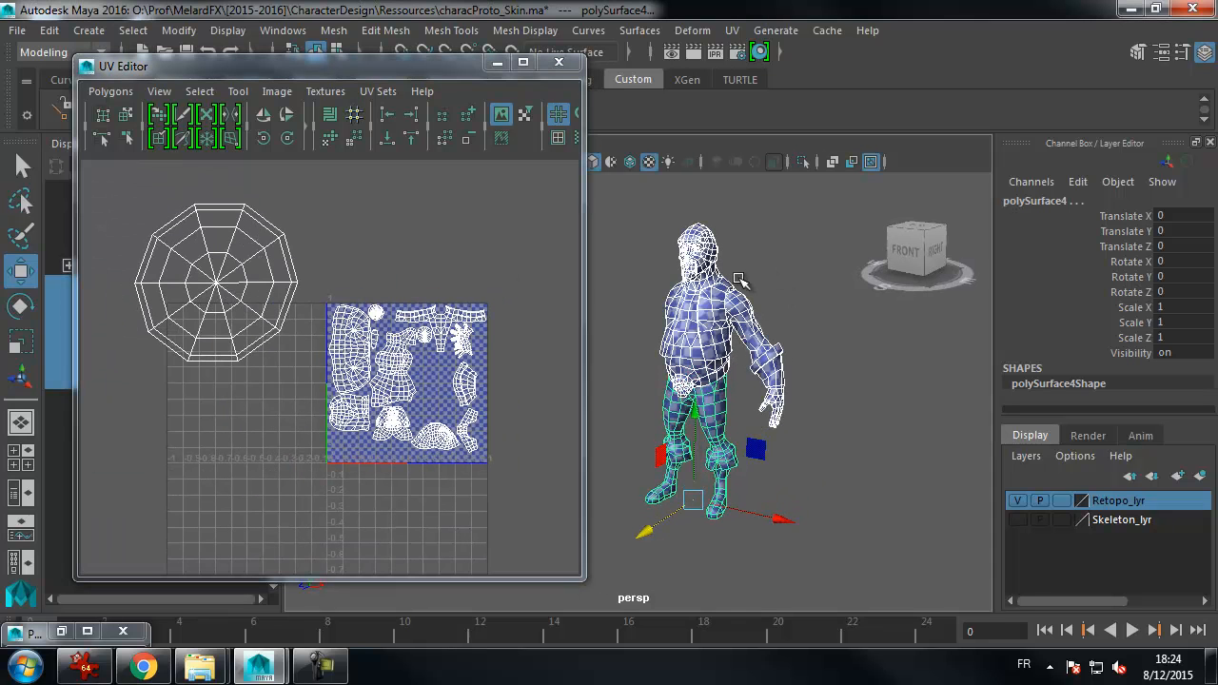
# - Examine the checker pattern's density on the face and the eyeball compared with the rest of the body
pyautogui.moveTo(748, 277)
pyautogui.keyDown('alt'); pyautogui.mouseDown(button='right')
pyautogui.moveTo(790, 348)
pyautogui.moveTo(1023, 358)
pyautogui.mouseUp(button='right'); pyautogui.keyUp('alt')
pyautogui.keyDown('alt'); pyautogui.moveTo(982, 324); pyautogui.dragTo(894, 381, button='middle'); pyautogui.keyUp('alt')
pyautogui.scroll(3, 894, 381)
pyautogui.keyDown('alt'); pyautogui.moveTo(863, 361); pyautogui.dragTo(887, 359); pyautogui.keyUp('alt')
pyautogui.moveTo(886, 359)
pyautogui.keyDown('alt'); pyautogui.mouseDown(button='middle')
pyautogui.moveTo(875, 348)
pyautogui.moveTo(879, 379)
pyautogui.mouseUp(button='middle'); pyautogui.keyUp('alt')
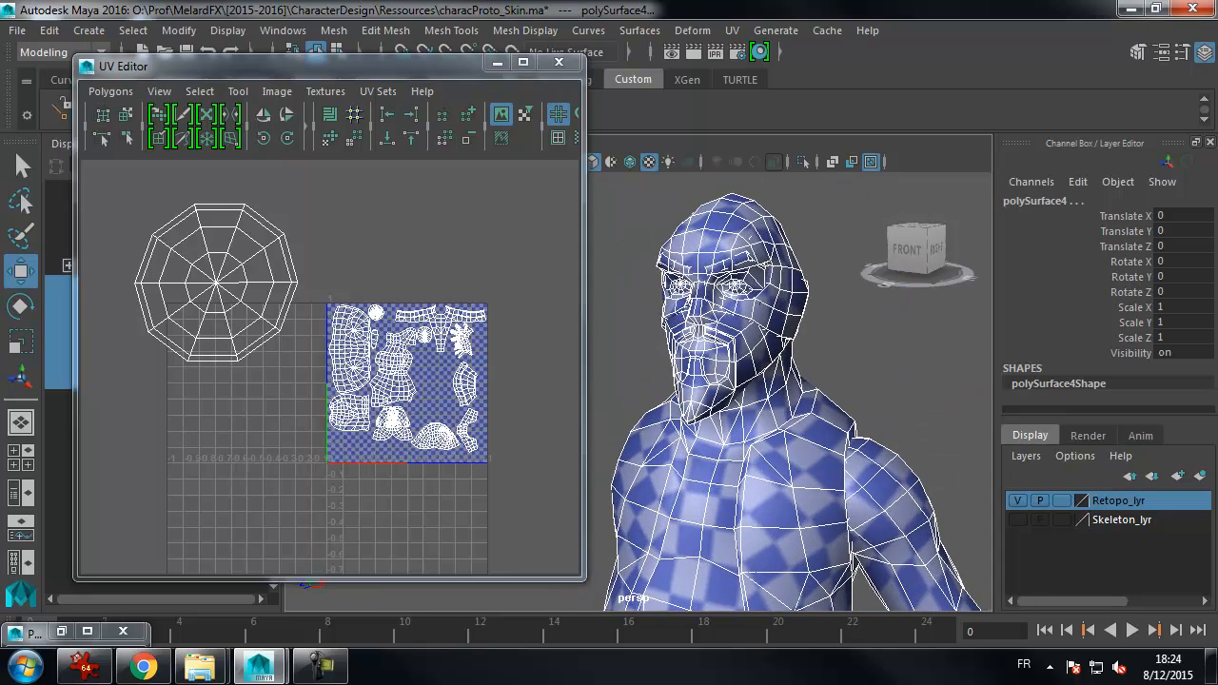
pyautogui.keyDown('alt'); pyautogui.moveTo(678, 374); pyautogui.dragTo(698, 404, button='middle'); pyautogui.keyUp('alt')
pyautogui.keyDown('alt'); pyautogui.moveTo(698, 403); pyautogui.dragTo(791, 354, button='right'); pyautogui.keyUp('alt')
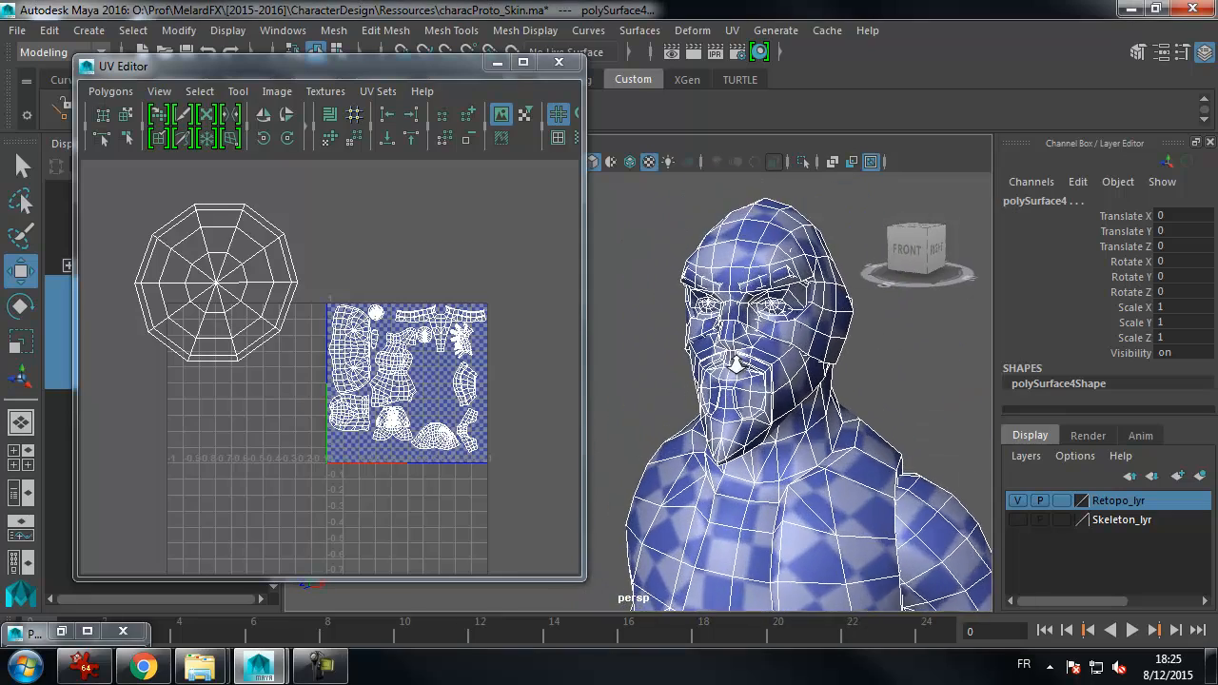
pyautogui.keyDown('alt'); pyautogui.moveTo(800, 249); pyautogui.dragTo(796, 394, button='middle'); pyautogui.keyUp('alt')
pyautogui.keyDown('alt'); pyautogui.moveTo(796, 394); pyautogui.dragTo(904, 390, button='right'); pyautogui.keyUp('alt')
pyautogui.keyDown('alt'); pyautogui.moveTo(904, 390); pyautogui.dragTo(835, 405, button='middle'); pyautogui.keyUp('alt')
pyautogui.keyDown('alt'); pyautogui.moveTo(835, 405); pyautogui.dragTo(873, 408, button='right'); pyautogui.keyUp('alt')
pyautogui.keyDown('alt'); pyautogui.moveTo(872, 408); pyautogui.dragTo(866, 405); pyautogui.keyUp('alt')
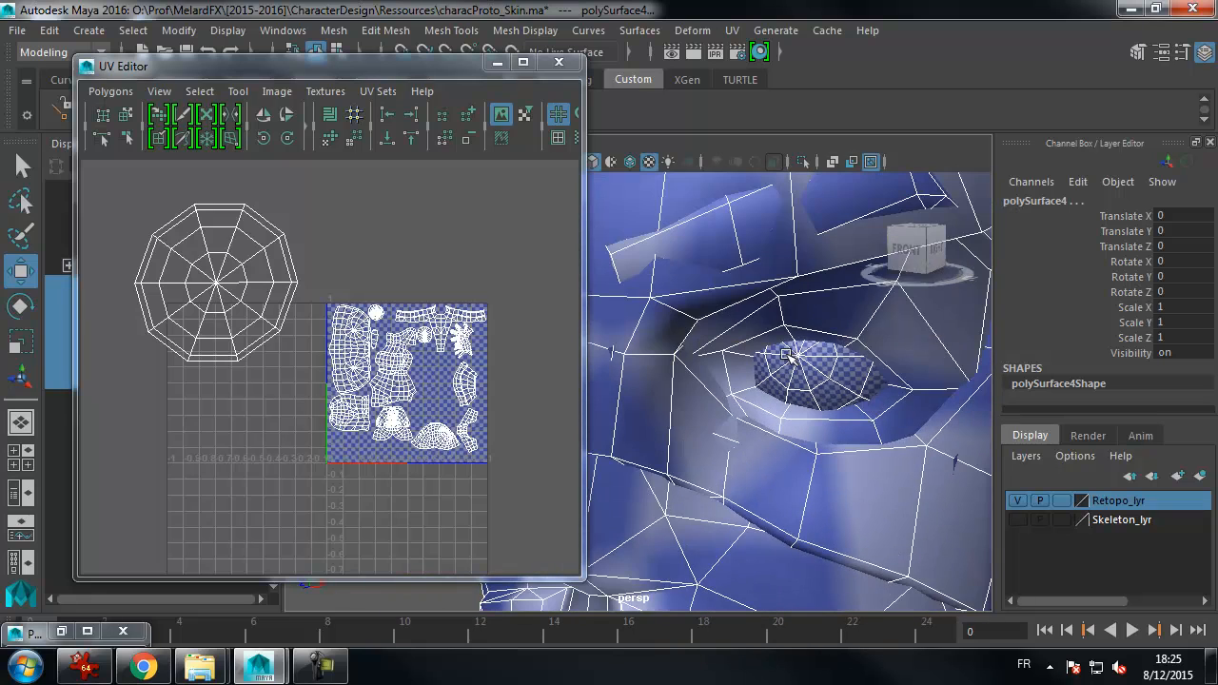
# - Scale the oversized eyeball UV shell down to a small disc and place it just above the 0-1 UV tile
pyautogui.moveTo(219, 264); pyautogui.dragTo(295, 263, button='right')
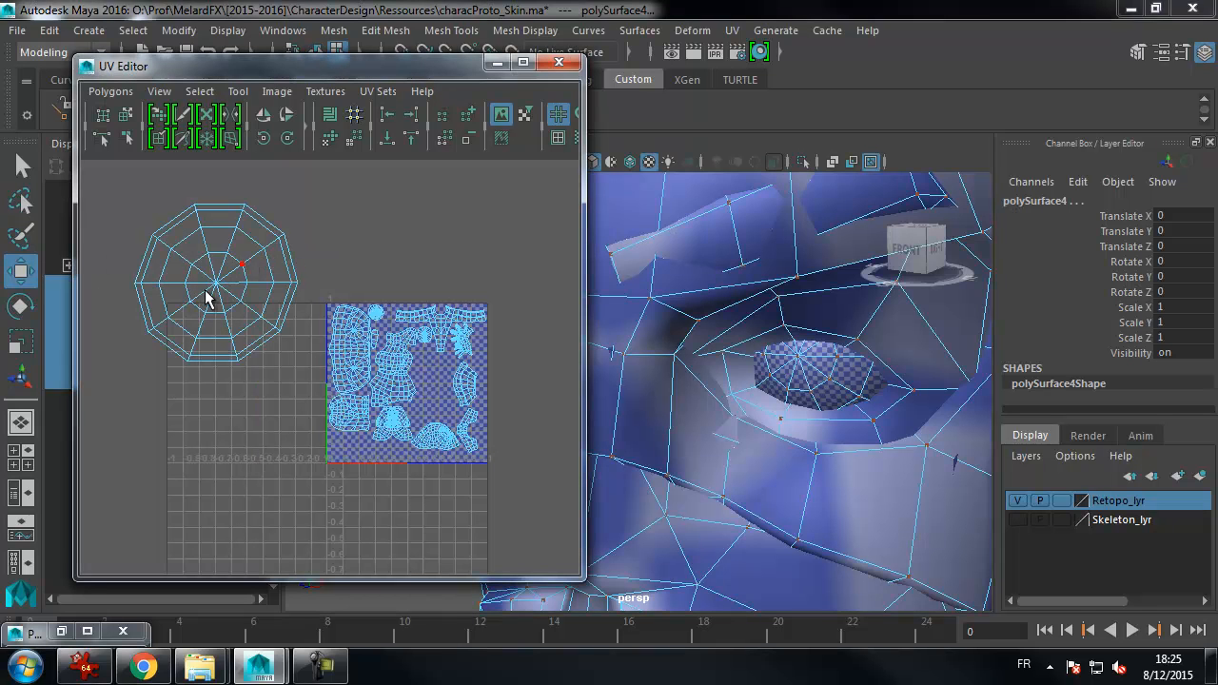
pyautogui.doubleClick(192, 289)
pyautogui.press('r')
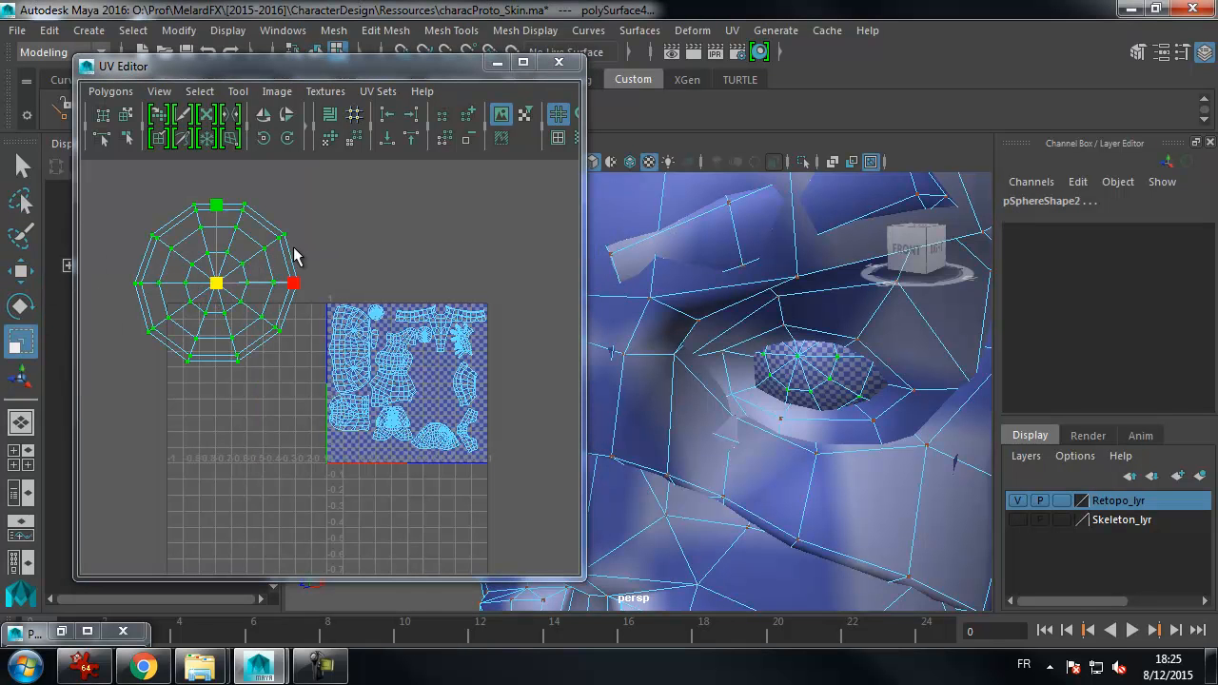
pyautogui.moveTo(338, 245); pyautogui.dragTo(269, 267, button='middle')
pyautogui.click(21, 271)
pyautogui.keyDown('alt'); pyautogui.moveTo(215, 313); pyautogui.dragTo(279, 281, button='middle'); pyautogui.keyUp('alt')
pyautogui.keyDown('alt'); pyautogui.moveTo(280, 281); pyautogui.dragTo(314, 255, button='right'); pyautogui.keyUp('alt')
pyautogui.keyDown('alt'); pyautogui.moveTo(442, 284); pyautogui.dragTo(391, 271, button='right'); pyautogui.keyUp('alt')
pyautogui.keyDown('alt'); pyautogui.moveTo(337, 238); pyautogui.dragTo(469, 360, button='middle'); pyautogui.keyUp('alt')
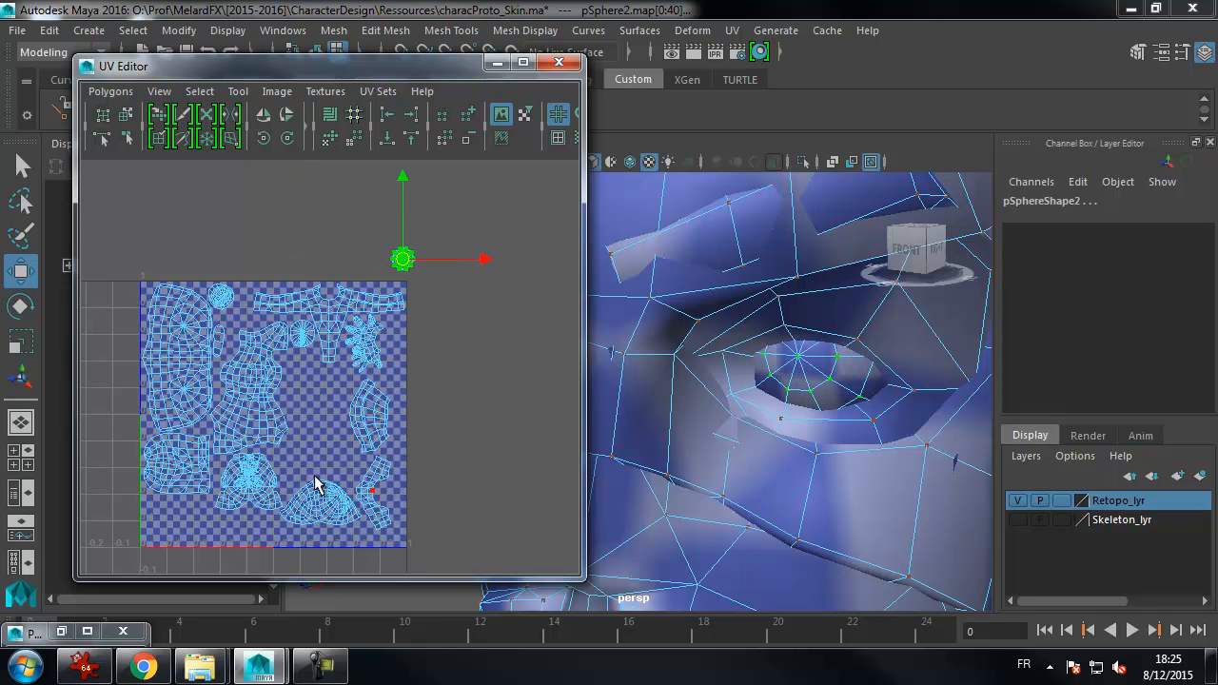
# - Rotate the face's UV shell 180 degrees and move it outside the 0-1 UV tile
pyautogui.doubleClick(270, 475)
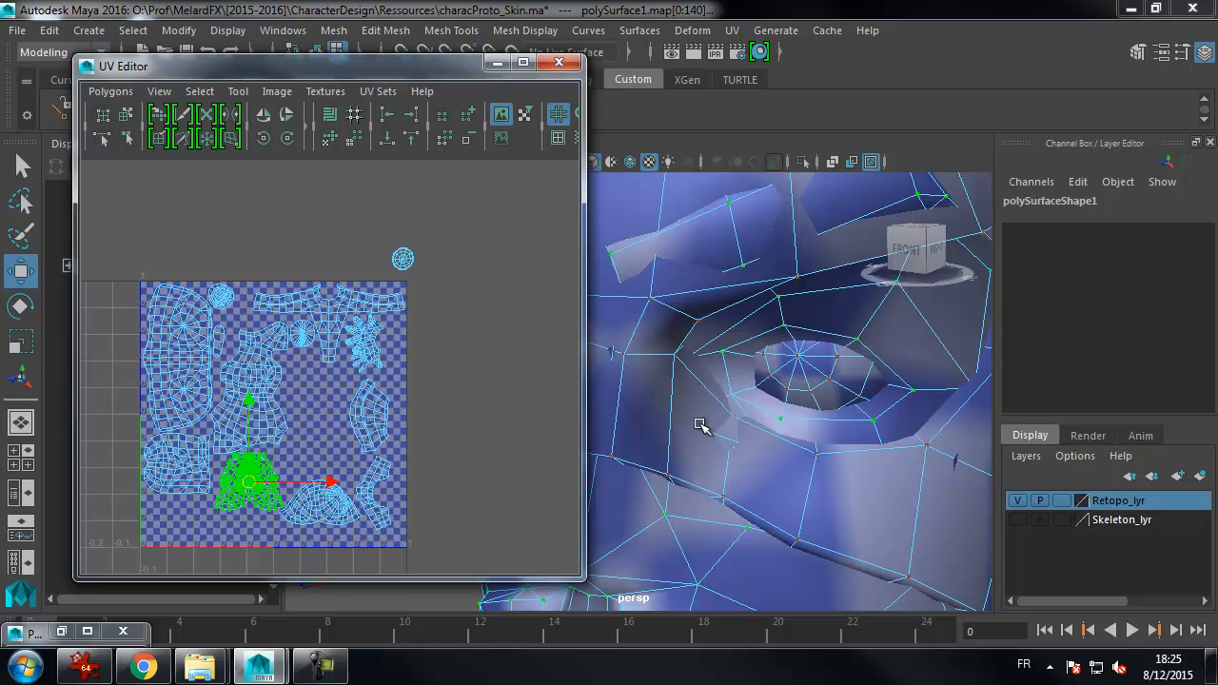
pyautogui.keyDown('alt'); pyautogui.moveTo(460, 402); pyautogui.dragTo(437, 362, button='middle'); pyautogui.keyUp('alt')
pyautogui.keyDown('alt'); pyautogui.moveTo(437, 362); pyautogui.dragTo(351, 373, button='right'); pyautogui.keyUp('alt')
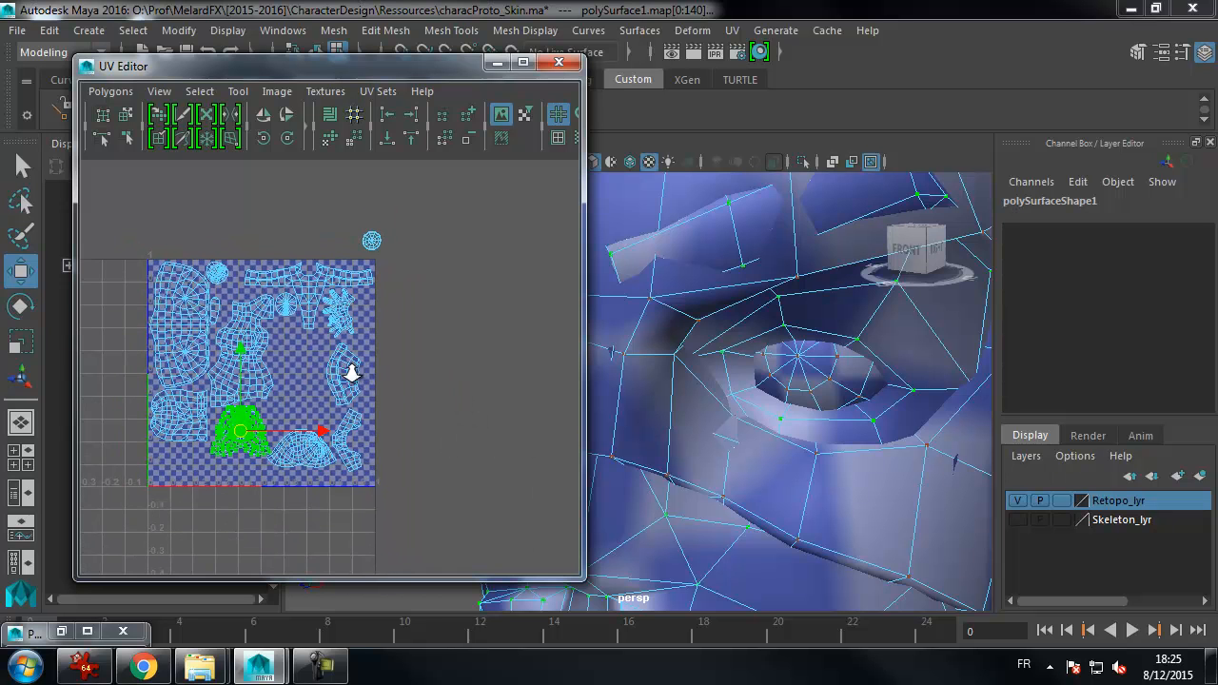
pyautogui.click(263, 139)
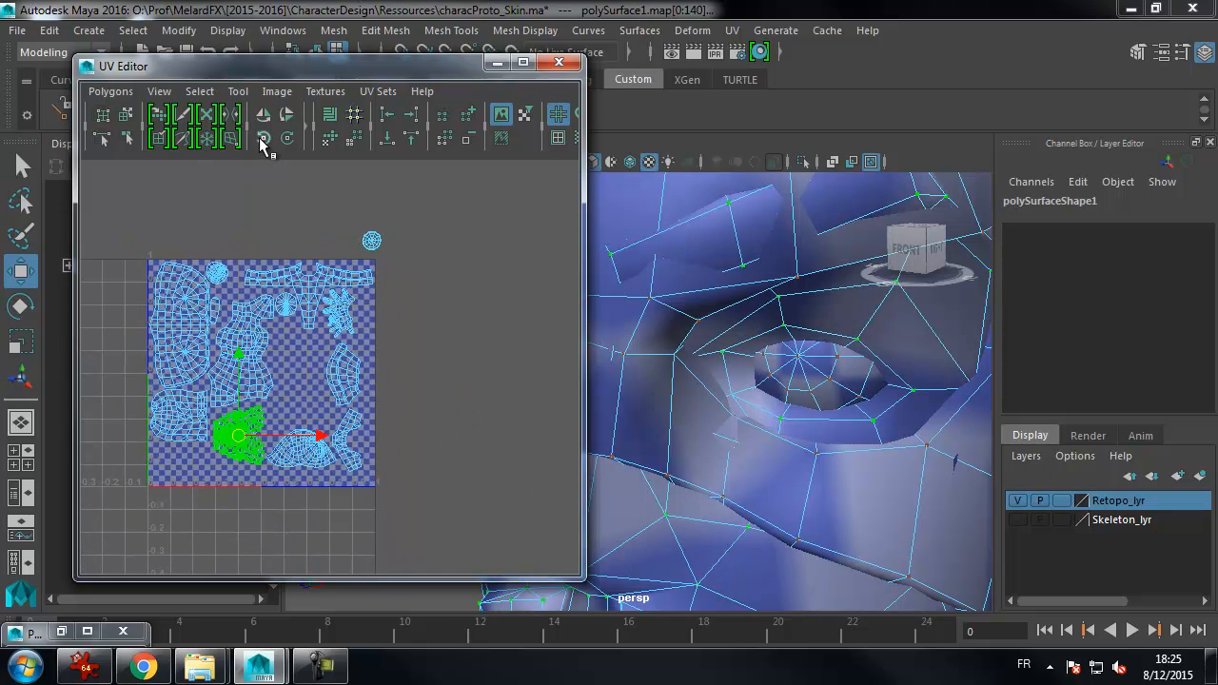
pyautogui.click(264, 139)
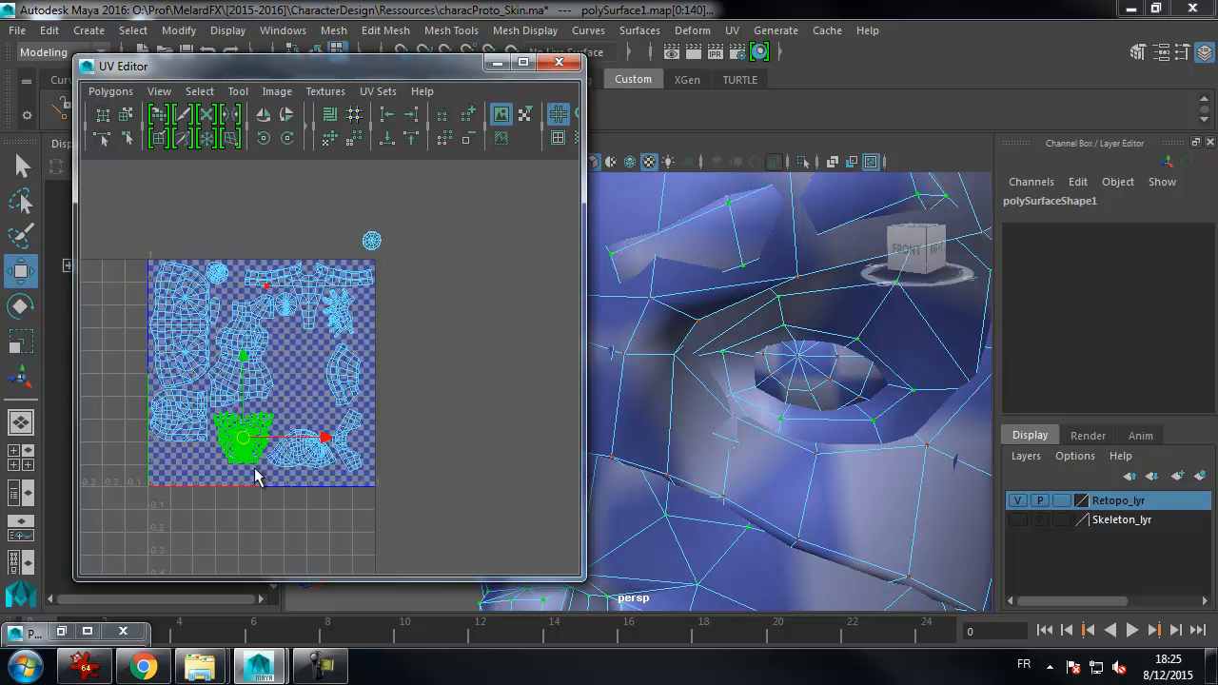
pyautogui.moveTo(243, 440); pyautogui.dragTo(422, 345)
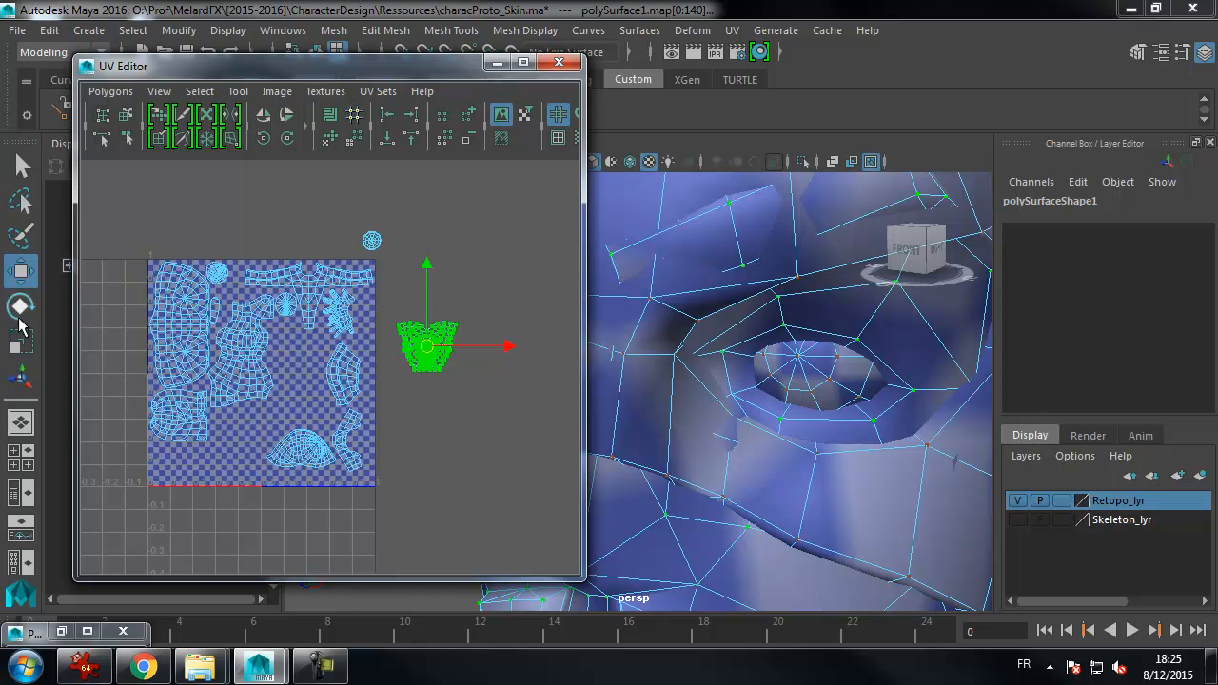
# - Scale up the face's UV shell uniformly to bring its checkers closer to the body's, and return to object selection with everything deselected
pyautogui.press('r')
pyautogui.moveTo(466, 369); pyautogui.dragTo(519, 349, button='middle')
pyautogui.keyDown('alt'); pyautogui.moveTo(894, 457); pyautogui.dragTo(745, 422, button='right'); pyautogui.keyUp('alt')
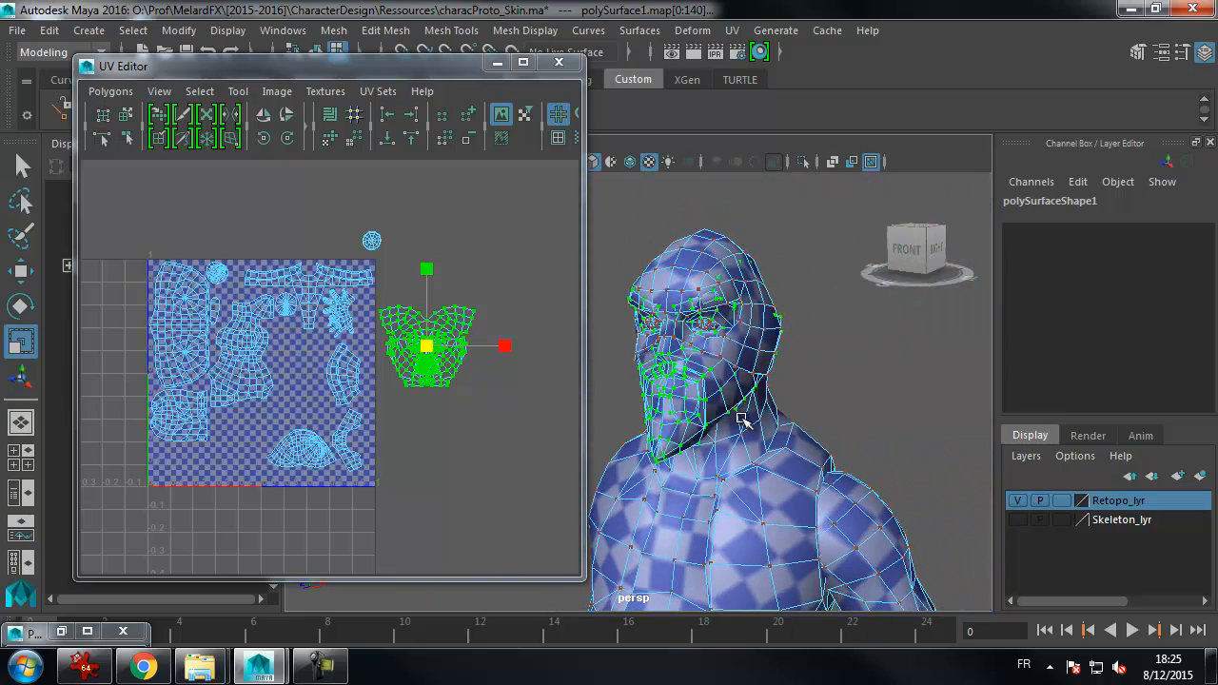
pyautogui.moveTo(489, 417); pyautogui.dragTo(496, 417, button='middle')
pyautogui.keyDown('alt'); pyautogui.moveTo(793, 448); pyautogui.dragTo(817, 455, button='middle'); pyautogui.keyUp('alt')
pyautogui.click(820, 430)
pyautogui.keyDown('alt'); pyautogui.moveTo(848, 411); pyautogui.dragTo(872, 402); pyautogui.keyUp('alt')
pyautogui.moveTo(871, 403); pyautogui.dragTo(916, 387, button='right')
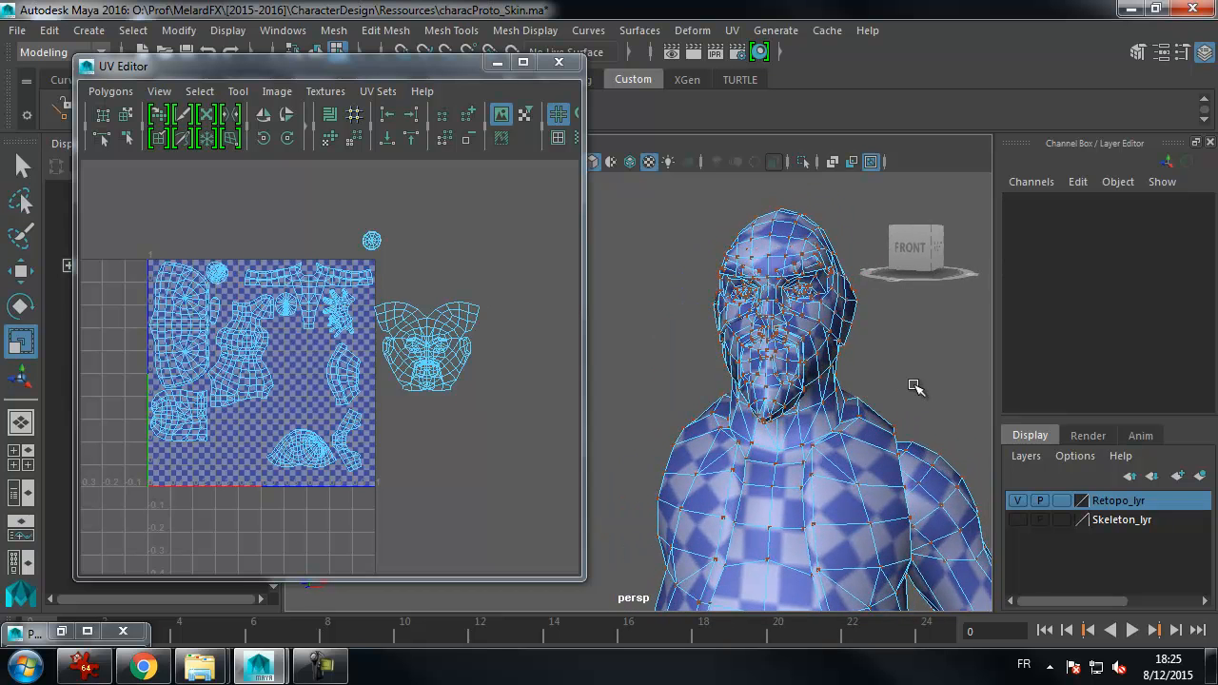
pyautogui.click(904, 389)
pyautogui.keyDown('alt'); pyautogui.moveTo(885, 404); pyautogui.dragTo(873, 436, button='middle'); pyautogui.keyUp('alt')
pyautogui.keyDown('alt'); pyautogui.moveTo(873, 436); pyautogui.dragTo(857, 457, button='right'); pyautogui.keyUp('alt')
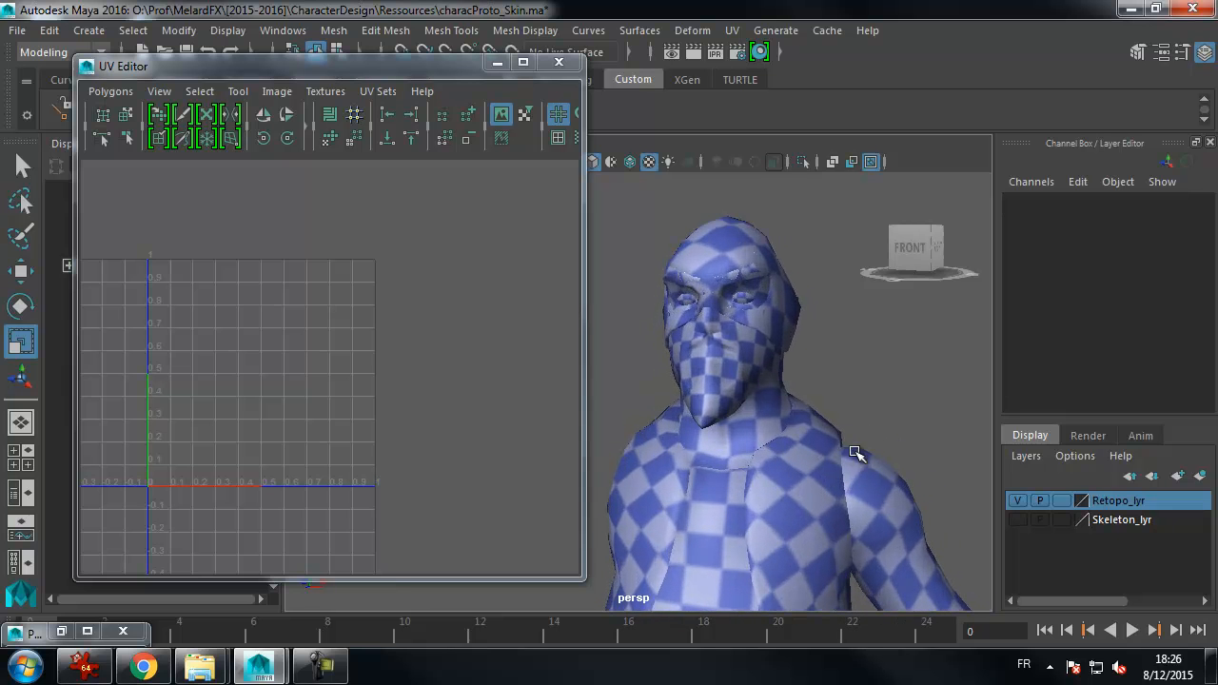
# - Select the large dome-shaped UV shell of the hood mesh around the head and scale it up uniformly
pyautogui.click(748, 245)
pyautogui.moveTo(254, 300); pyautogui.dragTo(282, 319, button='right')
pyautogui.moveTo(381, 491); pyautogui.dragTo(364, 482)
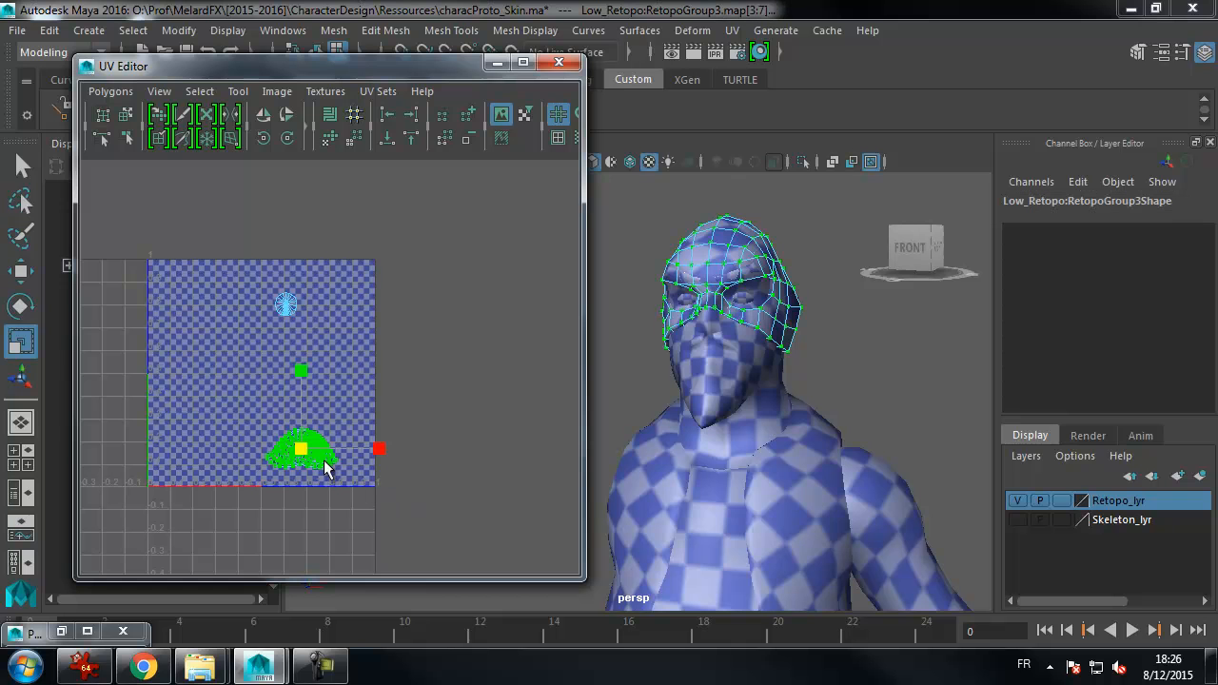
pyautogui.moveTo(342, 419); pyautogui.dragTo(373, 399, button='middle')
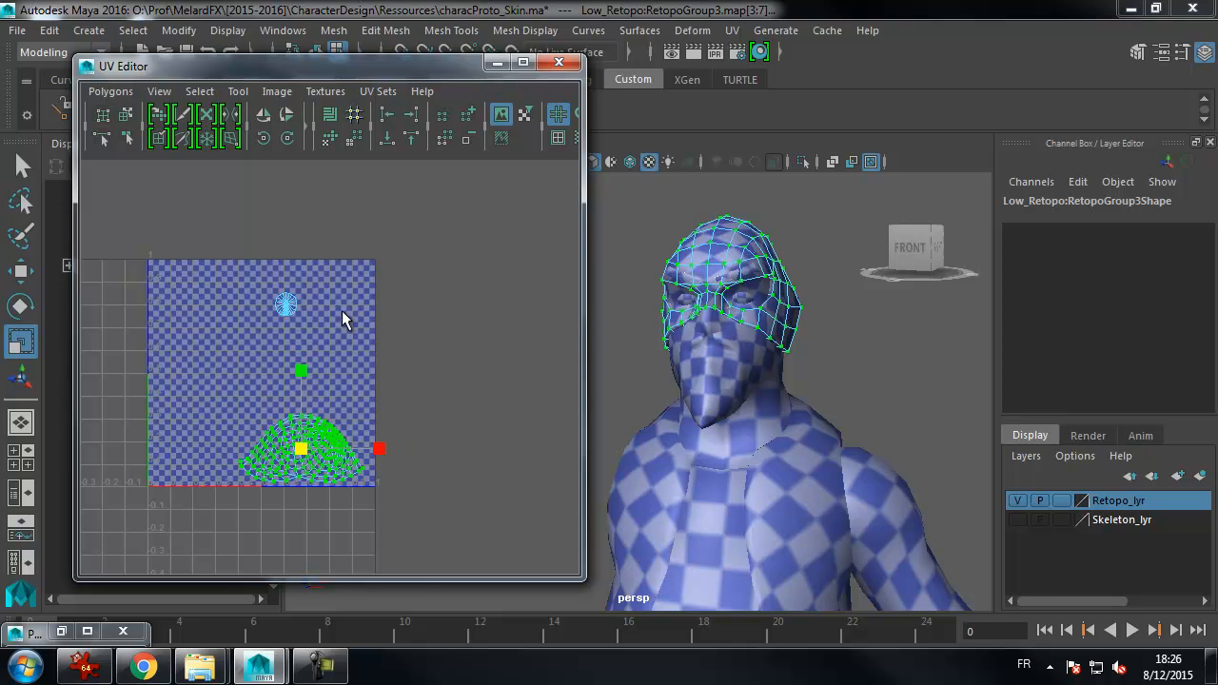
# - Check in wireframe which area of the hood mesh the small round UV shell covers, and restore textured display
pyautogui.moveTo(271, 271); pyautogui.dragTo(345, 354)
pyautogui.moveTo(671, 428)
pyautogui.keyDown('alt'); pyautogui.mouseDown()
pyautogui.moveTo(701, 427)
pyautogui.moveTo(715, 398)
pyautogui.moveTo(721, 419)
pyautogui.mouseUp(); pyautogui.keyUp('alt')
pyautogui.press('4')
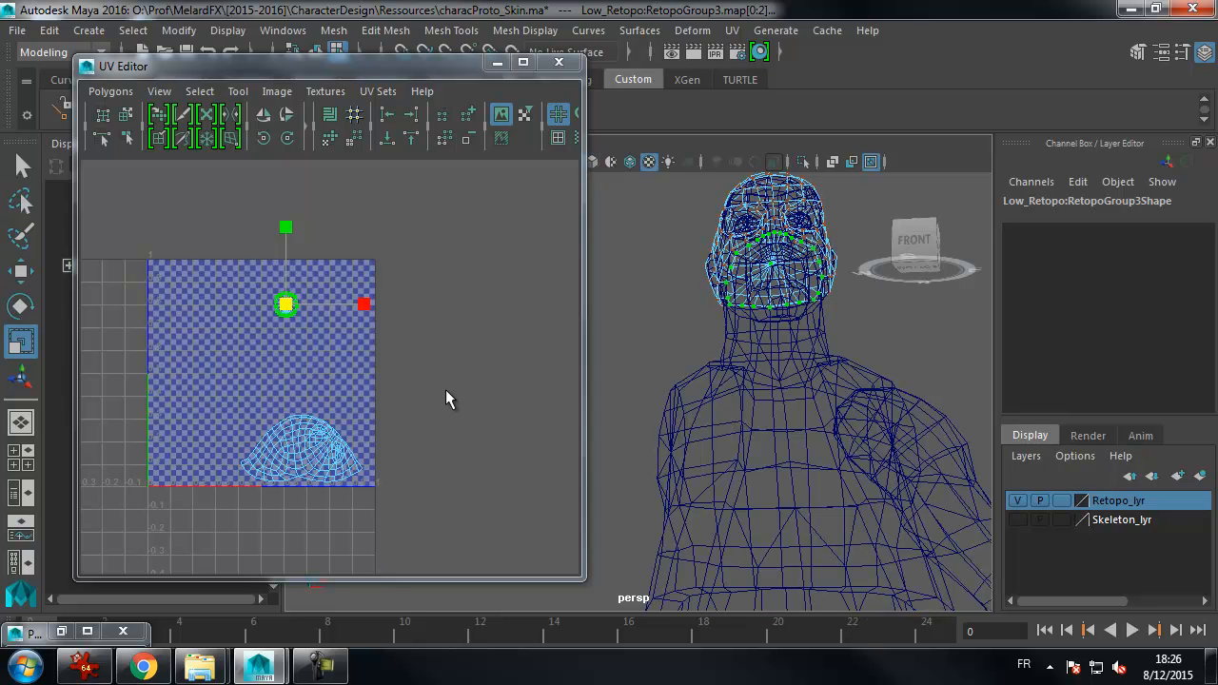
pyautogui.click(635, 371)
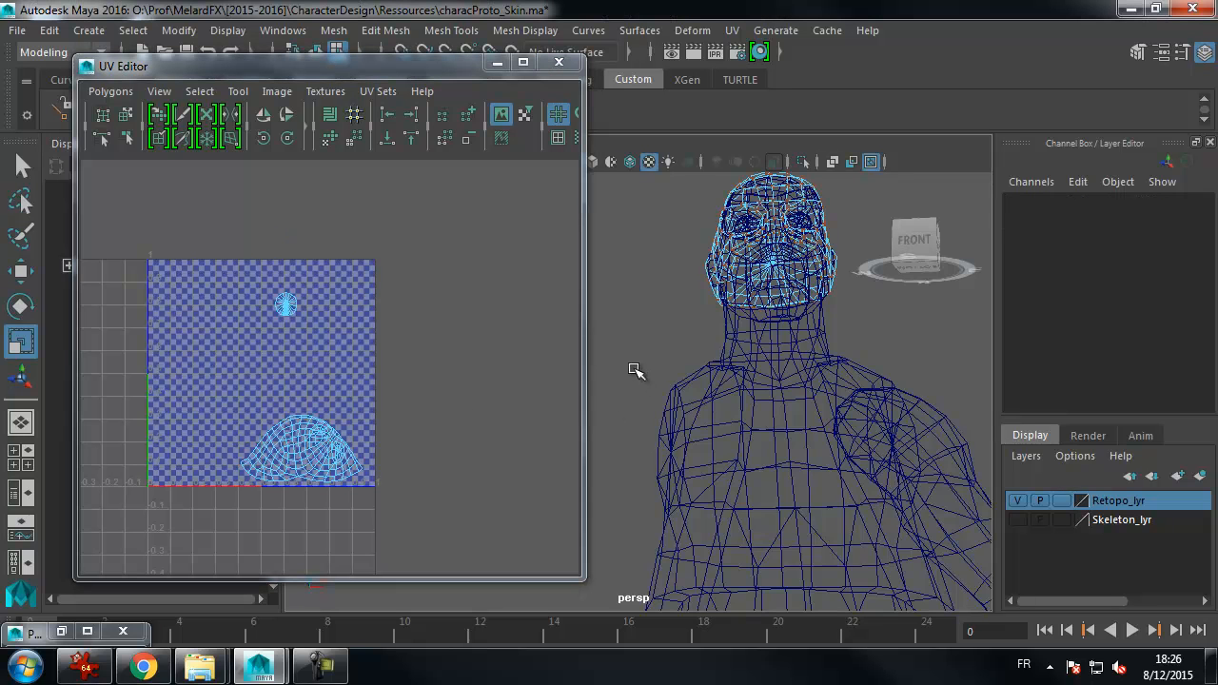
pyautogui.press('6')
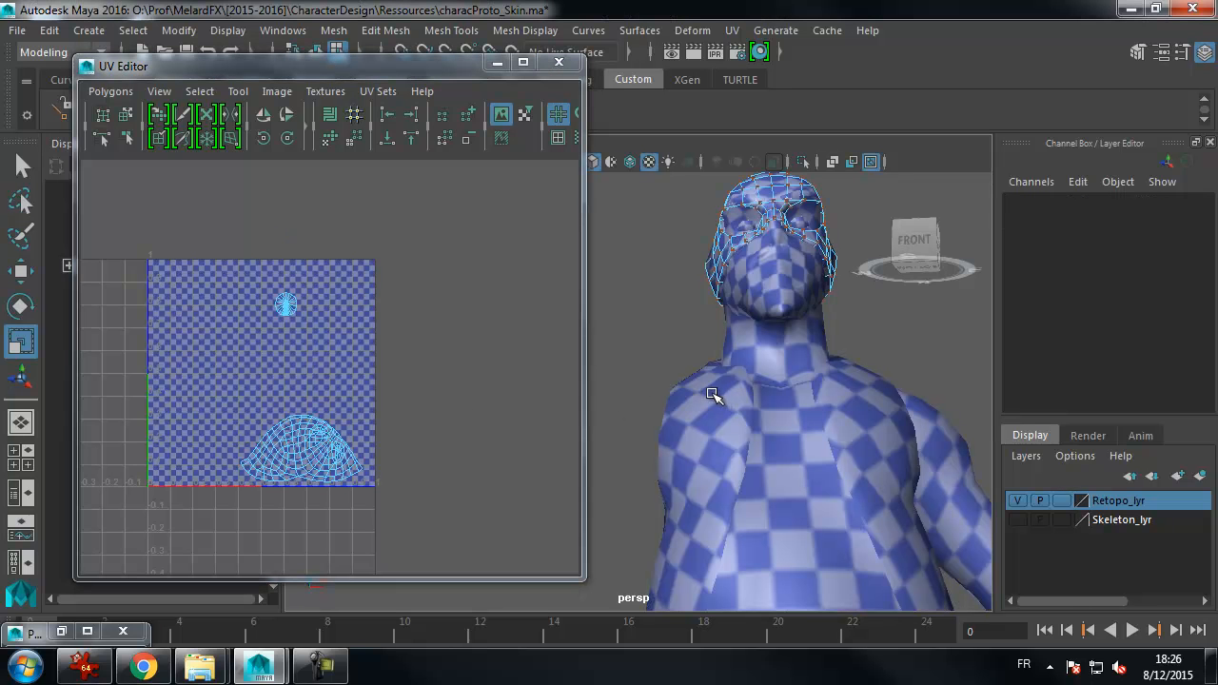
pyautogui.click(678, 386)
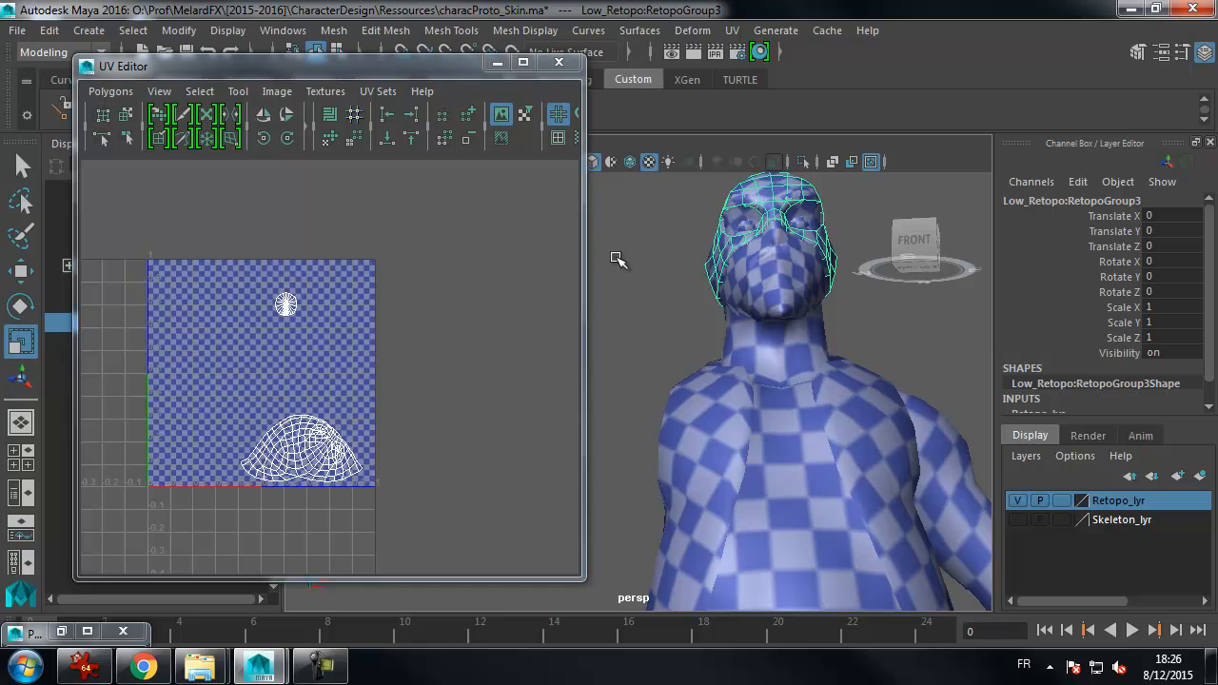
pyautogui.click(661, 273)
# - Inspect the checker pattern's size and consistency over the character's head and whole body
pyautogui.keyDown('alt'); pyautogui.moveTo(732, 274); pyautogui.dragTo(755, 315); pyautogui.keyUp('alt')
pyautogui.keyDown('alt'); pyautogui.moveTo(755, 315); pyautogui.dragTo(594, 360, button='right'); pyautogui.keyUp('alt')
pyautogui.keyDown('alt'); pyautogui.moveTo(691, 412); pyautogui.dragTo(736, 350, button='middle'); pyautogui.keyUp('alt')
pyautogui.keyDown('alt'); pyautogui.moveTo(736, 350); pyautogui.dragTo(650, 370, button='right'); pyautogui.keyUp('alt')
pyautogui.keyDown('alt'); pyautogui.moveTo(697, 377); pyautogui.dragTo(717, 357, button='middle'); pyautogui.keyUp('alt')
pyautogui.keyDown('alt'); pyautogui.moveTo(716, 356); pyautogui.dragTo(670, 366, button='right'); pyautogui.keyUp('alt')
pyautogui.keyDown('alt'); pyautogui.moveTo(703, 361); pyautogui.dragTo(724, 350); pyautogui.keyUp('alt')
pyautogui.keyDown('alt'); pyautogui.moveTo(811, 312); pyautogui.dragTo(810, 276, button='middle'); pyautogui.keyUp('alt')
pyautogui.keyDown('alt'); pyautogui.moveTo(810, 276); pyautogui.dragTo(837, 303, button='right'); pyautogui.keyUp('alt')
pyautogui.keyDown('alt'); pyautogui.moveTo(836, 303); pyautogui.dragTo(859, 332); pyautogui.keyUp('alt')
pyautogui.keyDown('alt'); pyautogui.moveTo(859, 332); pyautogui.dragTo(807, 346, button='right'); pyautogui.keyUp('alt')
pyautogui.keyDown('alt'); pyautogui.moveTo(806, 345); pyautogui.dragTo(805, 328, button='middle'); pyautogui.keyUp('alt')
pyautogui.keyDown('alt'); pyautogui.moveTo(805, 329); pyautogui.dragTo(774, 288); pyautogui.keyUp('alt')
pyautogui.keyDown('alt'); pyautogui.moveTo(774, 288); pyautogui.dragTo(658, 305, button='right'); pyautogui.keyUp('alt')
# - Select all the character's meshes to view their UVs together, and prepare to move whole UV shells
pyautogui.moveTo(653, 245); pyautogui.dragTo(845, 556)
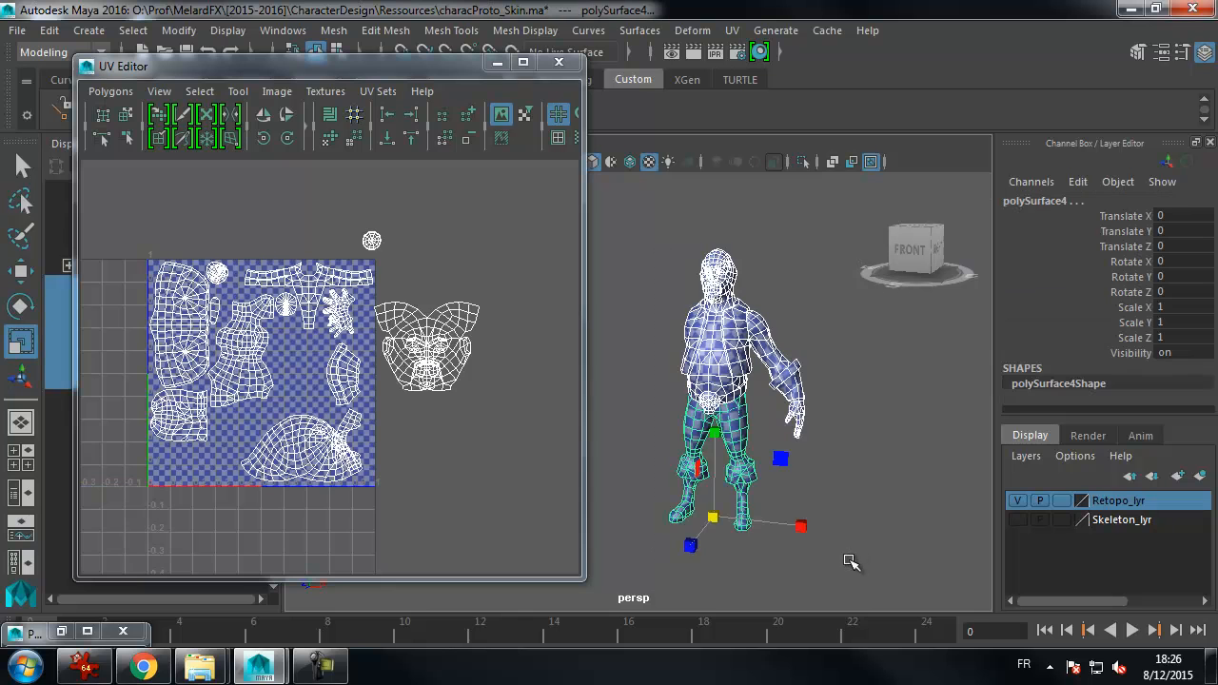
pyautogui.moveTo(424, 373); pyautogui.dragTo(493, 360, button='right')
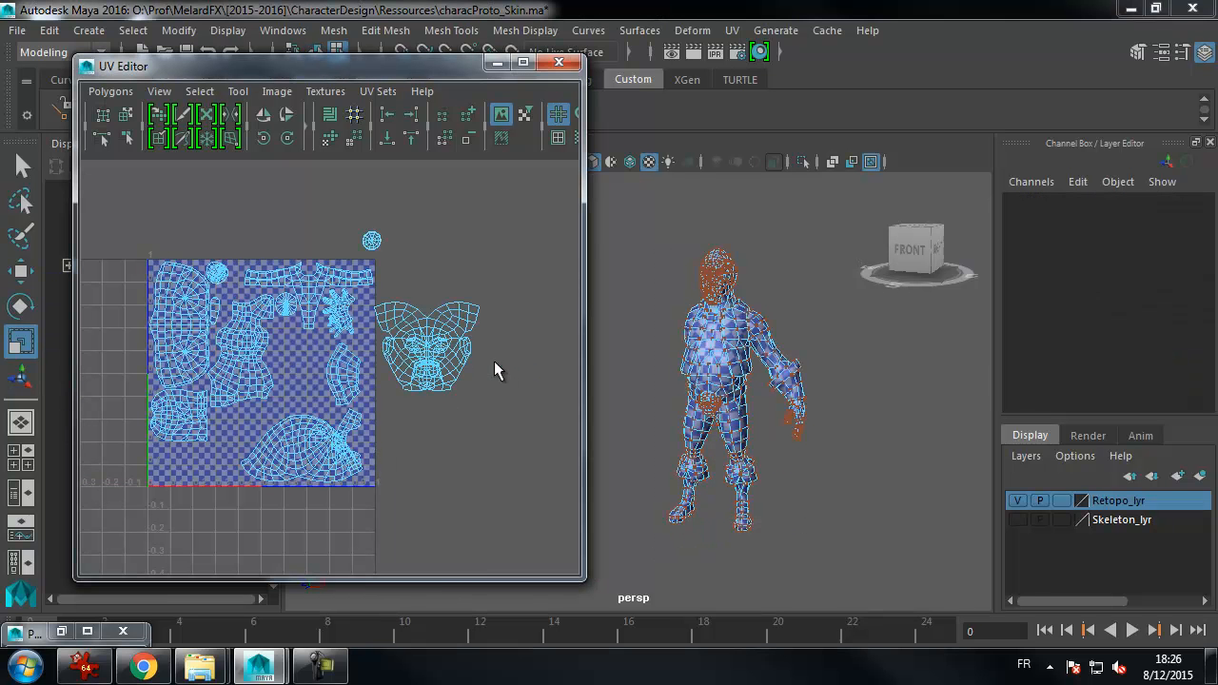
pyautogui.moveTo(486, 296); pyautogui.dragTo(442, 336)
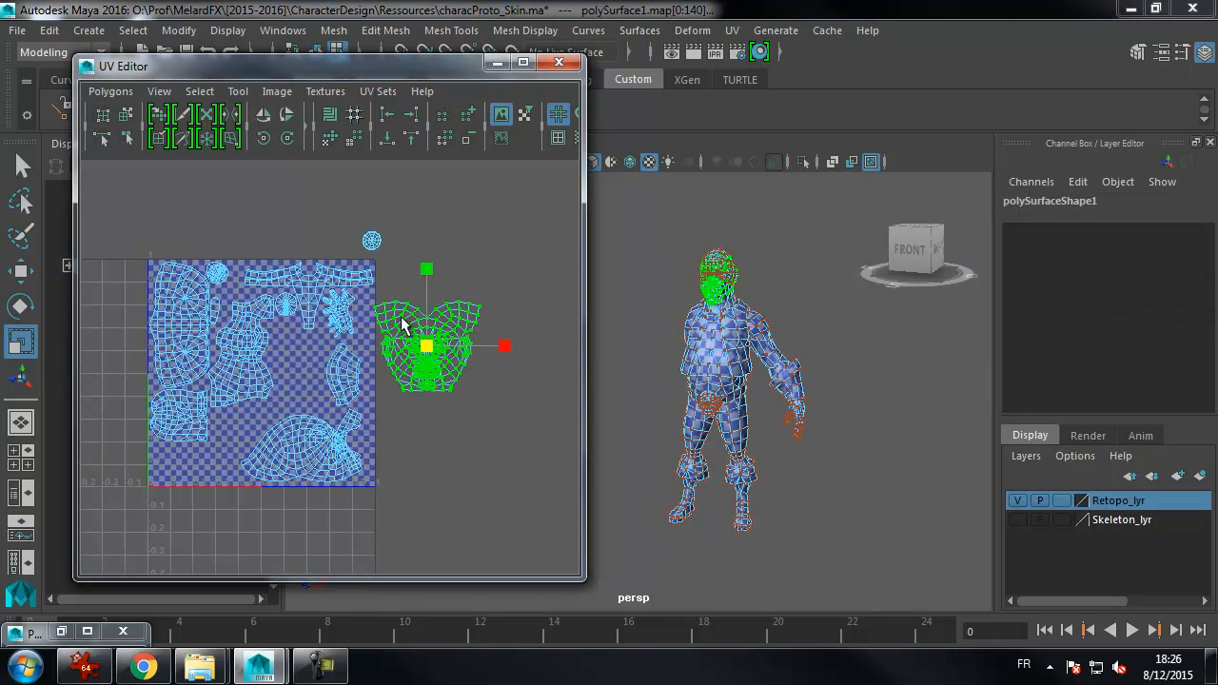
pyautogui.click(21, 271)
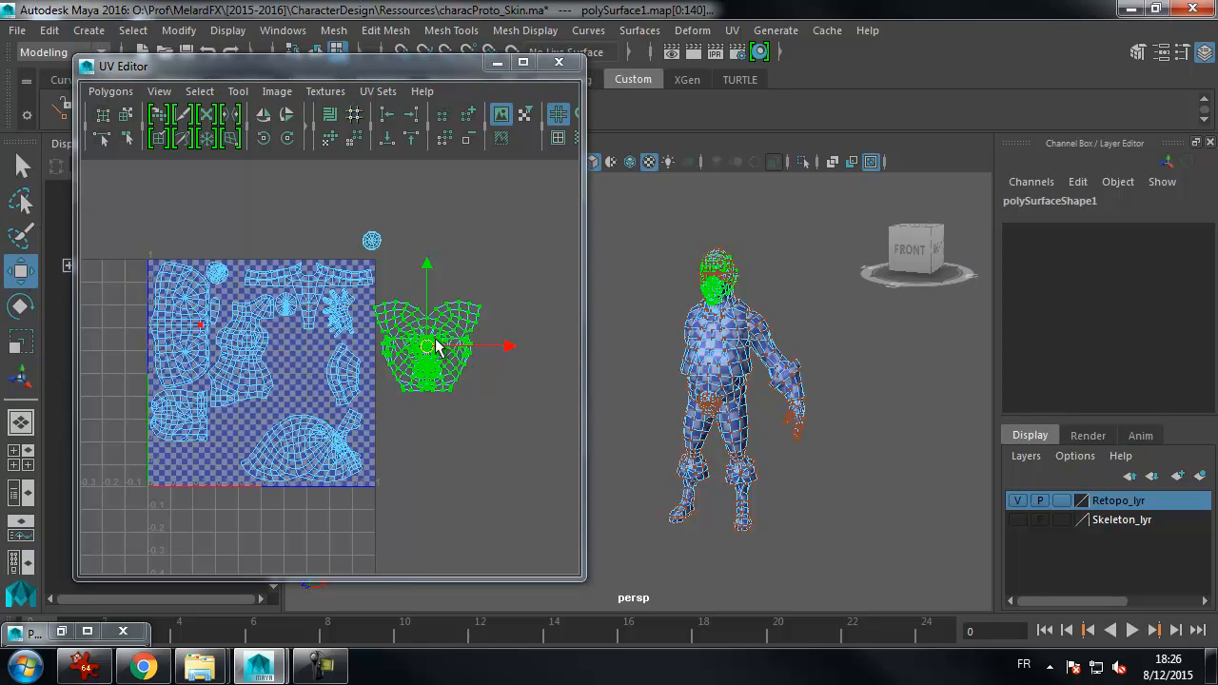
# - Move the two small round shells and the narrow foot shell out of the UV square, lining them up above it
pyautogui.moveTo(225, 266); pyautogui.dragTo(218, 277)
pyautogui.moveTo(255, 223); pyautogui.dragTo(294, 195)
pyautogui.moveTo(344, 229); pyautogui.dragTo(352, 236)
pyautogui.click(290, 312)
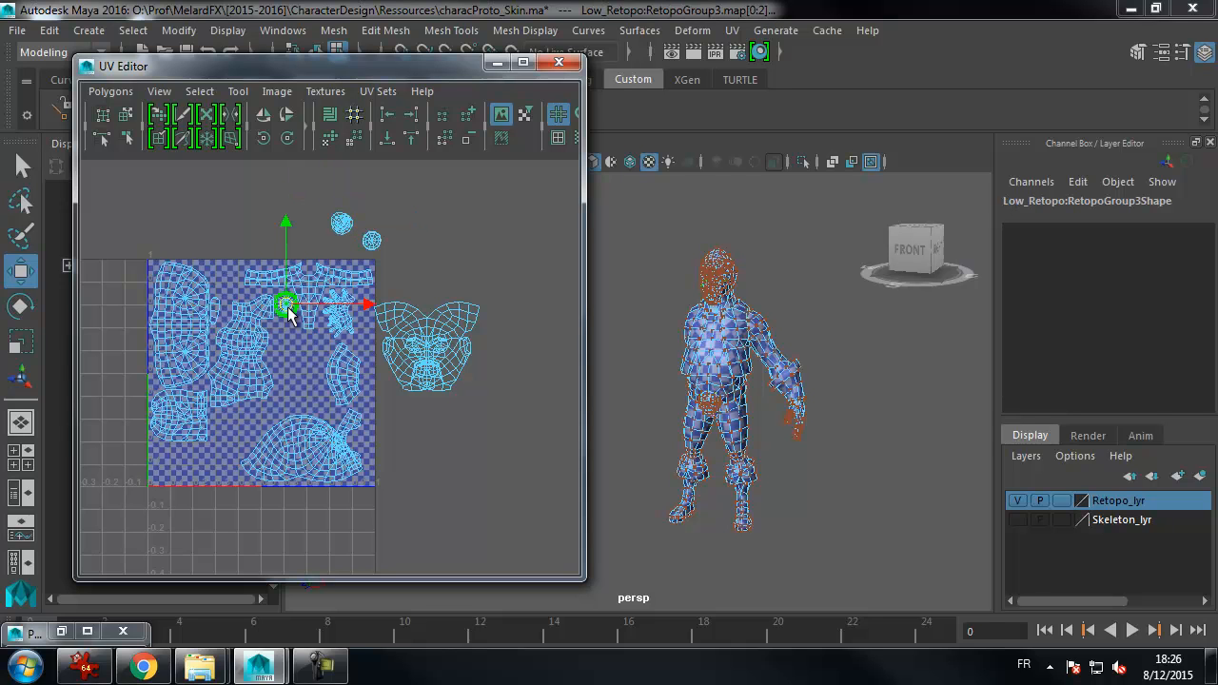
pyautogui.moveTo(297, 223); pyautogui.dragTo(308, 227)
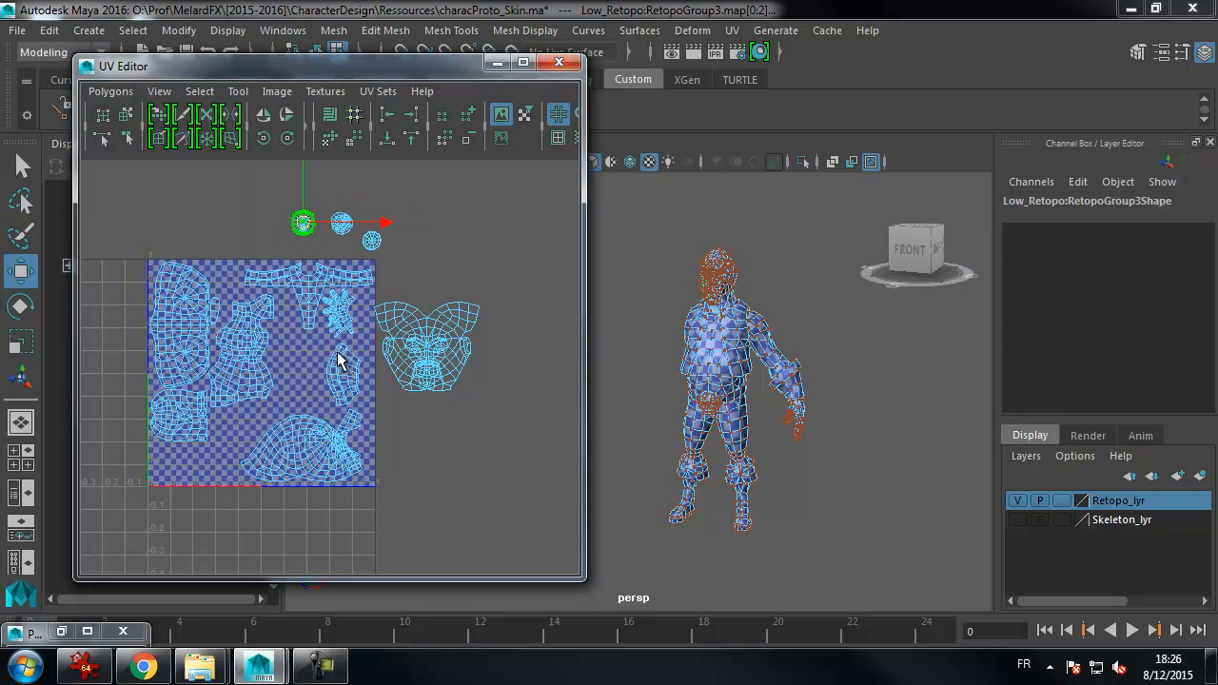
pyautogui.click(216, 311)
pyautogui.moveTo(258, 218); pyautogui.dragTo(255, 214)
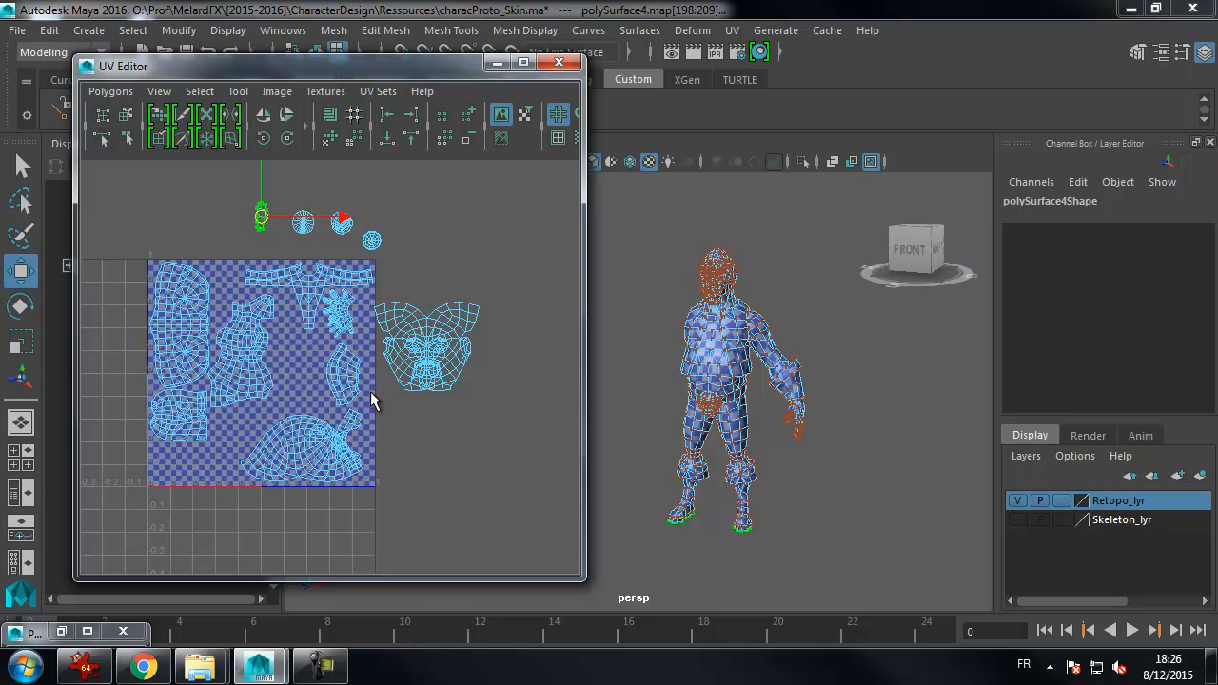
# - Park the forearm shell and the hand shell outside the UV square, beyond its right edge
pyautogui.click(342, 381)
pyautogui.middleClick(475, 445)
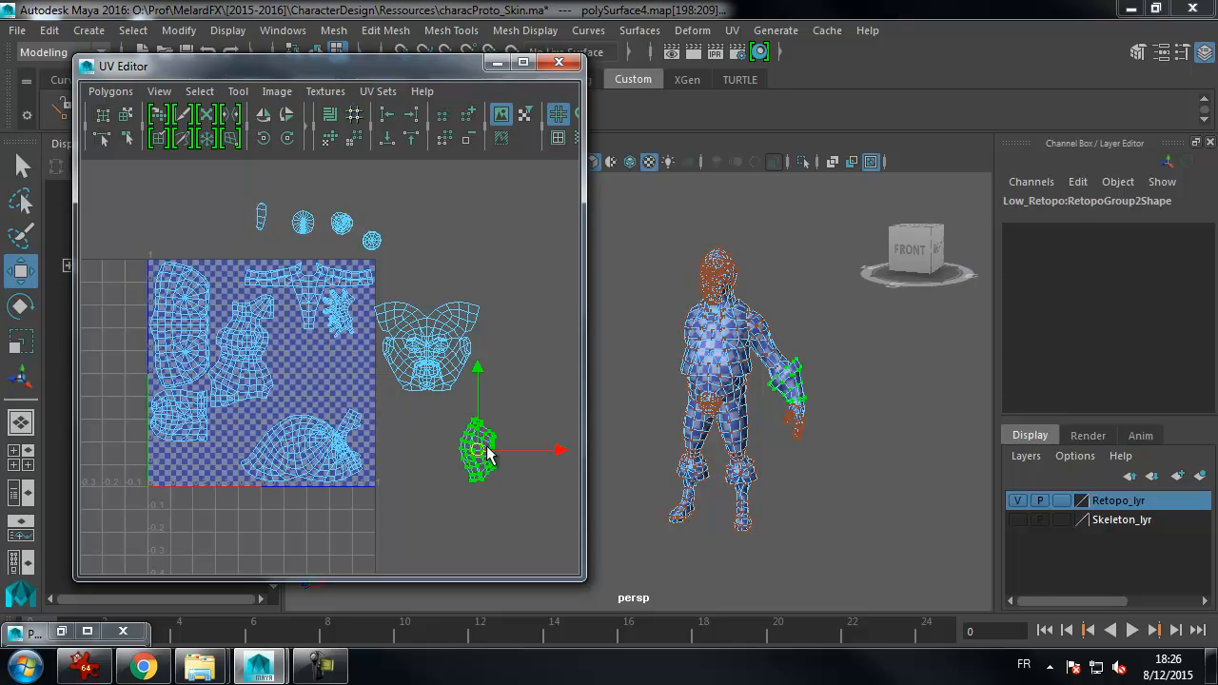
pyautogui.click(347, 317)
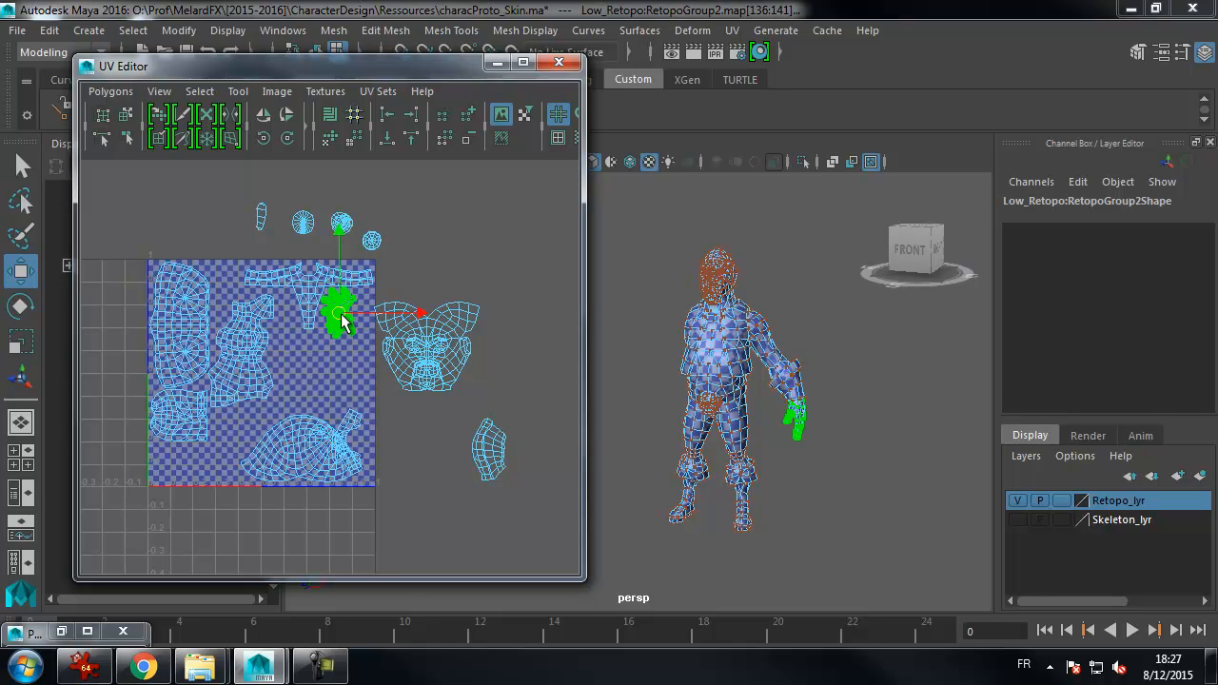
pyautogui.moveTo(511, 352)
pyautogui.mouseDown(button='middle')
pyautogui.moveTo(524, 346)
pyautogui.moveTo(521, 371)
pyautogui.mouseUp(button='middle')
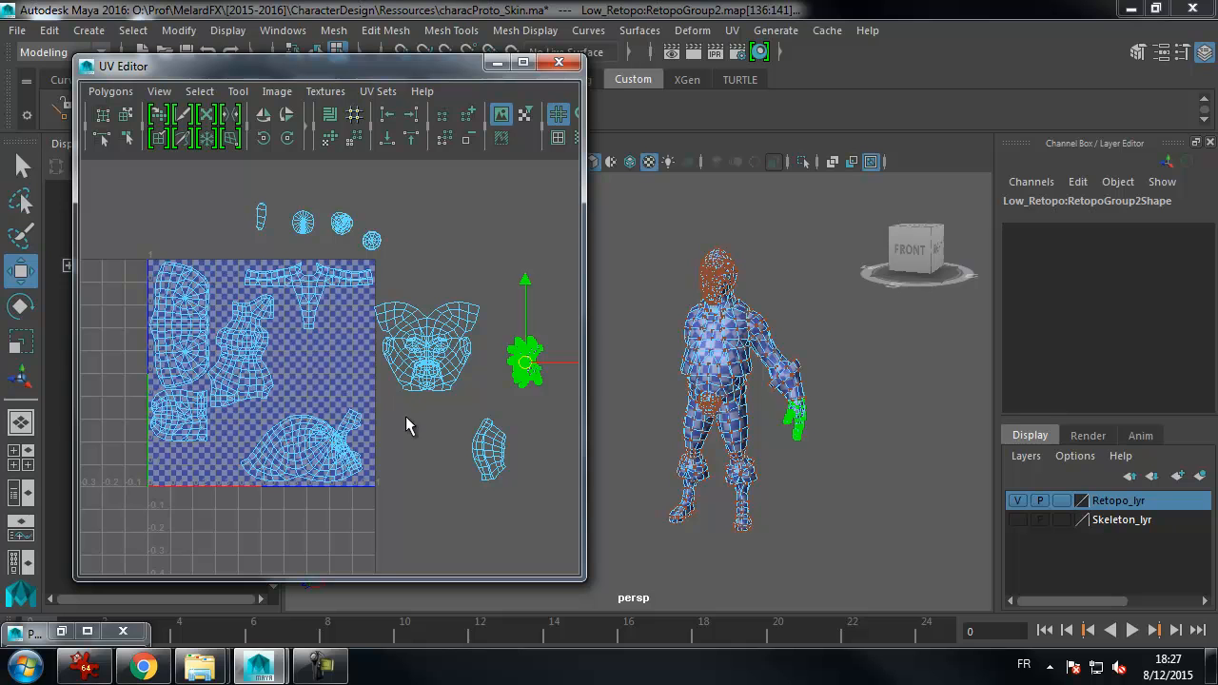
# - Place the face shell inside the UV square above the hood shell, and hide the checker image behind the UVs
pyautogui.click(455, 366)
pyautogui.moveTo(361, 365); pyautogui.dragTo(319, 370, button='middle')
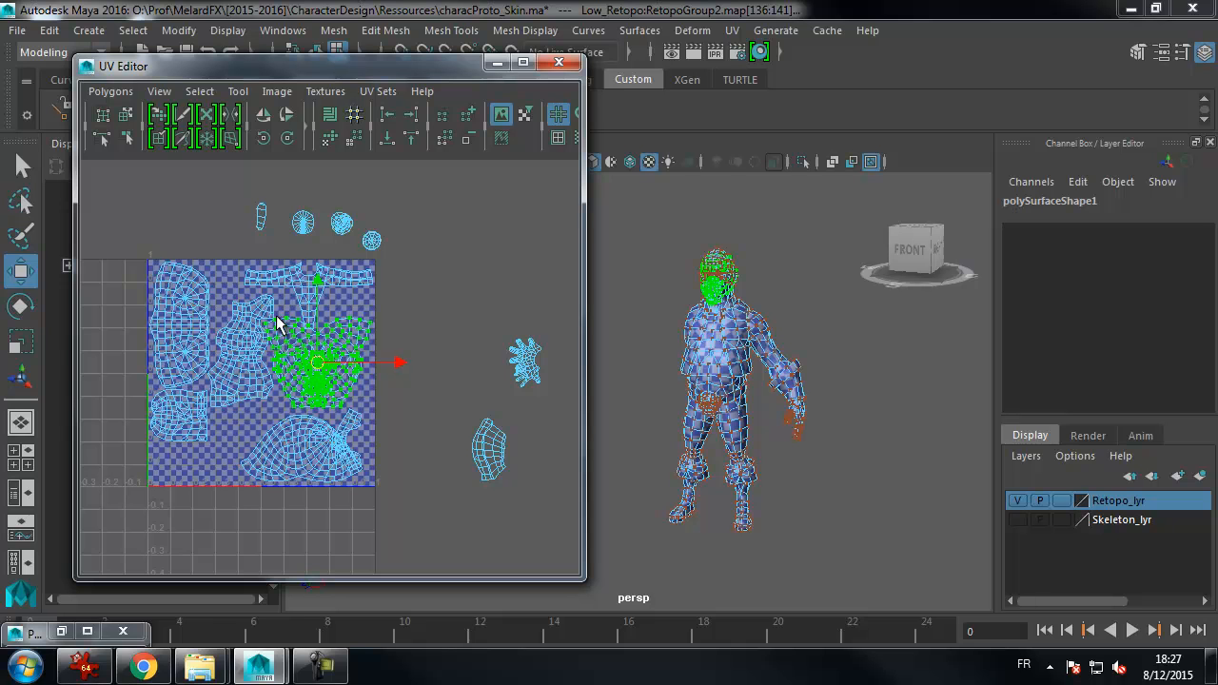
pyautogui.keyDown('alt'); pyautogui.moveTo(292, 321); pyautogui.dragTo(312, 321, button='middle'); pyautogui.keyUp('alt')
pyautogui.keyDown('alt'); pyautogui.moveTo(312, 321); pyautogui.dragTo(385, 309, button='right'); pyautogui.keyUp('alt')
pyautogui.keyDown('alt'); pyautogui.moveTo(385, 309); pyautogui.dragTo(404, 302, button='middle'); pyautogui.keyUp('alt')
pyautogui.keyDown('alt'); pyautogui.moveTo(415, 300); pyautogui.dragTo(451, 287, button='right'); pyautogui.keyUp('alt')
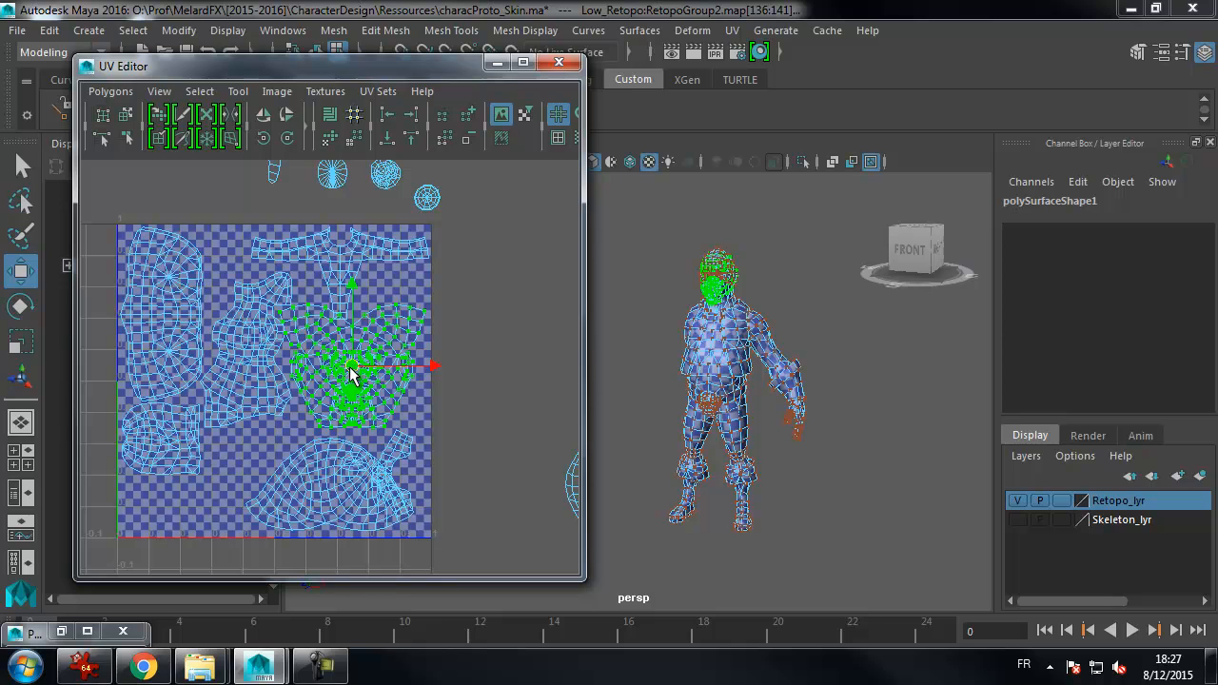
pyautogui.moveTo(349, 375); pyautogui.dragTo(342, 382, button='middle')
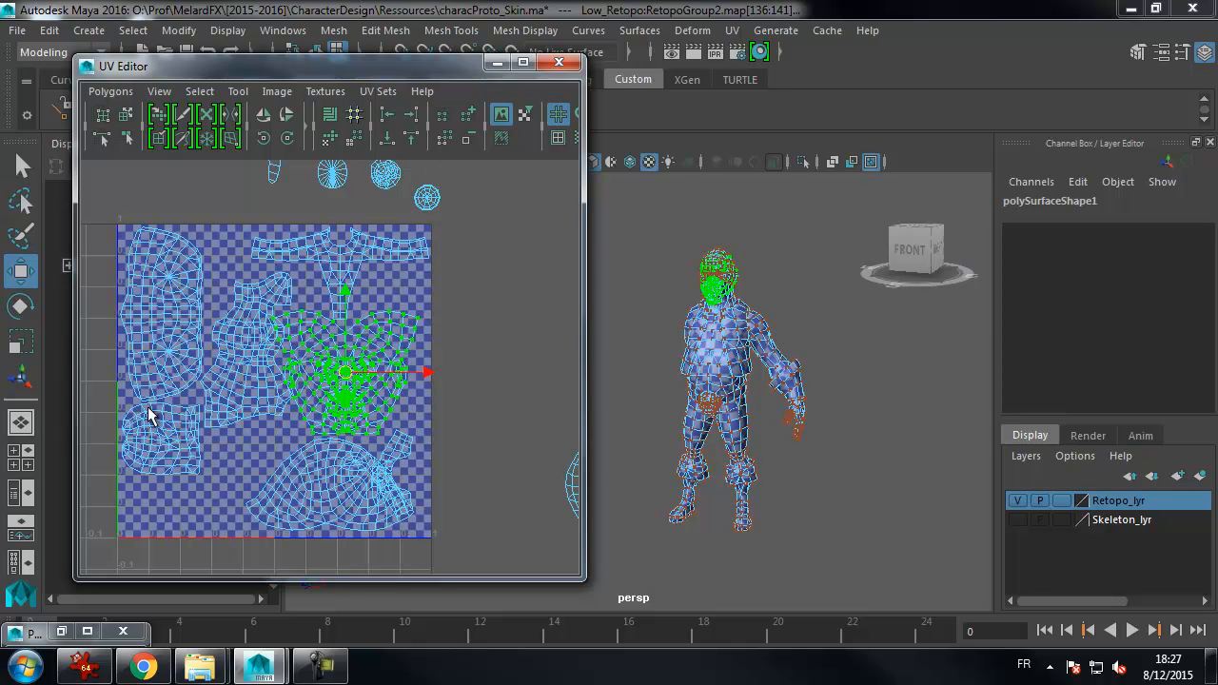
pyautogui.click(501, 115)
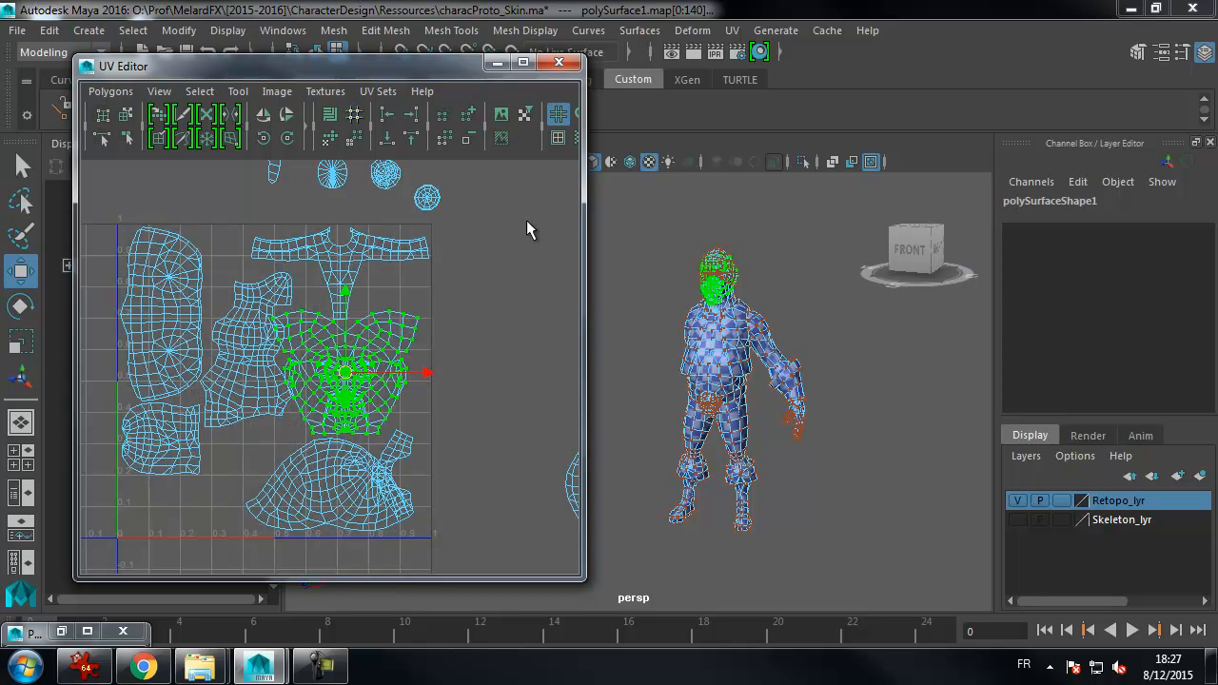
pyautogui.moveTo(344, 378); pyautogui.dragTo(351, 375, button='middle')
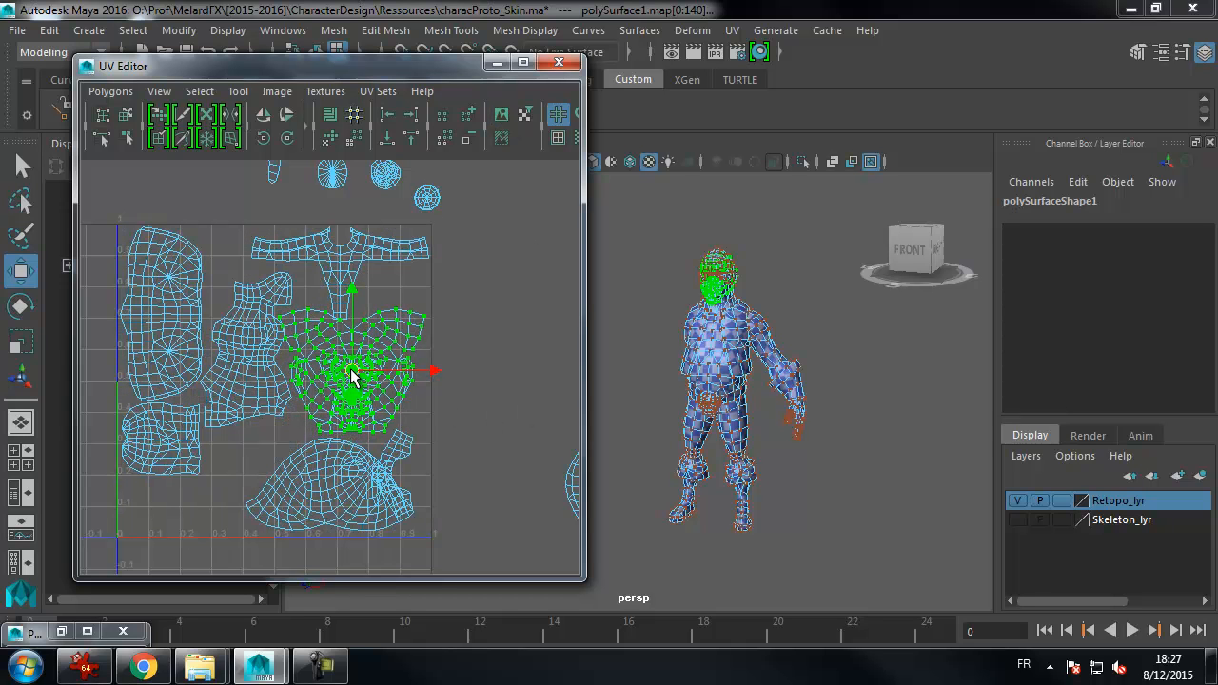
# - Move the leg shell out of the UV square and shift the face shell into the space it leaves beside the torso
pyautogui.click(263, 403)
pyautogui.moveTo(252, 357); pyautogui.dragTo(511, 317, button='middle')
pyautogui.click(366, 373)
pyautogui.moveTo(362, 372); pyautogui.dragTo(279, 385, button='middle')
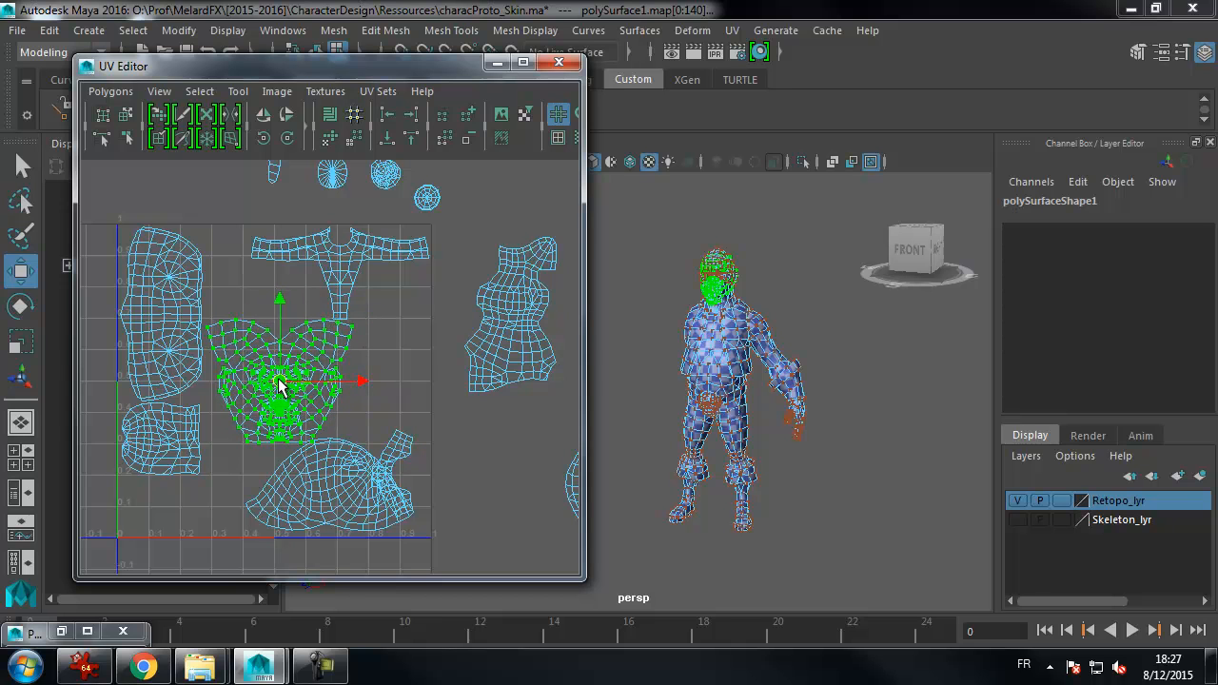
# - Move the arm shell beside the T-shaped pelvis shell, and shift both shells together inside the UV square
pyautogui.click(182, 457)
pyautogui.moveTo(163, 443); pyautogui.dragTo(402, 304, button='middle')
pyautogui.keyDown('shift'); pyautogui.click(398, 279); pyautogui.keyUp('shift')
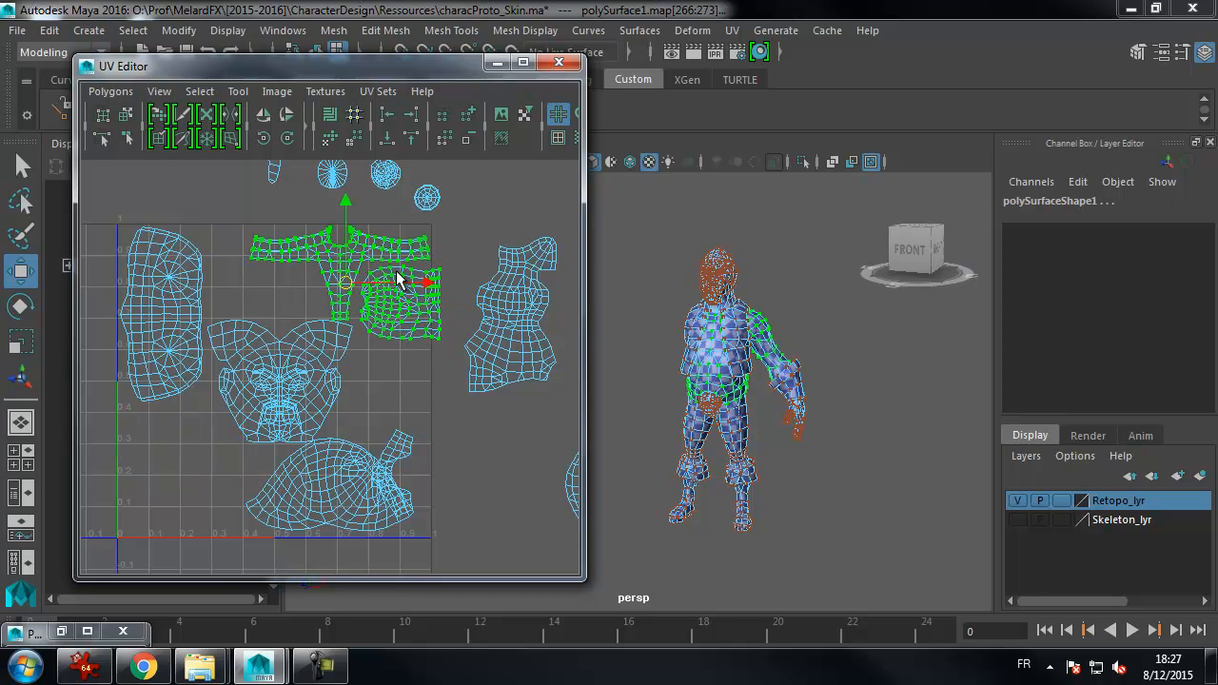
pyautogui.moveTo(335, 287); pyautogui.dragTo(329, 290, button='middle')
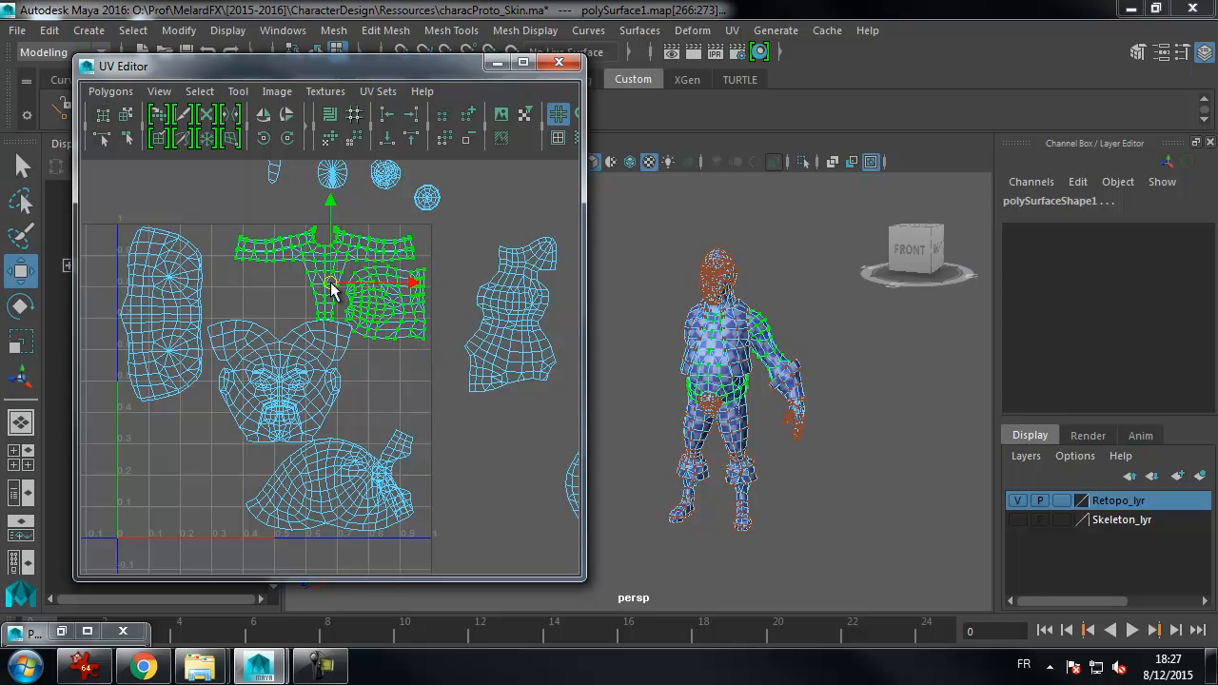
pyautogui.click(370, 362)
# - Place the face shell in the square's lower-left corner under the torso shell, and nudge the hood shell clear of it
pyautogui.click(285, 385)
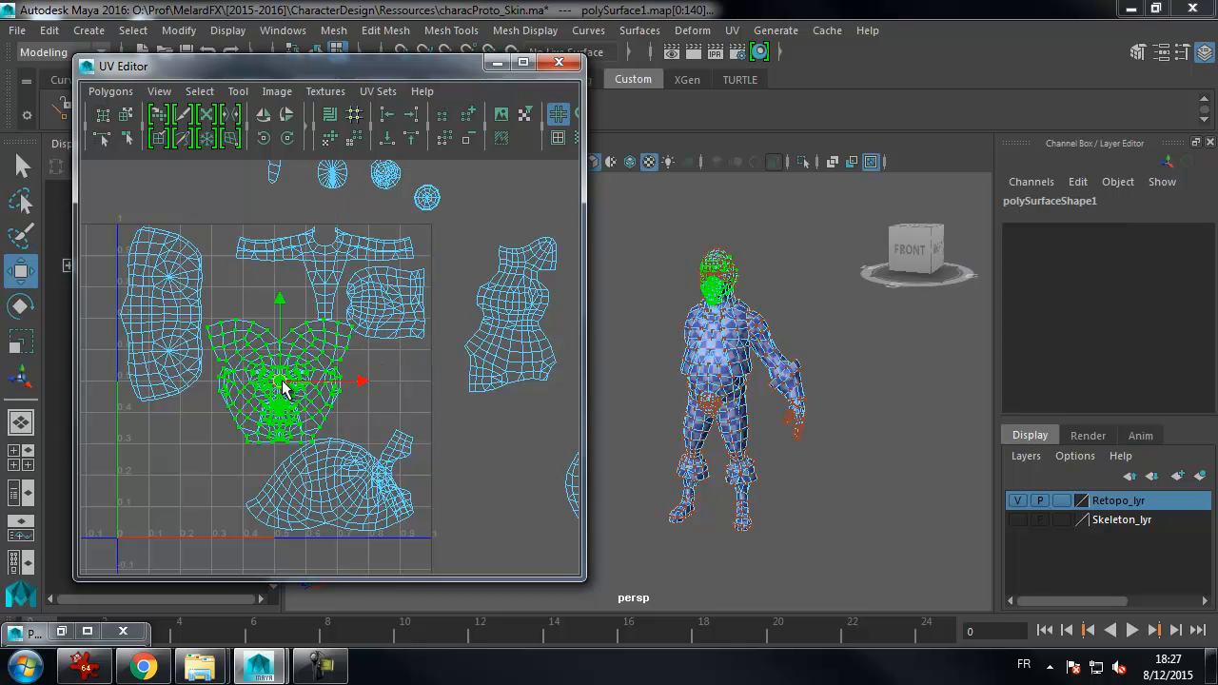
pyautogui.moveTo(276, 387); pyautogui.dragTo(197, 470, button='middle')
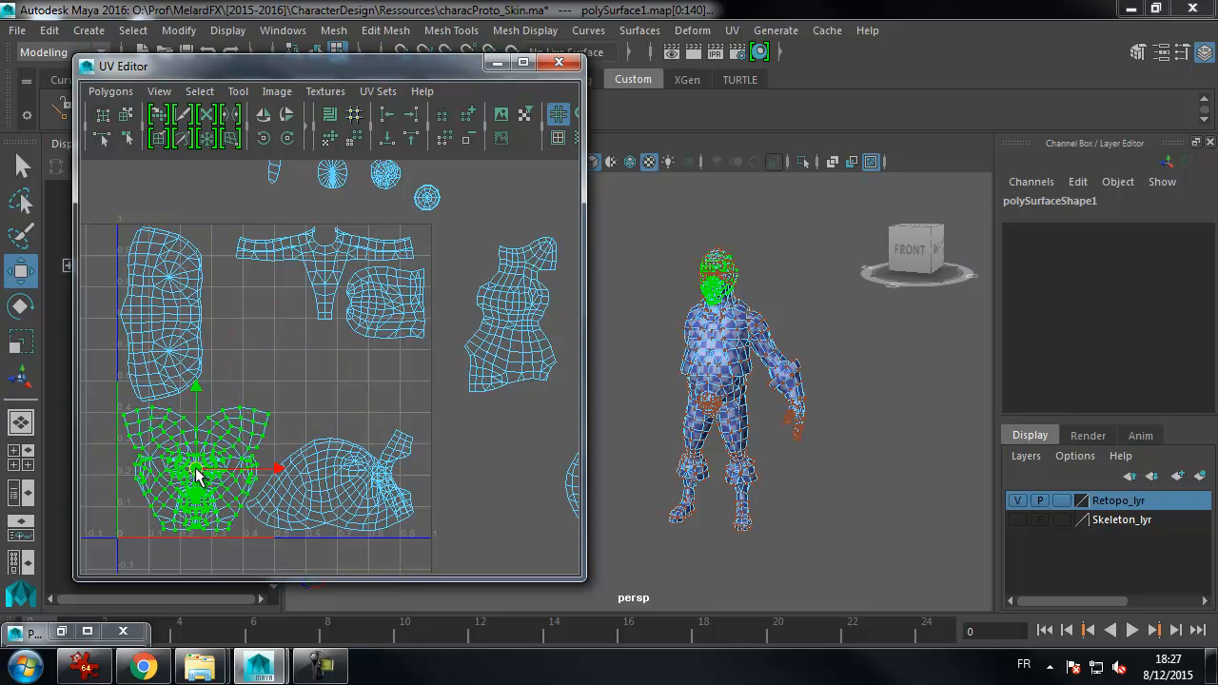
pyautogui.click(338, 466)
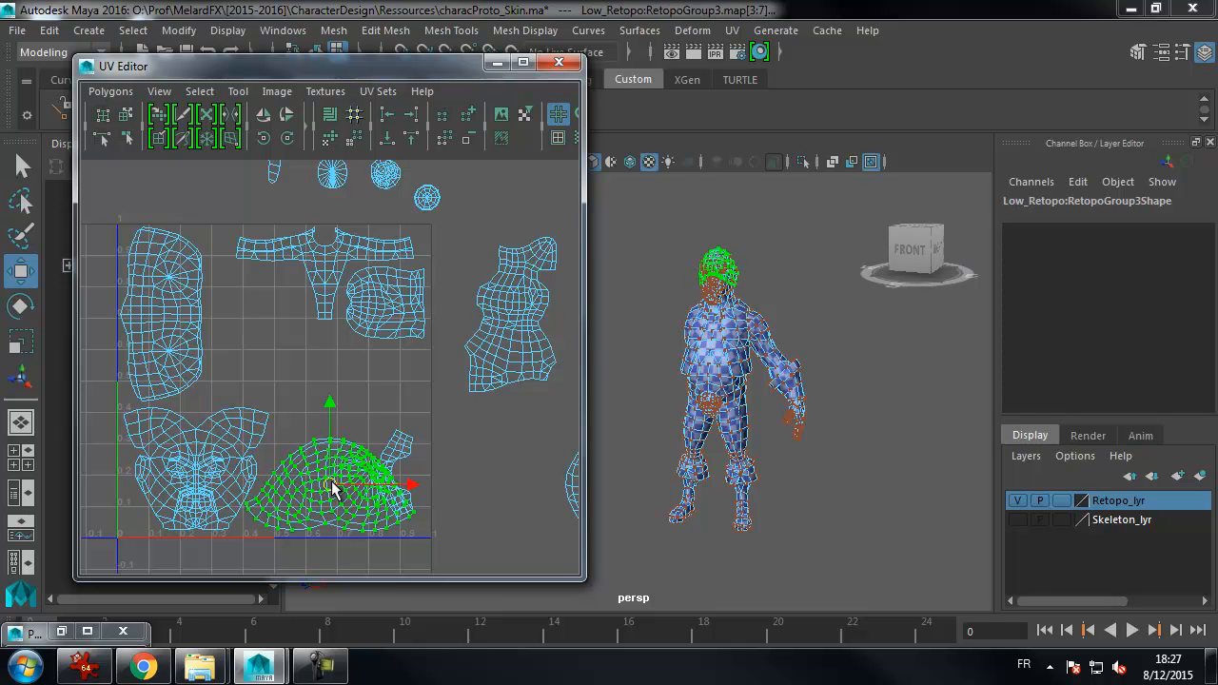
pyautogui.moveTo(332, 487)
pyautogui.mouseDown(button='middle')
pyautogui.moveTo(348, 524)
pyautogui.moveTo(335, 489)
pyautogui.mouseUp(button='middle')
# - Move the neck shell out of the UV square, and fit the leg shell, turned horizontally, between the arm and hood shells
pyautogui.click(395, 445)
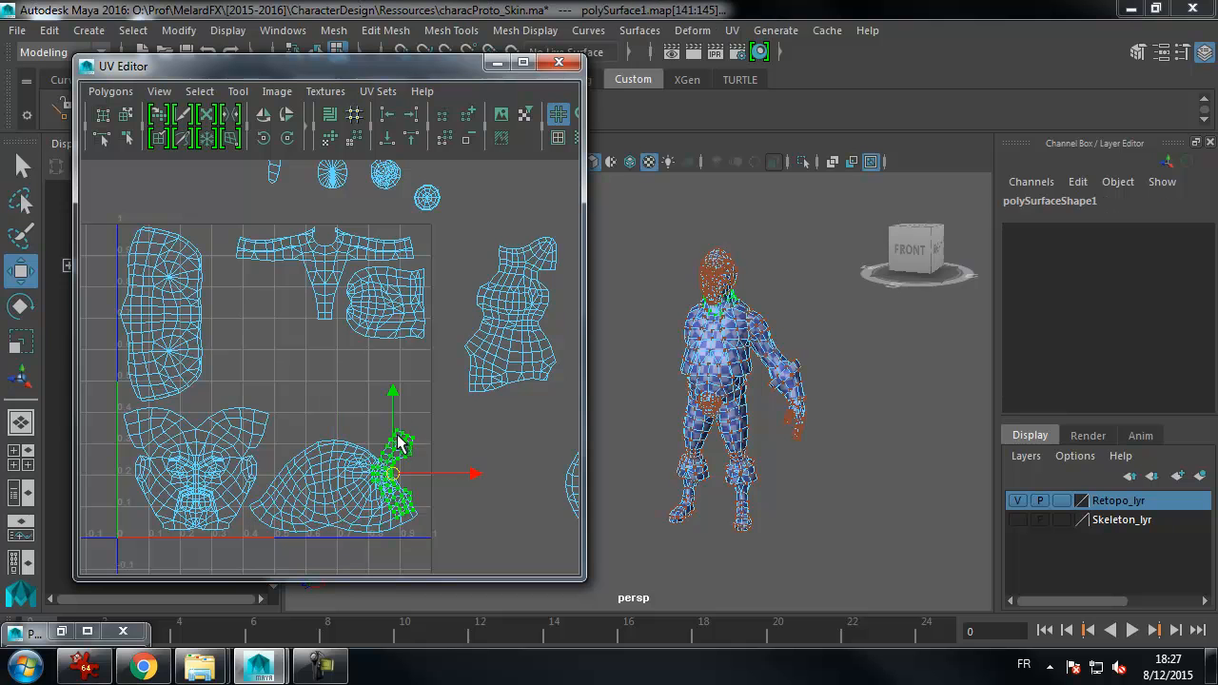
pyautogui.moveTo(399, 468); pyautogui.dragTo(486, 479, button='middle')
pyautogui.click(526, 317)
pyautogui.moveTo(514, 317); pyautogui.dragTo(343, 398, button='middle')
pyautogui.click(288, 139)
pyautogui.click(288, 139)
pyautogui.moveTo(342, 390); pyautogui.dragTo(343, 394)
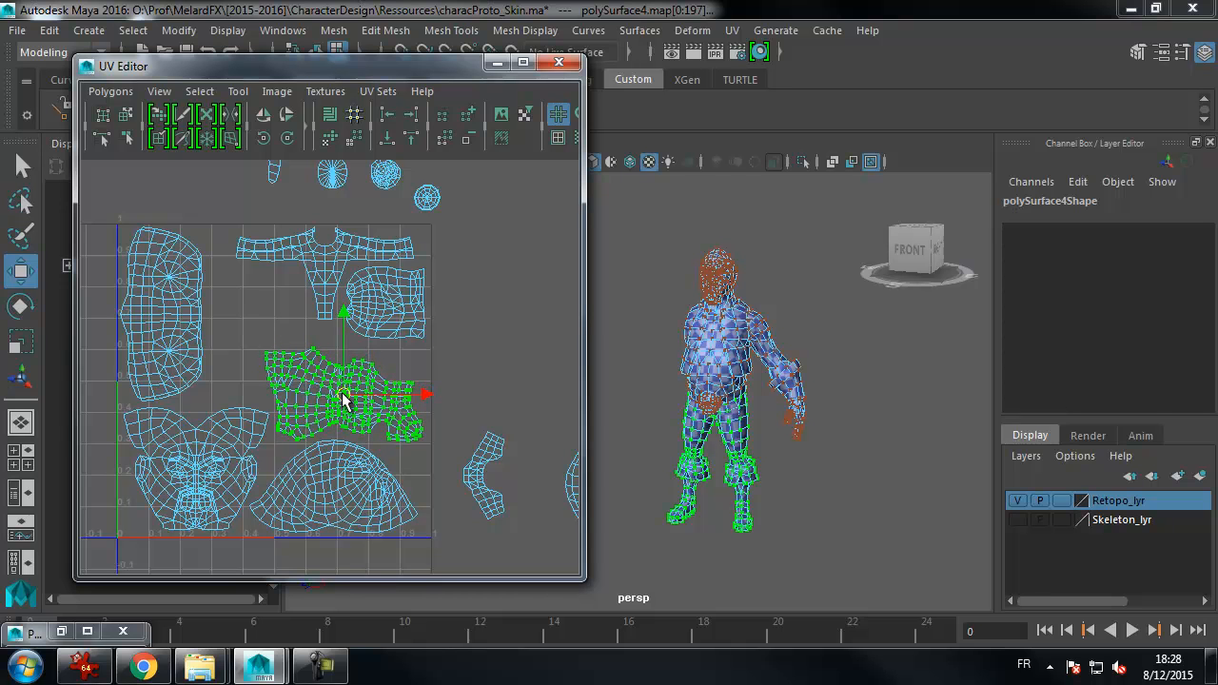
# - Move the neck shell beneath the left arm of the T-shaped pelvis shell and rotate it into a horizontal U shape
pyautogui.click(478, 480)
pyautogui.moveTo(478, 485); pyautogui.dragTo(257, 284)
pyautogui.click(276, 136)
pyautogui.click(276, 136)
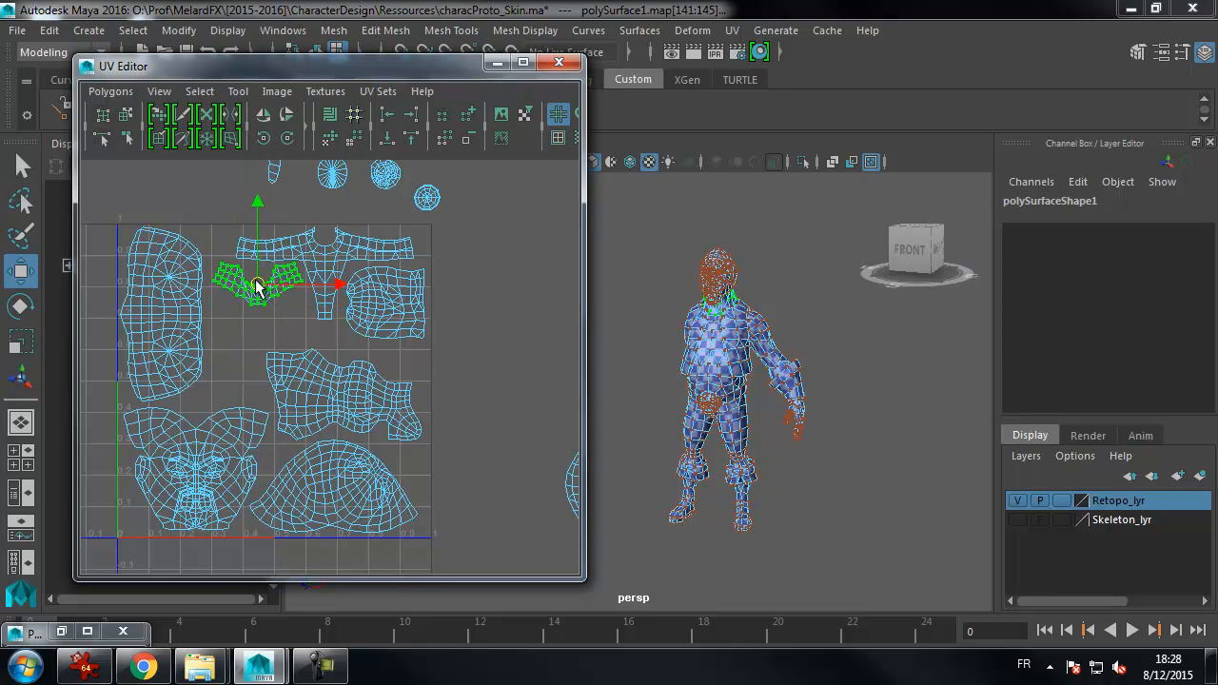
# - Bring the hand shell into the UV square, turn it sideways, and fit it between the neck and leg shells
pyautogui.keyDown('alt'); pyautogui.moveTo(474, 325); pyautogui.dragTo(472, 344, button='middle'); pyautogui.keyUp('alt')
pyautogui.keyDown('alt'); pyautogui.moveTo(472, 344); pyautogui.dragTo(360, 359, button='right'); pyautogui.keyUp('alt')
pyautogui.keyDown('alt'); pyautogui.moveTo(562, 400); pyautogui.dragTo(503, 396, button='middle'); pyautogui.keyUp('alt')
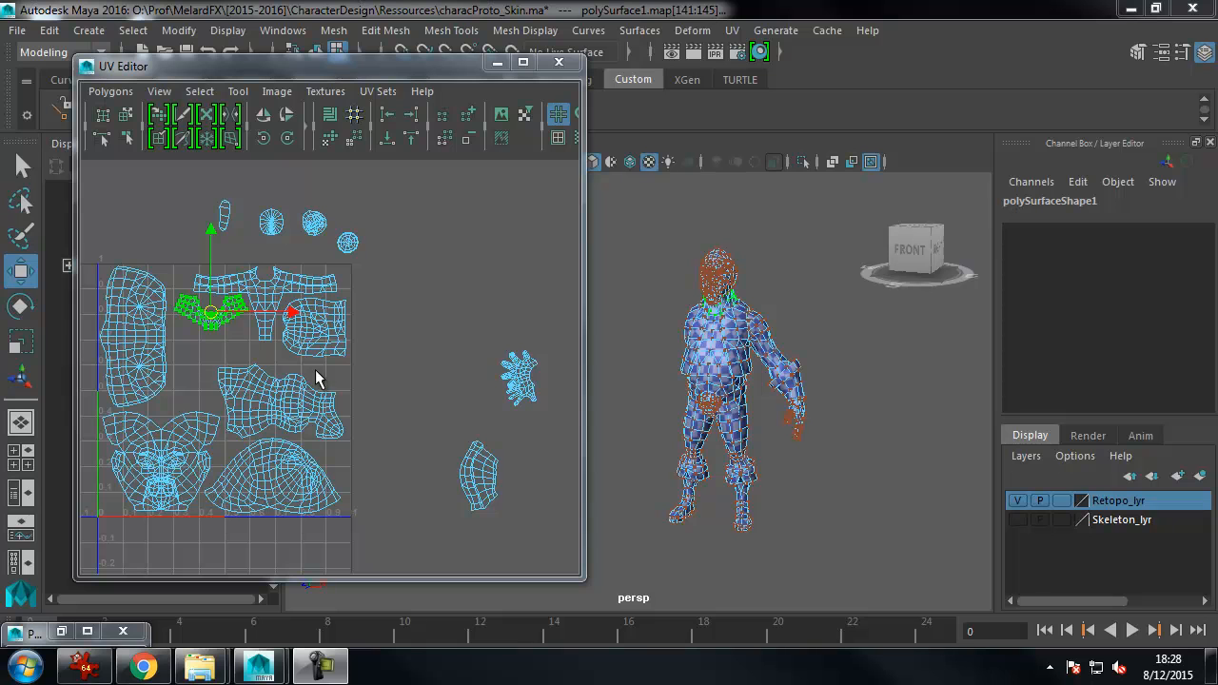
pyautogui.moveTo(484, 354); pyautogui.dragTo(217, 338)
pyautogui.click(284, 138)
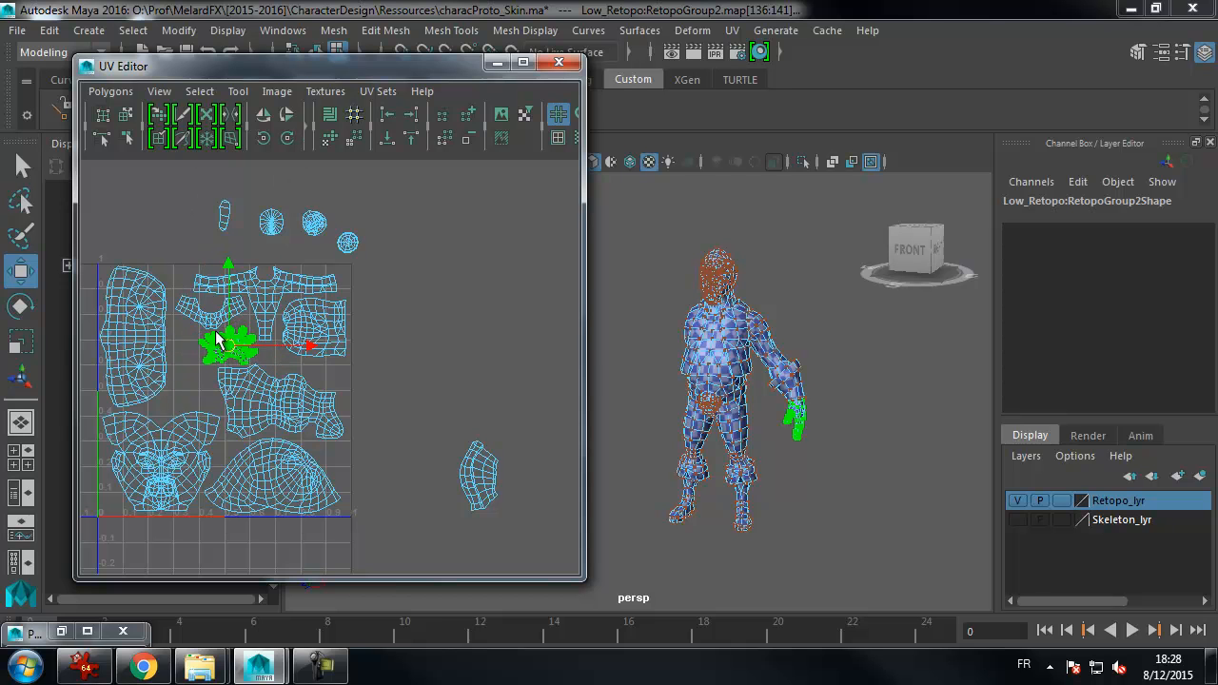
pyautogui.keyDown('alt'); pyautogui.moveTo(223, 259); pyautogui.dragTo(241, 268, button='middle'); pyautogui.keyUp('alt')
pyautogui.keyDown('alt'); pyautogui.moveTo(242, 268); pyautogui.dragTo(341, 316, button='right'); pyautogui.keyUp('alt')
pyautogui.keyDown('alt'); pyautogui.moveTo(224, 305); pyautogui.dragTo(374, 331, button='middle'); pyautogui.keyUp('alt')
pyautogui.keyDown('alt'); pyautogui.moveTo(374, 330); pyautogui.dragTo(425, 332, button='right'); pyautogui.keyUp('alt')
pyautogui.moveTo(295, 378); pyautogui.dragTo(305, 364)
# - Rotate the hand shell in place until its fingers point upward
pyautogui.keyDown('alt'); pyautogui.moveTo(167, 426); pyautogui.dragTo(209, 399, button='middle'); pyautogui.keyUp('alt')
pyautogui.keyDown('alt'); pyautogui.moveTo(209, 398); pyautogui.dragTo(176, 398, button='right'); pyautogui.keyUp('alt')
pyautogui.click(290, 138)
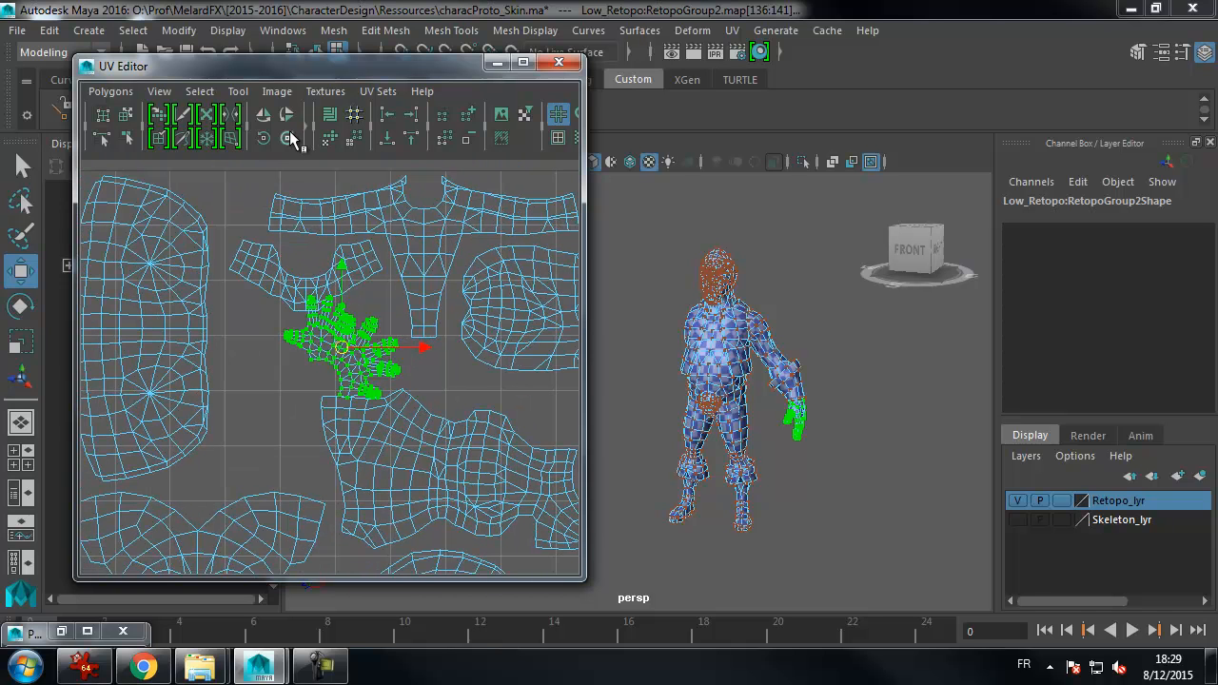
pyautogui.click(289, 135)
pyautogui.click(266, 141)
pyautogui.click(266, 141)
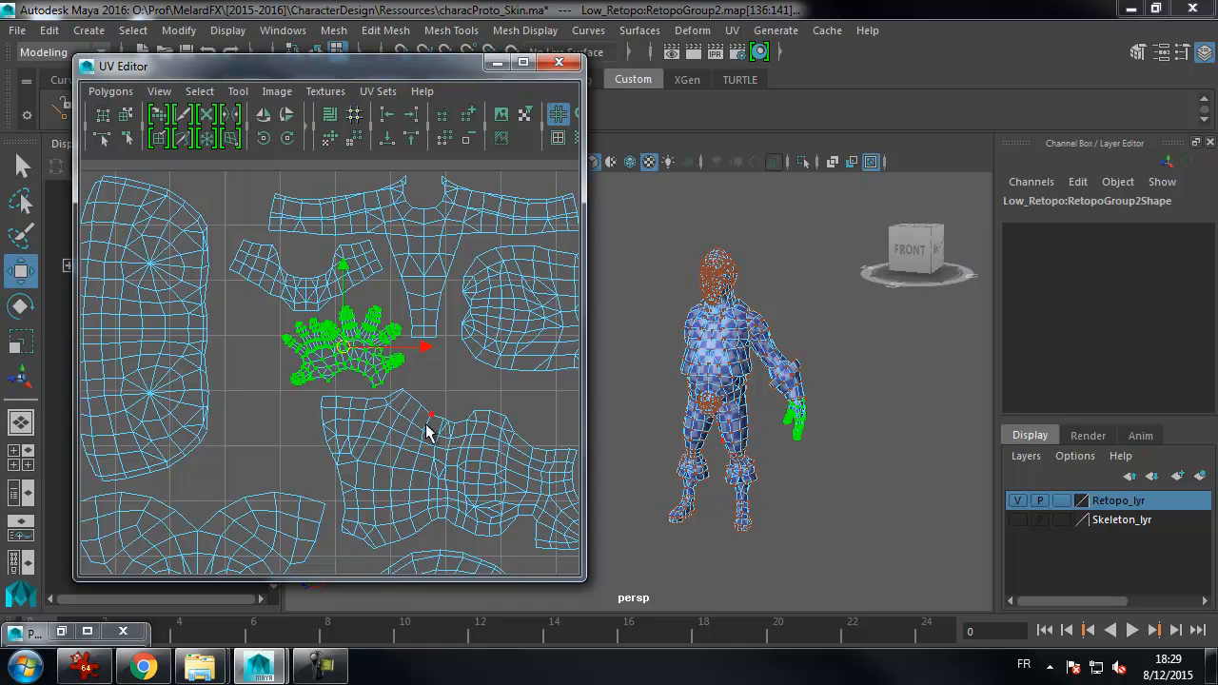
# - Move the forearm shell into the UV square, upright in the gap between the torso and leg shells
pyautogui.keyDown('alt'); pyautogui.moveTo(374, 449); pyautogui.dragTo(402, 398, button='middle'); pyautogui.keyUp('alt')
pyautogui.keyDown('alt'); pyautogui.moveTo(402, 397); pyautogui.dragTo(90, 435, button='right'); pyautogui.keyUp('alt')
pyautogui.keyDown('alt'); pyautogui.moveTo(483, 346); pyautogui.dragTo(318, 357, button='middle'); pyautogui.keyUp('alt')
pyautogui.moveTo(447, 451); pyautogui.dragTo(523, 548)
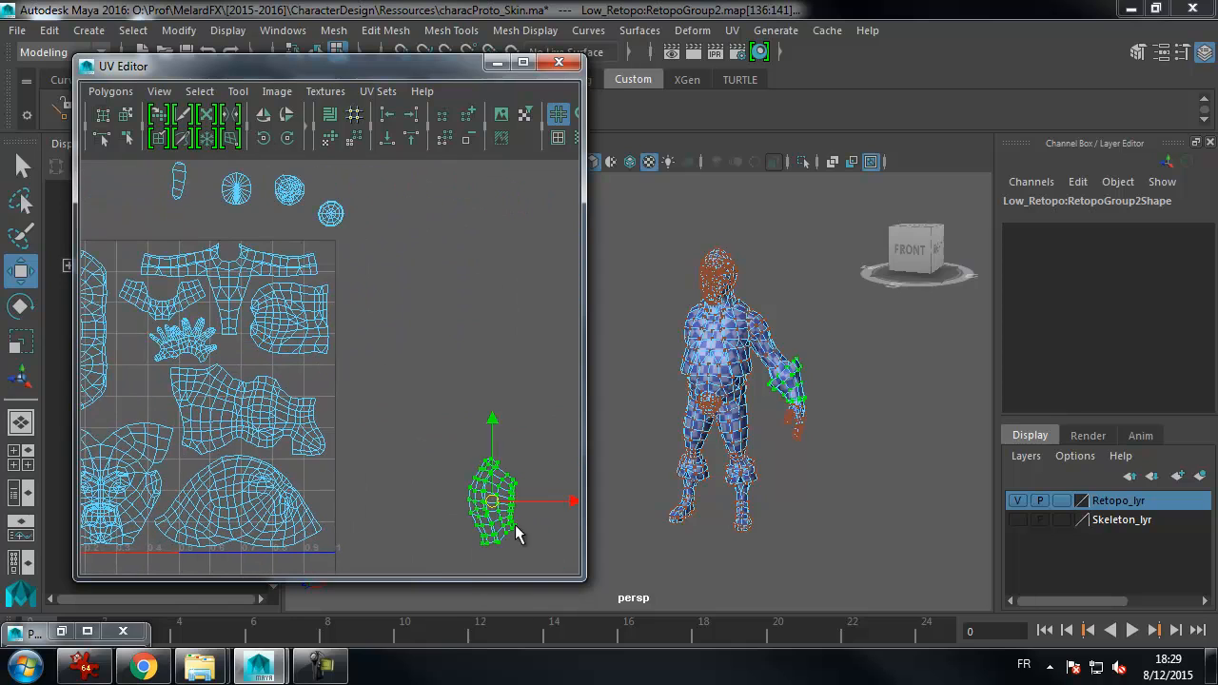
pyautogui.moveTo(494, 504); pyautogui.dragTo(133, 372)
pyautogui.keyDown('alt'); pyautogui.moveTo(144, 364); pyautogui.dragTo(501, 309, button='right'); pyautogui.keyUp('alt')
pyautogui.keyDown('alt'); pyautogui.moveTo(501, 310); pyautogui.dragTo(500, 349, button='middle'); pyautogui.keyUp('alt')
pyautogui.moveTo(313, 358); pyautogui.dragTo(329, 372)
pyautogui.keyDown('alt'); pyautogui.moveTo(514, 348); pyautogui.dragTo(294, 333, button='middle'); pyautogui.keyUp('alt')
pyautogui.keyDown('alt'); pyautogui.moveTo(294, 333); pyautogui.dragTo(204, 337, button='right'); pyautogui.keyUp('alt')
pyautogui.keyDown('alt'); pyautogui.moveTo(204, 337); pyautogui.dragTo(295, 309, button='middle'); pyautogui.keyUp('alt')
pyautogui.keyDown('alt'); pyautogui.moveTo(274, 220); pyautogui.dragTo(312, 286, button='middle'); pyautogui.keyUp('alt')
pyautogui.keyDown('alt'); pyautogui.moveTo(312, 285); pyautogui.dragTo(290, 361, button='right'); pyautogui.keyUp('alt')
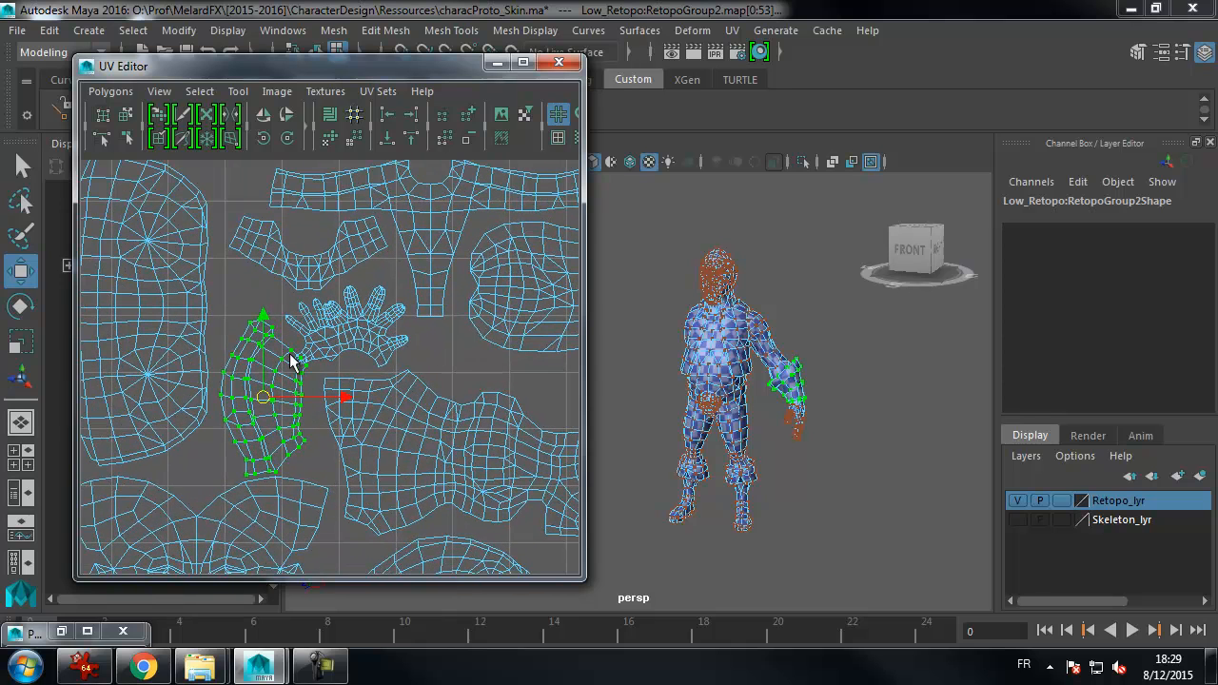
# - Try other rotations and positions for the forearm shell with the hand shell moved aside
pyautogui.click(354, 344)
pyautogui.moveTo(347, 333); pyautogui.dragTo(531, 355)
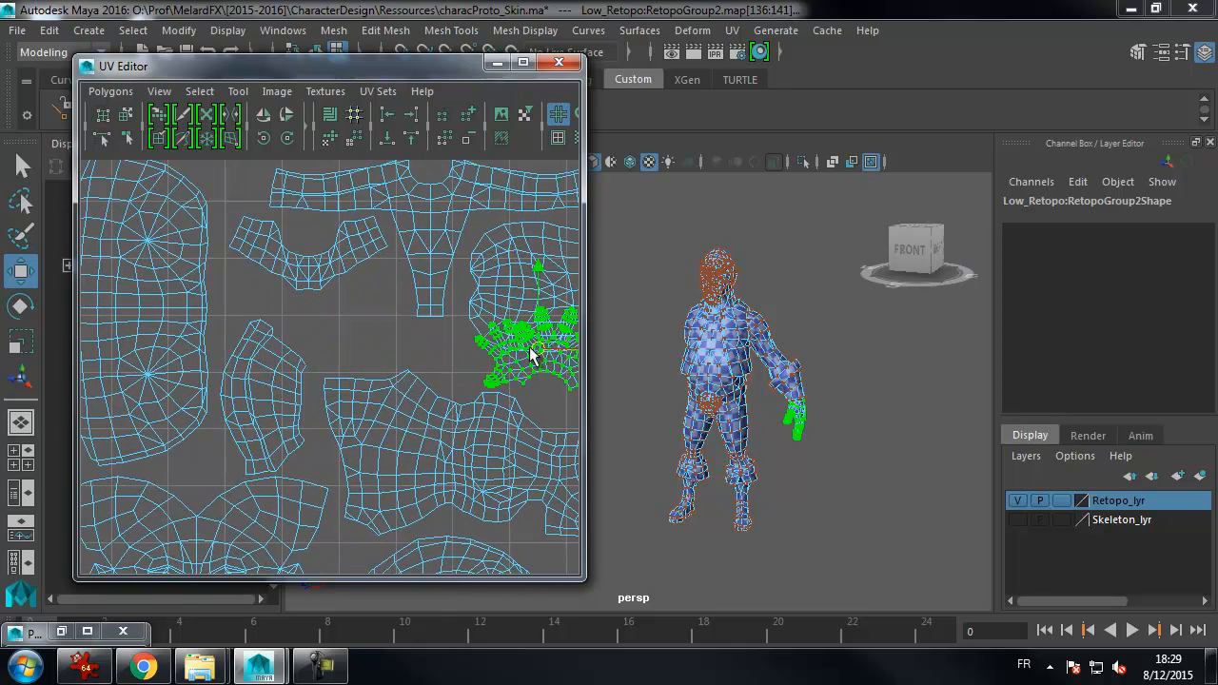
pyautogui.click(276, 390)
pyautogui.click(286, 138)
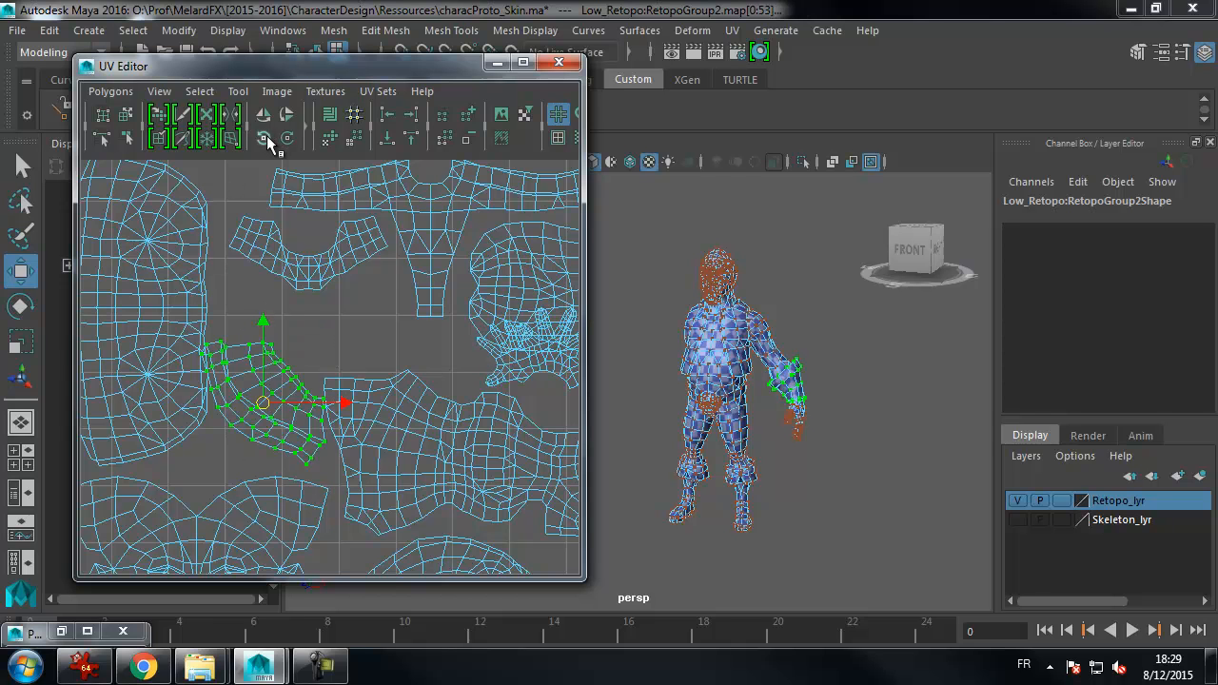
pyautogui.moveTo(259, 393); pyautogui.dragTo(314, 339)
pyautogui.click(286, 140)
pyautogui.click(287, 139)
pyautogui.moveTo(319, 343); pyautogui.dragTo(270, 386)
pyautogui.click(263, 140)
pyautogui.click(263, 140)
pyautogui.keyDown('alt'); pyautogui.moveTo(320, 289); pyautogui.dragTo(215, 329, button='middle'); pyautogui.keyUp('alt')
pyautogui.keyDown('alt'); pyautogui.moveTo(525, 372); pyautogui.dragTo(522, 354, button='middle'); pyautogui.keyUp('alt')
# - Move the hand shell into the gap below the neck shell and rotate it so the fingers point downward
pyautogui.click(446, 392)
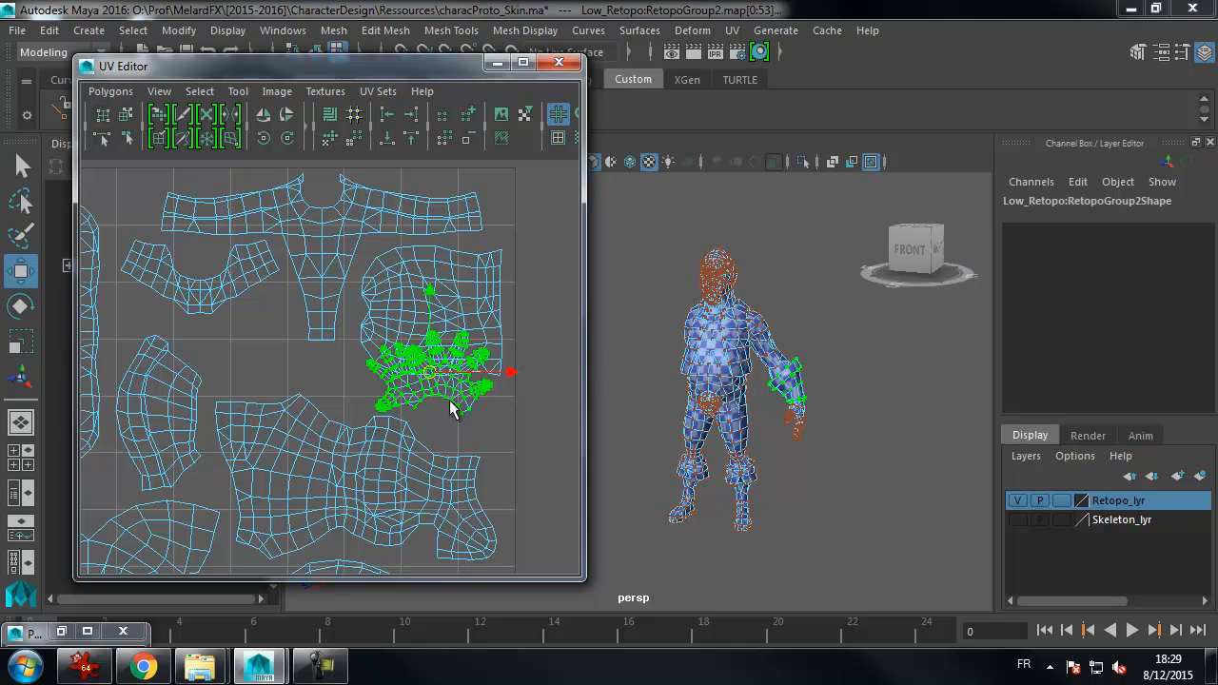
pyautogui.moveTo(428, 378); pyautogui.dragTo(253, 351)
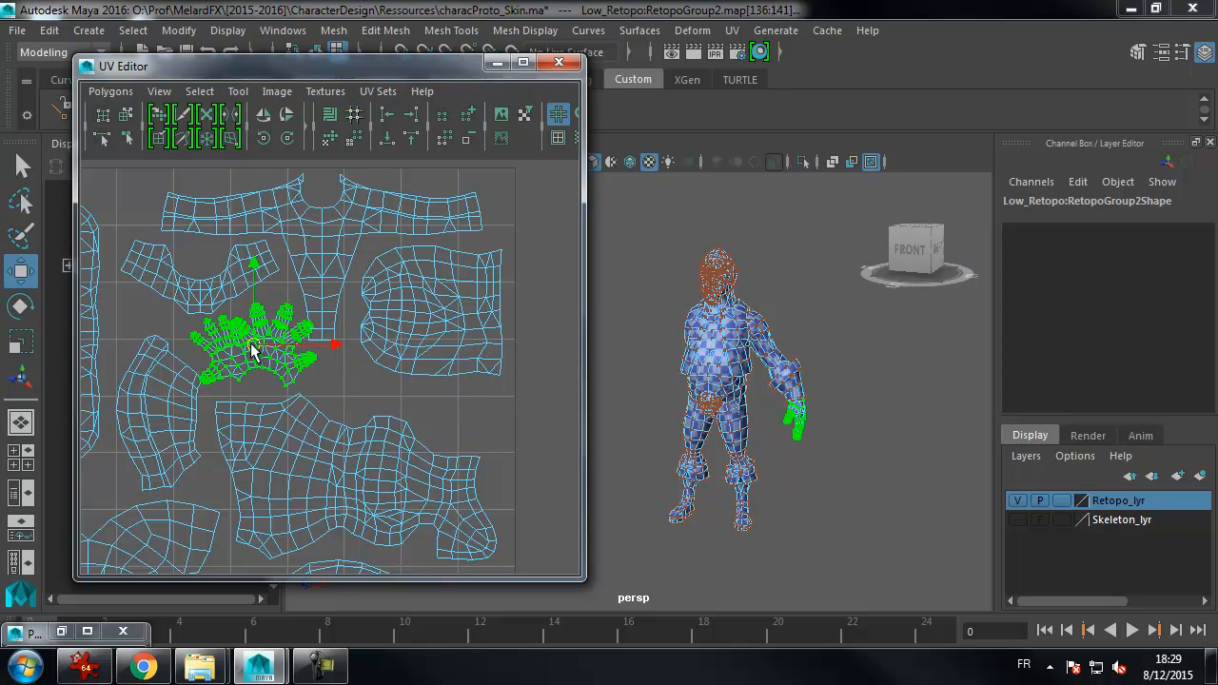
pyautogui.click(21, 306)
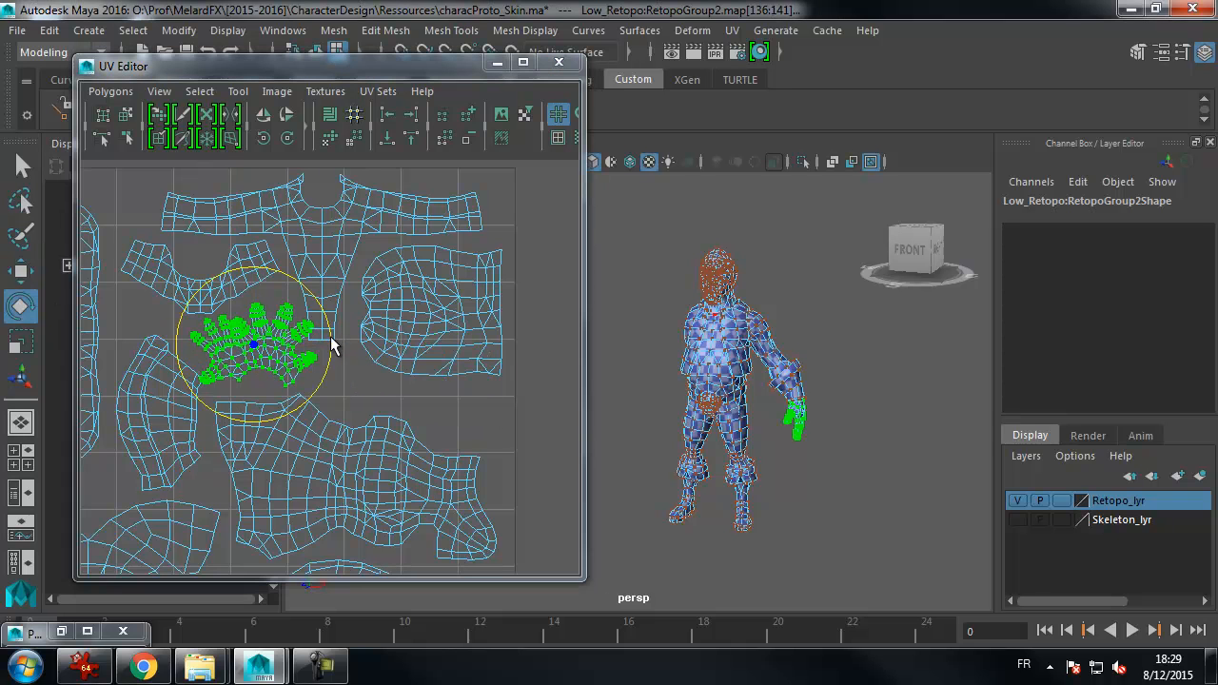
pyautogui.moveTo(321, 291); pyautogui.dragTo(95, 173)
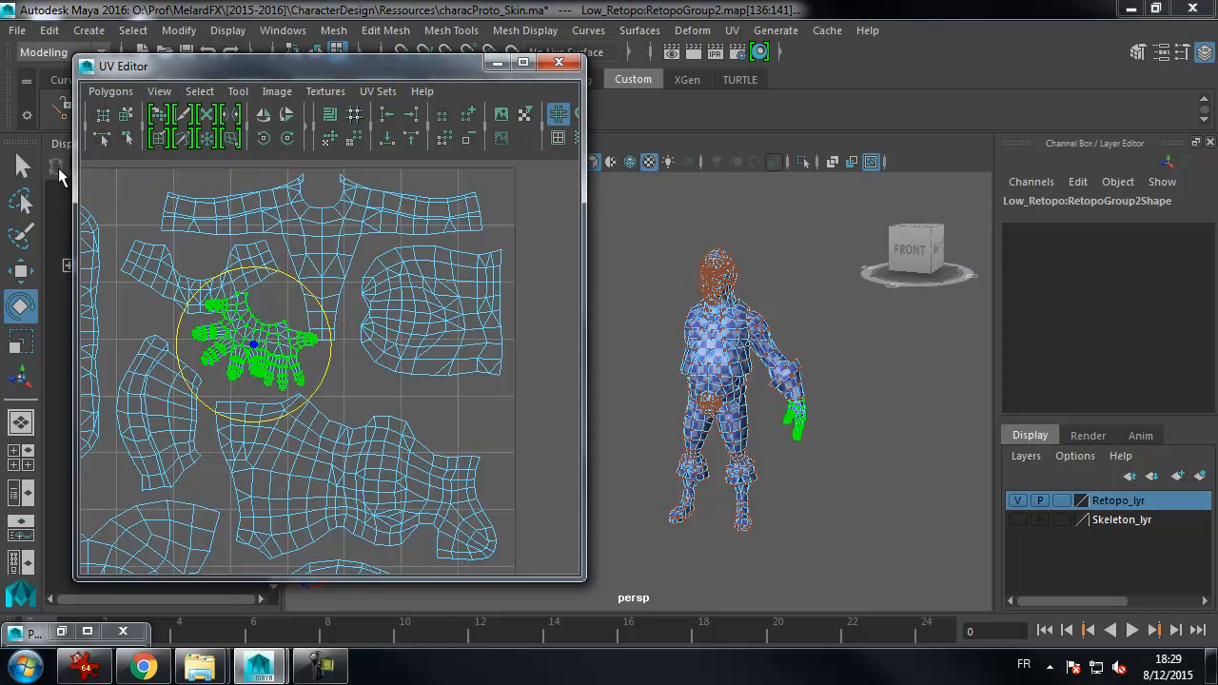
pyautogui.click(21, 271)
pyautogui.moveTo(332, 343); pyautogui.dragTo(325, 341)
# - Nudge the upper-arm and pelvis shells slightly toward the right edge of the UV square
pyautogui.keyDown('alt'); pyautogui.moveTo(447, 183); pyautogui.dragTo(362, 204, button='middle'); pyautogui.keyUp('alt')
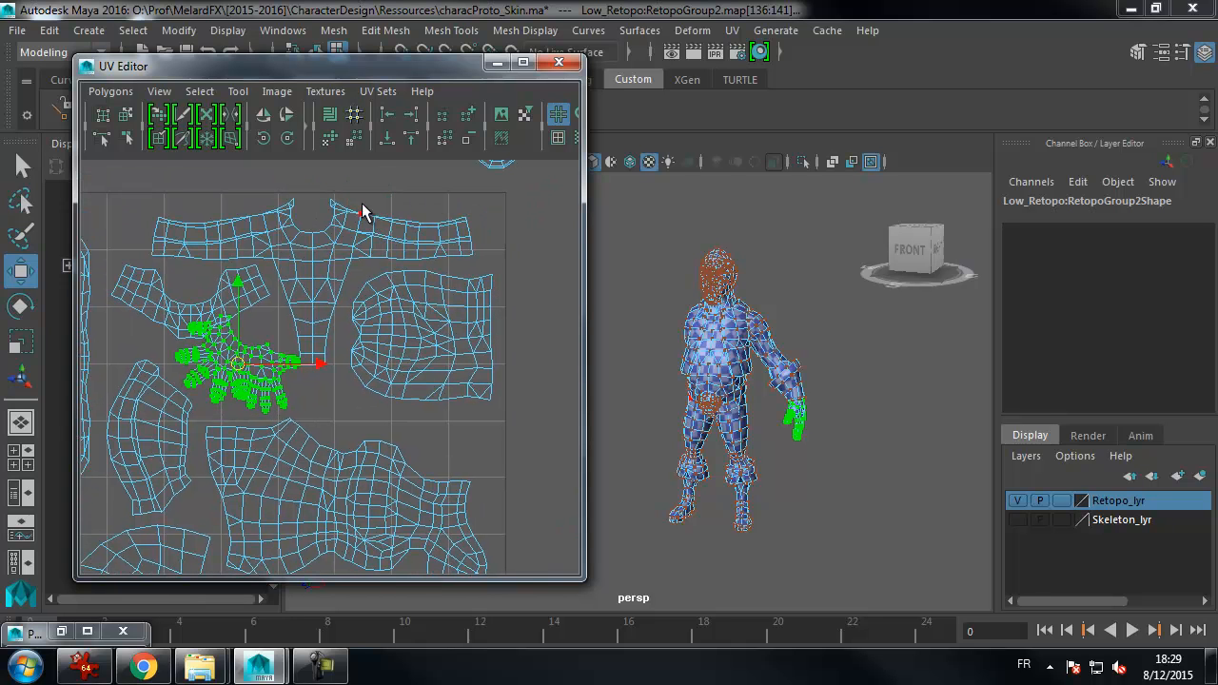
pyautogui.moveTo(427, 299); pyautogui.dragTo(427, 301)
pyautogui.moveTo(324, 300); pyautogui.dragTo(331, 302)
pyautogui.keyDown('alt'); pyautogui.moveTo(195, 301); pyautogui.dragTo(286, 294, button='middle'); pyautogui.keyUp('alt')
pyautogui.moveTo(263, 271); pyautogui.dragTo(243, 295)
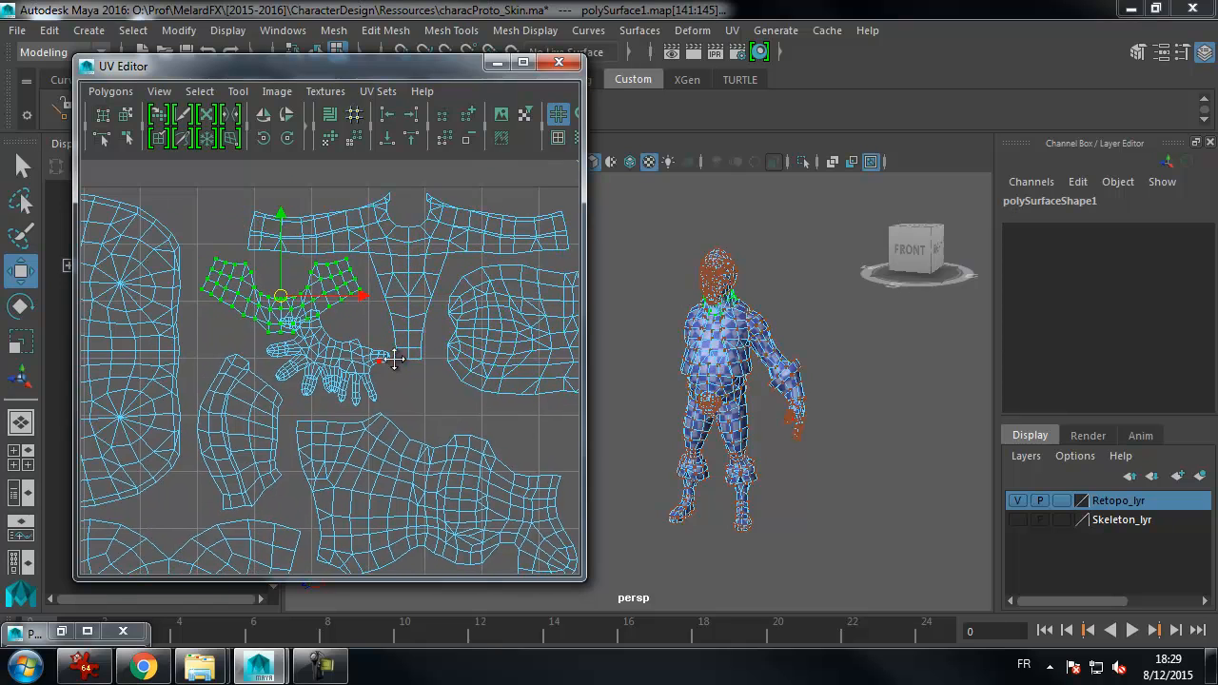
# - Nudge the scalp shell slightly downward, closer to the bottom edge of the UV square
pyautogui.keyDown('alt'); pyautogui.moveTo(394, 358); pyautogui.dragTo(310, 238, button='middle'); pyautogui.keyUp('alt')
pyautogui.keyDown('alt'); pyautogui.moveTo(310, 239); pyautogui.dragTo(283, 270, button='right'); pyautogui.keyUp('alt')
pyautogui.keyDown('alt'); pyautogui.moveTo(283, 269); pyautogui.dragTo(222, 185, button='middle'); pyautogui.keyUp('alt')
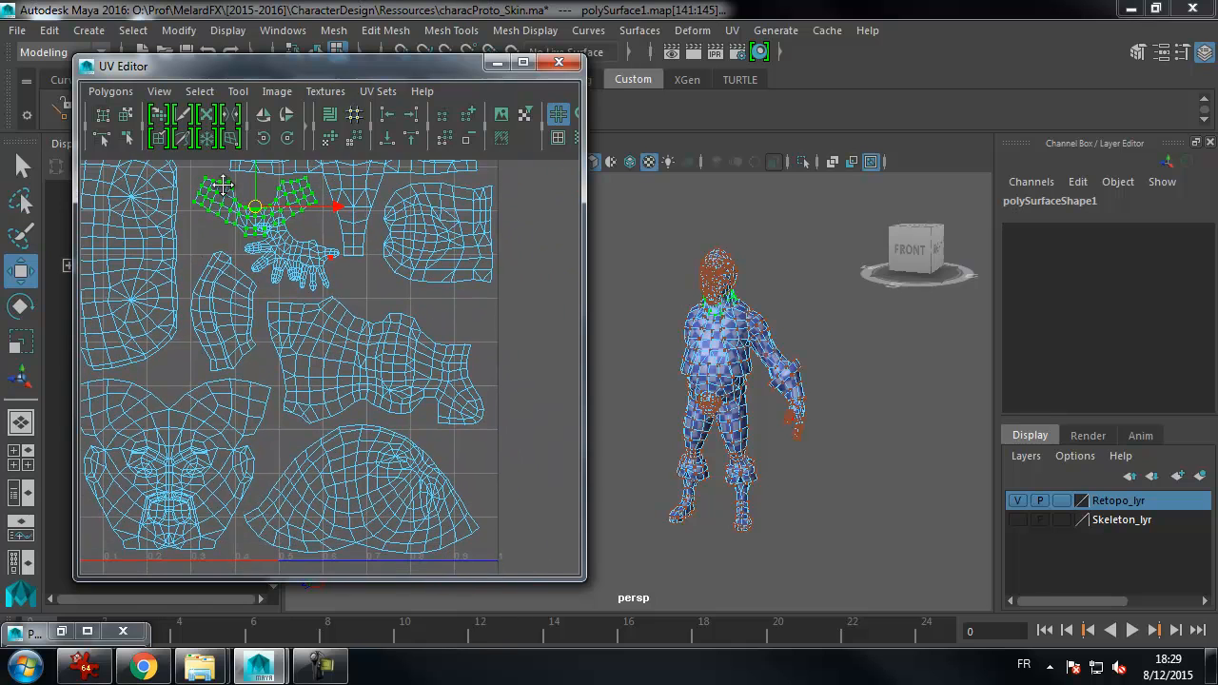
pyautogui.keyDown('alt'); pyautogui.moveTo(339, 400); pyautogui.dragTo(349, 367, button='middle'); pyautogui.keyUp('alt')
pyautogui.moveTo(407, 403); pyautogui.dragTo(386, 423)
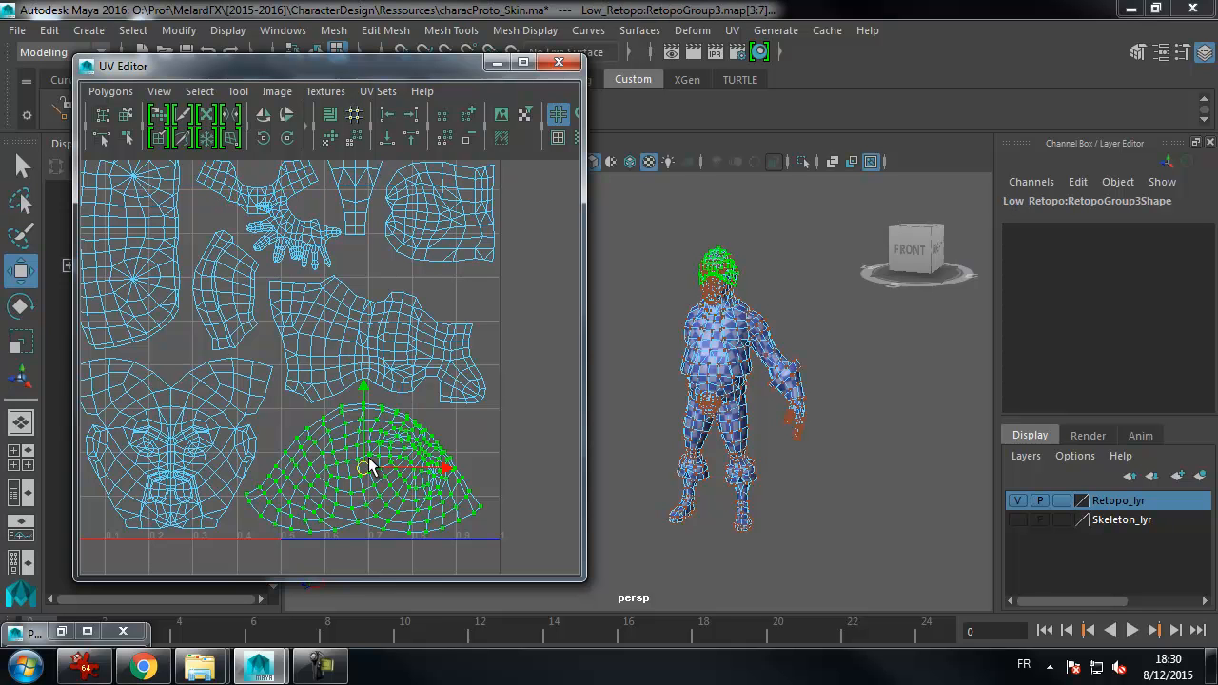
pyautogui.moveTo(362, 467); pyautogui.dragTo(360, 470)
# - Nudge the face shell toward the left edge of the UV square and lower the leg shell slightly
pyautogui.keyDown('alt'); pyautogui.moveTo(176, 450); pyautogui.dragTo(249, 443, button='middle'); pyautogui.keyUp('alt')
pyautogui.moveTo(153, 429); pyautogui.dragTo(243, 443)
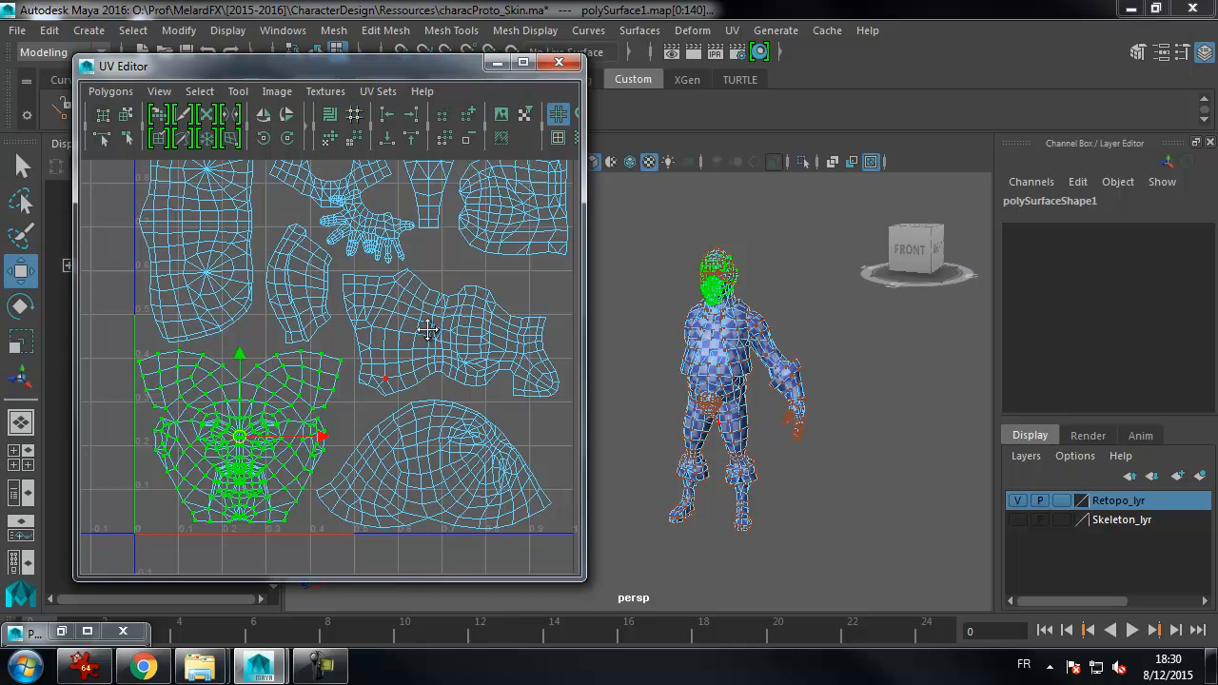
pyautogui.keyDown('alt'); pyautogui.moveTo(427, 331); pyautogui.dragTo(332, 347, button='middle'); pyautogui.keyUp('alt')
pyautogui.click(340, 341)
pyautogui.moveTo(354, 351); pyautogui.dragTo(349, 359)
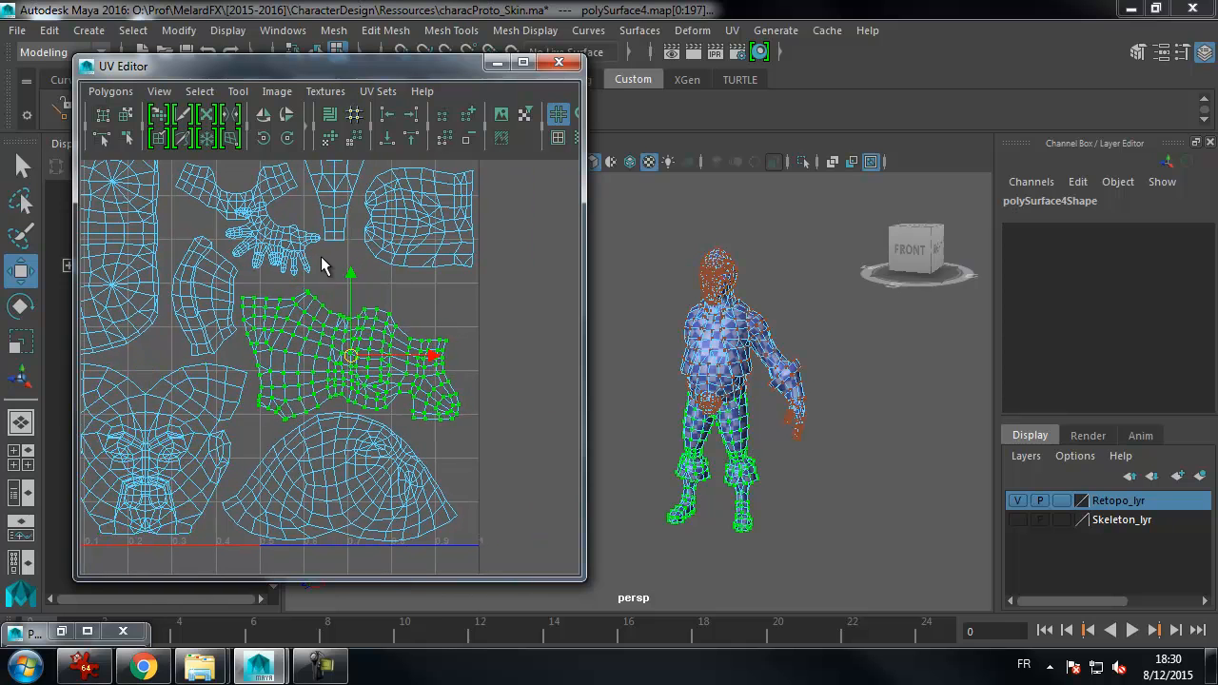
# - Park the neck shell outside the right edge of the UV square and lower the upper-arm shell toward the leg shell
pyautogui.click(281, 191)
pyautogui.keyDown('alt'); pyautogui.moveTo(281, 190); pyautogui.dragTo(281, 270, button='middle'); pyautogui.keyUp('alt')
pyautogui.moveTo(236, 278); pyautogui.dragTo(569, 274)
pyautogui.click(426, 318)
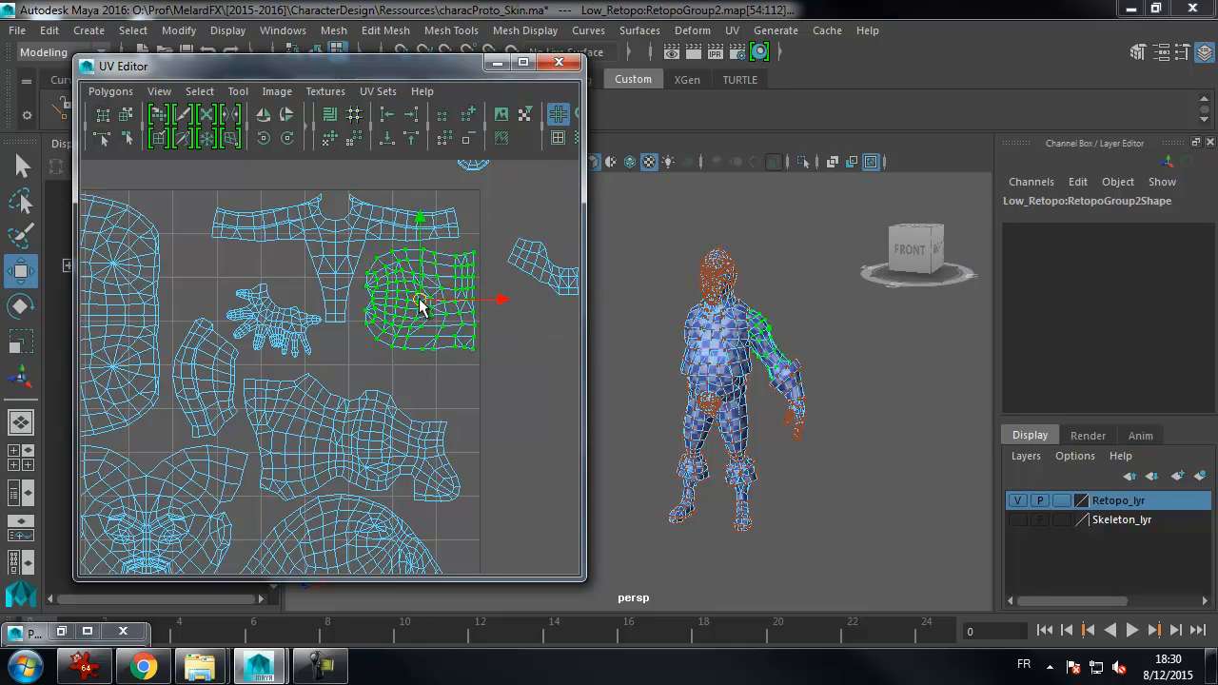
pyautogui.moveTo(422, 304); pyautogui.dragTo(420, 341)
pyautogui.keyDown('alt'); pyautogui.moveTo(397, 268); pyautogui.dragTo(398, 292, button='middle'); pyautogui.keyUp('alt')
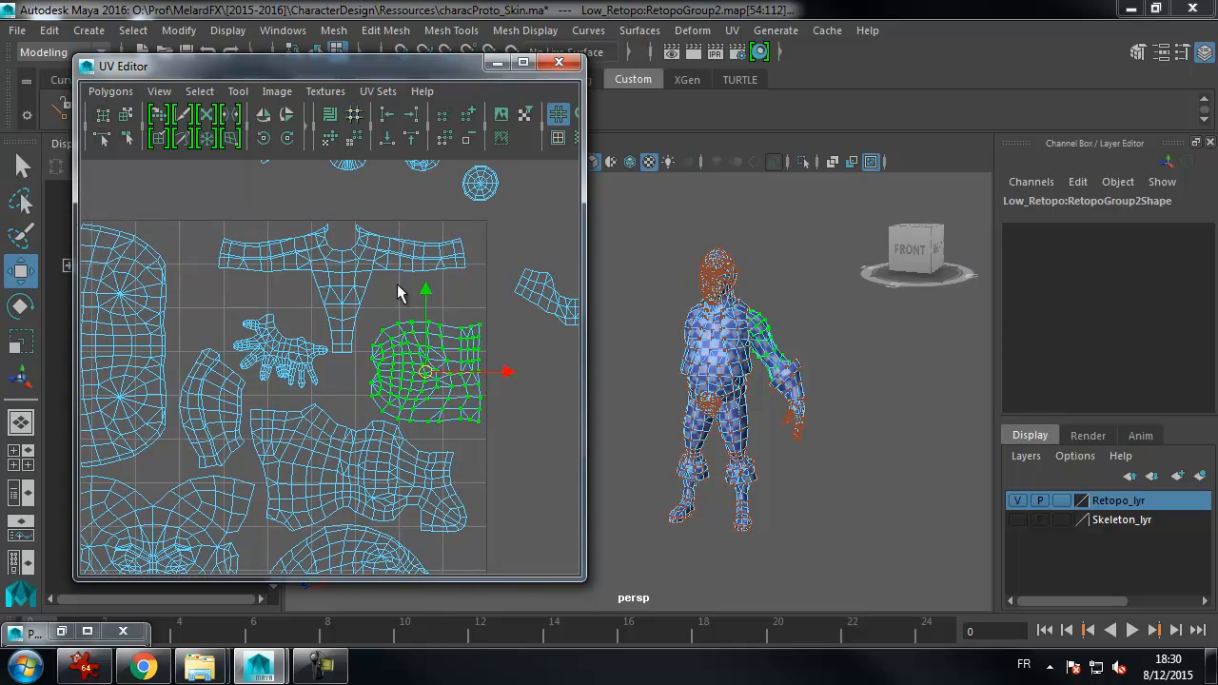
# - Rotate the hand shell so its fingers point down and left, and fit it beside the pelvis shell's central strip
pyautogui.click(295, 326)
pyautogui.moveTo(286, 347); pyautogui.dragTo(361, 332)
pyautogui.click(24, 306)
pyautogui.click(20, 273)
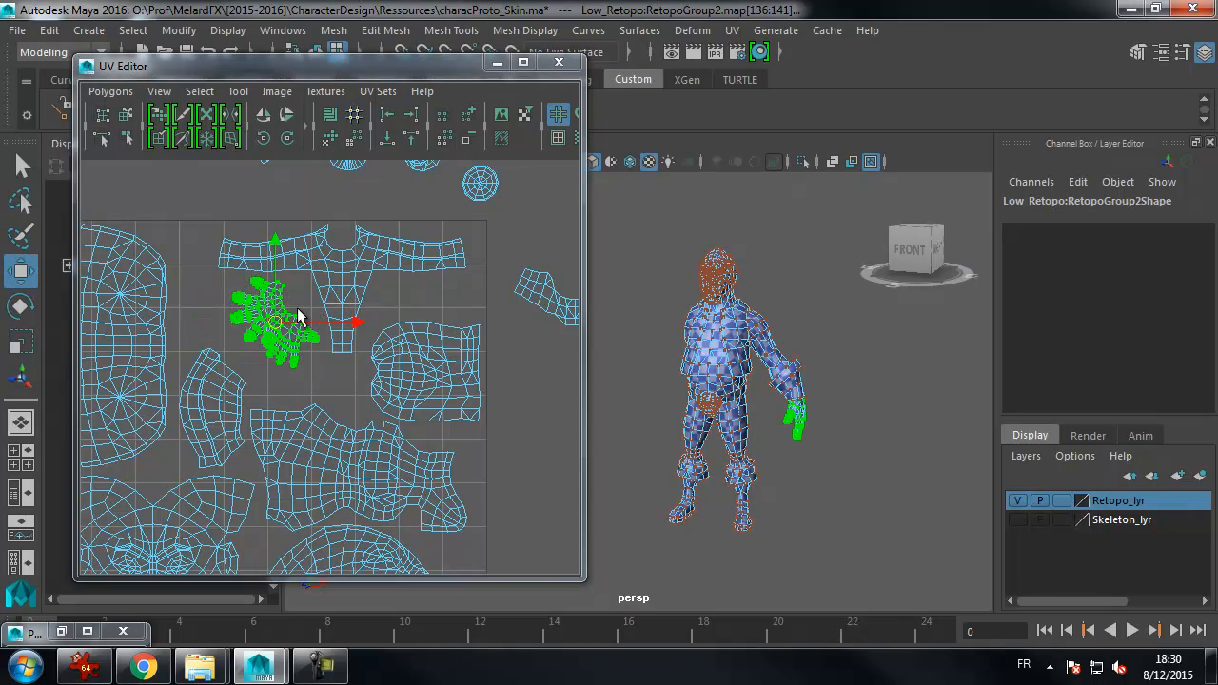
pyautogui.moveTo(286, 320); pyautogui.dragTo(280, 323)
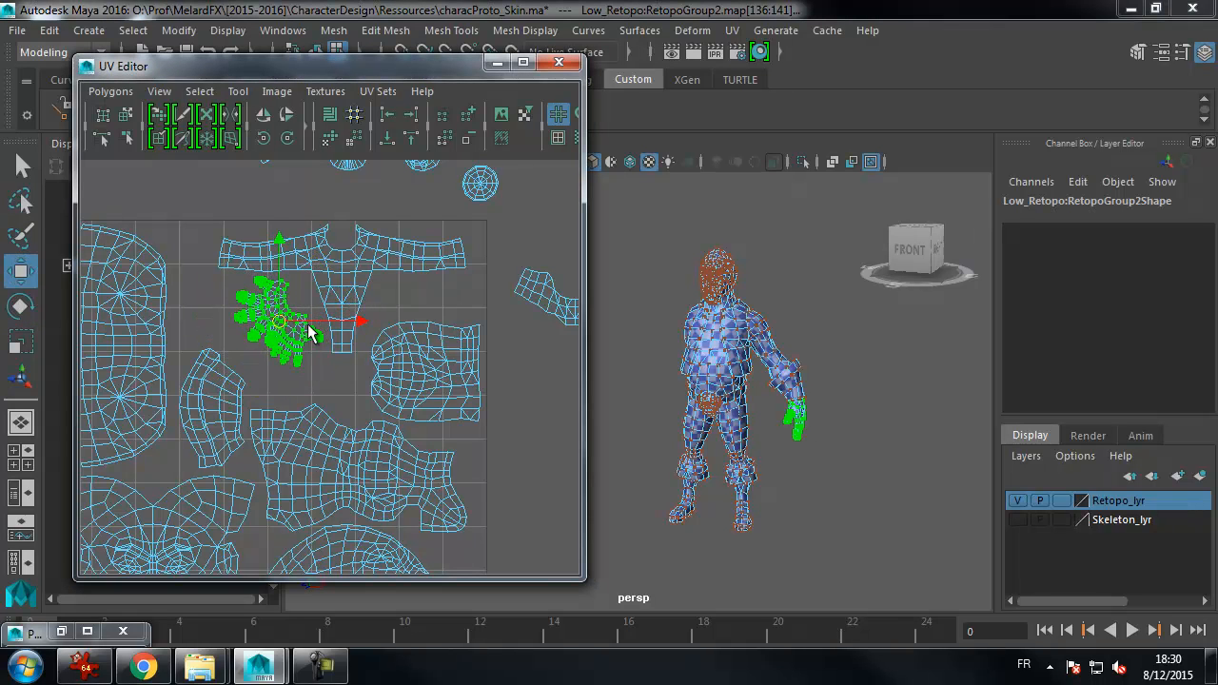
# - Raise the forearm shell beside the hand and shift the leg shell toward the right edge of the UV square
pyautogui.click(239, 395)
pyautogui.moveTo(218, 411); pyautogui.dragTo(207, 364)
pyautogui.keyDown('alt'); pyautogui.moveTo(434, 330); pyautogui.dragTo(430, 307, button='middle'); pyautogui.keyUp('alt')
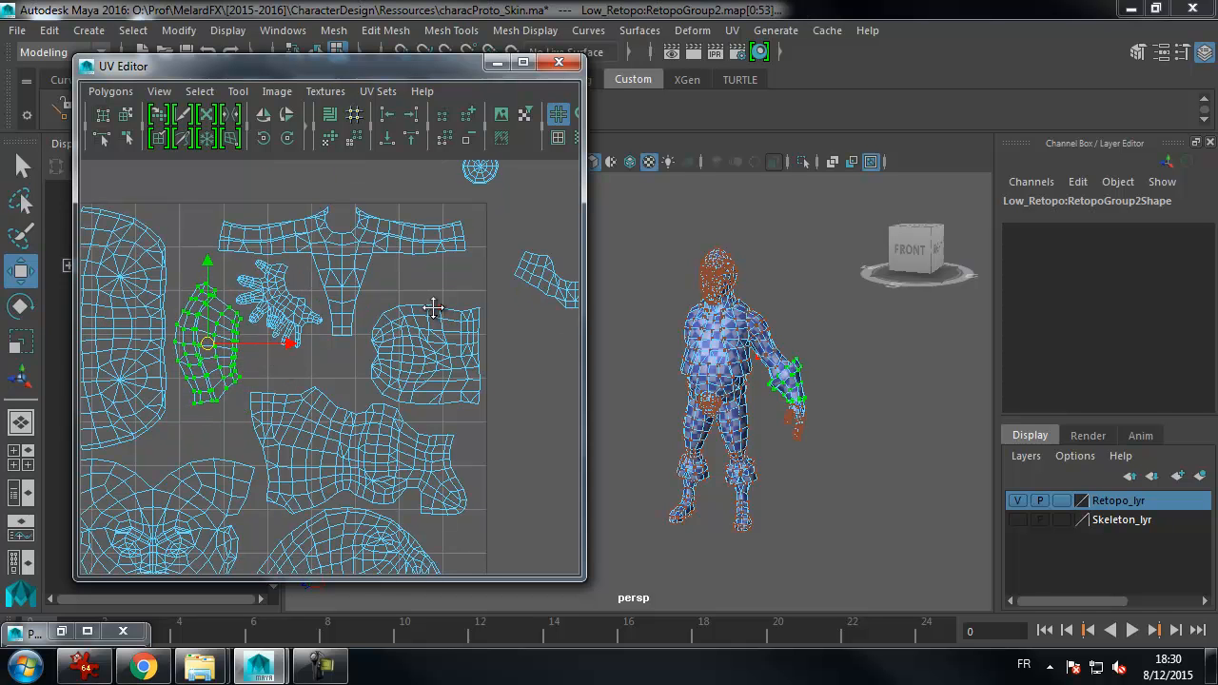
pyautogui.scroll(-2, 419, 381)
pyautogui.click(372, 427)
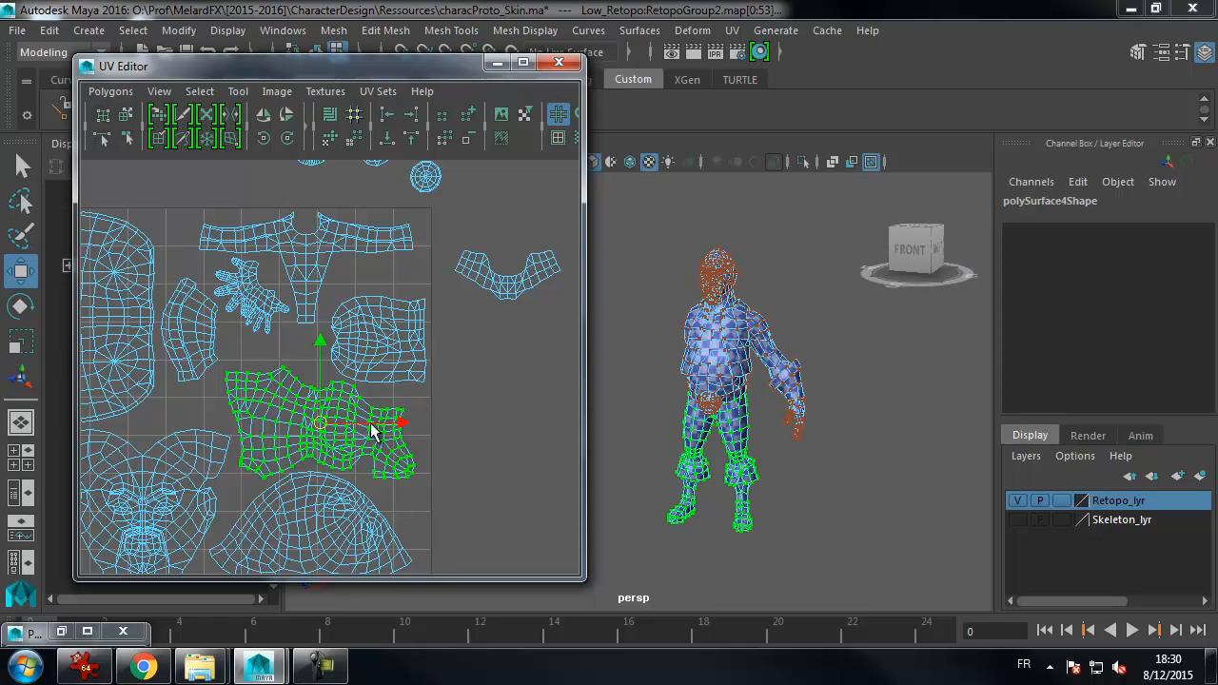
pyautogui.moveTo(356, 424)
pyautogui.mouseDown()
pyautogui.moveTo(372, 424)
pyautogui.moveTo(359, 422)
pyautogui.mouseUp()
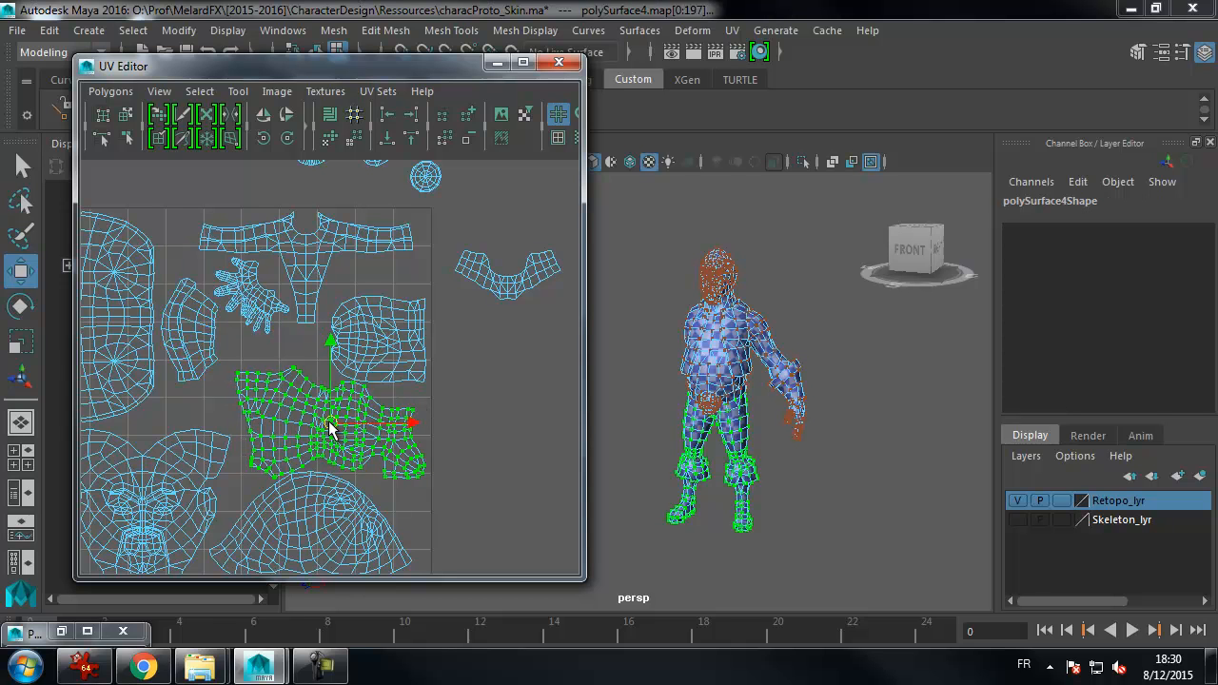
# - Rotate the upper-arm shell a quarter turn to stand upright and fit it under the pelvis shell's right wing
pyautogui.click(384, 320)
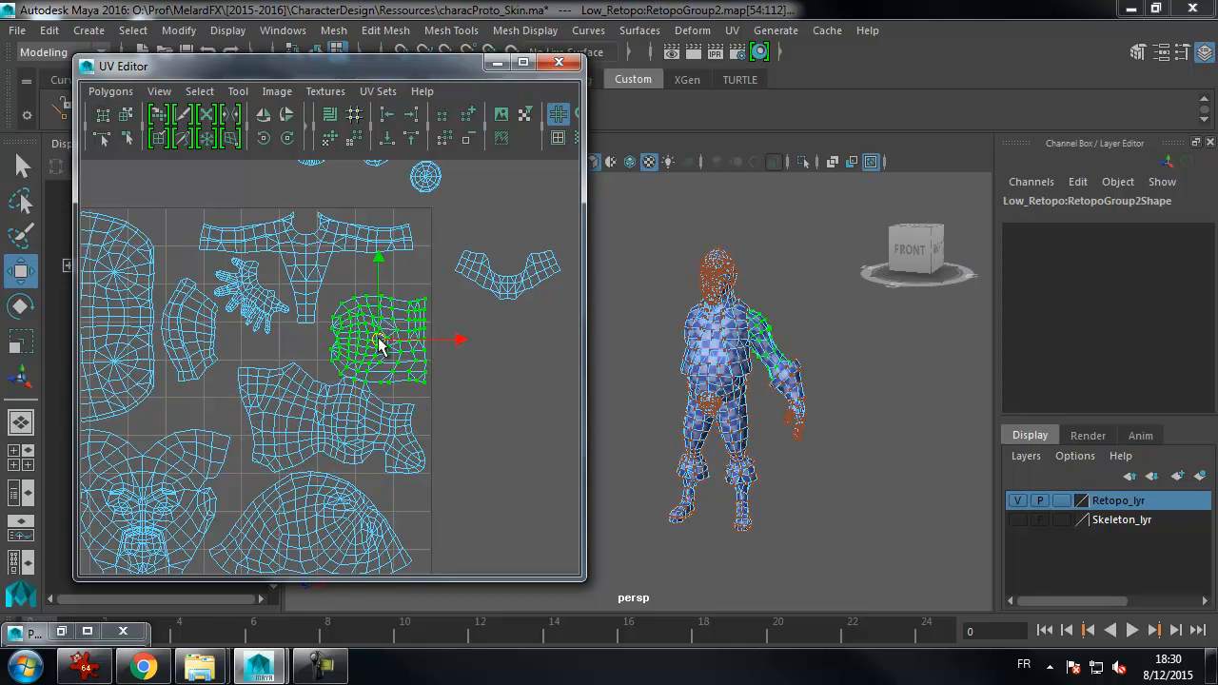
pyautogui.moveTo(380, 343); pyautogui.dragTo(378, 326)
pyautogui.click(514, 281)
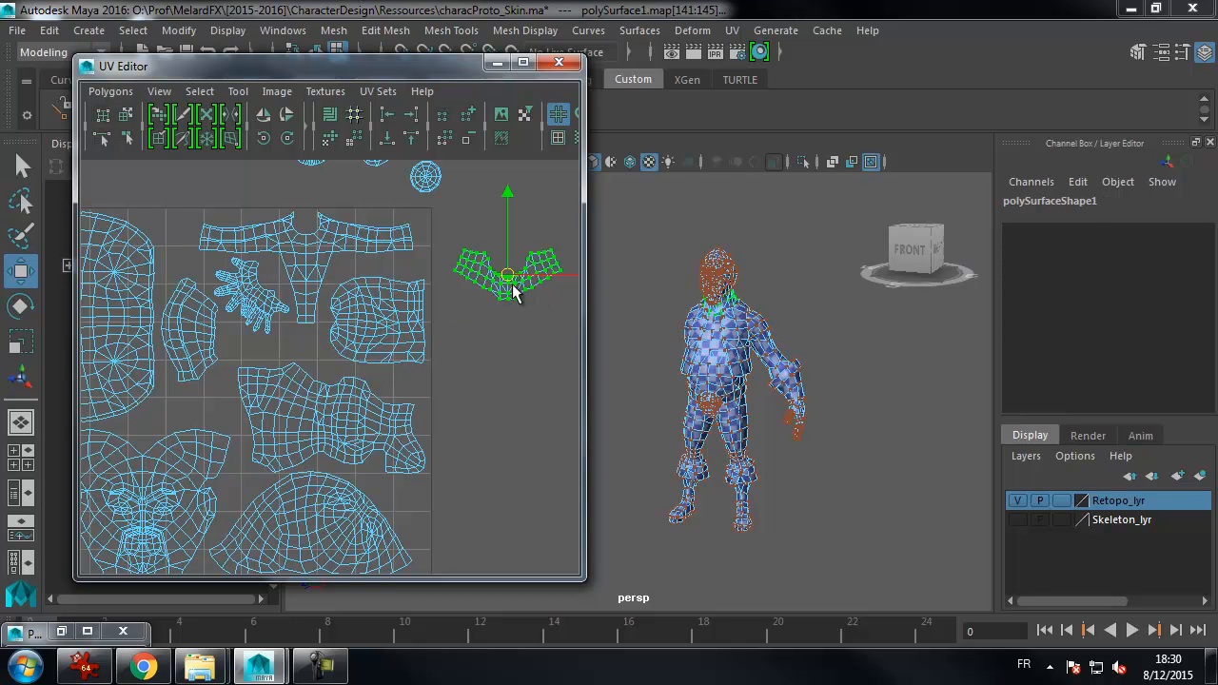
pyautogui.moveTo(507, 276)
pyautogui.mouseDown()
pyautogui.moveTo(191, 404)
pyautogui.moveTo(326, 408)
pyautogui.moveTo(468, 367)
pyautogui.moveTo(510, 293)
pyautogui.mouseUp()
pyautogui.click(419, 336)
pyautogui.click(287, 139)
pyautogui.moveTo(383, 324); pyautogui.dragTo(378, 314)
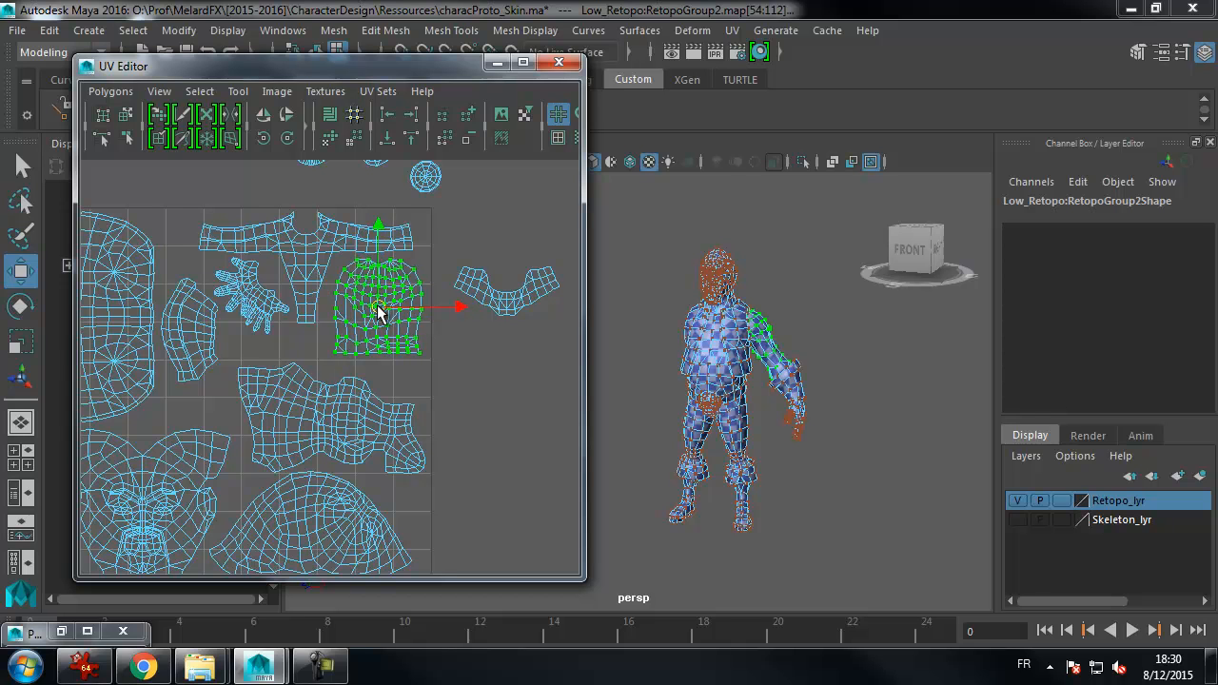
# - Move the leg shell outside the UV square and shift the scalp shell toward the square's right edge
pyautogui.click(352, 400)
pyautogui.moveTo(332, 419); pyautogui.dragTo(514, 425)
pyautogui.keyDown('alt'); pyautogui.moveTo(433, 468); pyautogui.dragTo(428, 400, button='middle'); pyautogui.keyUp('alt')
pyautogui.keyDown('alt'); pyautogui.moveTo(345, 360); pyautogui.dragTo(361, 369, button='middle'); pyautogui.keyUp('alt')
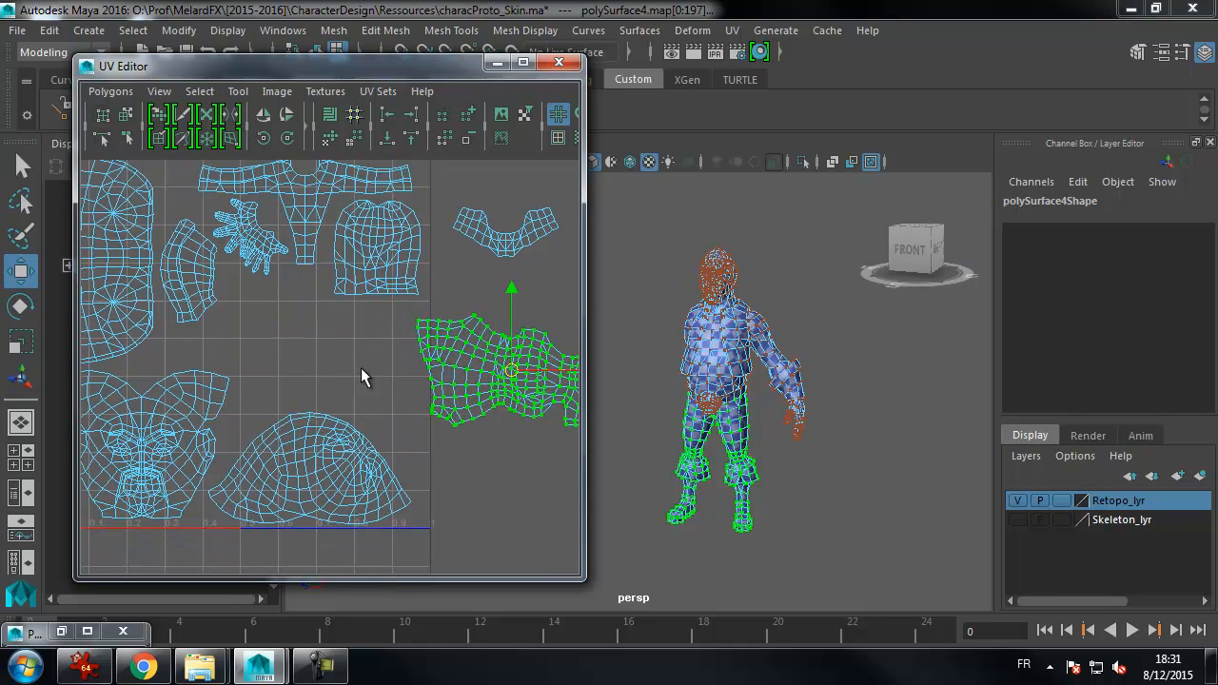
pyautogui.moveTo(355, 444); pyautogui.dragTo(411, 470)
pyautogui.moveTo(539, 457); pyautogui.dragTo(426, 294)
# - Bring the leg shell back into the UV square, between the upper-arm and scalp shells
pyautogui.click(466, 347)
pyautogui.moveTo(512, 373); pyautogui.dragTo(317, 361)
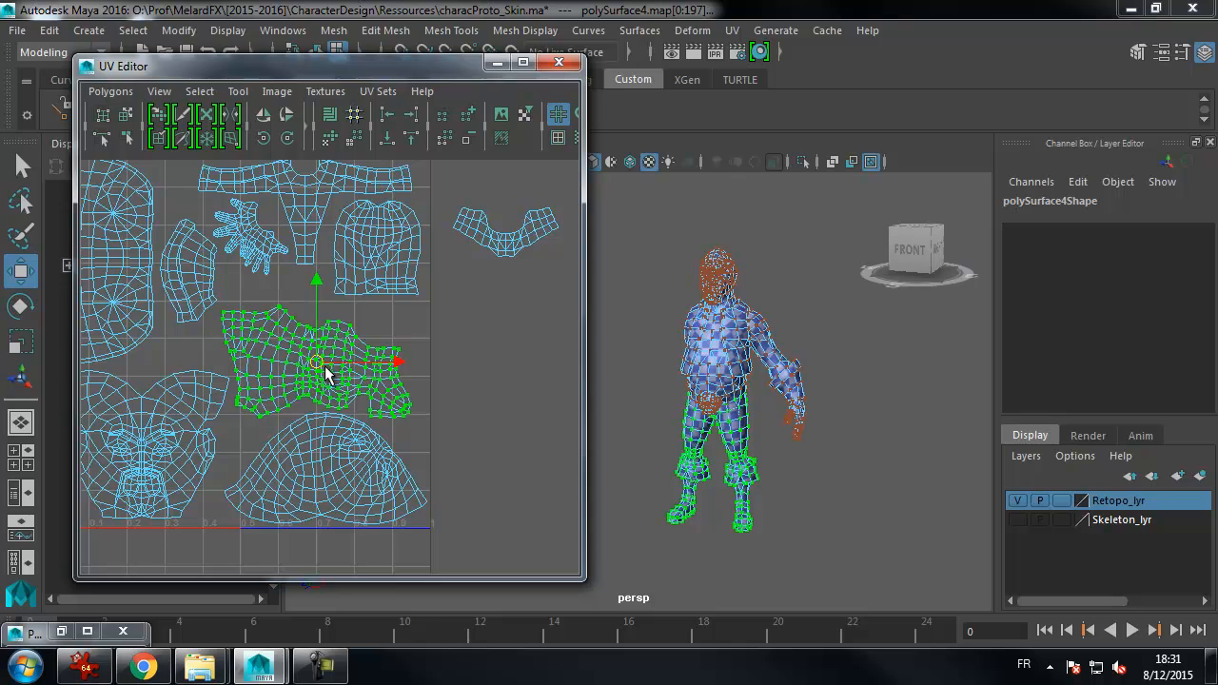
pyautogui.keyDown('alt'); pyautogui.moveTo(391, 360); pyautogui.dragTo(398, 452, button='middle'); pyautogui.keyUp('alt')
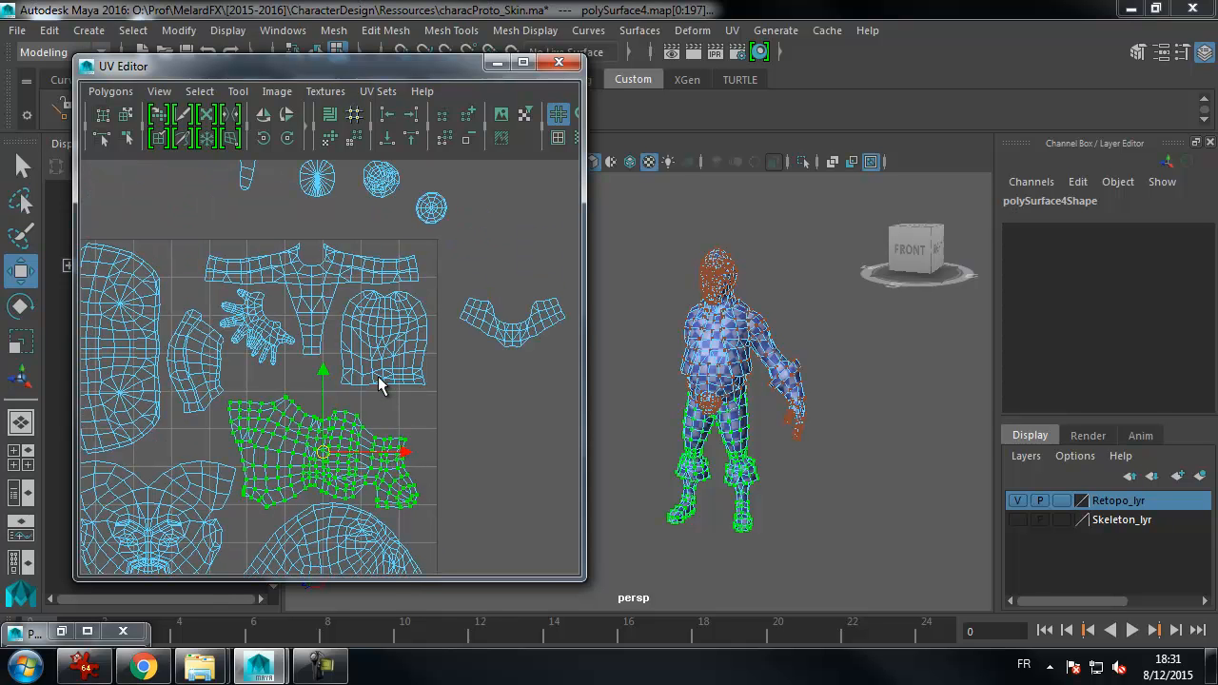
pyautogui.moveTo(321, 455); pyautogui.dragTo(329, 449)
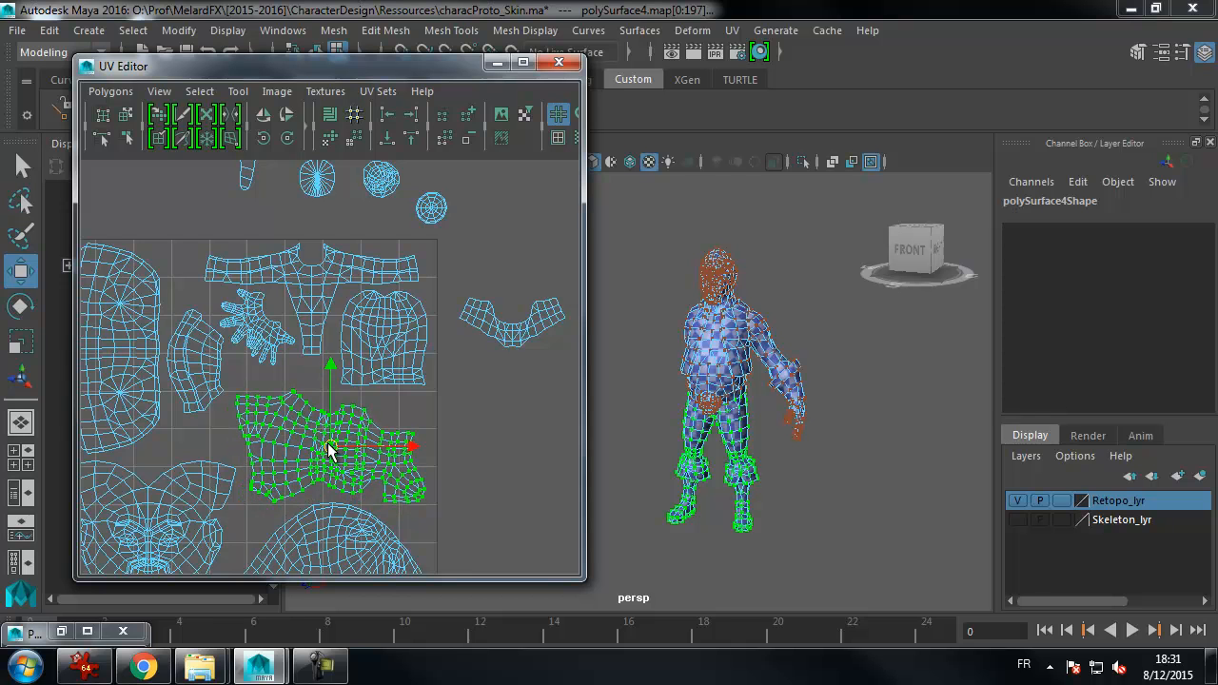
# - Rotate the leg shell half a turn so the foot points left and fit it above the scalp shell
pyautogui.click(263, 139)
pyautogui.click(263, 139)
pyautogui.click(264, 139)
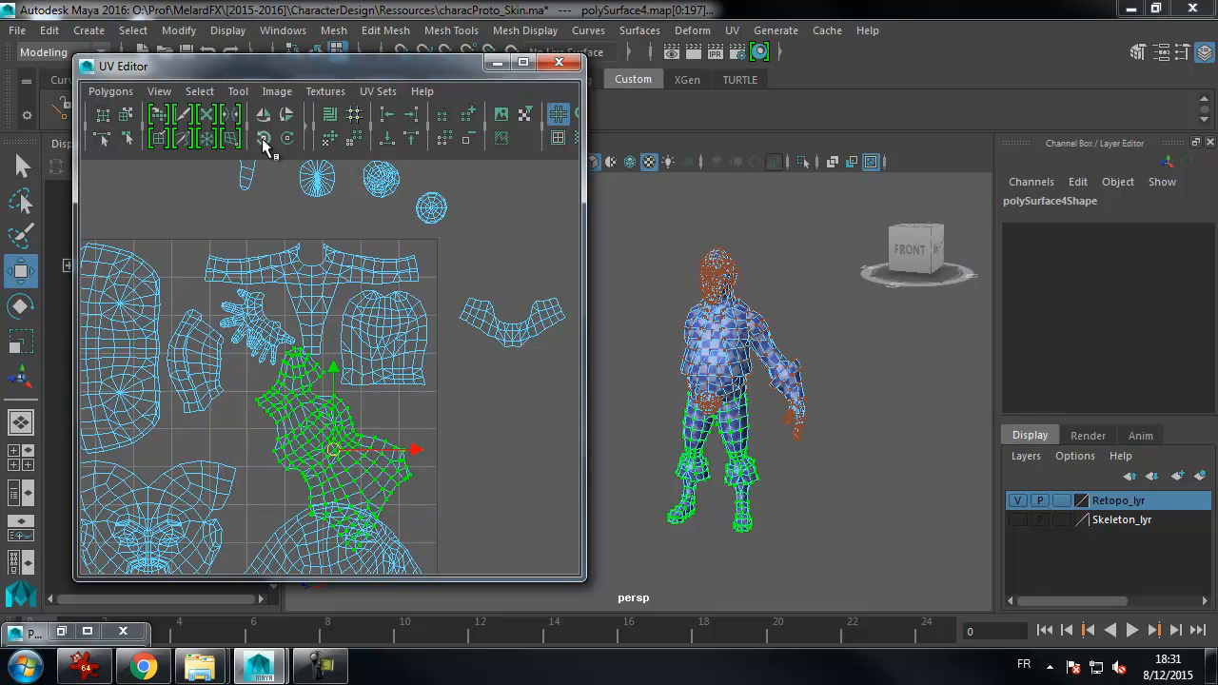
pyautogui.click(263, 139)
pyautogui.moveTo(327, 457)
pyautogui.mouseDown()
pyautogui.moveTo(339, 448)
pyautogui.moveTo(330, 444)
pyautogui.mouseUp()
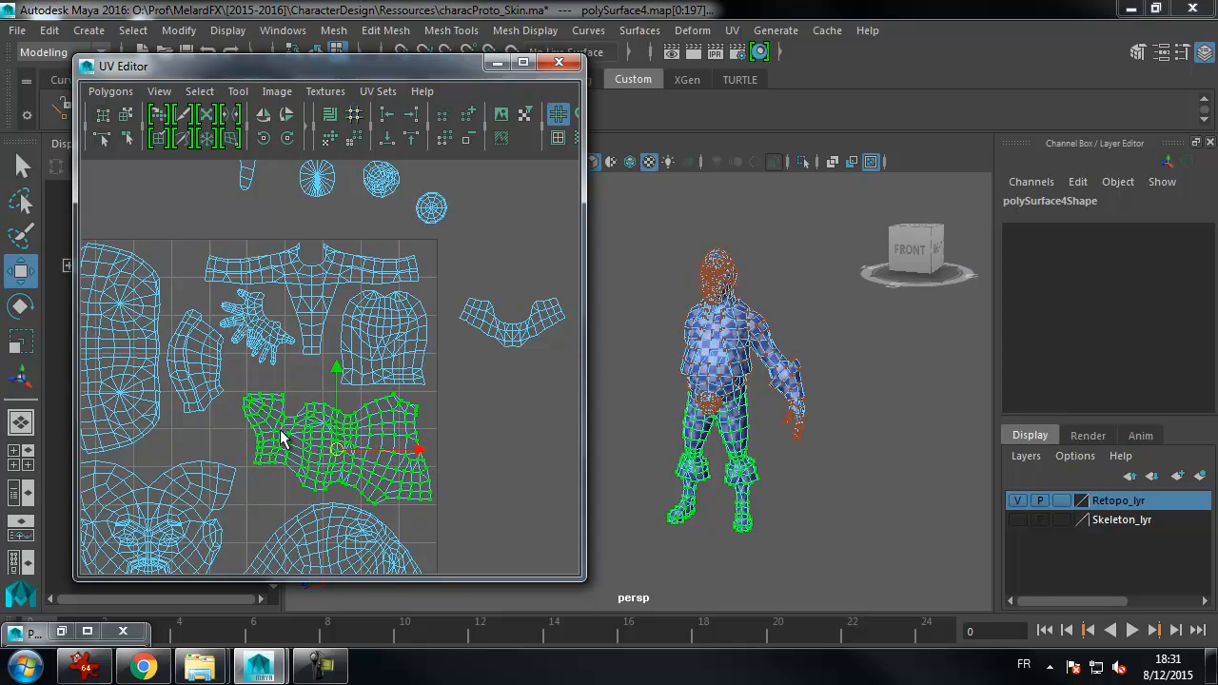
# - Nudge the hand and pelvis shells slightly toward the right edge of the UV square
pyautogui.moveTo(198, 328); pyautogui.dragTo(200, 329)
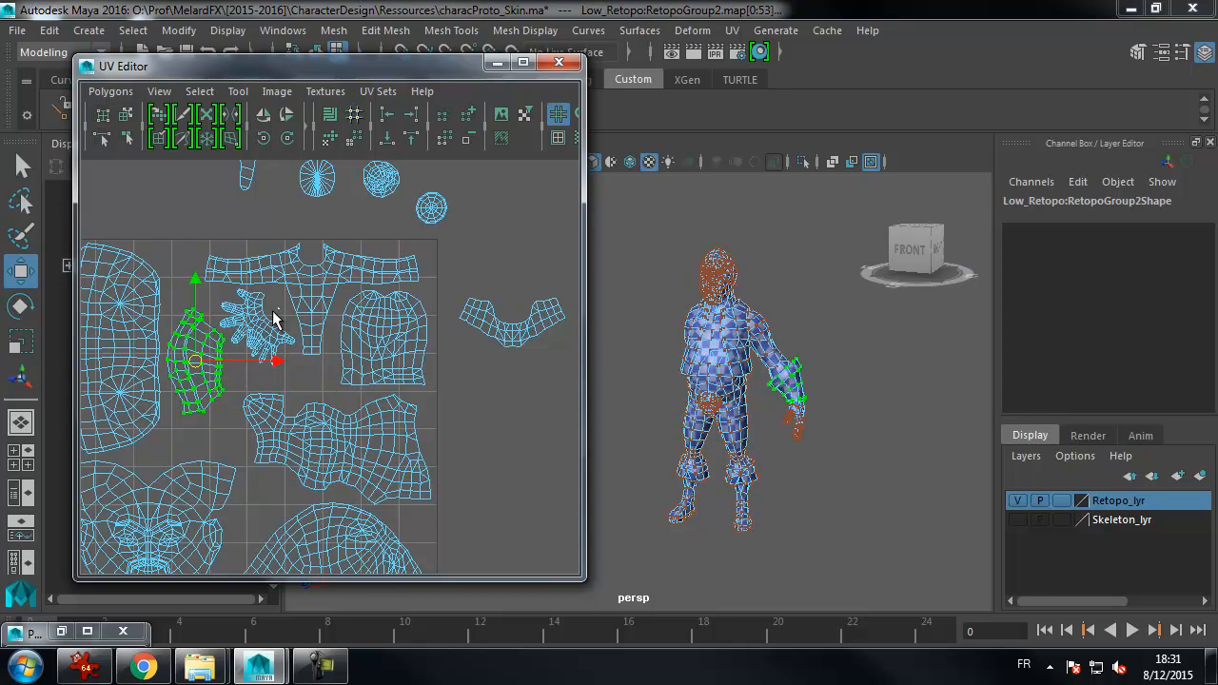
pyautogui.click(273, 319)
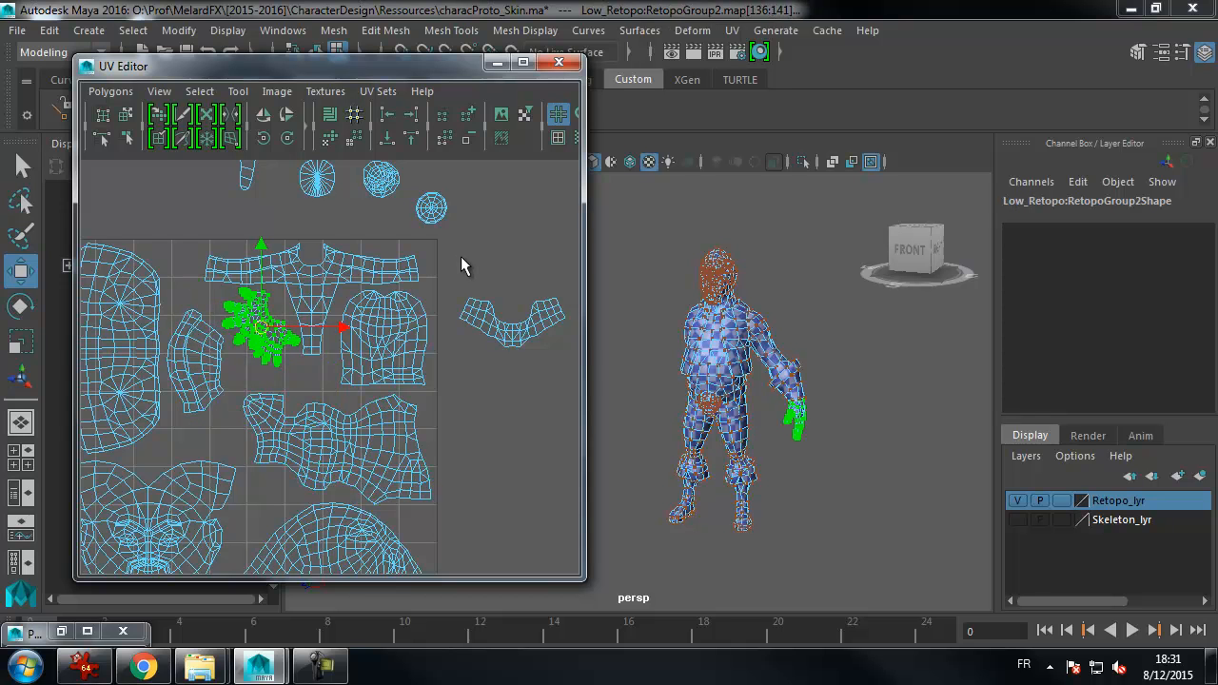
pyautogui.click(394, 272)
pyautogui.moveTo(393, 302); pyautogui.dragTo(398, 306)
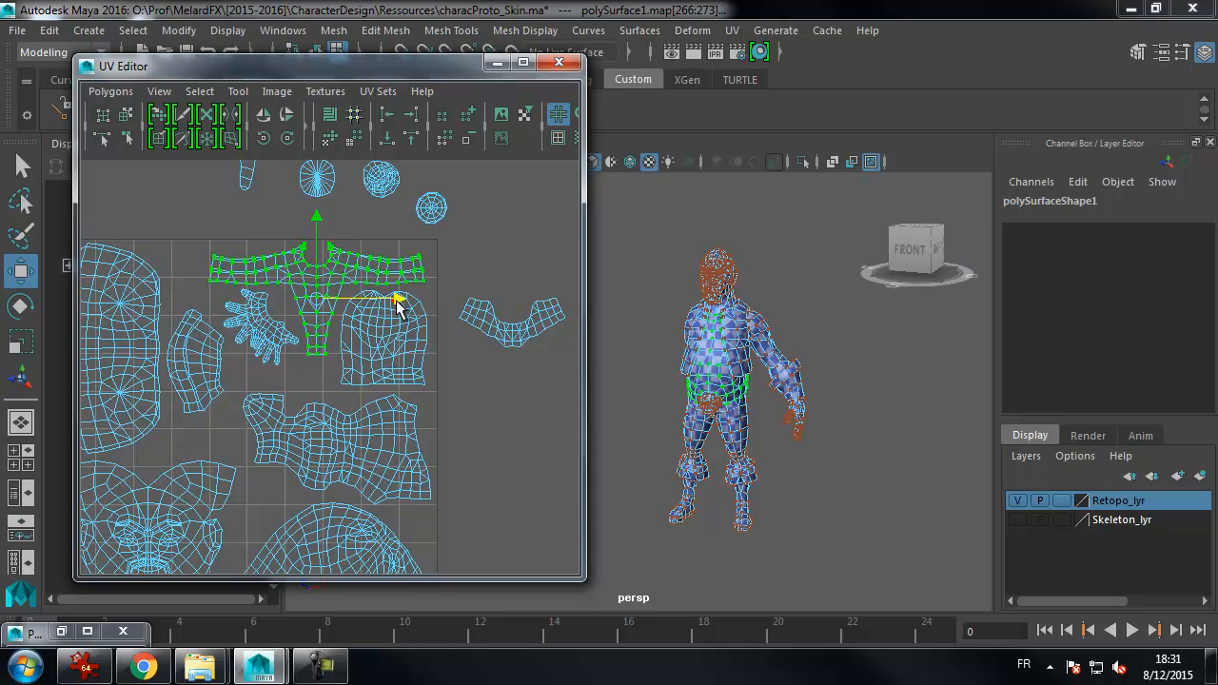
# - Raise the forearm shell between the torso and hand shells, and nudge the hand shell slightly right
pyautogui.click(196, 327)
pyautogui.moveTo(195, 304); pyautogui.dragTo(195, 276)
pyautogui.keyDown('alt'); pyautogui.moveTo(317, 307); pyautogui.dragTo(328, 331, button='middle'); pyautogui.keyUp('alt')
pyautogui.scroll(2, 328, 331)
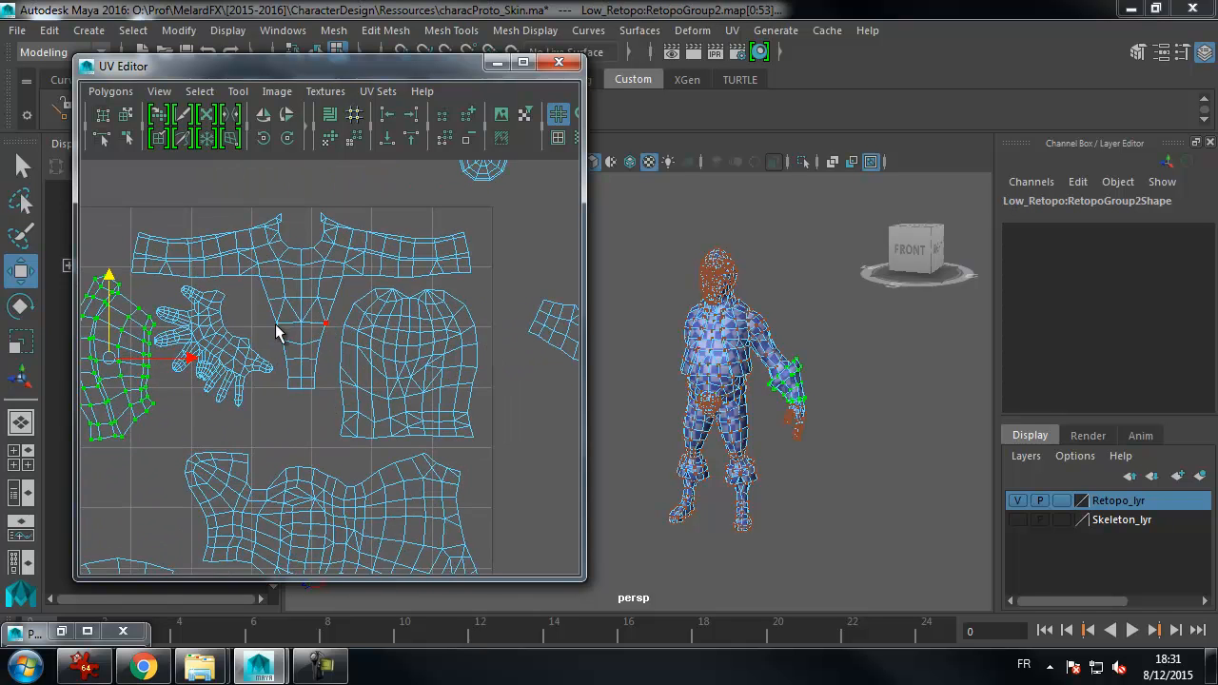
pyautogui.click(238, 354)
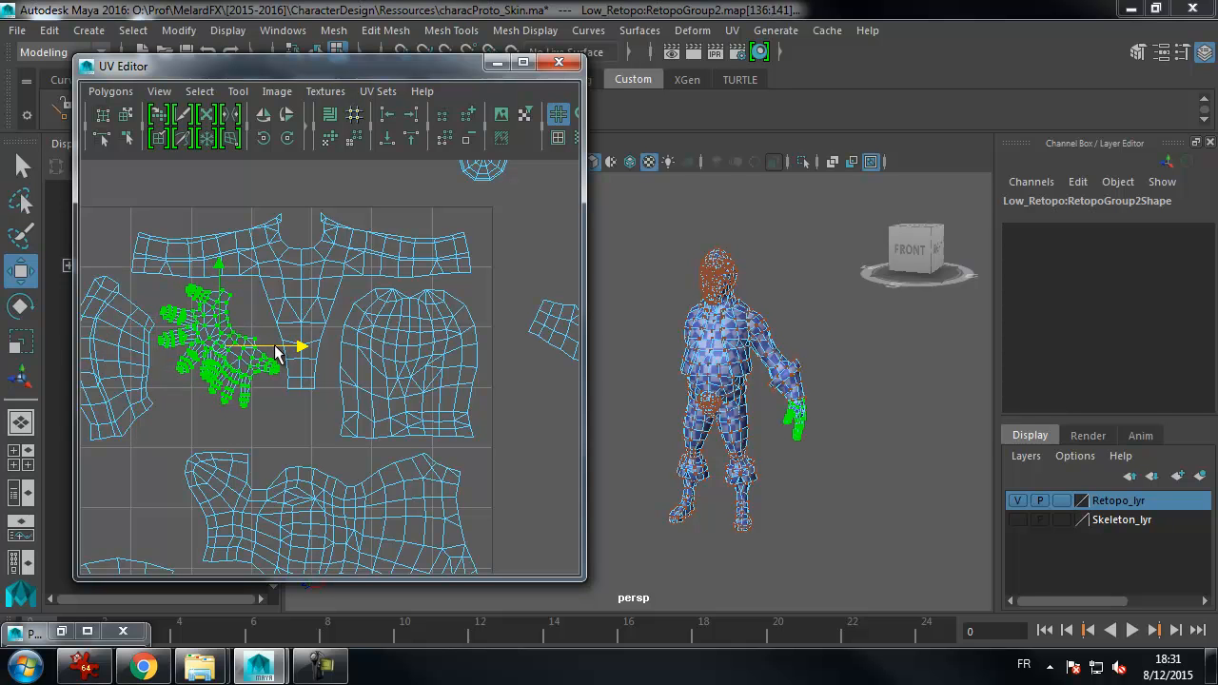
# - Shift the pelvis and upper-arm shells together toward the right edge of the UV square
pyautogui.click(463, 265)
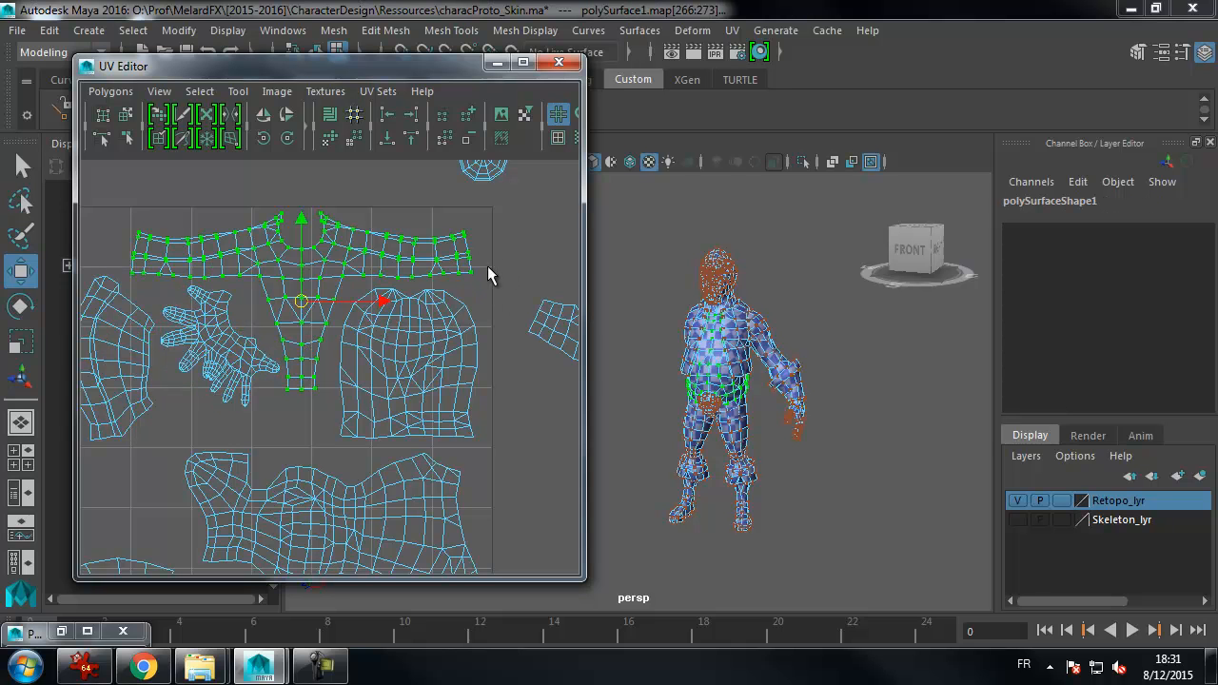
pyautogui.keyDown('shift'); pyautogui.click(457, 318); pyautogui.keyUp('shift')
pyautogui.moveTo(376, 328); pyautogui.dragTo(385, 330)
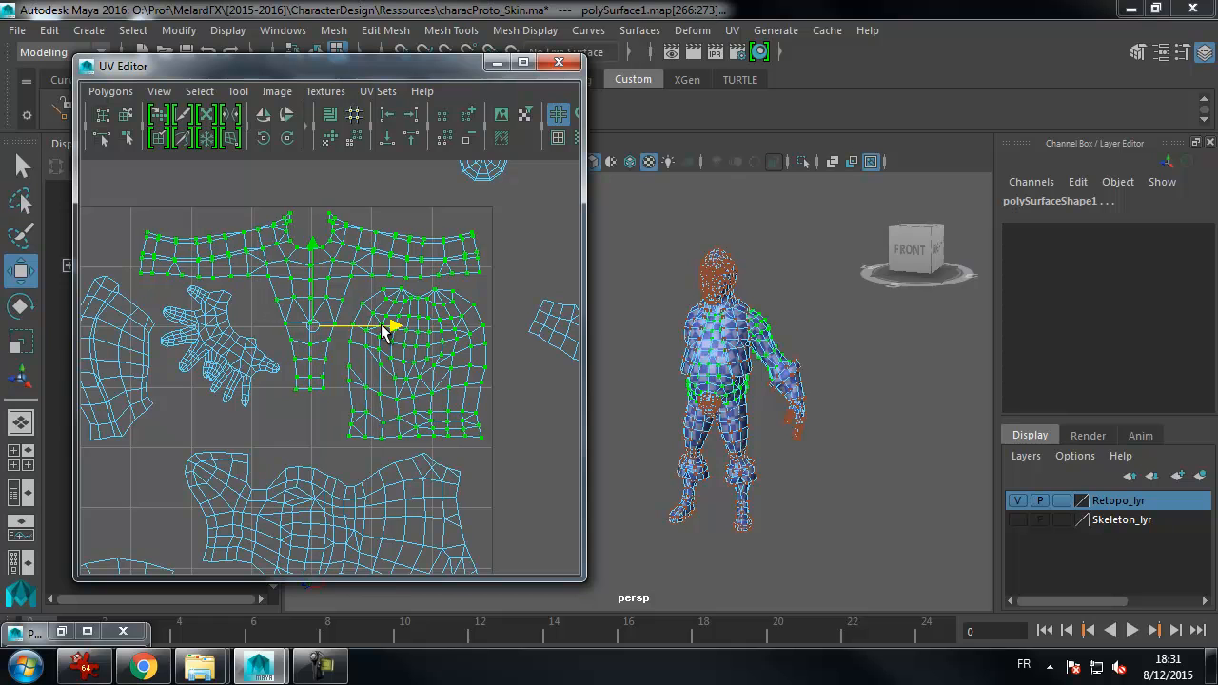
# - Nudge the hand shell slightly right and raise the forearm shell beside it a little
pyautogui.click(264, 340)
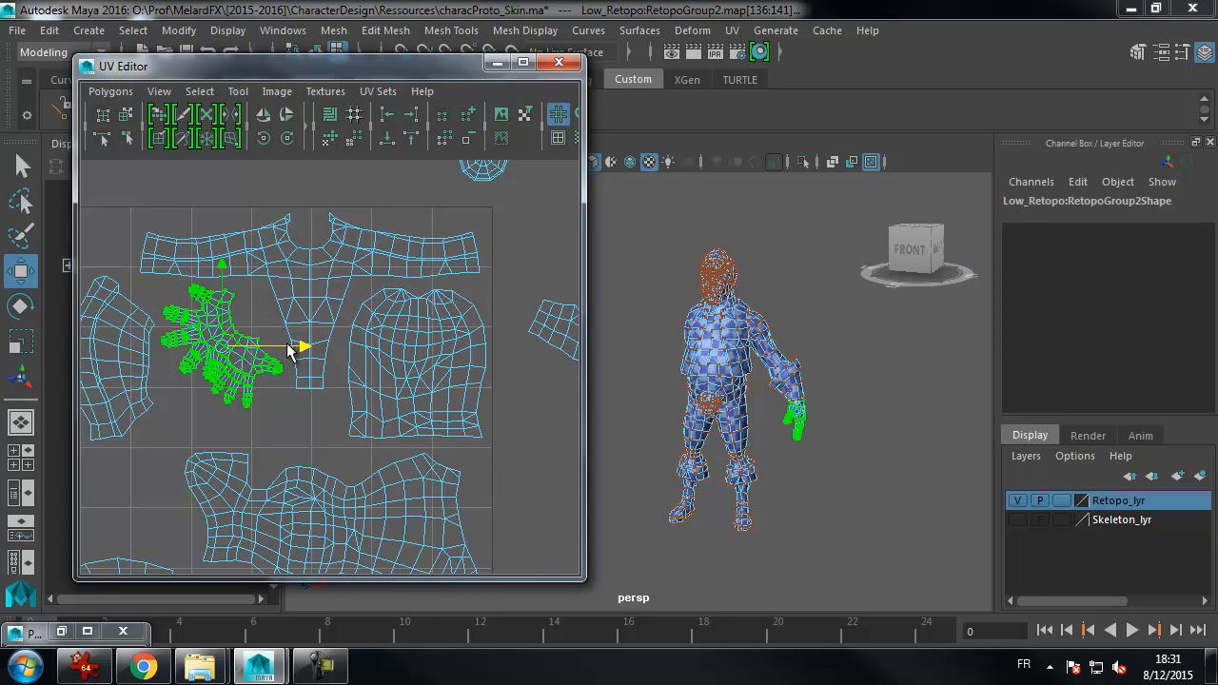
pyautogui.press('f')
pyautogui.click(226, 274)
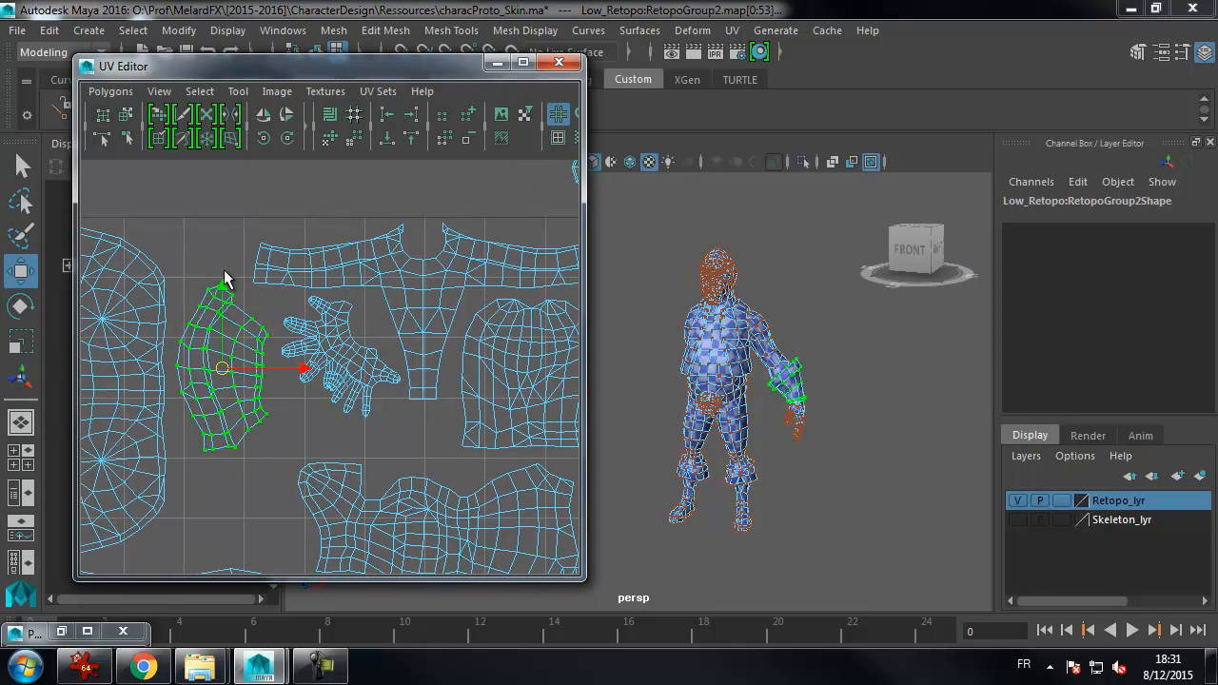
pyautogui.keyDown('alt'); pyautogui.moveTo(314, 323); pyautogui.dragTo(317, 258, button='middle'); pyautogui.keyUp('alt')
pyautogui.scroll(-3, 520, 295)
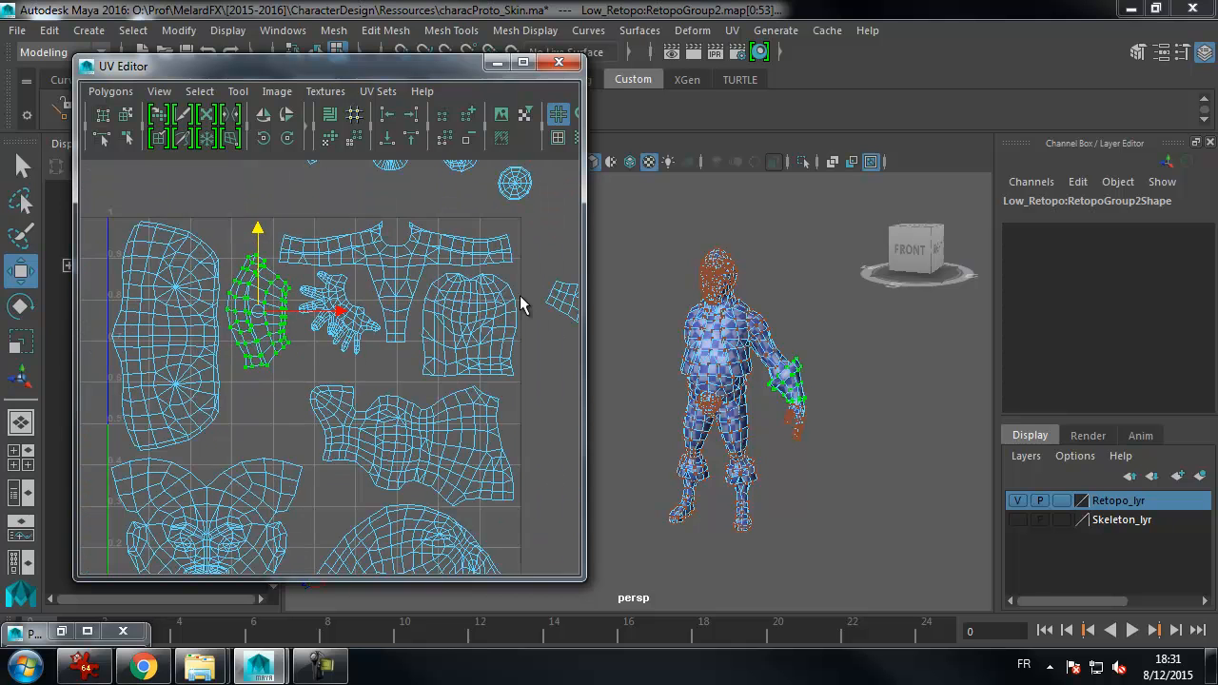
# - Bring the neck shell below the forearm shell, rotated so its curve opens toward the lower right, and raise the forearm shell slightly
pyautogui.click(567, 337)
pyautogui.moveTo(566, 314); pyautogui.dragTo(232, 404)
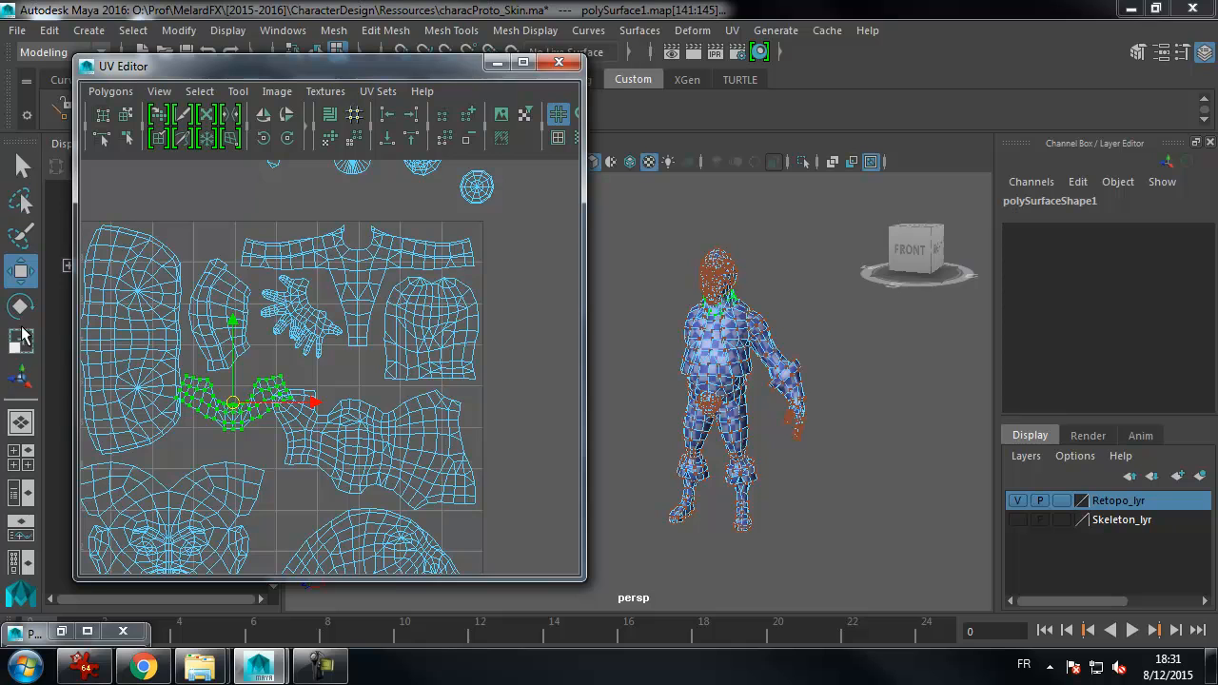
pyautogui.click(20, 305)
pyautogui.moveTo(313, 363)
pyautogui.mouseDown()
pyautogui.moveTo(313, 382)
pyautogui.moveTo(168, 533)
pyautogui.moveTo(218, 515)
pyautogui.moveTo(226, 525)
pyautogui.moveTo(219, 507)
pyautogui.mouseUp()
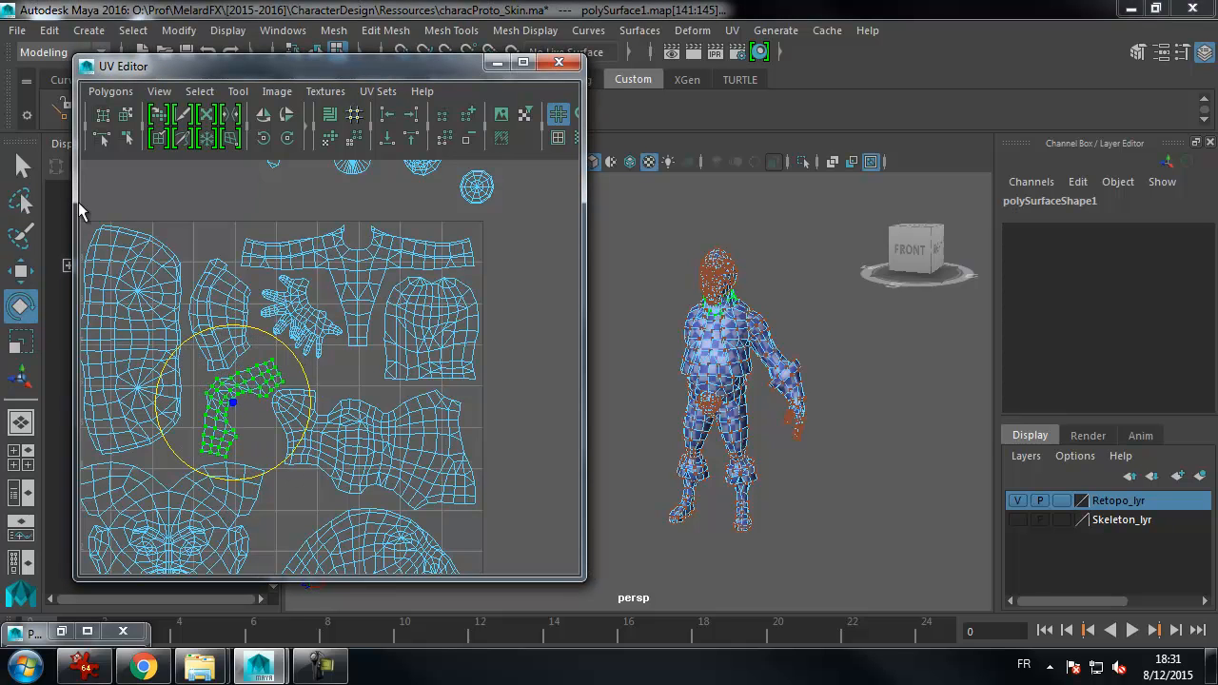
pyautogui.click(19, 270)
pyautogui.moveTo(238, 405); pyautogui.dragTo(230, 404)
pyautogui.click(221, 266)
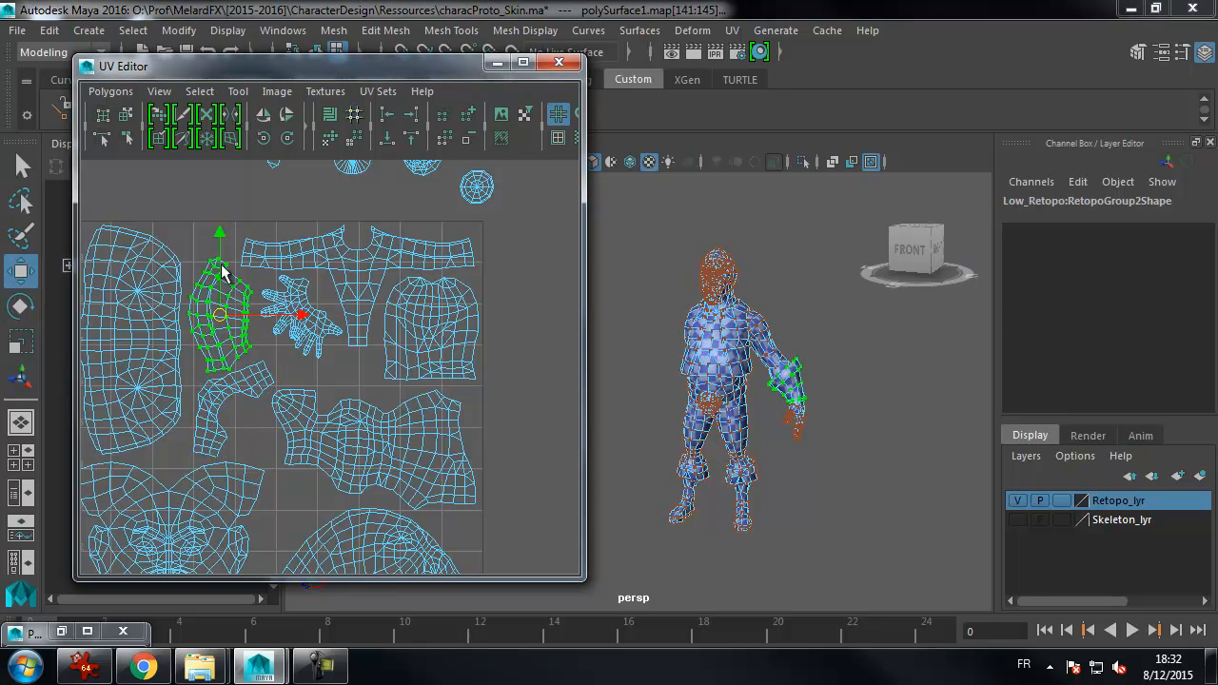
pyautogui.moveTo(218, 238); pyautogui.dragTo(220, 234)
# - Place the round eye shell beside the neck shell and the round crotch shell between the leg and scalp shells
pyautogui.keyDown('alt'); pyautogui.moveTo(361, 249); pyautogui.dragTo(379, 263, button='middle'); pyautogui.keyUp('alt')
pyautogui.scroll(-3, 390, 255)
pyautogui.click(457, 218)
pyautogui.moveTo(459, 220); pyautogui.dragTo(280, 418)
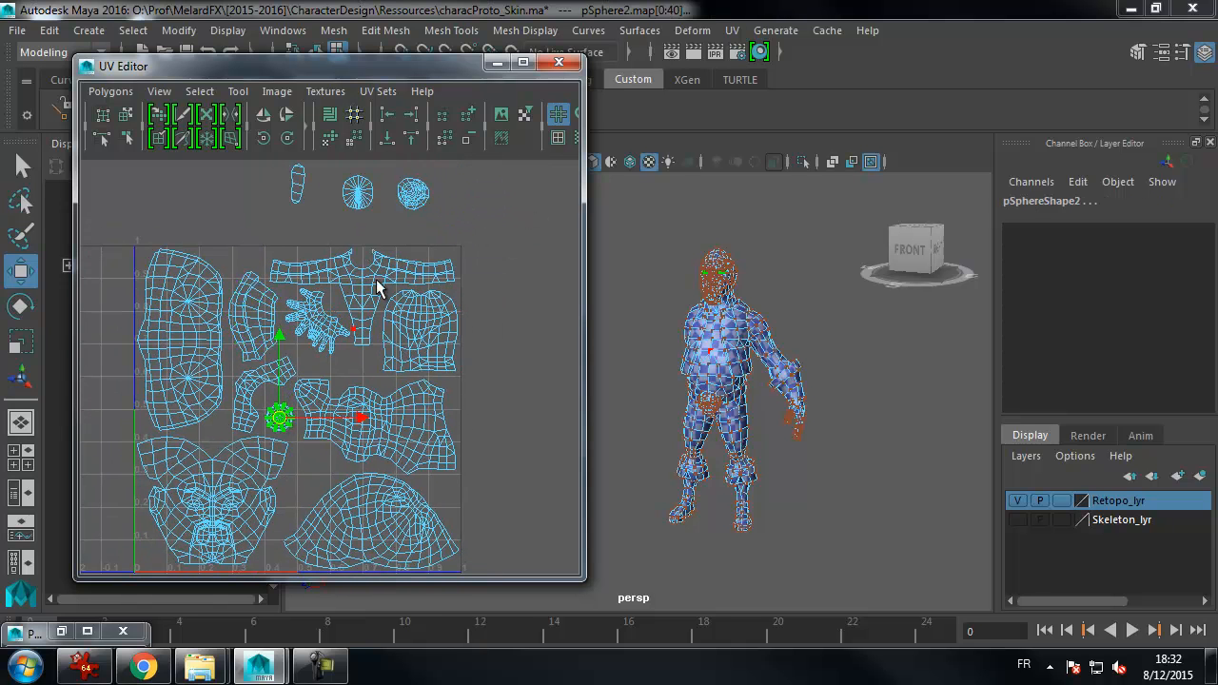
pyautogui.click(419, 195)
pyautogui.moveTo(421, 203); pyautogui.dragTo(314, 475)
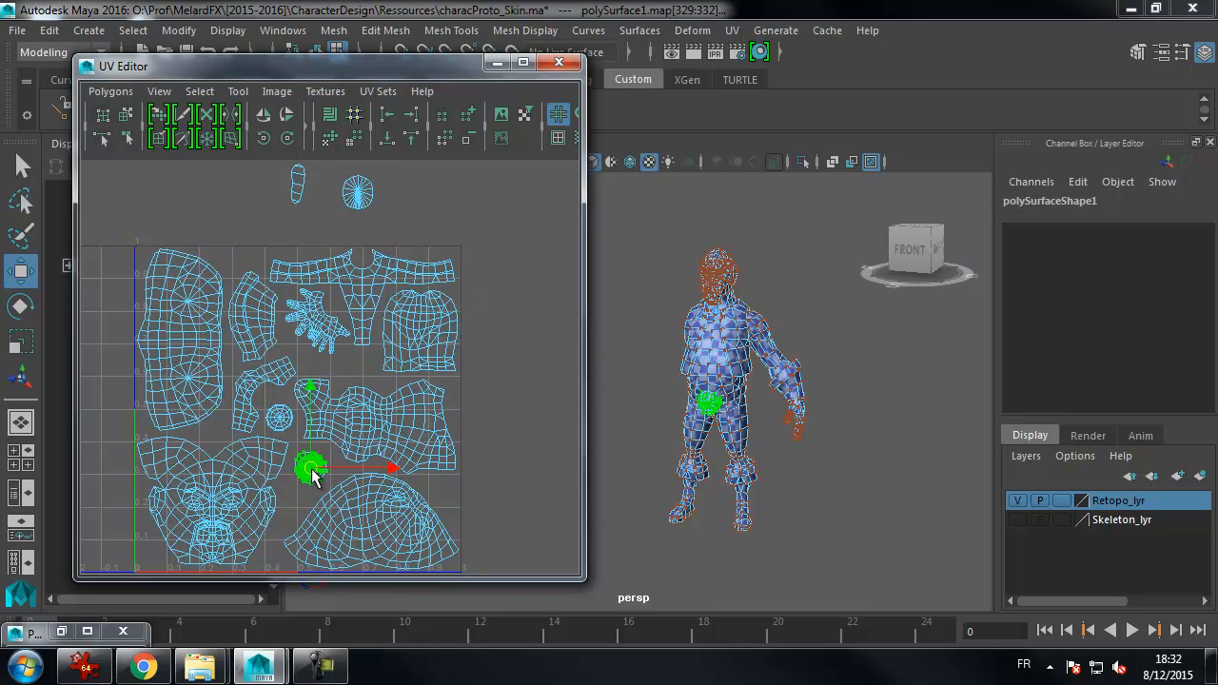
# - Fit the remaining round shell into the lower-left corner of the UV square beside the face shell, adjusting its scale
pyautogui.click(361, 195)
pyautogui.moveTo(361, 197); pyautogui.dragTo(525, 433)
pyautogui.keyDown('alt'); pyautogui.moveTo(525, 433); pyautogui.dragTo(511, 352, button='middle'); pyautogui.keyUp('alt')
pyautogui.moveTo(511, 353); pyautogui.dragTo(134, 473)
pyautogui.click(21, 340)
pyautogui.moveTo(135, 469); pyautogui.dragTo(113, 487)
pyautogui.click(21, 271)
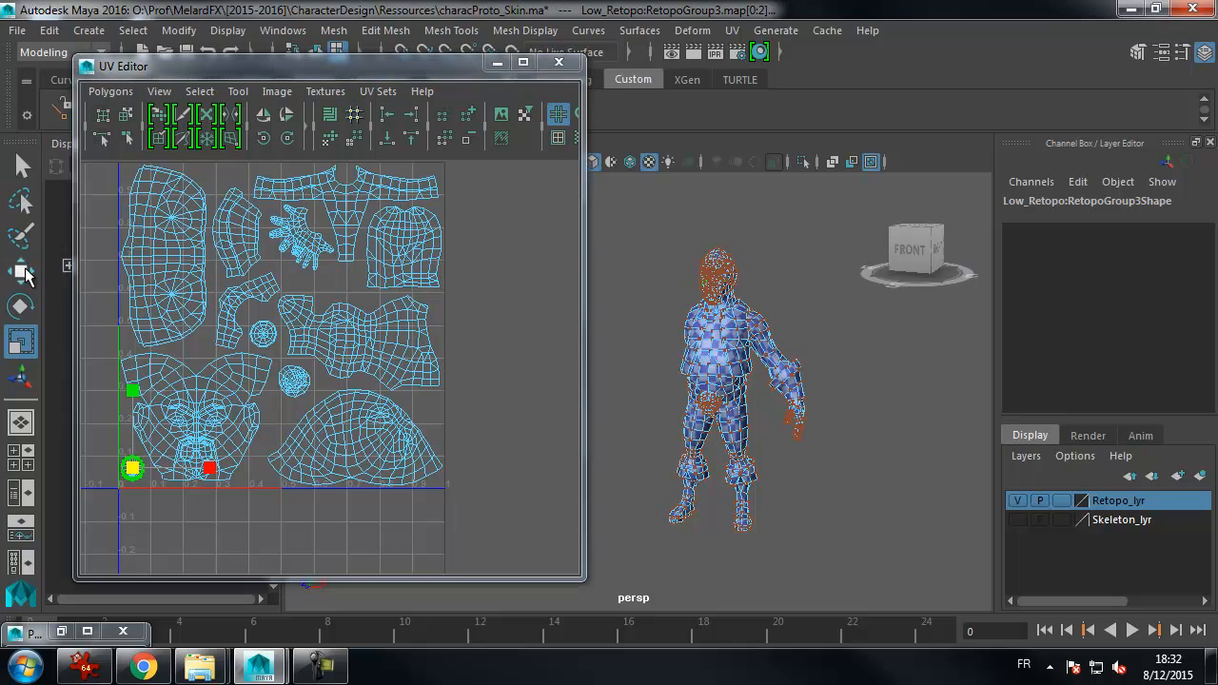
pyautogui.click(137, 470)
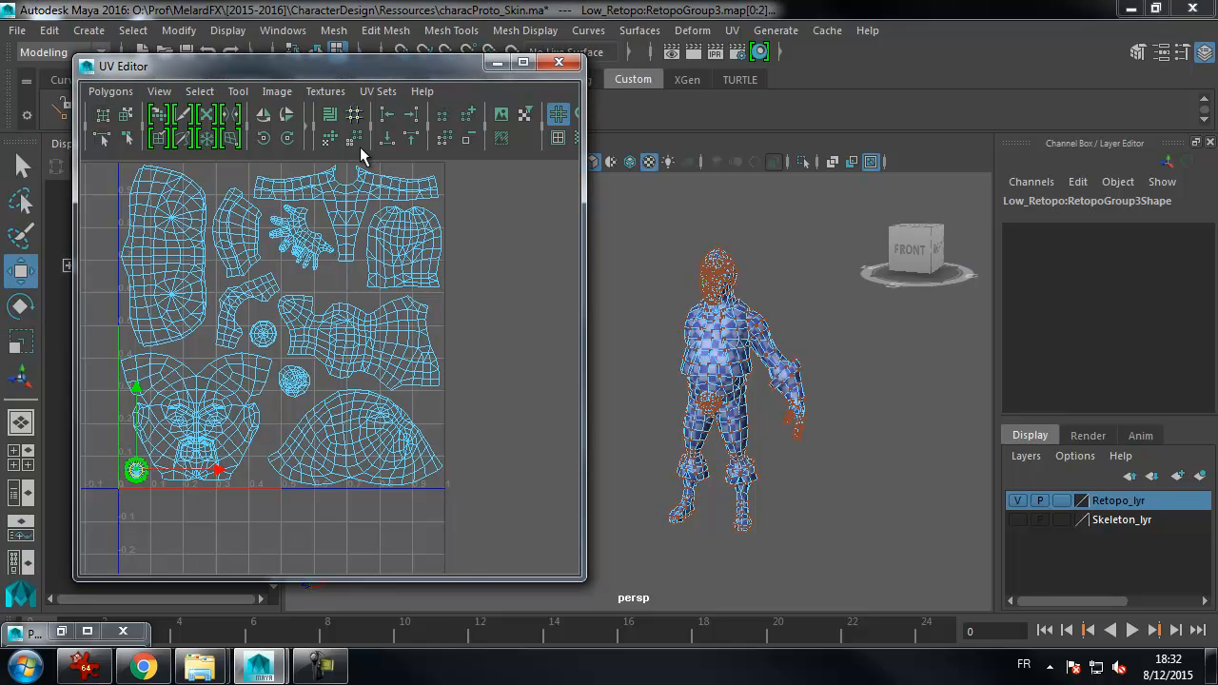
# - Lay the foot sole shell horizontally in the gap between the hand, upper-arm and leg shells
pyautogui.keyDown('alt'); pyautogui.moveTo(463, 243); pyautogui.dragTo(495, 317, button='middle'); pyautogui.keyUp('alt')
pyautogui.moveTo(324, 164); pyautogui.dragTo(369, 373)
pyautogui.click(485, 360)
# - Examine the packed layout up close for spacing and overlaps between the shells and the UV square's edges
pyautogui.keyDown('alt'); pyautogui.moveTo(524, 321); pyautogui.dragTo(509, 290, button='middle'); pyautogui.keyUp('alt')
pyautogui.keyDown('alt'); pyautogui.moveTo(509, 291); pyautogui.dragTo(353, 321, button='right'); pyautogui.keyUp('alt')
pyautogui.keyDown('alt'); pyautogui.moveTo(324, 326); pyautogui.dragTo(335, 302, button='middle'); pyautogui.keyUp('alt')
pyautogui.keyDown('alt'); pyautogui.moveTo(268, 270); pyautogui.dragTo(264, 280, button='middle'); pyautogui.keyUp('alt')
pyautogui.keyDown('alt'); pyautogui.moveTo(264, 281); pyautogui.dragTo(333, 437, button='right'); pyautogui.keyUp('alt')
pyautogui.keyDown('alt'); pyautogui.moveTo(333, 438); pyautogui.dragTo(322, 387, button='middle'); pyautogui.keyUp('alt')
pyautogui.keyDown('alt'); pyautogui.moveTo(356, 327); pyautogui.dragTo(357, 366, button='middle'); pyautogui.keyUp('alt')
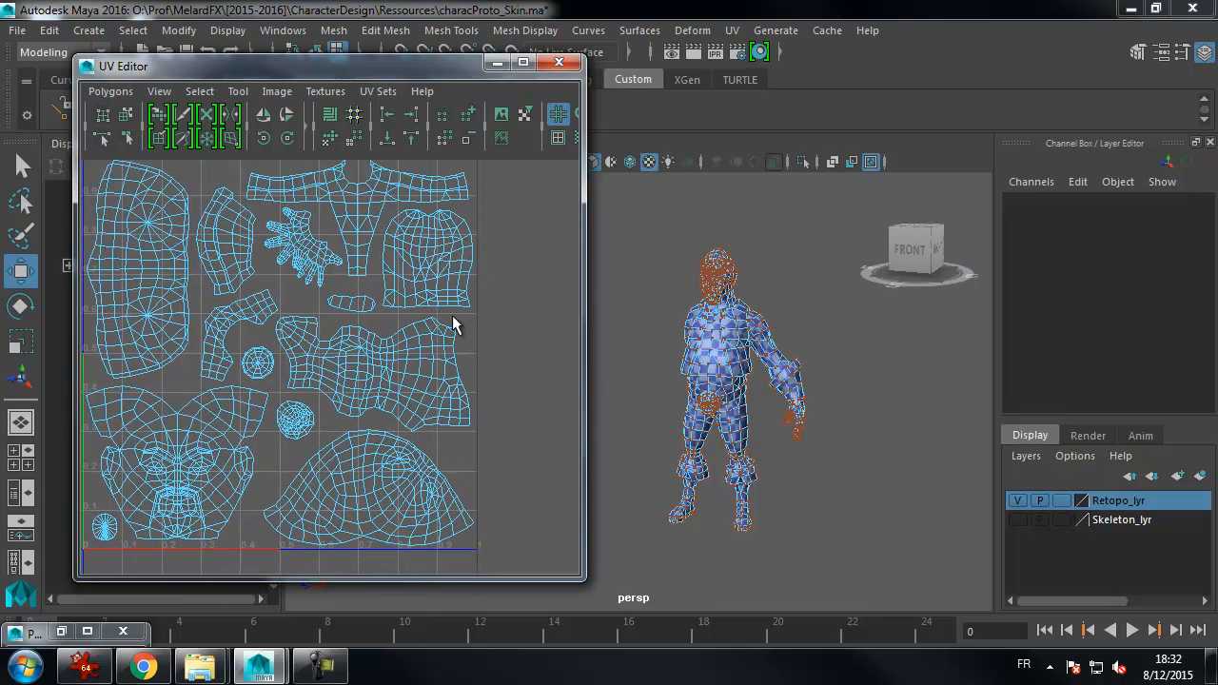
# - Nudge the upper-arm shell slightly down and shift the foot sole shell left, away from it
pyautogui.keyDown('alt'); pyautogui.moveTo(456, 218); pyautogui.dragTo(474, 293, button='middle'); pyautogui.keyUp('alt')
pyautogui.moveTo(453, 303); pyautogui.dragTo(451, 298)
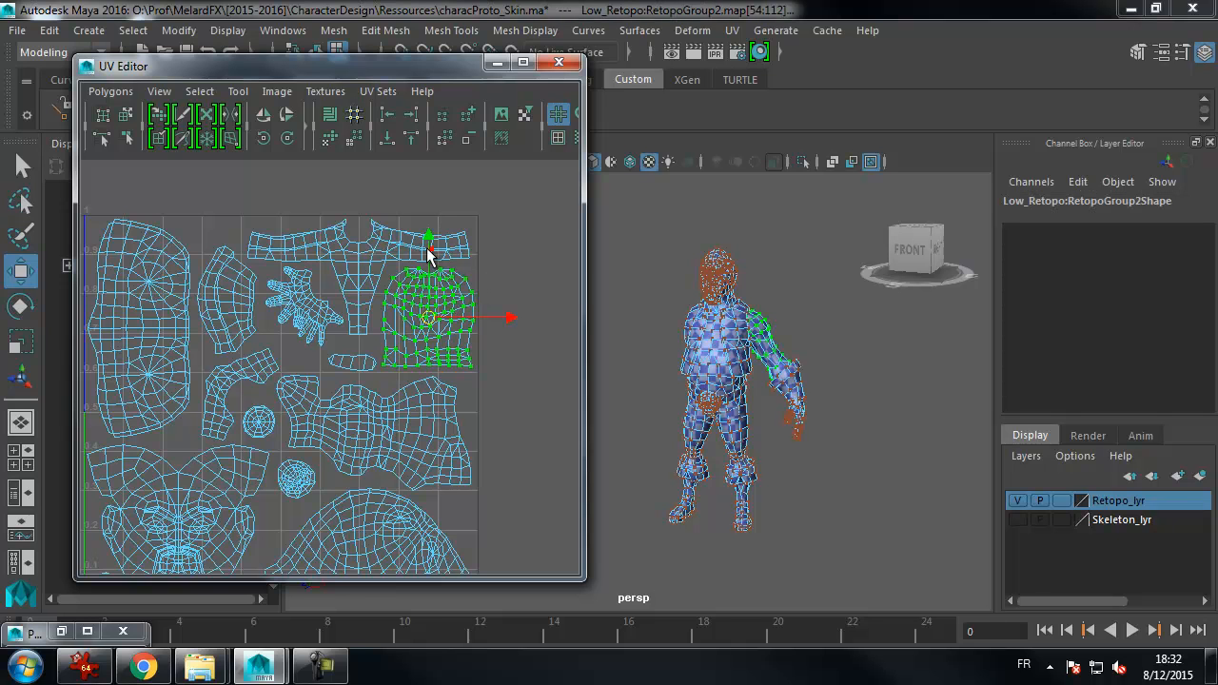
pyautogui.moveTo(428, 243); pyautogui.dragTo(429, 244)
pyautogui.click(323, 357)
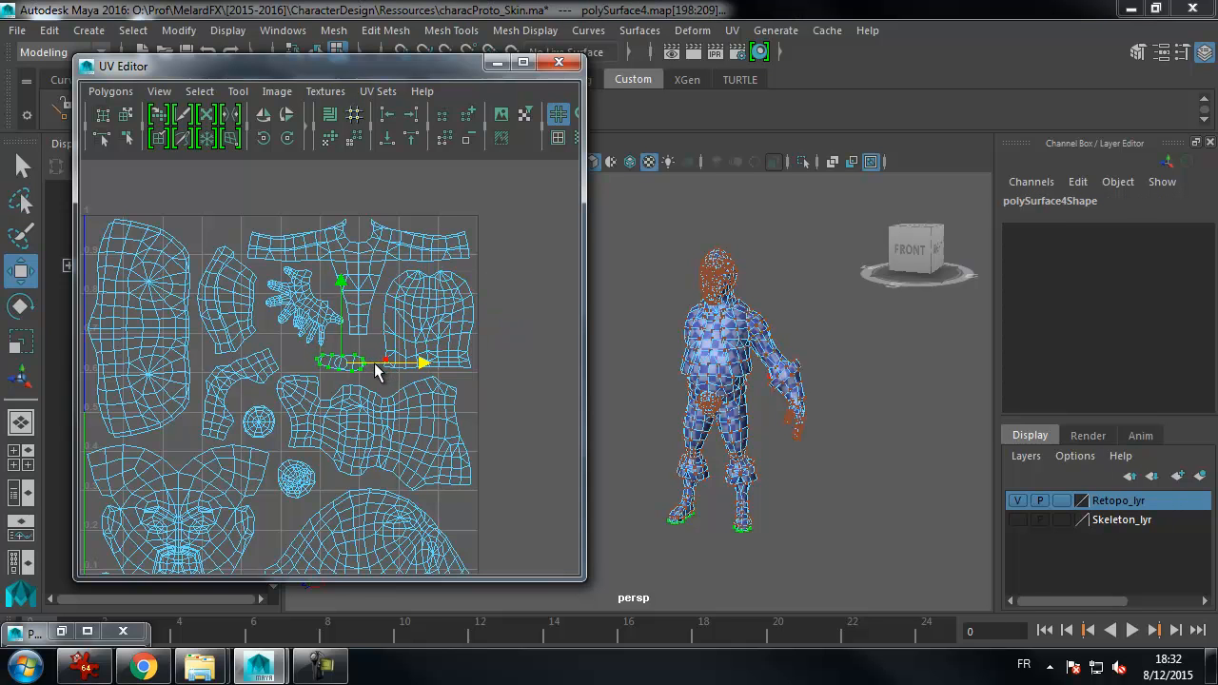